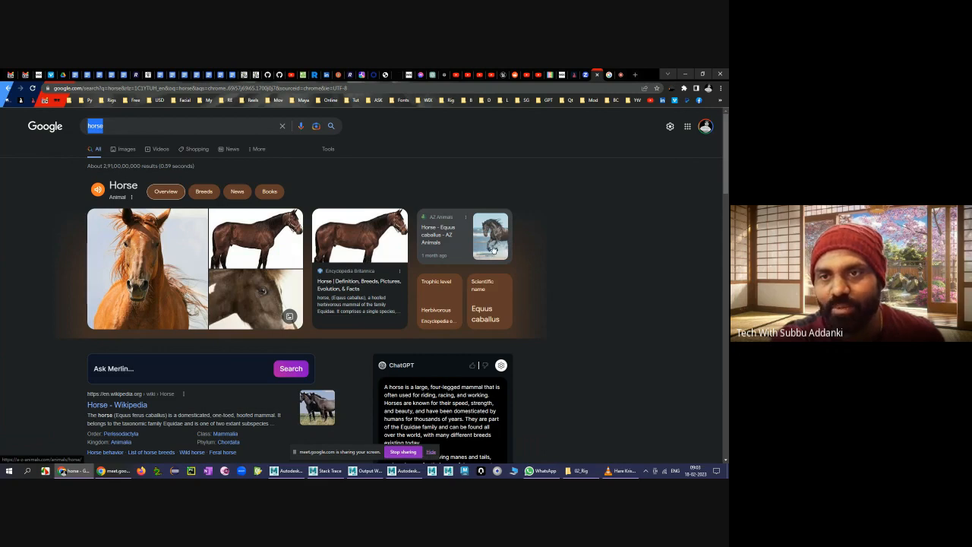
# - Open the AZ Animals horse article and view the tiger image results for reference
pyautogui.click(493, 242)
pyautogui.hotkey('ctrl', 'm')
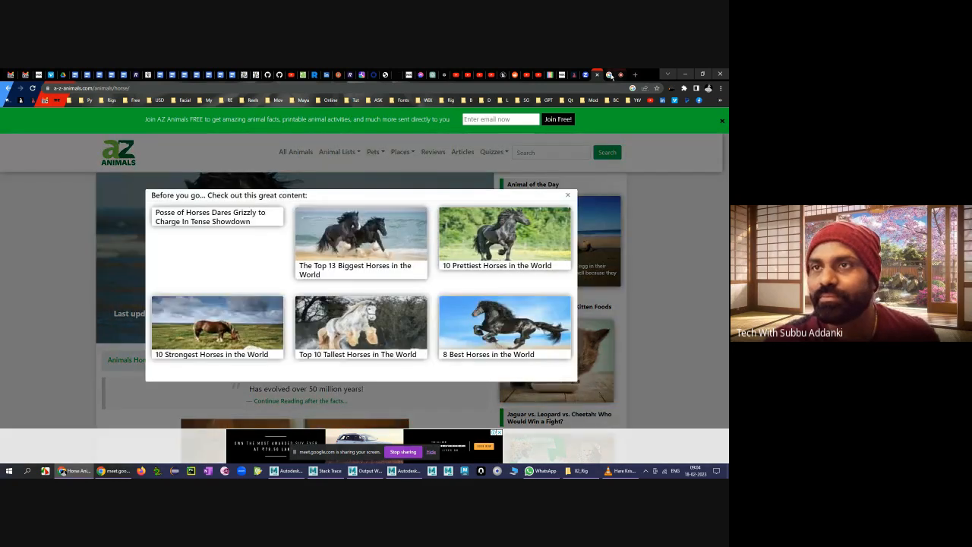
pyautogui.click(607, 75)
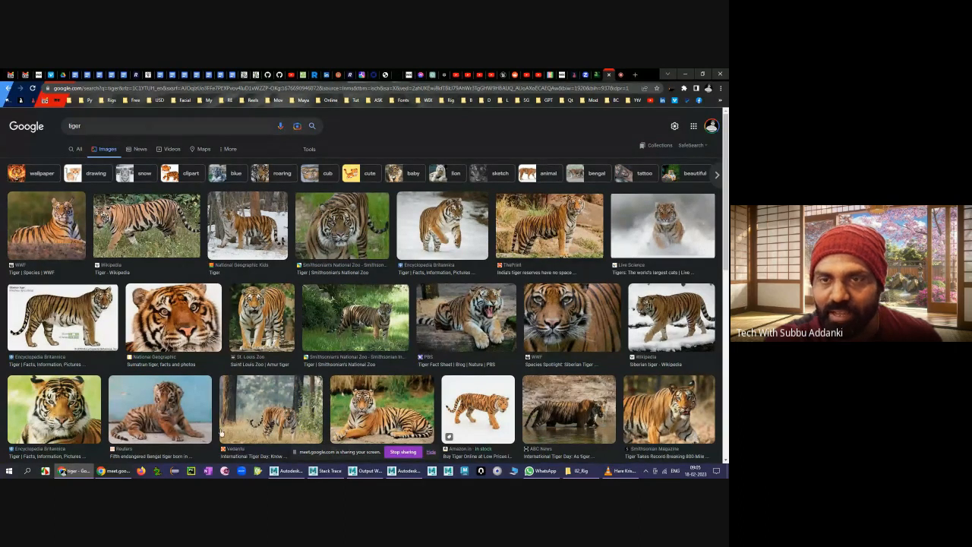
# - Switch to the Maya creature scene and set the front legs' pole control location to Rear PV and setup type to Dinosaur
pyautogui.click(287, 471)
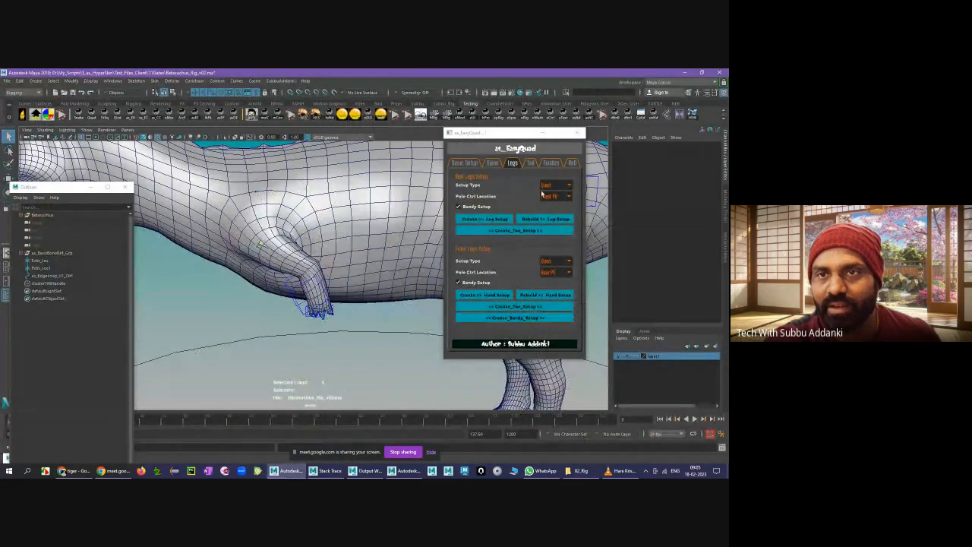
pyautogui.click(557, 273)
pyautogui.click(551, 285)
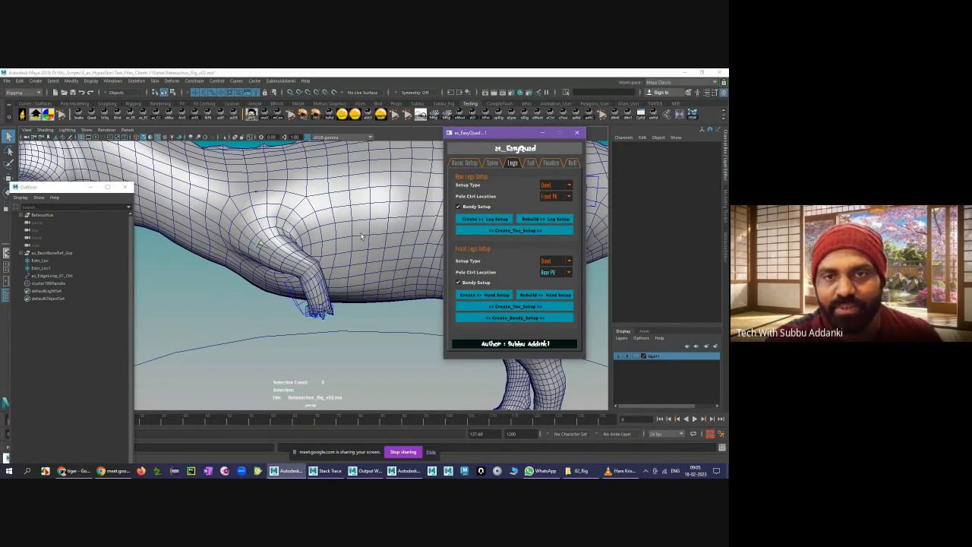
pyautogui.click(555, 261)
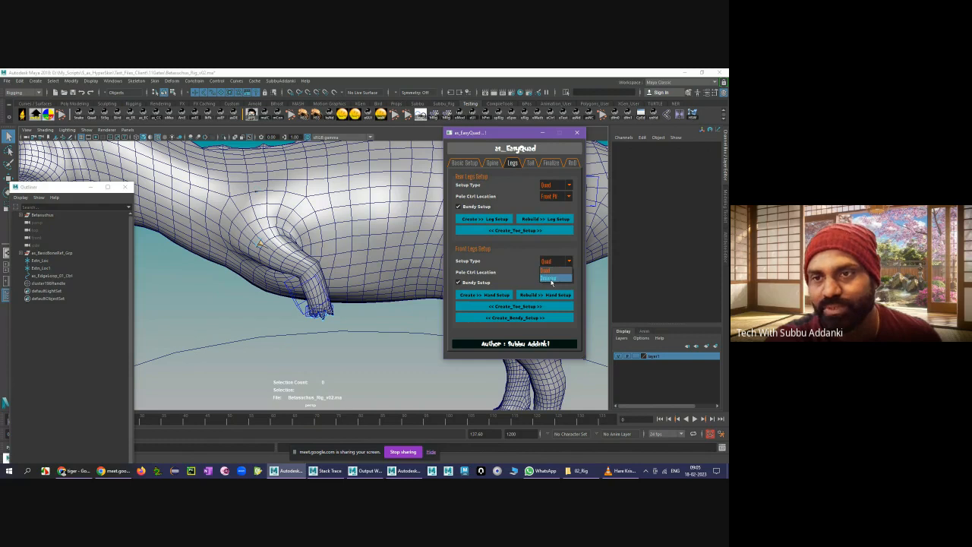
pyautogui.click(553, 281)
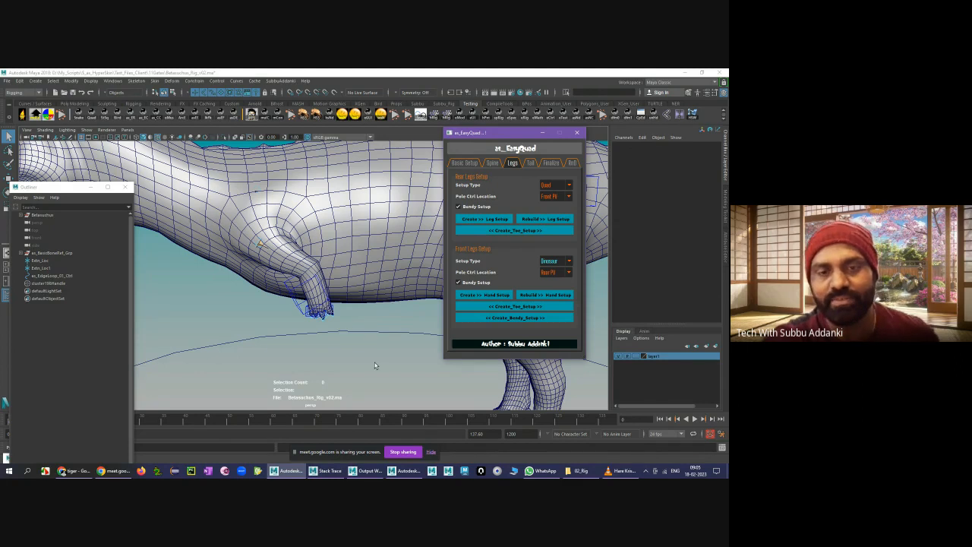
# - Switch to the Rexy_Rig_v25 Maya scene and test-move the left hand IK control, undoing the move
pyautogui.click(405, 471)
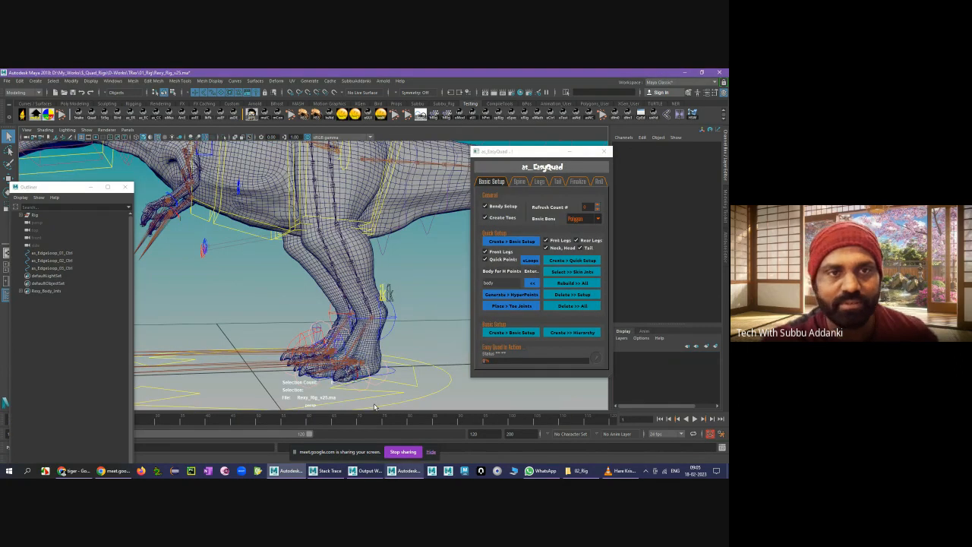
pyautogui.keyDown('alt'); pyautogui.moveTo(374, 408); pyautogui.dragTo(289, 283); pyautogui.keyUp('alt')
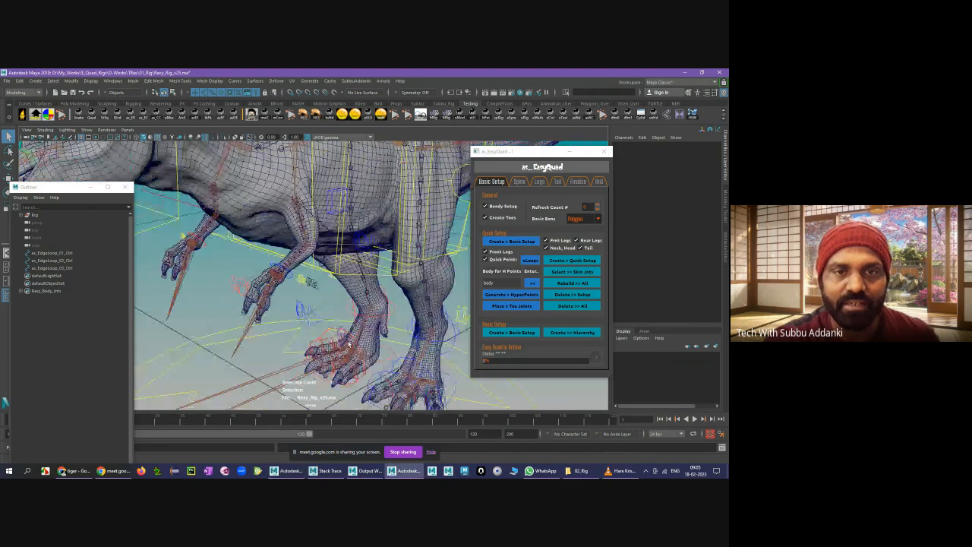
pyautogui.click(293, 279)
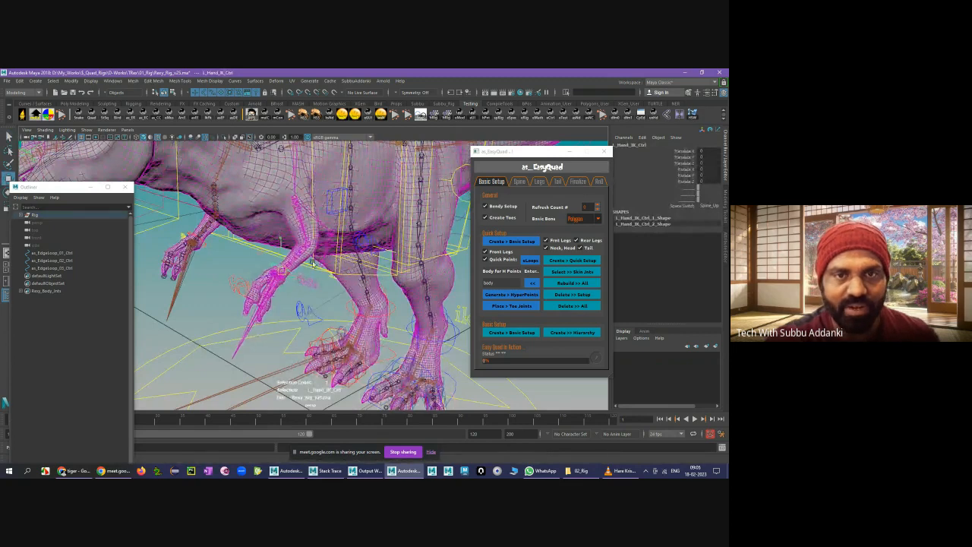
pyautogui.moveTo(312, 263); pyautogui.dragTo(273, 257)
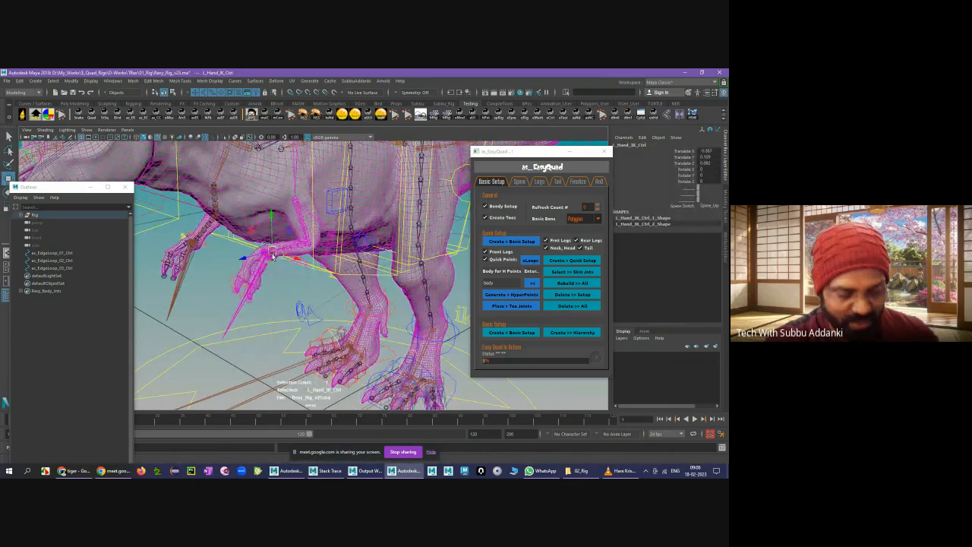
pyautogui.hotkey('ctrl', 'z')
# - Try moving the dinosaur's lower spine control downward and undo the move
pyautogui.keyDown('alt'); pyautogui.moveTo(342, 312); pyautogui.dragTo(326, 254, button='right'); pyautogui.keyUp('alt')
pyautogui.keyDown('alt'); pyautogui.moveTo(327, 254); pyautogui.dragTo(330, 282, button='middle'); pyautogui.keyUp('alt')
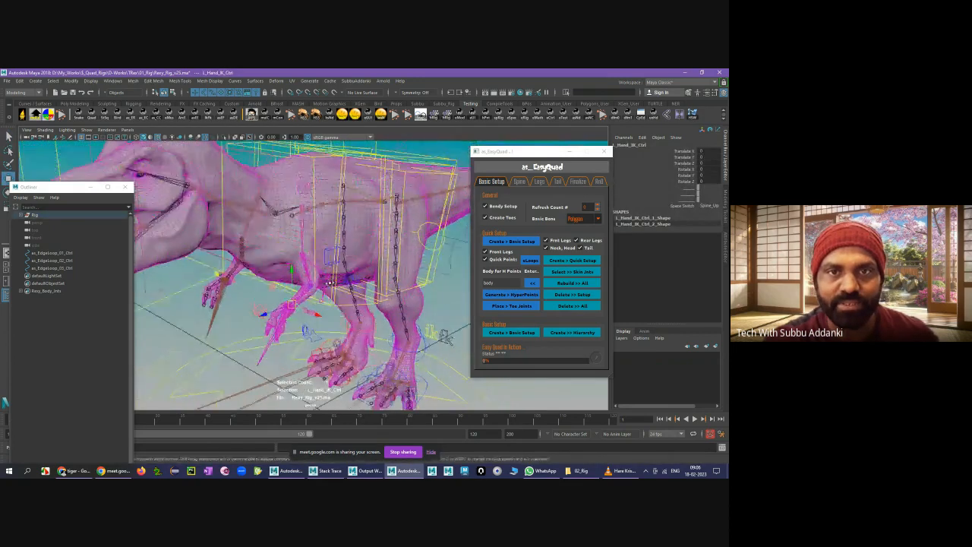
pyautogui.keyDown('alt'); pyautogui.moveTo(329, 283); pyautogui.dragTo(300, 295); pyautogui.keyUp('alt')
pyautogui.keyDown('alt'); pyautogui.moveTo(301, 295); pyautogui.dragTo(336, 264, button='right'); pyautogui.keyUp('alt')
pyautogui.keyDown('alt'); pyautogui.moveTo(336, 264); pyautogui.dragTo(330, 355); pyautogui.keyUp('alt')
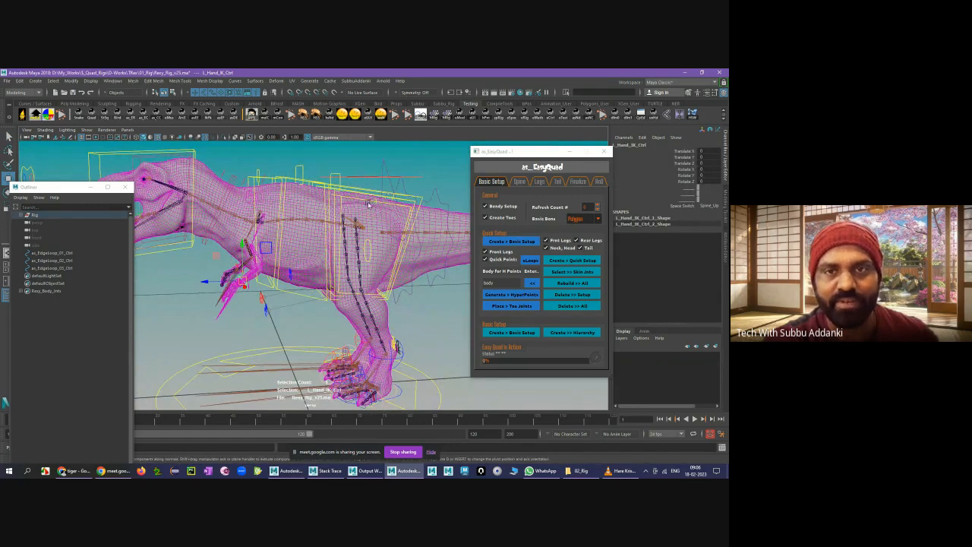
pyautogui.keyDown('alt'); pyautogui.moveTo(377, 199); pyautogui.dragTo(372, 196); pyautogui.keyUp('alt')
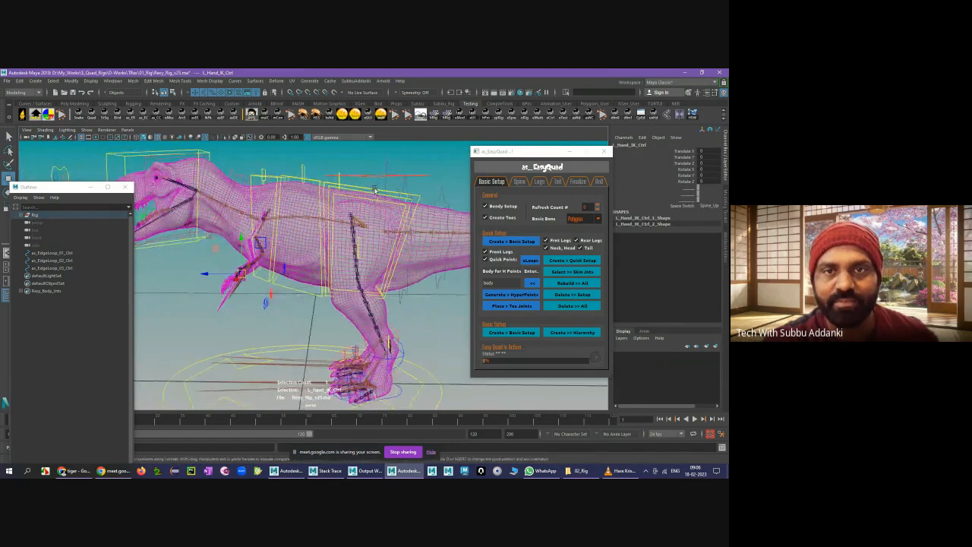
pyautogui.click(374, 195)
pyautogui.press('w')
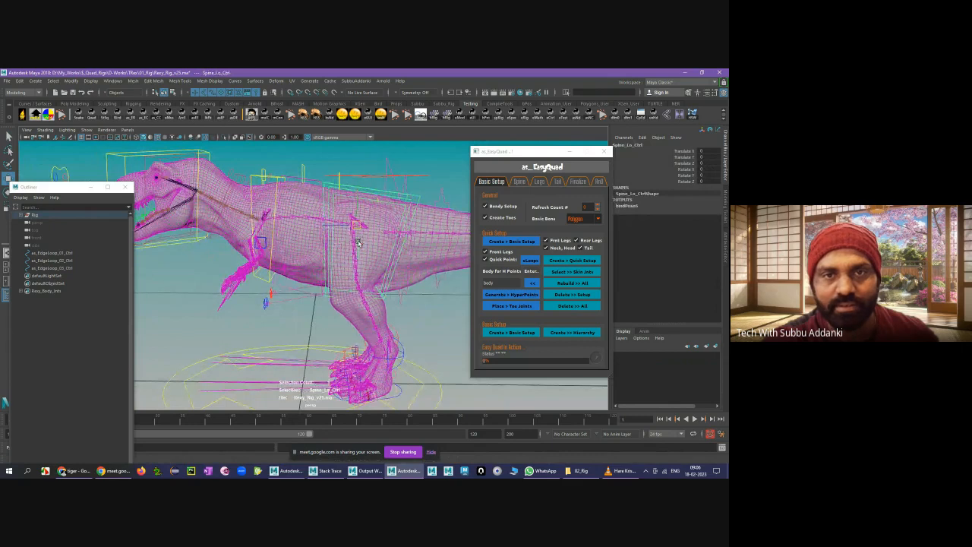
pyautogui.moveTo(358, 233); pyautogui.dragTo(373, 213)
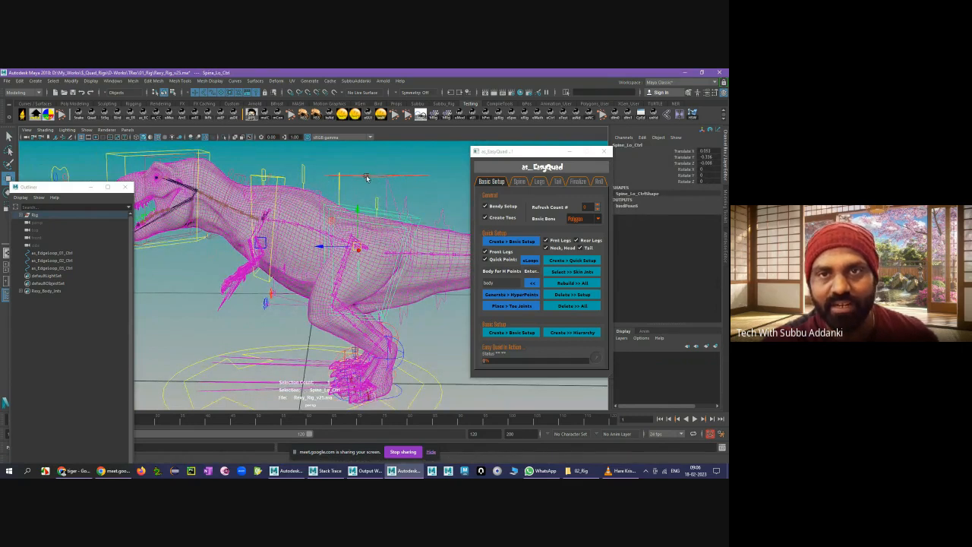
pyautogui.hotkey('ctrl', 'z')
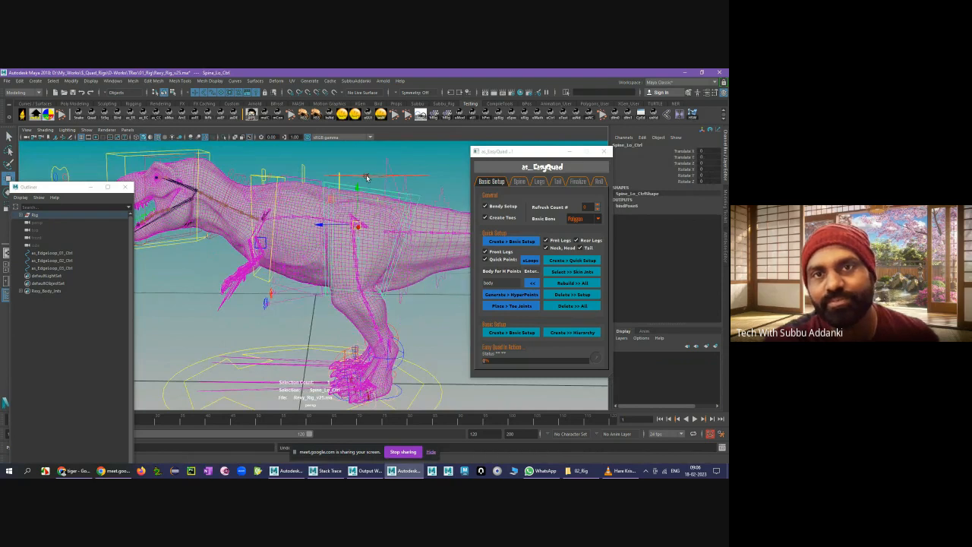
# - Try raising the whole body with the root control and undo the move
pyautogui.click(363, 227)
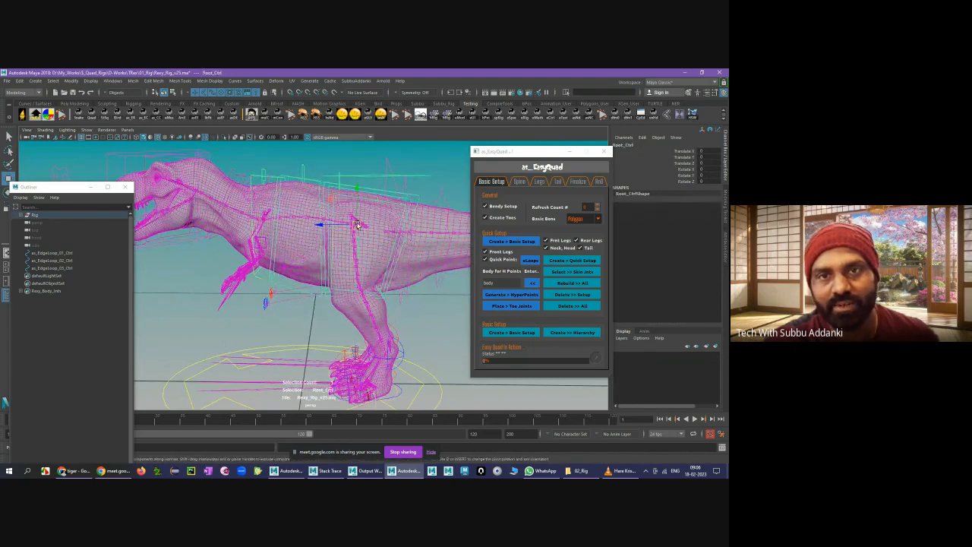
pyautogui.moveTo(358, 229); pyautogui.dragTo(362, 198)
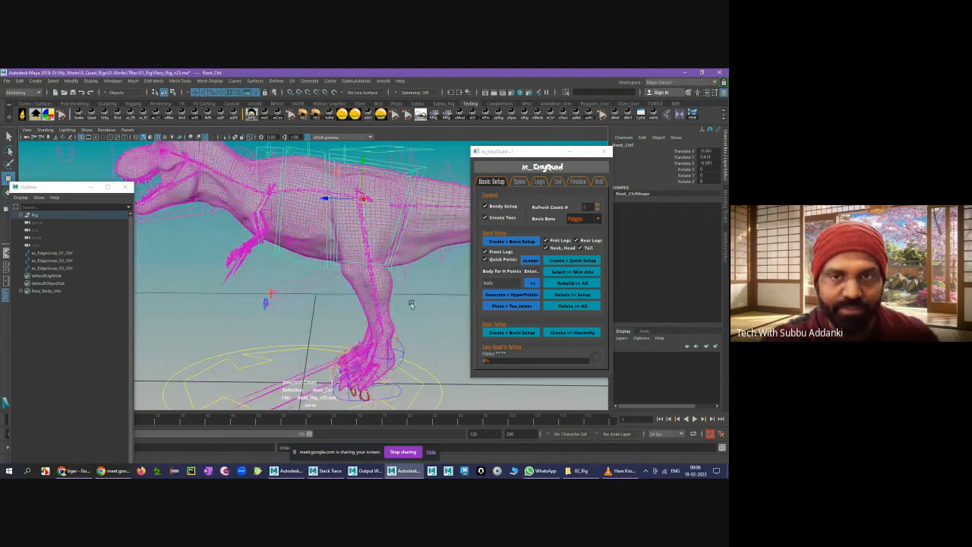
pyautogui.hotkey('ctrl', 'z')
pyautogui.hotkey('ctrl', 'z')
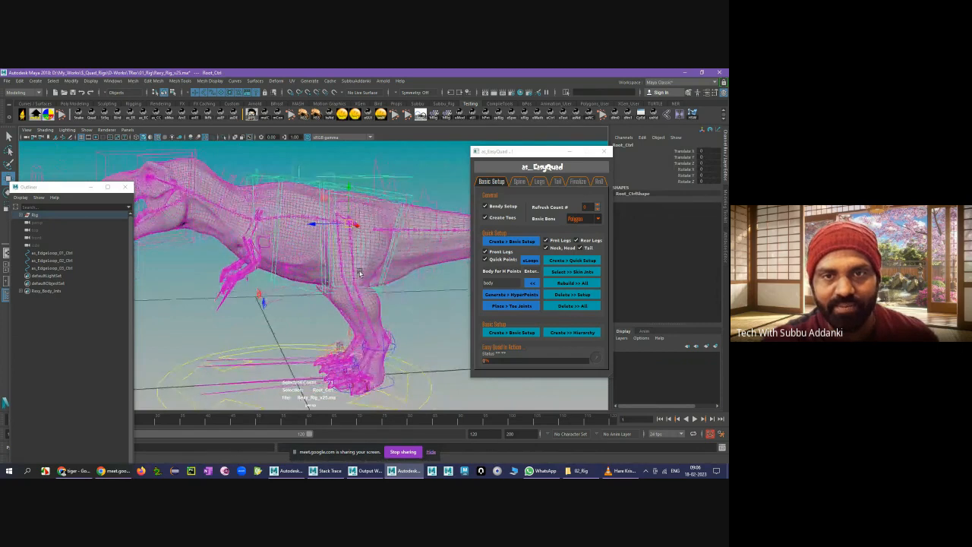
# - Reselect the root control above the dinosaur's back and lower the body vertically so the rear legs bend
pyautogui.scroll(6, 384, 277)
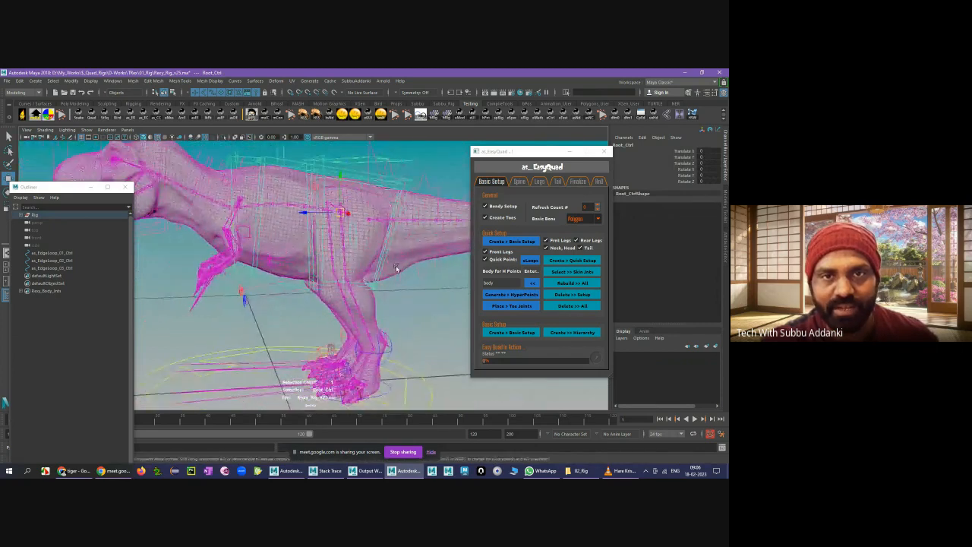
pyautogui.click(422, 310)
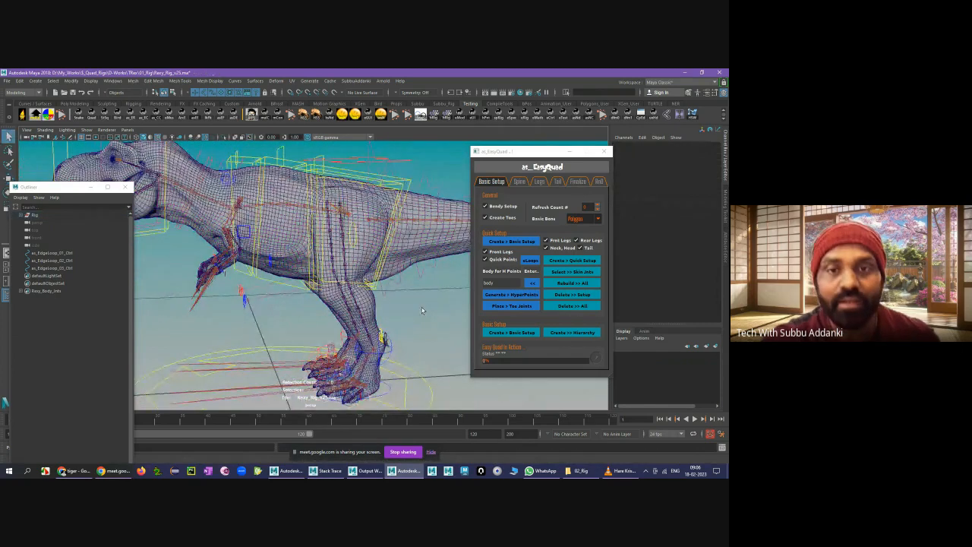
pyautogui.click(373, 251)
pyautogui.click(342, 154)
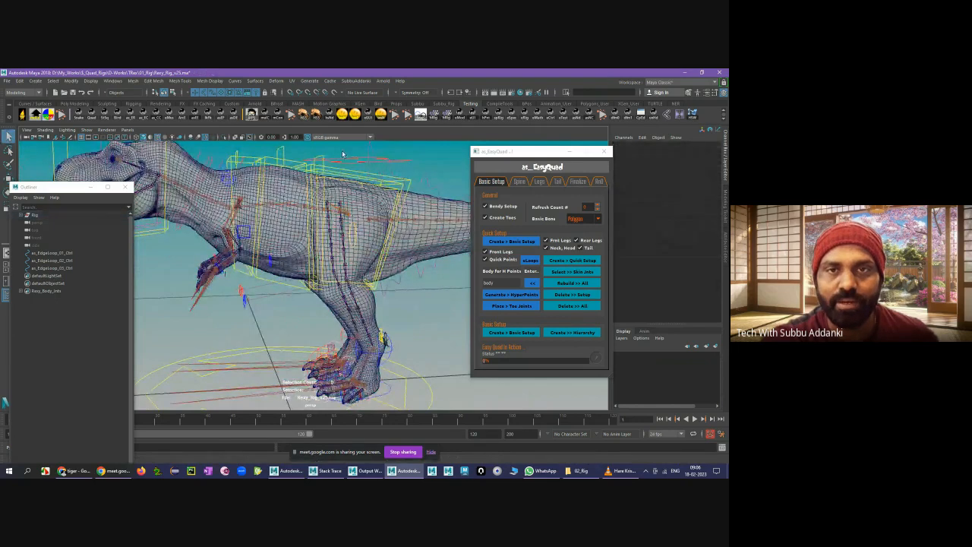
pyautogui.click(350, 172)
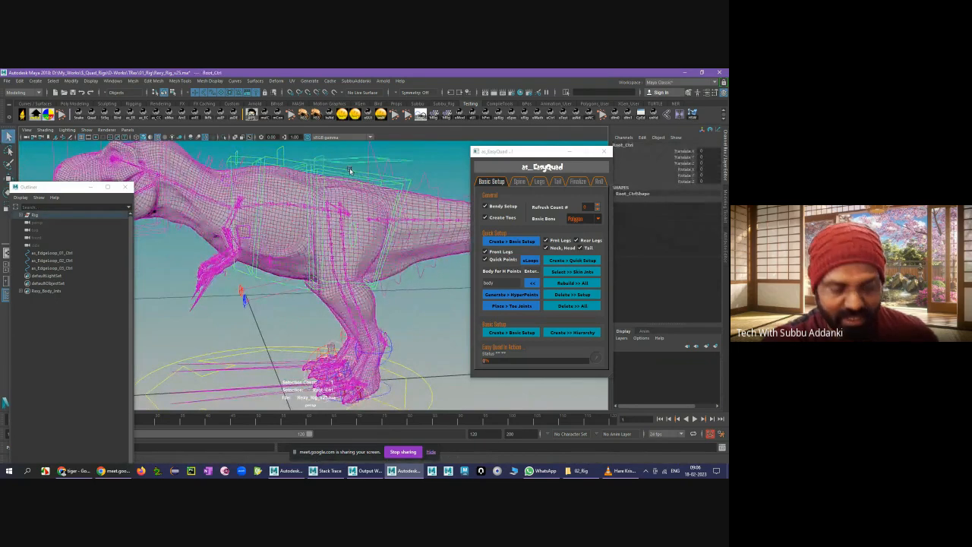
pyautogui.press('w')
pyautogui.moveTo(339, 175); pyautogui.dragTo(343, 203)
# - Examine the lowered dinosaur's body, bent rear legs and feet from several angles and distances
pyautogui.moveTo(386, 274)
pyautogui.keyDown('alt'); pyautogui.mouseDown()
pyautogui.moveTo(364, 269)
pyautogui.moveTo(398, 268)
pyautogui.mouseUp(); pyautogui.keyUp('alt')
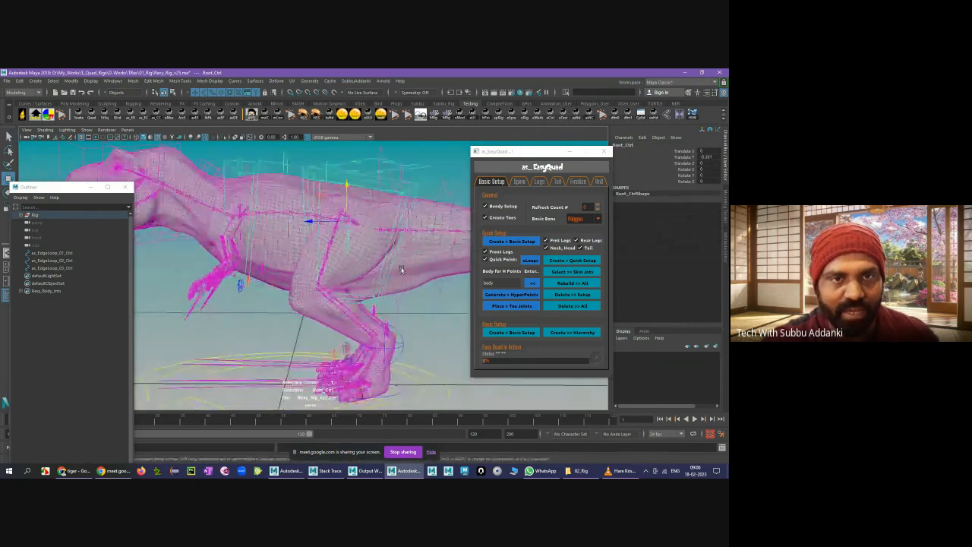
pyautogui.keyDown('alt'); pyautogui.moveTo(273, 311); pyautogui.dragTo(342, 302, button='right'); pyautogui.keyUp('alt')
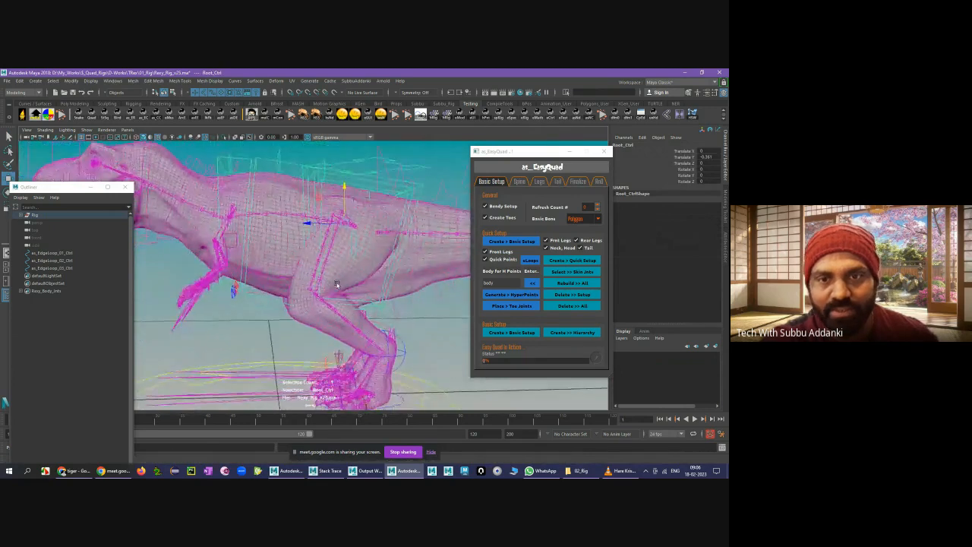
pyautogui.moveTo(343, 300)
pyautogui.keyDown('alt'); pyautogui.mouseDown()
pyautogui.moveTo(329, 305)
pyautogui.moveTo(330, 297)
pyautogui.mouseUp(); pyautogui.keyUp('alt')
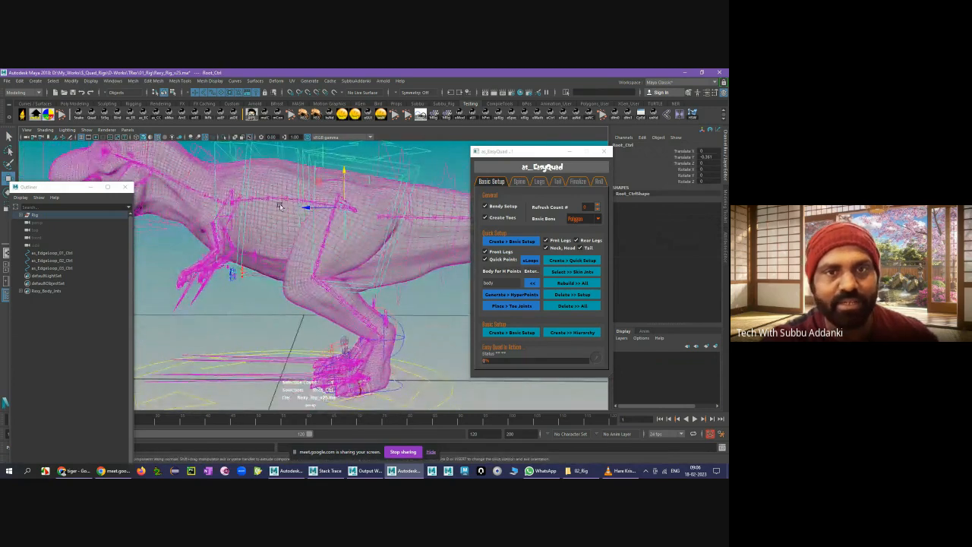
pyautogui.keyDown('alt'); pyautogui.moveTo(281, 207); pyautogui.dragTo(275, 245); pyautogui.keyUp('alt')
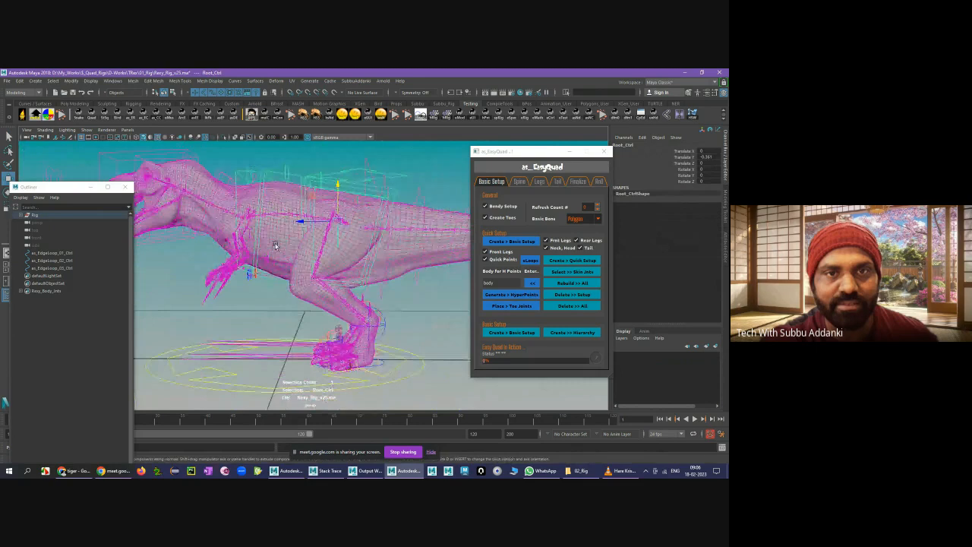
pyautogui.click(316, 249)
pyautogui.keyDown('alt'); pyautogui.moveTo(207, 241); pyautogui.dragTo(260, 274); pyautogui.keyUp('alt')
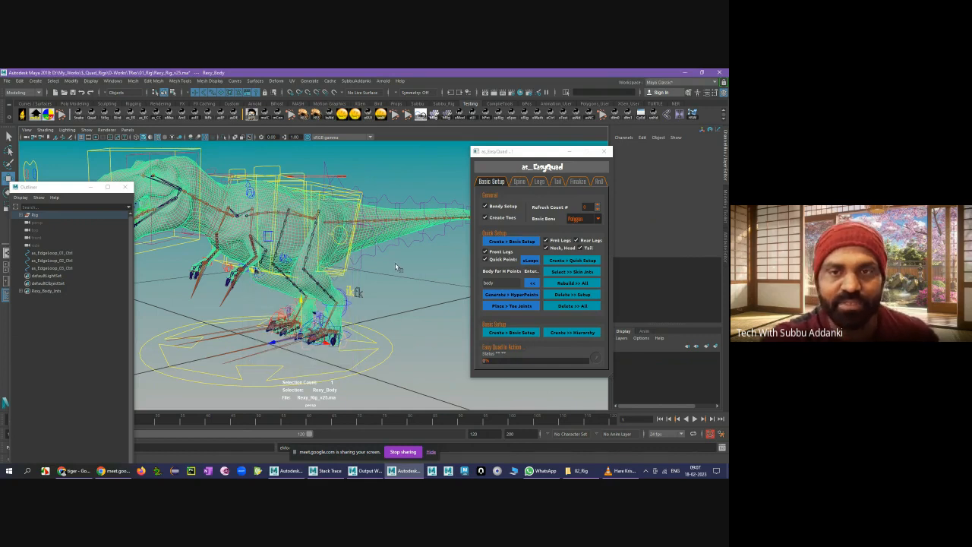
pyautogui.click(376, 299)
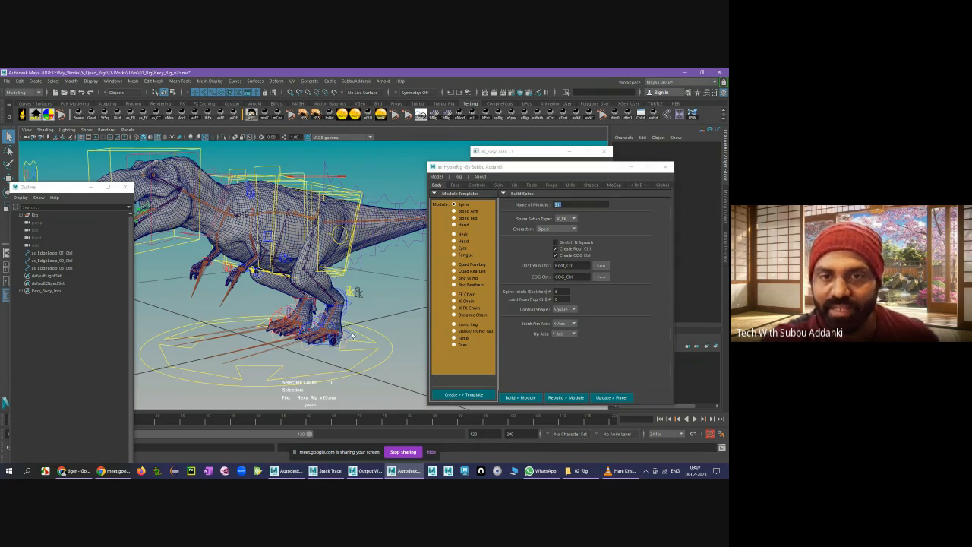
pyautogui.keyDown('alt'); pyautogui.moveTo(331, 319); pyautogui.dragTo(327, 322); pyautogui.keyUp('alt')
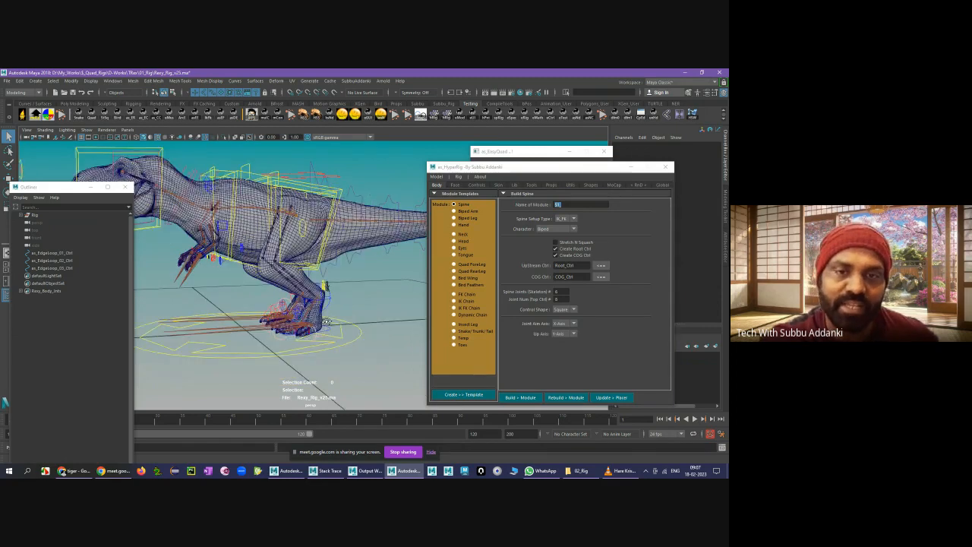
pyautogui.scroll(5, 333, 316)
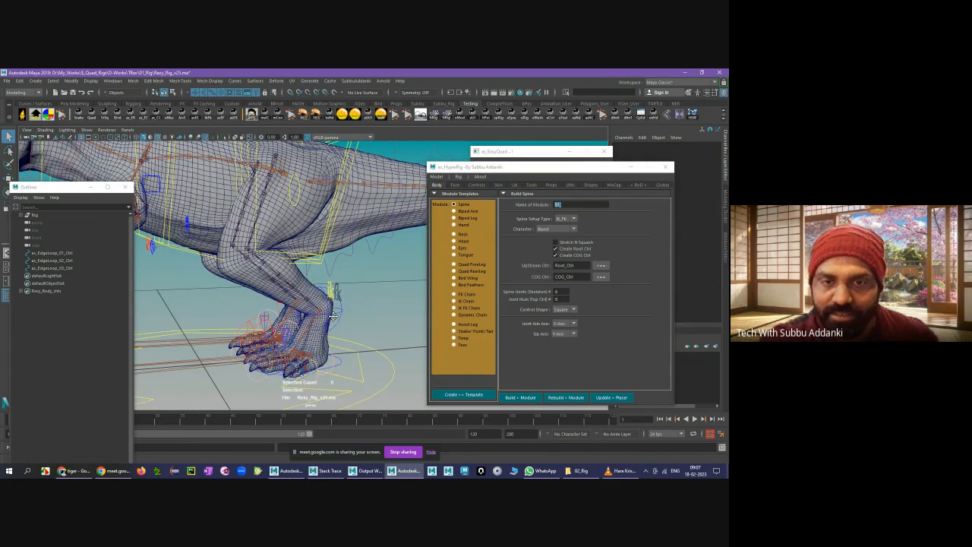
pyautogui.scroll(3, 332, 316)
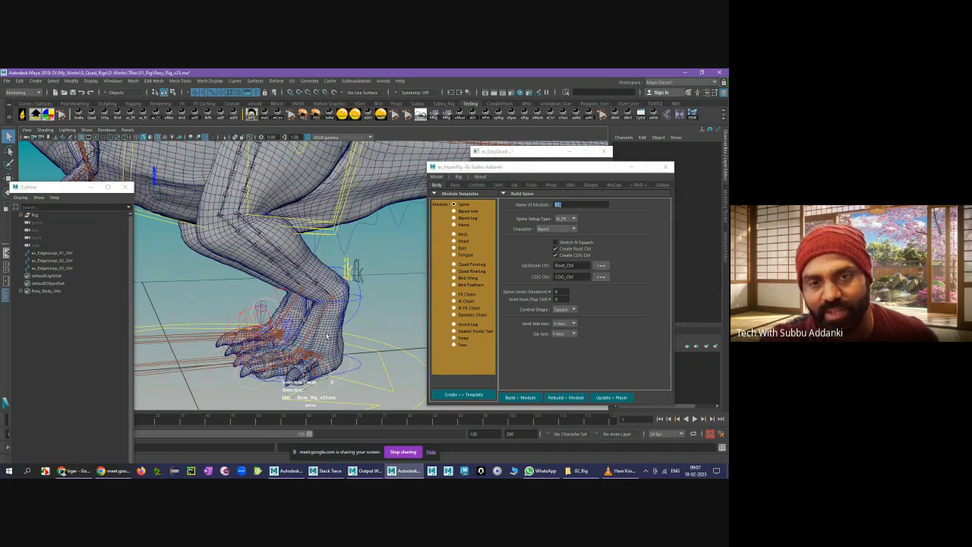
pyautogui.scroll(-2, 357, 318)
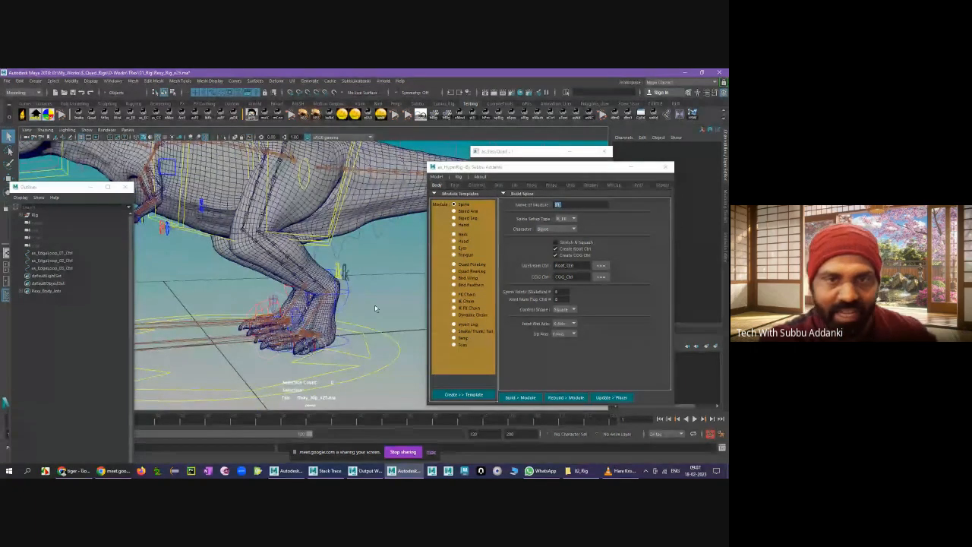
pyautogui.scroll(-2, 323, 266)
pyautogui.scroll(3, 324, 266)
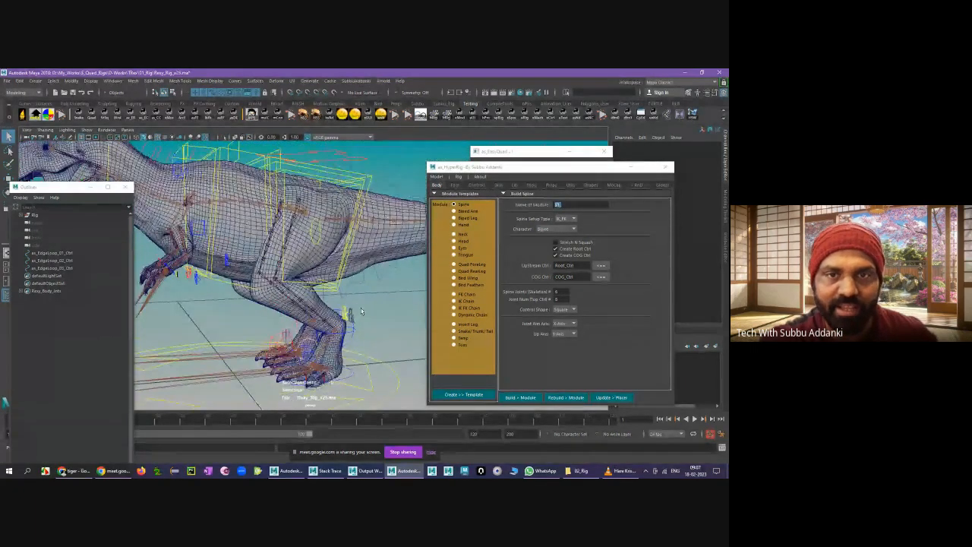
pyautogui.scroll(1, 323, 266)
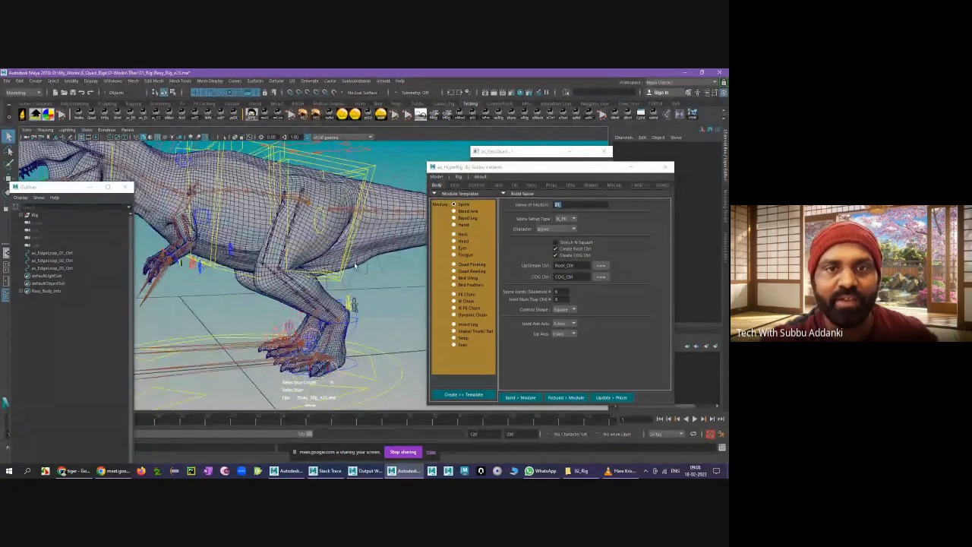
# - Close the HyperRig window and show the rear leg setup type choices in EasyQuad's leg settings
pyautogui.click(654, 166)
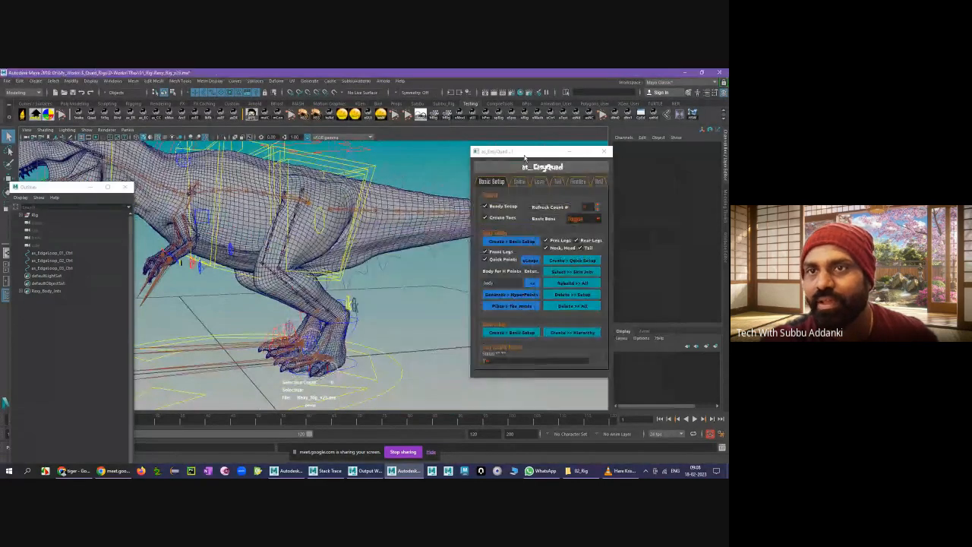
pyautogui.moveTo(516, 152); pyautogui.dragTo(517, 143)
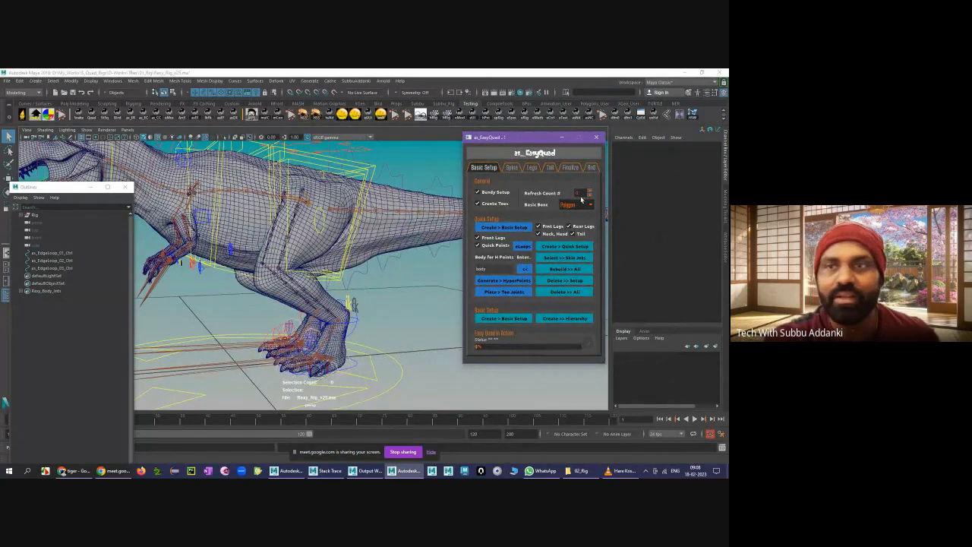
pyautogui.click(530, 167)
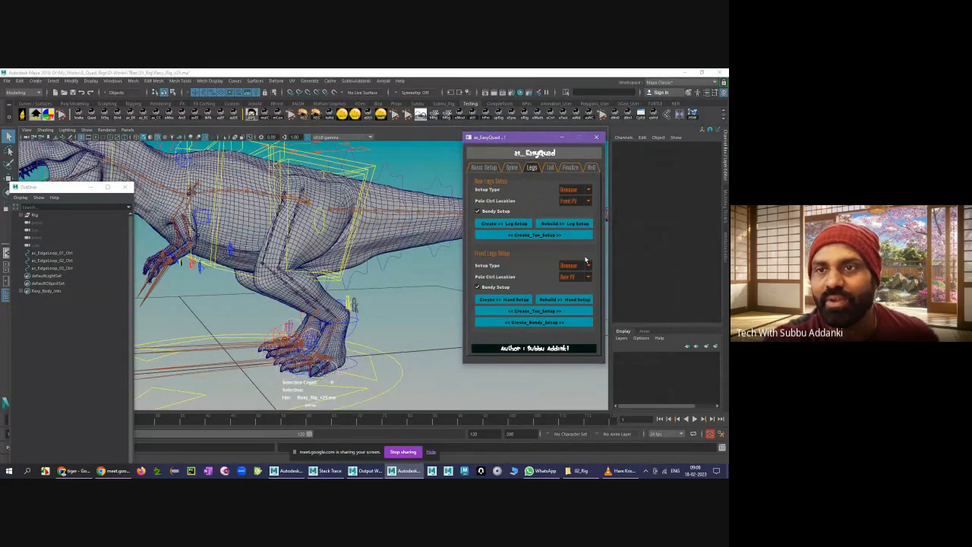
pyautogui.click(570, 191)
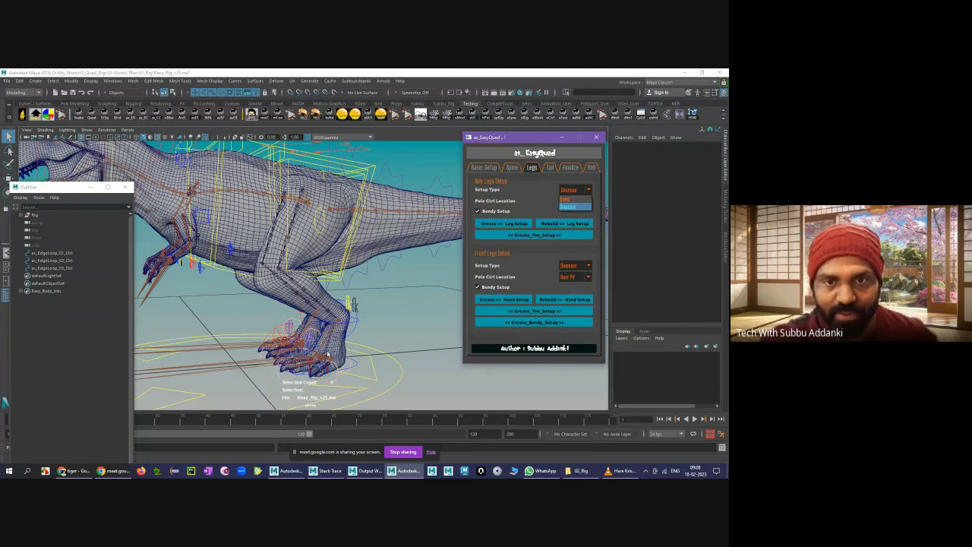
# - Switch to the Betasuchus_Rig_v02.ma scene and examine the shape of the rear legs and feet from several angles
pyautogui.click(288, 471)
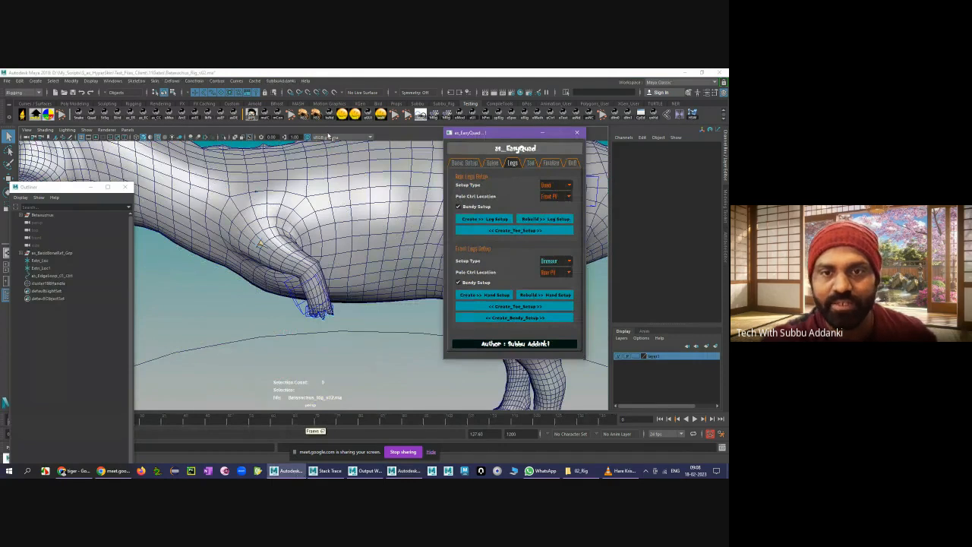
pyautogui.keyDown('alt'); pyautogui.moveTo(433, 380); pyautogui.dragTo(385, 279, button='middle'); pyautogui.keyUp('alt')
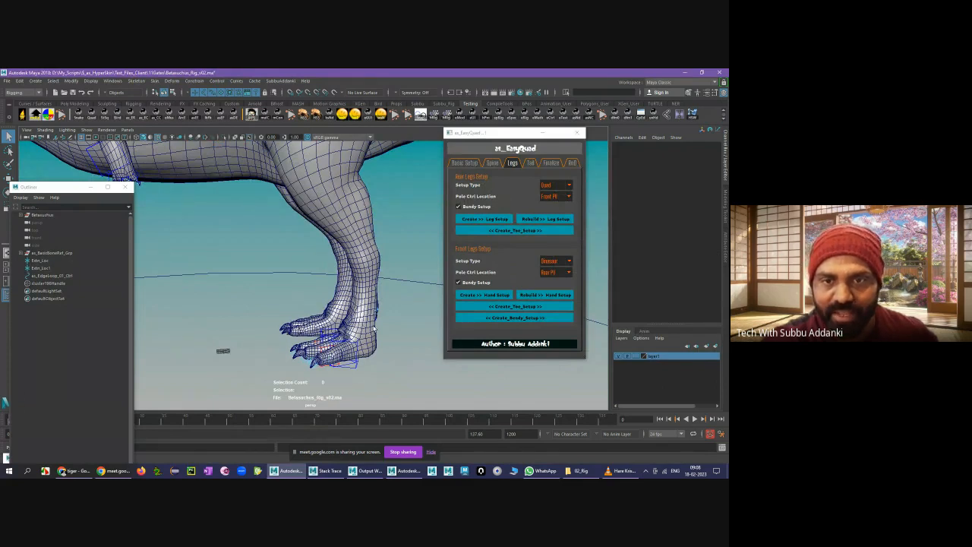
pyautogui.keyDown('alt'); pyautogui.moveTo(364, 328); pyautogui.dragTo(385, 321); pyautogui.keyUp('alt')
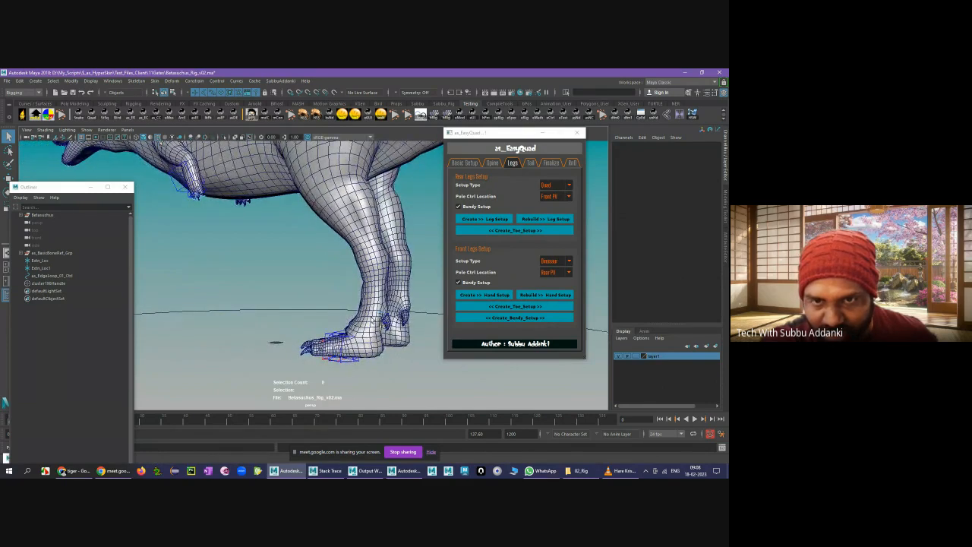
pyautogui.click(385, 316)
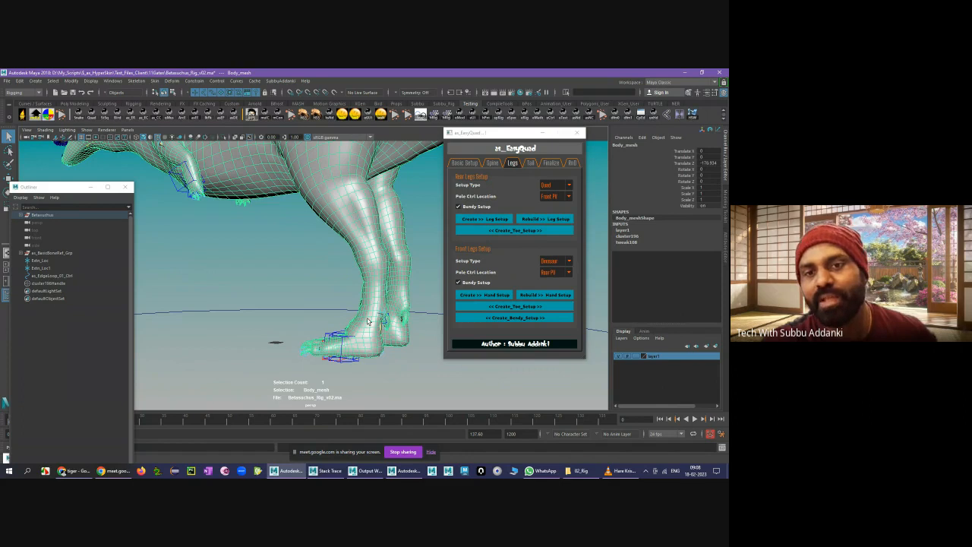
pyautogui.moveTo(353, 312)
pyautogui.keyDown('alt'); pyautogui.mouseDown()
pyautogui.moveTo(365, 313)
pyautogui.moveTo(371, 293)
pyautogui.moveTo(339, 301)
pyautogui.moveTo(372, 314)
pyautogui.mouseUp(); pyautogui.keyUp('alt')
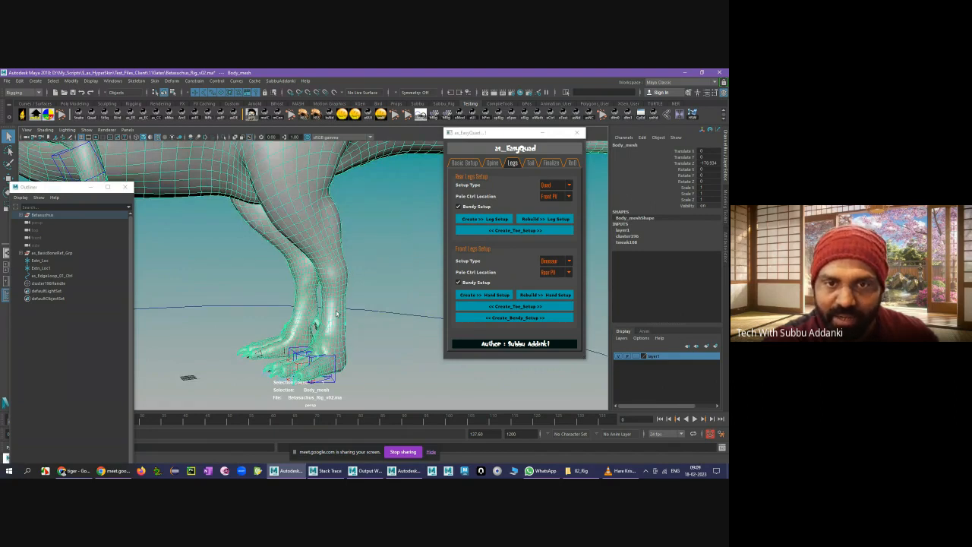
pyautogui.scroll(-2, 324, 255)
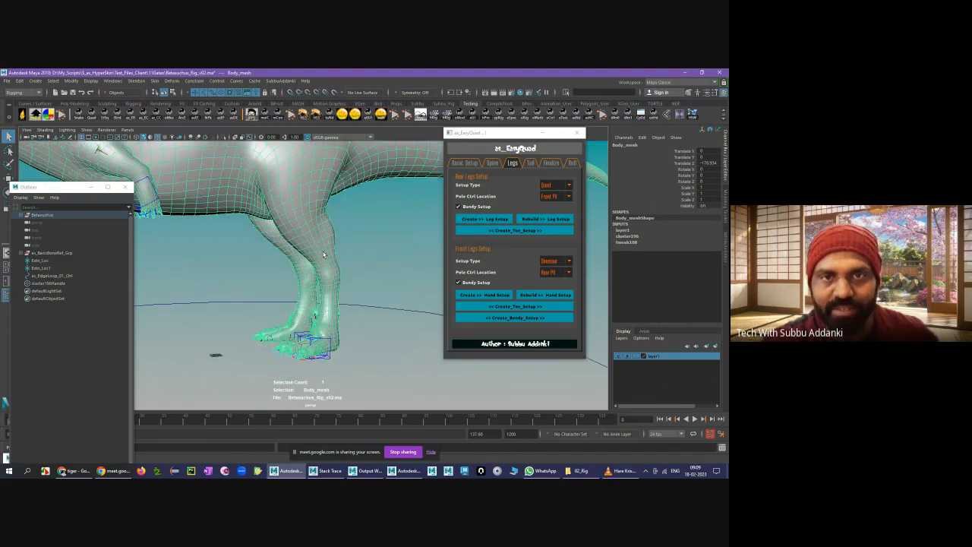
pyautogui.scroll(-3, 324, 255)
pyautogui.click(382, 332)
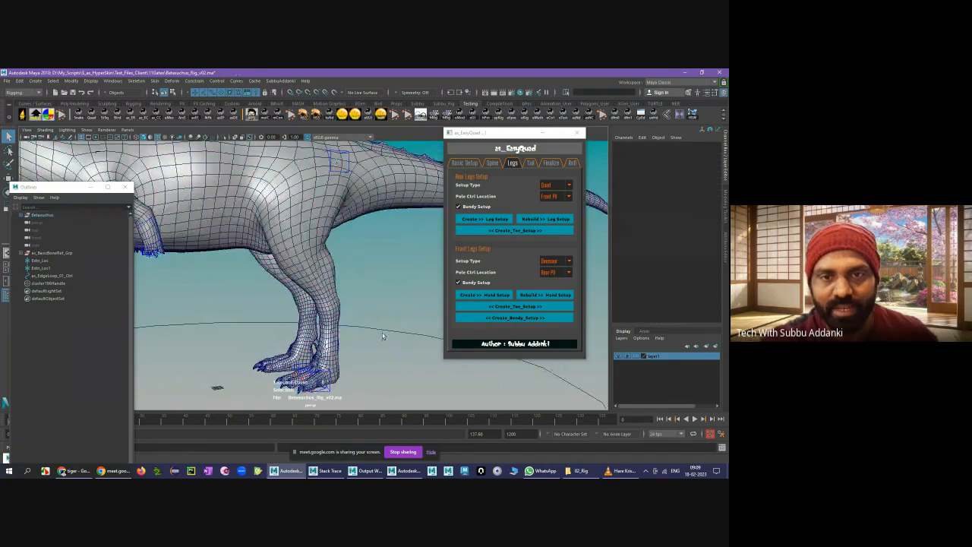
# - Copy the path of the Impala 02_Rig folder from File Explorer and return to the T-rex scene in Maya
pyautogui.click(402, 471)
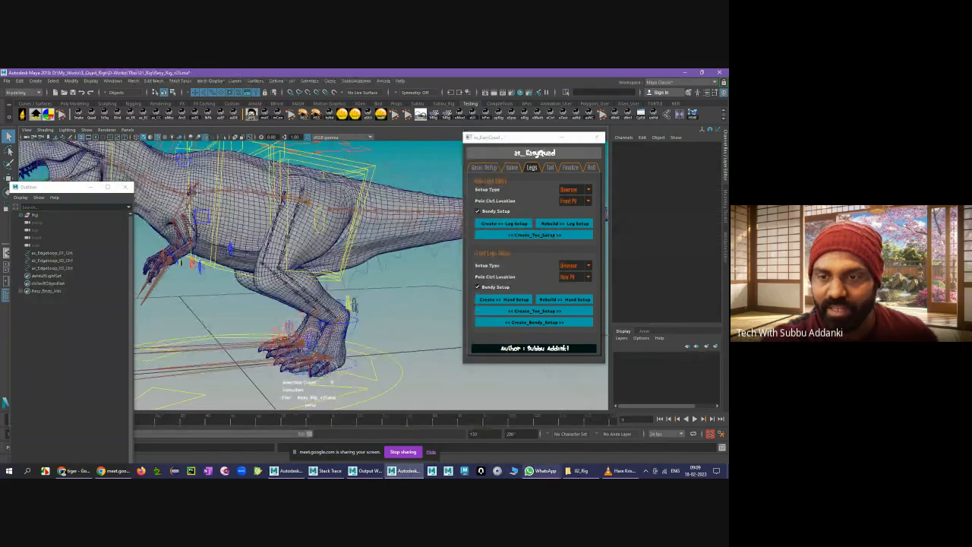
pyautogui.click(579, 470)
pyautogui.click(257, 138)
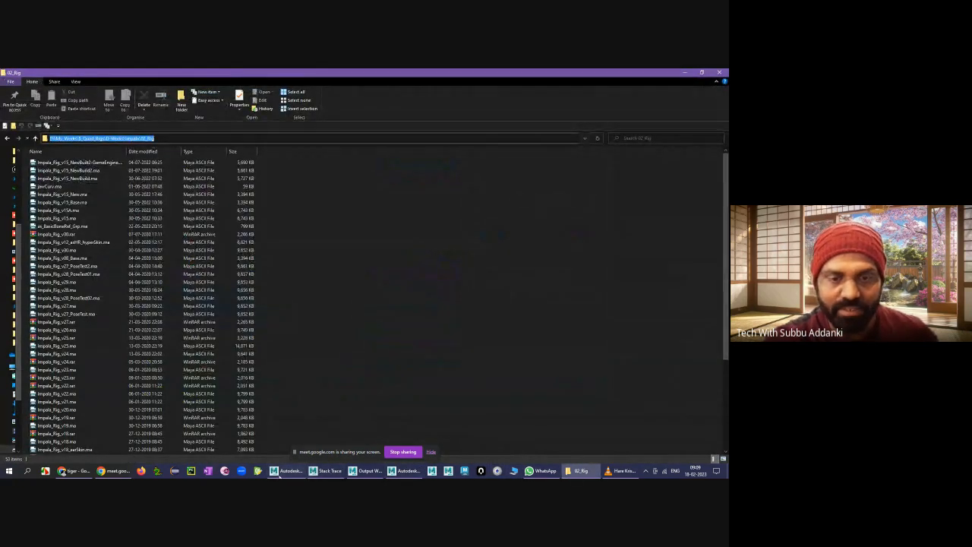
pyautogui.click(289, 470)
pyautogui.click(364, 471)
pyautogui.click(404, 471)
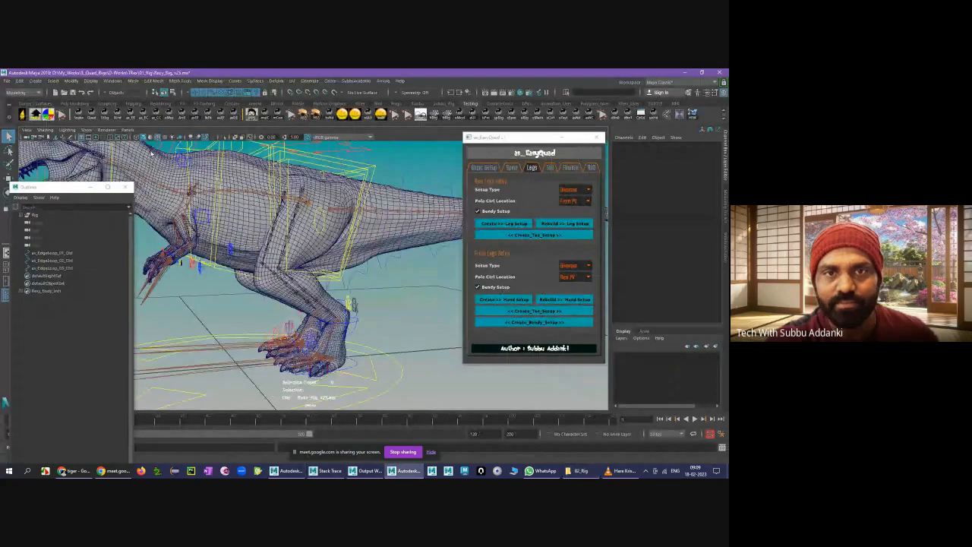
# - Open Impala_Rig_v15_New.ma from the Impala 02_Rig folder, discarding the T-rex scene's changes, and dismiss the stack trace
pyautogui.click(64, 92)
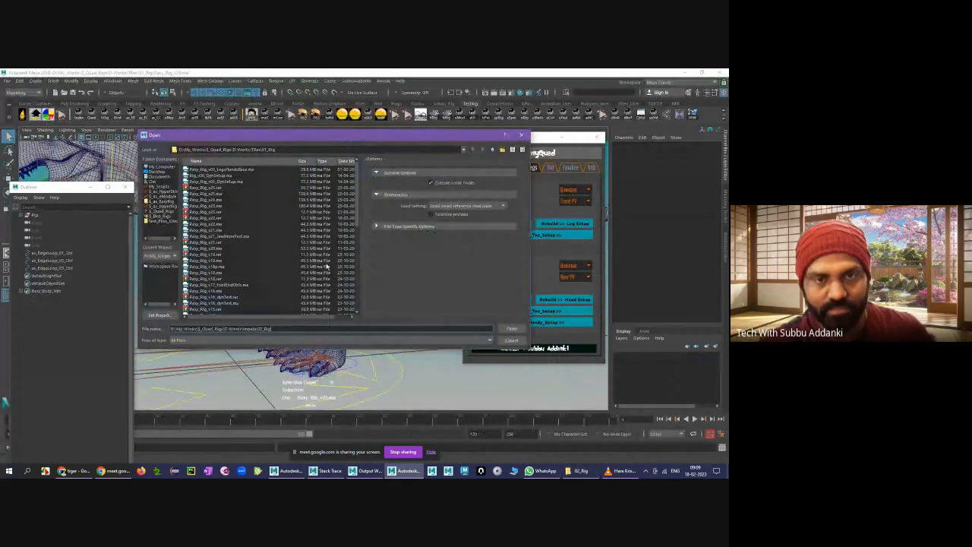
pyautogui.press('Return')
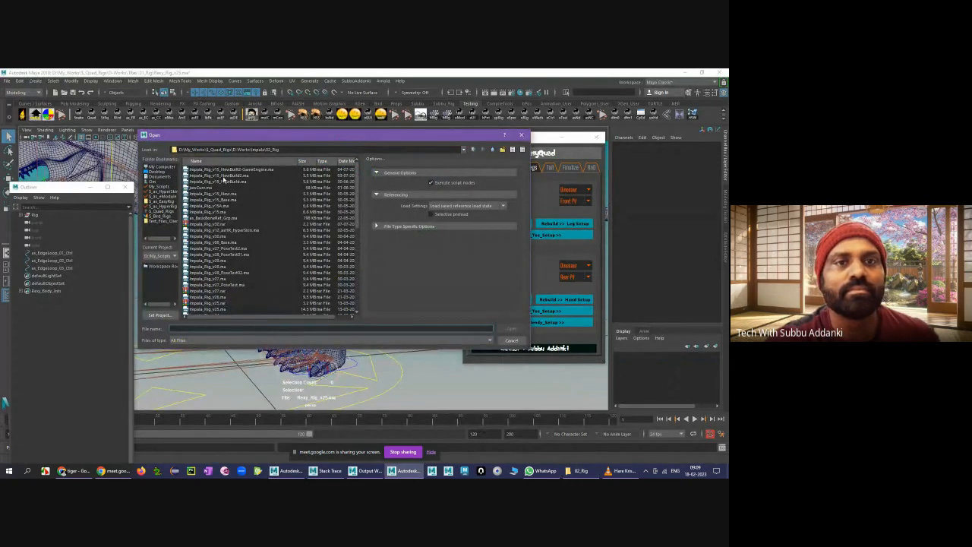
pyautogui.click(224, 176)
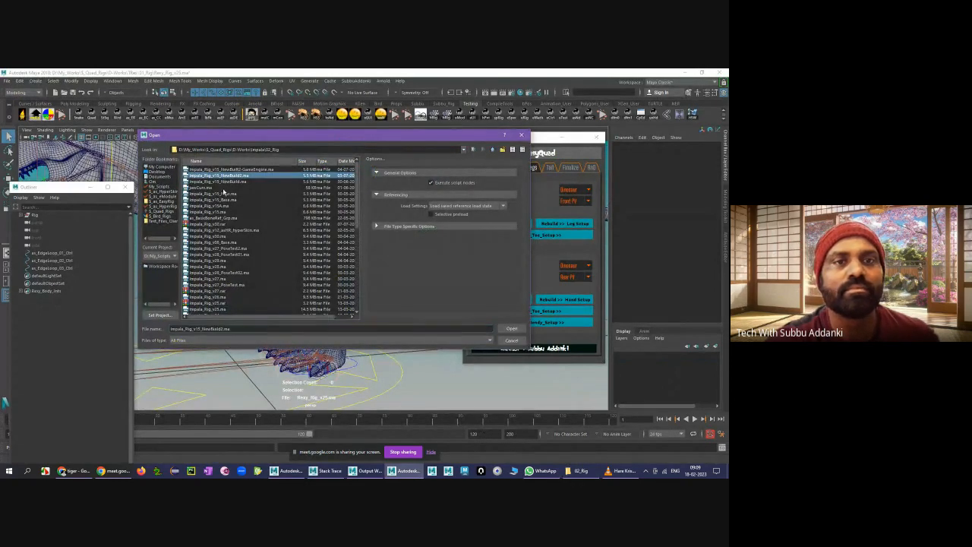
pyautogui.click(511, 332)
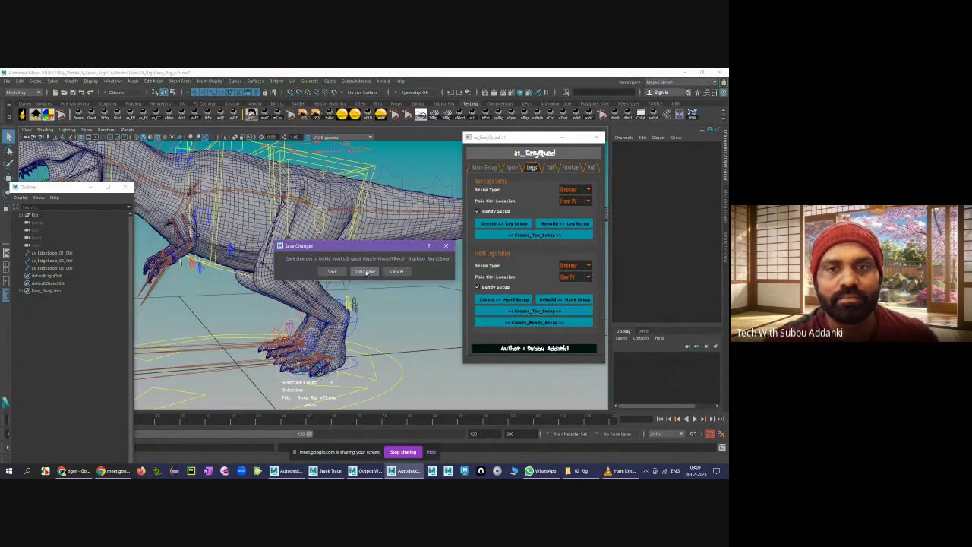
pyautogui.click(365, 271)
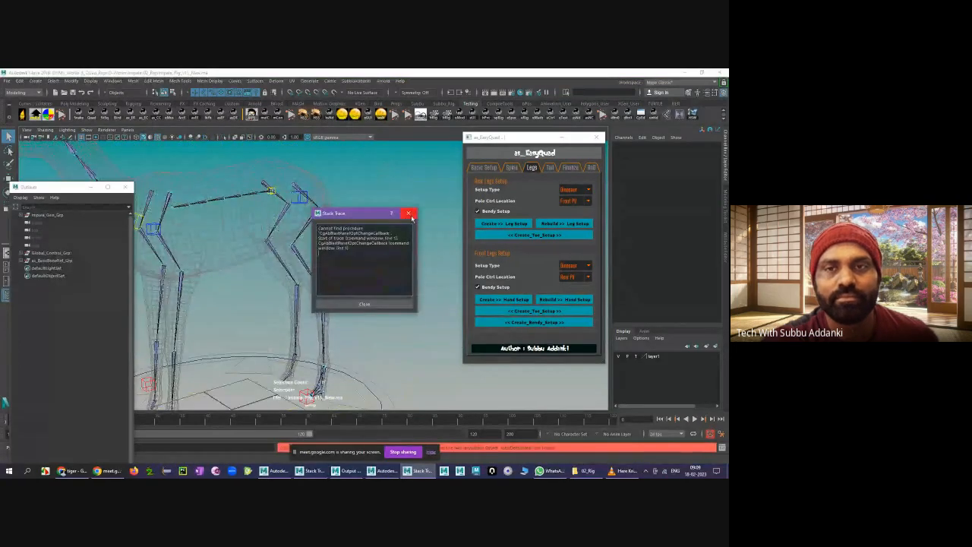
pyautogui.click(409, 215)
# - Examine the impala's rear leg joint chain, selecting the leg curve handle controls at the ankle, hip and upper leg bend
pyautogui.moveTo(377, 284)
pyautogui.keyDown('alt'); pyautogui.mouseDown()
pyautogui.moveTo(372, 296)
pyautogui.moveTo(368, 257)
pyautogui.moveTo(362, 289)
pyautogui.mouseUp(); pyautogui.keyUp('alt')
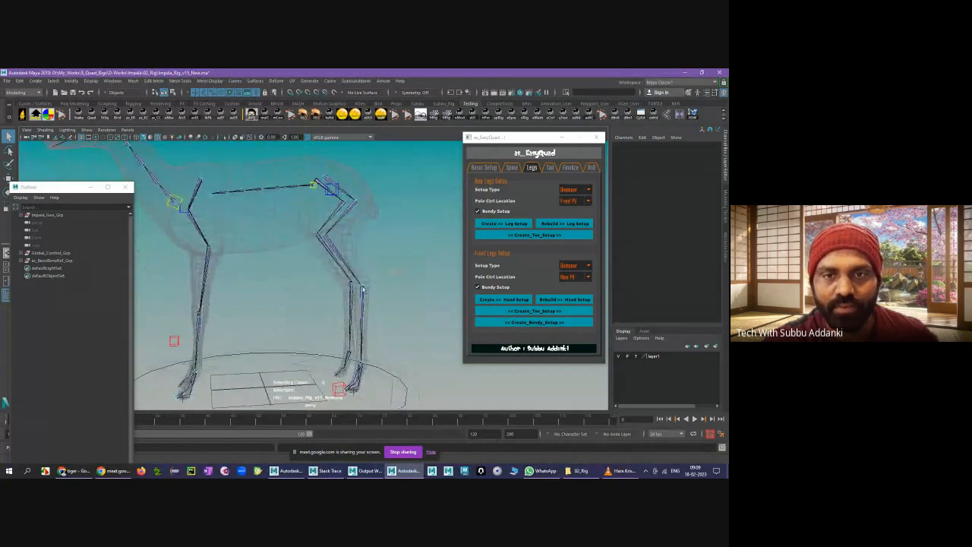
pyautogui.click(364, 290)
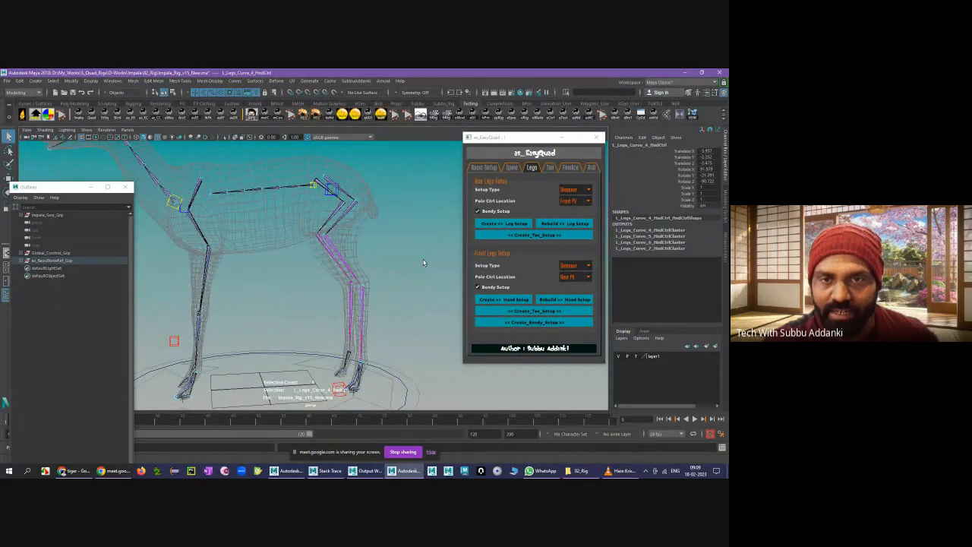
pyautogui.click(330, 181)
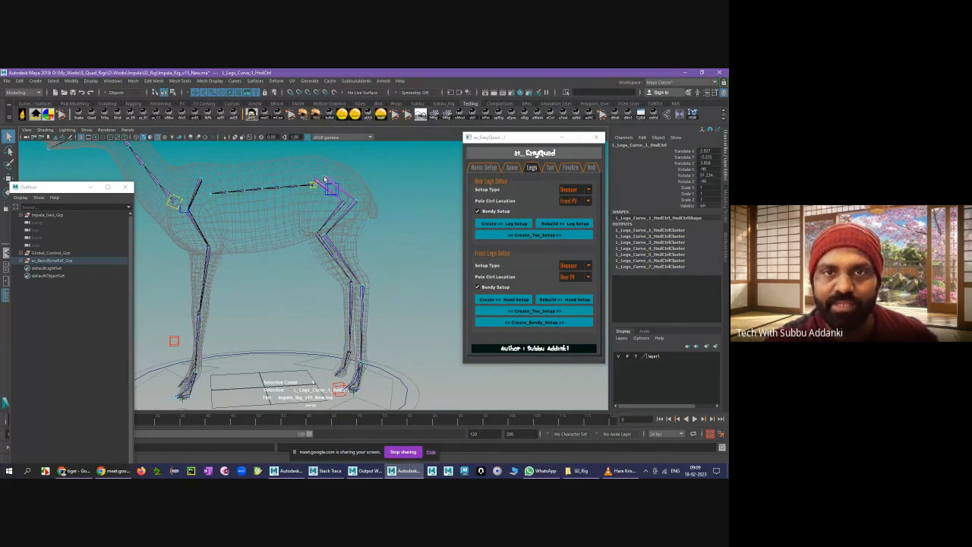
pyautogui.keyDown('alt'); pyautogui.moveTo(313, 191); pyautogui.dragTo(362, 225); pyautogui.keyUp('alt')
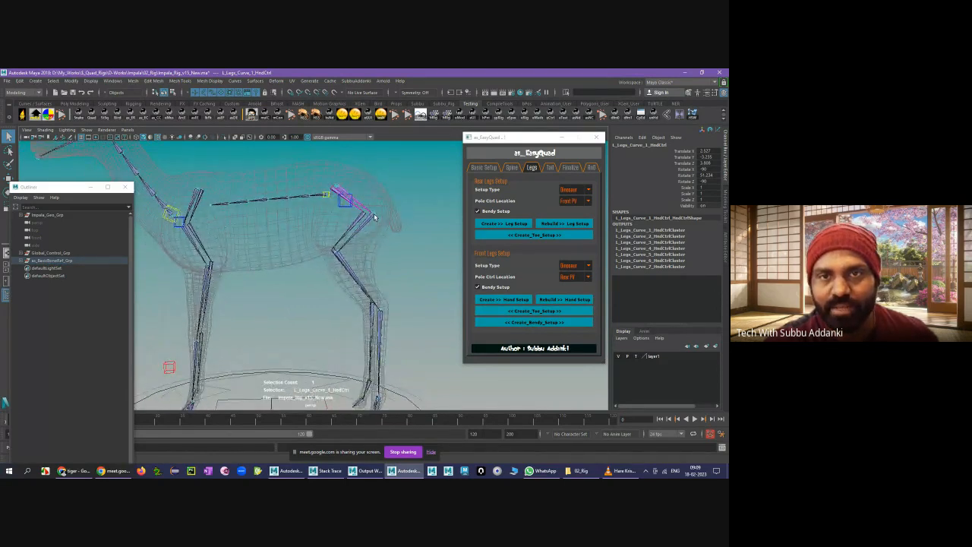
pyautogui.click(373, 218)
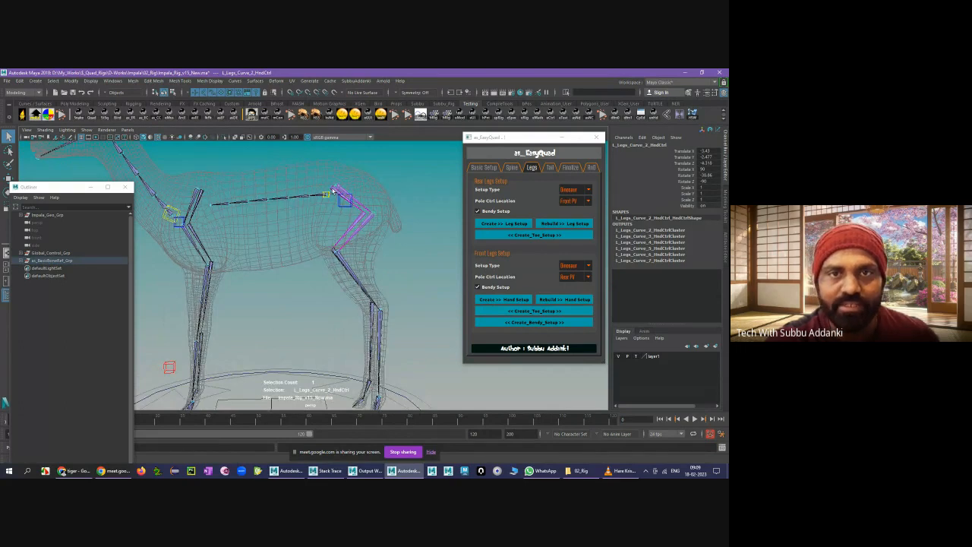
pyautogui.click(326, 195)
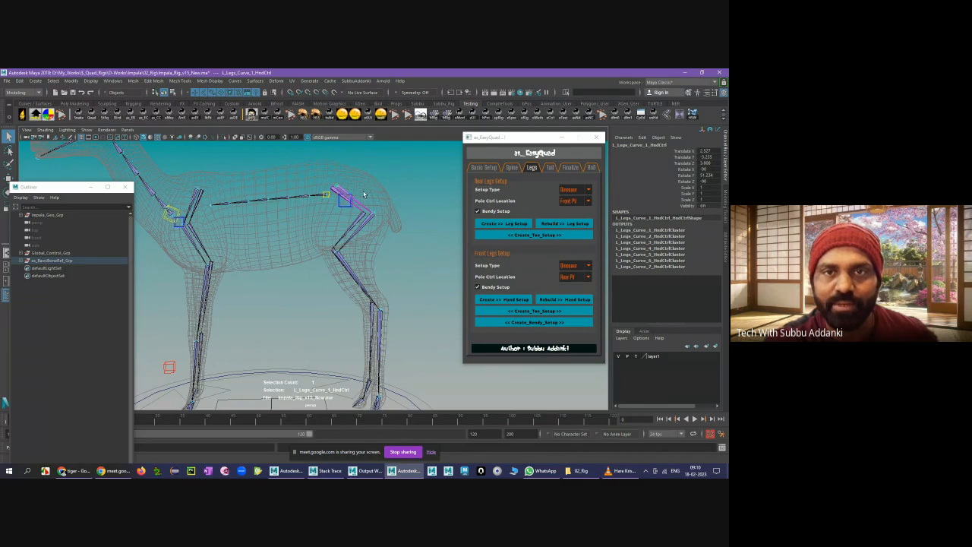
pyautogui.moveTo(369, 230)
pyautogui.keyDown('alt'); pyautogui.mouseDown()
pyautogui.moveTo(410, 228)
pyautogui.moveTo(375, 236)
pyautogui.mouseUp(); pyautogui.keyUp('alt')
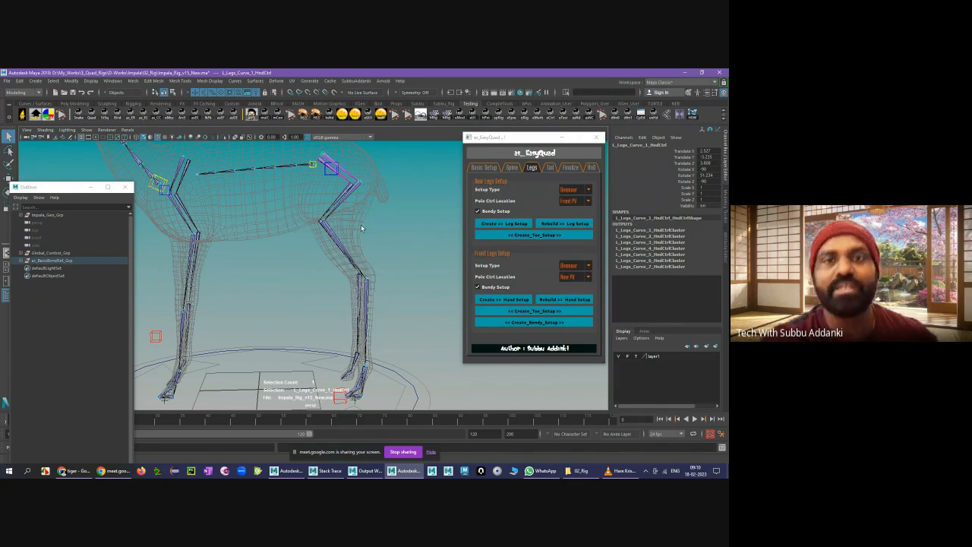
pyautogui.moveTo(391, 245)
pyautogui.keyDown('alt'); pyautogui.mouseDown(button='middle')
pyautogui.moveTo(389, 230)
pyautogui.moveTo(390, 239)
pyautogui.mouseUp(button='middle'); pyautogui.keyUp('alt')
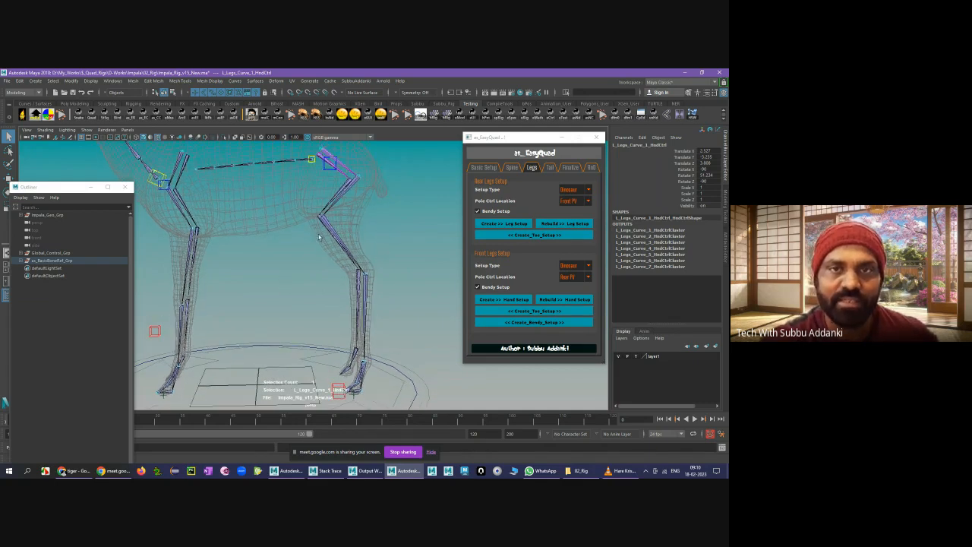
pyautogui.click(357, 182)
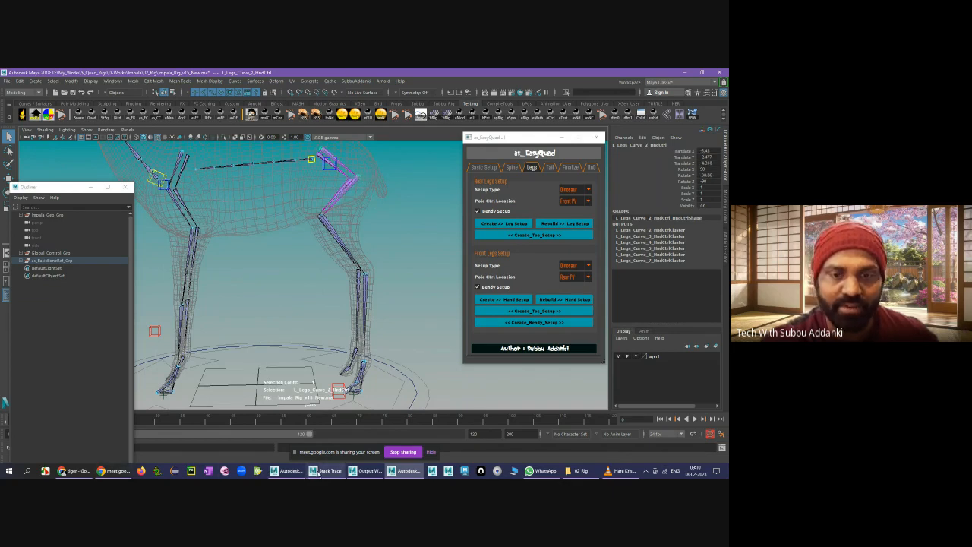
# - Switch to the Betasuchus scene, change layer1's display type, and inspect the rear leg joints in wireframe
pyautogui.click(287, 471)
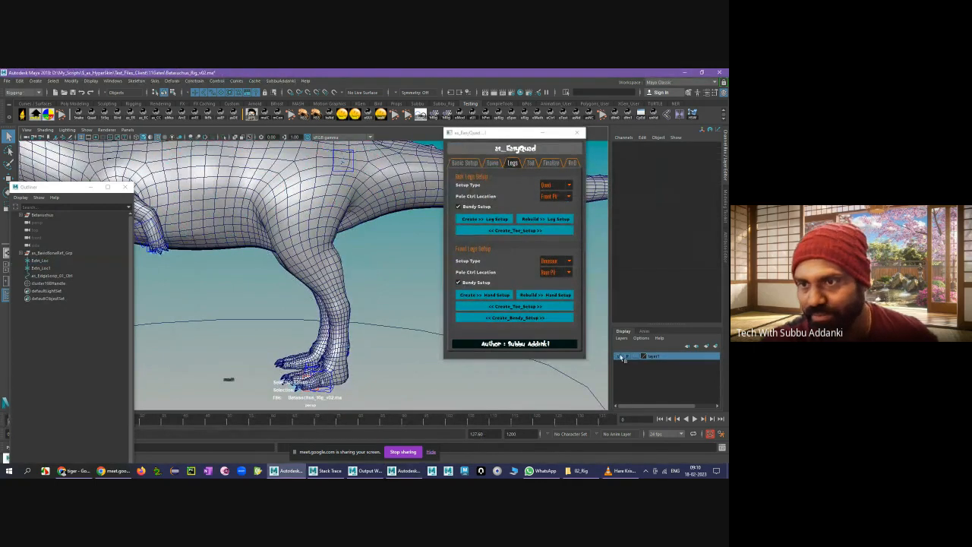
pyautogui.click(635, 356)
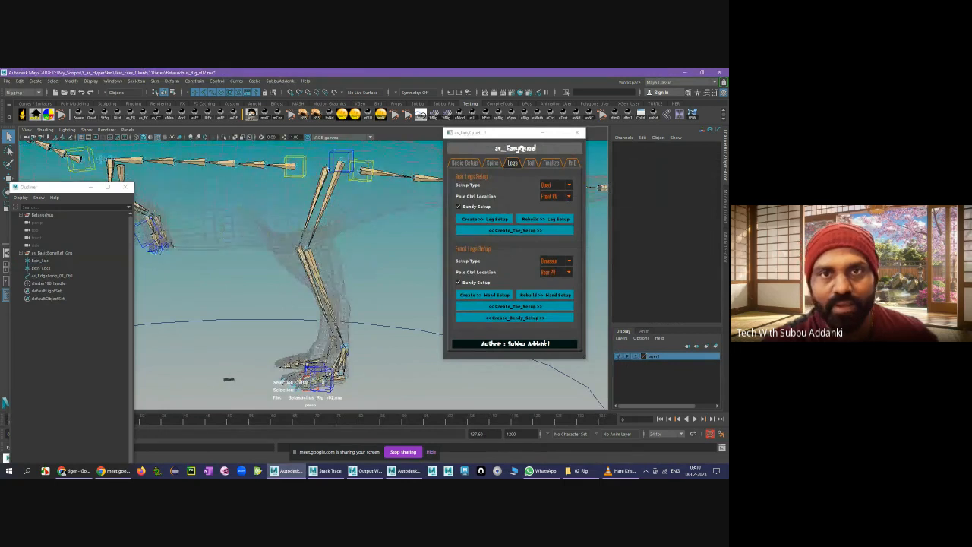
pyautogui.keyDown('alt'); pyautogui.moveTo(327, 168); pyautogui.dragTo(351, 187); pyautogui.keyUp('alt')
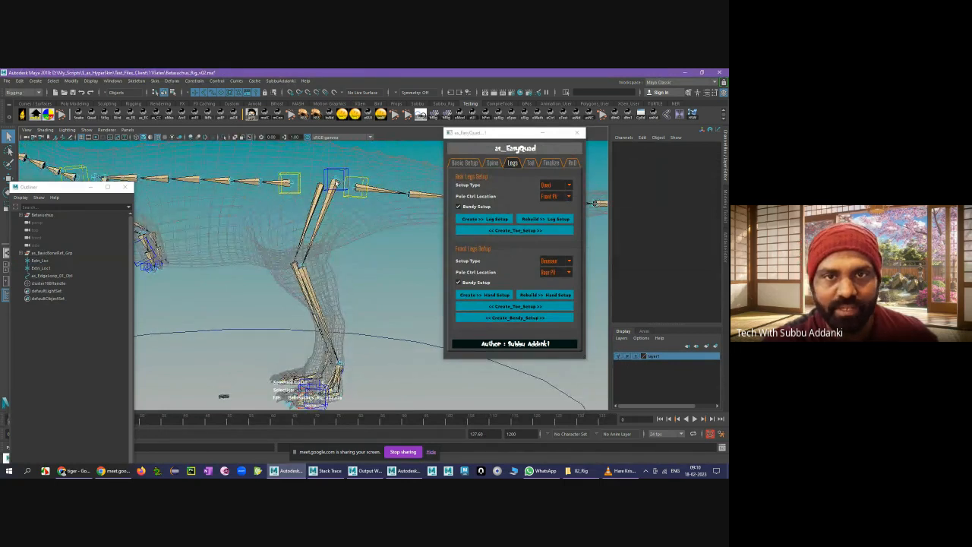
pyautogui.moveTo(349, 260)
pyautogui.keyDown('alt'); pyautogui.mouseDown()
pyautogui.moveTo(403, 256)
pyautogui.moveTo(346, 259)
pyautogui.mouseUp(); pyautogui.keyUp('alt')
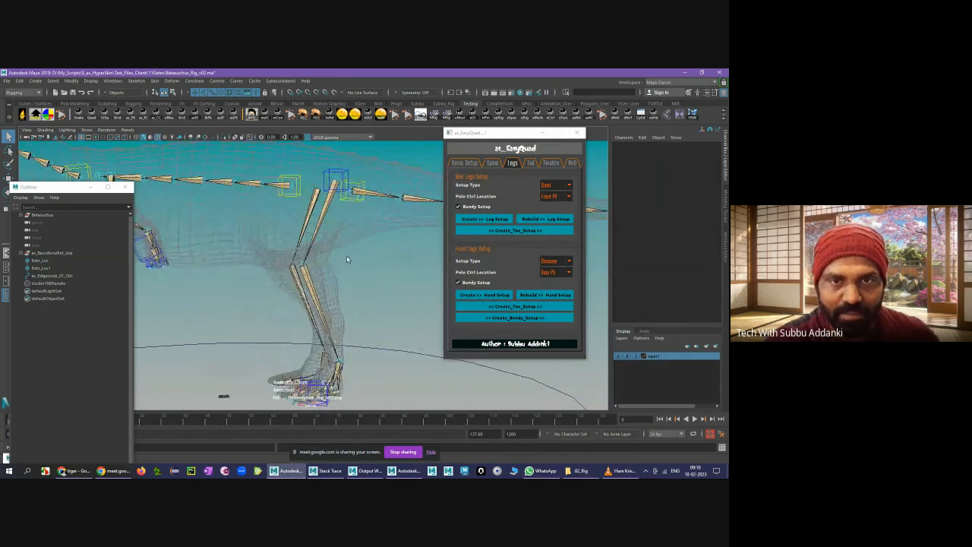
# - Return the Betasuchus model to shaded display and examine its rear legs from another angle
pyautogui.press('5')
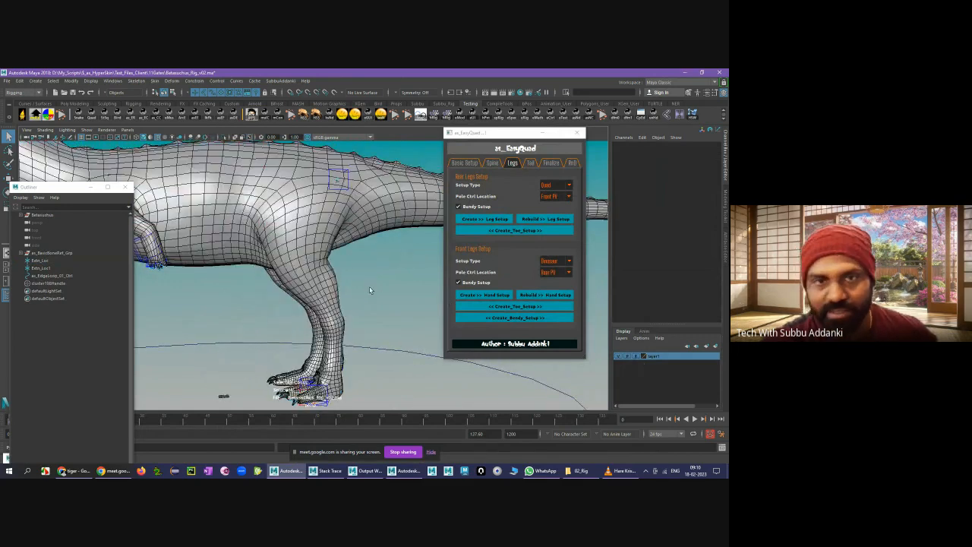
pyautogui.keyDown('alt'); pyautogui.moveTo(320, 253); pyautogui.dragTo(290, 278); pyautogui.keyUp('alt')
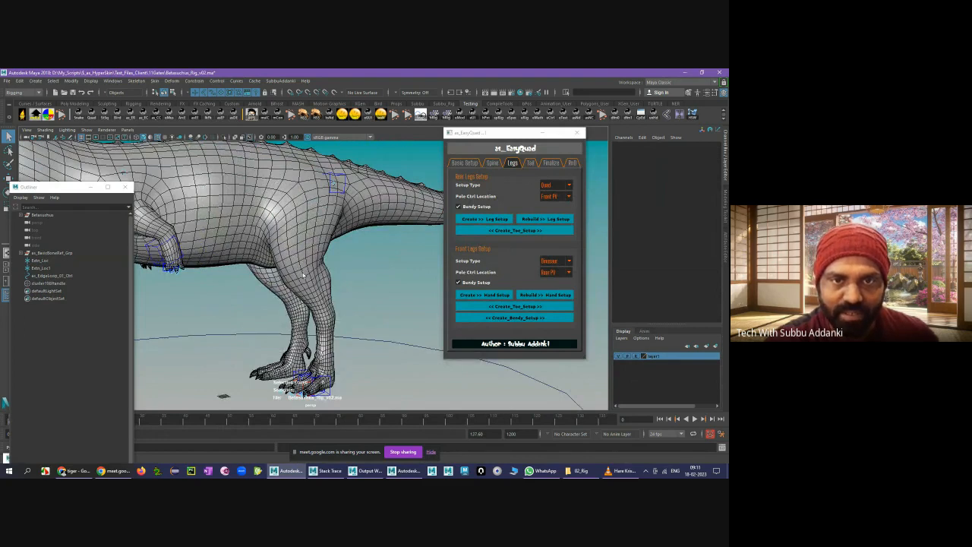
pyautogui.moveTo(303, 276)
pyautogui.keyDown('alt'); pyautogui.mouseDown()
pyautogui.moveTo(289, 277)
pyautogui.moveTo(312, 288)
pyautogui.mouseUp(); pyautogui.keyUp('alt')
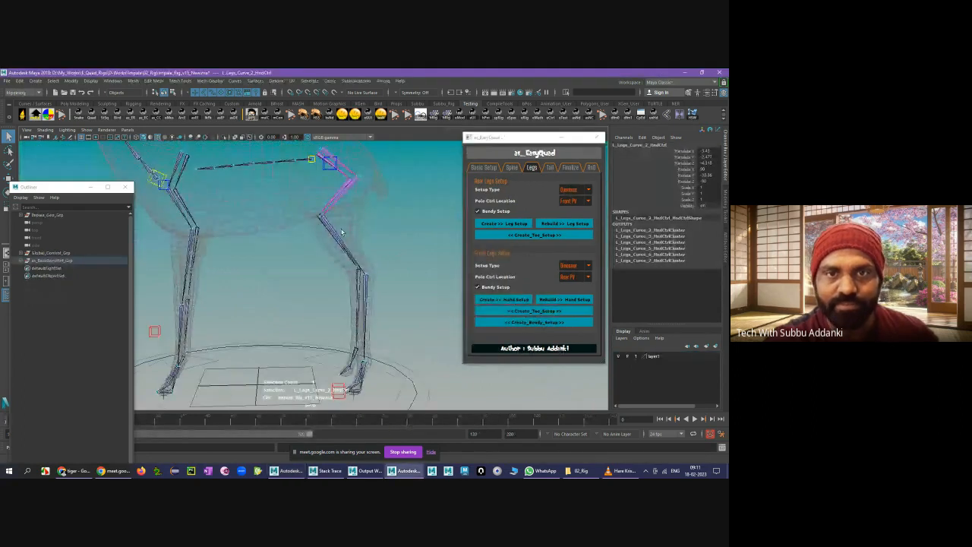
# - Examine the impala's rear leg joint chains from several angles through the templated mesh
pyautogui.keyDown('alt'); pyautogui.moveTo(341, 232); pyautogui.dragTo(327, 277, button='middle'); pyautogui.keyUp('alt')
pyautogui.keyDown('alt'); pyautogui.moveTo(289, 263); pyautogui.dragTo(303, 266, button='right'); pyautogui.keyUp('alt')
pyautogui.keyDown('alt'); pyautogui.moveTo(304, 268); pyautogui.dragTo(334, 268); pyautogui.keyUp('alt')
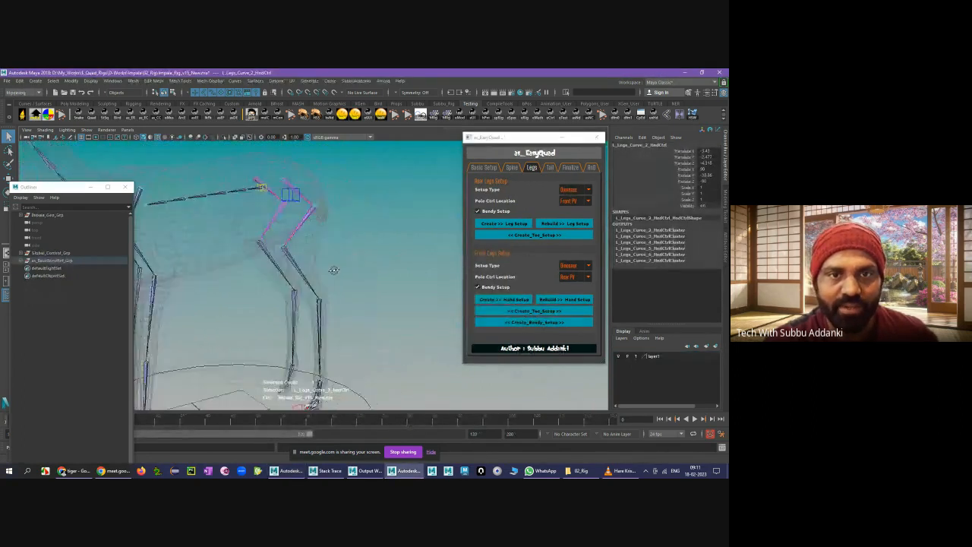
pyautogui.keyDown('alt'); pyautogui.moveTo(274, 249); pyautogui.dragTo(259, 244, button='middle'); pyautogui.keyUp('alt')
pyautogui.keyDown('alt'); pyautogui.moveTo(259, 244); pyautogui.dragTo(326, 280); pyautogui.keyUp('alt')
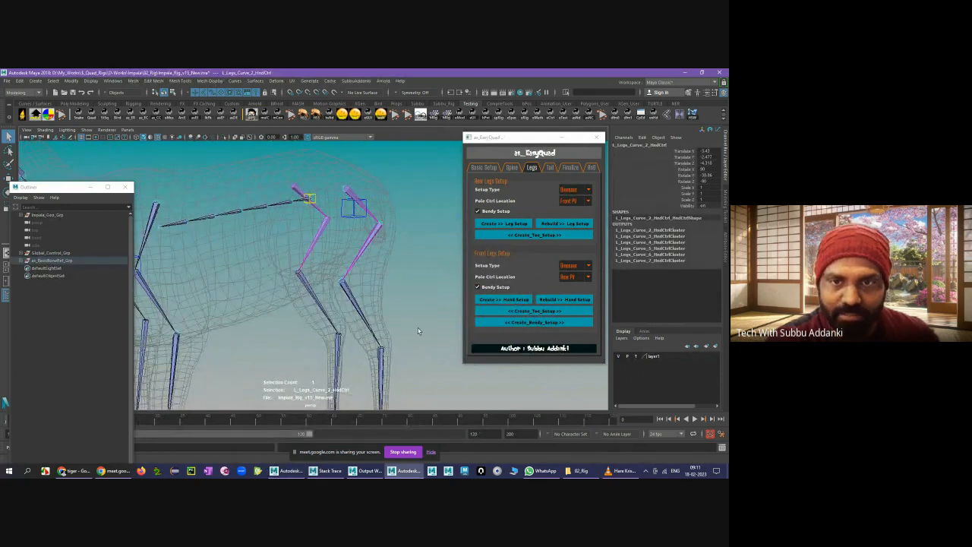
# - Set layer1's display type to normal and examine the impala's shaded body and rear legs
pyautogui.click(636, 356)
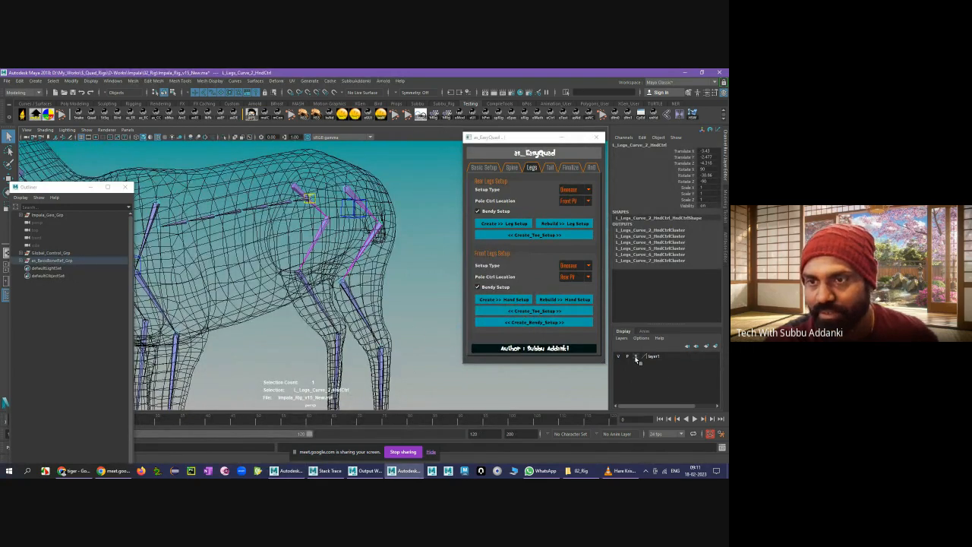
pyautogui.click(636, 356)
pyautogui.click(406, 285)
pyautogui.keyDown('alt'); pyautogui.moveTo(361, 278); pyautogui.dragTo(380, 258); pyautogui.keyUp('alt')
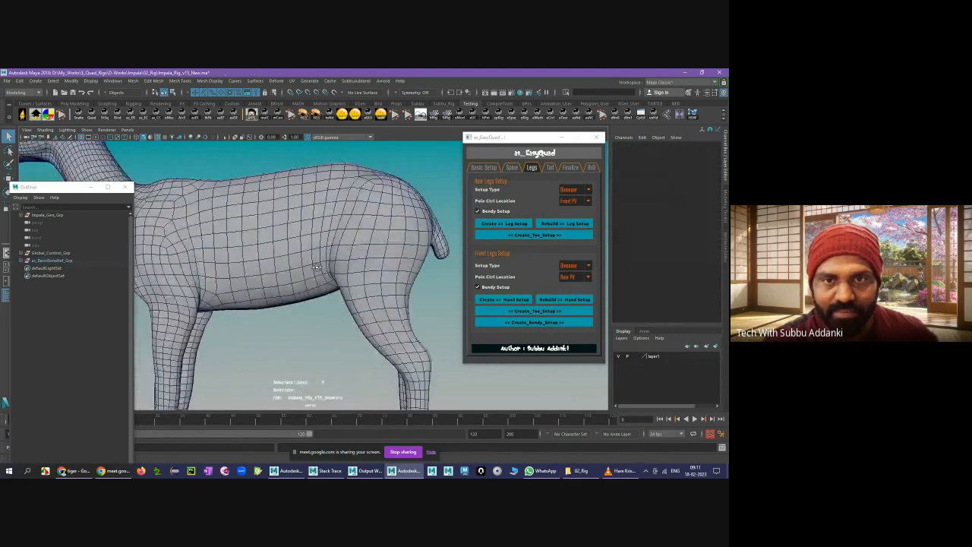
pyautogui.click(374, 299)
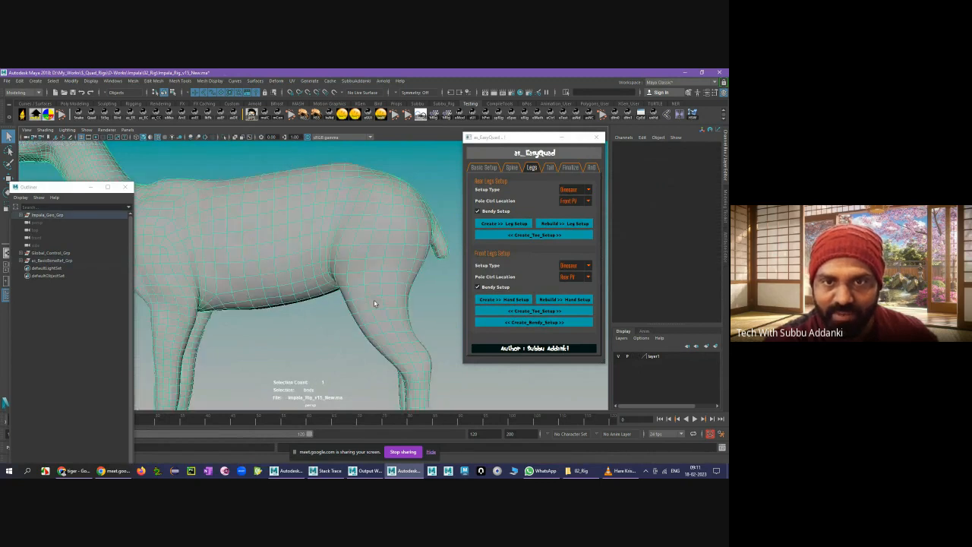
pyautogui.click(430, 293)
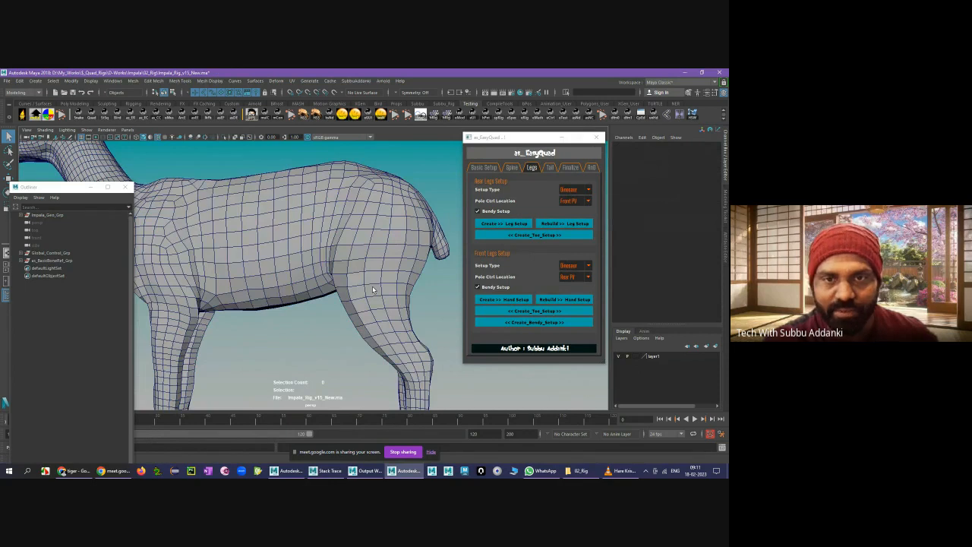
pyautogui.keyDown('alt'); pyautogui.moveTo(373, 289); pyautogui.dragTo(417, 300); pyautogui.keyUp('alt')
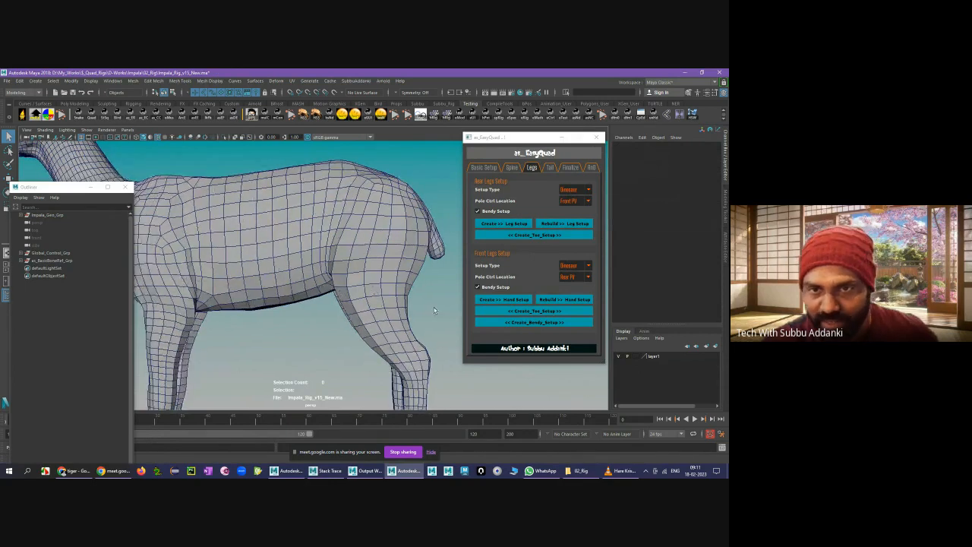
# - Display the impala in wireframe and inspect the rear leg joints inside the body mesh
pyautogui.press('4')
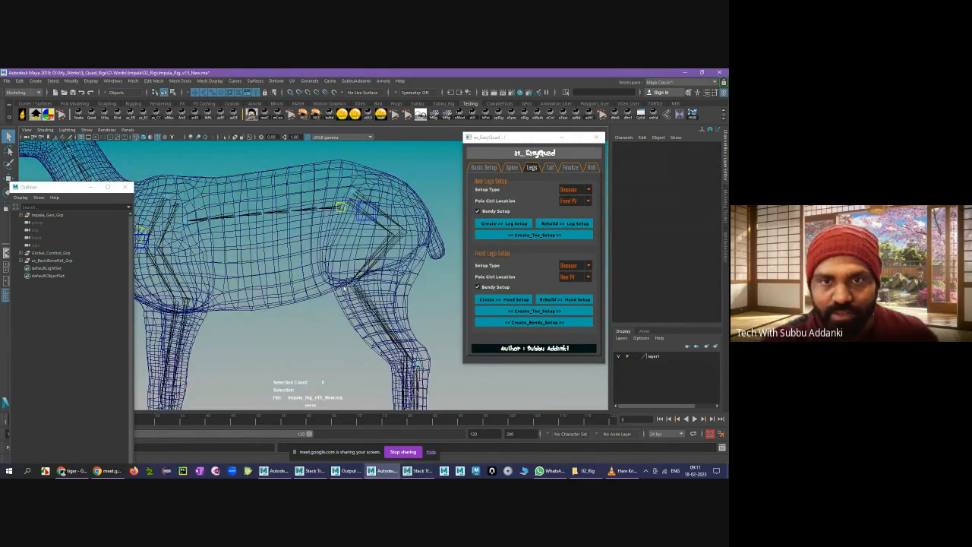
pyautogui.click(343, 290)
pyautogui.keyDown('alt'); pyautogui.moveTo(356, 293); pyautogui.dragTo(398, 299); pyautogui.keyUp('alt')
pyautogui.keyDown('alt'); pyautogui.moveTo(335, 283); pyautogui.dragTo(335, 286); pyautogui.keyUp('alt')
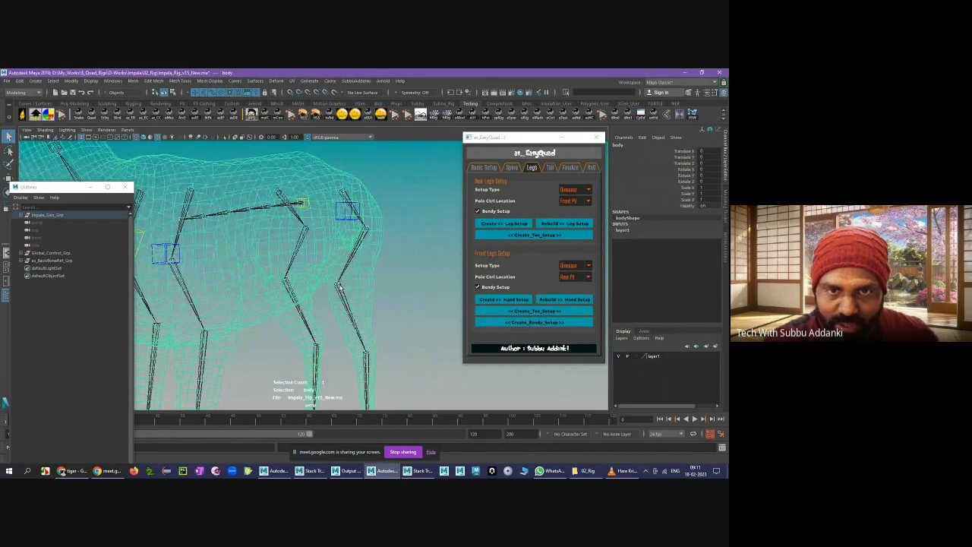
# - Return the impala to shaded display, clear the body selection, and examine the rear leg shape from both sides
pyautogui.press('5')
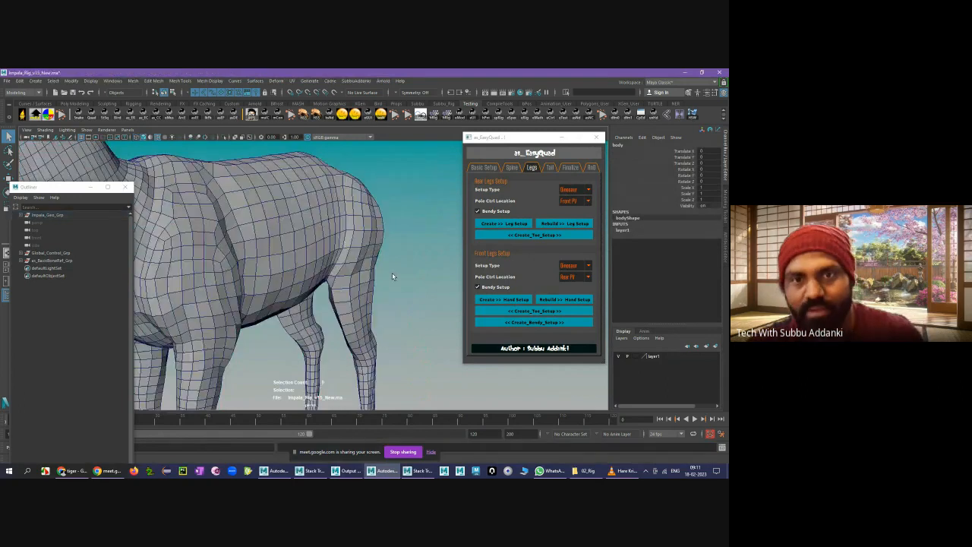
pyautogui.click(391, 273)
pyautogui.keyDown('alt'); pyautogui.moveTo(392, 274); pyautogui.dragTo(308, 290); pyautogui.keyUp('alt')
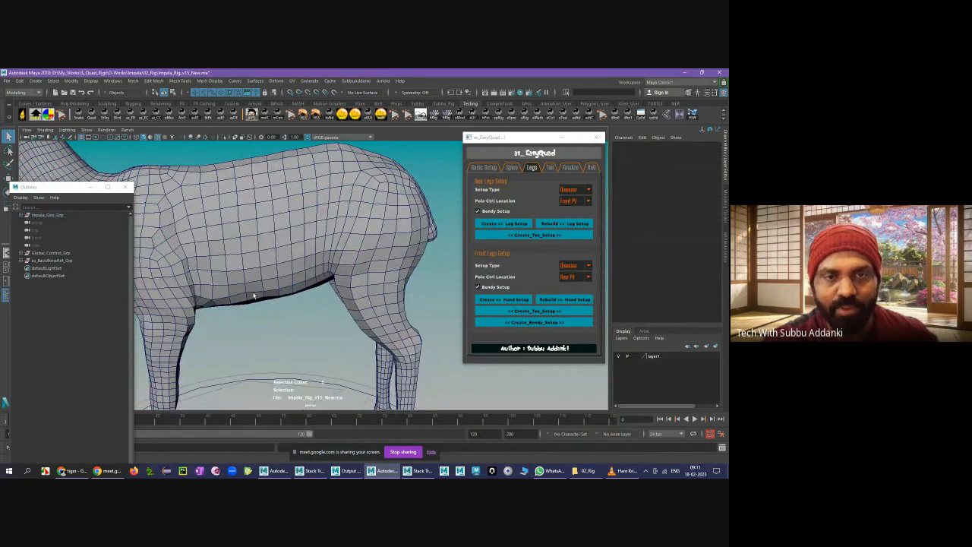
pyautogui.keyDown('alt'); pyautogui.moveTo(324, 311); pyautogui.dragTo(338, 293); pyautogui.keyUp('alt')
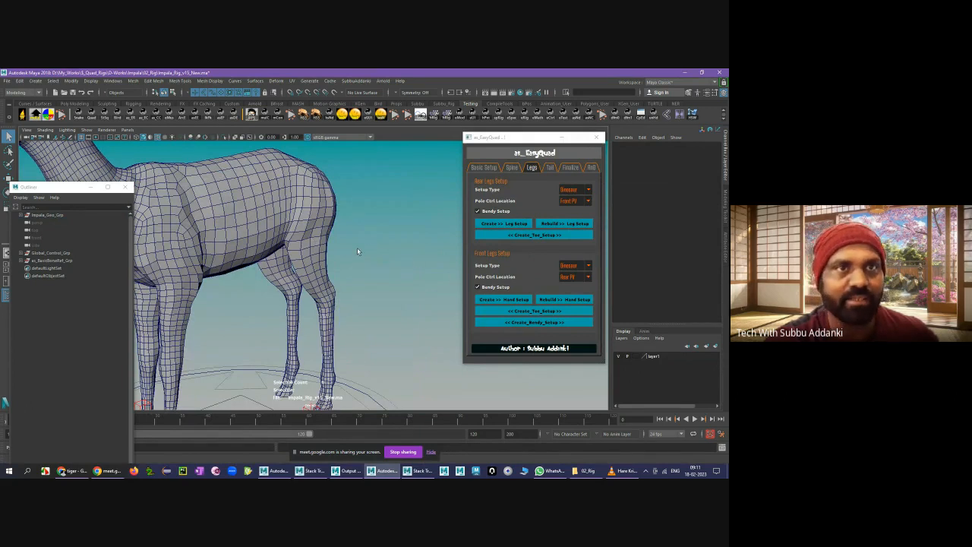
# - View the whole impala and check what as_BasicBoneRef_Grp contains by selecting it, then clear the selection
pyautogui.click(224, 138)
pyautogui.click(224, 138)
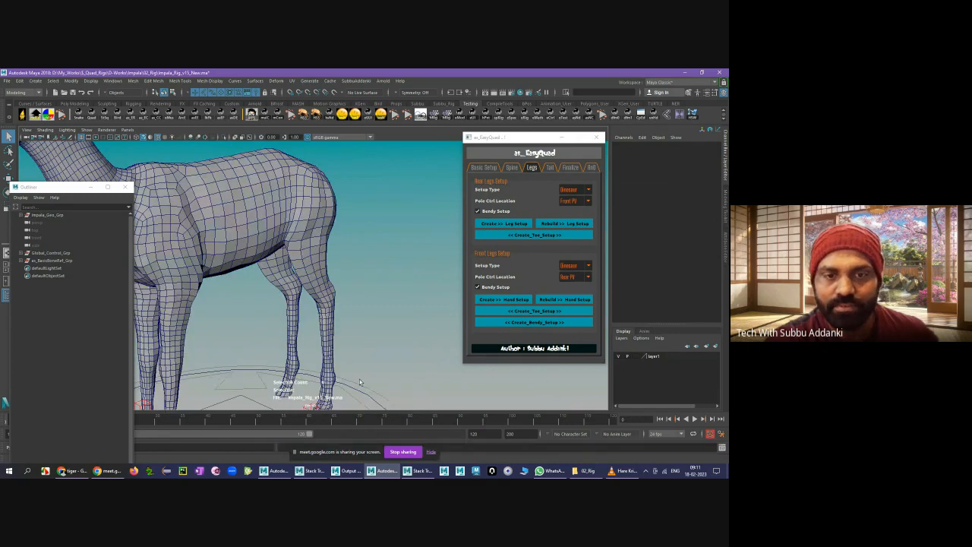
pyautogui.scroll(-5, 359, 380)
pyautogui.scroll(3, 359, 377)
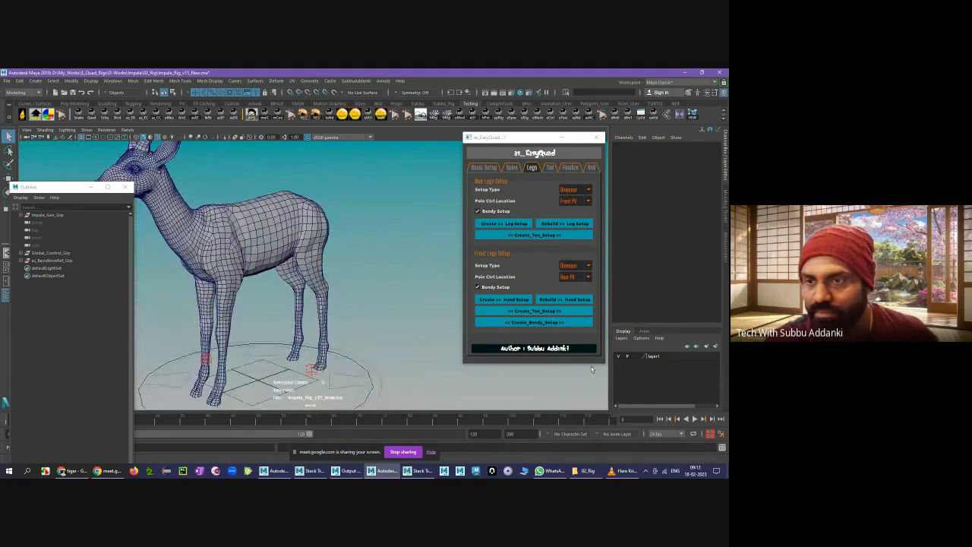
pyautogui.keyDown('alt'); pyautogui.moveTo(292, 265); pyautogui.dragTo(349, 271, button='middle'); pyautogui.keyUp('alt')
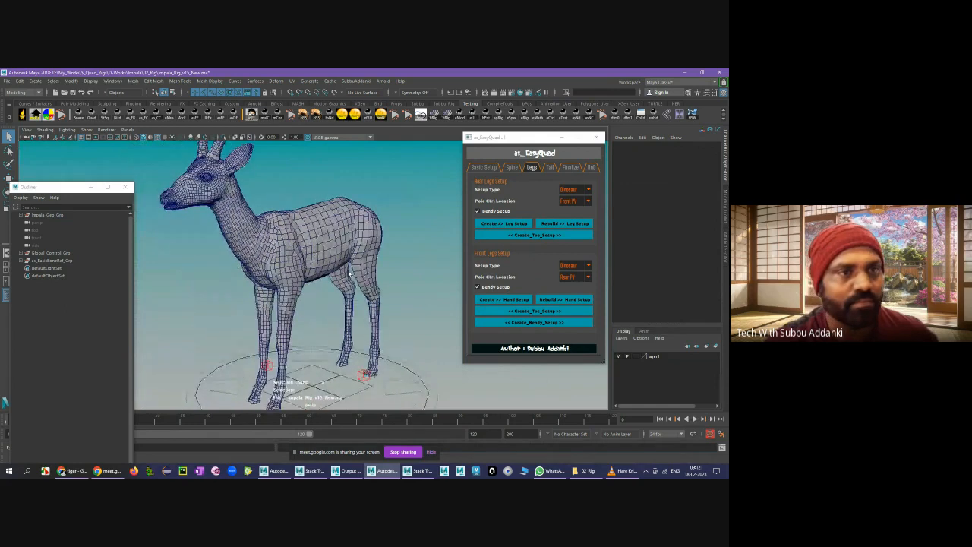
pyautogui.click(55, 260)
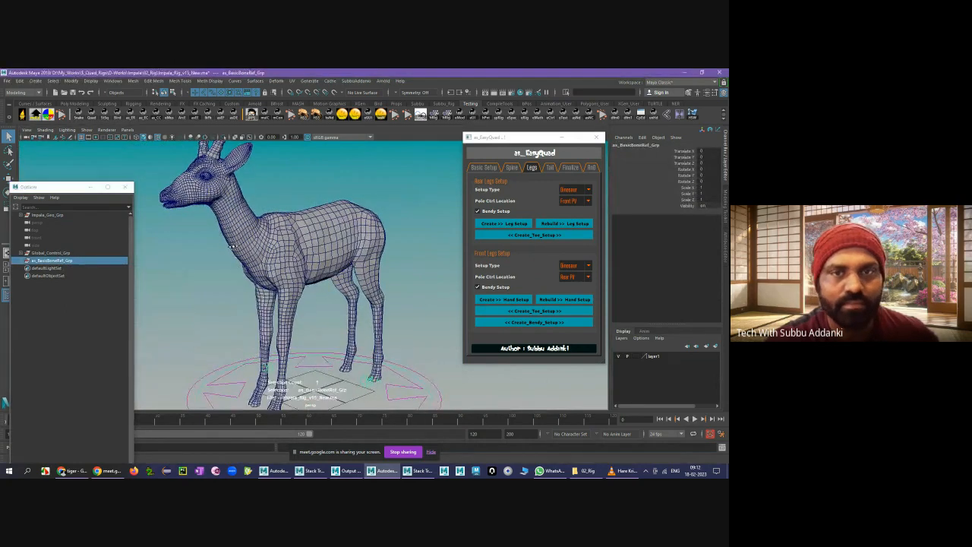
pyautogui.keyDown('alt'); pyautogui.moveTo(232, 246); pyautogui.dragTo(234, 245); pyautogui.keyUp('alt')
pyautogui.click(298, 188)
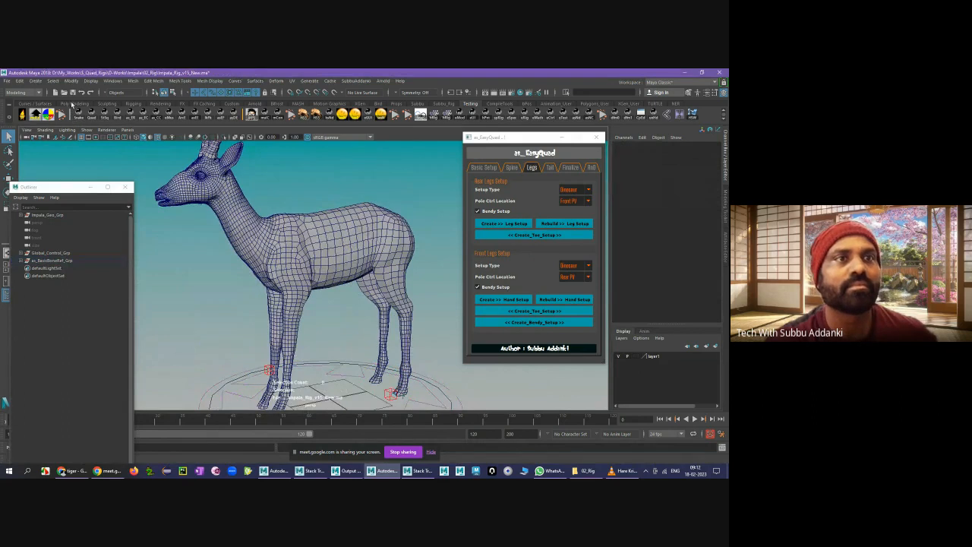
# - Open Impala_Rig_v15_NewBuilt2-GameEngine.ma from the Impala 02_Rig folder without saving the current scene's changes
pyautogui.hotkey('ctrl', 'o')
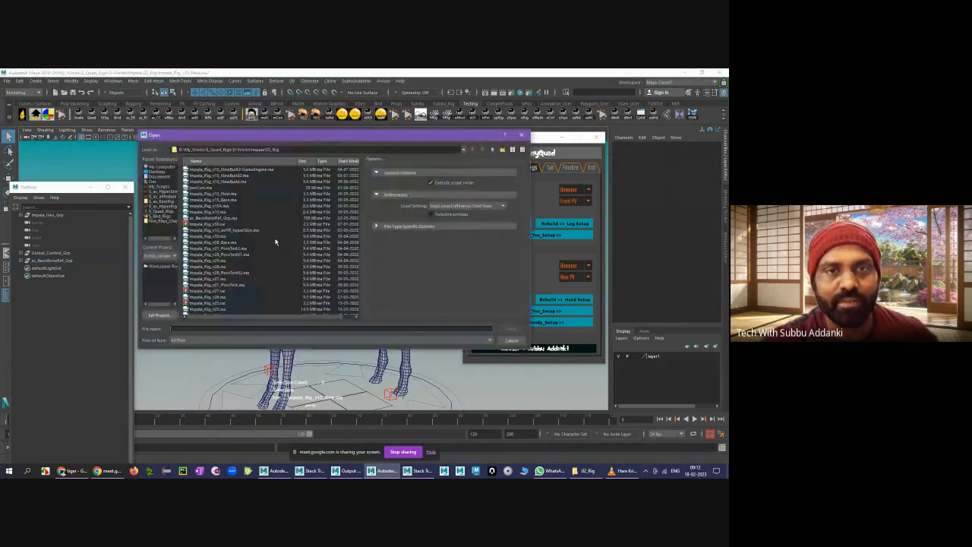
pyautogui.click(220, 199)
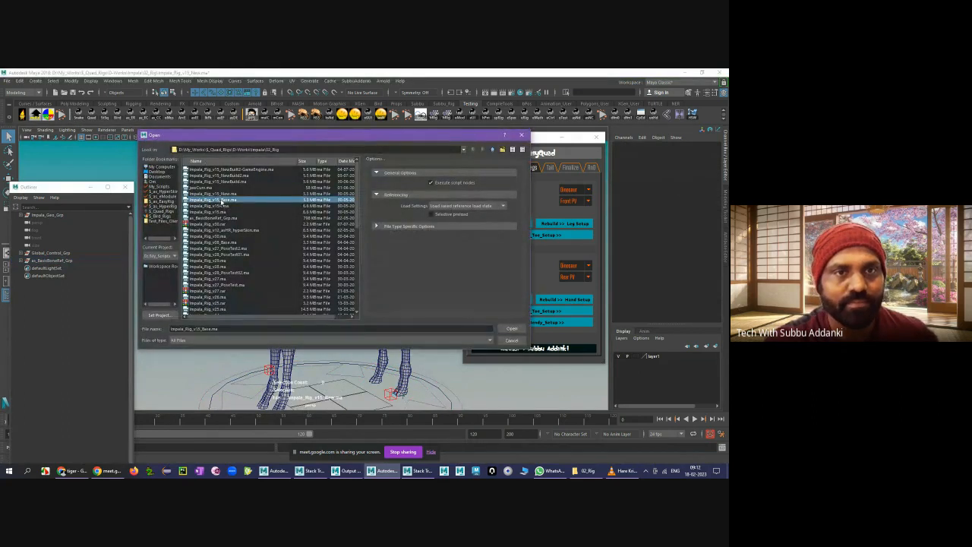
pyautogui.click(230, 175)
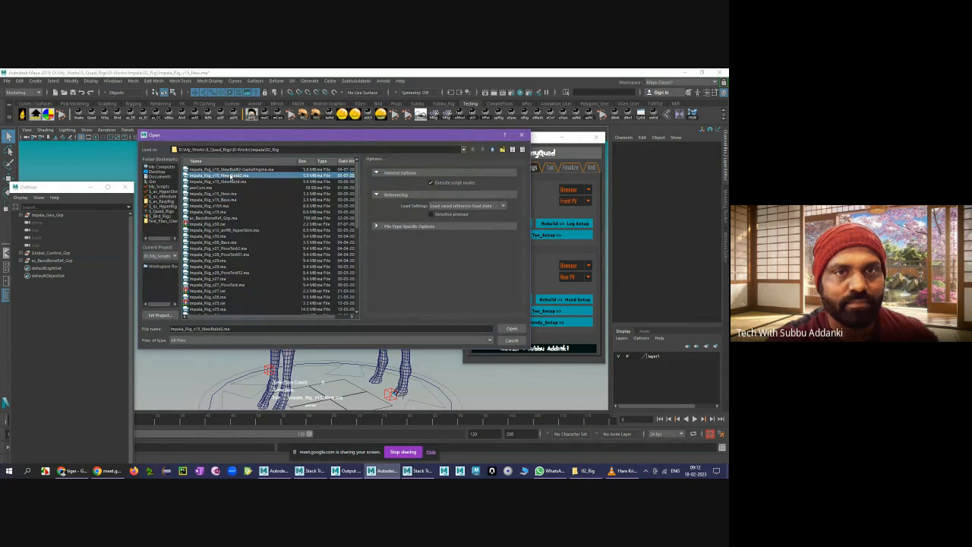
pyautogui.click(511, 328)
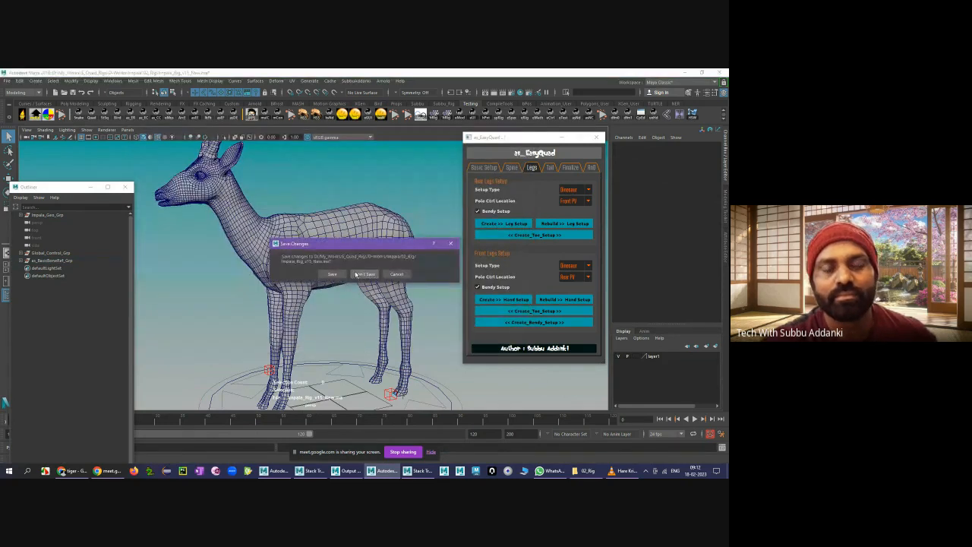
pyautogui.click(360, 274)
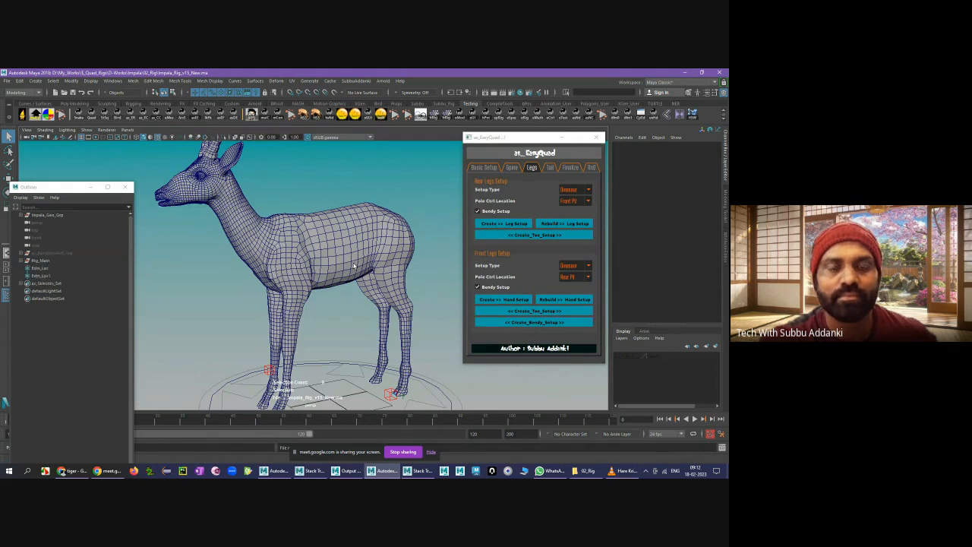
# - Test the left rear leg pole control by moving it toward the leg, then undo the move
pyautogui.keyDown('alt'); pyautogui.moveTo(353, 220); pyautogui.dragTo(380, 246, button='middle'); pyautogui.keyUp('alt')
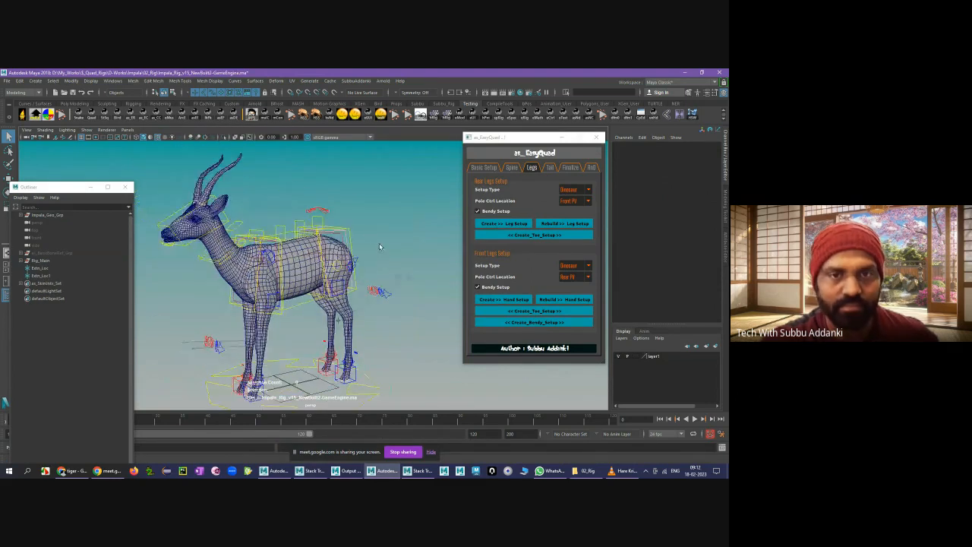
pyautogui.keyDown('alt'); pyautogui.moveTo(379, 246); pyautogui.dragTo(425, 334, button='right'); pyautogui.keyUp('alt')
pyautogui.keyDown('alt'); pyautogui.moveTo(367, 337); pyautogui.dragTo(326, 301, button='middle'); pyautogui.keyUp('alt')
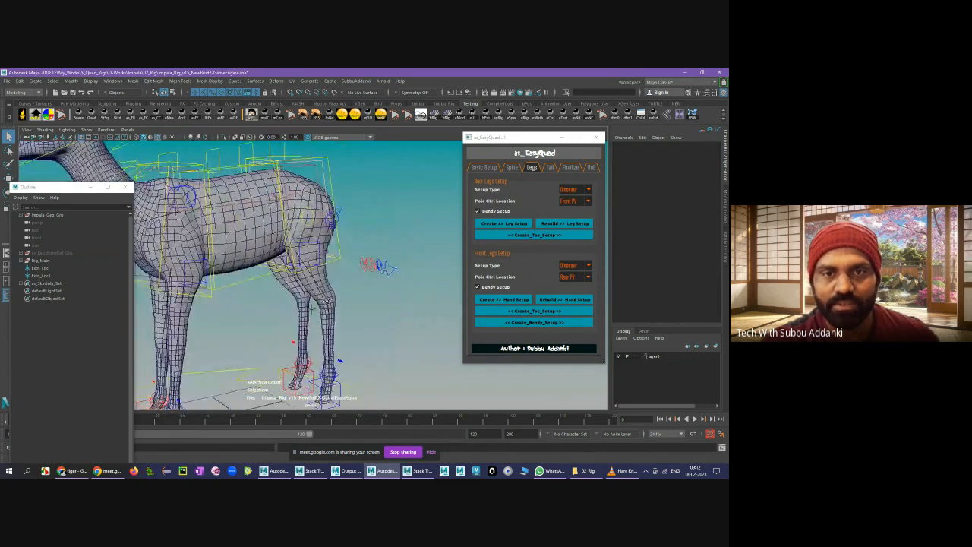
pyautogui.keyDown('alt'); pyautogui.moveTo(328, 300); pyautogui.dragTo(336, 299); pyautogui.keyUp('alt')
pyautogui.click(387, 271)
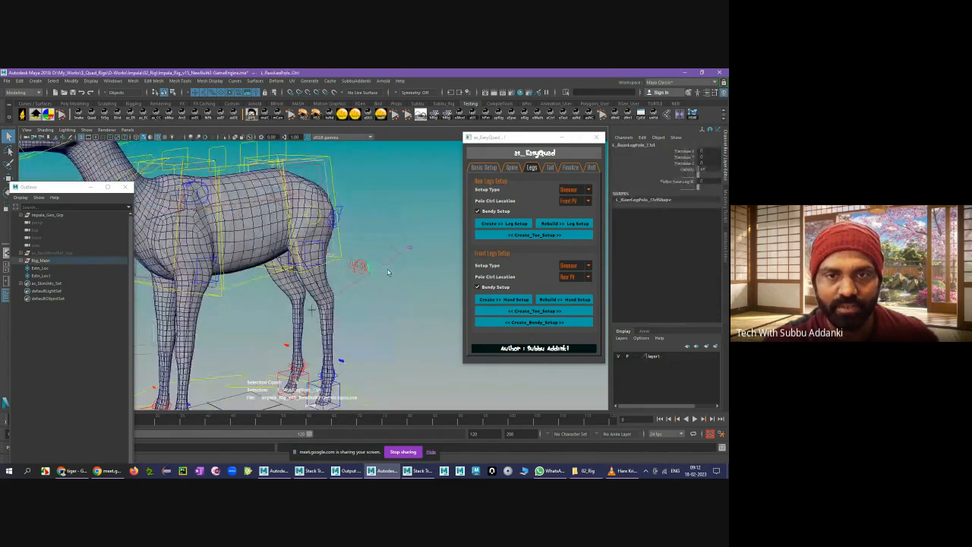
pyautogui.press('w')
pyautogui.moveTo(411, 247); pyautogui.dragTo(335, 281)
pyautogui.hotkey('ctrl', 'z')
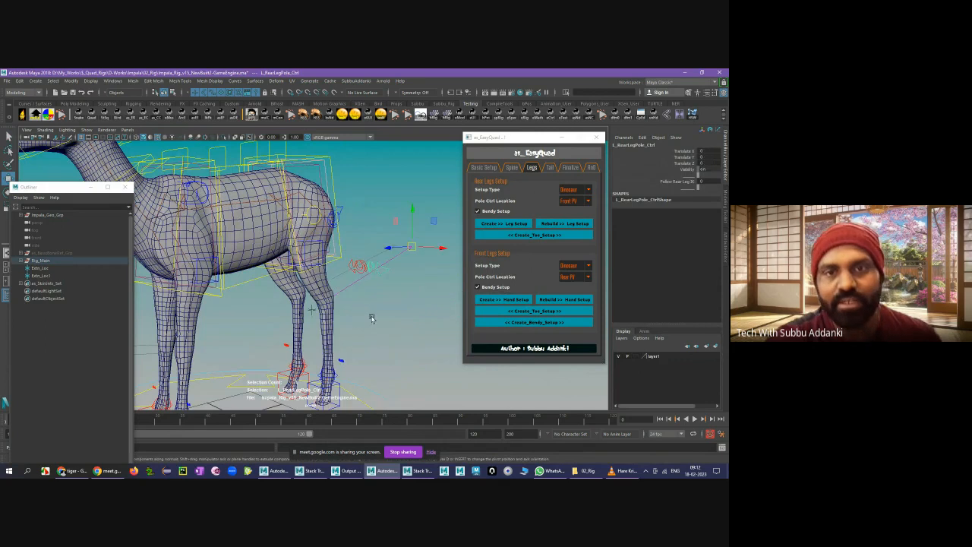
# - Clear the selection and examine the impala's rear leg bend and the pole controls behind it
pyautogui.click(371, 318)
pyautogui.keyDown('alt'); pyautogui.moveTo(371, 323); pyautogui.dragTo(348, 321); pyautogui.keyUp('alt')
pyautogui.keyDown('alt'); pyautogui.moveTo(348, 321); pyautogui.dragTo(302, 287, button='middle'); pyautogui.keyUp('alt')
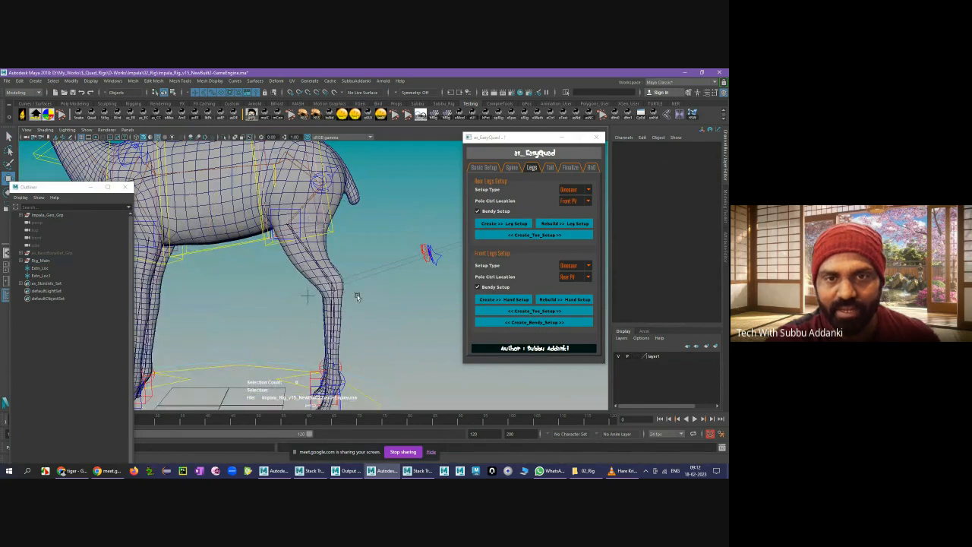
pyautogui.scroll(-3, 373, 313)
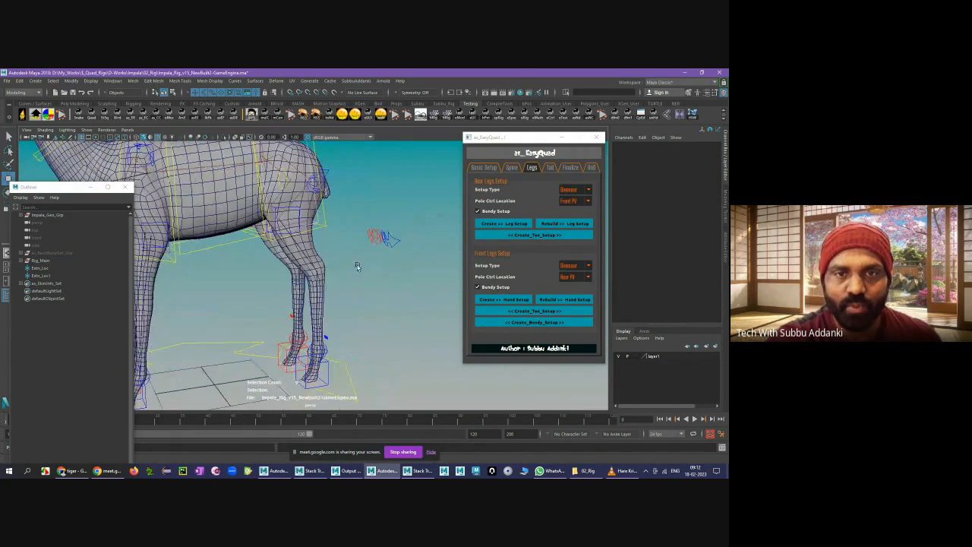
pyautogui.keyDown('alt'); pyautogui.moveTo(355, 264); pyautogui.dragTo(379, 277, button='middle'); pyautogui.keyUp('alt')
pyautogui.scroll(2, 379, 278)
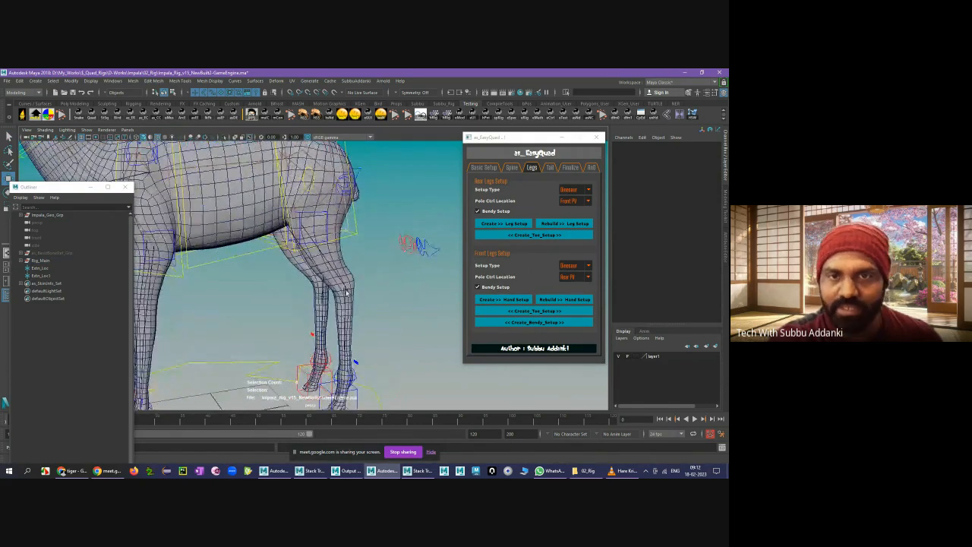
# - Switch to the Betasuchus scene and examine its shaded rear legs from different angles
pyautogui.click(310, 471)
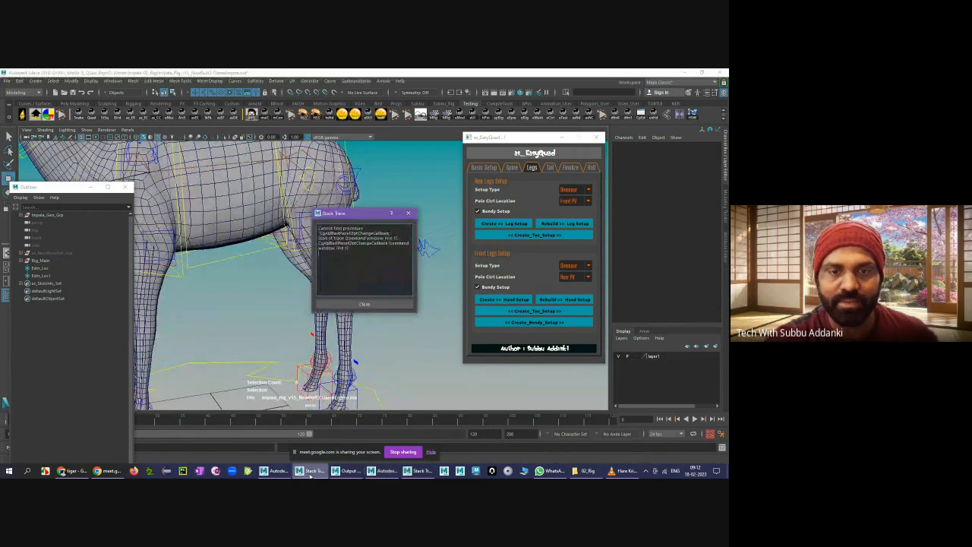
pyautogui.click(274, 471)
pyautogui.keyDown('alt'); pyautogui.moveTo(335, 371); pyautogui.dragTo(342, 325); pyautogui.keyUp('alt')
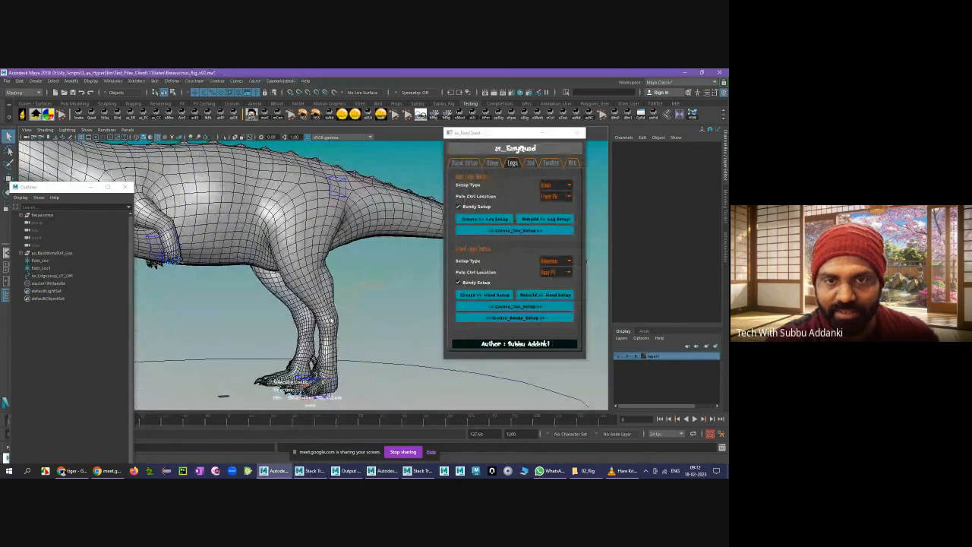
pyautogui.keyDown('alt'); pyautogui.moveTo(307, 269); pyautogui.dragTo(276, 253); pyautogui.keyUp('alt')
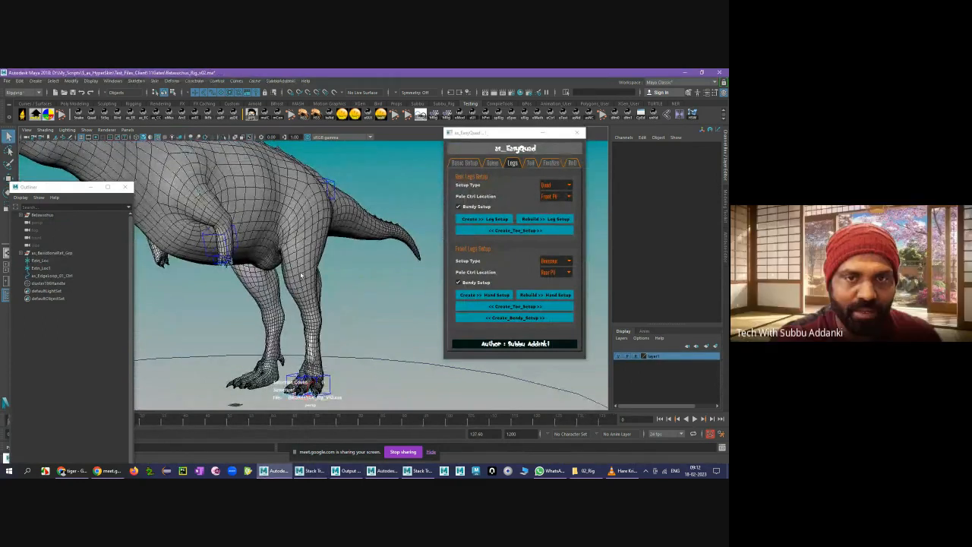
# - Set layer1's display type to template and inspect the Betasuchus rear leg joints from the side
pyautogui.click(636, 357)
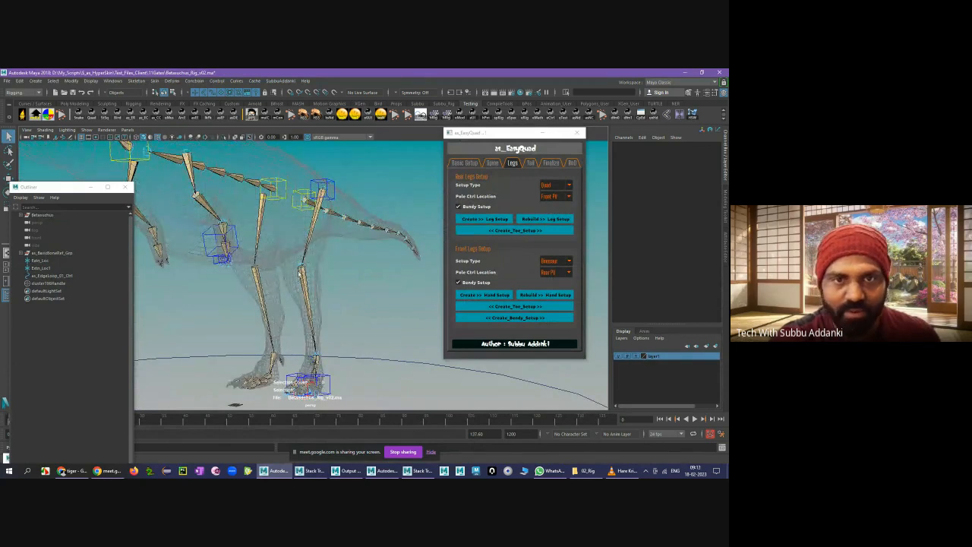
pyautogui.keyDown('alt'); pyautogui.moveTo(302, 275); pyautogui.dragTo(324, 270); pyautogui.keyUp('alt')
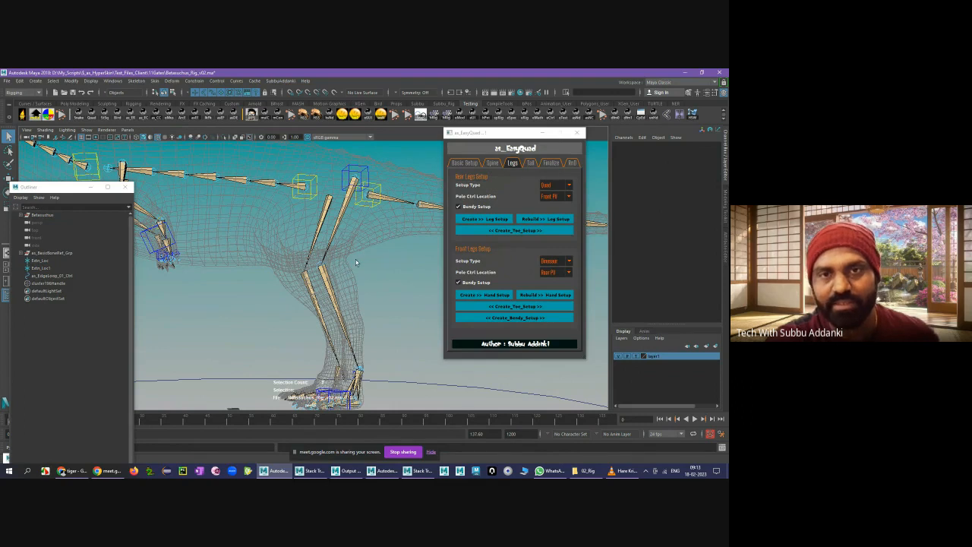
pyautogui.keyDown('alt'); pyautogui.moveTo(356, 262); pyautogui.dragTo(354, 260); pyautogui.keyUp('alt')
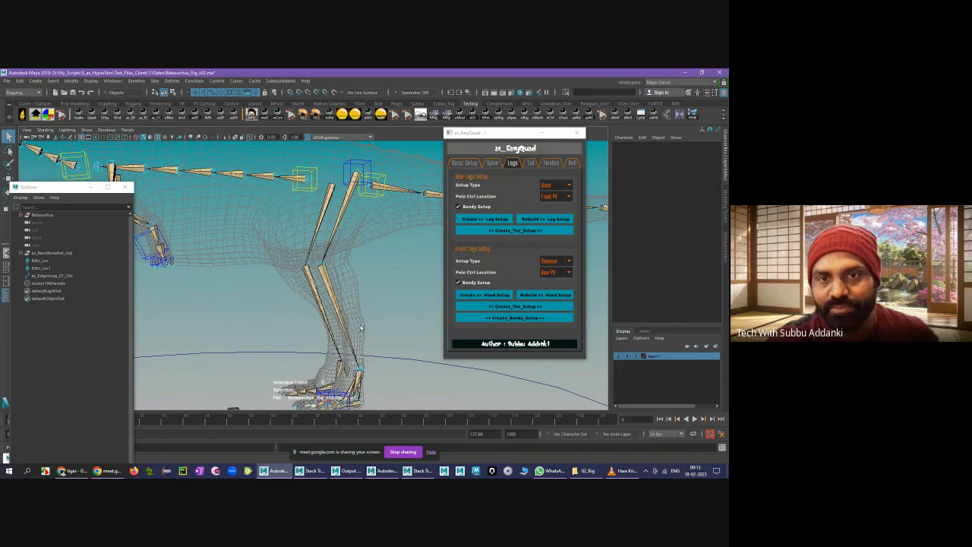
# - Inspect the Betasuchus lower rear leg joints, clear the curve control selection and set the rear leg Setup Type to Dinosaur
pyautogui.keyDown('alt'); pyautogui.moveTo(369, 292); pyautogui.dragTo(371, 252, button='middle'); pyautogui.keyUp('alt')
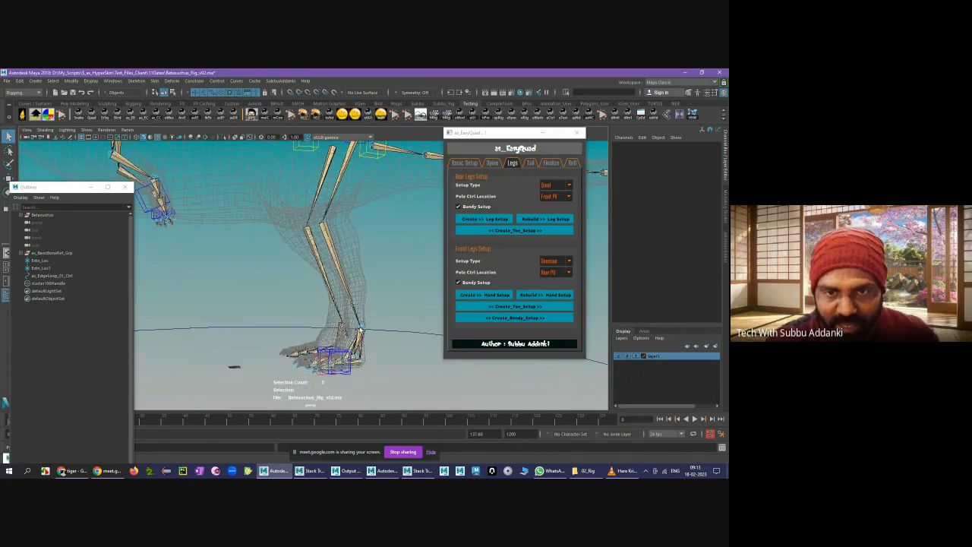
pyautogui.click(363, 330)
pyautogui.moveTo(377, 291)
pyautogui.keyDown('alt'); pyautogui.mouseDown()
pyautogui.moveTo(357, 292)
pyautogui.moveTo(377, 294)
pyautogui.moveTo(375, 286)
pyautogui.mouseUp(); pyautogui.keyUp('alt')
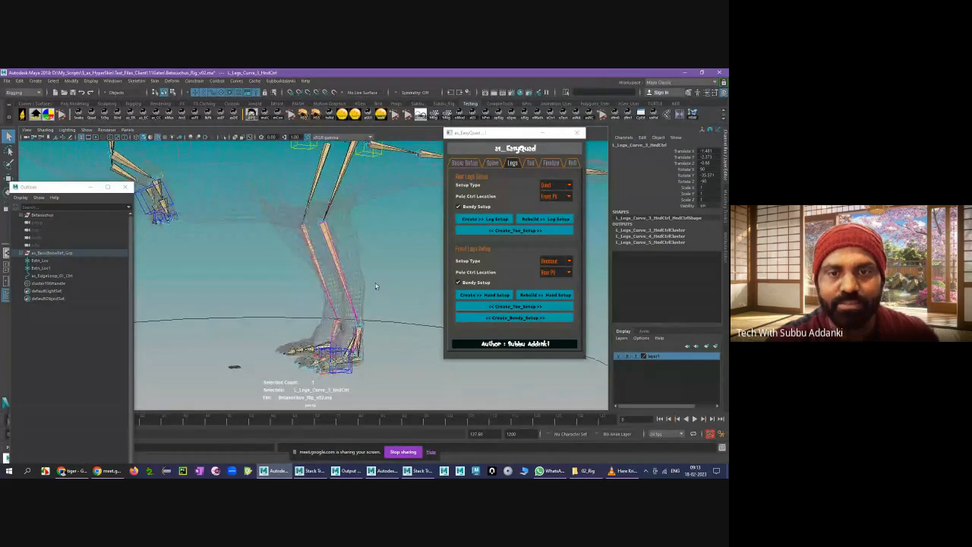
pyautogui.click(375, 285)
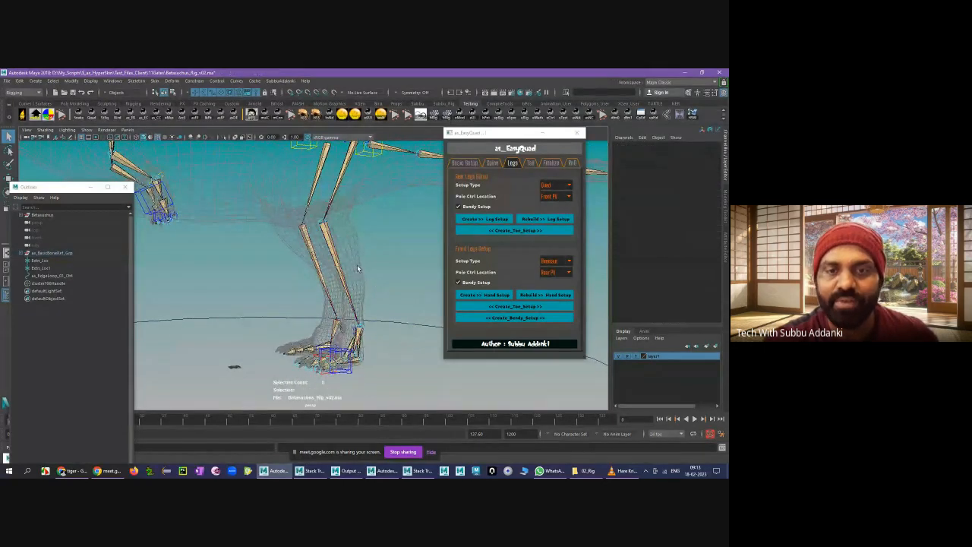
pyautogui.click(551, 186)
pyautogui.click(542, 193)
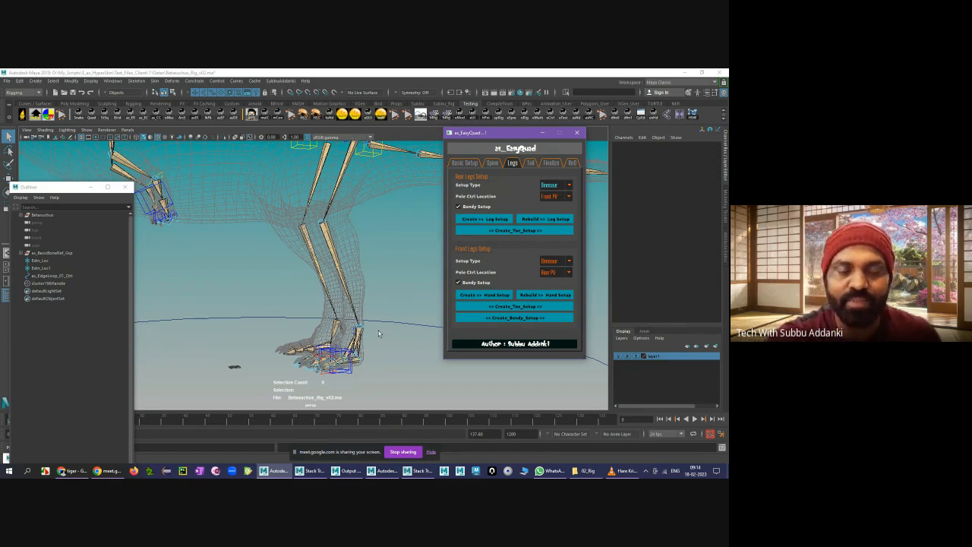
# - Switch to the impala scene and browse the list of recently opened files without opening one
pyautogui.click(381, 471)
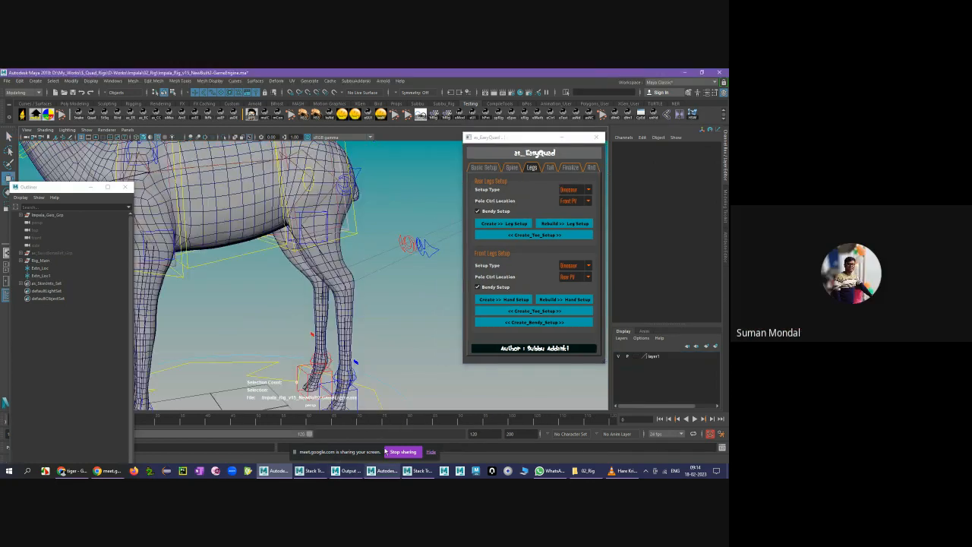
pyautogui.click(6, 80)
pyautogui.moveTo(45, 301)
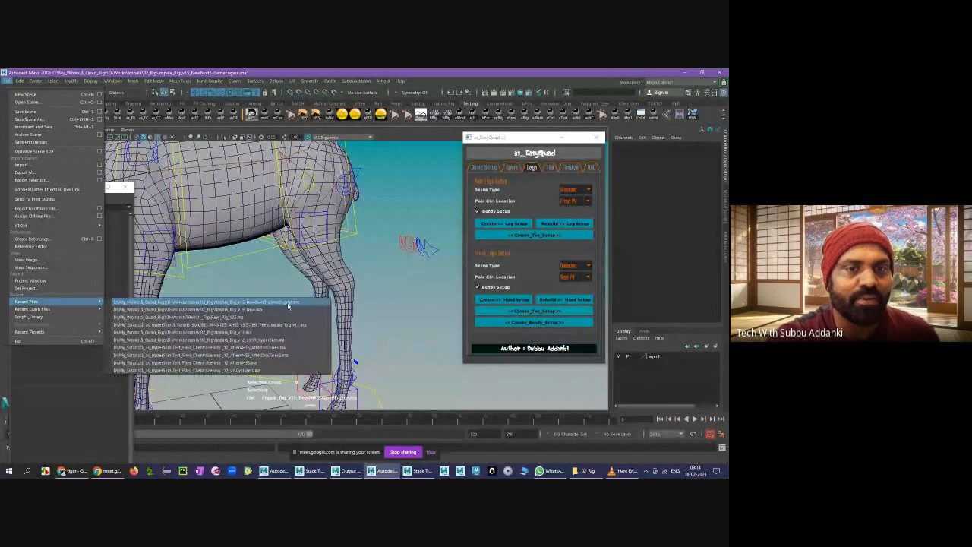
pyautogui.click(243, 275)
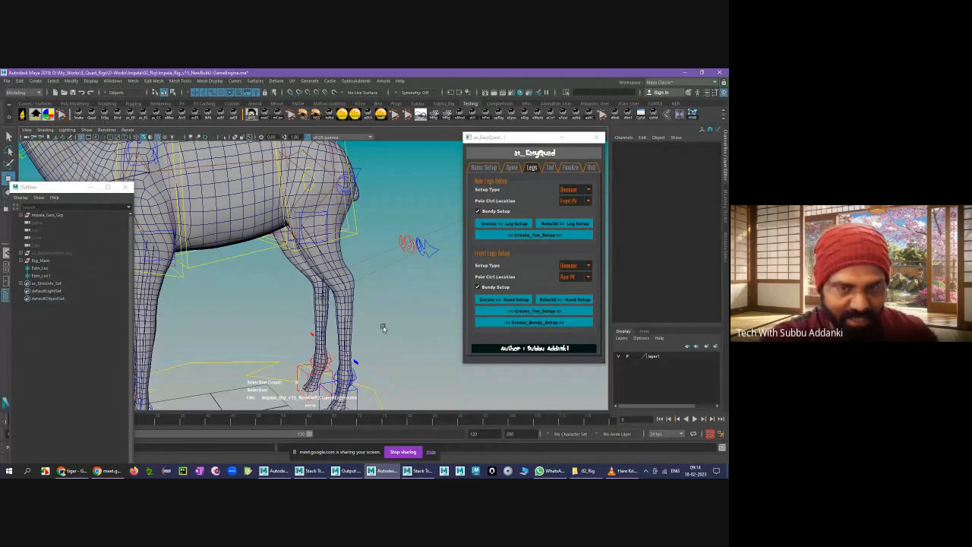
# - Return to the Betasuchus scene and examine the full rear leg joint chain from the hip to the foot
pyautogui.click(275, 471)
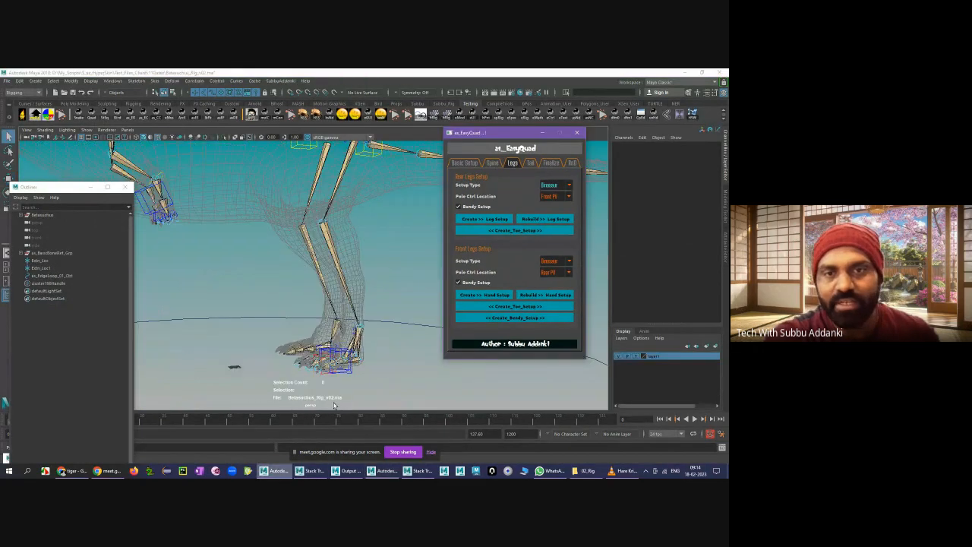
pyautogui.keyDown('alt'); pyautogui.moveTo(400, 319); pyautogui.dragTo(358, 254, button='right'); pyautogui.keyUp('alt')
pyautogui.keyDown('alt'); pyautogui.moveTo(358, 254); pyautogui.dragTo(340, 289, button='middle'); pyautogui.keyUp('alt')
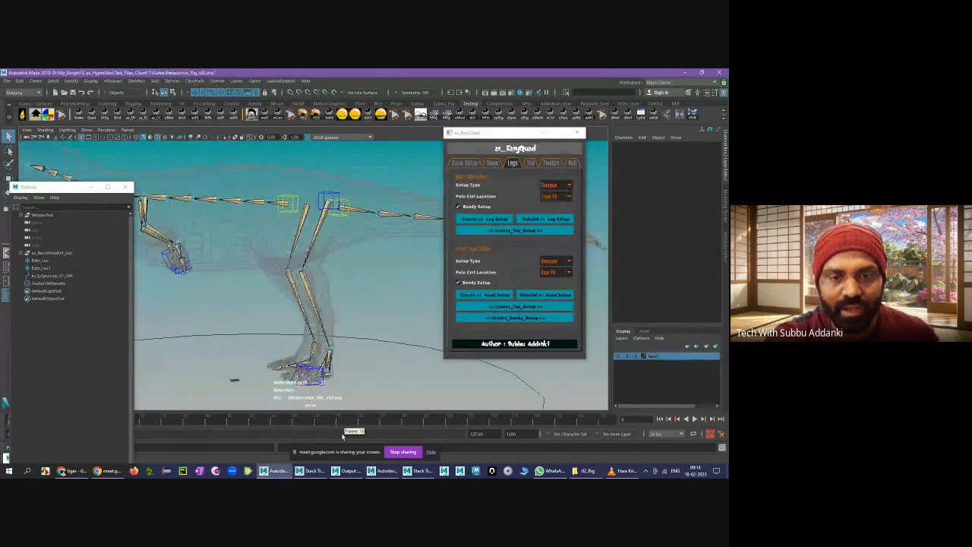
# - Switch to the web browser, show the A-Z Animals horse page and dismiss its suggested content popup
pyautogui.click(322, 472)
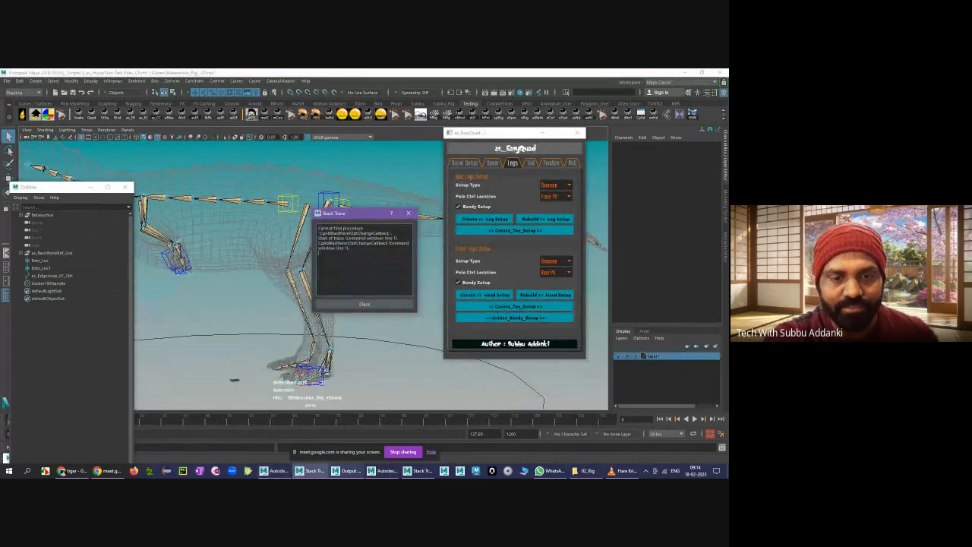
pyautogui.click(74, 471)
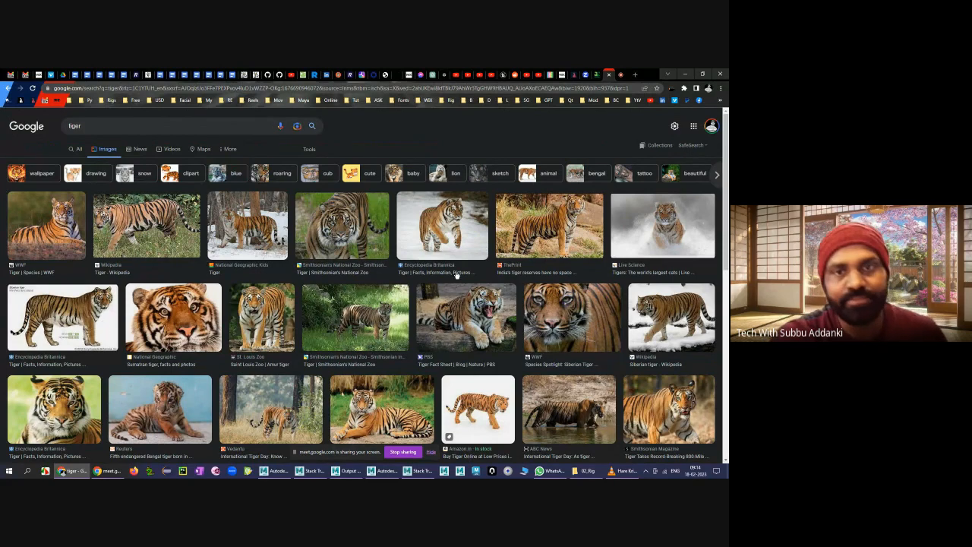
pyautogui.click(596, 76)
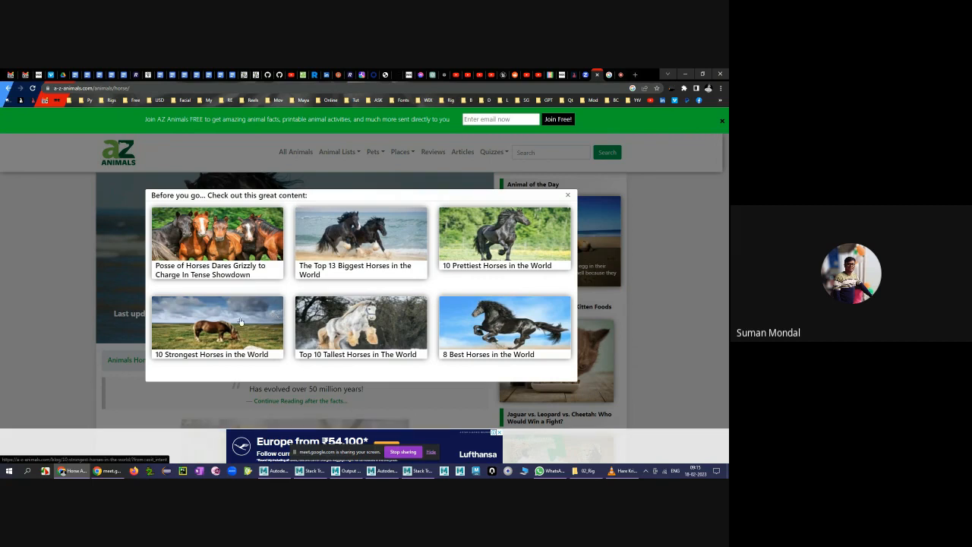
pyautogui.click(569, 196)
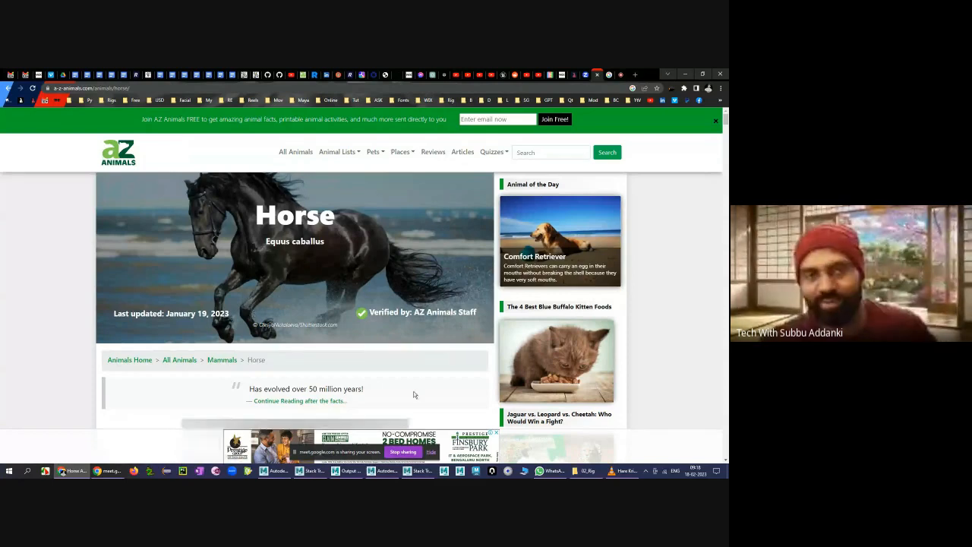
# - Switch to the impala scene, view the front legs and select the left front ankle roll control
pyautogui.click(383, 470)
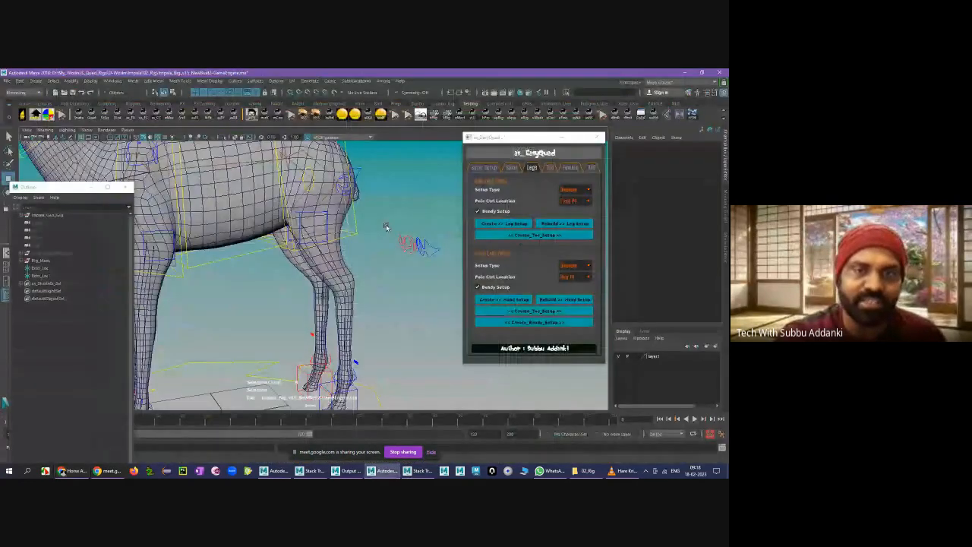
pyautogui.keyDown('alt'); pyautogui.moveTo(385, 224); pyautogui.dragTo(265, 358); pyautogui.keyUp('alt')
pyautogui.click(285, 362)
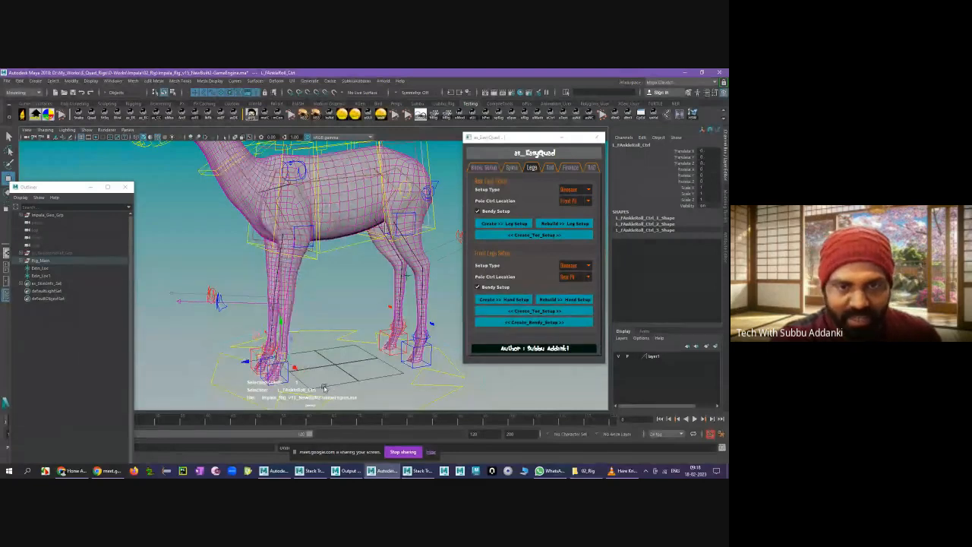
# - Test moving the left front leg IK control, undo the move and clear the selection
pyautogui.click(285, 380)
pyautogui.click(287, 365)
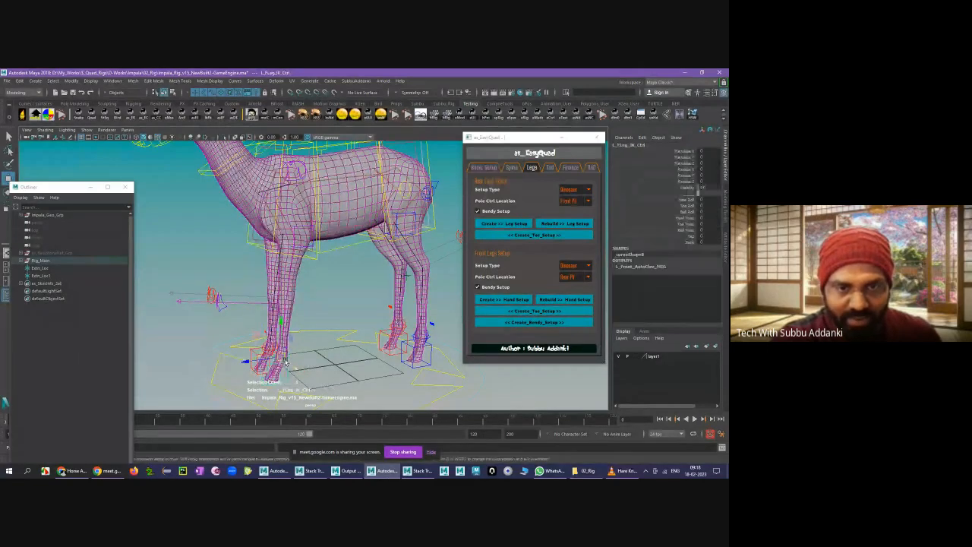
pyautogui.moveTo(286, 365); pyautogui.dragTo(337, 307)
pyautogui.hotkey('ctrl', 'z')
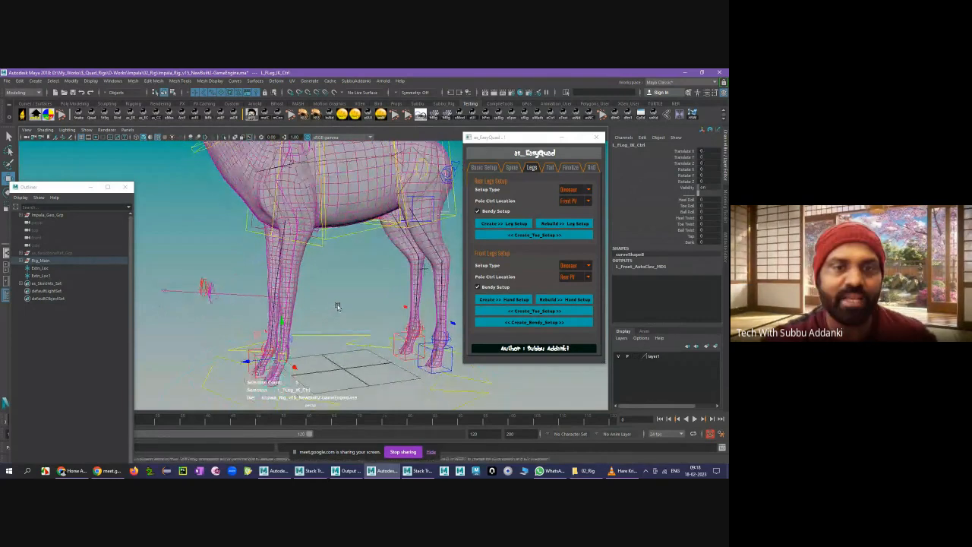
pyautogui.click(332, 304)
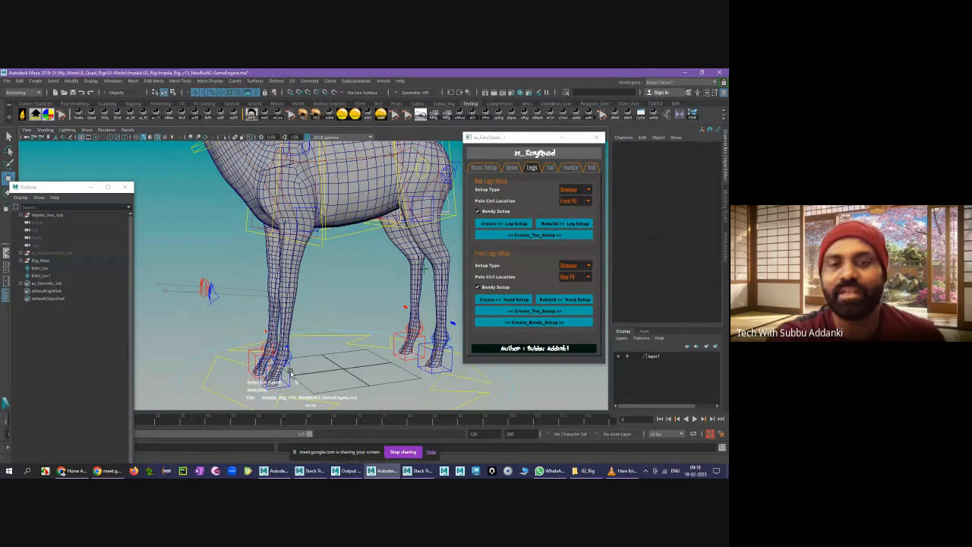
# - Try raising the left front leg IK control forward to show the knee bend, and undo the change
pyautogui.click(289, 371)
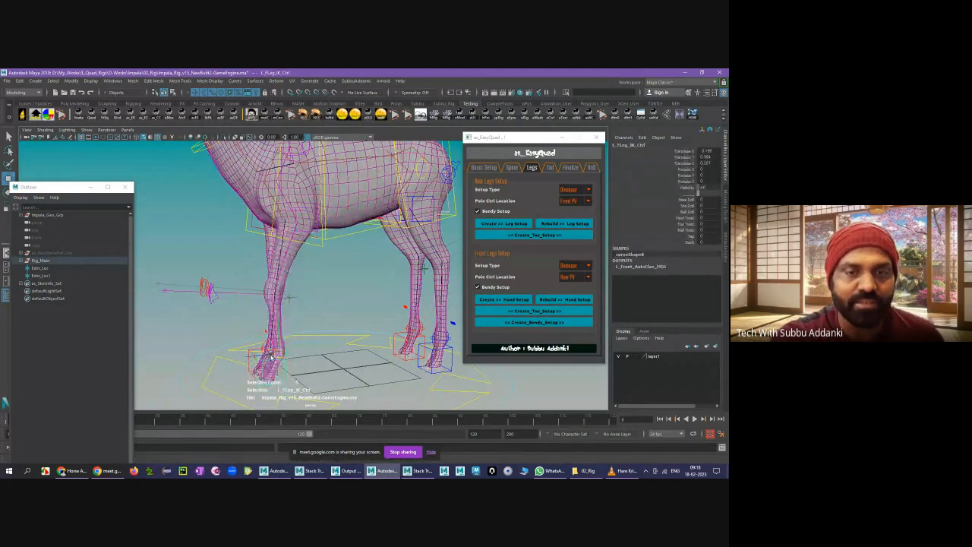
pyautogui.moveTo(285, 370); pyautogui.dragTo(266, 356)
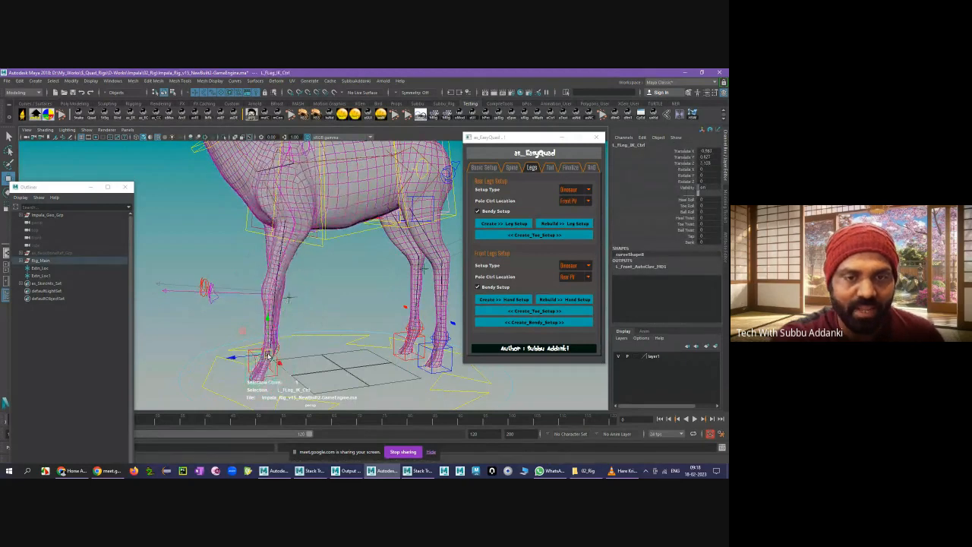
pyautogui.hotkey('ctrl', 'z')
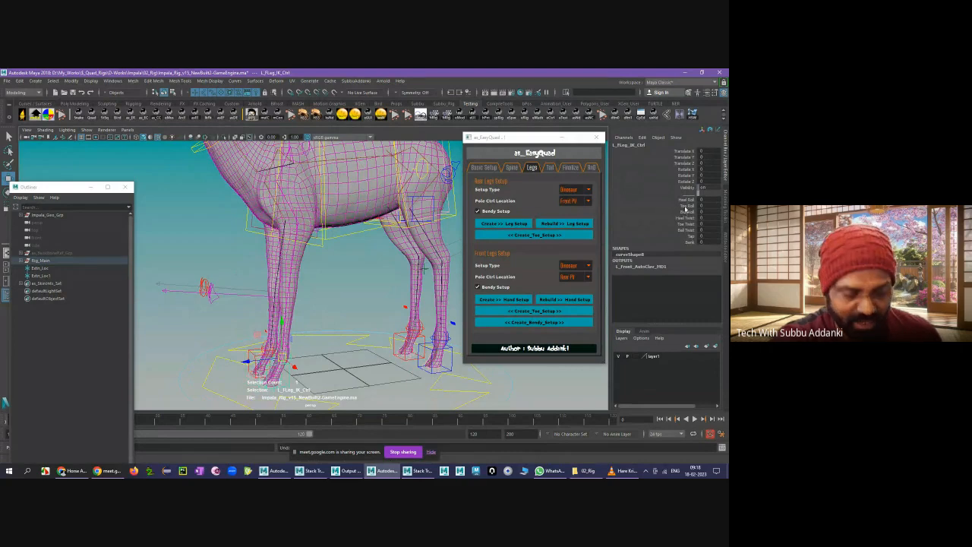
# - Test the Ball Roll attribute on the left front leg IK control, undo the changes and deselect the control
pyautogui.click(686, 211)
pyautogui.moveTo(287, 296); pyautogui.dragTo(336, 305, button='middle')
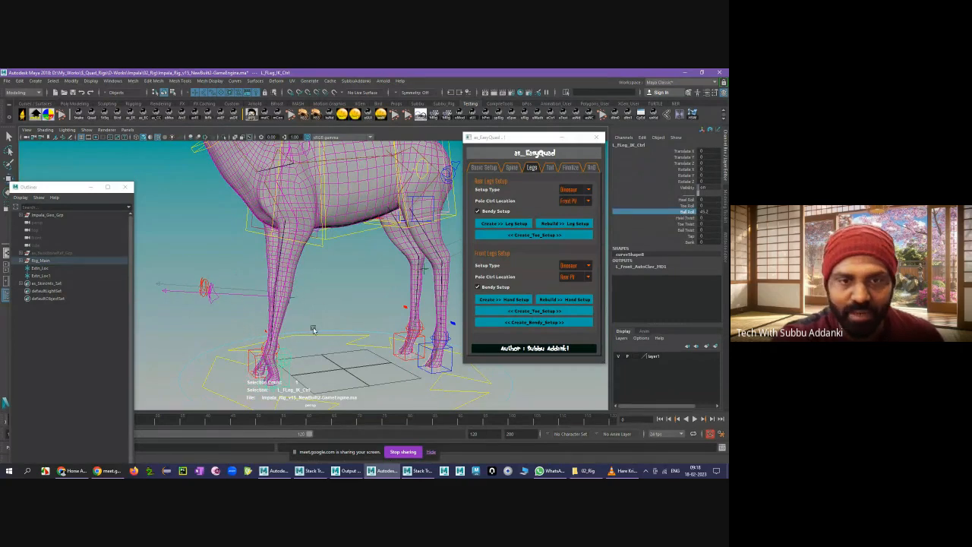
pyautogui.hotkey('ctrl', 'z')
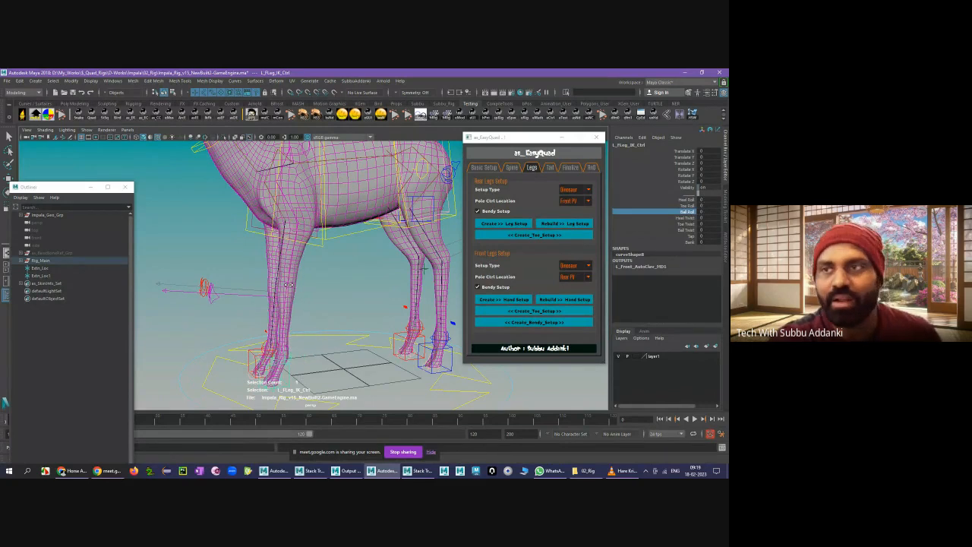
pyautogui.moveTo(288, 285); pyautogui.dragTo(349, 284, button='middle')
pyautogui.hotkey('ctrl', 'z')
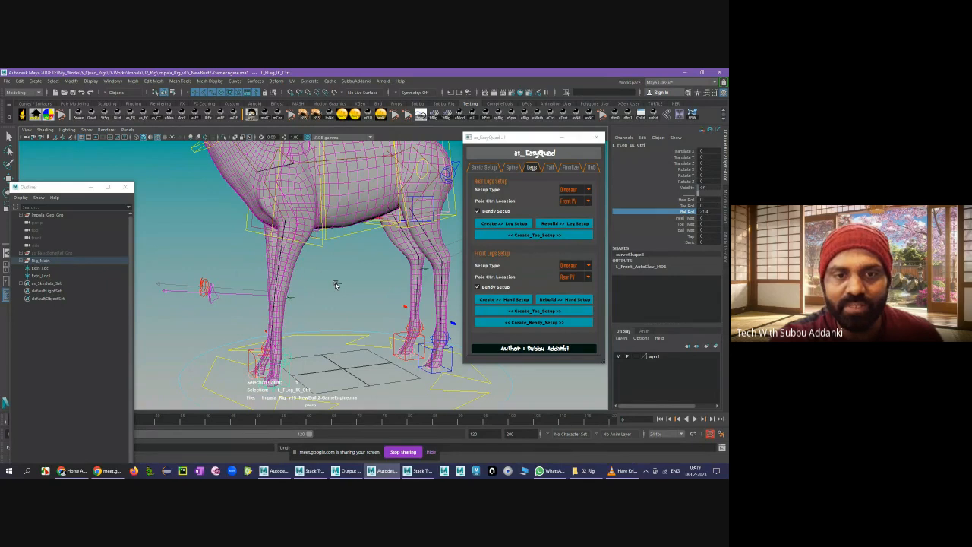
pyautogui.click(336, 284)
pyautogui.click(289, 370)
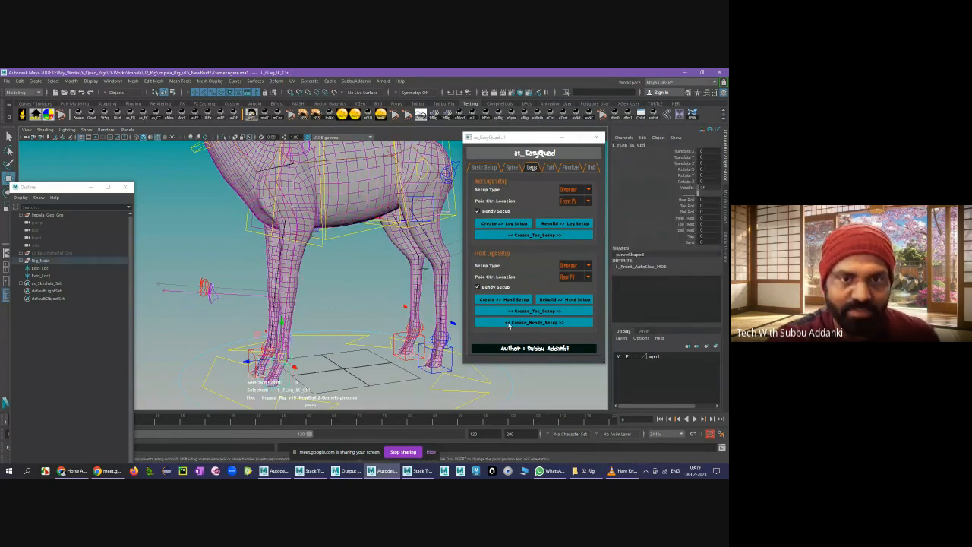
pyautogui.click(344, 327)
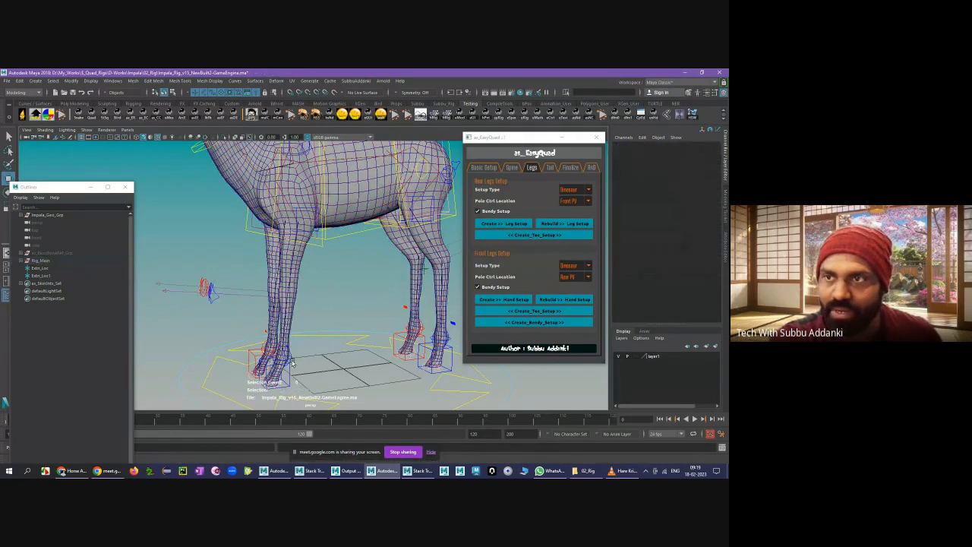
# - Shift the left front ankle roll control slightly, to translate values of about -0.09, 0.06 and 0.17
pyautogui.click(292, 362)
pyautogui.moveTo(282, 355); pyautogui.dragTo(285, 357)
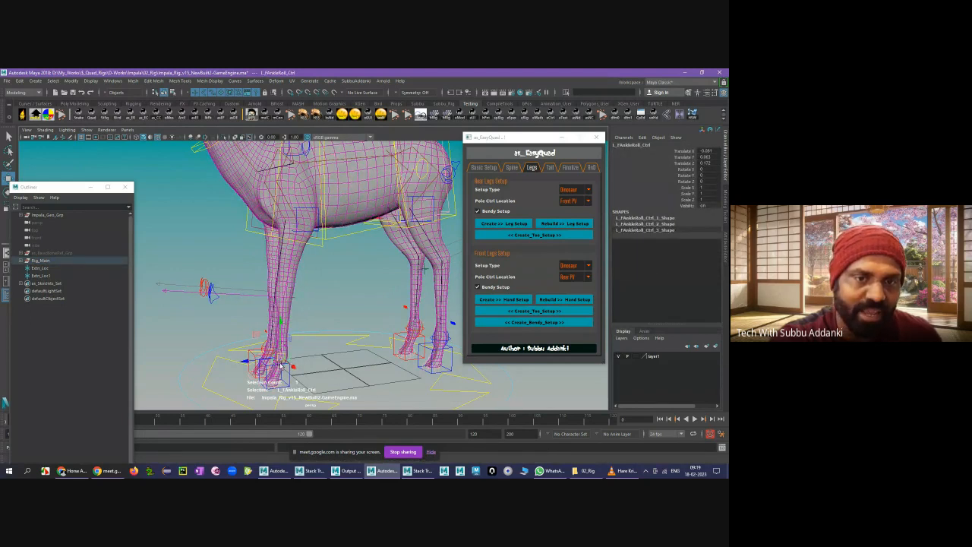
pyautogui.moveTo(286, 363); pyautogui.dragTo(340, 345)
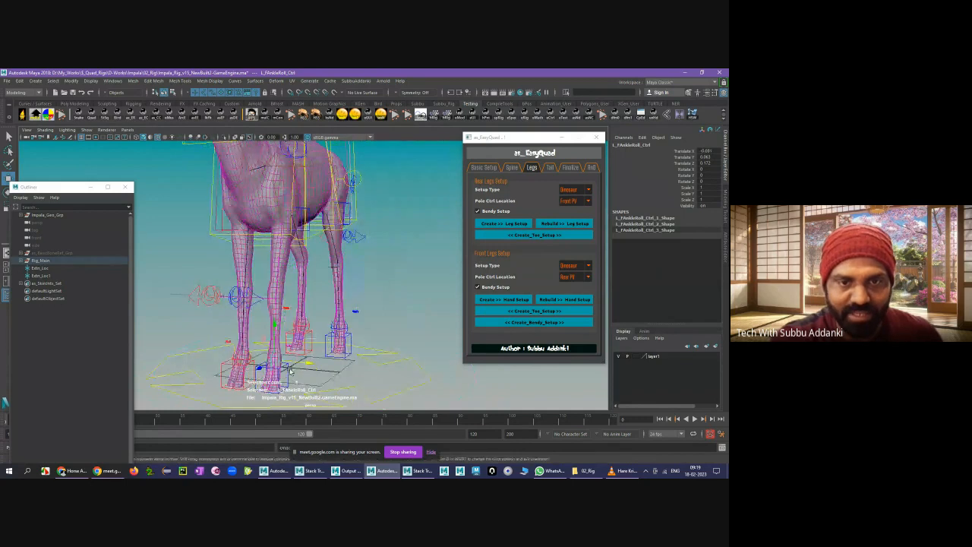
# - Try moving the left front ankle roll control sideways in both directions, and undo the sideways moves
pyautogui.moveTo(293, 364); pyautogui.dragTo(297, 372)
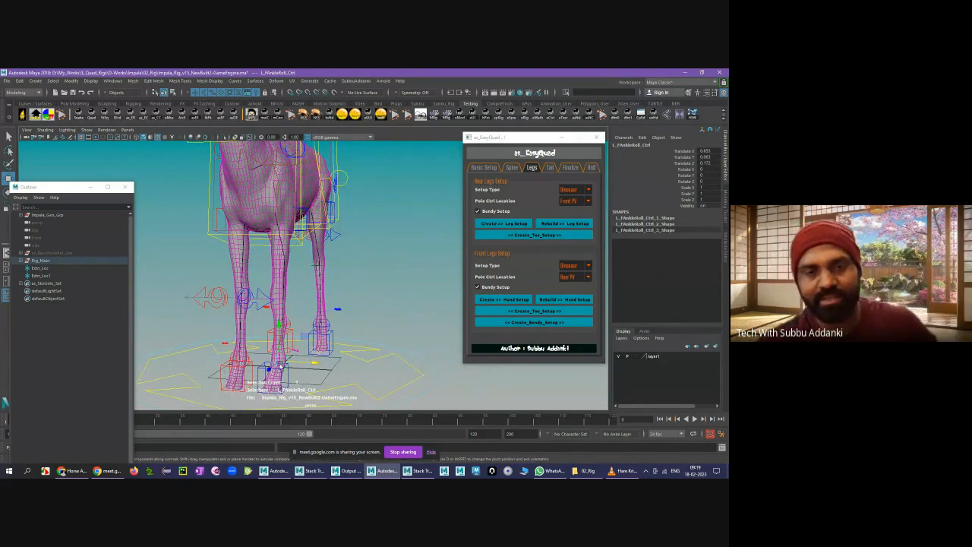
pyautogui.moveTo(307, 364); pyautogui.dragTo(300, 362)
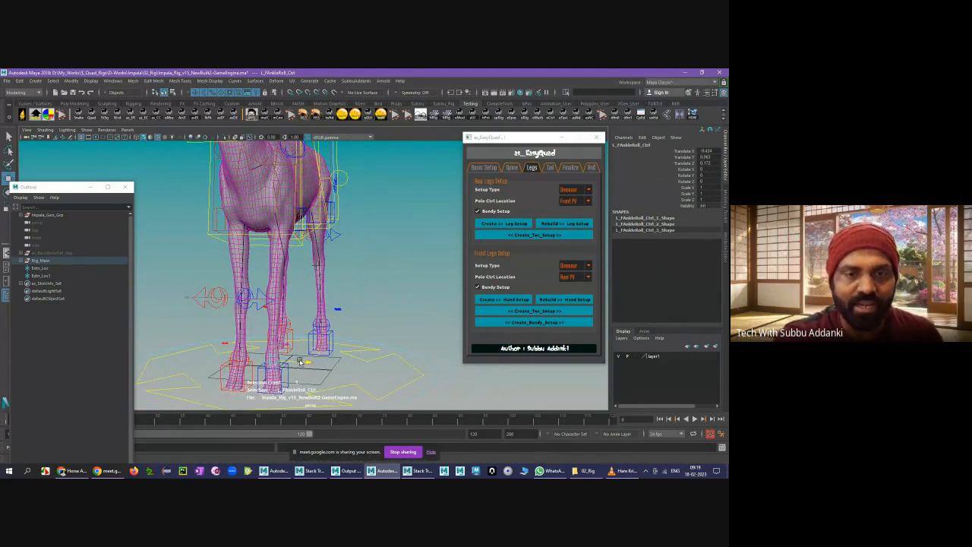
pyautogui.hotkey('ctrl', 'z')
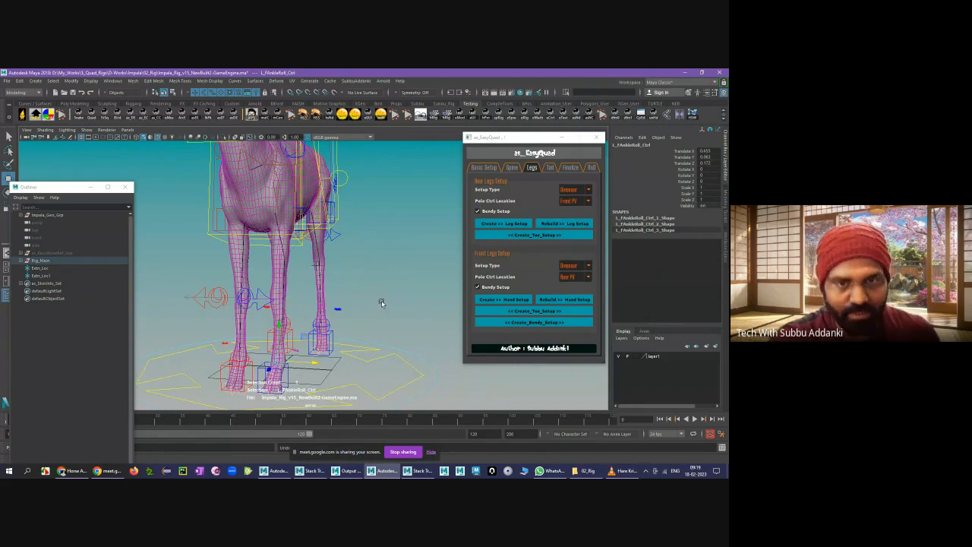
pyautogui.hotkey('ctrl', 'z')
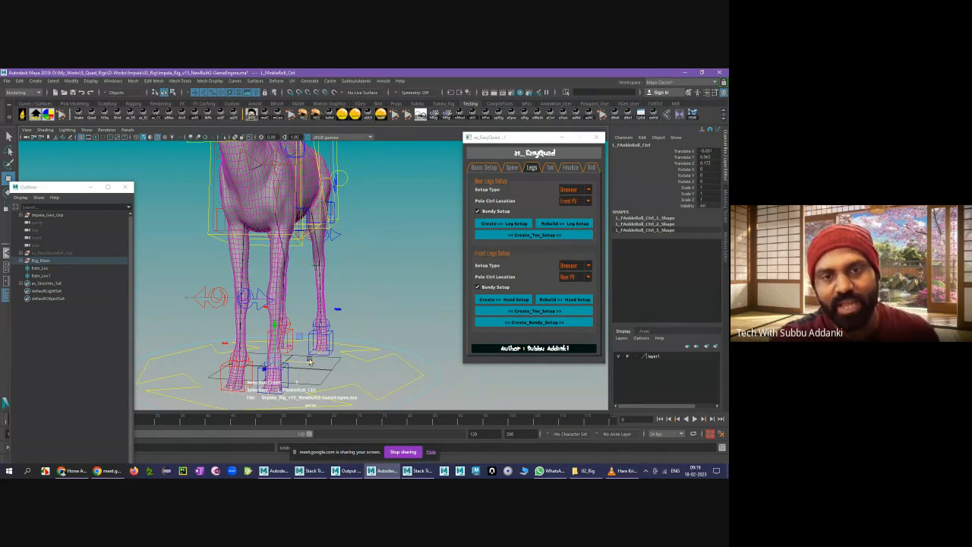
# - Test moving the left front ankle roll control while viewing the leg from the side, and undo the move
pyautogui.keyDown('alt'); pyautogui.moveTo(334, 350); pyautogui.dragTo(294, 349); pyautogui.keyUp('alt')
pyautogui.keyDown('alt'); pyautogui.moveTo(296, 348); pyautogui.dragTo(331, 334, button='right'); pyautogui.keyUp('alt')
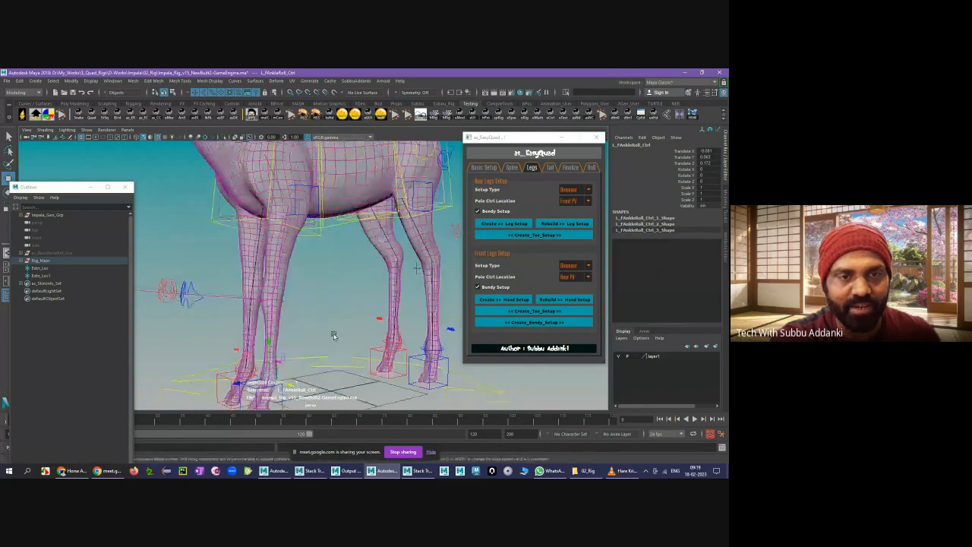
pyautogui.keyDown('alt'); pyautogui.moveTo(332, 334); pyautogui.dragTo(303, 330); pyautogui.keyUp('alt')
pyautogui.keyDown('alt'); pyautogui.moveTo(312, 332); pyautogui.dragTo(321, 302, button='middle'); pyautogui.keyUp('alt')
pyautogui.moveTo(283, 361); pyautogui.dragTo(295, 354)
pyautogui.hotkey('ctrl', 'z')
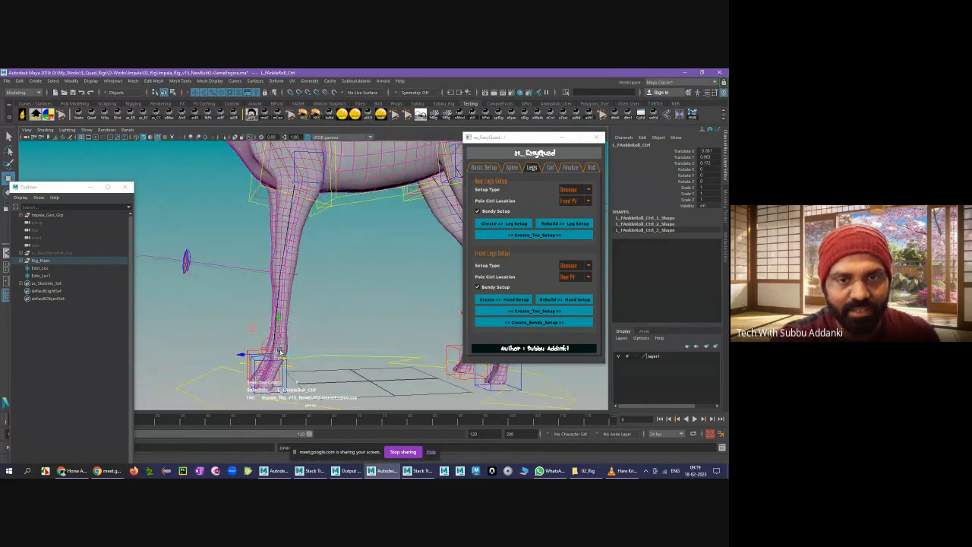
# - Try raising the left front leg IK control and moving its ankle roll control, and undo the moves
pyautogui.click(286, 382)
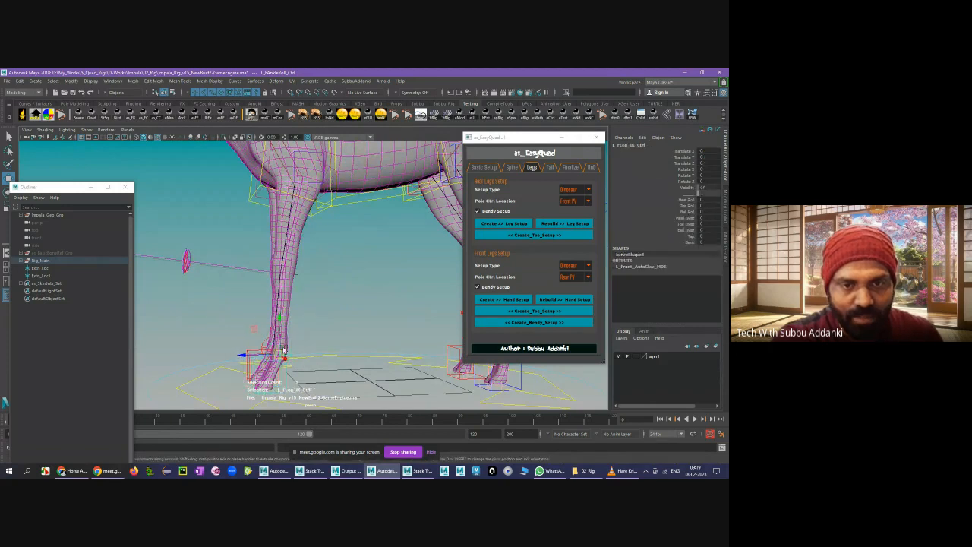
pyautogui.moveTo(279, 318); pyautogui.dragTo(282, 300)
pyautogui.hotkey('ctrl', 'z')
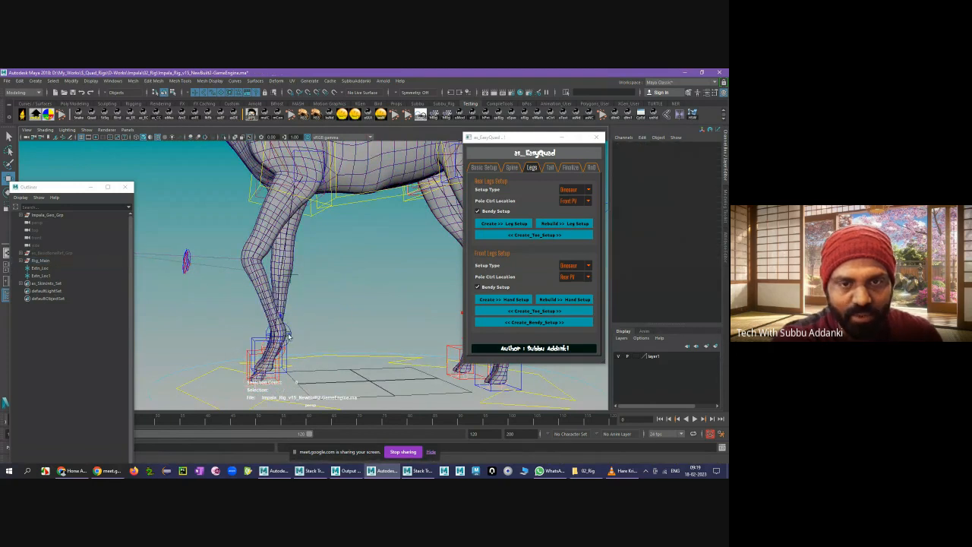
pyautogui.hotkey('ctrl', 'z')
pyautogui.moveTo(238, 335)
pyautogui.mouseDown()
pyautogui.moveTo(259, 340)
pyautogui.moveTo(238, 335)
pyautogui.mouseUp()
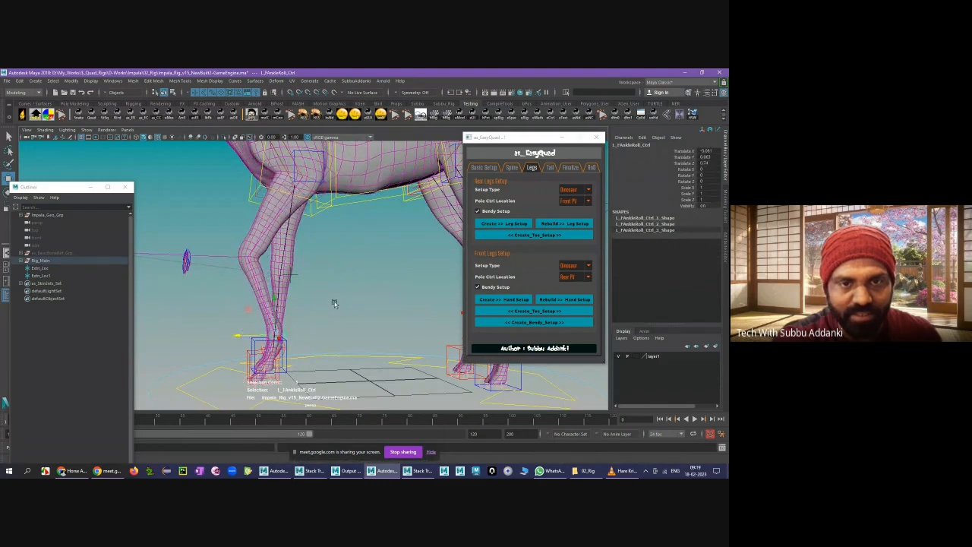
pyautogui.hotkey('ctrl', 'z')
pyautogui.hotkey('ctrl', 'z')
pyautogui.hotkey('ctrl', 'z')
pyautogui.hotkey('ctrl', 'z')
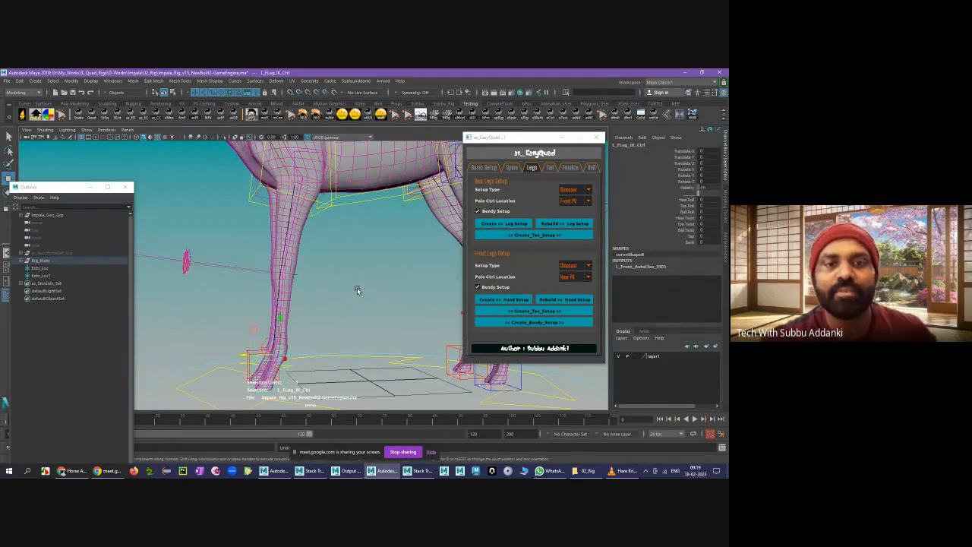
# - Raise the left front leg IK control by about 2.4 units so that the knee bends
pyautogui.click(339, 314)
pyautogui.moveTo(339, 315)
pyautogui.keyDown('alt'); pyautogui.mouseDown()
pyautogui.moveTo(334, 303)
pyautogui.moveTo(336, 319)
pyautogui.mouseUp(); pyautogui.keyUp('alt')
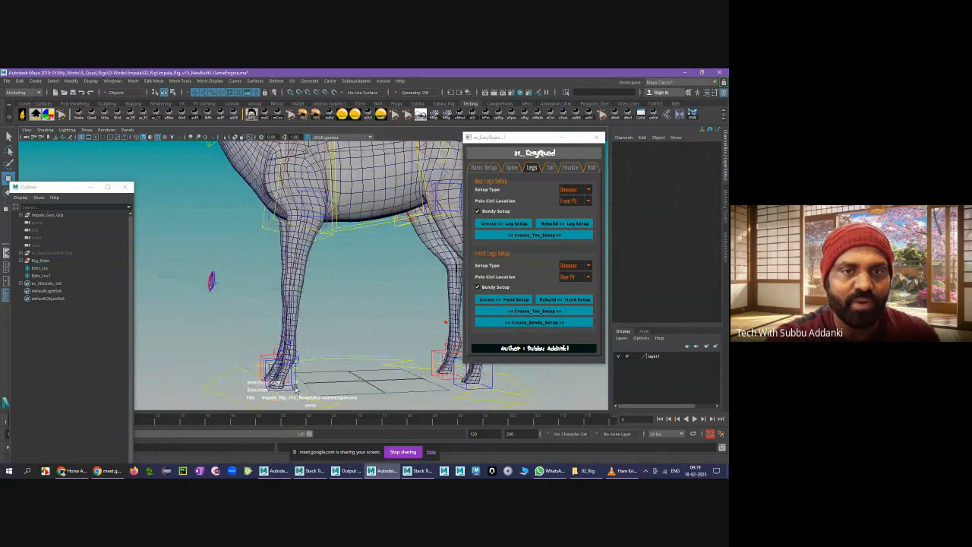
pyautogui.click(279, 363)
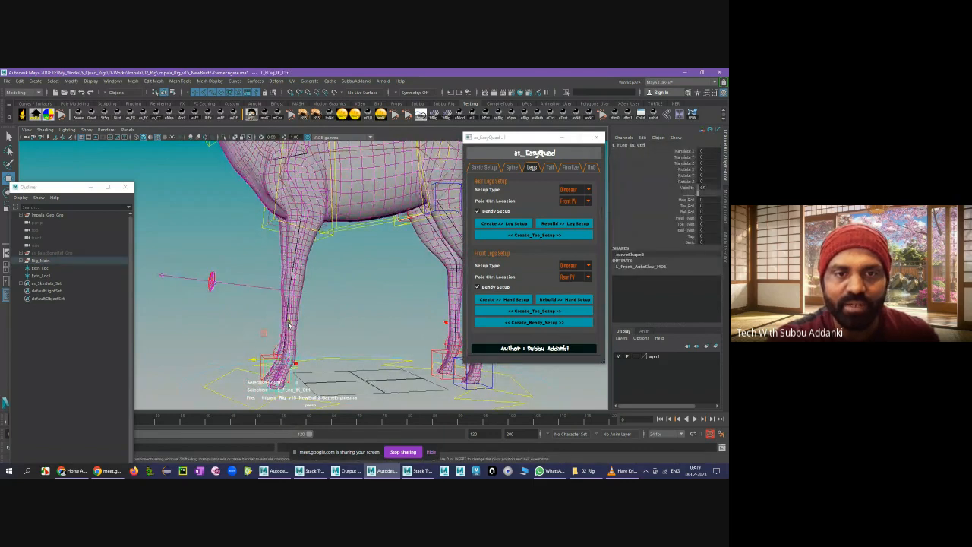
pyautogui.moveTo(288, 324); pyautogui.dragTo(278, 295)
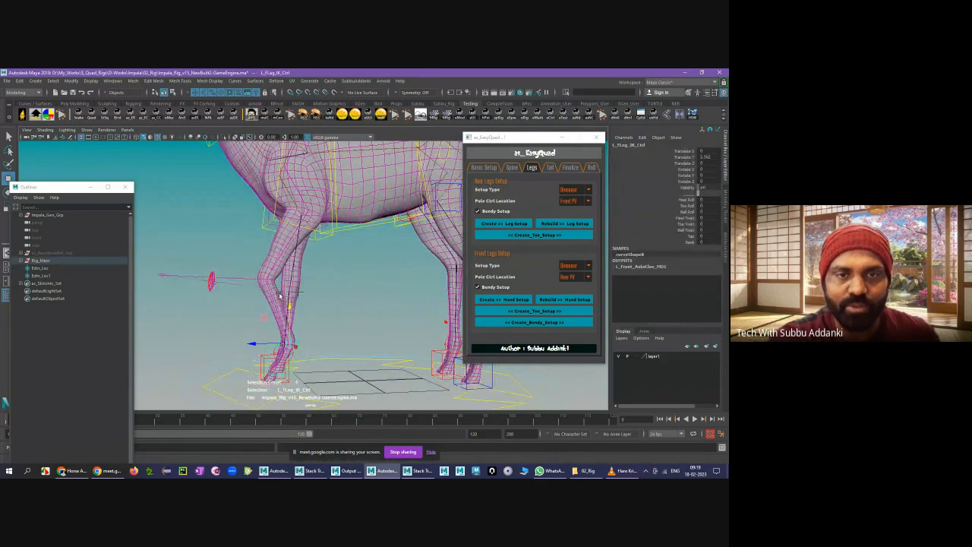
# - Try moving the left front leg pole control sideways while viewing the legs from the front, and undo each move
pyautogui.click(212, 288)
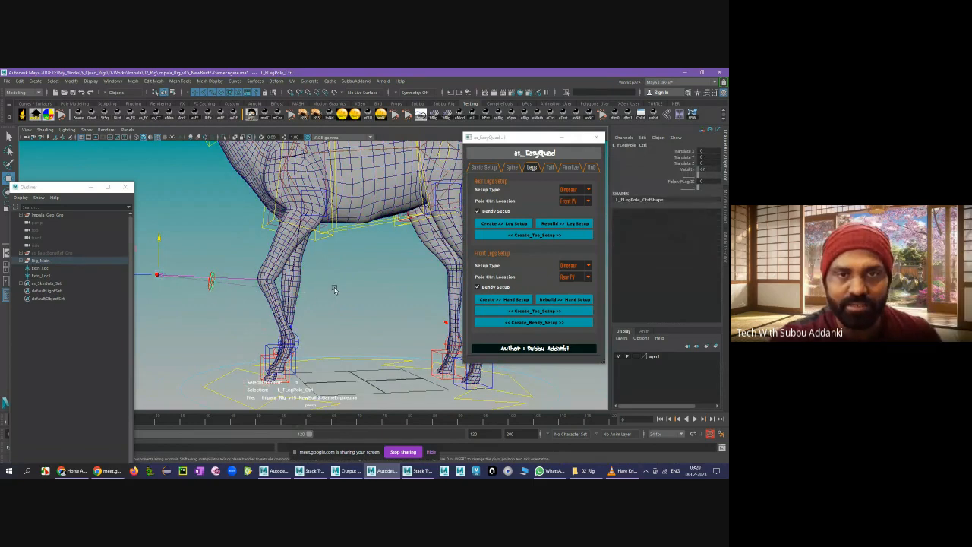
pyautogui.keyDown('alt'); pyautogui.moveTo(348, 274); pyautogui.dragTo(229, 346); pyautogui.keyUp('alt')
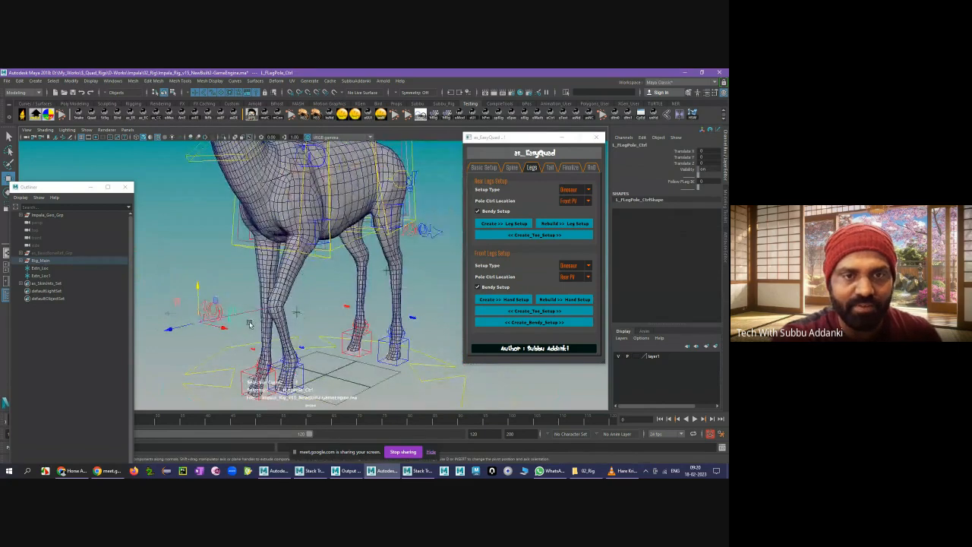
pyautogui.moveTo(221, 332); pyautogui.dragTo(282, 325)
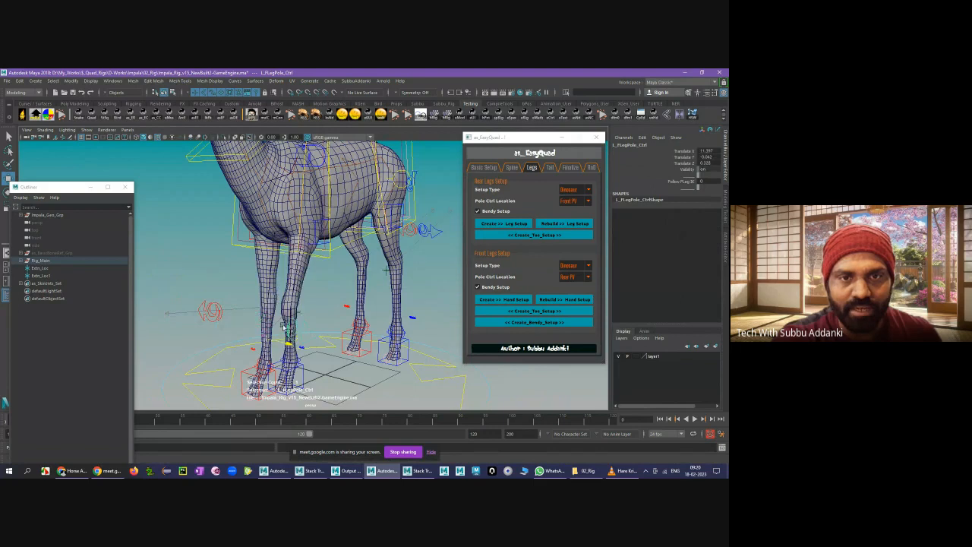
pyautogui.hotkey('ctrl', 'z')
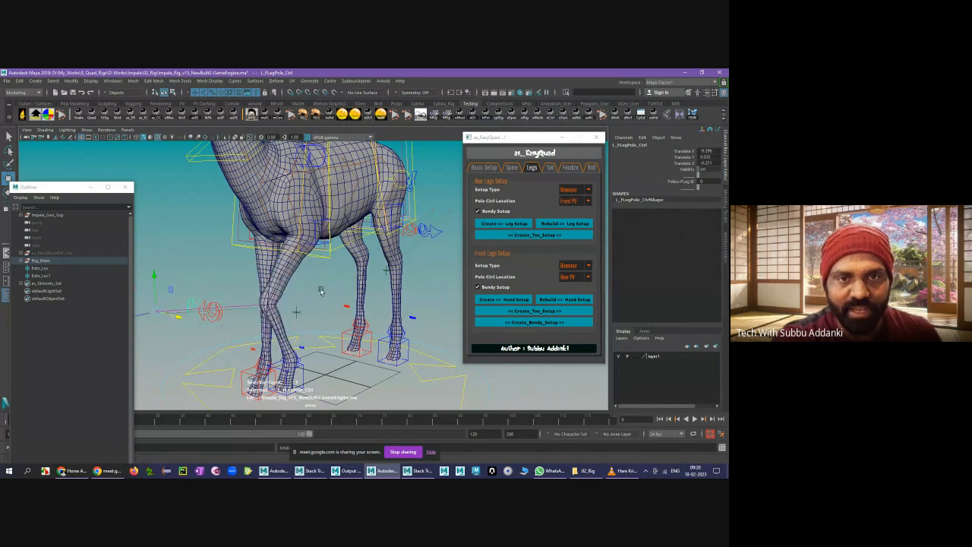
pyautogui.hotkey('ctrl', 'z')
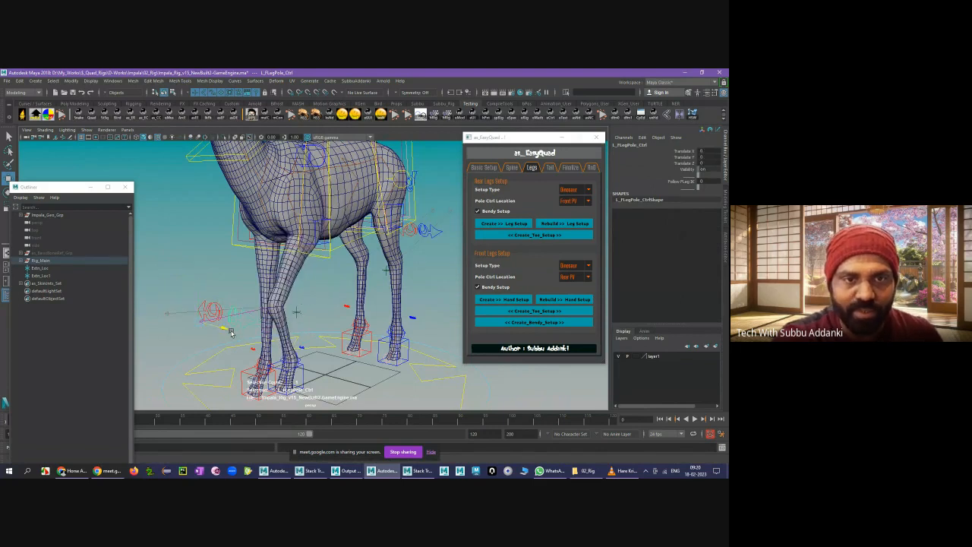
pyautogui.moveTo(232, 332); pyautogui.dragTo(269, 340)
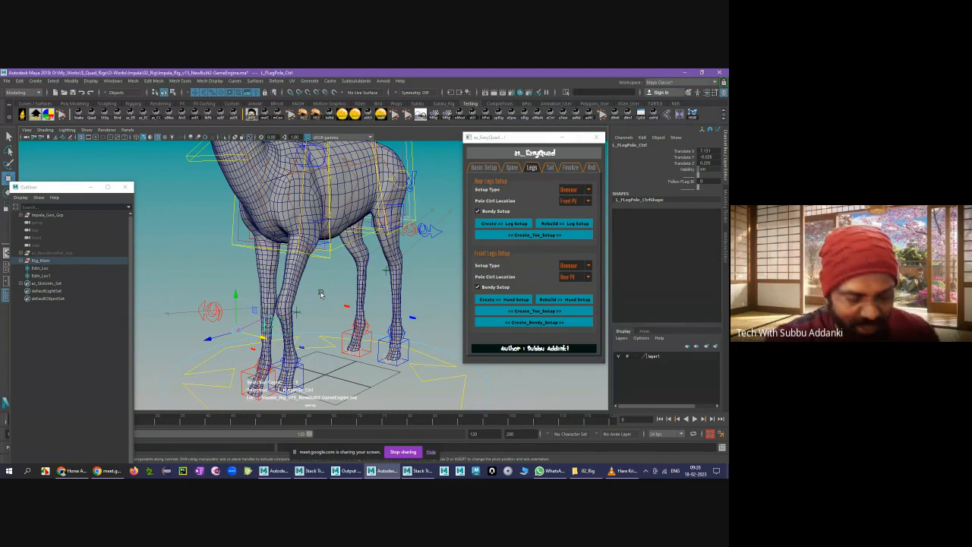
pyautogui.hotkey('ctrl', 'z')
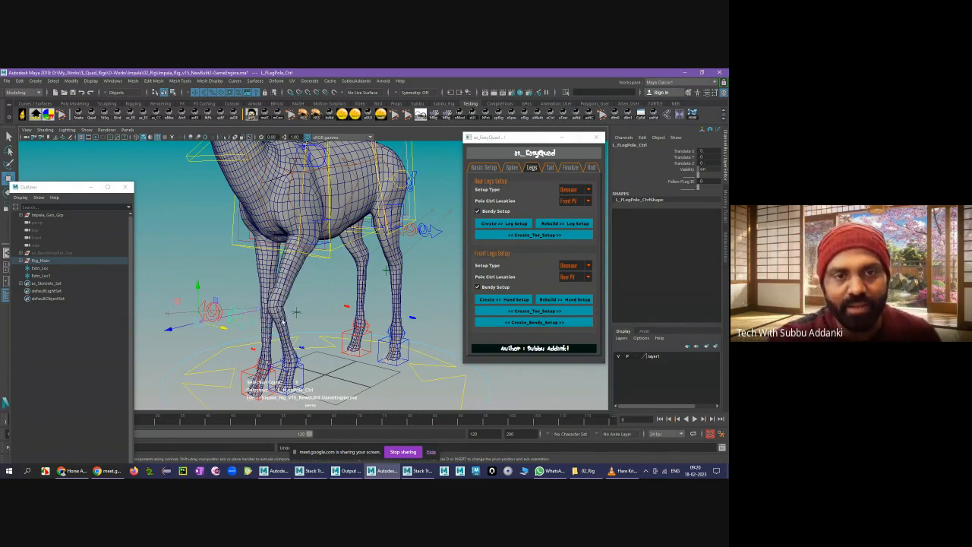
# - Test moving the left front shoulder IK control forward and backward, undoing the moves
pyautogui.click(328, 280)
pyautogui.click(319, 243)
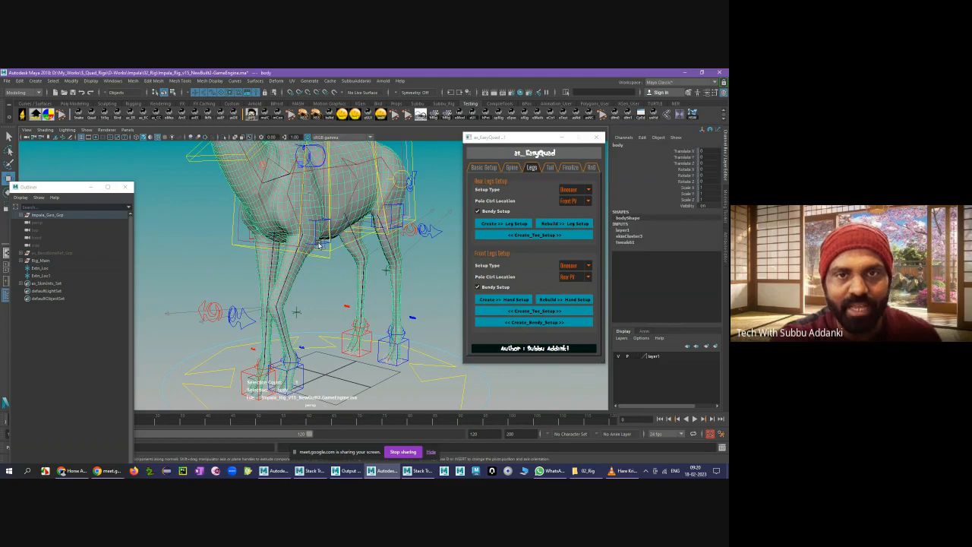
pyautogui.click(319, 244)
pyautogui.keyDown('alt'); pyautogui.moveTo(326, 243); pyautogui.dragTo(324, 263, button='middle'); pyautogui.keyUp('alt')
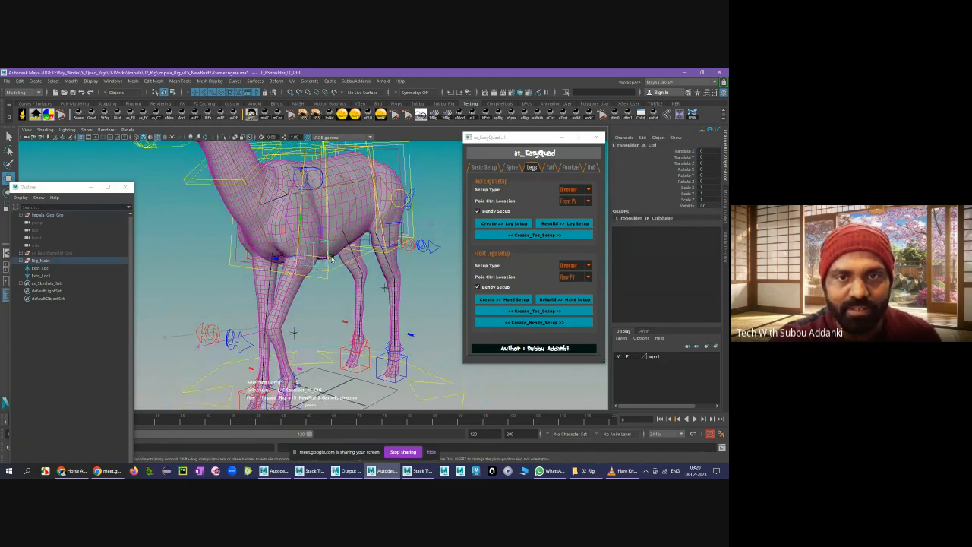
pyautogui.moveTo(331, 259)
pyautogui.mouseDown()
pyautogui.moveTo(344, 259)
pyautogui.moveTo(273, 256)
pyautogui.moveTo(314, 262)
pyautogui.mouseUp()
pyautogui.hotkey('ctrl', 'z')
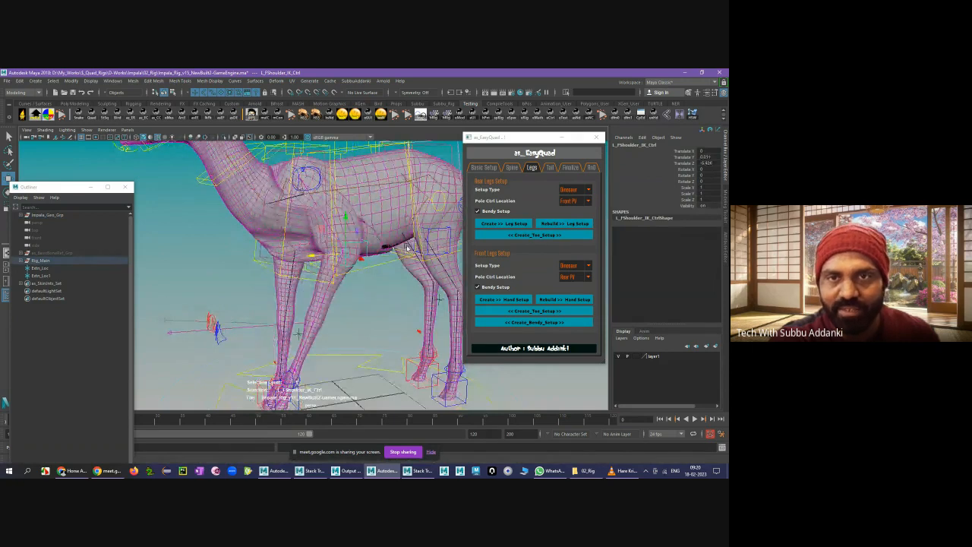
pyautogui.hotkey('ctrl', 'z')
pyautogui.moveTo(274, 256)
pyautogui.mouseDown()
pyautogui.moveTo(267, 258)
pyautogui.moveTo(276, 260)
pyautogui.mouseUp()
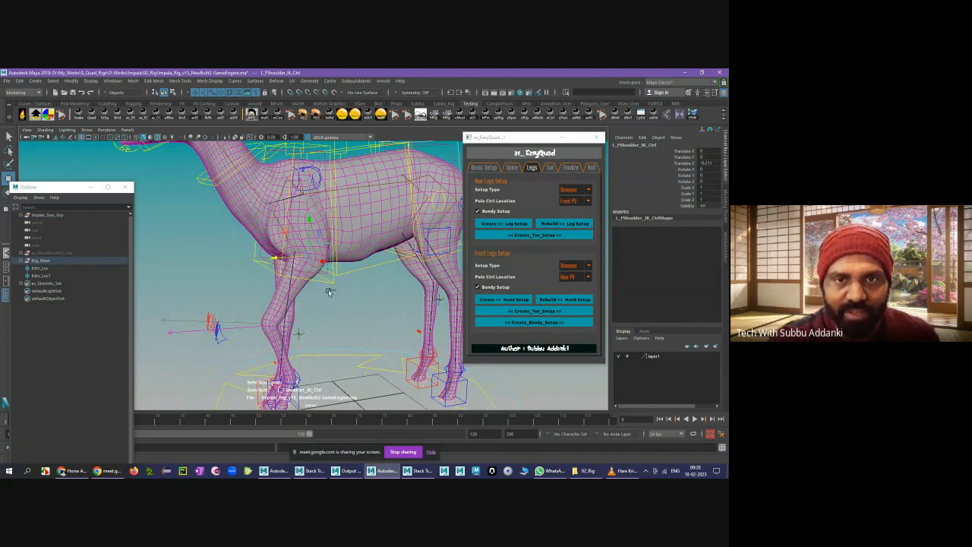
# - Try stretching the left front leg backward with its IK control and adjusting the shoulder IK control, and undo both
pyautogui.keyDown('alt'); pyautogui.moveTo(340, 337); pyautogui.dragTo(367, 351); pyautogui.keyUp('alt')
pyautogui.click(301, 371)
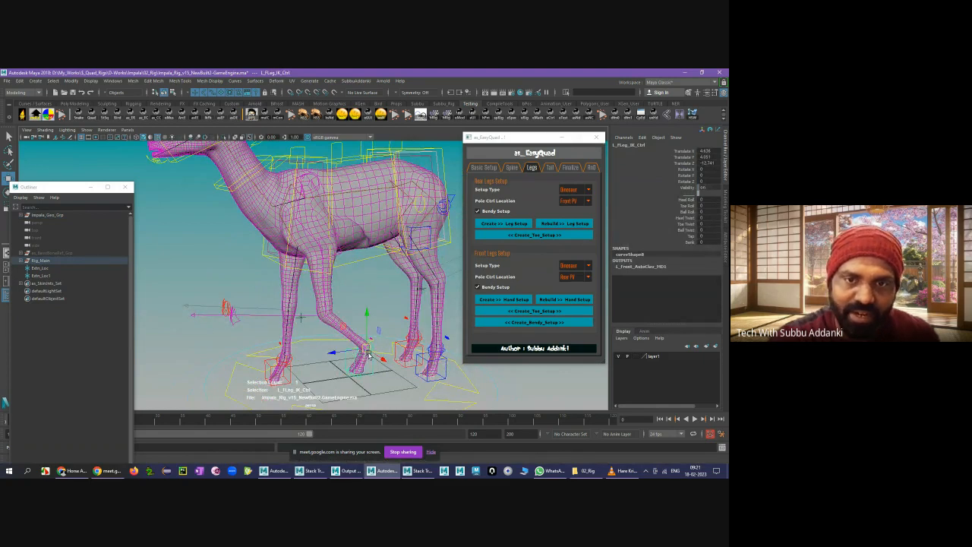
pyautogui.click(341, 252)
pyautogui.click(273, 252)
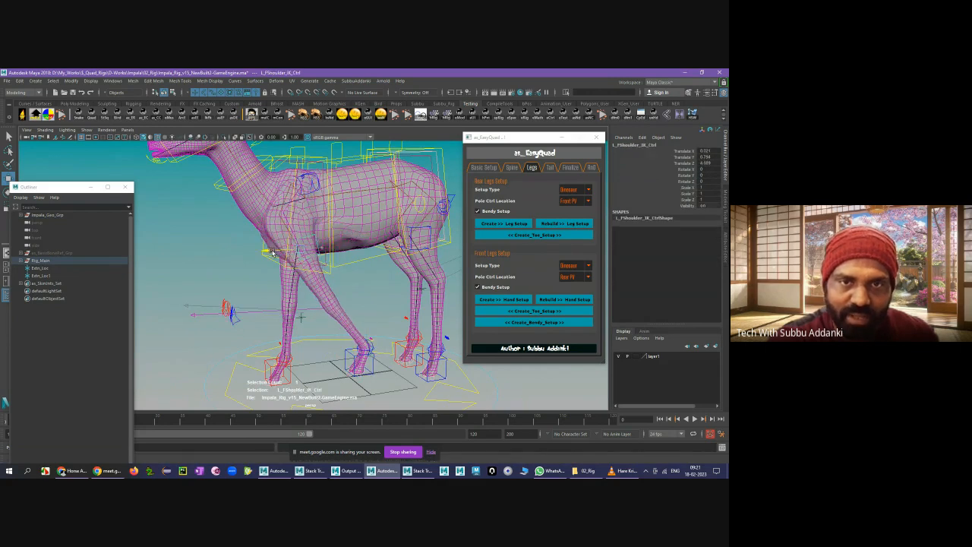
pyautogui.click(378, 365)
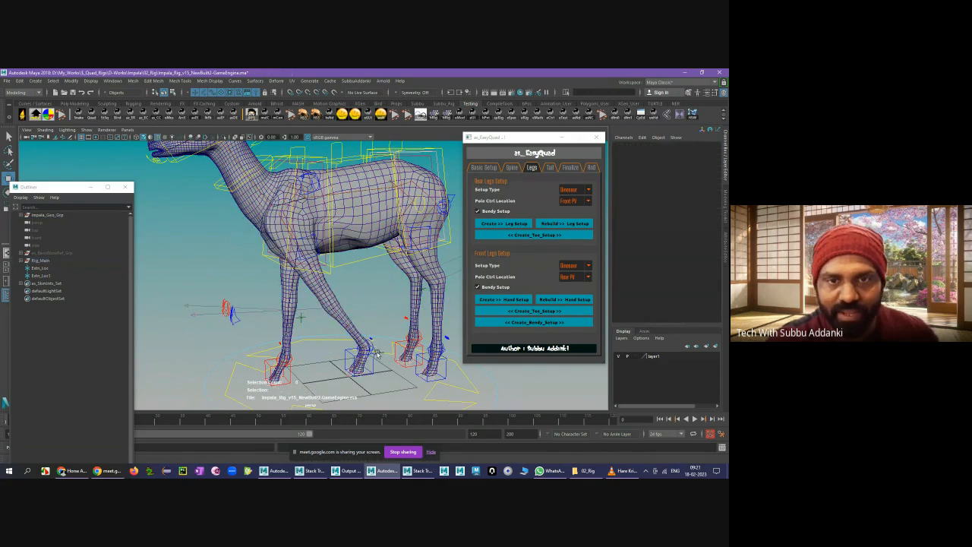
pyautogui.hotkey('ctrl', 'z')
pyautogui.hotkey('ctrl', 'z')
pyautogui.hotkey('ctrl', 'z')
pyautogui.hotkey('ctrl', 'z')
pyautogui.hotkey('ctrl', 'z')
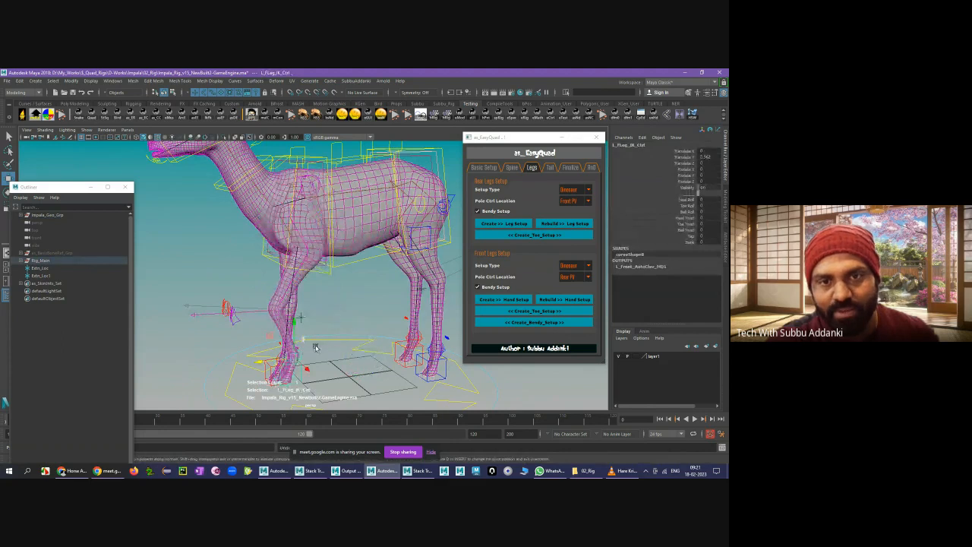
# - Try pulling the left front foot back again and shifting the shoulder IK control forward, and undo the shoulder shift
pyautogui.keyDown('alt'); pyautogui.moveTo(313, 280); pyautogui.dragTo(311, 253); pyautogui.keyUp('alt')
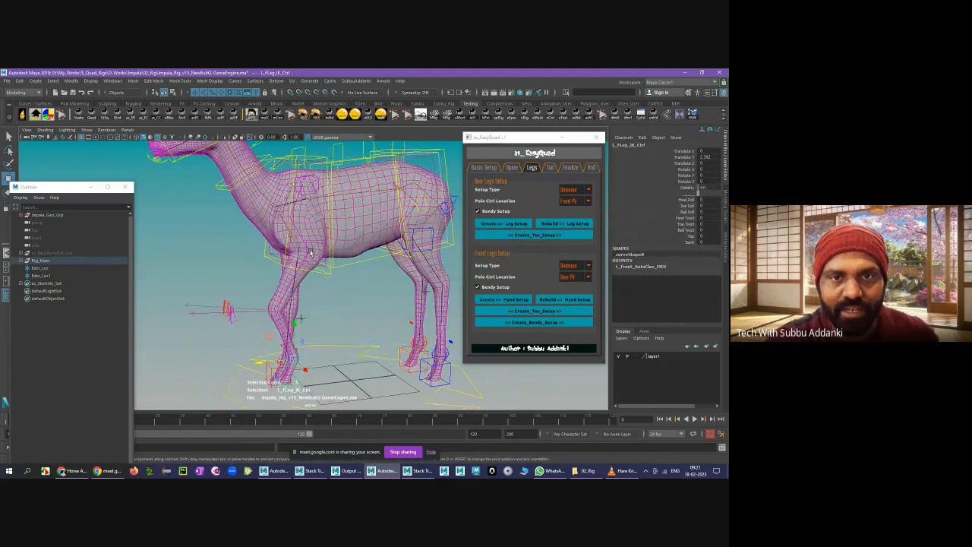
pyautogui.moveTo(300, 370); pyautogui.dragTo(379, 359)
pyautogui.hotkey('ctrl', 'z')
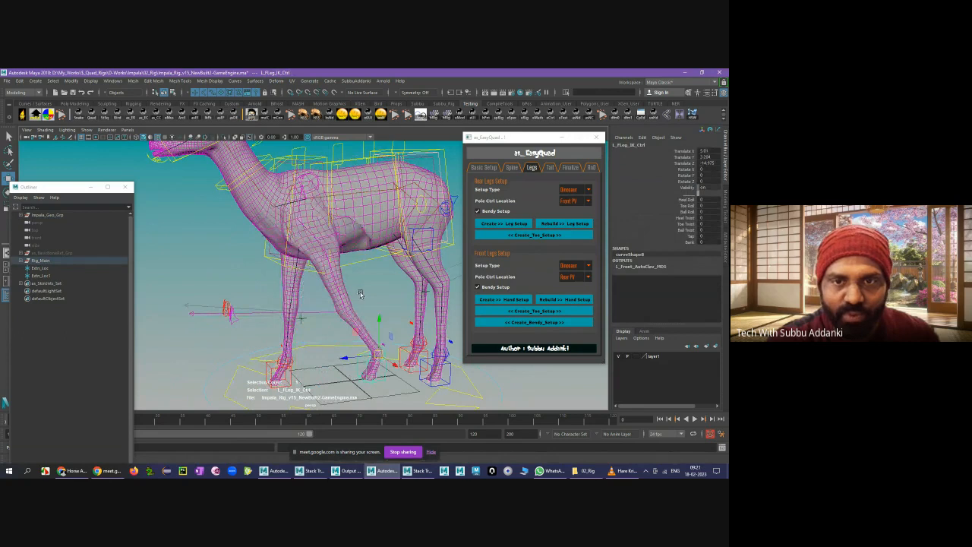
pyautogui.click(327, 253)
pyautogui.moveTo(328, 254); pyautogui.dragTo(311, 253)
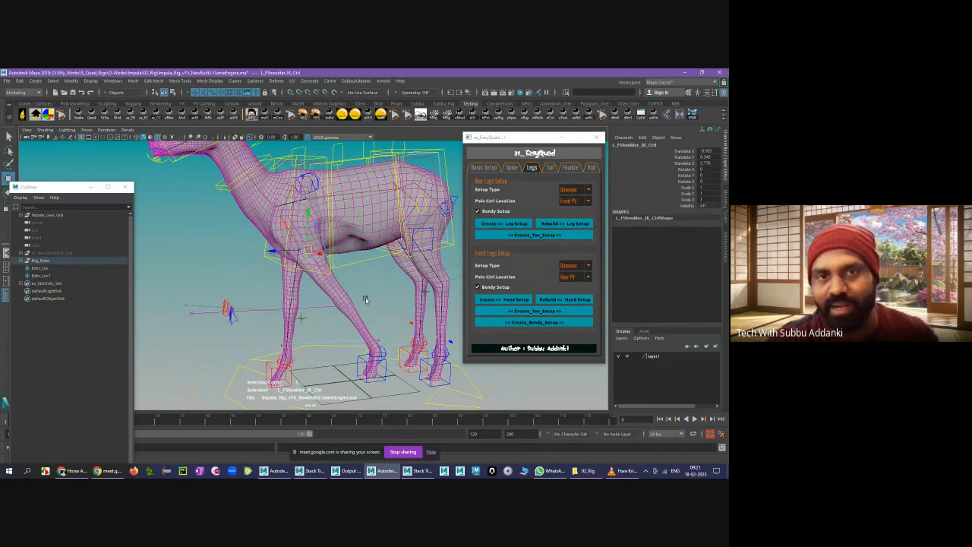
pyautogui.hotkey('ctrl', 'z')
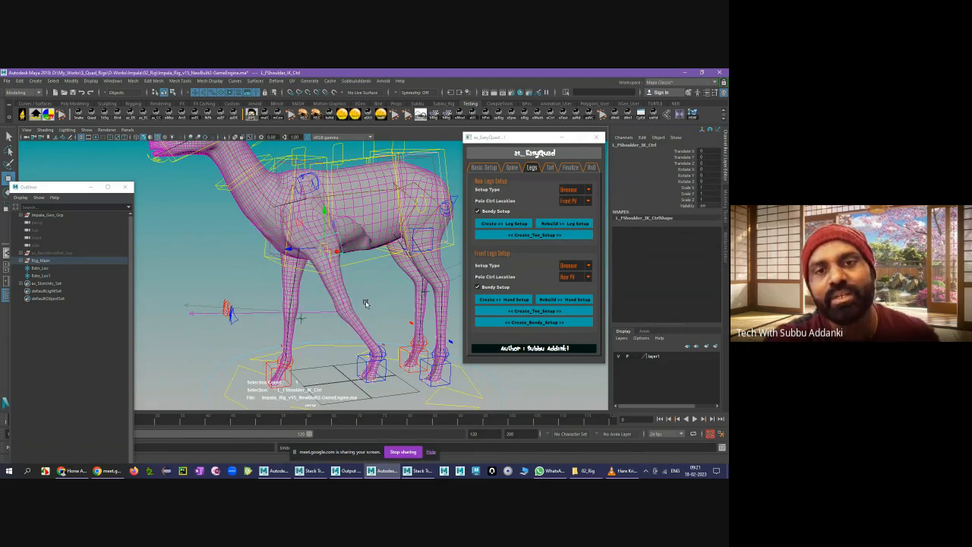
# - Try moving the left front leg IK control forward and sideways, and undo the moves back to the slightly raised foot pose
pyautogui.click(382, 361)
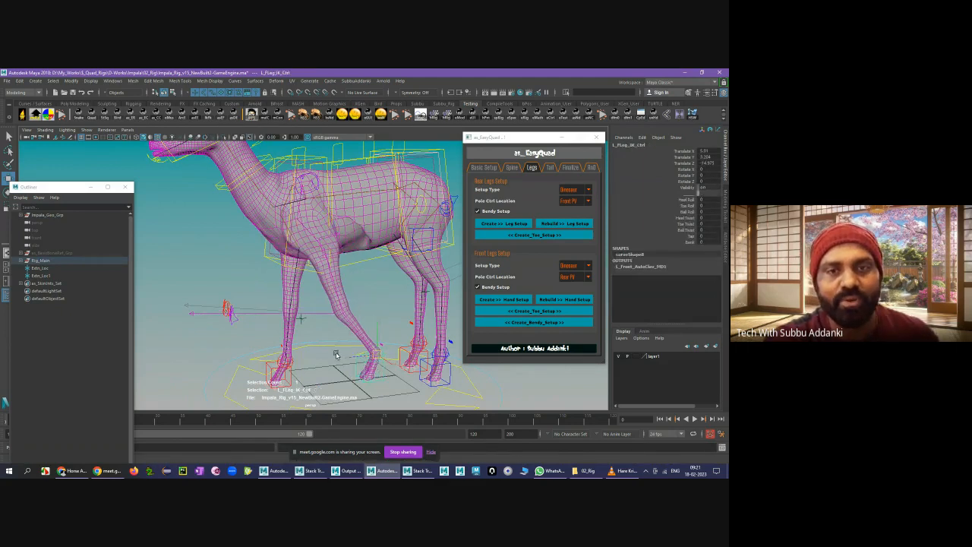
pyautogui.moveTo(336, 355); pyautogui.dragTo(258, 332)
pyautogui.keyDown('alt'); pyautogui.moveTo(282, 289); pyautogui.dragTo(342, 280); pyautogui.keyUp('alt')
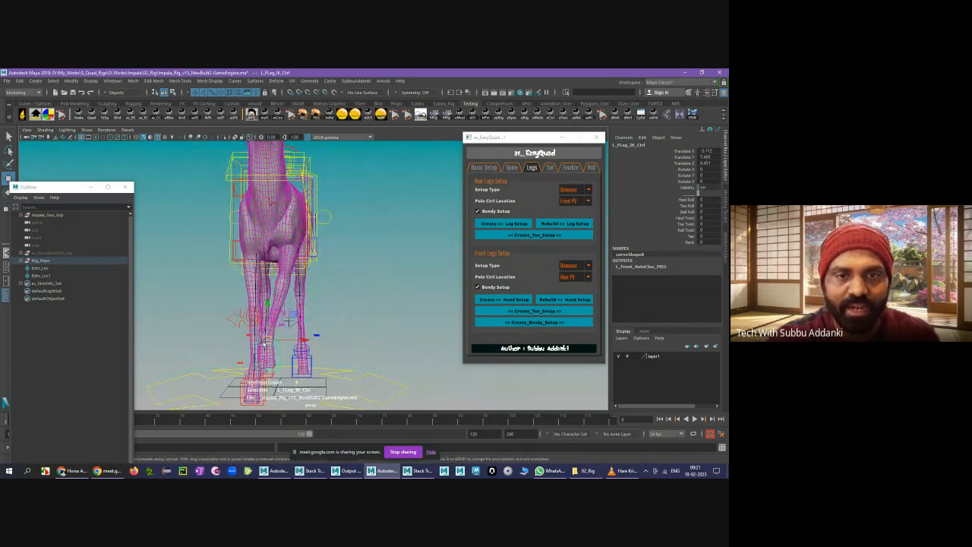
pyautogui.moveTo(264, 343); pyautogui.dragTo(302, 336)
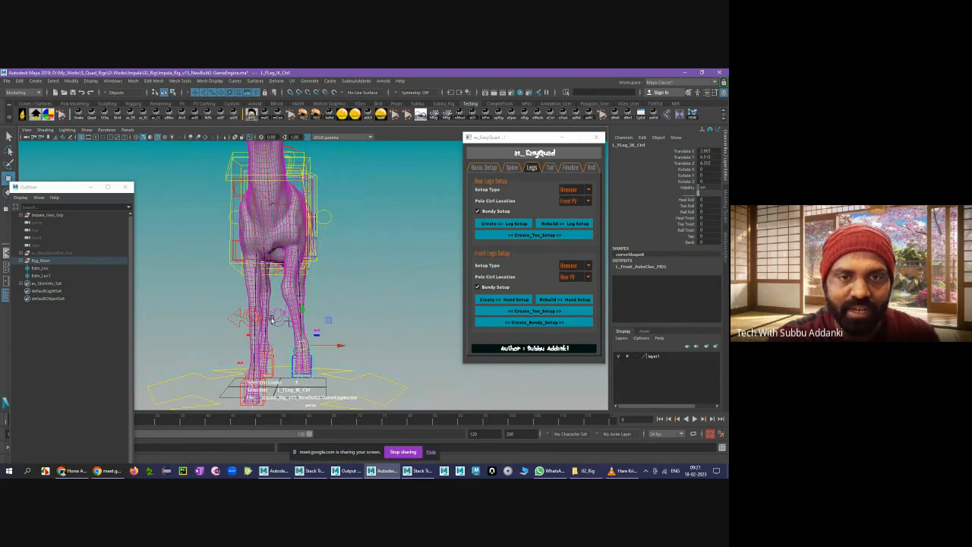
pyautogui.click(416, 295)
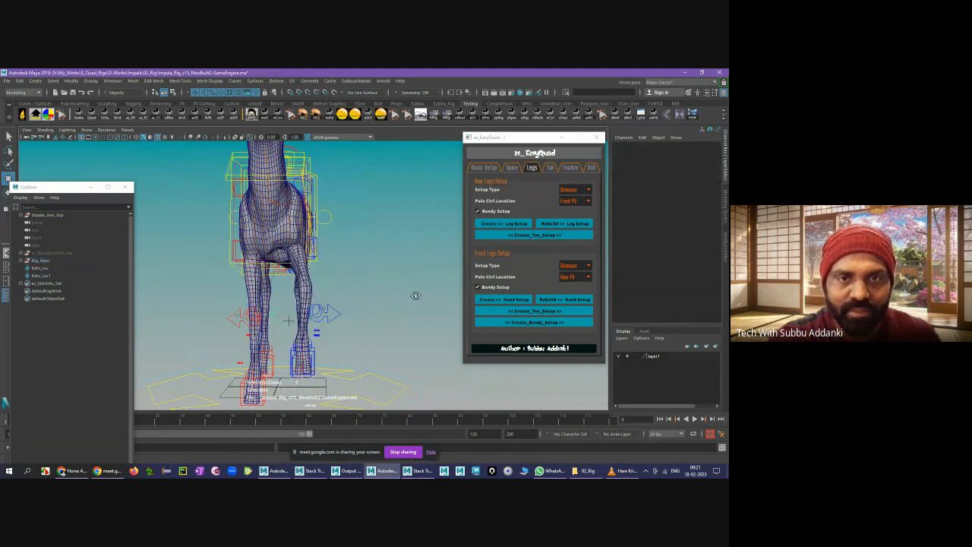
pyautogui.keyDown('alt'); pyautogui.moveTo(415, 295); pyautogui.dragTo(329, 281); pyautogui.keyUp('alt')
pyautogui.hotkey('ctrl', 'z')
pyautogui.hotkey('ctrl', 'z')
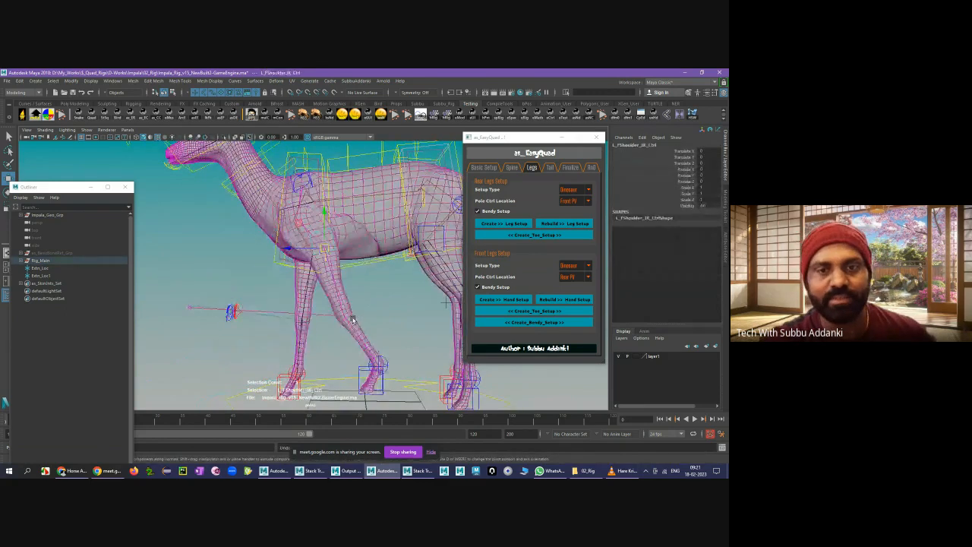
pyautogui.hotkey('ctrl', 'z')
pyautogui.hotkey('ctrl', 'z')
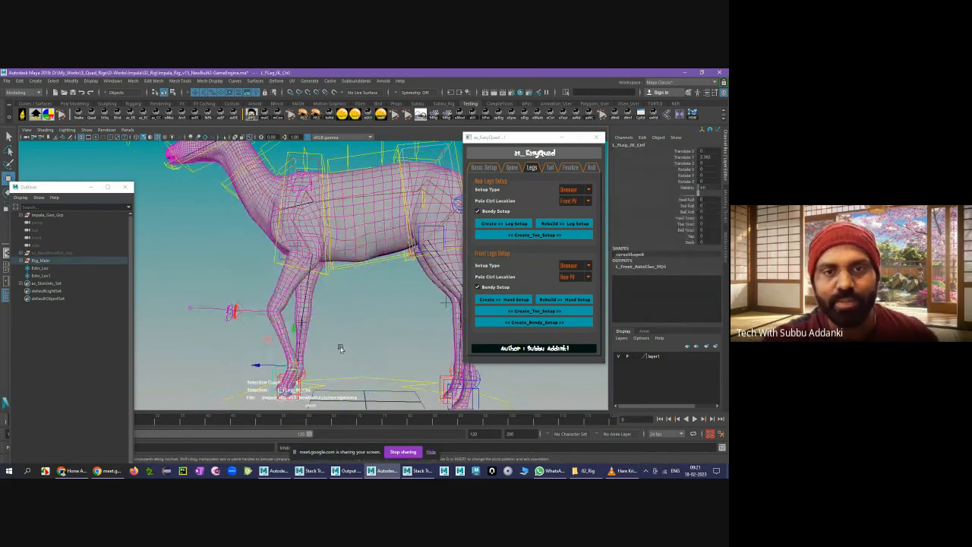
# - View the raised left front leg from the side, deselect the leg control and switch to the Google Meet browser window
pyautogui.keyDown('alt'); pyautogui.moveTo(289, 329); pyautogui.dragTo(285, 323); pyautogui.keyUp('alt')
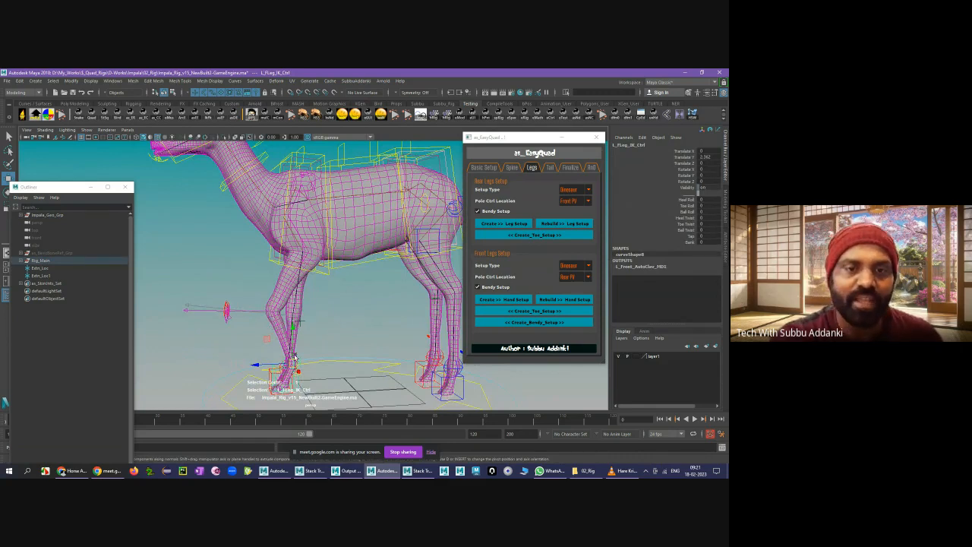
pyautogui.click(324, 319)
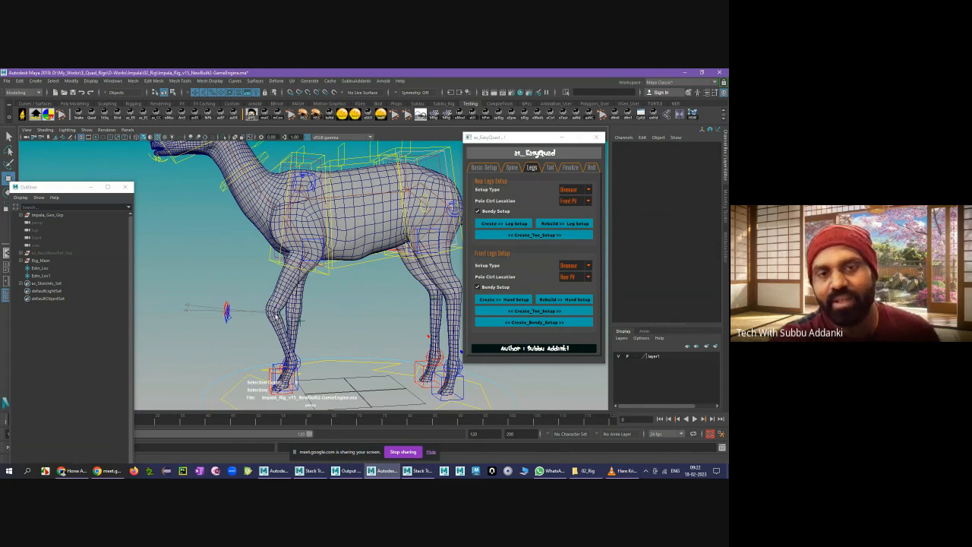
pyautogui.click(109, 471)
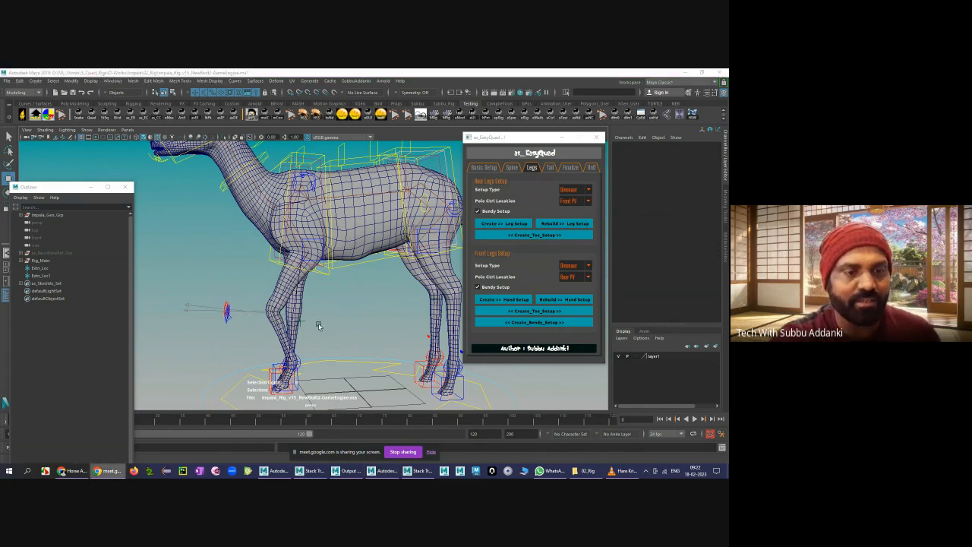
# - Switch to the Chrome window, bring up the tiger image search and open the Siberian tiger side-view picture to examine its leg structure
pyautogui.click(74, 471)
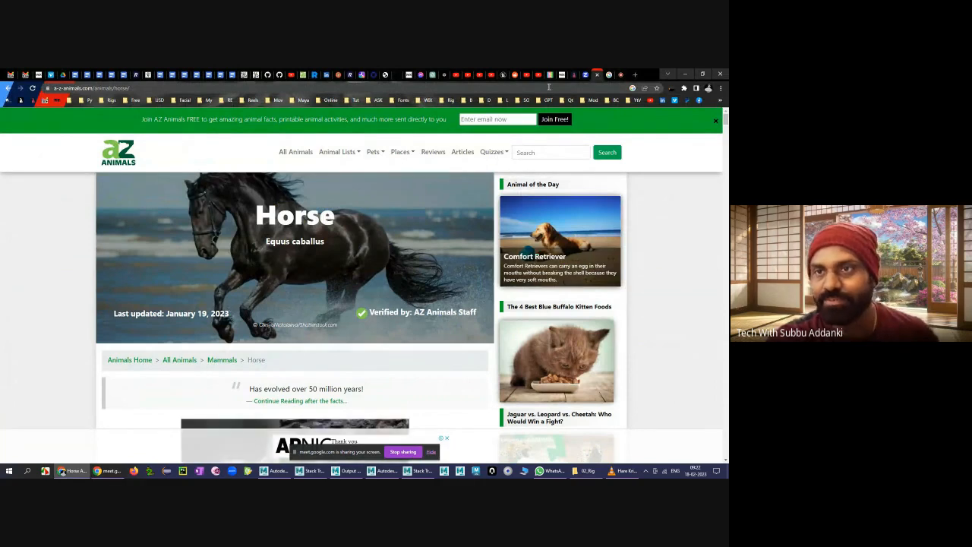
pyautogui.click(607, 74)
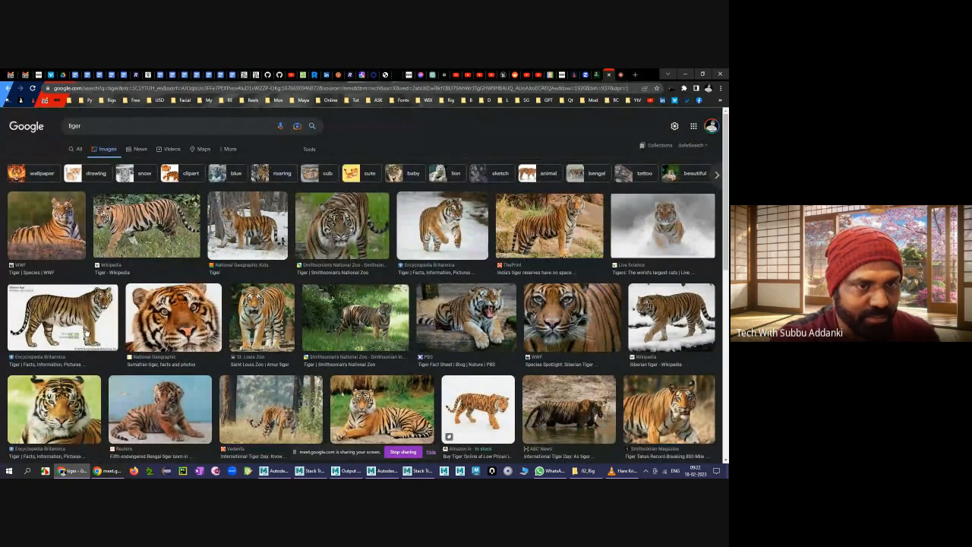
pyautogui.click(88, 322)
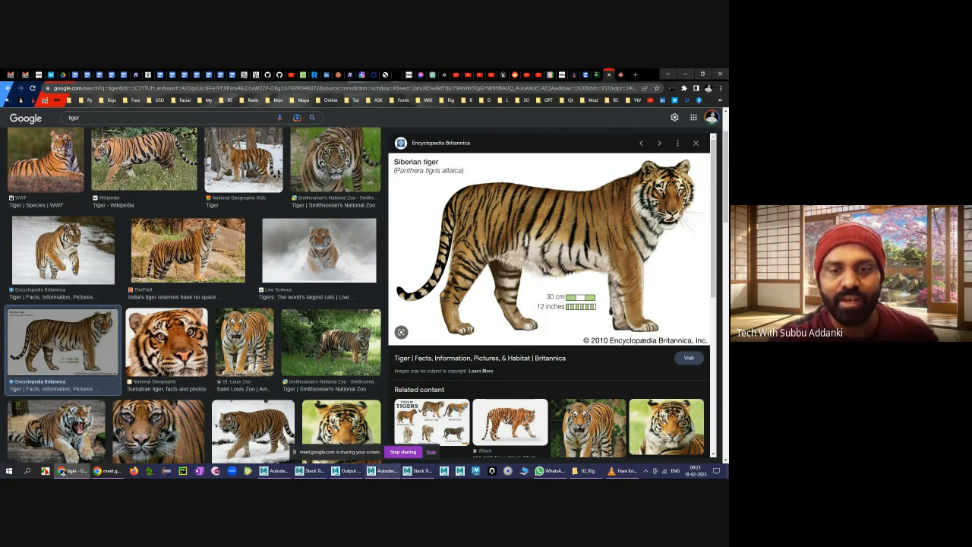
# - Switch back to the impala scene in Maya and examine the front leg's pole control location from the side
pyautogui.click(382, 471)
pyautogui.click(227, 314)
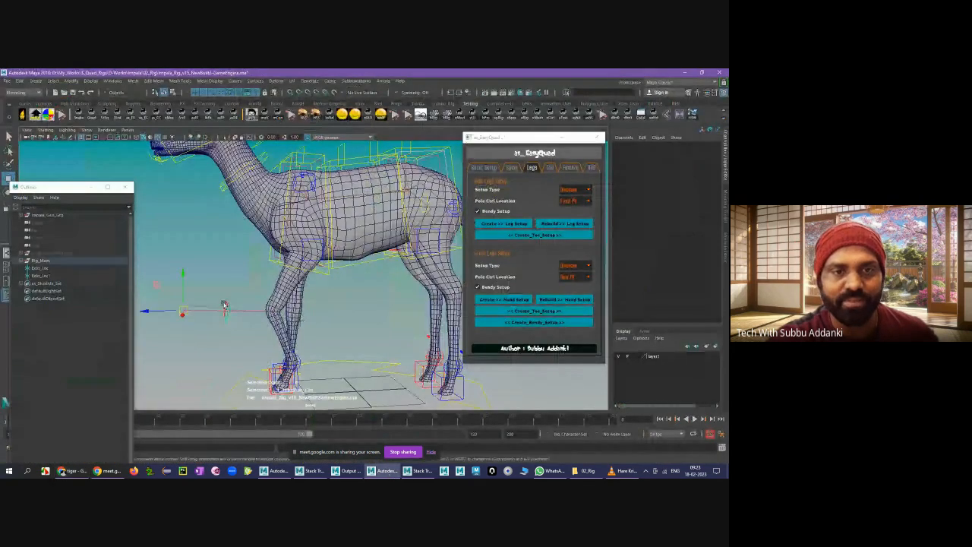
pyautogui.click(575, 278)
pyautogui.click(341, 311)
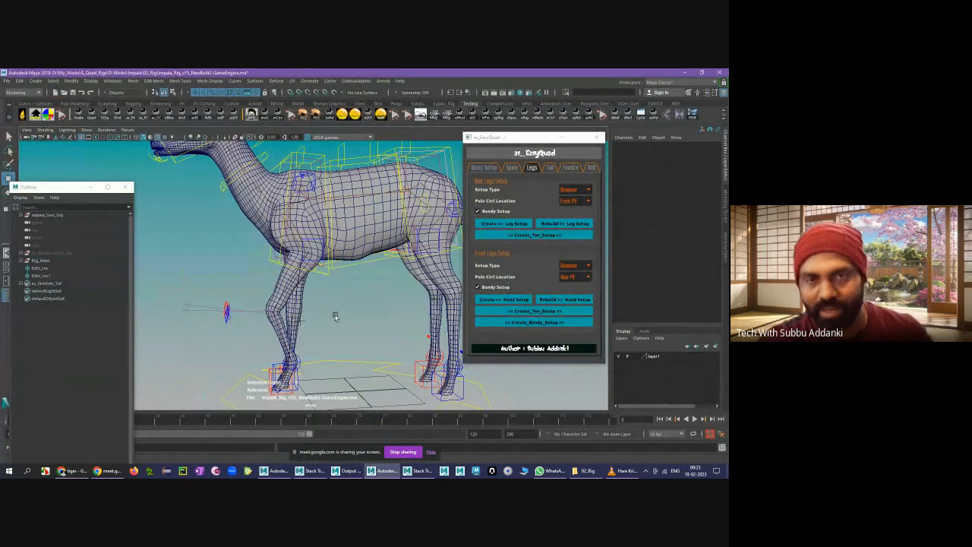
pyautogui.keyDown('alt'); pyautogui.moveTo(356, 327); pyautogui.dragTo(315, 322); pyautogui.keyUp('alt')
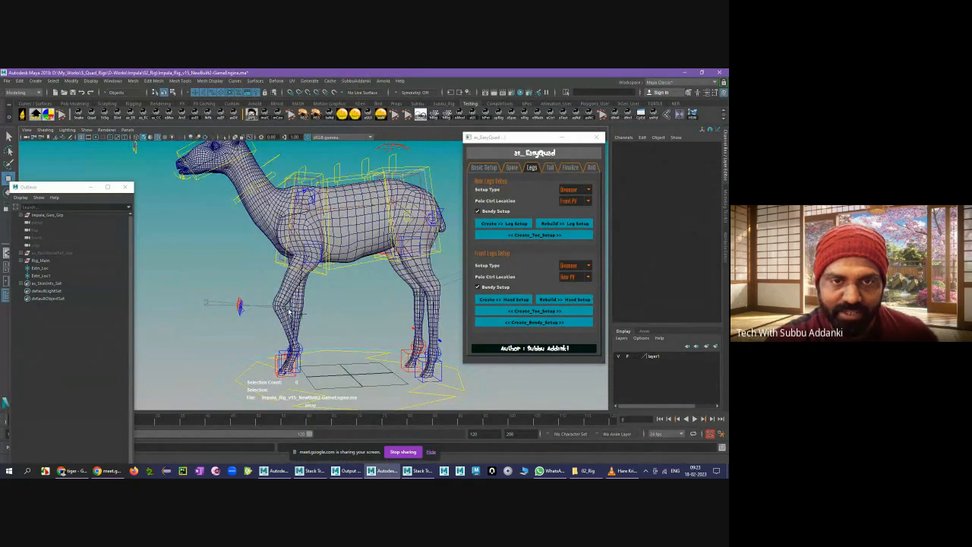
pyautogui.keyDown('alt'); pyautogui.moveTo(354, 306); pyautogui.dragTo(326, 295); pyautogui.keyUp('alt')
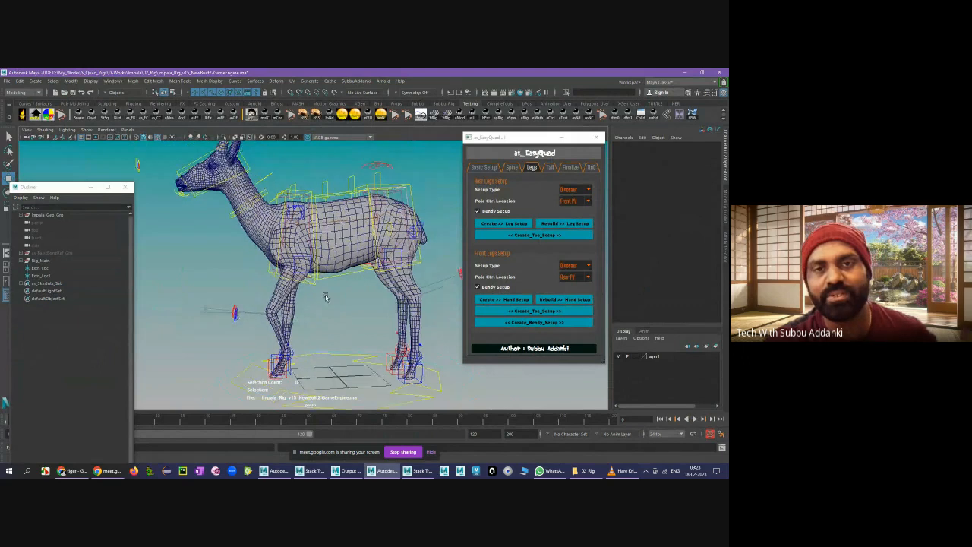
pyautogui.keyDown('alt'); pyautogui.moveTo(326, 296); pyautogui.dragTo(319, 315, button='right'); pyautogui.keyUp('alt')
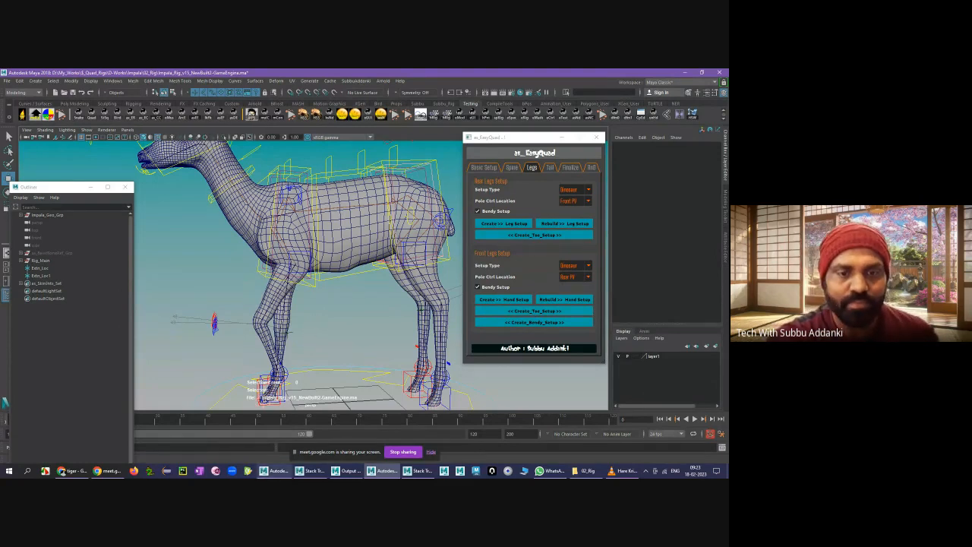
# - Switch to the Maya window with the Betasuchus rig and select the left leg control L_Legs_HndCtrl
pyautogui.click(274, 471)
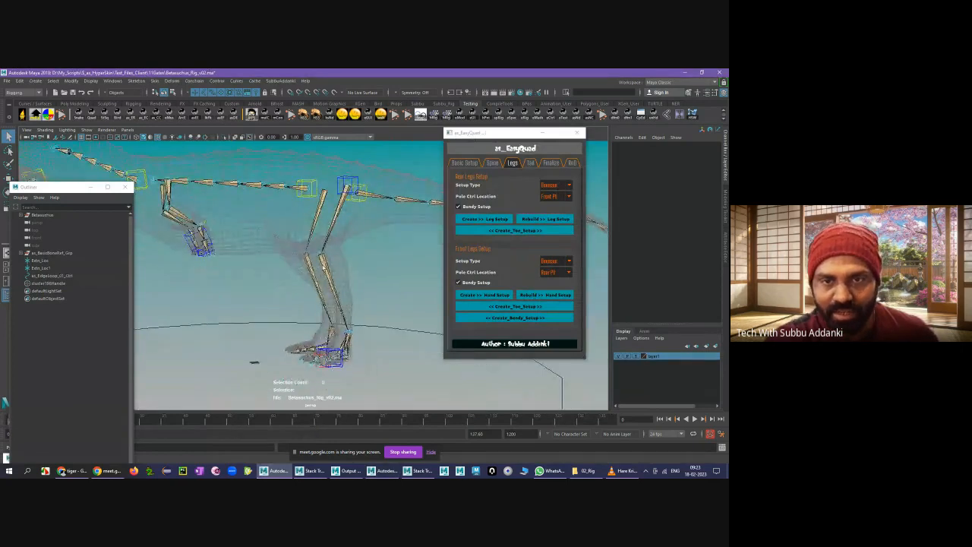
pyautogui.keyDown('alt'); pyautogui.moveTo(319, 214); pyautogui.dragTo(319, 261, button='middle'); pyautogui.keyUp('alt')
pyautogui.click(337, 214)
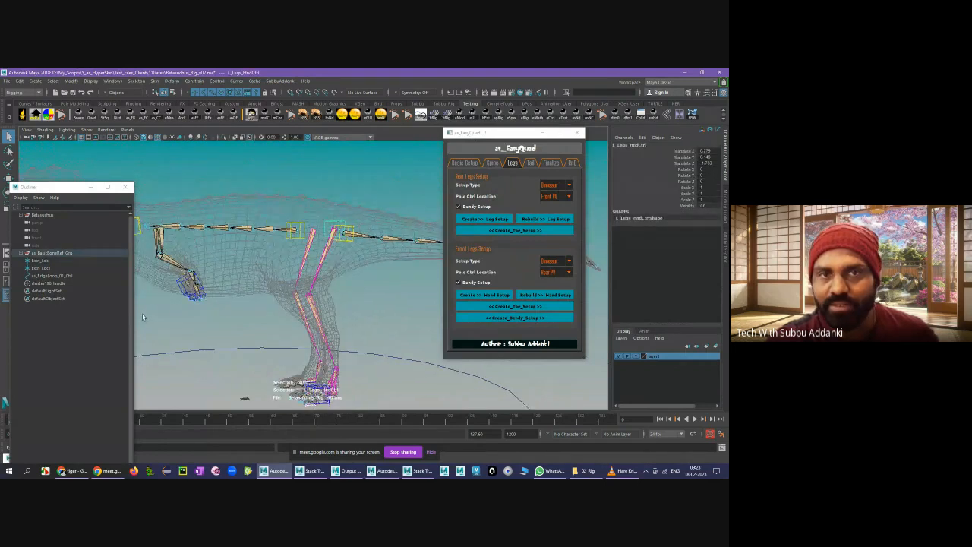
# - Review EasyQuad's basic setup, spine, leg and tail options for the Betasuchus rig
pyautogui.click(465, 163)
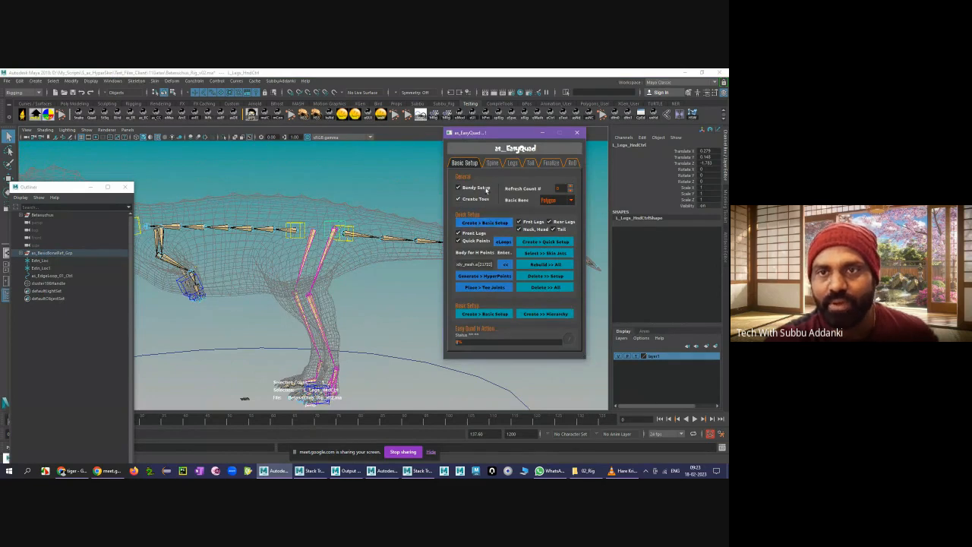
pyautogui.click(512, 164)
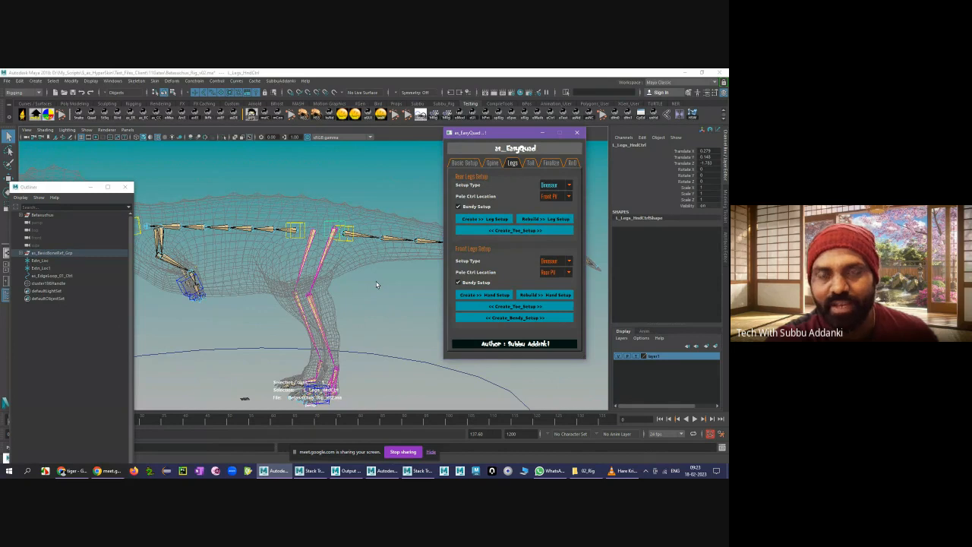
pyautogui.click(463, 163)
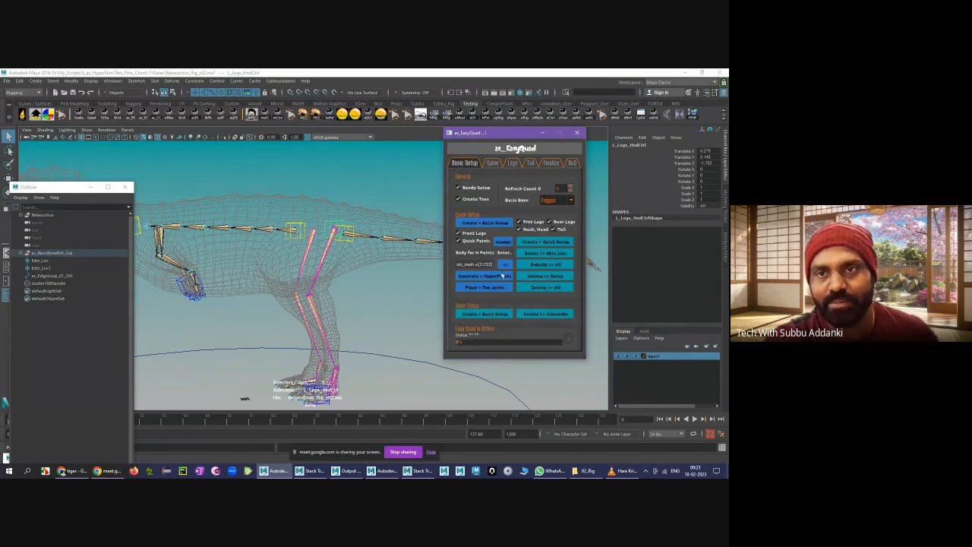
pyautogui.click(546, 242)
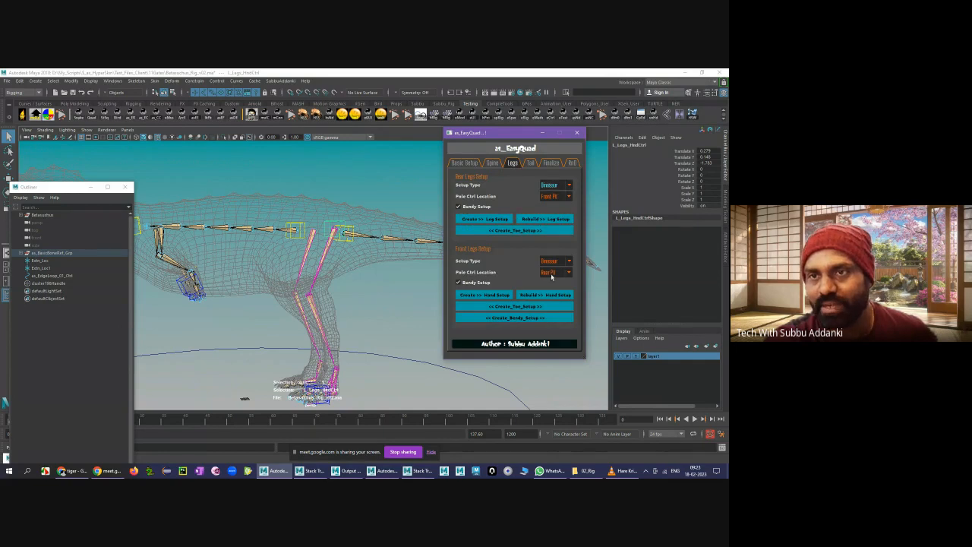
pyautogui.click(493, 163)
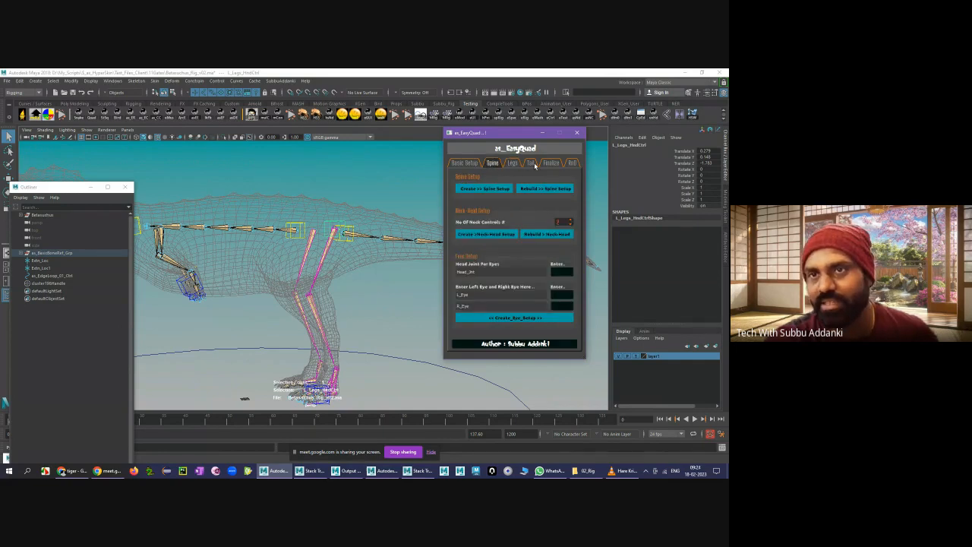
pyautogui.click(531, 163)
pyautogui.click(512, 163)
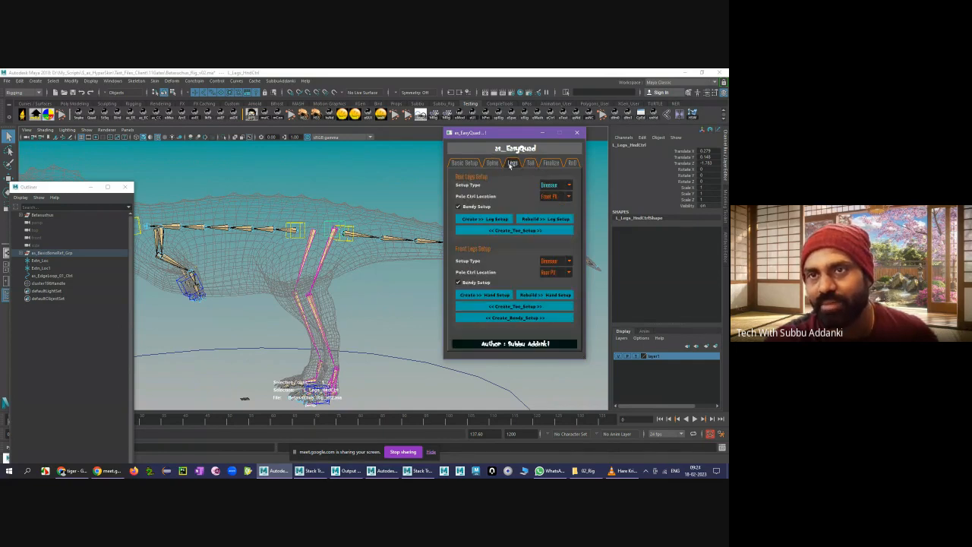
pyautogui.click(464, 165)
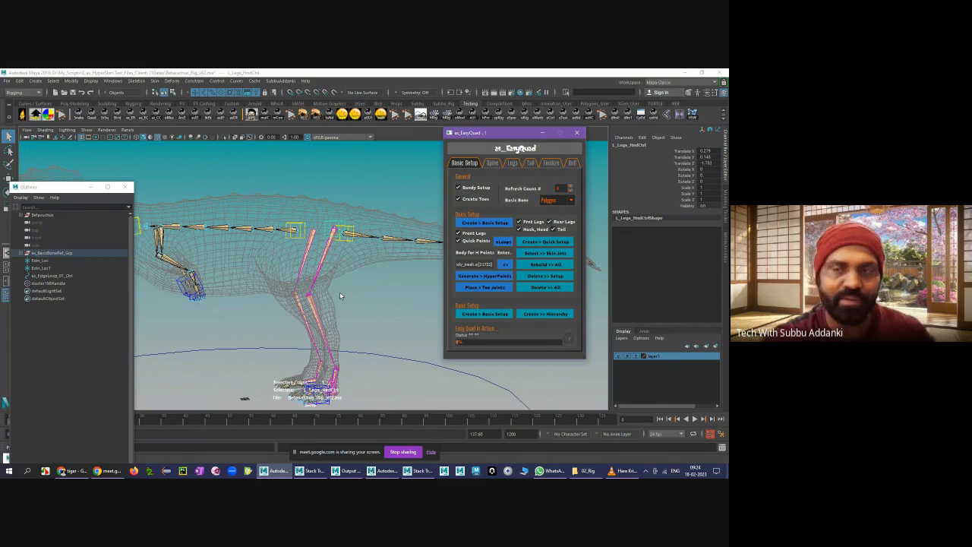
pyautogui.click(529, 164)
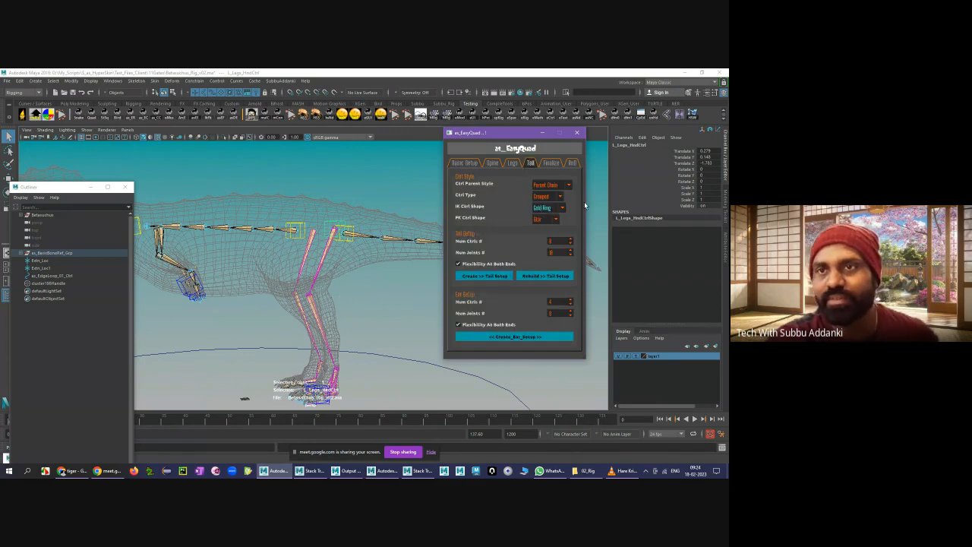
pyautogui.click(492, 164)
pyautogui.click(465, 163)
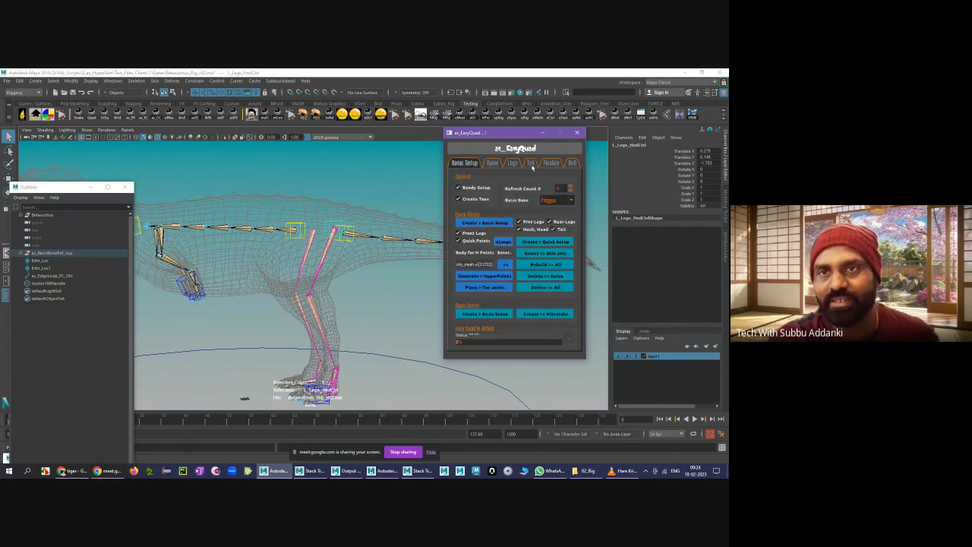
pyautogui.click(530, 164)
pyautogui.click(466, 163)
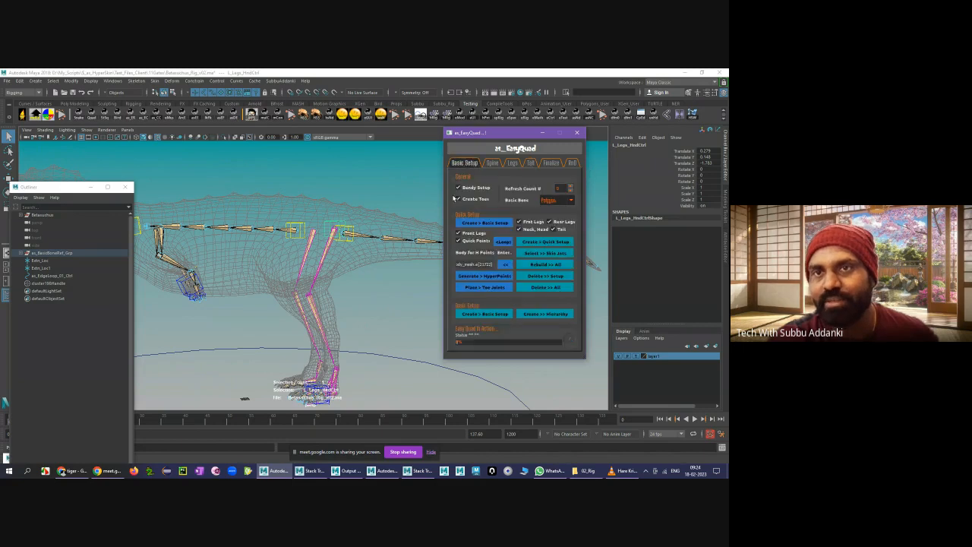
# - Deselect the leg control, move the EasyQuad window aside and examine the Betasuchus's hind leg and arm joint chains
pyautogui.click(375, 293)
pyautogui.moveTo(428, 176)
pyautogui.keyDown('alt'); pyautogui.mouseDown(button='middle')
pyautogui.moveTo(430, 187)
pyautogui.moveTo(423, 167)
pyautogui.mouseUp(button='middle'); pyautogui.keyUp('alt')
pyautogui.moveTo(485, 139); pyautogui.dragTo(549, 141)
pyautogui.keyDown('alt'); pyautogui.moveTo(421, 251); pyautogui.dragTo(385, 351); pyautogui.keyUp('alt')
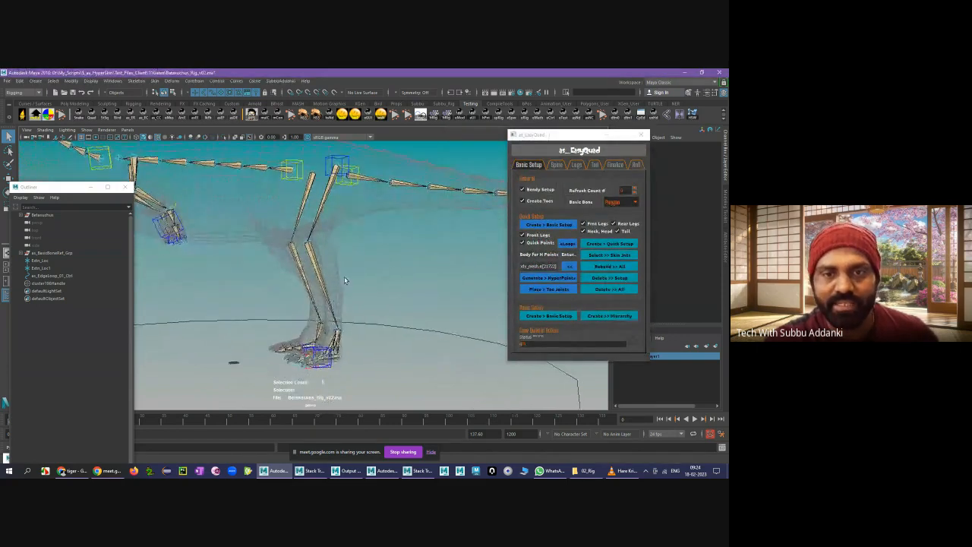
pyautogui.keyDown('alt'); pyautogui.moveTo(343, 280); pyautogui.dragTo(384, 366, button='right'); pyautogui.keyUp('alt')
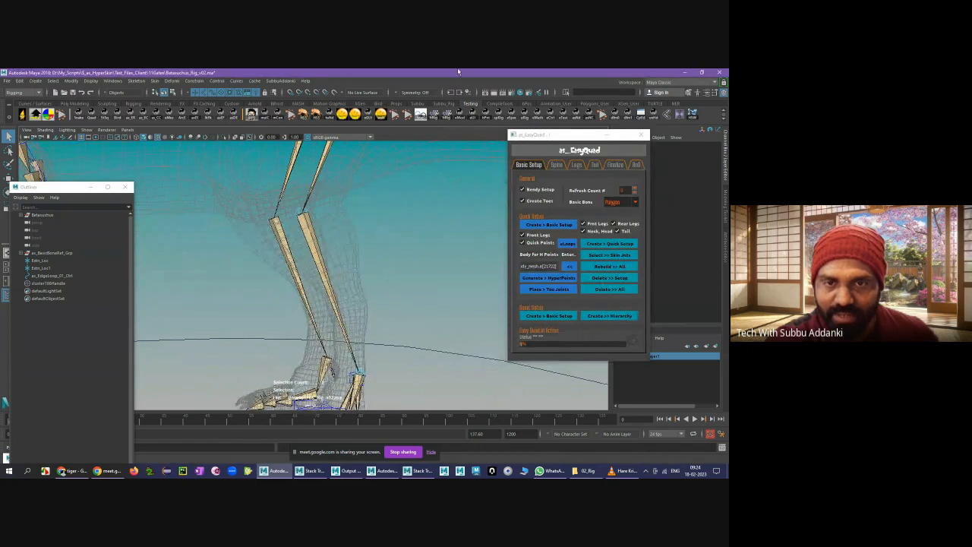
pyautogui.keyDown('alt'); pyautogui.moveTo(428, 312); pyautogui.dragTo(382, 287, button='right'); pyautogui.keyUp('alt')
pyautogui.keyDown('alt'); pyautogui.moveTo(382, 286); pyautogui.dragTo(374, 267); pyautogui.keyUp('alt')
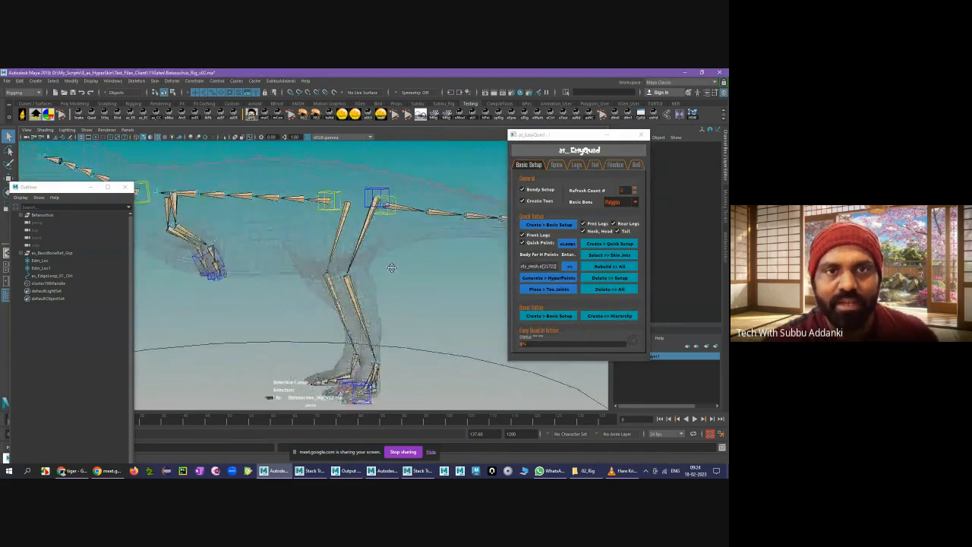
pyautogui.keyDown('alt'); pyautogui.moveTo(374, 267); pyautogui.dragTo(342, 267, button='right'); pyautogui.keyUp('alt')
pyautogui.keyDown('alt'); pyautogui.moveTo(341, 268); pyautogui.dragTo(356, 279, button='middle'); pyautogui.keyUp('alt')
pyautogui.keyDown('alt'); pyautogui.moveTo(355, 280); pyautogui.dragTo(312, 284); pyautogui.keyUp('alt')
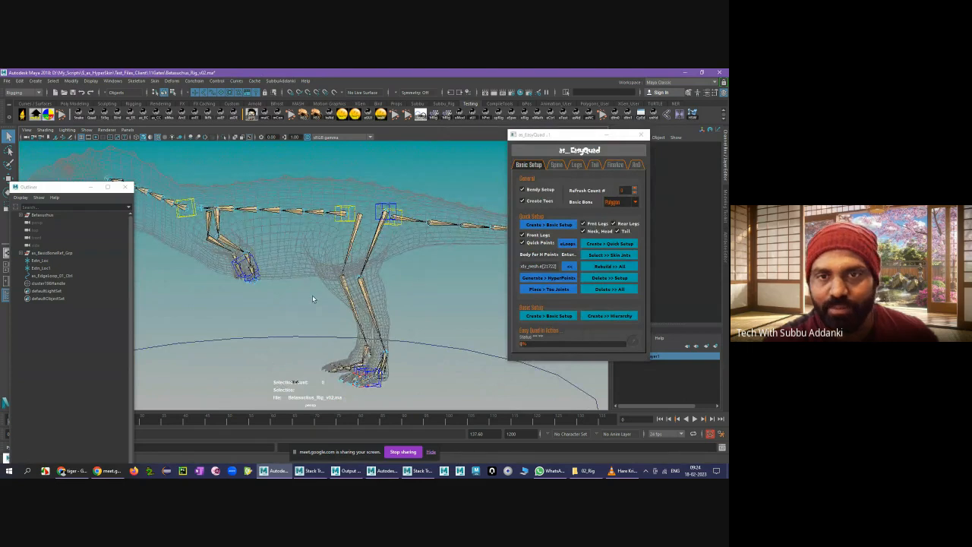
pyautogui.moveTo(312, 299)
pyautogui.keyDown('alt'); pyautogui.mouseDown()
pyautogui.moveTo(344, 295)
pyautogui.moveTo(306, 296)
pyautogui.mouseUp(); pyautogui.keyUp('alt')
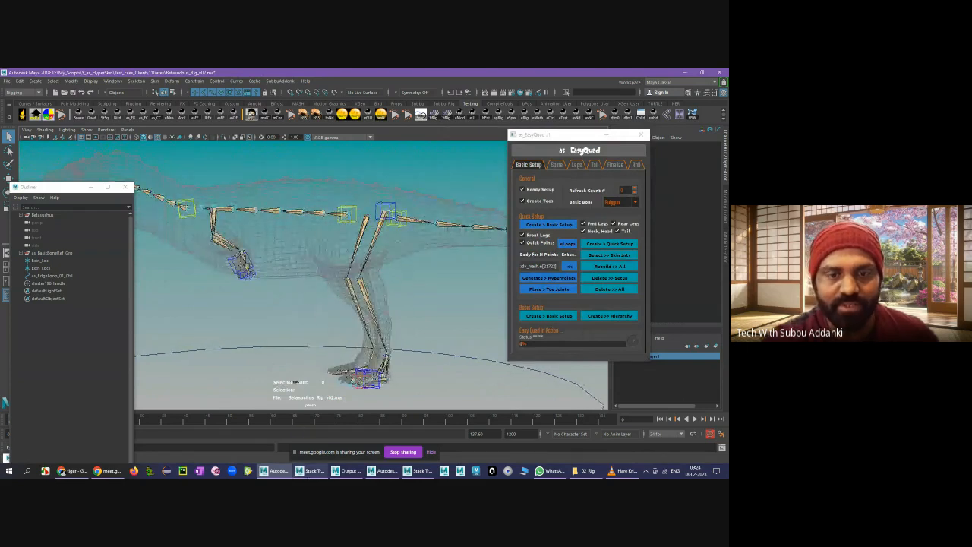
# - Look at the impala scene, return to the Betasuchus scene and bring up the as_HyperRig window, placed clear of the joints
pyautogui.hotkey('alt', 'Tab')
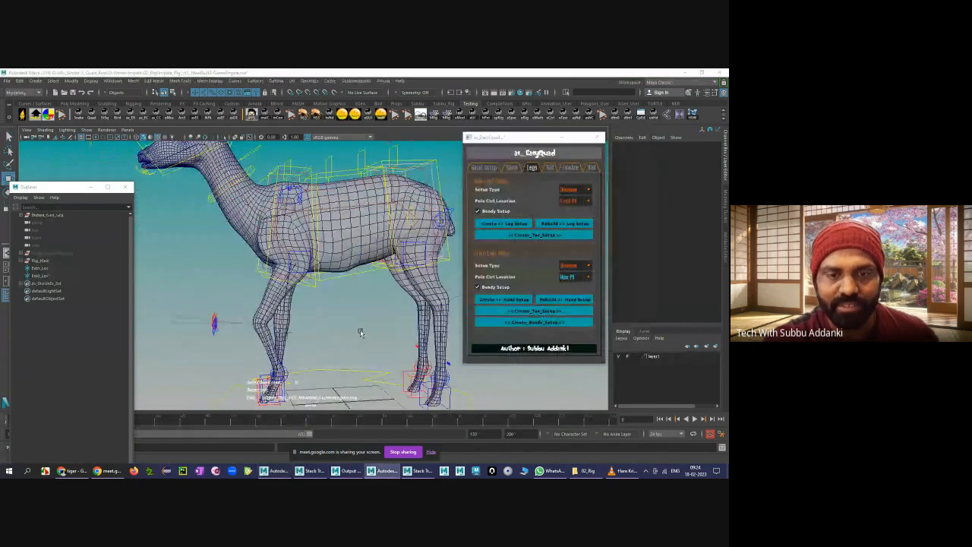
pyautogui.hotkey('alt', 'Tab')
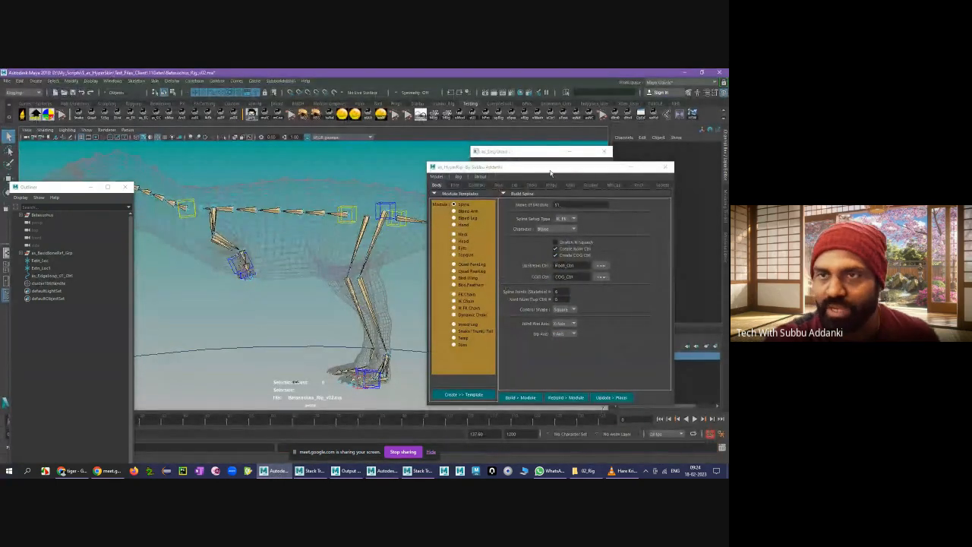
pyautogui.moveTo(551, 174); pyautogui.dragTo(579, 175)
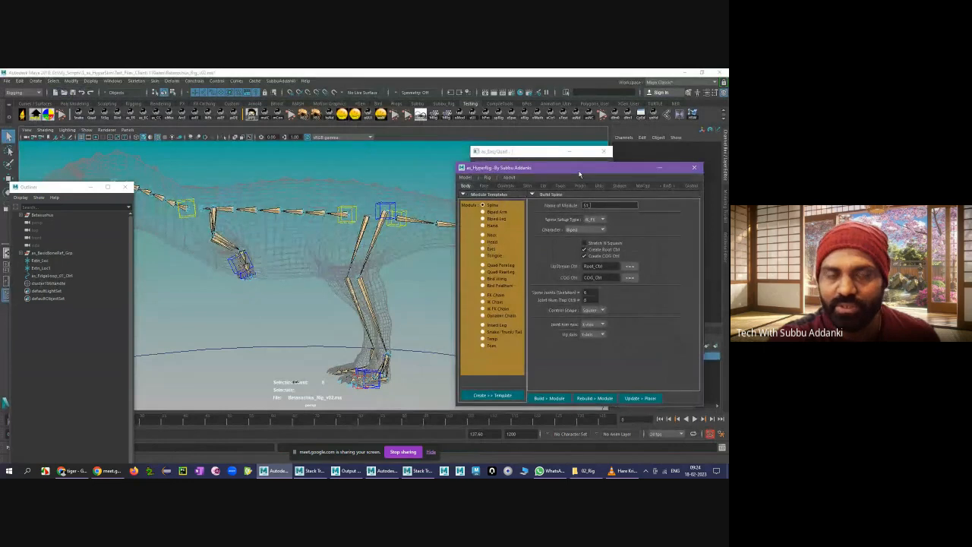
# - Examine the Betasuchus's hand and finger joints and their controls up close
pyautogui.click(218, 295)
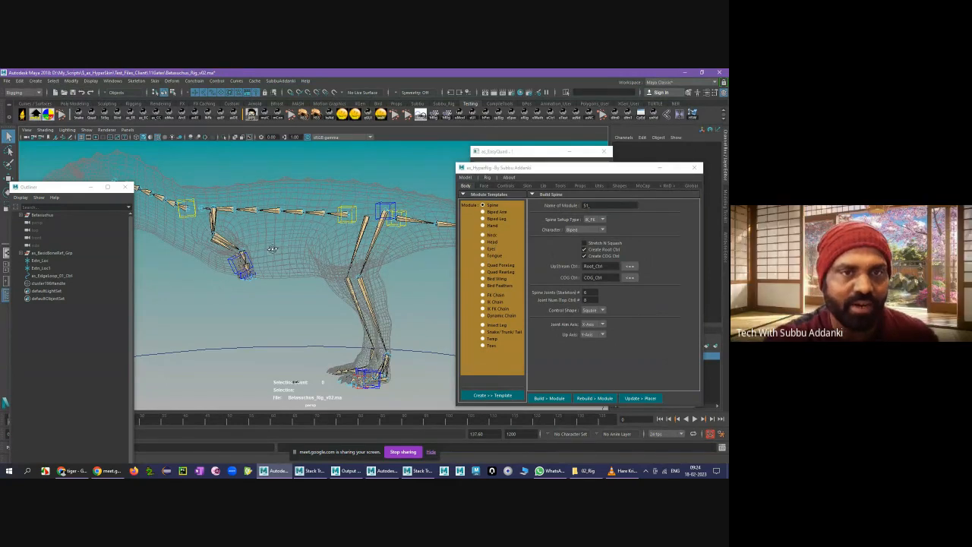
pyautogui.keyDown('alt'); pyautogui.moveTo(270, 250); pyautogui.dragTo(381, 267); pyautogui.keyUp('alt')
pyautogui.keyDown('alt'); pyautogui.moveTo(381, 268); pyautogui.dragTo(324, 255, button='middle'); pyautogui.keyUp('alt')
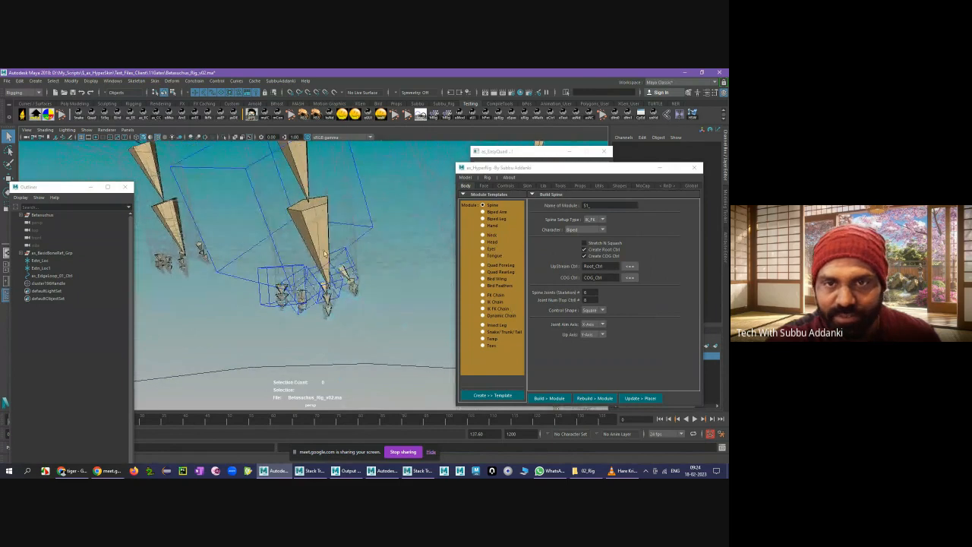
pyautogui.keyDown('alt'); pyautogui.moveTo(319, 273); pyautogui.dragTo(289, 234); pyautogui.keyUp('alt')
pyautogui.click(303, 305)
pyautogui.click(368, 304)
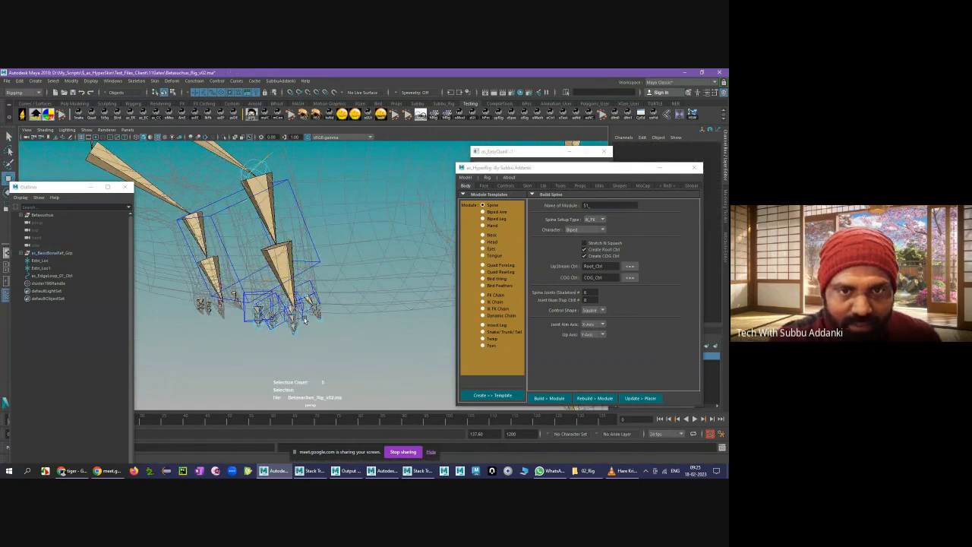
pyautogui.keyDown('alt'); pyautogui.moveTo(291, 250); pyautogui.dragTo(320, 285); pyautogui.keyUp('alt')
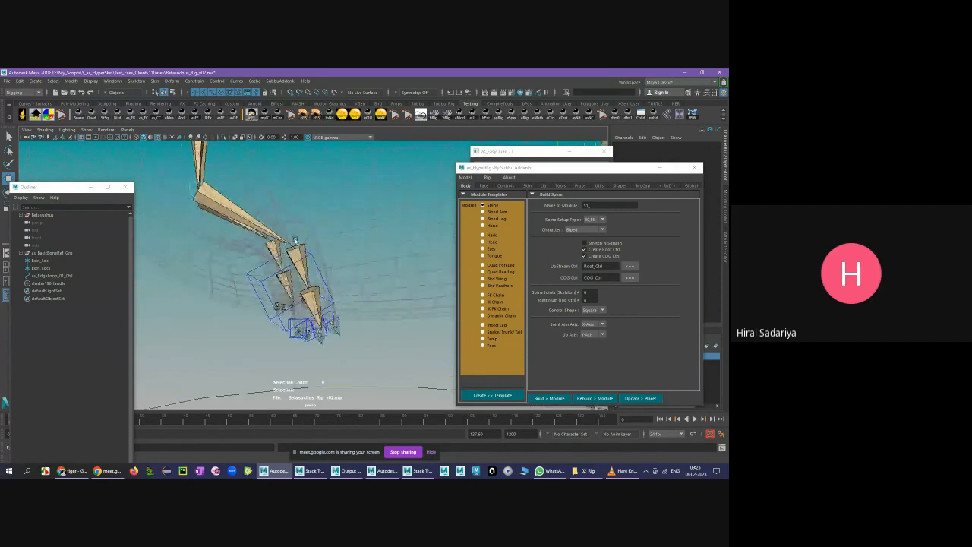
# - Select the left hand control L_Hands_Curve_5_HndCtrl and reposition it at the end of the hand's joint chain
pyautogui.click(296, 243)
pyautogui.press('f')
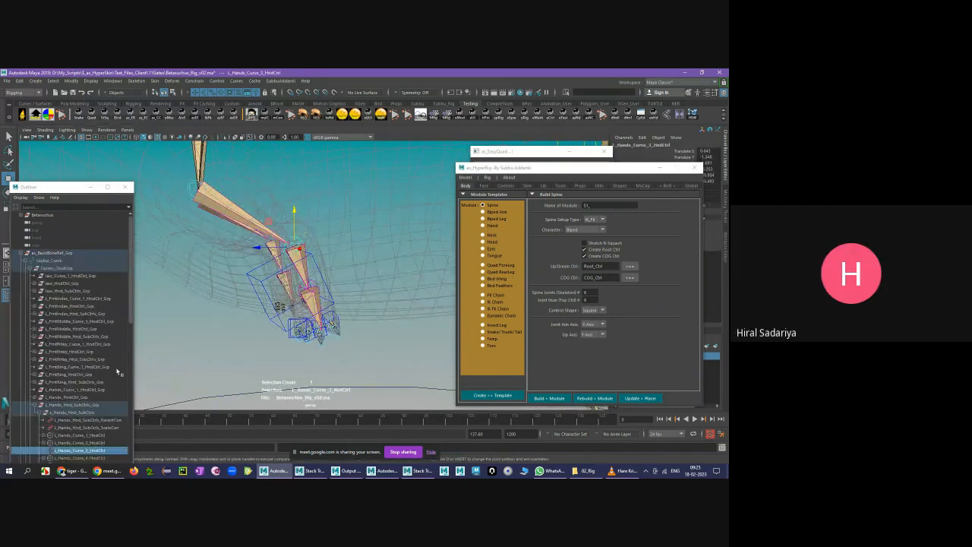
pyautogui.click(77, 283)
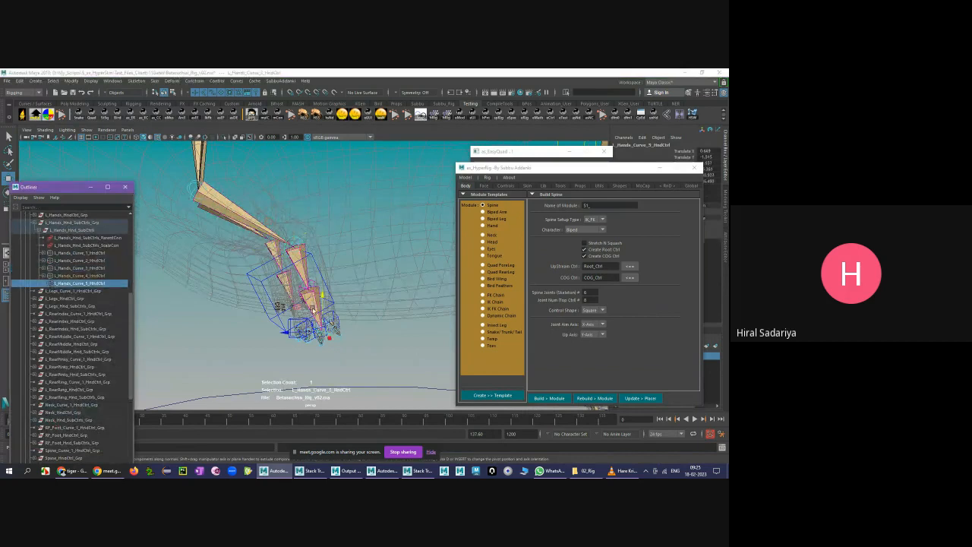
pyautogui.moveTo(321, 313); pyautogui.dragTo(283, 299)
pyautogui.scroll(3, 314, 328)
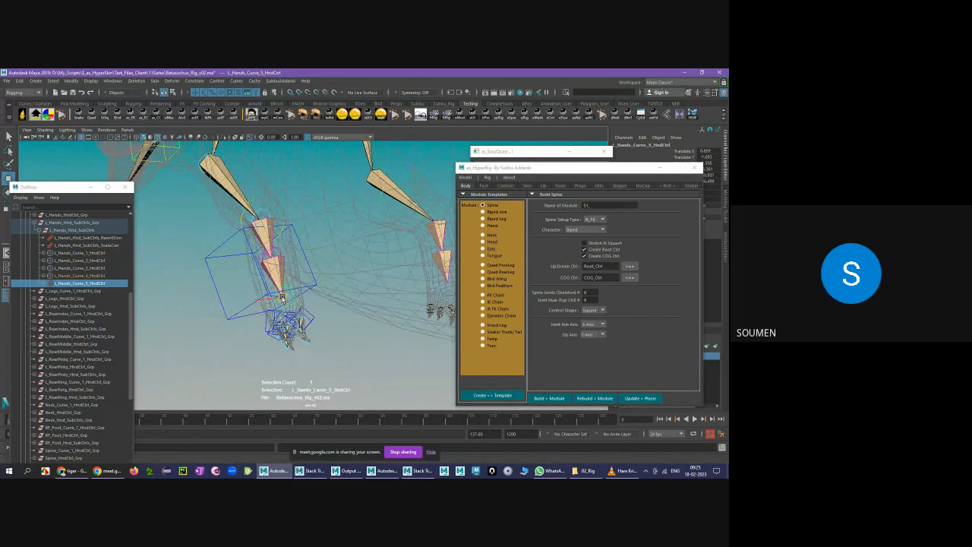
# - Clear the as_HyperRig window away, reselect L_Hands_Curve_5_HndCtrl and take layer1 out of template display to show the shaded body
pyautogui.press('w')
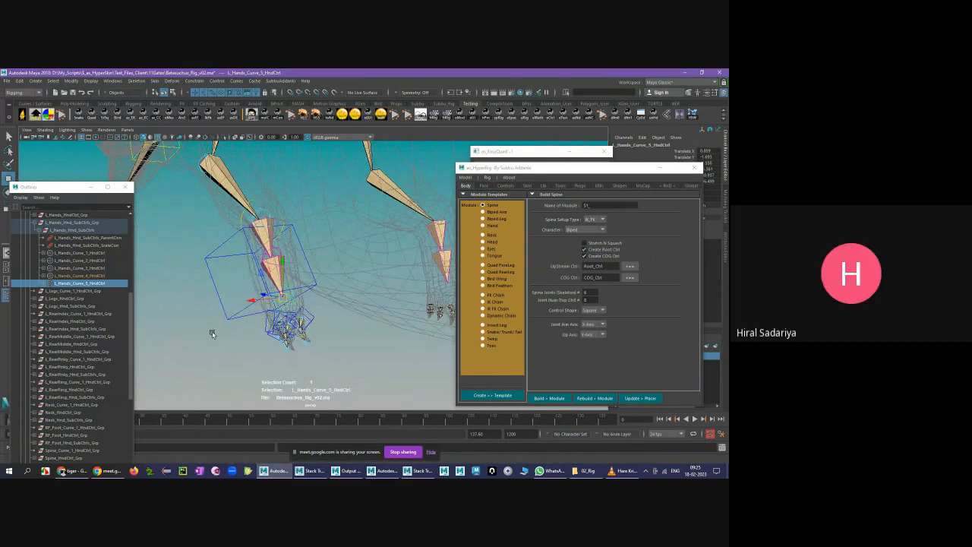
pyautogui.click(211, 334)
pyautogui.click(659, 168)
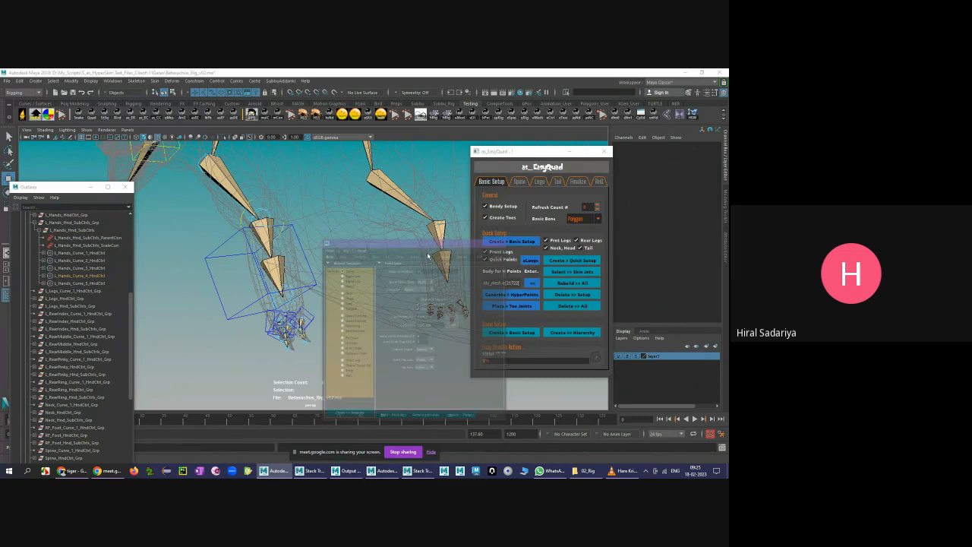
pyautogui.click(290, 301)
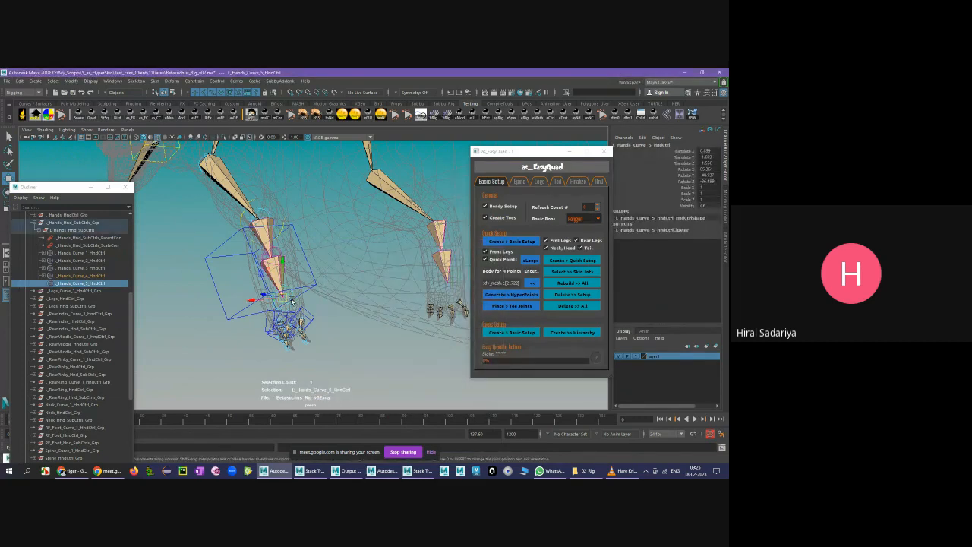
pyautogui.click(637, 356)
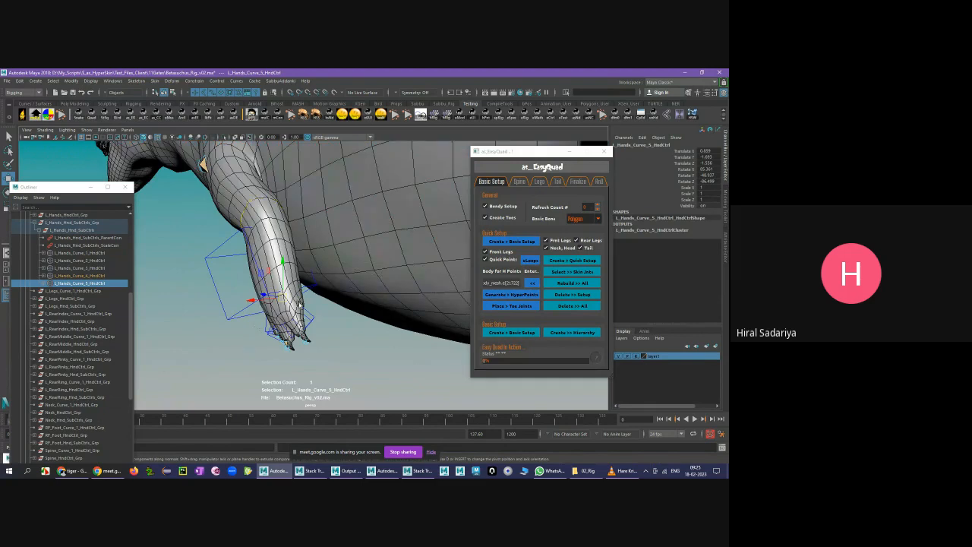
# - Move L_Hands_Curve_5_HndCtrl slightly up the hand and check its placement against the shaded fingers from several angles
pyautogui.keyDown('alt'); pyautogui.moveTo(291, 301); pyautogui.dragTo(296, 282); pyautogui.keyUp('alt')
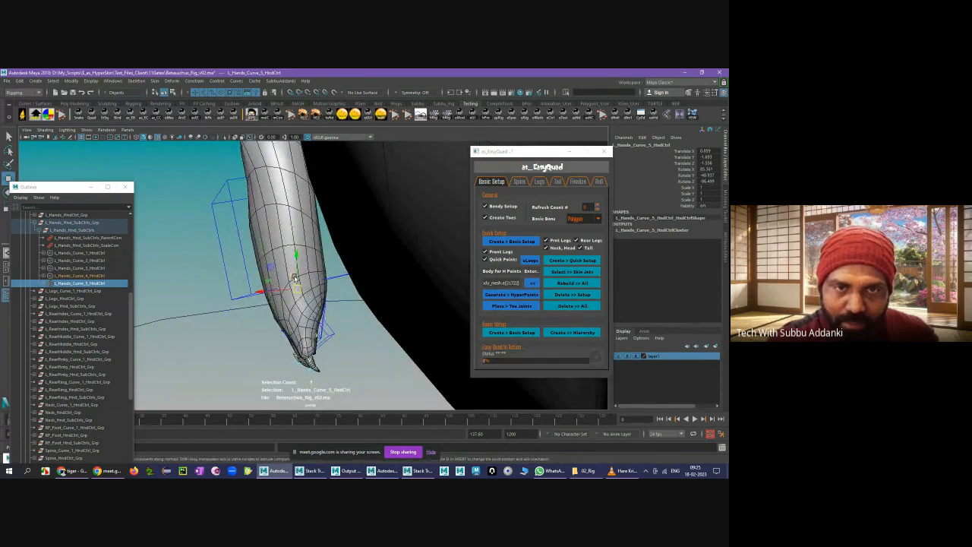
pyautogui.moveTo(299, 294); pyautogui.dragTo(291, 274)
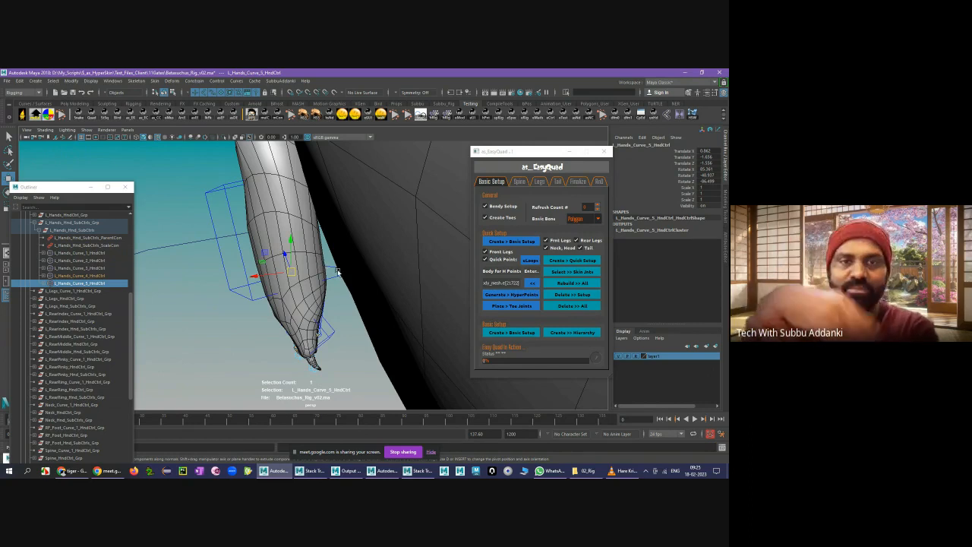
pyautogui.keyDown('alt'); pyautogui.moveTo(338, 272); pyautogui.dragTo(486, 199); pyautogui.keyUp('alt')
pyautogui.keyDown('alt'); pyautogui.moveTo(399, 262); pyautogui.dragTo(332, 281, button='middle'); pyautogui.keyUp('alt')
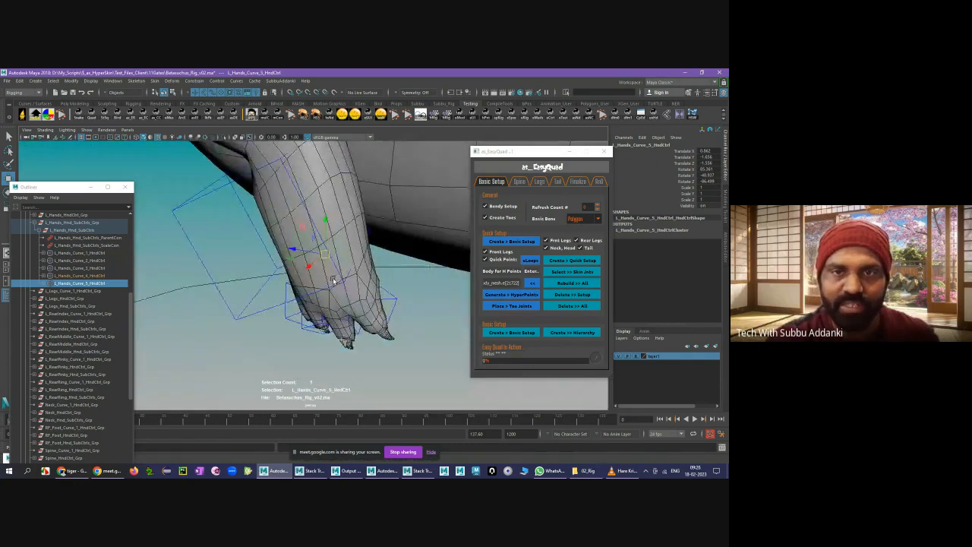
pyautogui.keyDown('alt'); pyautogui.moveTo(332, 280); pyautogui.dragTo(369, 275); pyautogui.keyUp('alt')
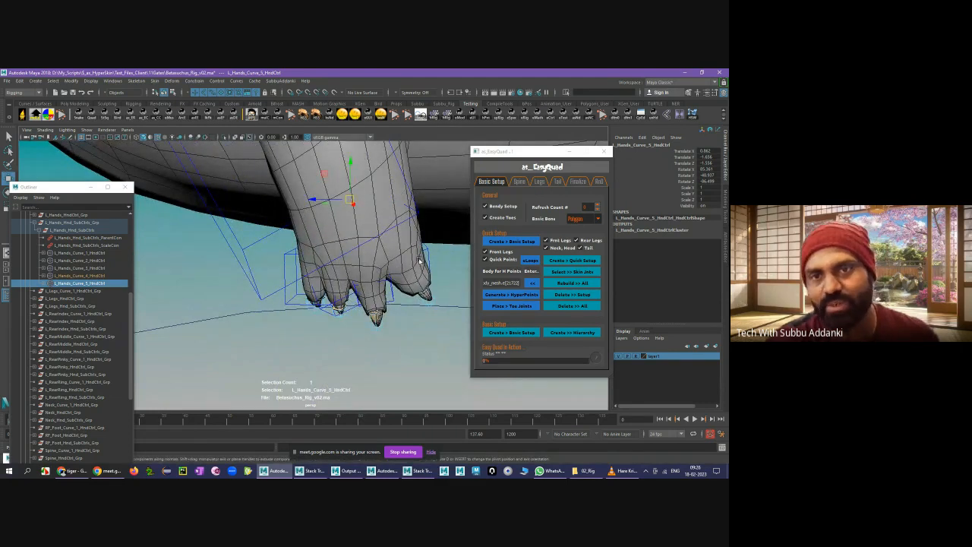
pyautogui.keyDown('alt'); pyautogui.moveTo(361, 271); pyautogui.dragTo(348, 281); pyautogui.keyUp('alt')
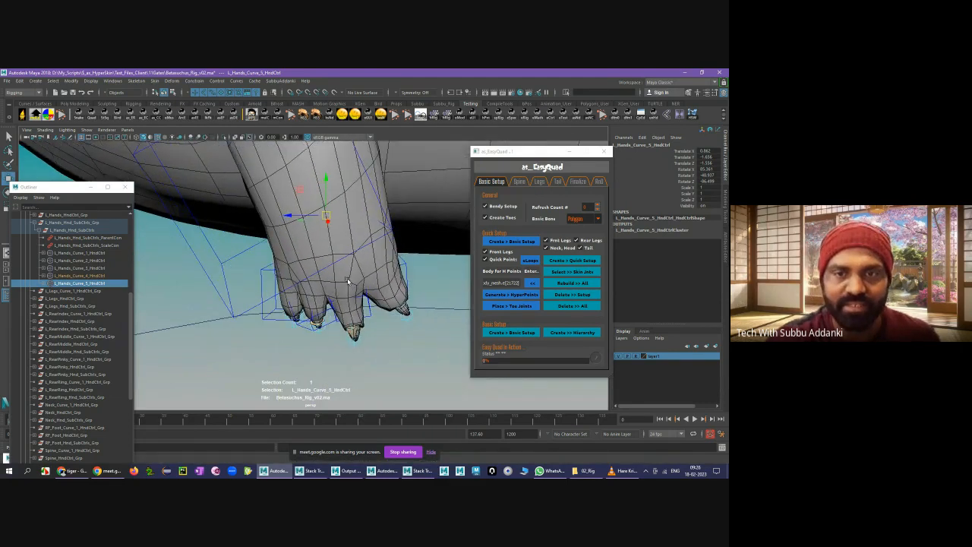
# - Switch the viewport to wireframe and pick out the left front middle finger's controls individually
pyautogui.click(396, 329)
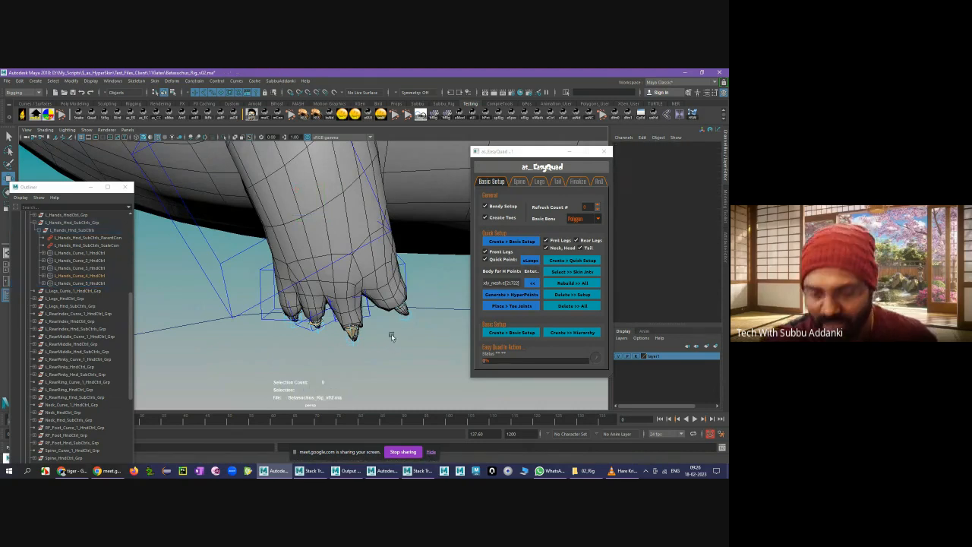
pyautogui.press('4')
pyautogui.click(350, 292)
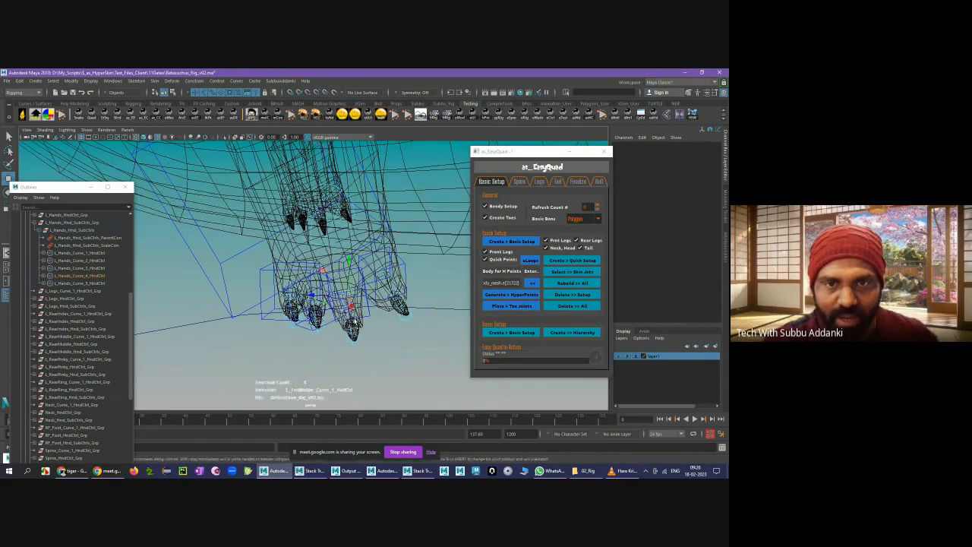
pyautogui.click(410, 340)
pyautogui.click(354, 319)
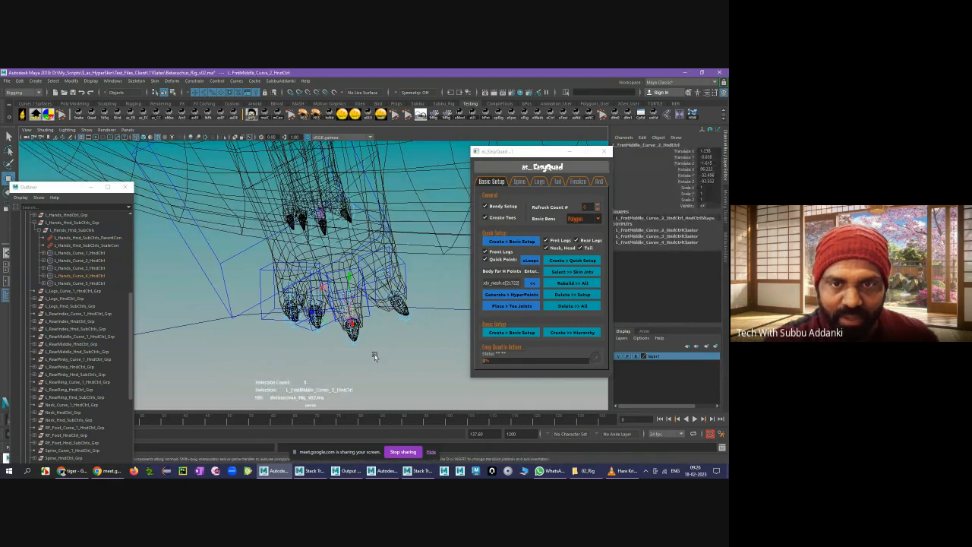
pyautogui.click(375, 352)
# - Select the left front middle finger's curve controls 2, 3 and 4 and move them together beyond the fingertip
pyautogui.click(354, 322)
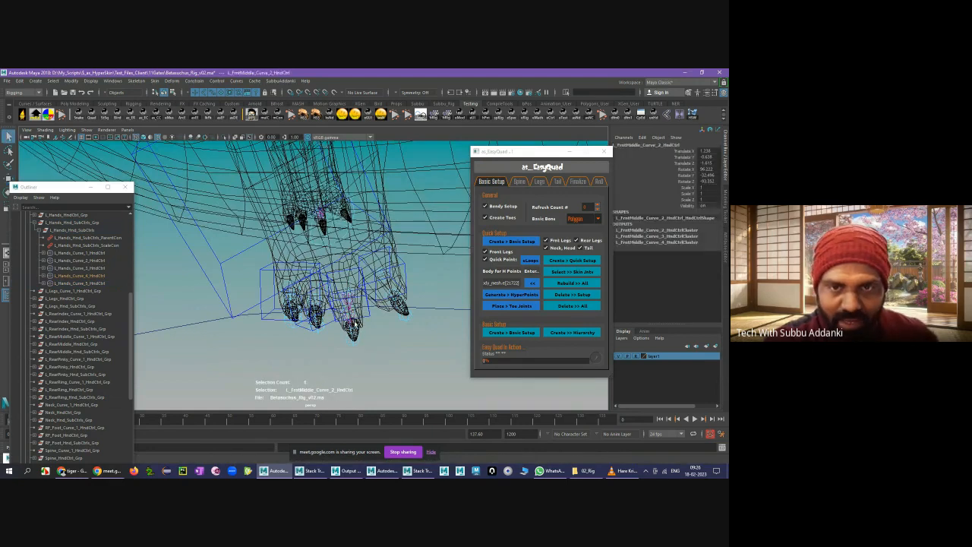
pyautogui.keyDown('shift'); pyautogui.click(354, 334); pyautogui.keyUp('shift')
pyautogui.keyDown('shift'); pyautogui.click(360, 343); pyautogui.keyUp('shift')
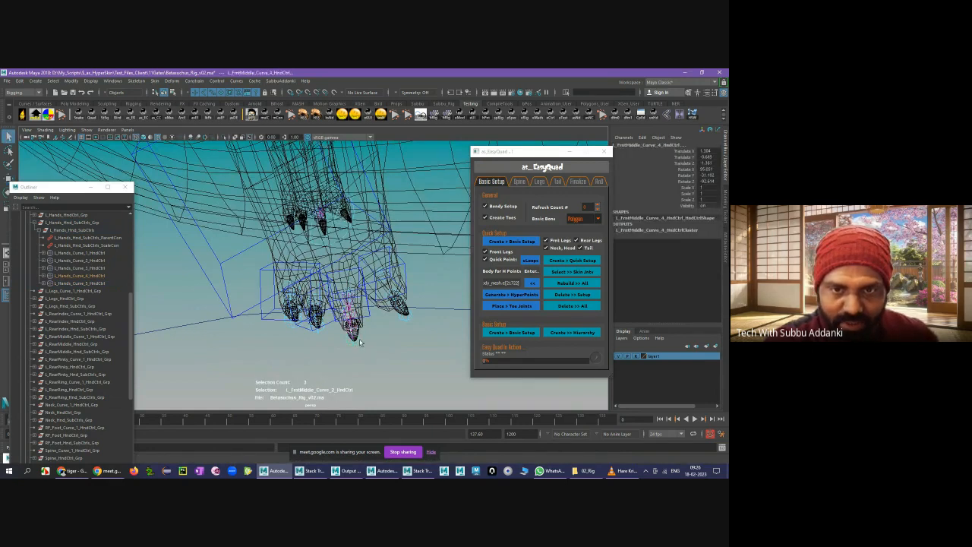
pyautogui.press('w')
pyautogui.moveTo(359, 346); pyautogui.dragTo(339, 318)
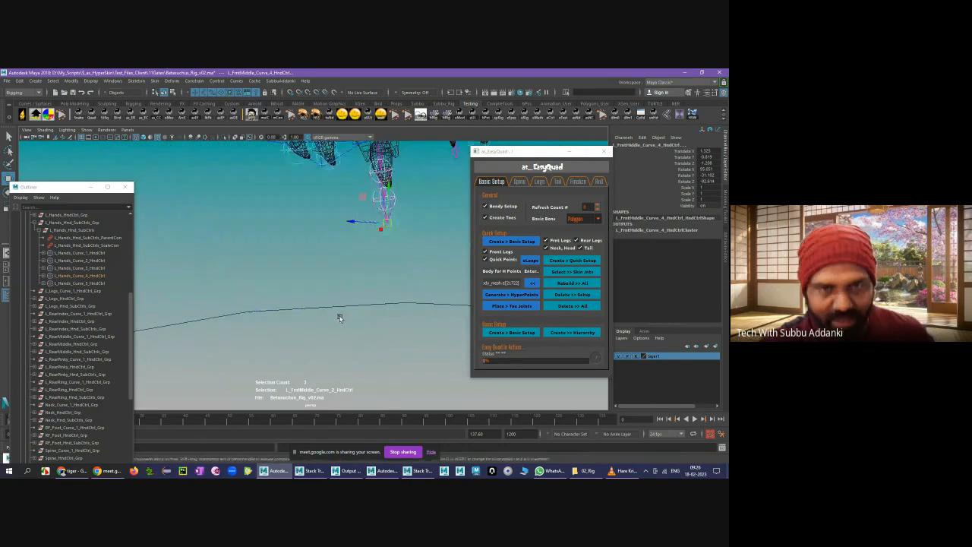
pyautogui.keyDown('alt'); pyautogui.moveTo(359, 271); pyautogui.dragTo(361, 350); pyautogui.keyUp('alt')
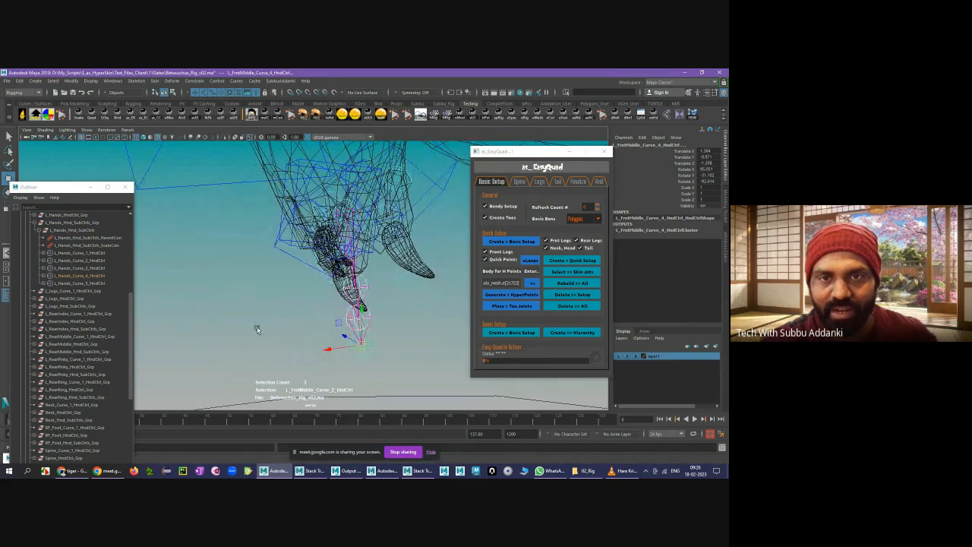
# - Deselect the controls and examine the displaced middle finger chain below the front hand
pyautogui.click(261, 330)
pyautogui.keyDown('alt'); pyautogui.moveTo(260, 330); pyautogui.dragTo(344, 386); pyautogui.keyUp('alt')
pyautogui.click(340, 368)
pyautogui.click(336, 369)
pyautogui.click(375, 349)
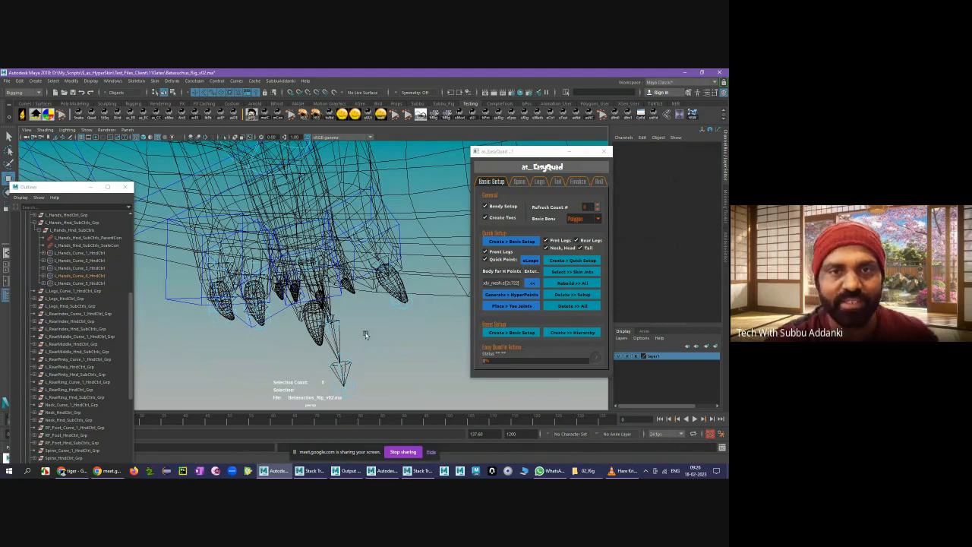
pyautogui.press('q')
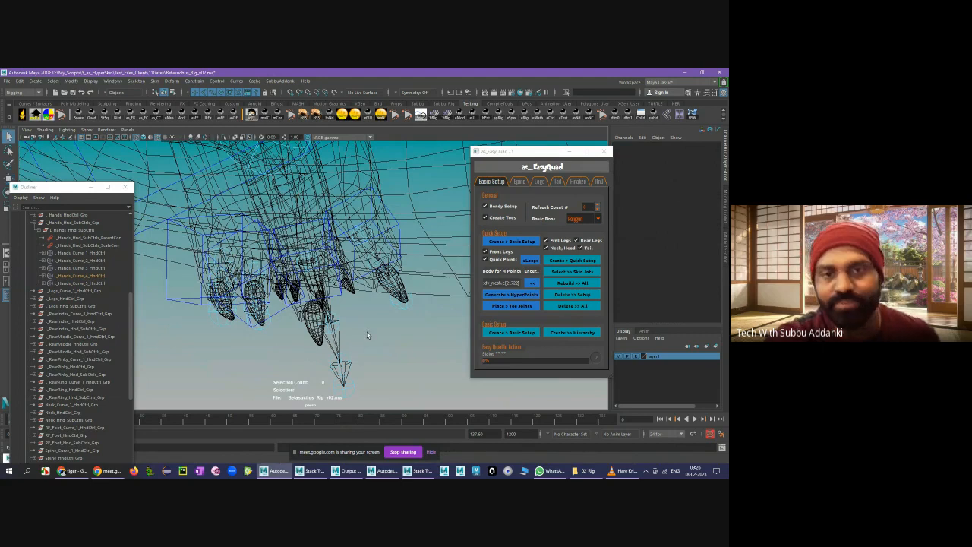
# - Look through EasyQuad's Spine, Legs and Tail settings and return to its Basic Setup settings
pyautogui.click(519, 183)
pyautogui.click(538, 182)
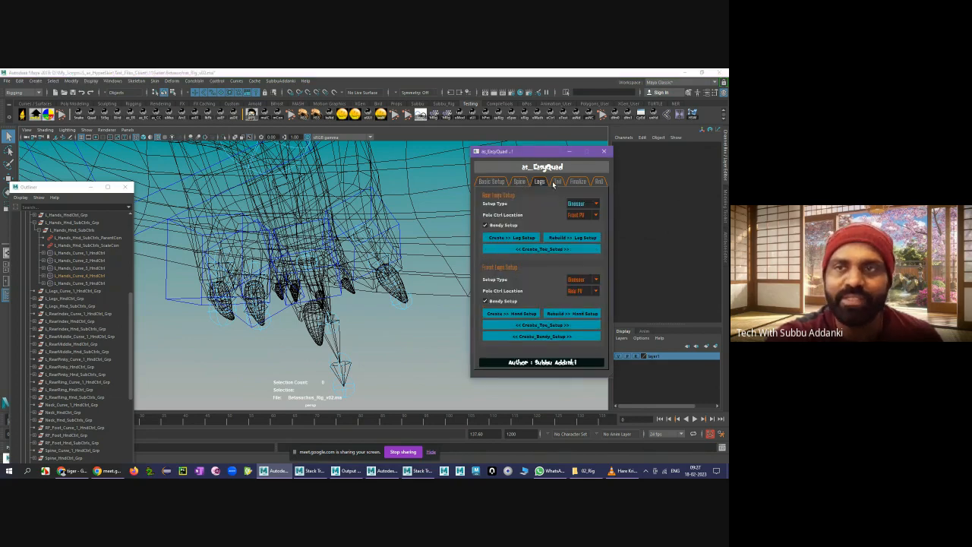
pyautogui.click(556, 182)
pyautogui.click(538, 182)
pyautogui.click(520, 182)
pyautogui.click(490, 182)
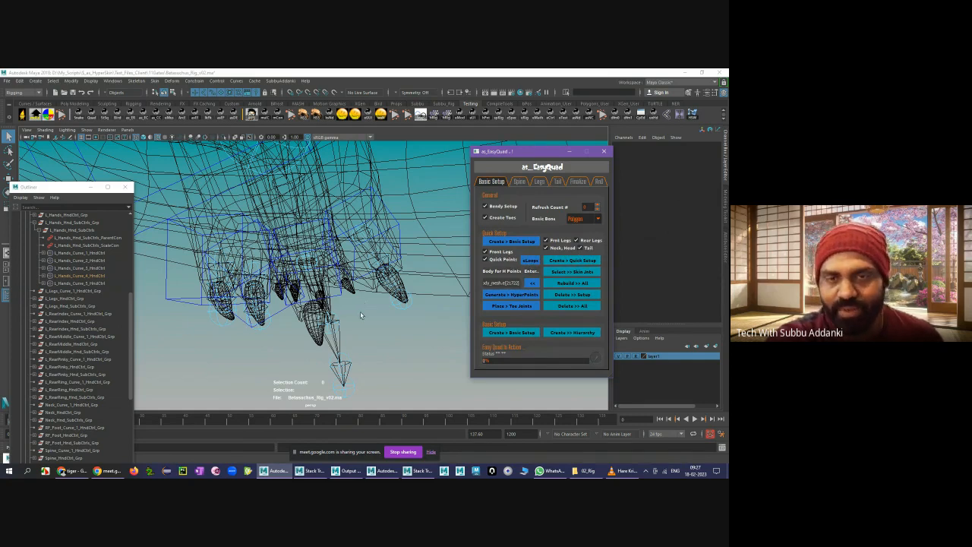
# - Reposition L_FrntMiddle_Curve_3_HndCtrl and L_FrntMiddle_Curve_4_HndCtrl individually beyond the middle fingertip and clear the selection
pyautogui.click(346, 365)
pyautogui.keyDown('shift'); pyautogui.click(347, 385); pyautogui.keyUp('shift')
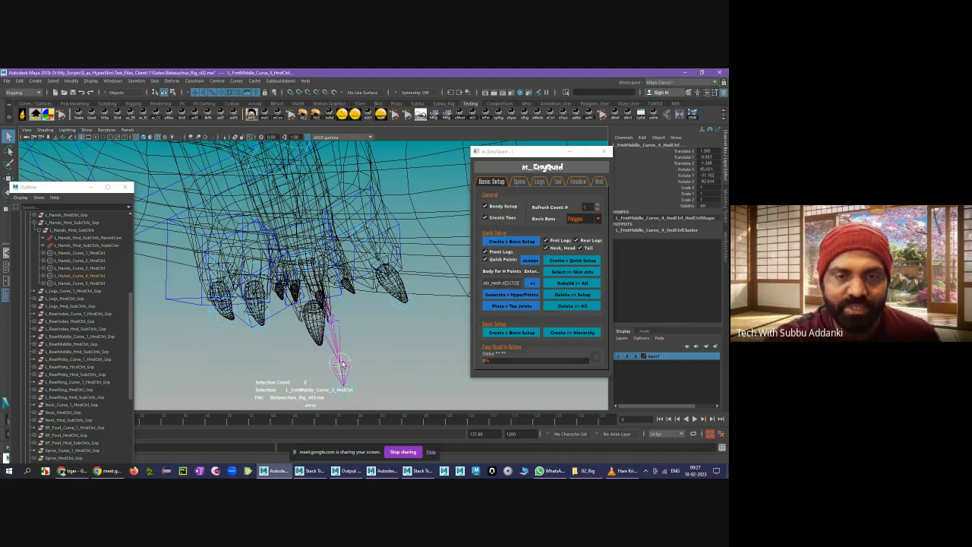
pyautogui.click(349, 374)
pyautogui.click(378, 351)
pyautogui.click(348, 365)
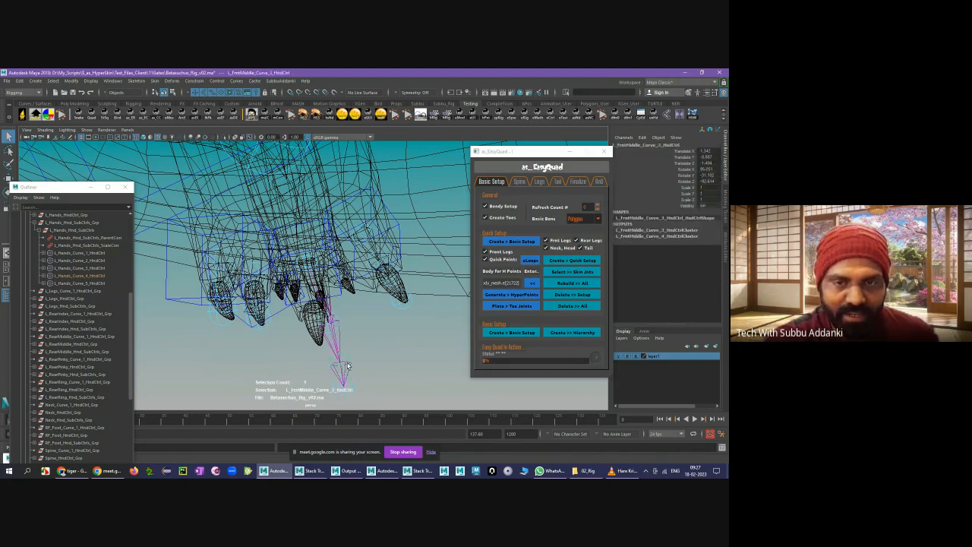
pyautogui.press('w')
pyautogui.moveTo(341, 366); pyautogui.dragTo(348, 363)
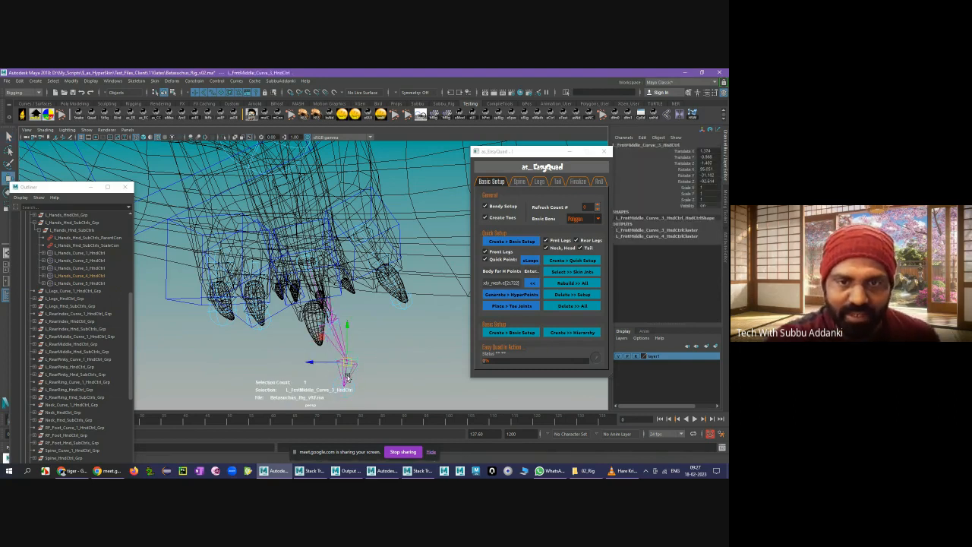
pyautogui.click(350, 390)
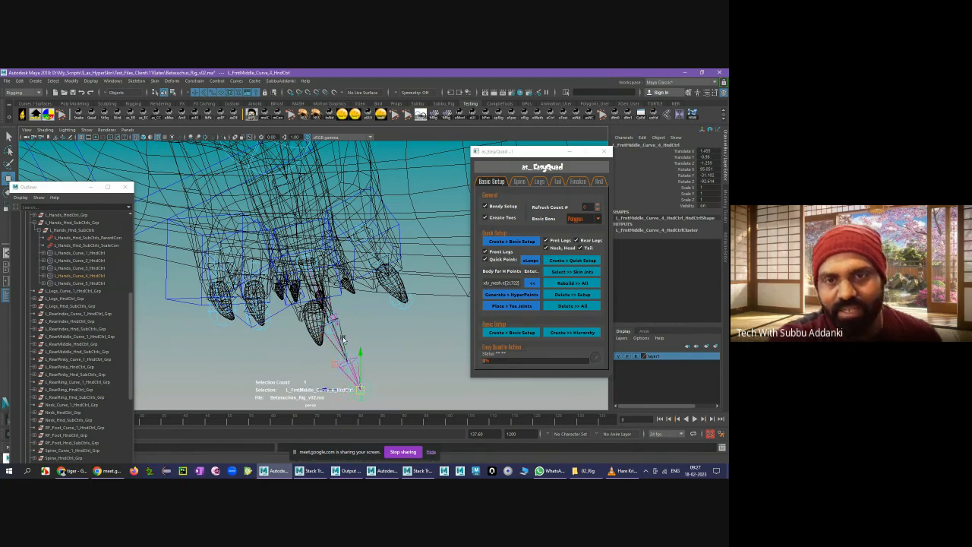
pyautogui.click(390, 334)
# - Undo the last change to the finger controls and select L_FrntMiddle_Curve_2_HndCtrl to inspect its place in the finger
pyautogui.keyDown('alt'); pyautogui.moveTo(388, 332); pyautogui.dragTo(344, 312); pyautogui.keyUp('alt')
pyautogui.hotkey('ctrl', 'z')
pyautogui.click(351, 326)
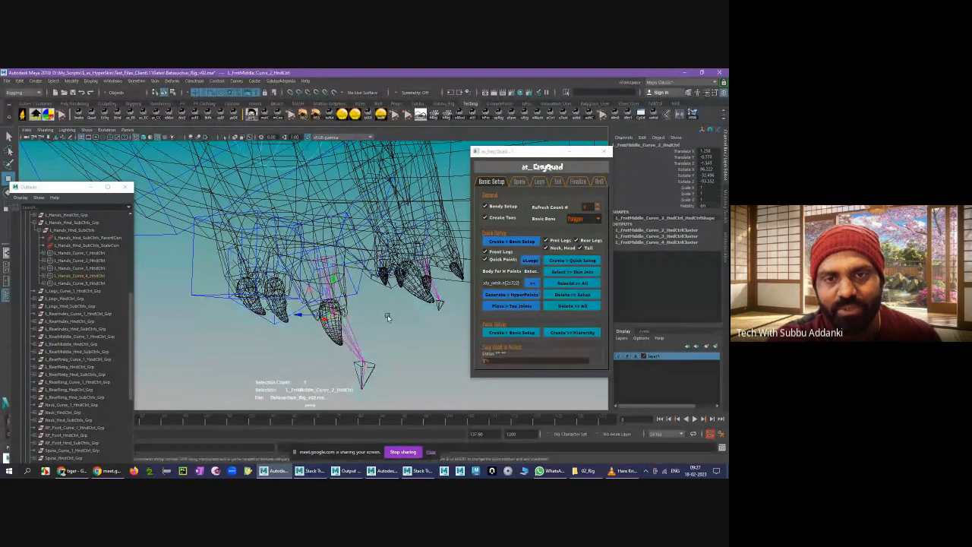
pyautogui.click(414, 310)
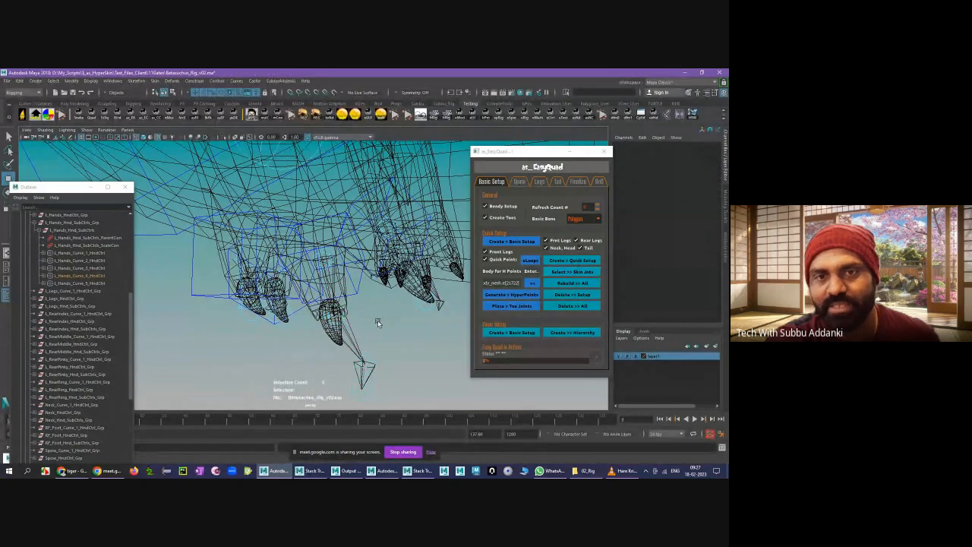
pyautogui.click(338, 319)
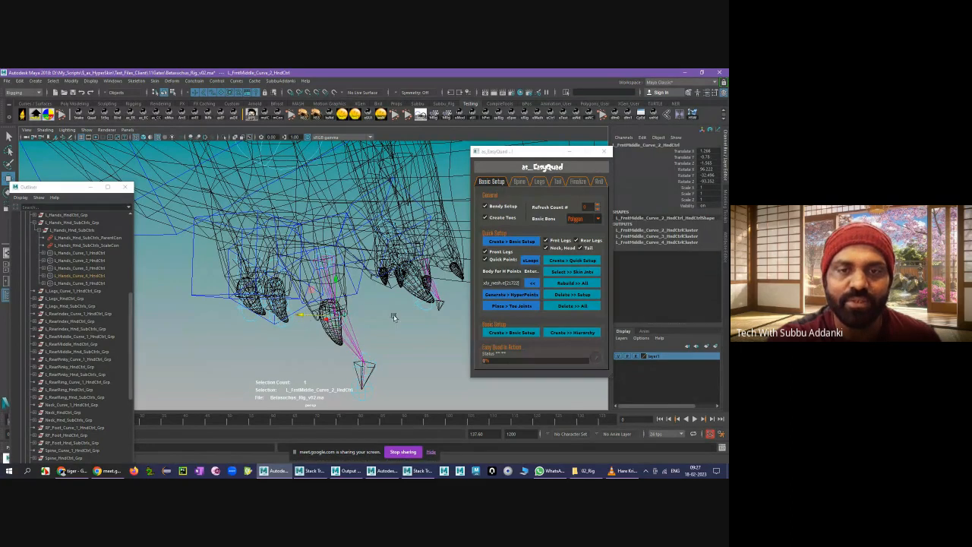
pyautogui.keyDown('alt'); pyautogui.moveTo(367, 305); pyautogui.dragTo(334, 355); pyautogui.keyUp('alt')
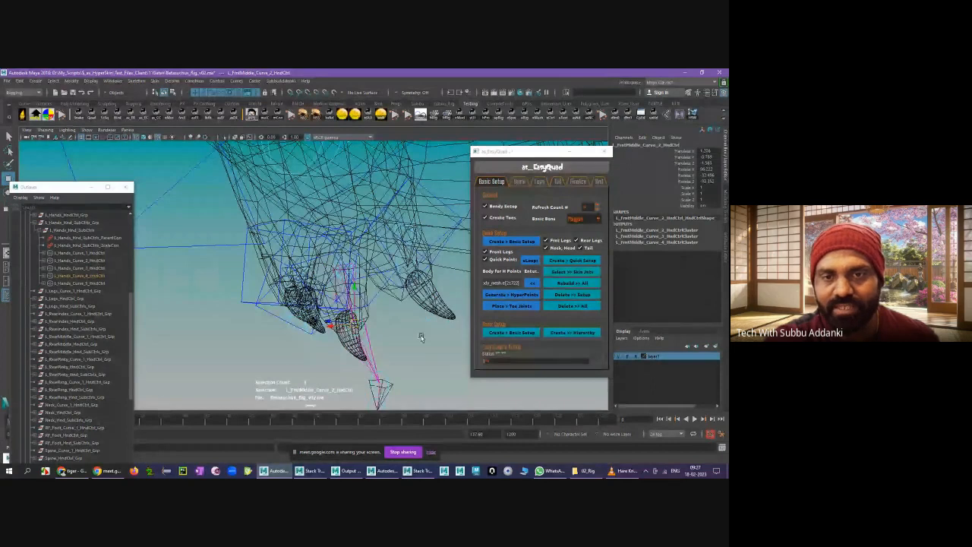
# - Select L_FrntMiddle_Curve_1_HndCtrl and examine its position at the base of the middle finger
pyautogui.click(393, 346)
pyautogui.keyDown('alt'); pyautogui.moveTo(393, 345); pyautogui.dragTo(296, 283); pyautogui.keyUp('alt')
pyautogui.click(300, 282)
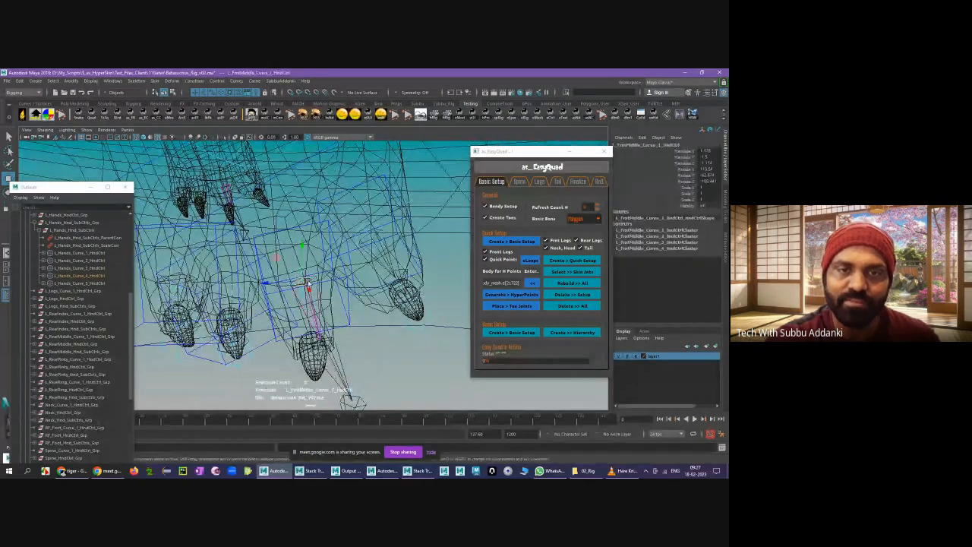
pyautogui.keyDown('alt'); pyautogui.moveTo(291, 295); pyautogui.dragTo(299, 291); pyautogui.keyUp('alt')
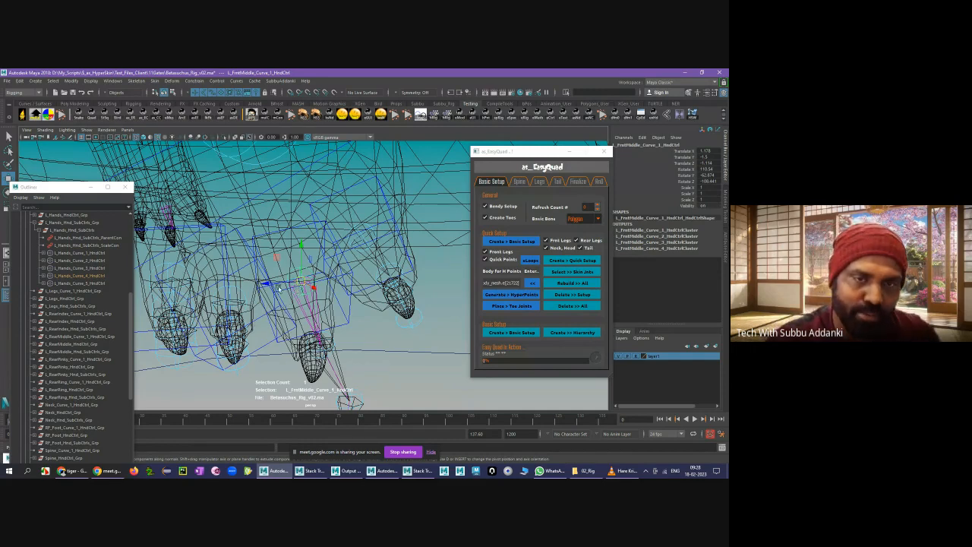
pyautogui.keyDown('alt'); pyautogui.moveTo(279, 289); pyautogui.dragTo(325, 309); pyautogui.keyUp('alt')
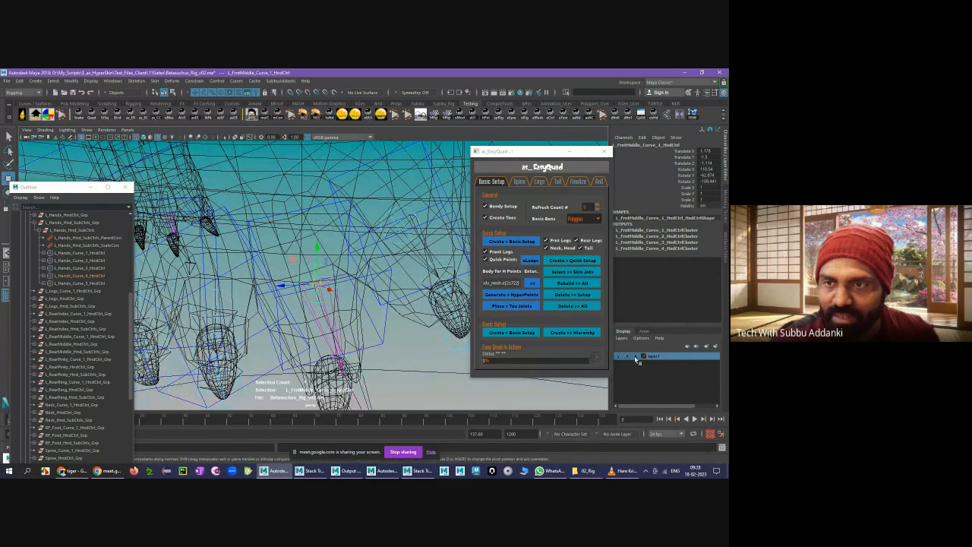
# - Select opposite Body_mesh vertices around the middle finger's base as a centring reference, and reposition L_FrntMiddle_Curve_1_HndCtrl inside the mesh
pyautogui.click(265, 334)
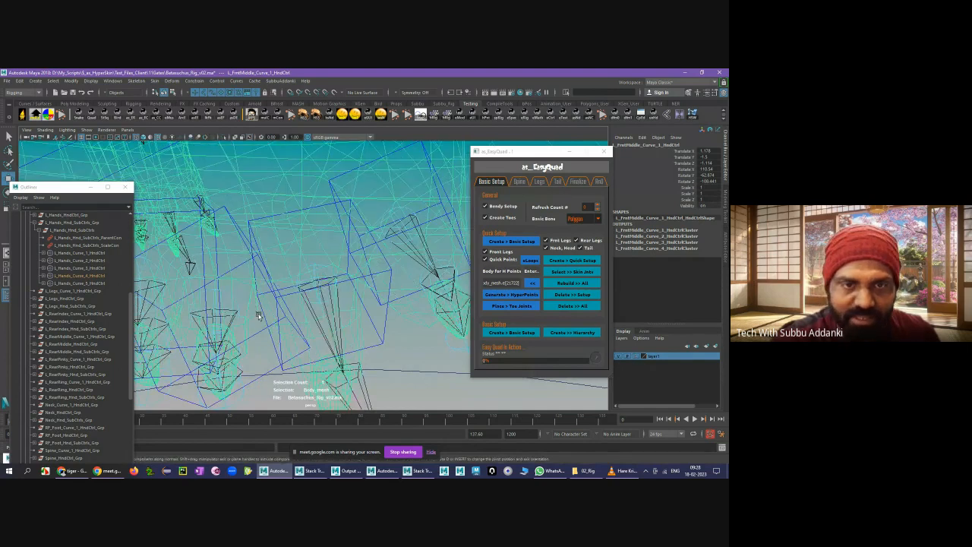
pyautogui.moveTo(257, 271); pyautogui.dragTo(258, 316, button='right')
pyautogui.click(252, 317)
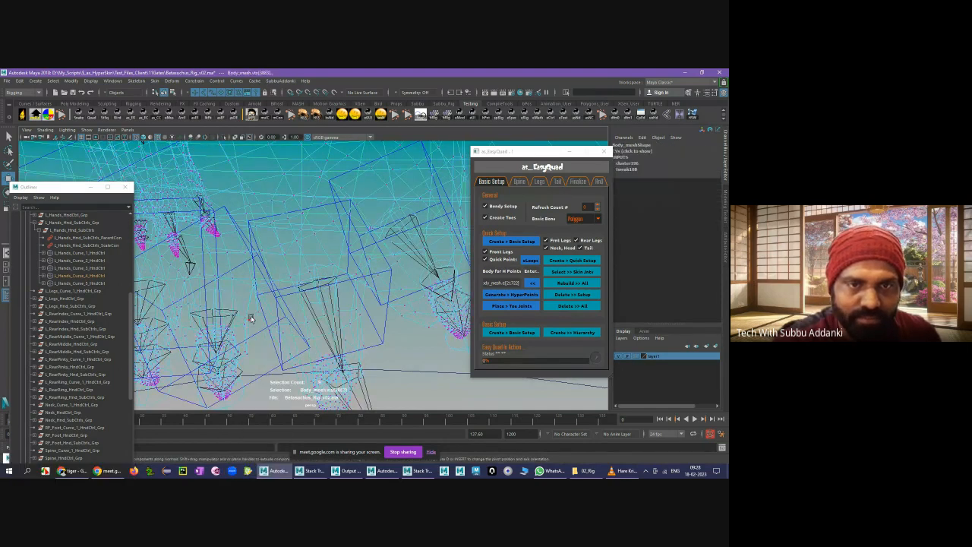
pyautogui.press('w')
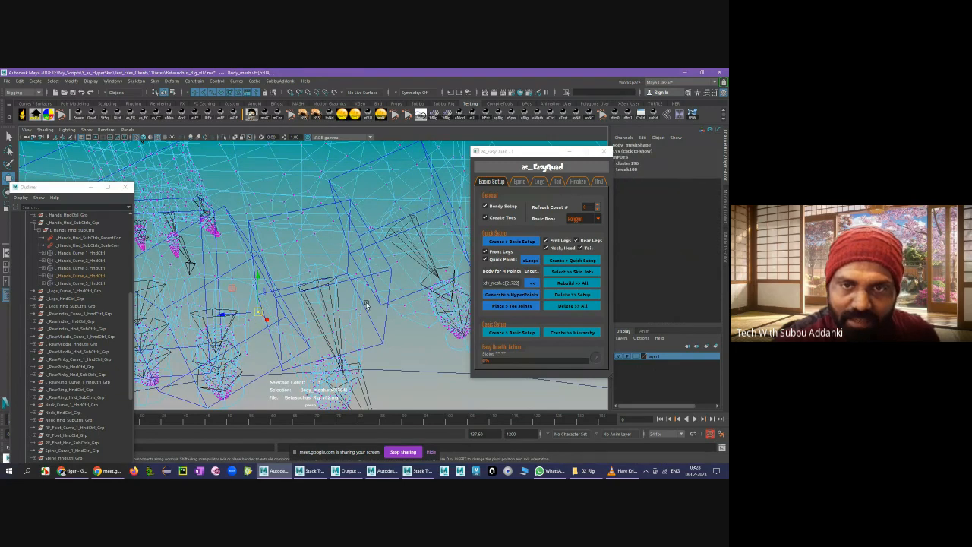
pyautogui.keyDown('alt'); pyautogui.moveTo(366, 302); pyautogui.dragTo(378, 311); pyautogui.keyUp('alt')
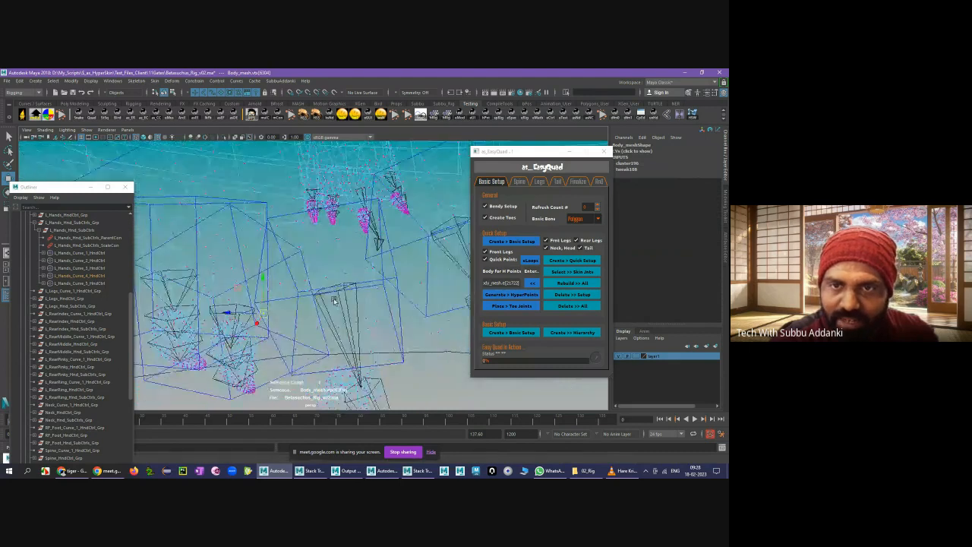
pyautogui.keyDown('shift'); pyautogui.click(378, 289); pyautogui.keyUp('shift')
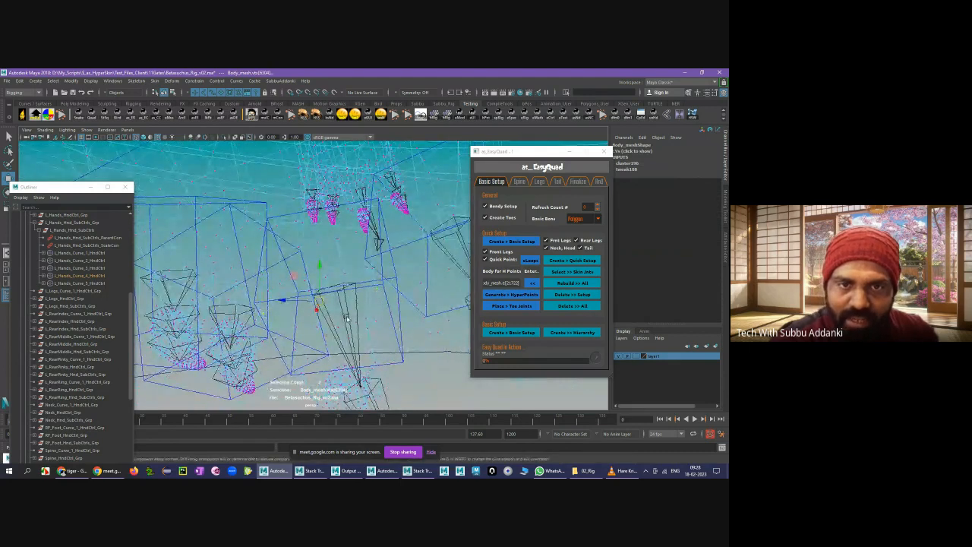
pyautogui.keyDown('alt'); pyautogui.moveTo(276, 315); pyautogui.dragTo(268, 315); pyautogui.keyUp('alt')
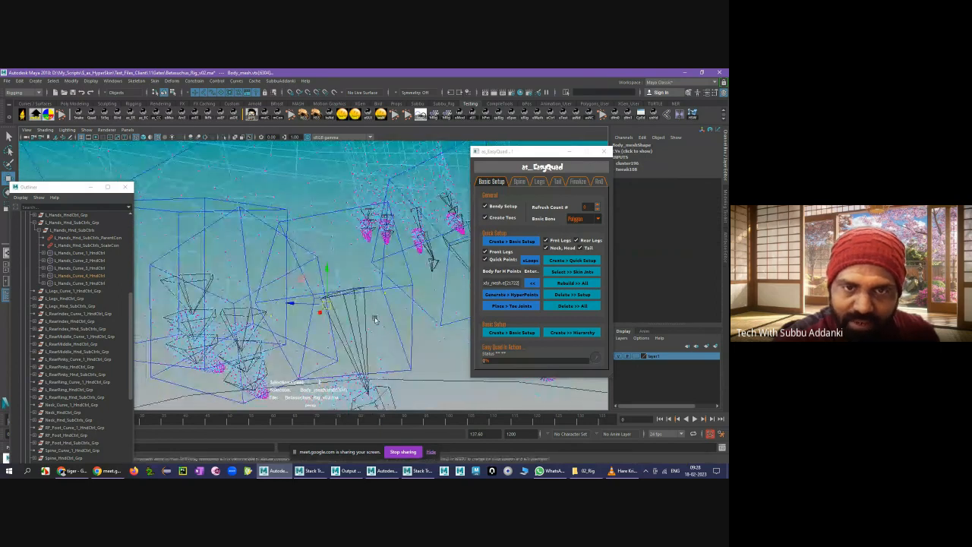
pyautogui.keyDown('alt'); pyautogui.moveTo(332, 310); pyautogui.dragTo(318, 307); pyautogui.keyUp('alt')
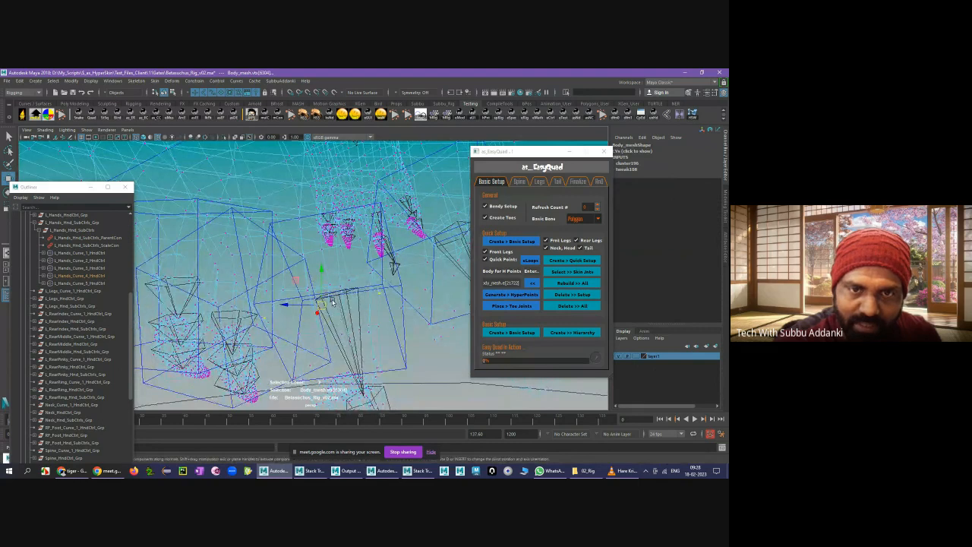
pyautogui.click(338, 298)
pyautogui.moveTo(337, 297); pyautogui.dragTo(307, 281)
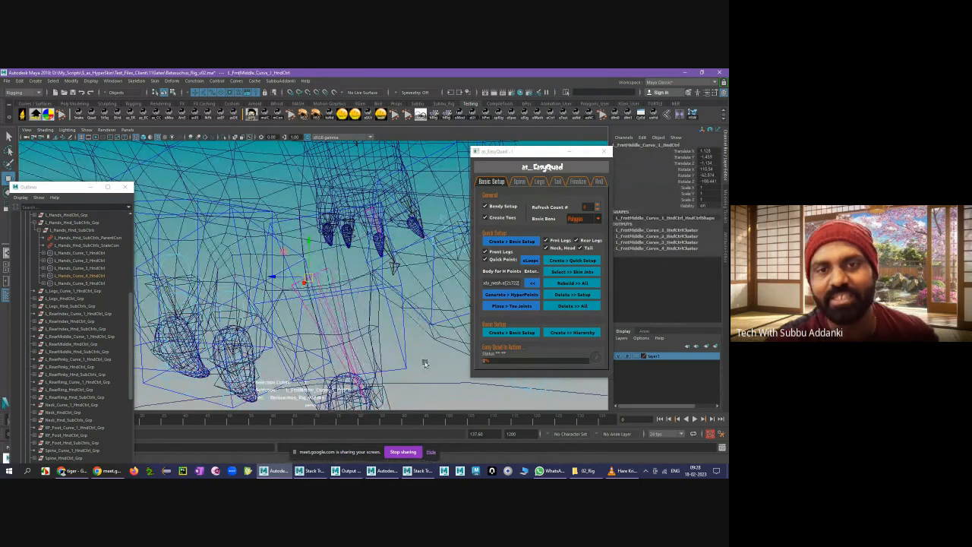
# - Check the middle finger's base again by picking Body_mesh vertices around L_FrntMiddle_Curve_1_HndCtrl
pyautogui.keyDown('alt'); pyautogui.moveTo(424, 362); pyautogui.dragTo(240, 327); pyautogui.keyUp('alt')
pyautogui.click(242, 325)
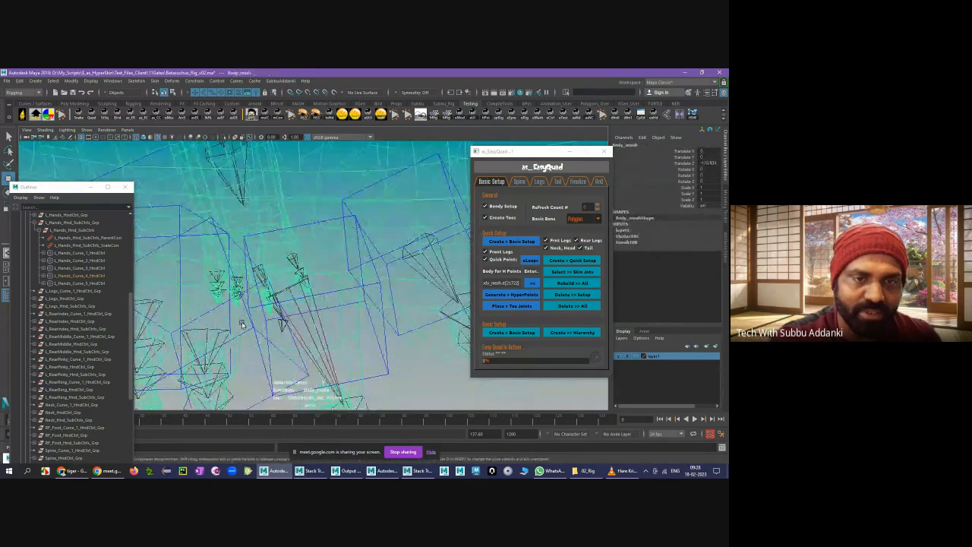
pyautogui.moveTo(242, 324); pyautogui.dragTo(217, 323, button='right')
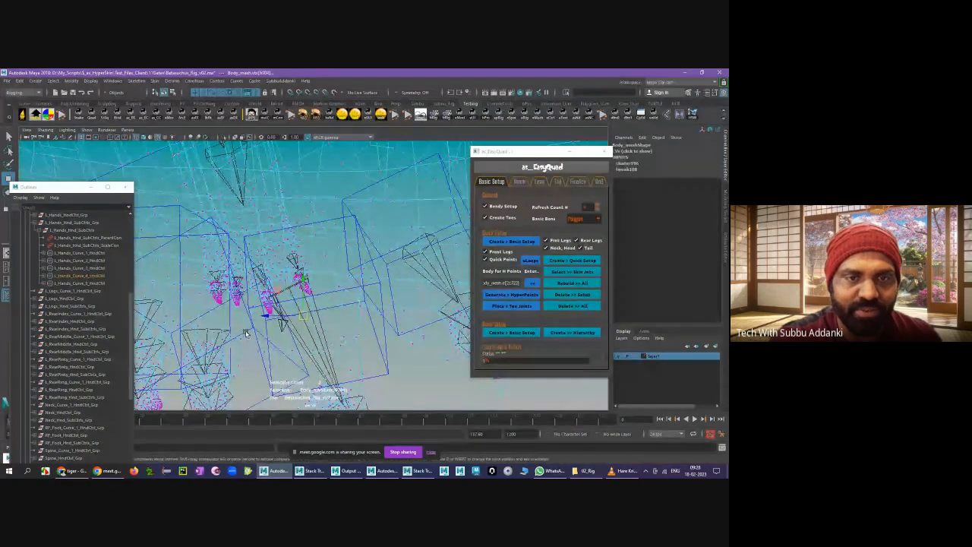
pyautogui.keyDown('alt'); pyautogui.moveTo(372, 326); pyautogui.dragTo(337, 326); pyautogui.keyUp('alt')
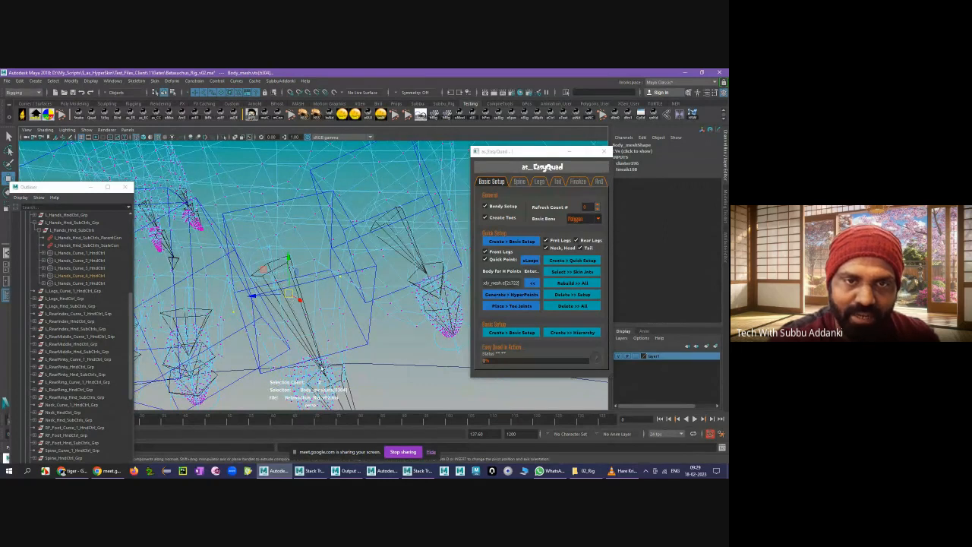
pyautogui.click(270, 277)
pyautogui.click(274, 263)
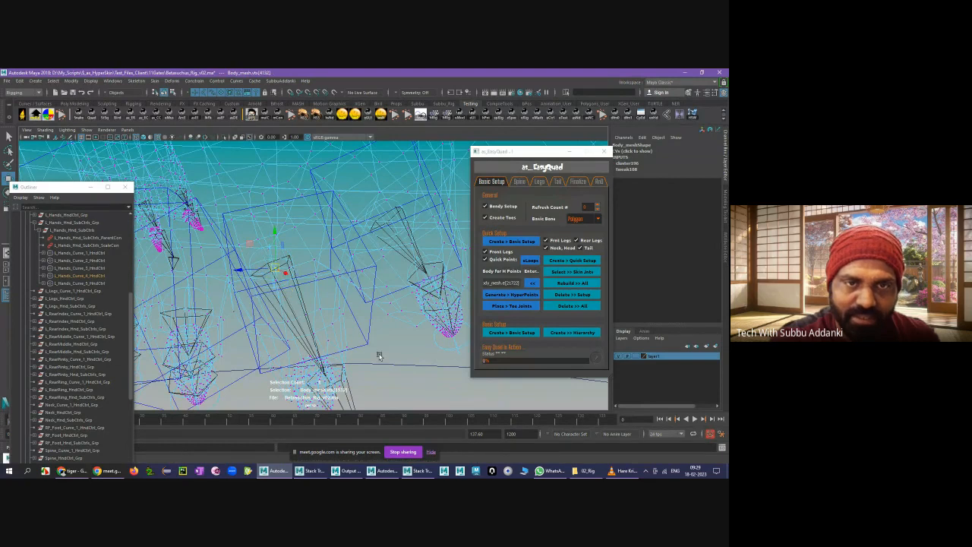
# - Return Body_mesh to object mode and fine-tune L_FrntMiddle_Curve_1_HndCtrl at the base of the middle finger
pyautogui.rightClick(317, 259)
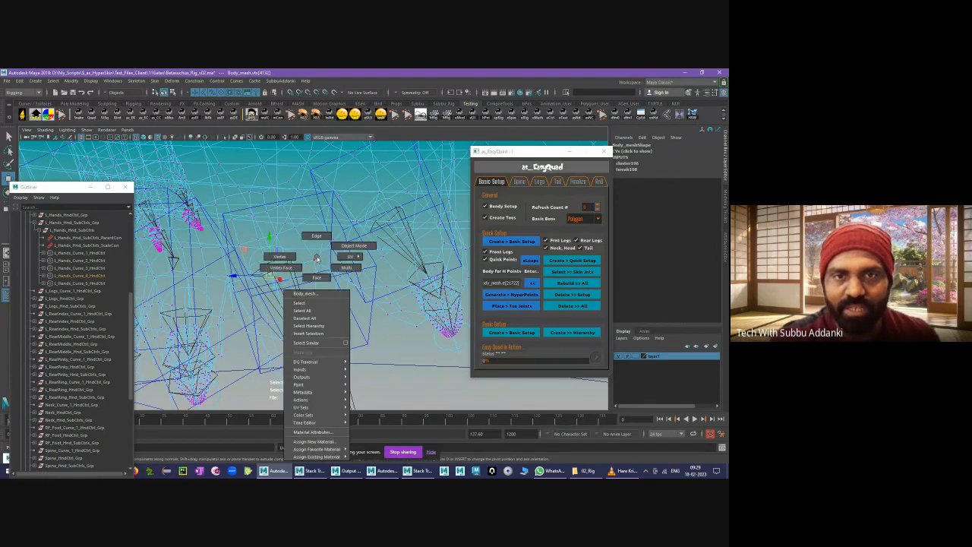
pyautogui.moveTo(316, 259); pyautogui.dragTo(353, 246, button='right')
pyautogui.click(336, 331)
pyautogui.keyDown('alt'); pyautogui.moveTo(336, 331); pyautogui.dragTo(296, 298); pyautogui.keyUp('alt')
pyautogui.click(329, 301)
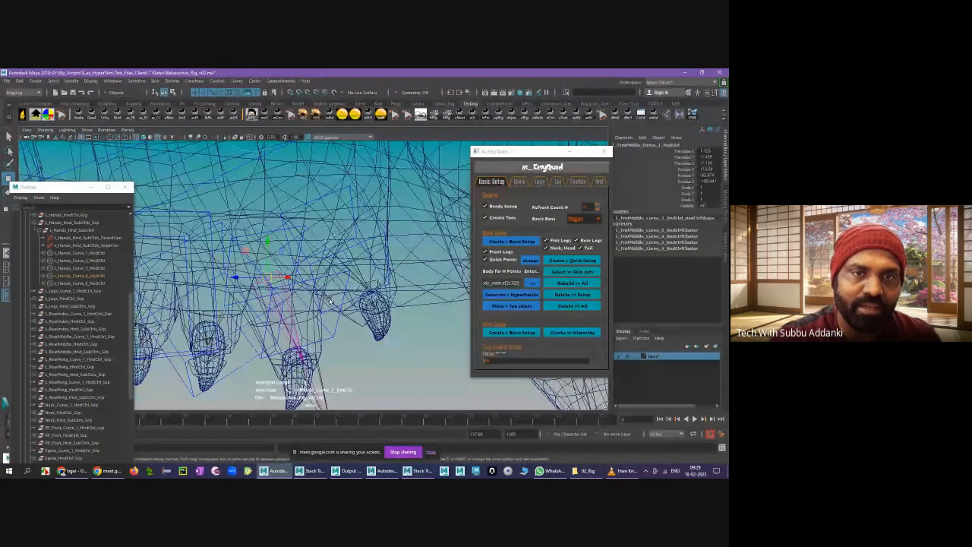
pyautogui.keyDown('alt'); pyautogui.moveTo(329, 301); pyautogui.dragTo(264, 279); pyautogui.keyUp('alt')
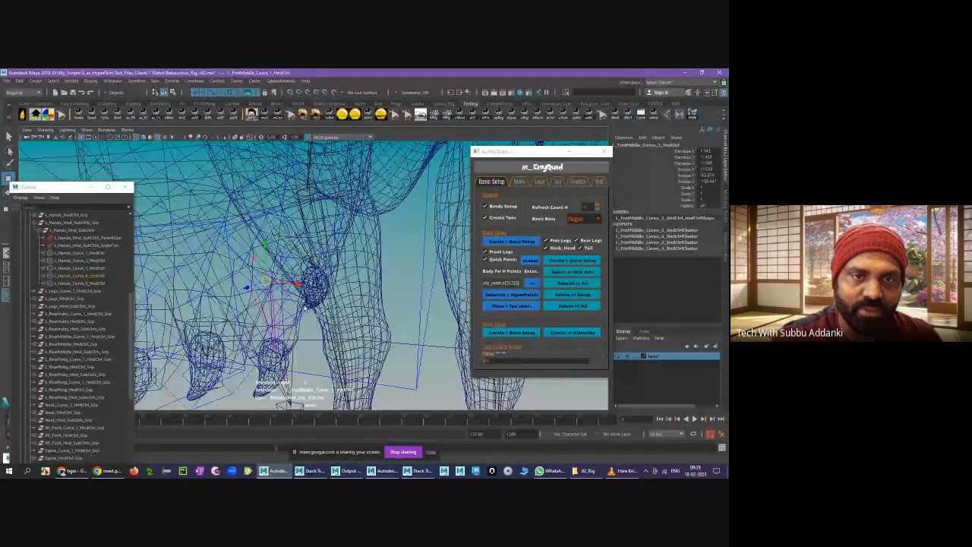
pyautogui.keyDown('alt'); pyautogui.moveTo(294, 313); pyautogui.dragTo(313, 258); pyautogui.keyUp('alt')
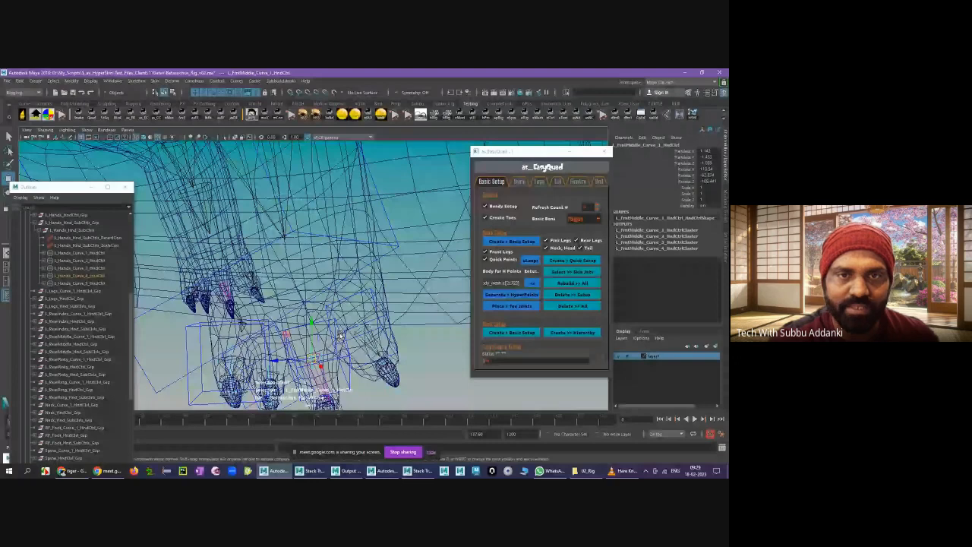
pyautogui.keyDown('alt'); pyautogui.moveTo(341, 334); pyautogui.dragTo(263, 248); pyautogui.keyUp('alt')
# - Select L_Hands_Curve_5_HndCtrl inside the hand and display the model in smooth shading
pyautogui.click(293, 232)
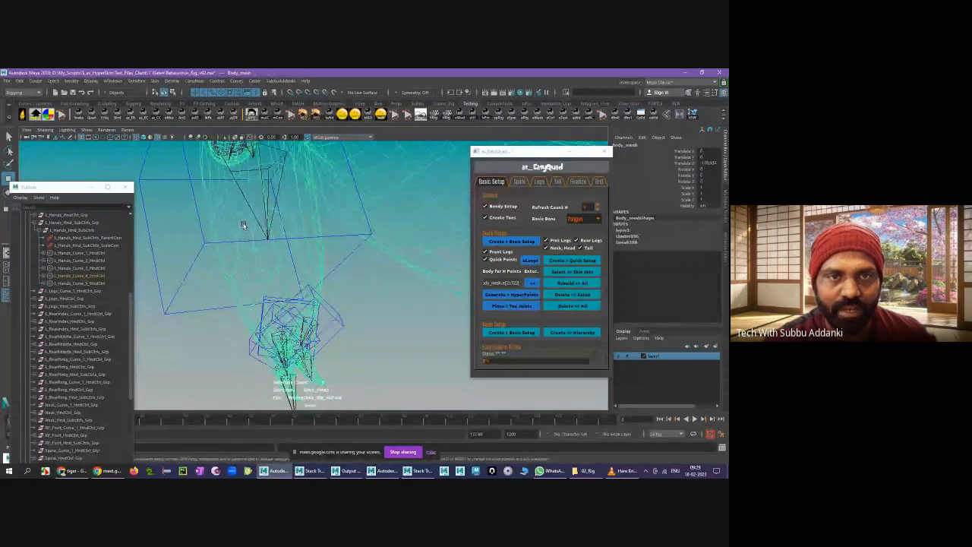
pyautogui.click(243, 226)
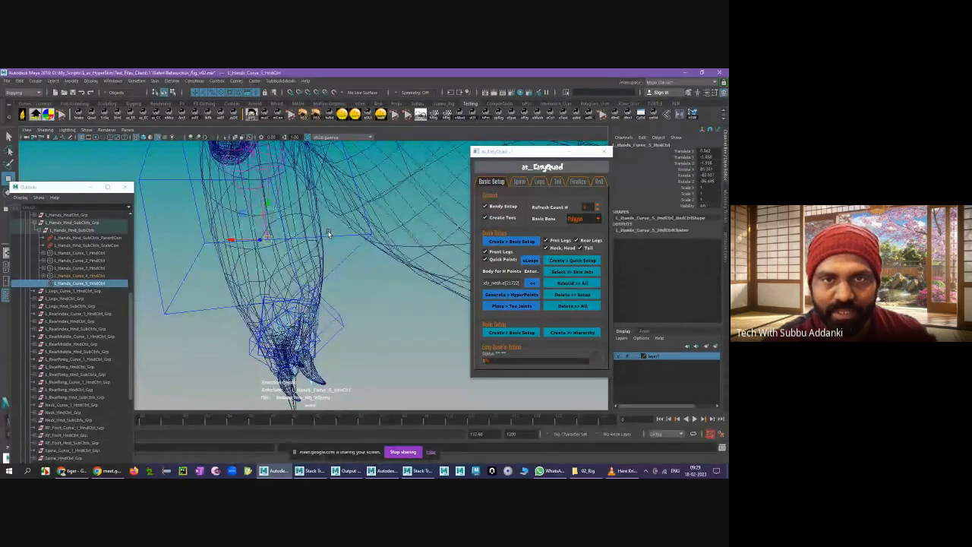
pyautogui.moveTo(328, 232)
pyautogui.keyDown('alt'); pyautogui.mouseDown()
pyautogui.moveTo(308, 275)
pyautogui.moveTo(286, 275)
pyautogui.moveTo(335, 256)
pyautogui.mouseUp(); pyautogui.keyUp('alt')
pyautogui.press('5')
pyautogui.press('4')
pyautogui.press('5')
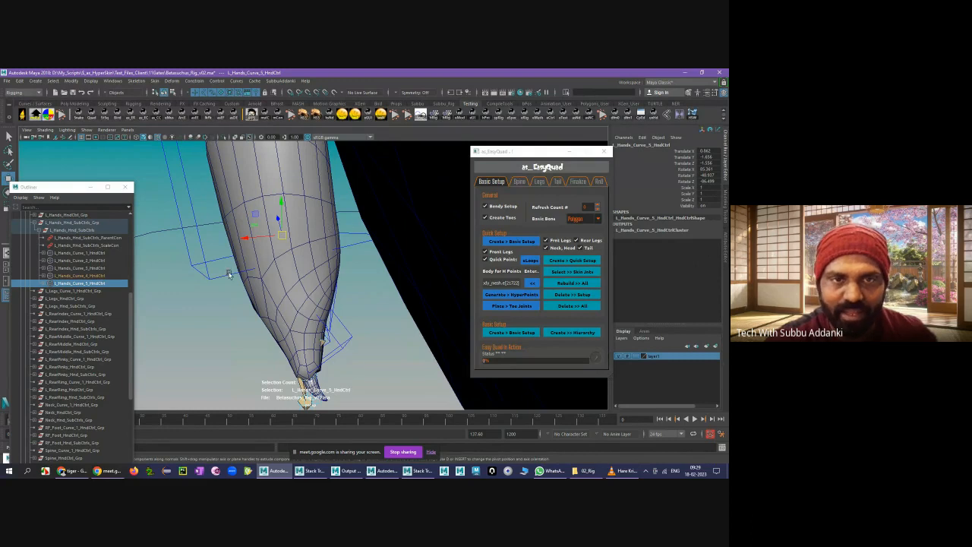
# - Examine L_Hands_Curve_5_HndCtrl's place in the hand from the side and front, and highlight its Translate X, Y and Z channels
pyautogui.keyDown('alt'); pyautogui.moveTo(288, 254); pyautogui.dragTo(293, 322); pyautogui.keyUp('alt')
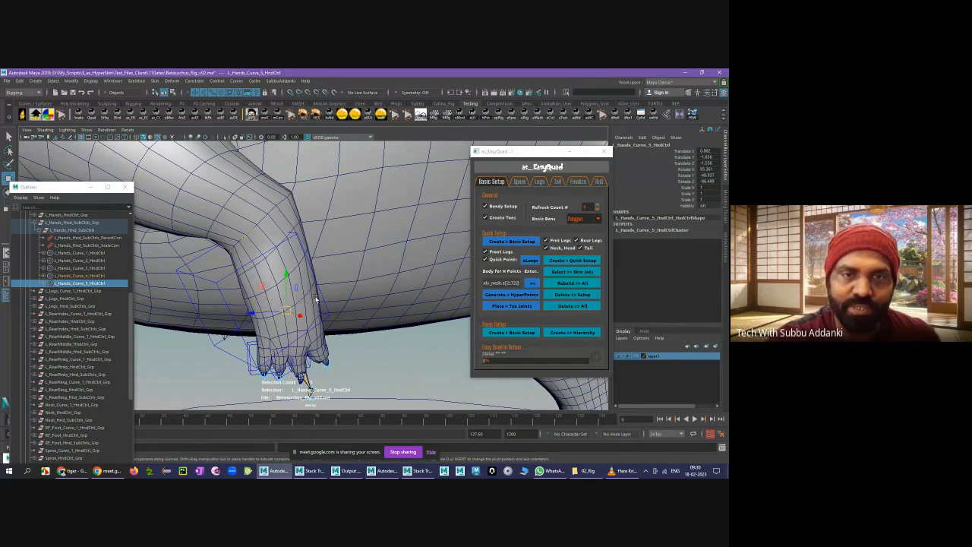
pyautogui.keyDown('alt'); pyautogui.moveTo(418, 337); pyautogui.dragTo(330, 269); pyautogui.keyUp('alt')
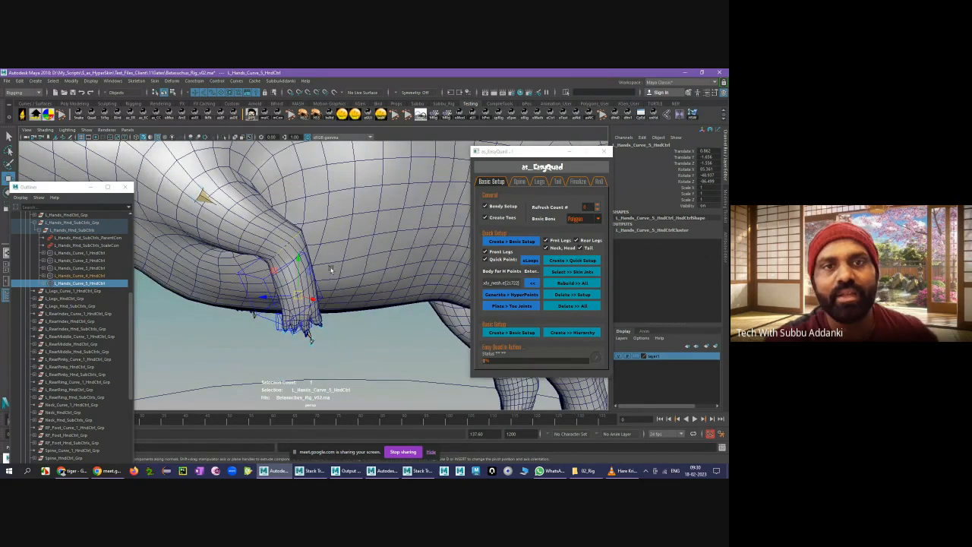
pyautogui.keyDown('alt'); pyautogui.moveTo(330, 269); pyautogui.dragTo(385, 300, button='right'); pyautogui.keyUp('alt')
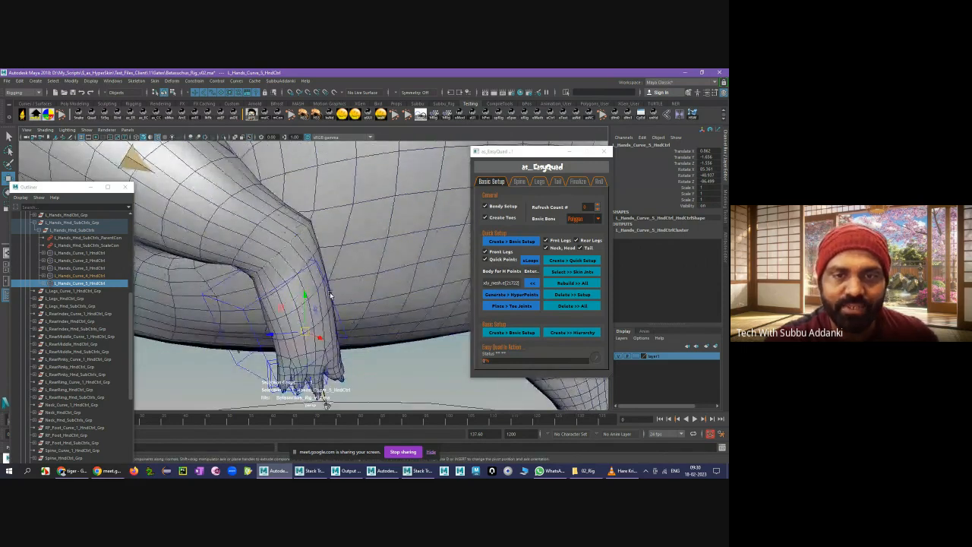
pyautogui.moveTo(344, 328)
pyautogui.keyDown('alt'); pyautogui.mouseDown()
pyautogui.moveTo(359, 356)
pyautogui.moveTo(359, 295)
pyautogui.moveTo(305, 316)
pyautogui.moveTo(299, 307)
pyautogui.moveTo(373, 293)
pyautogui.moveTo(352, 269)
pyautogui.moveTo(376, 296)
pyautogui.moveTo(384, 335)
pyautogui.moveTo(320, 341)
pyautogui.moveTo(341, 363)
pyautogui.moveTo(378, 325)
pyautogui.moveTo(243, 337)
pyautogui.moveTo(329, 340)
pyautogui.mouseUp(); pyautogui.keyUp('alt')
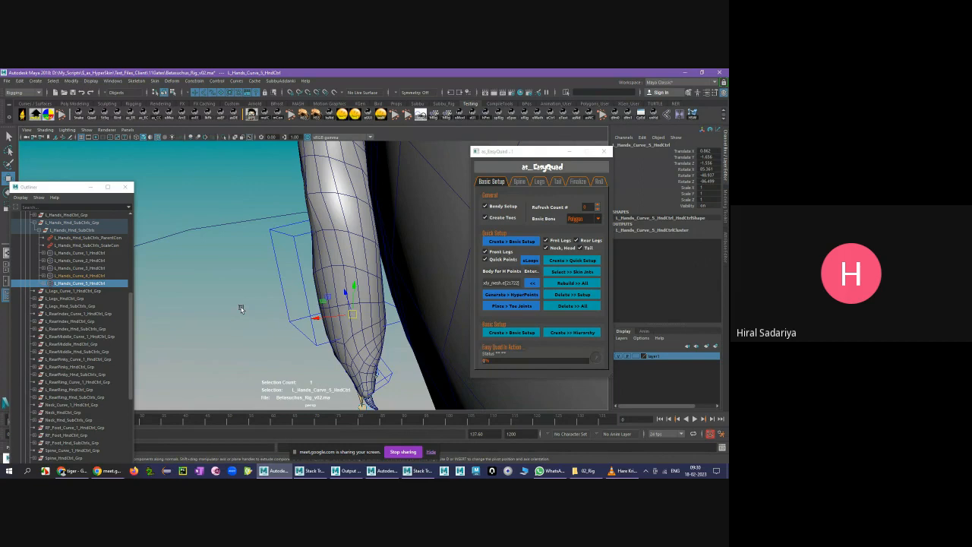
pyautogui.scroll(-6, 377, 289)
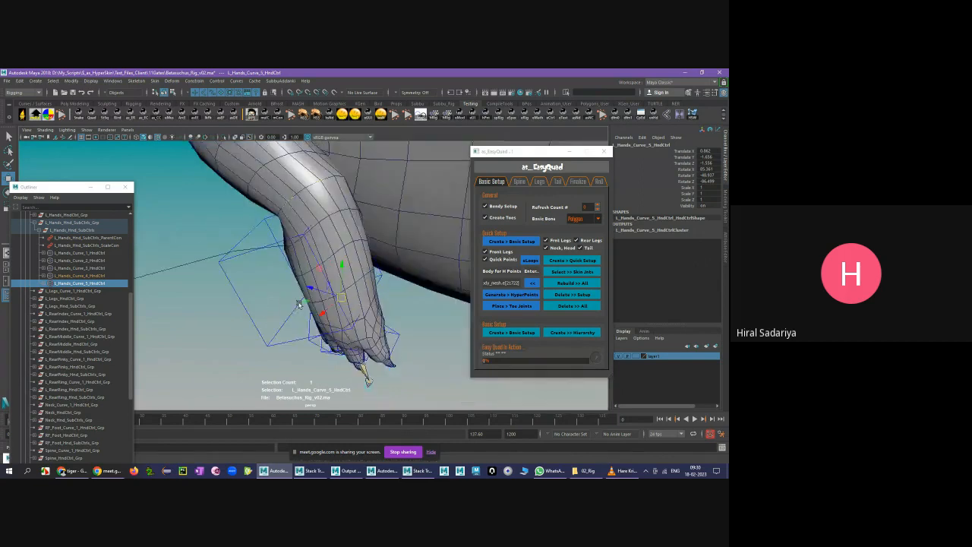
pyautogui.keyDown('alt'); pyautogui.moveTo(377, 289); pyautogui.dragTo(334, 289); pyautogui.keyUp('alt')
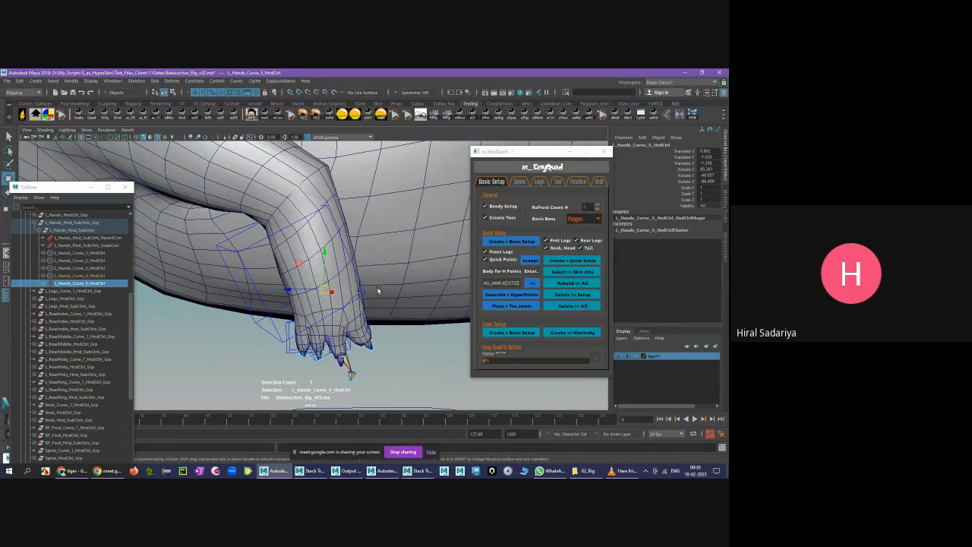
pyautogui.keyDown('alt'); pyautogui.moveTo(419, 322); pyautogui.dragTo(342, 311); pyautogui.keyUp('alt')
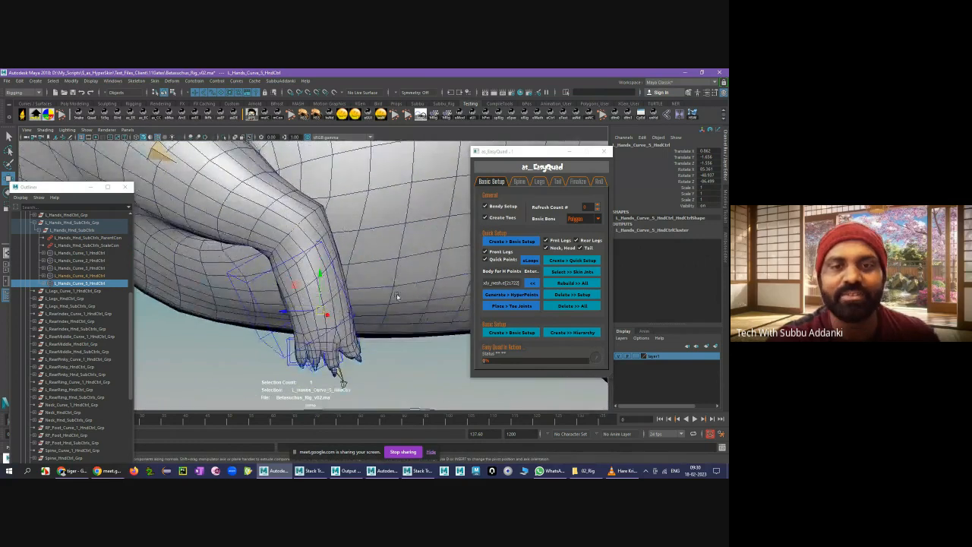
pyautogui.moveTo(397, 295)
pyautogui.keyDown('alt'); pyautogui.mouseDown()
pyautogui.moveTo(392, 279)
pyautogui.moveTo(301, 302)
pyautogui.moveTo(394, 290)
pyautogui.moveTo(369, 271)
pyautogui.moveTo(408, 303)
pyautogui.mouseUp(); pyautogui.keyUp('alt')
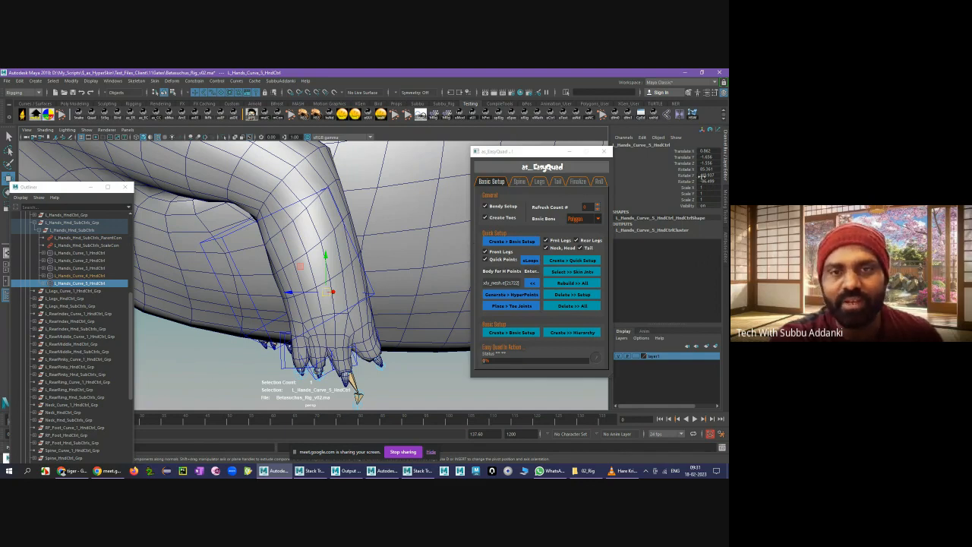
pyautogui.moveTo(687, 151); pyautogui.dragTo(684, 164)
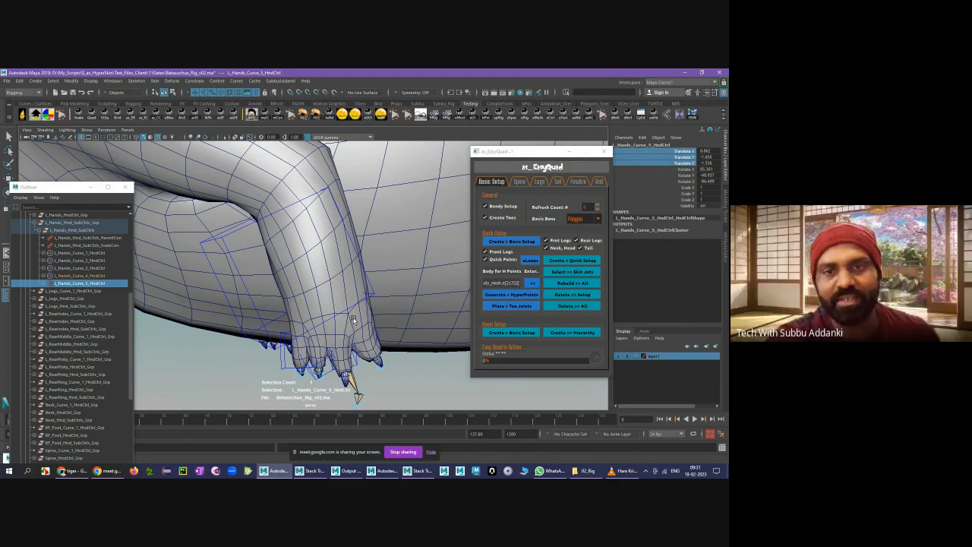
pyautogui.click(409, 363)
# - Examine the shaded front arm and hand from the side and front, and compare them with the whole Betasuchus body
pyautogui.keyDown('alt'); pyautogui.moveTo(409, 366); pyautogui.dragTo(358, 315); pyautogui.keyUp('alt')
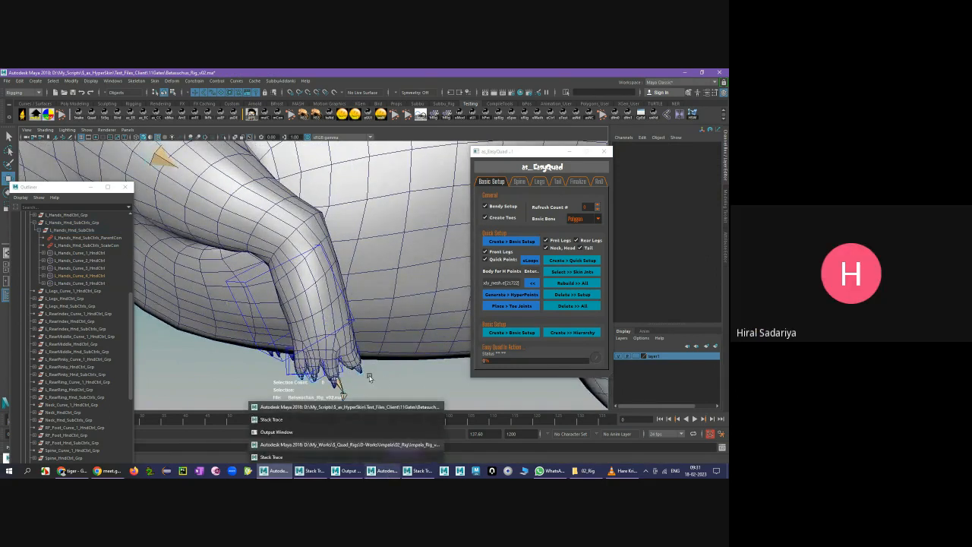
pyautogui.keyDown('alt'); pyautogui.moveTo(373, 314); pyautogui.dragTo(372, 315); pyautogui.keyUp('alt')
pyautogui.scroll(-5, 373, 315)
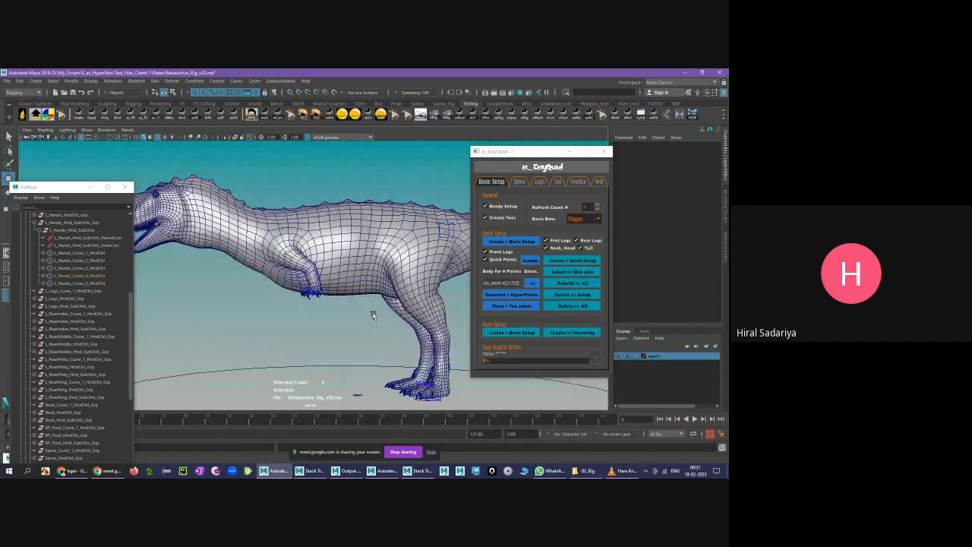
pyautogui.scroll(5, 373, 314)
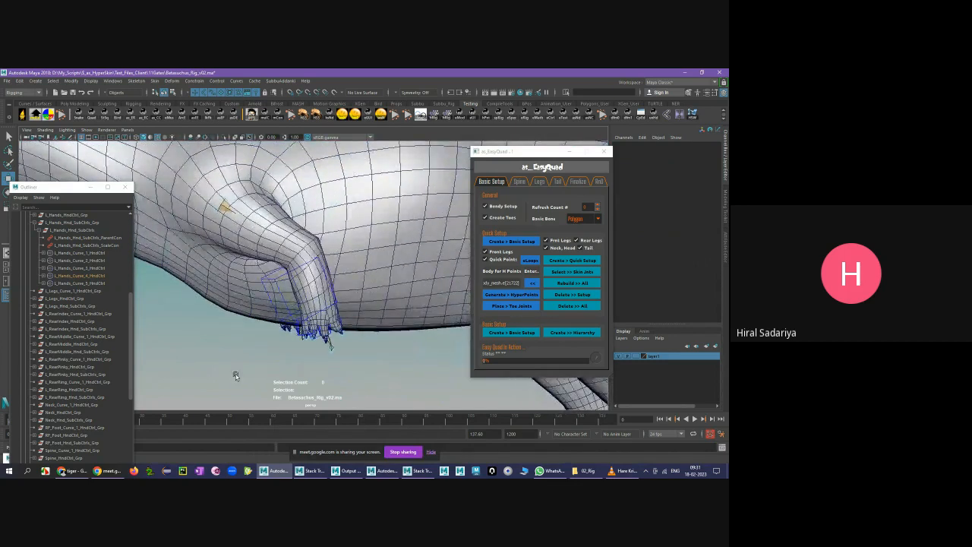
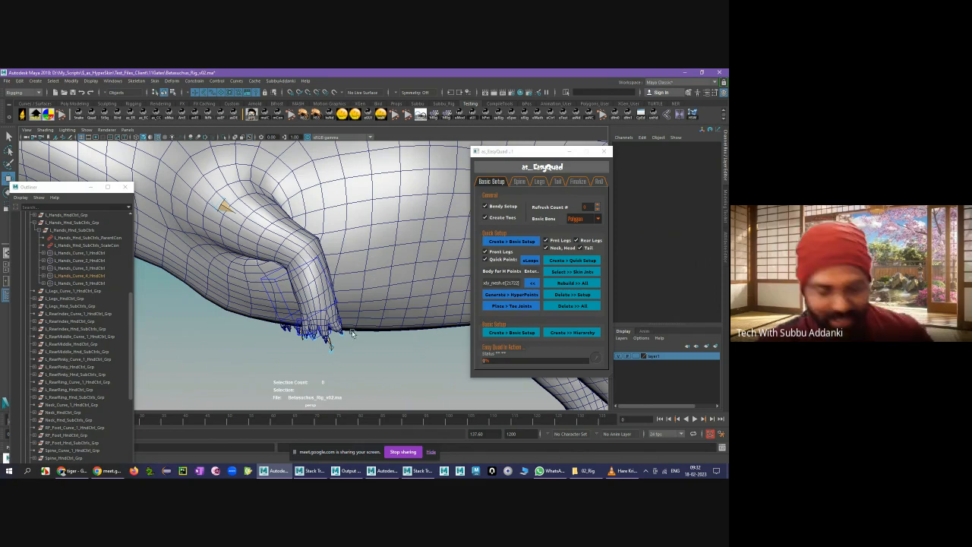
pyautogui.keyDown('alt'); pyautogui.moveTo(358, 299); pyautogui.dragTo(276, 341); pyautogui.keyUp('alt')
pyautogui.keyDown('alt'); pyautogui.moveTo(372, 311); pyautogui.dragTo(331, 313); pyautogui.keyUp('alt')
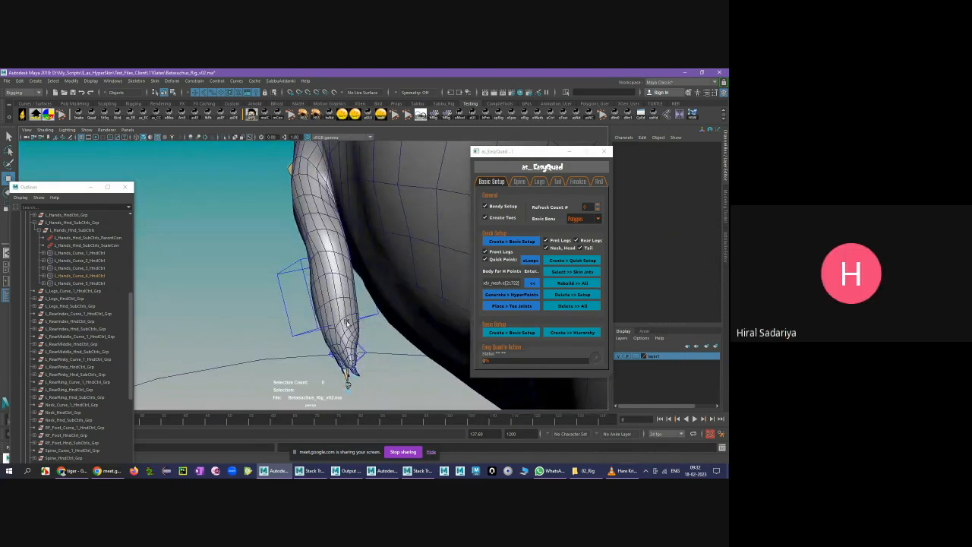
pyautogui.keyDown('alt'); pyautogui.moveTo(348, 323); pyautogui.dragTo(346, 272); pyautogui.keyUp('alt')
pyautogui.scroll(4, 353, 328)
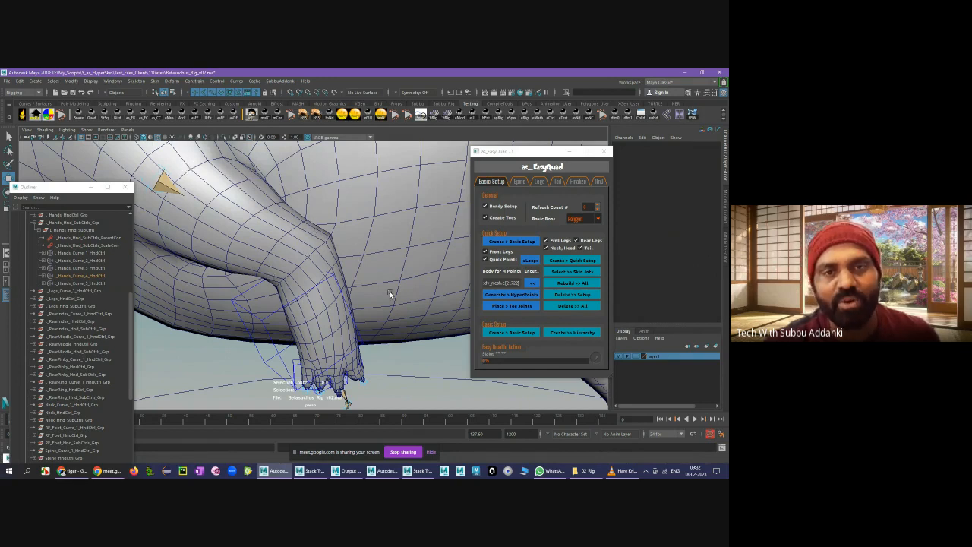
pyautogui.keyDown('alt'); pyautogui.moveTo(389, 291); pyautogui.dragTo(345, 259); pyautogui.keyUp('alt')
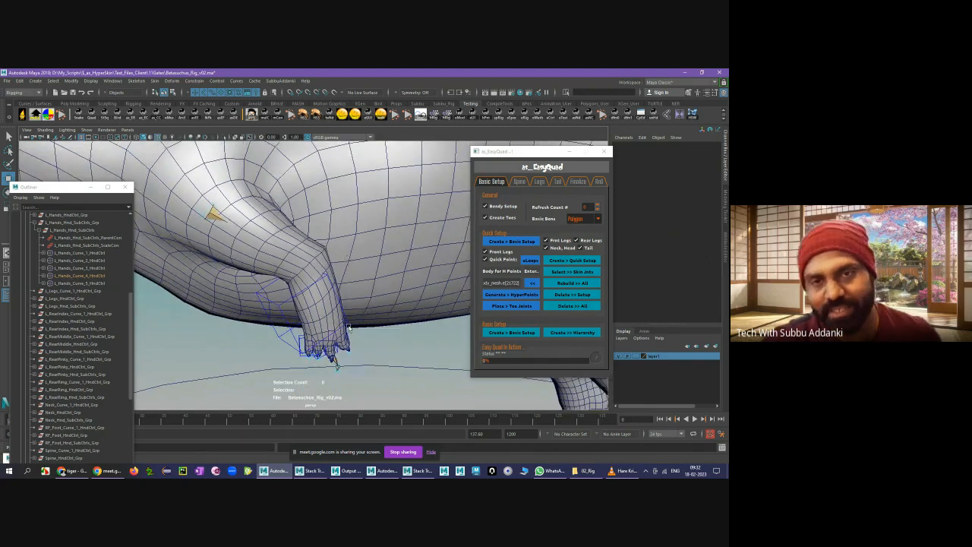
# - Examine the Betasuchus's front arm from the side and compare it with the whole body and rear legs
pyautogui.keyDown('alt'); pyautogui.moveTo(400, 329); pyautogui.dragTo(335, 282); pyautogui.keyUp('alt')
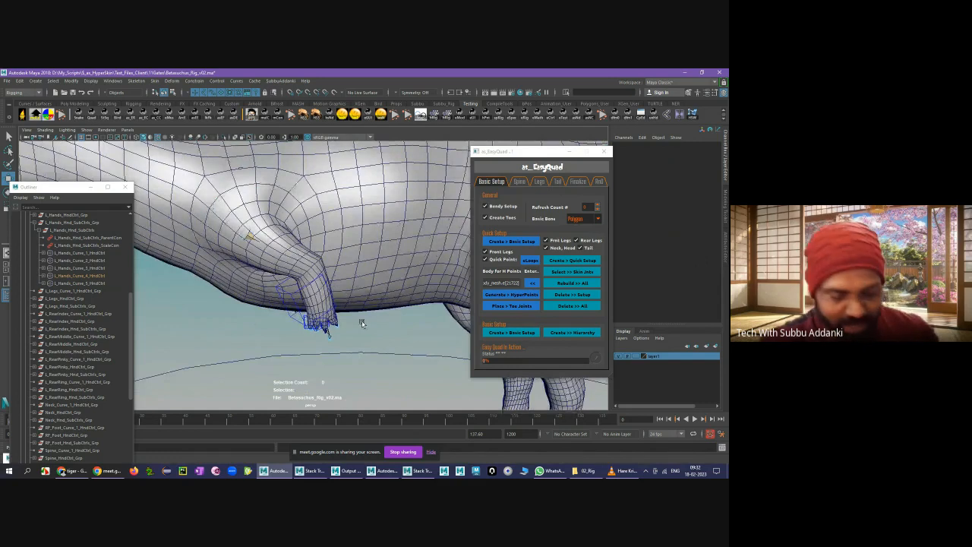
pyautogui.keyDown('alt'); pyautogui.moveTo(413, 368); pyautogui.dragTo(351, 384, button='right'); pyautogui.keyUp('alt')
pyautogui.keyDown('alt'); pyautogui.moveTo(352, 384); pyautogui.dragTo(341, 381, button='middle'); pyautogui.keyUp('alt')
pyautogui.keyDown('alt'); pyautogui.moveTo(341, 380); pyautogui.dragTo(382, 352, button='right'); pyautogui.keyUp('alt')
pyautogui.keyDown('alt'); pyautogui.moveTo(382, 351); pyautogui.dragTo(371, 347); pyautogui.keyUp('alt')
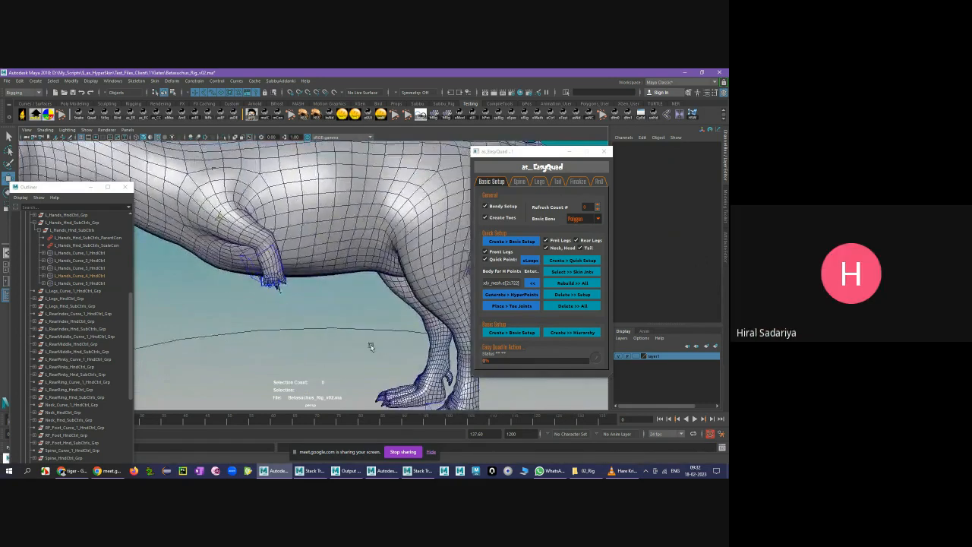
pyautogui.keyDown('alt'); pyautogui.moveTo(370, 347); pyautogui.dragTo(326, 299, button='right'); pyautogui.keyUp('alt')
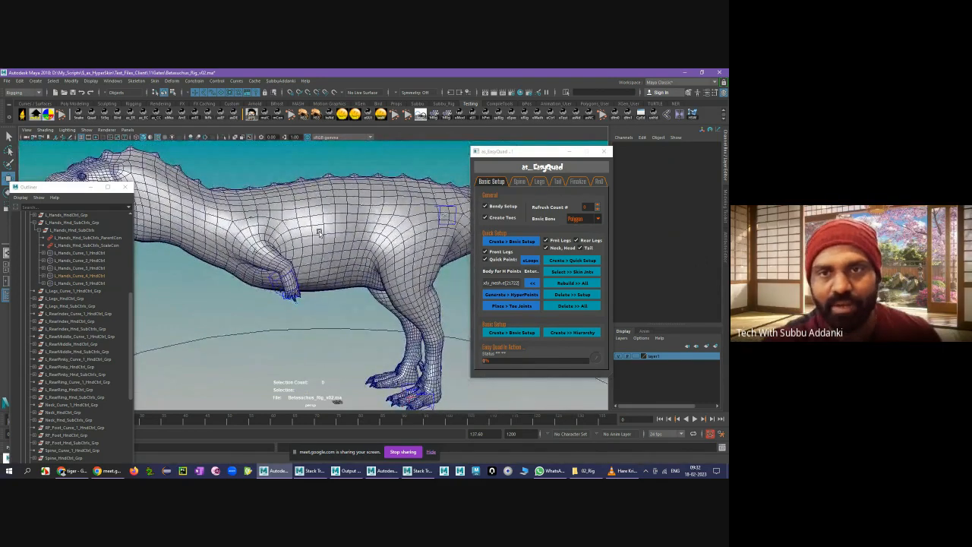
pyautogui.press('q')
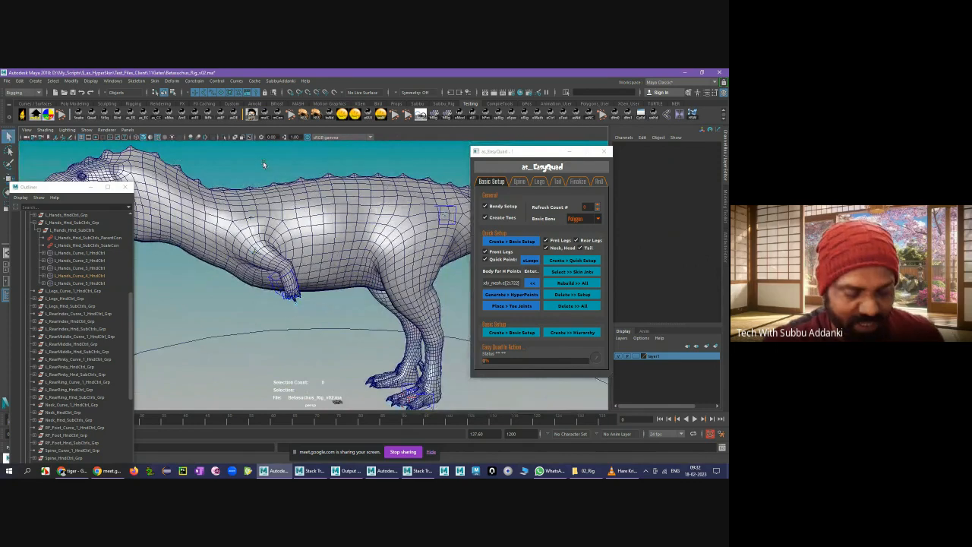
# - Replace the Betasuchus scene with the recently used impala rig scene Impala_Rig_v11.ma
pyautogui.click(385, 470)
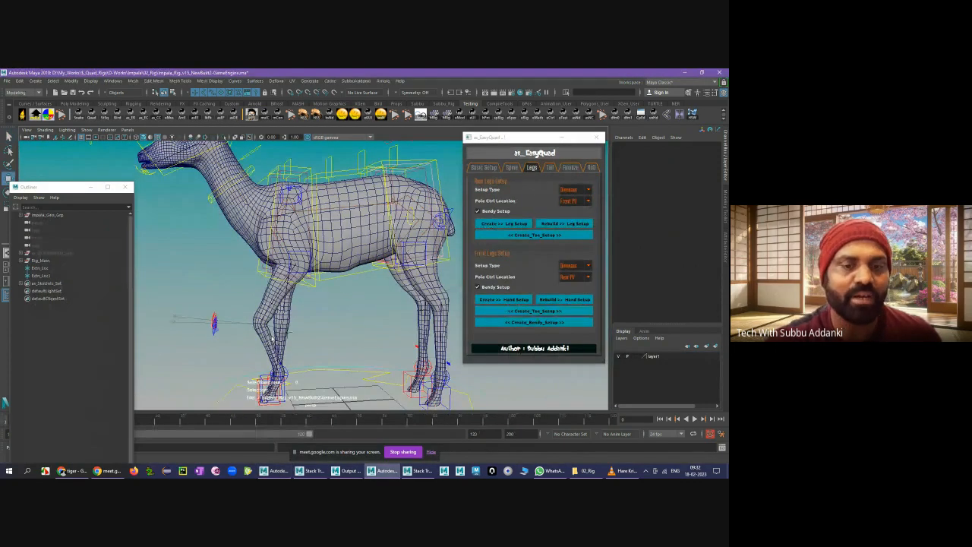
pyautogui.click(274, 470)
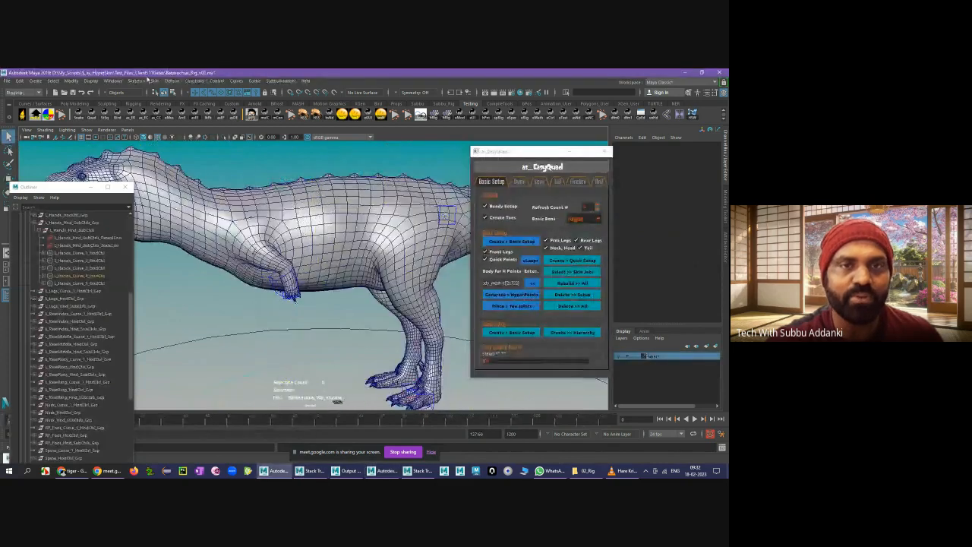
pyautogui.click(6, 80)
pyautogui.moveTo(27, 301)
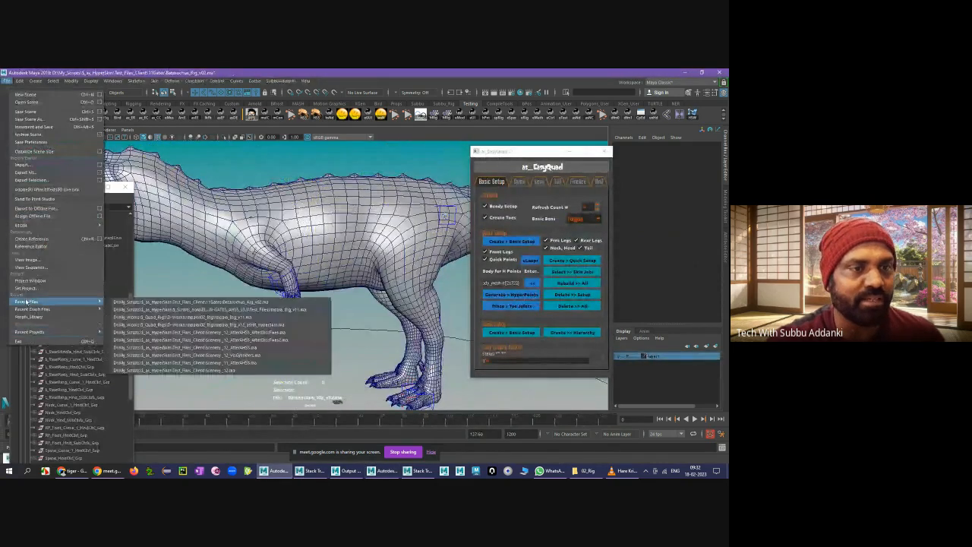
pyautogui.click(262, 310)
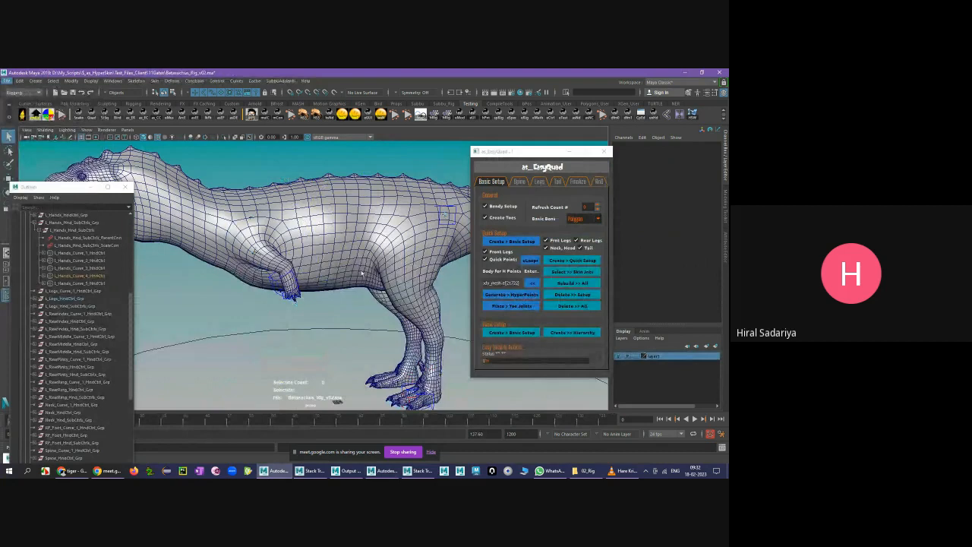
pyautogui.click(362, 274)
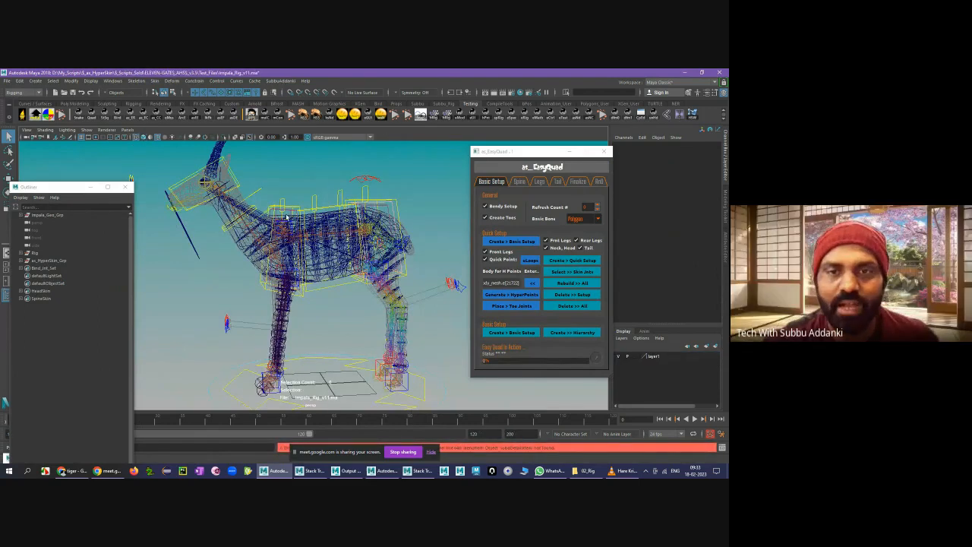
pyautogui.keyDown('alt'); pyautogui.moveTo(294, 205); pyautogui.dragTo(294, 207); pyautogui.keyUp('alt')
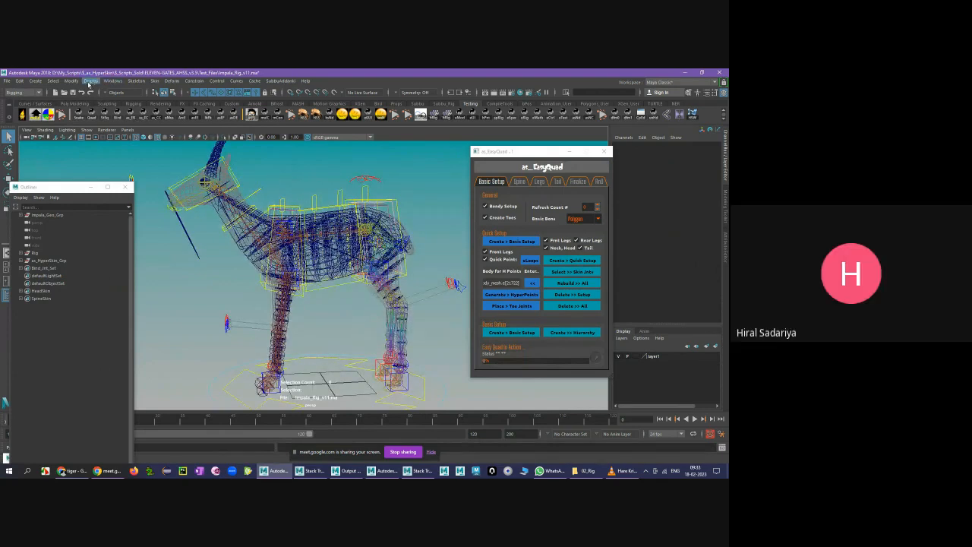
pyautogui.click(136, 80)
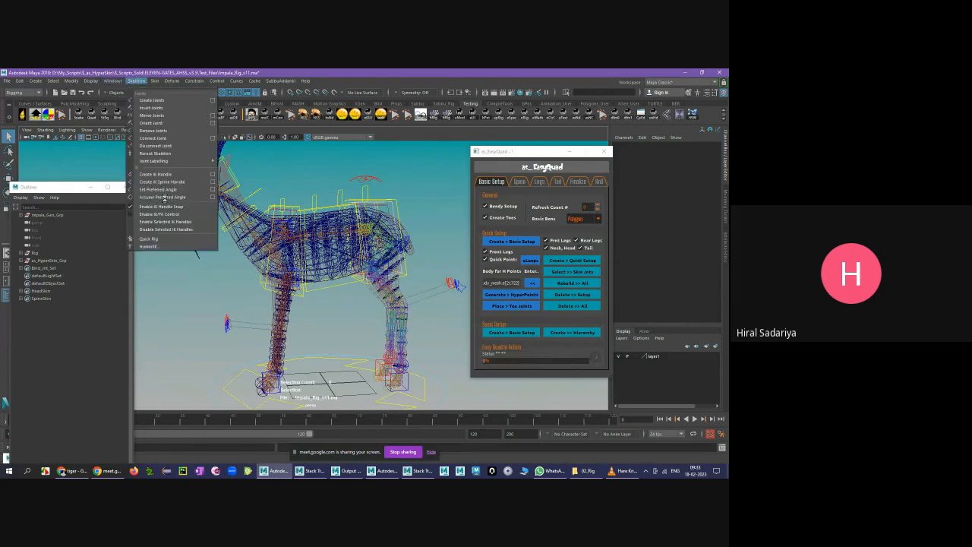
pyautogui.moveTo(152, 83)
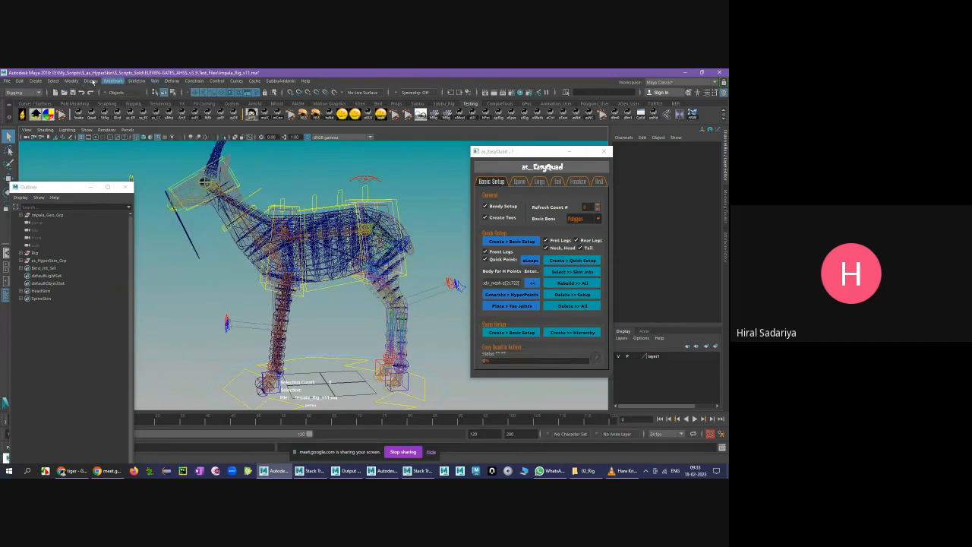
pyautogui.moveTo(92, 81)
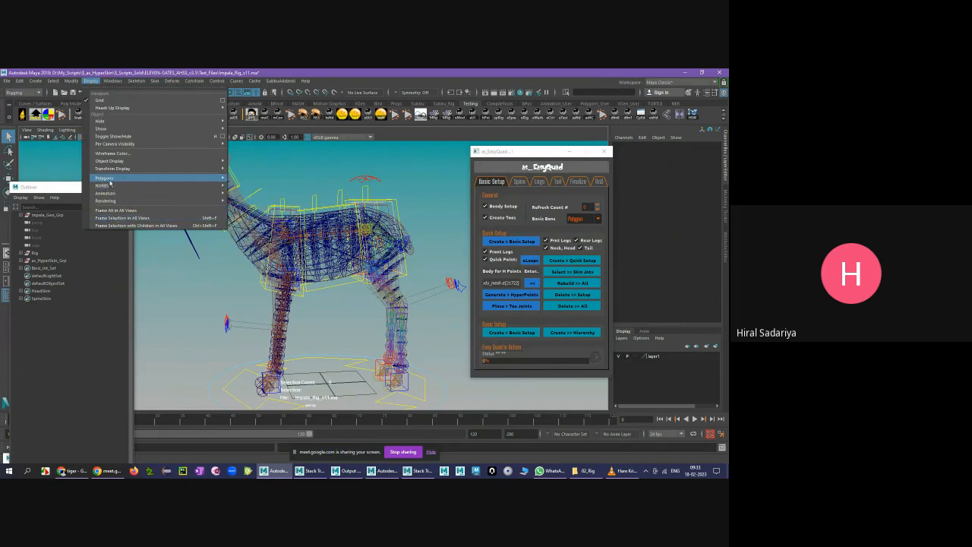
pyautogui.moveTo(110, 180)
pyautogui.click(365, 178)
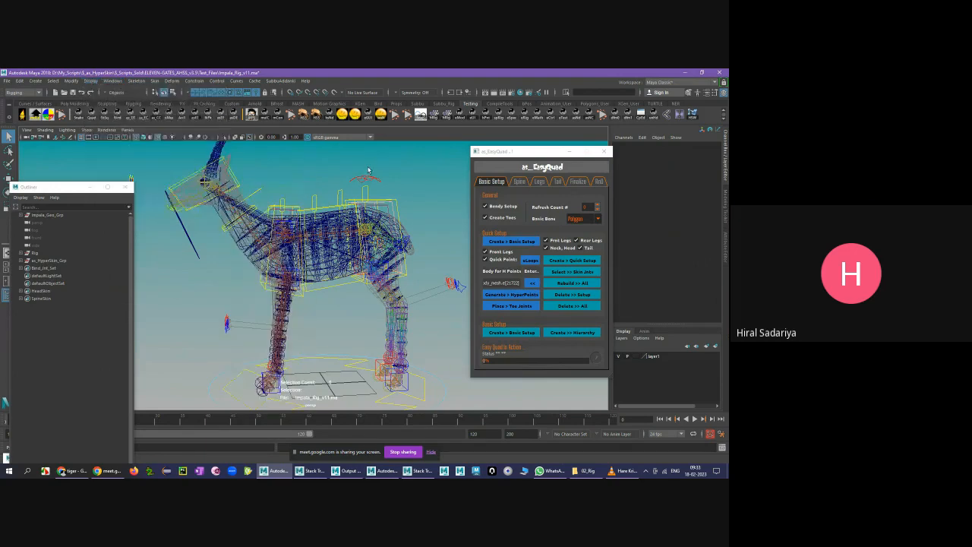
# - Select all of the impala rig's skin joints with EasyQuad's skin joint selection command
pyautogui.scroll(4, 356, 173)
pyautogui.keyDown('alt'); pyautogui.moveTo(347, 390); pyautogui.dragTo(360, 362, button='middle'); pyautogui.keyUp('alt')
pyautogui.scroll(-1, 359, 361)
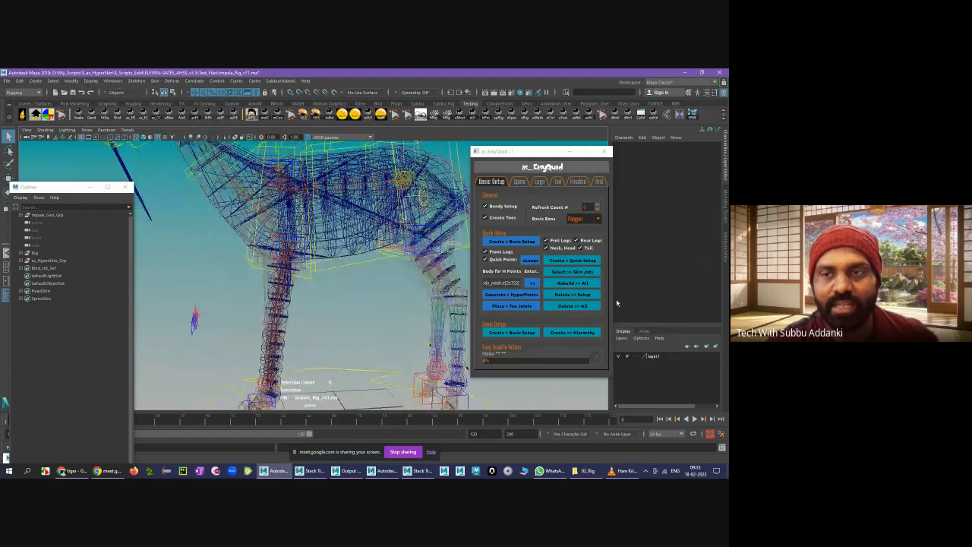
pyautogui.click(574, 273)
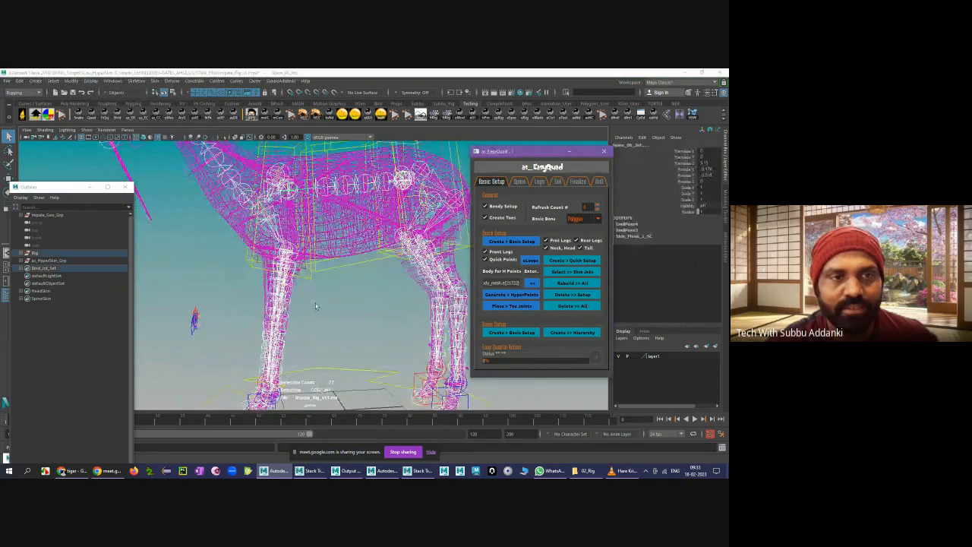
pyautogui.scroll(-2, 319, 308)
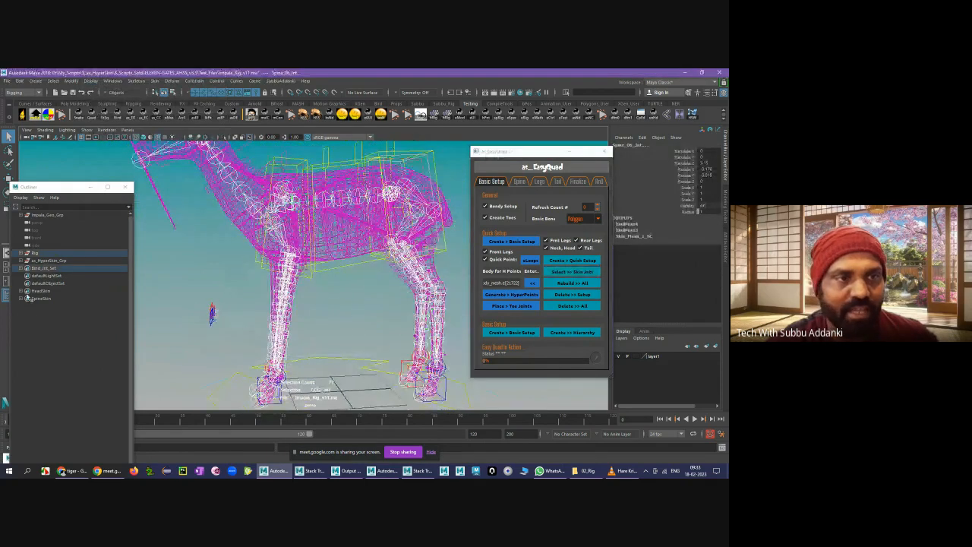
# - Inspect the joints listed in Bind_Jnt_Set, select the set itself, and clear the selection
pyautogui.click(23, 269)
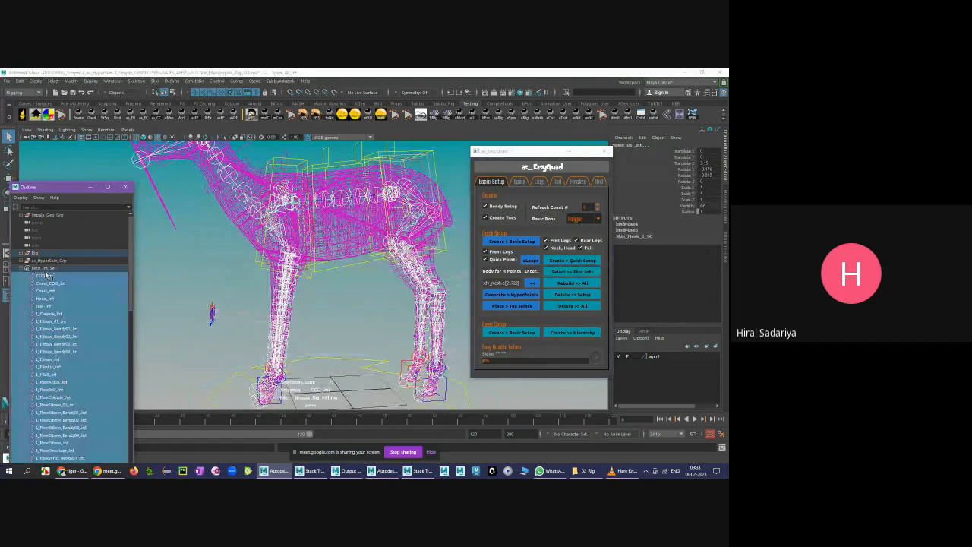
pyautogui.click(44, 269)
pyautogui.click(23, 268)
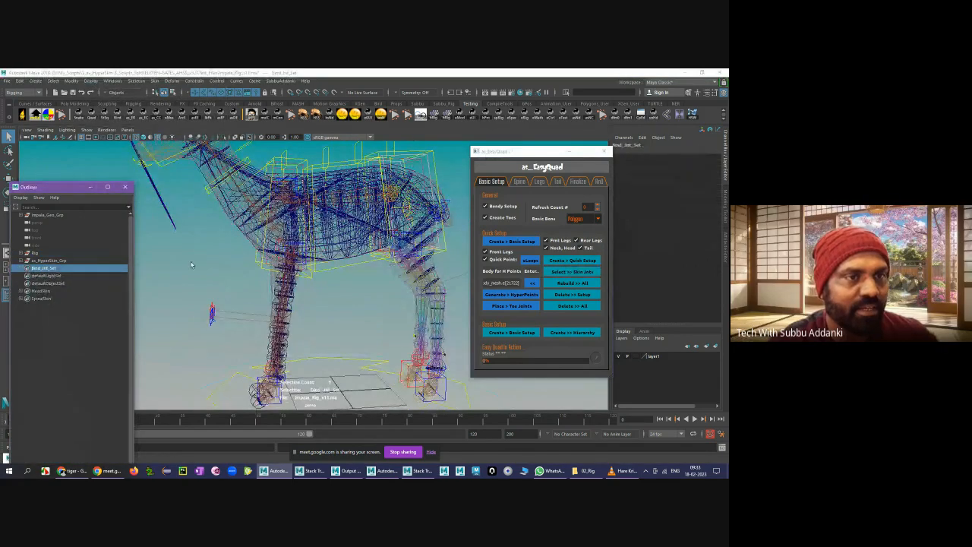
pyautogui.click(62, 270)
pyautogui.click(245, 277)
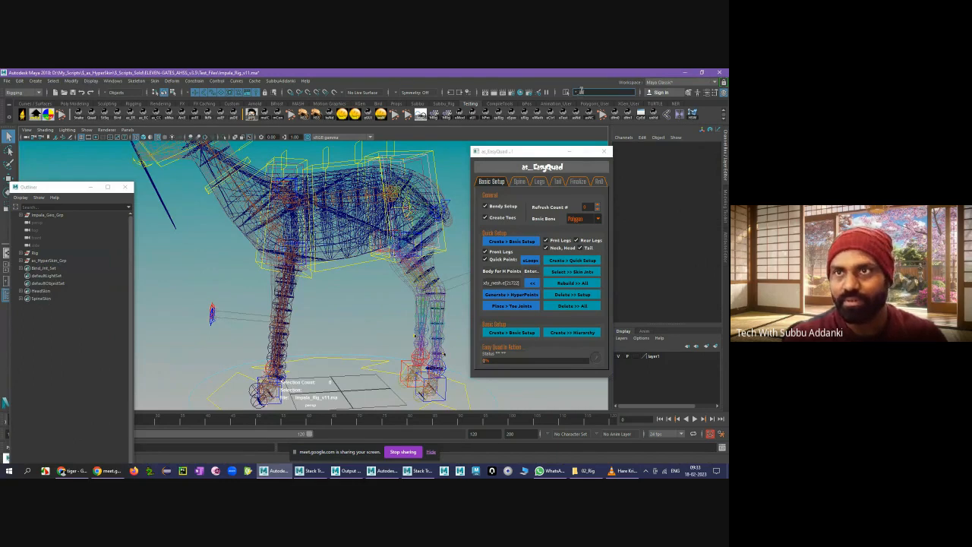
# - Select the members of Bind_Jnt_Set, reveal them in the Rig hierarchy, and collapse Chest_Jnt_Grp and Root_Jnt_Grp
pyautogui.click(43, 267)
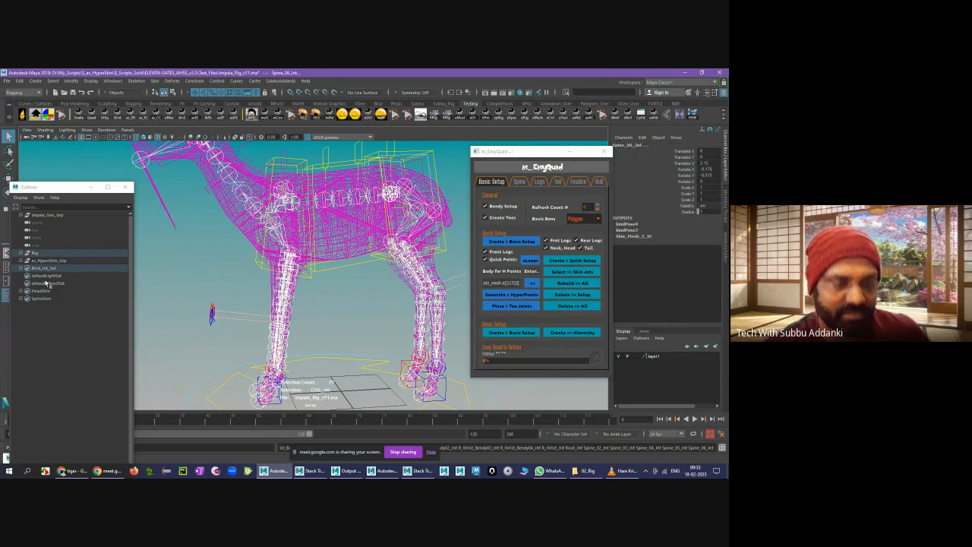
pyautogui.press('f')
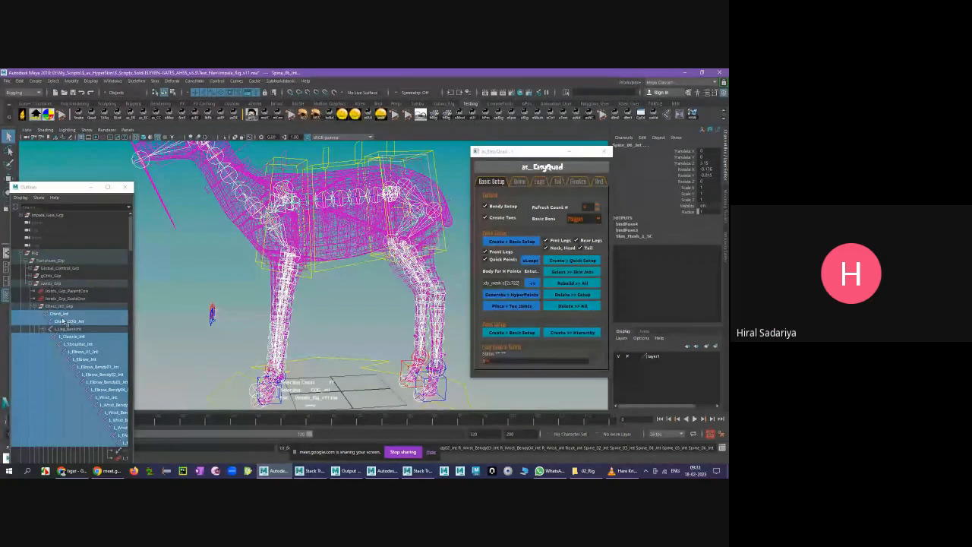
pyautogui.scroll(-5, 63, 322)
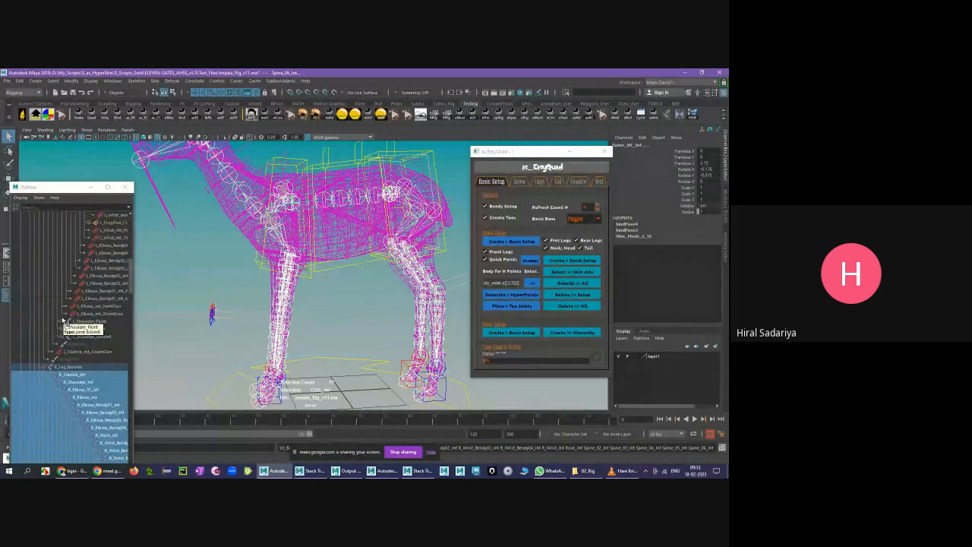
pyautogui.scroll(8, 64, 322)
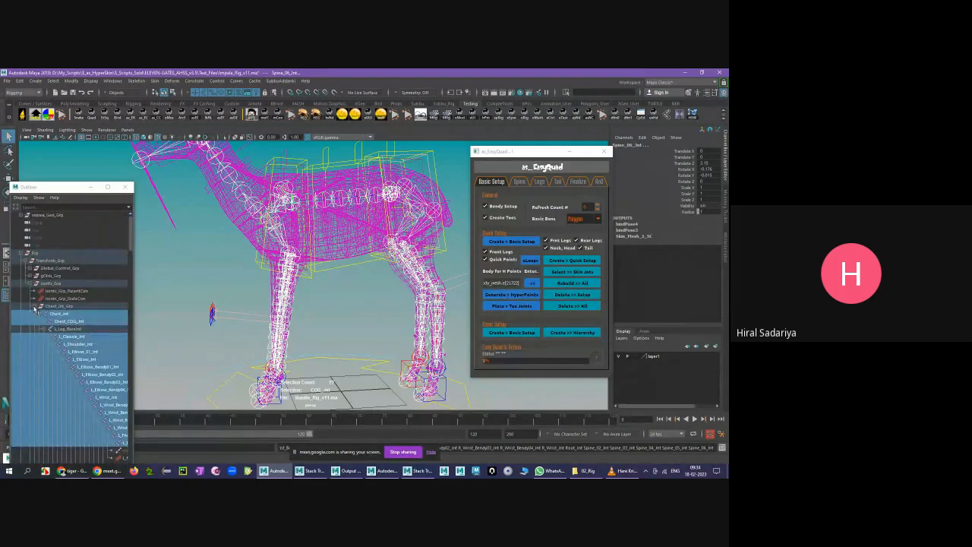
pyautogui.click(35, 307)
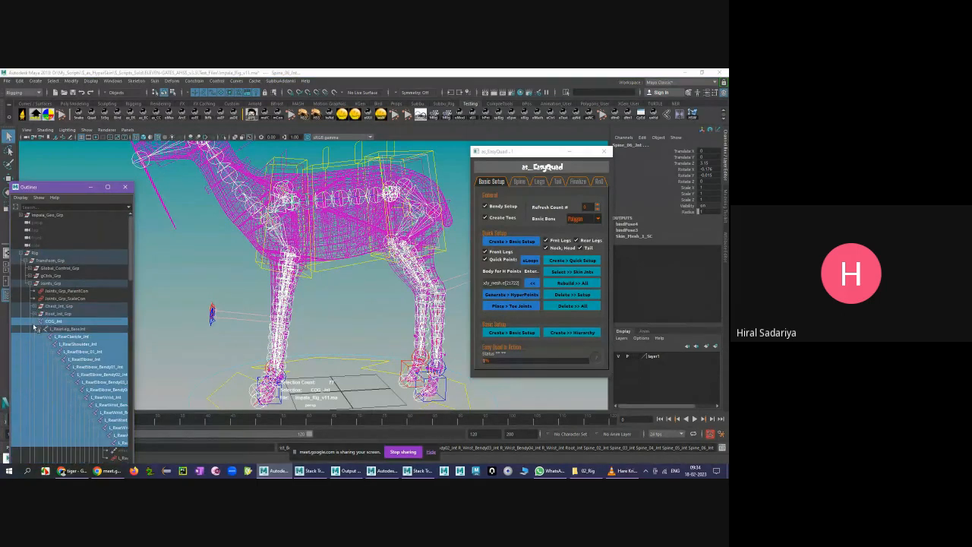
pyautogui.click(34, 315)
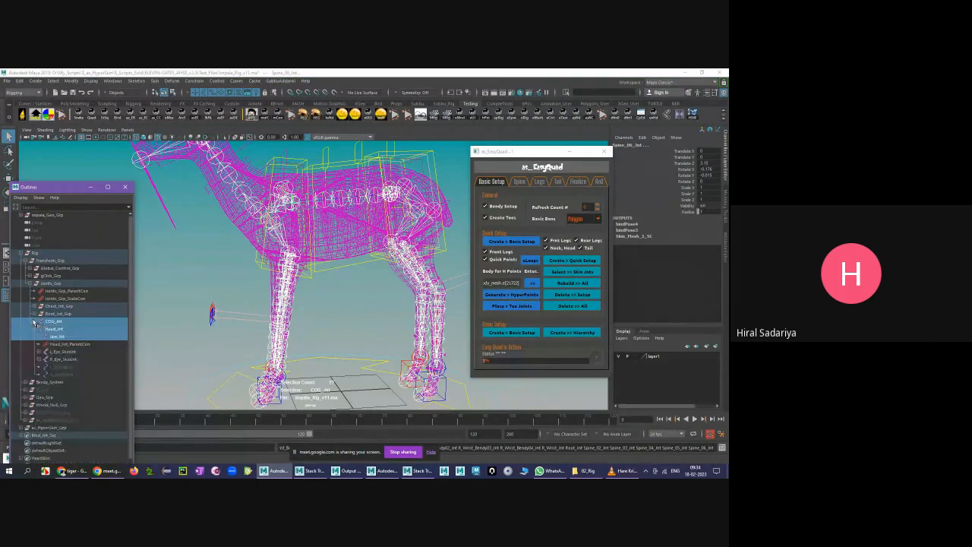
# - Select the left and right eye skin joints, L_Eye_SkinJnt and R_Eye_SkinJnt, under Head_Jnt
pyautogui.click(567, 274)
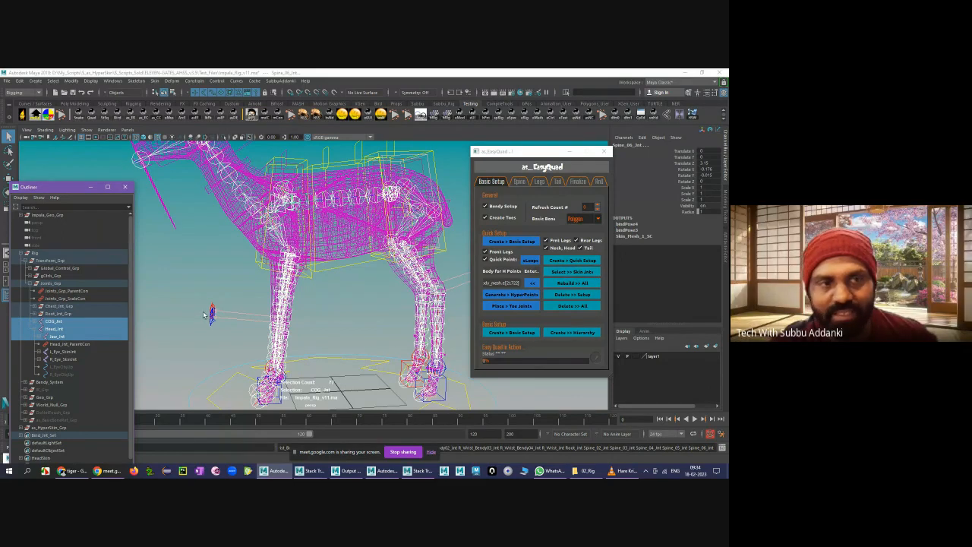
pyautogui.moveTo(74, 352)
pyautogui.mouseDown()
pyautogui.moveTo(67, 360)
pyautogui.moveTo(75, 363)
pyautogui.mouseUp()
pyautogui.click(155, 359)
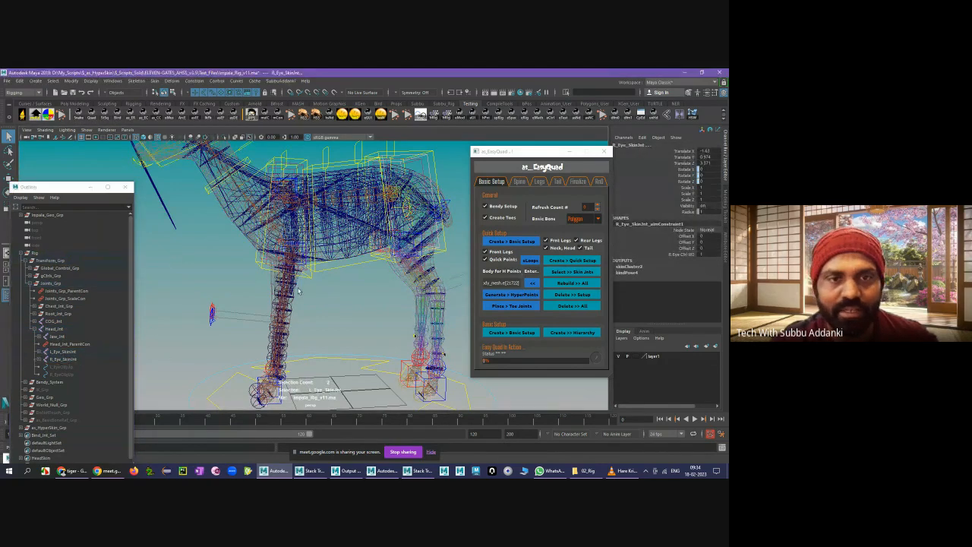
# - Select all of the impala's skin joints again with EasyQuad and examine them from several angles
pyautogui.click(571, 271)
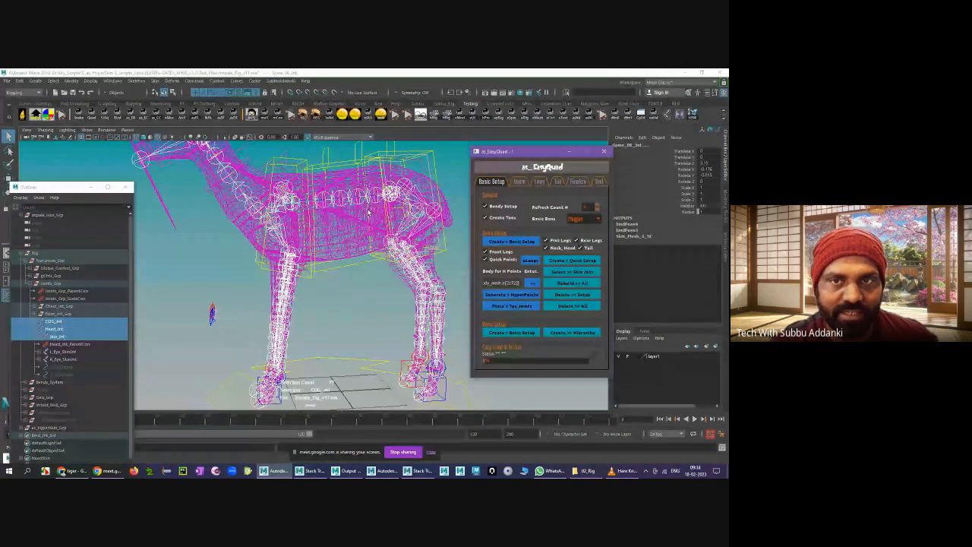
pyautogui.keyDown('alt'); pyautogui.moveTo(383, 206); pyautogui.dragTo(344, 234, button='middle'); pyautogui.keyUp('alt')
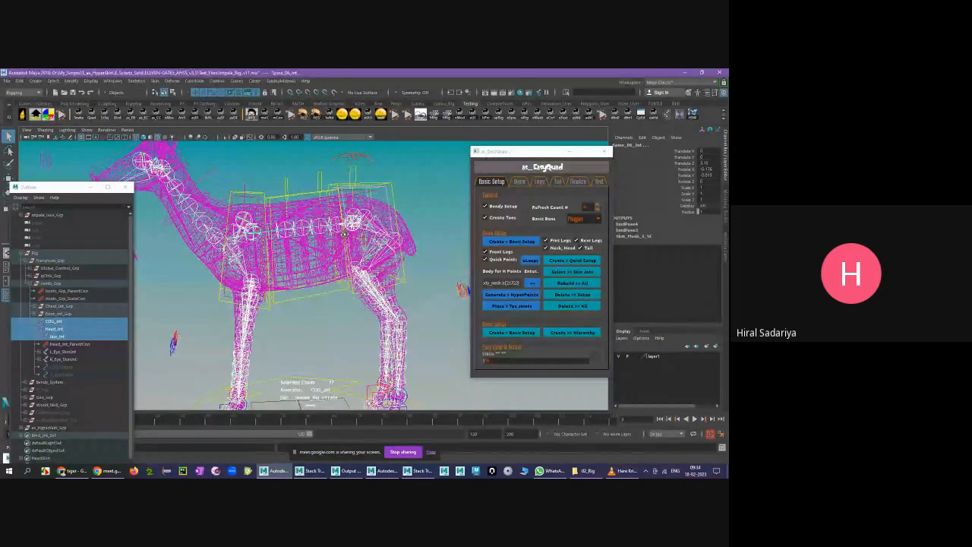
pyautogui.keyDown('alt'); pyautogui.moveTo(344, 235); pyautogui.dragTo(414, 236); pyautogui.keyUp('alt')
pyautogui.moveTo(278, 240)
pyautogui.keyDown('alt'); pyautogui.mouseDown()
pyautogui.moveTo(289, 240)
pyautogui.moveTo(264, 227)
pyautogui.moveTo(265, 247)
pyautogui.mouseUp(); pyautogui.keyUp('alt')
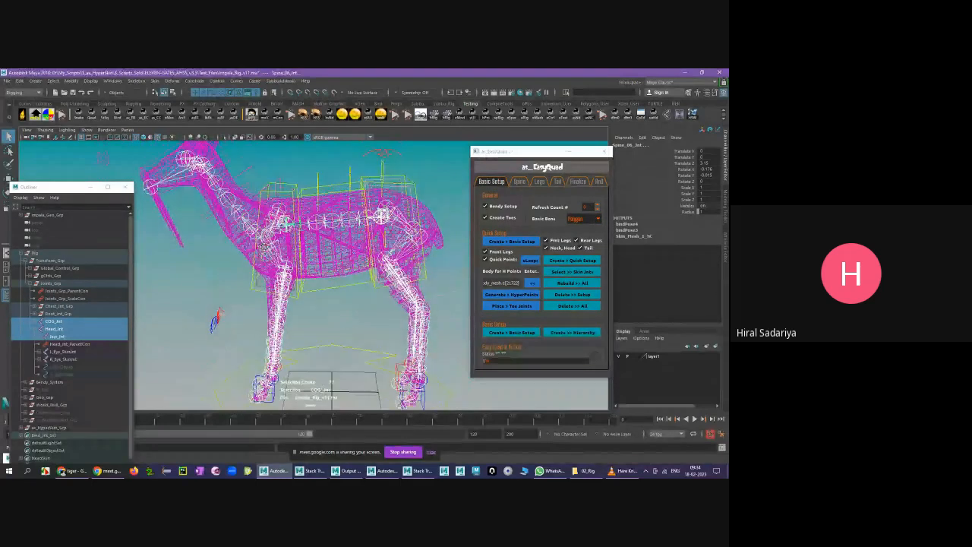
# - Clear the joint selection, collapse the Rig hierarchy, and select Bind_Jnt_Set
pyautogui.click(205, 260)
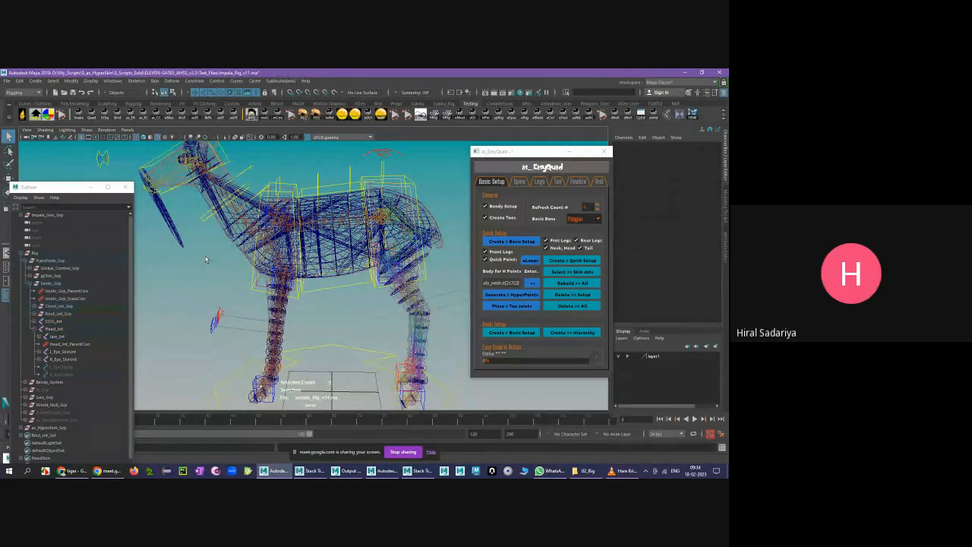
pyautogui.click(20, 253)
pyautogui.click(38, 268)
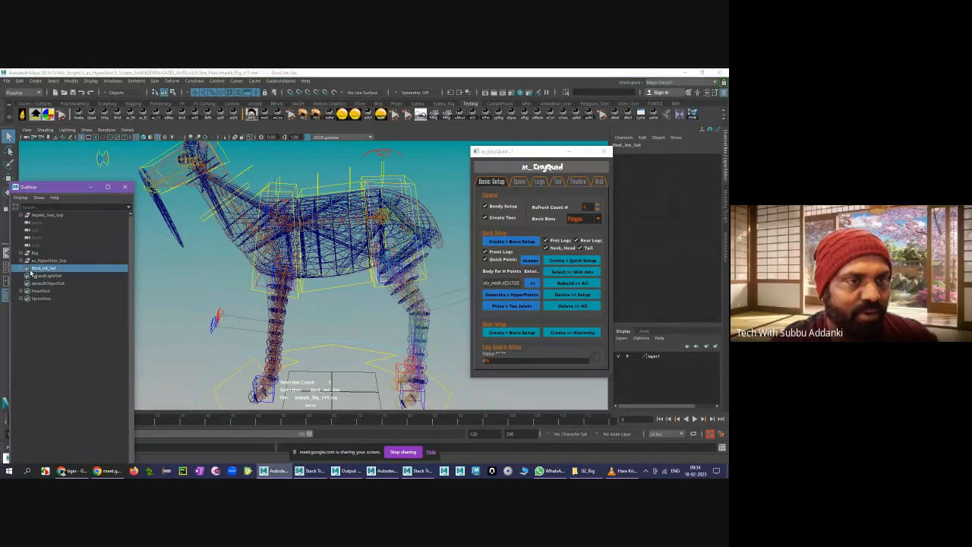
# - Expand Bind_Jnt_Set in the Outliner to view its joints, collapse it again and clear the selection
pyautogui.click(22, 268)
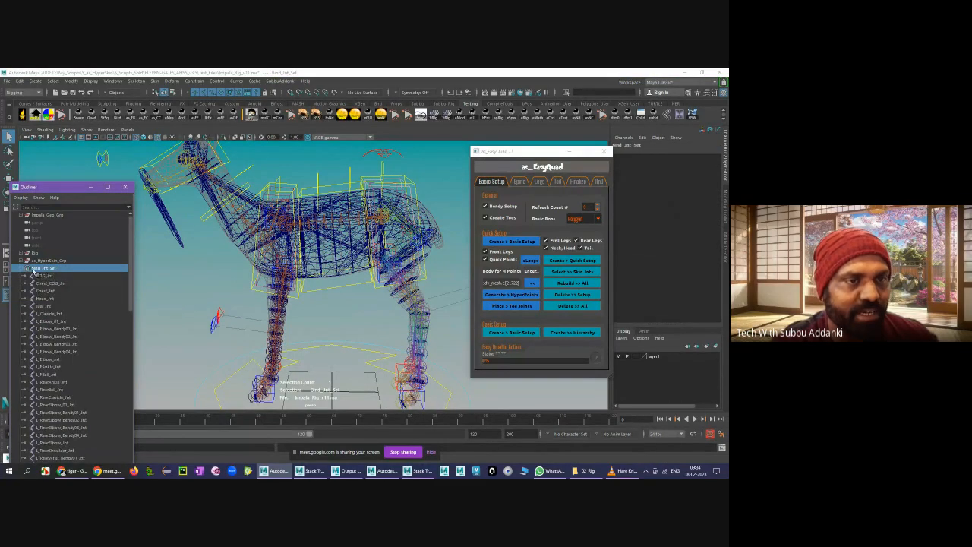
pyautogui.click(22, 268)
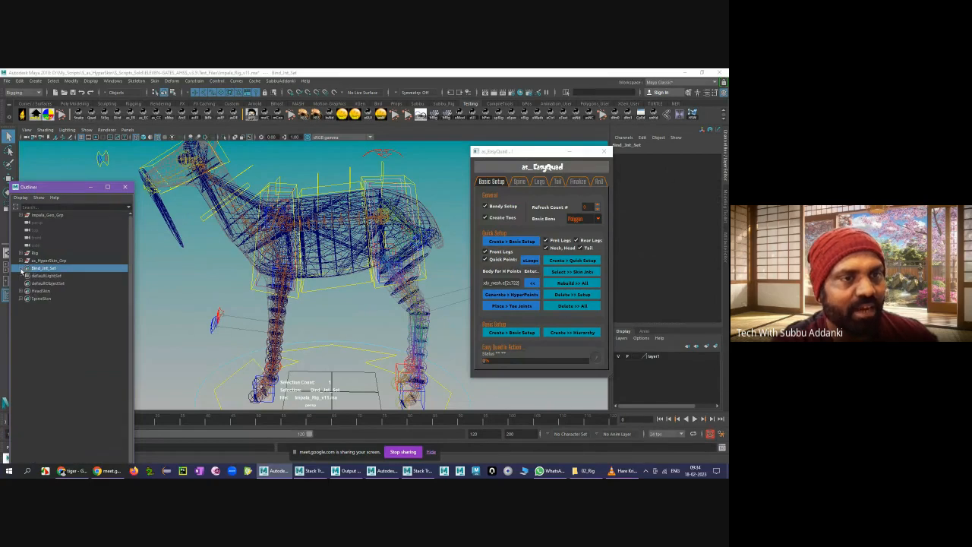
pyautogui.click(173, 276)
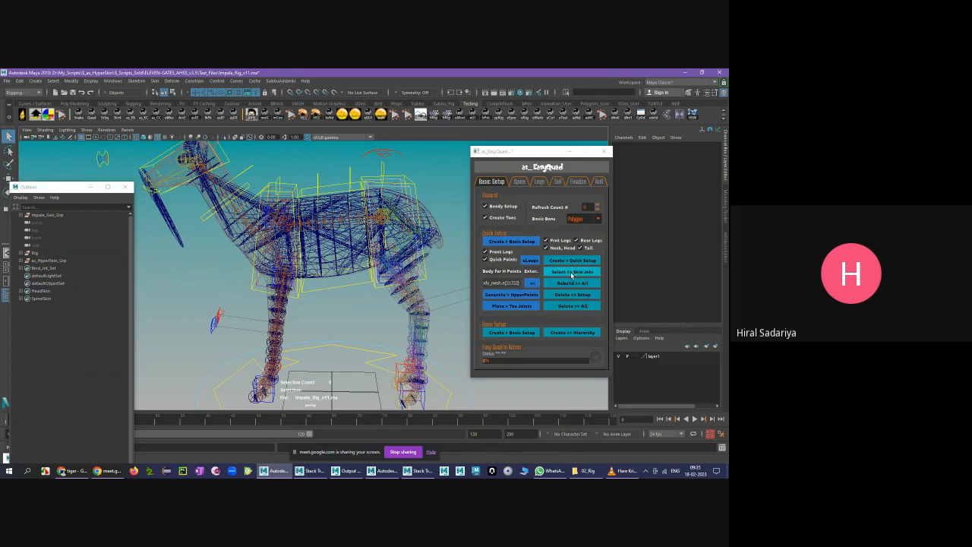
# - Select all skin joints of the impala rig with the EasyQuad tool and examine them around the legs
pyautogui.click(572, 273)
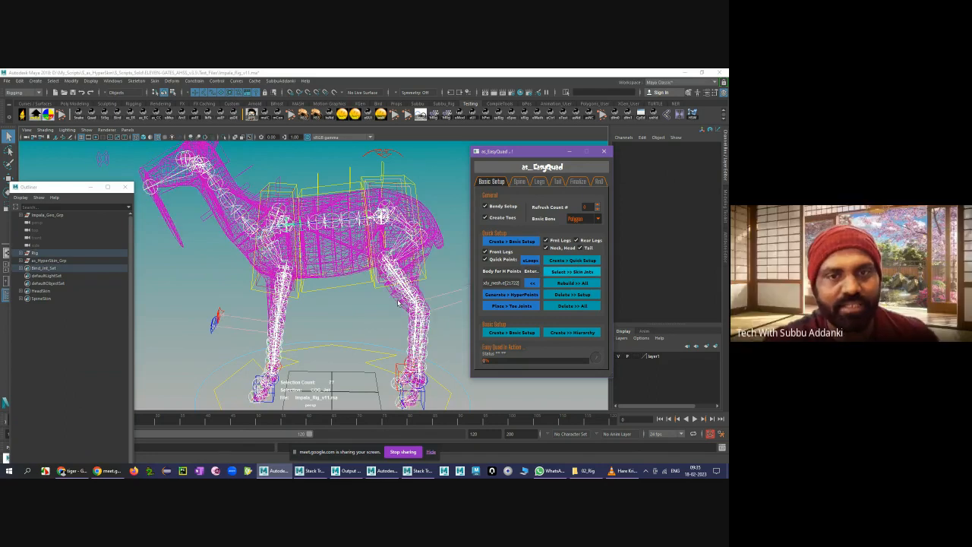
pyautogui.keyDown('alt'); pyautogui.moveTo(326, 302); pyautogui.dragTo(355, 287); pyautogui.keyUp('alt')
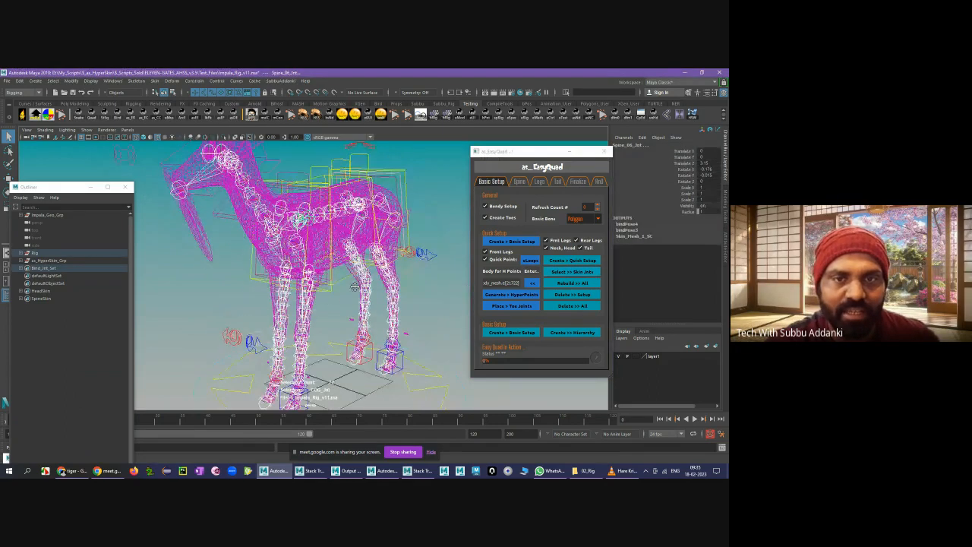
pyautogui.scroll(3, 354, 286)
pyautogui.scroll(3, 349, 298)
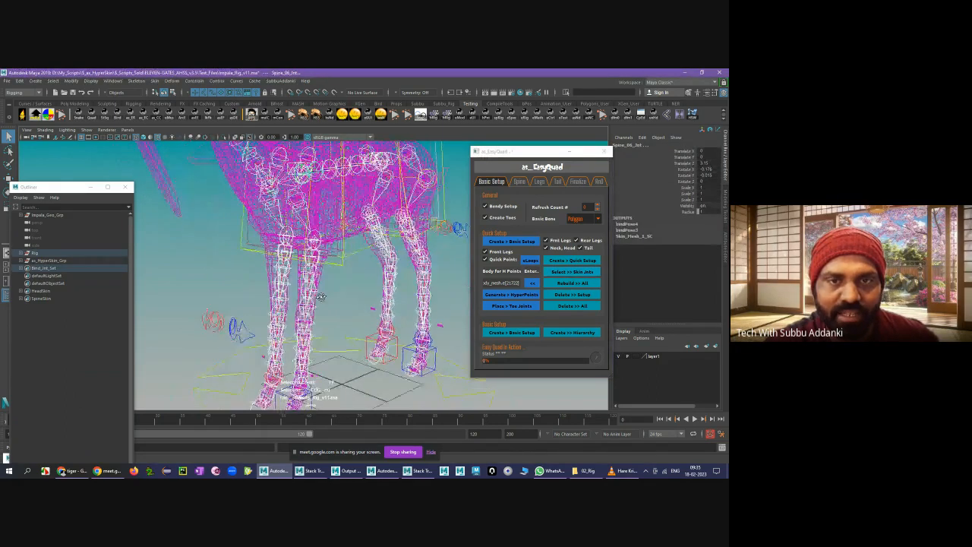
pyautogui.keyDown('alt'); pyautogui.moveTo(318, 296); pyautogui.dragTo(304, 270); pyautogui.keyUp('alt')
# - Pick the left L_Elbow_01_Jnt, reveal it in the Outliner and select the left shoulder's FK and IK joints
pyautogui.click(302, 237)
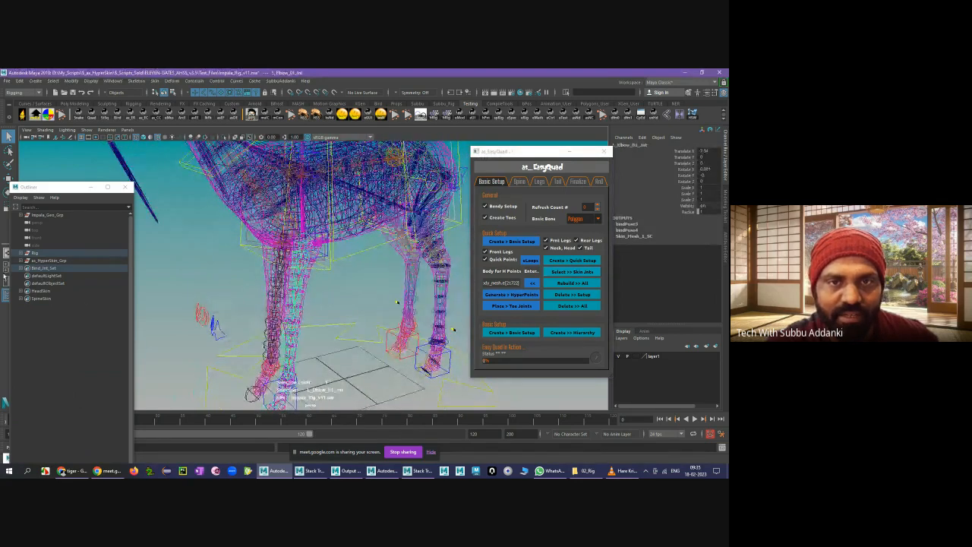
pyautogui.press('f')
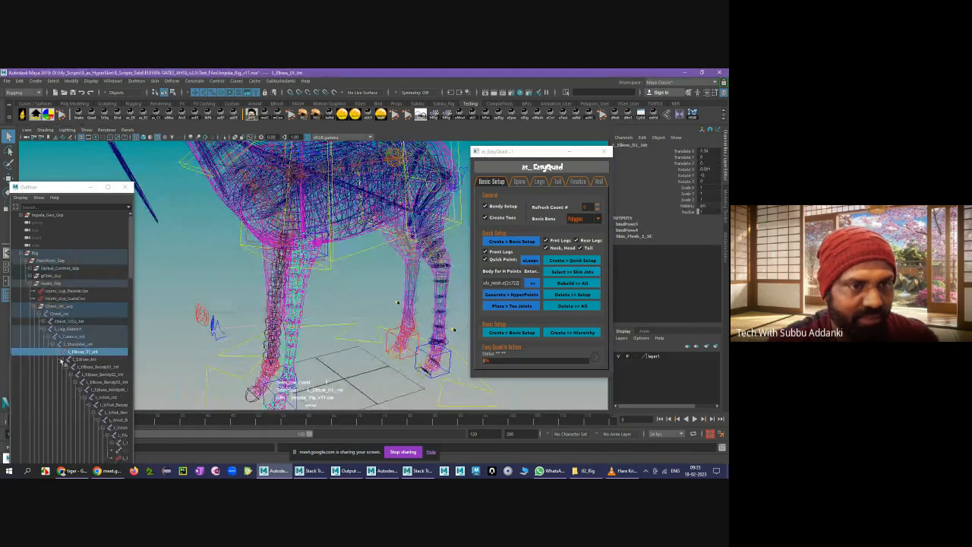
pyautogui.click(63, 367)
pyautogui.moveTo(91, 367); pyautogui.dragTo(92, 374)
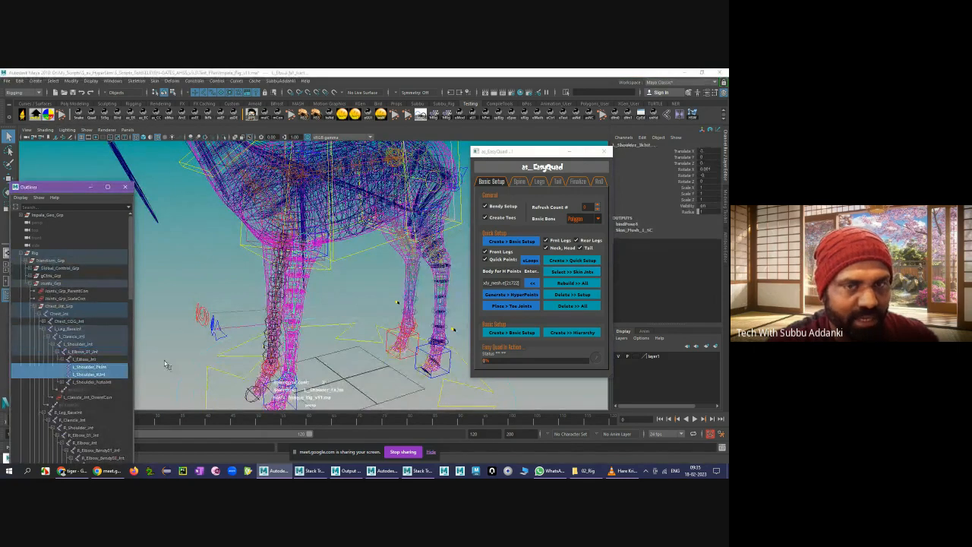
# - Reselect the left shoulder's FK and IK joints to check their chain from the side, and clear the selection
pyautogui.keyDown('alt'); pyautogui.moveTo(346, 327); pyautogui.dragTo(278, 300); pyautogui.keyUp('alt')
pyautogui.keyDown('alt'); pyautogui.moveTo(278, 300); pyautogui.dragTo(322, 301, button='middle'); pyautogui.keyUp('alt')
pyautogui.scroll(2, 323, 301)
pyautogui.click(247, 324)
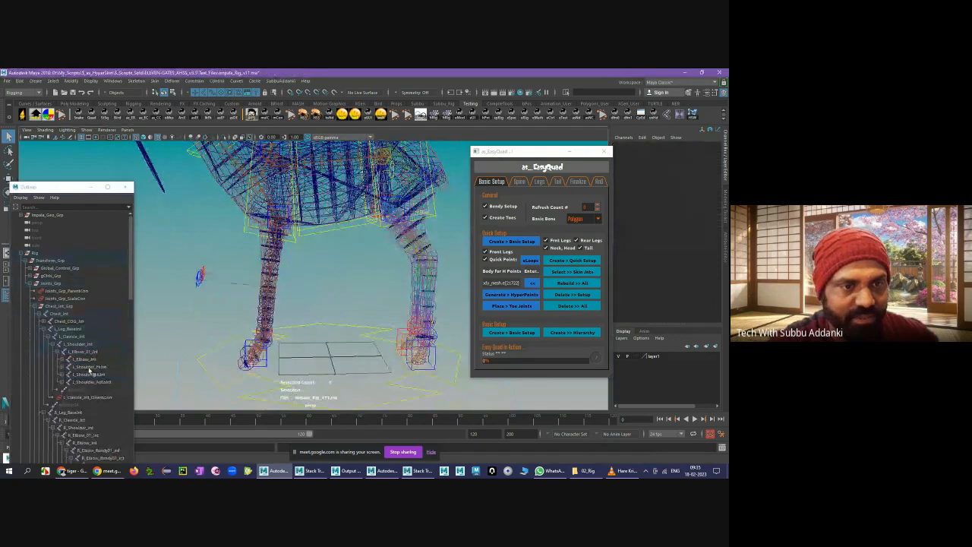
pyautogui.moveTo(90, 367); pyautogui.dragTo(93, 375)
pyautogui.click(318, 315)
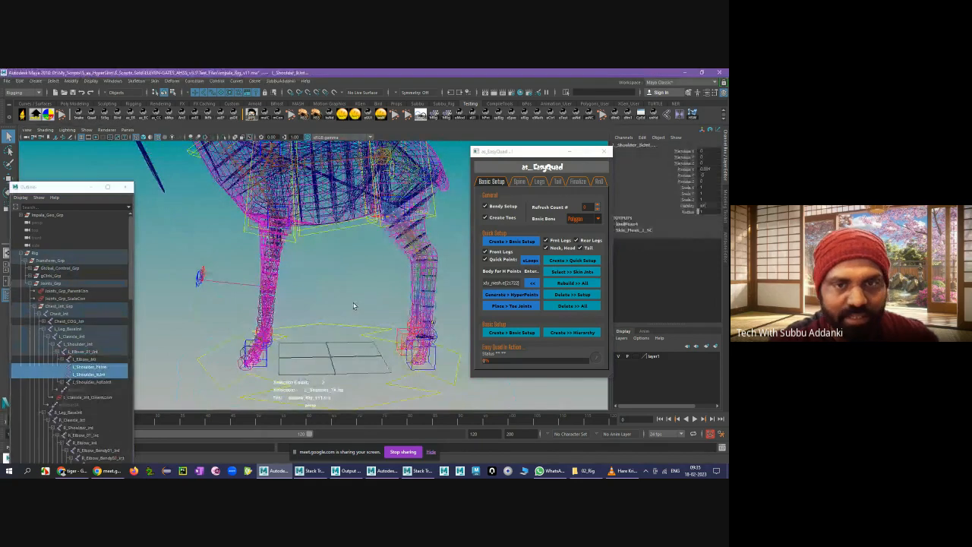
# - Select all skin joints again with EasyQuad, check which Outliner joints they include, and clear the selection
pyautogui.click(572, 271)
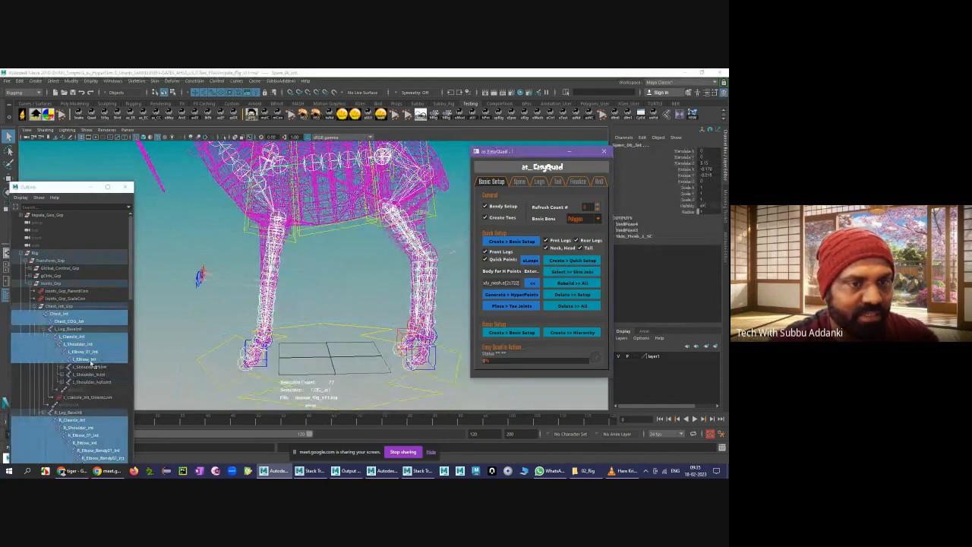
pyautogui.click(177, 320)
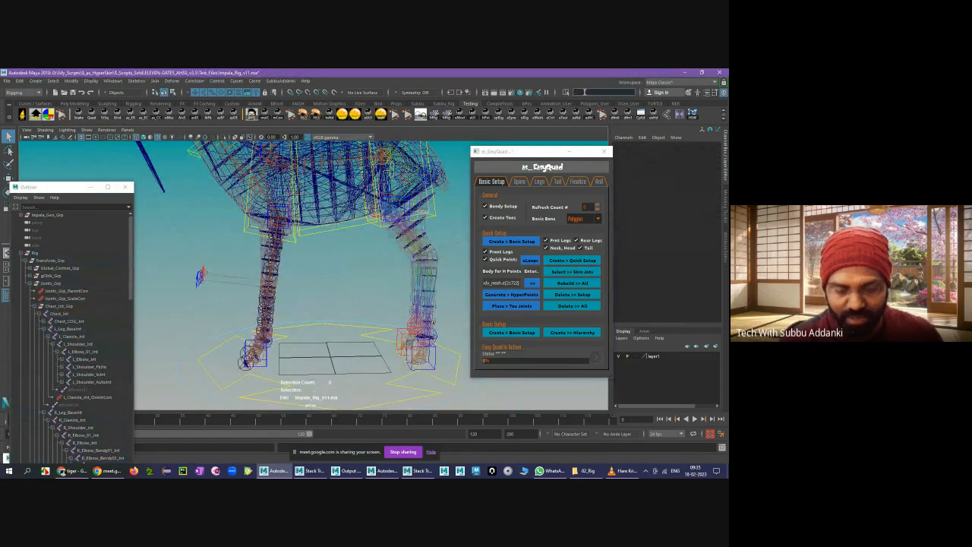
pyautogui.hotkey('ctrl', 'z')
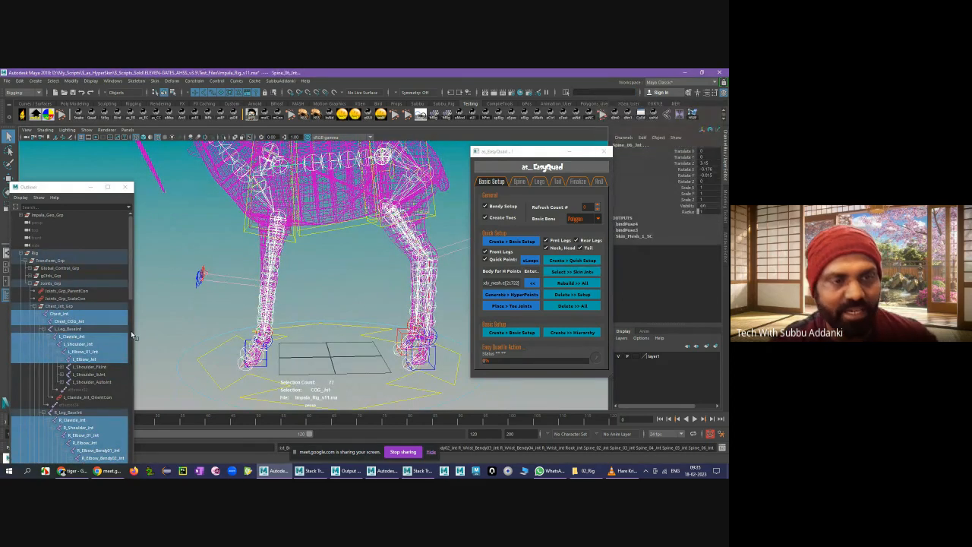
pyautogui.click(60, 313)
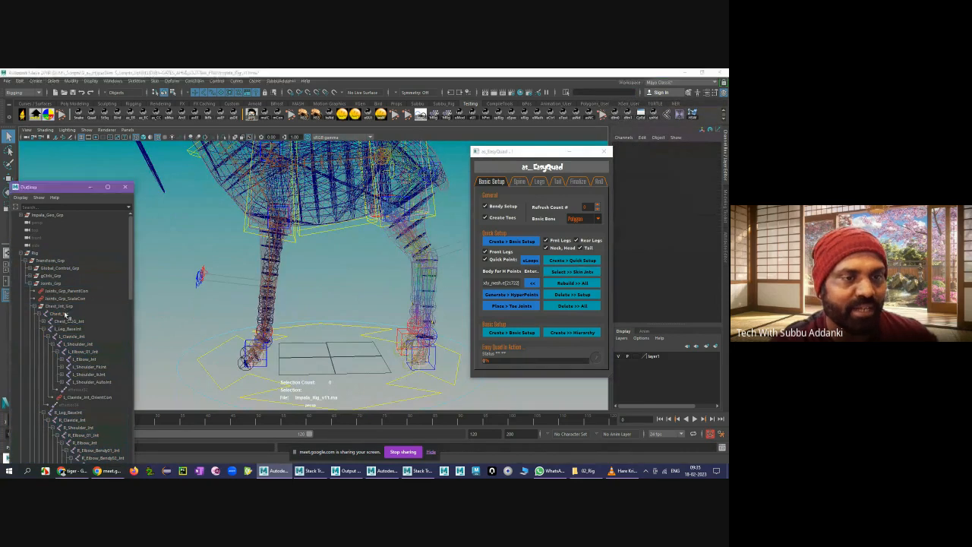
pyautogui.click(236, 307)
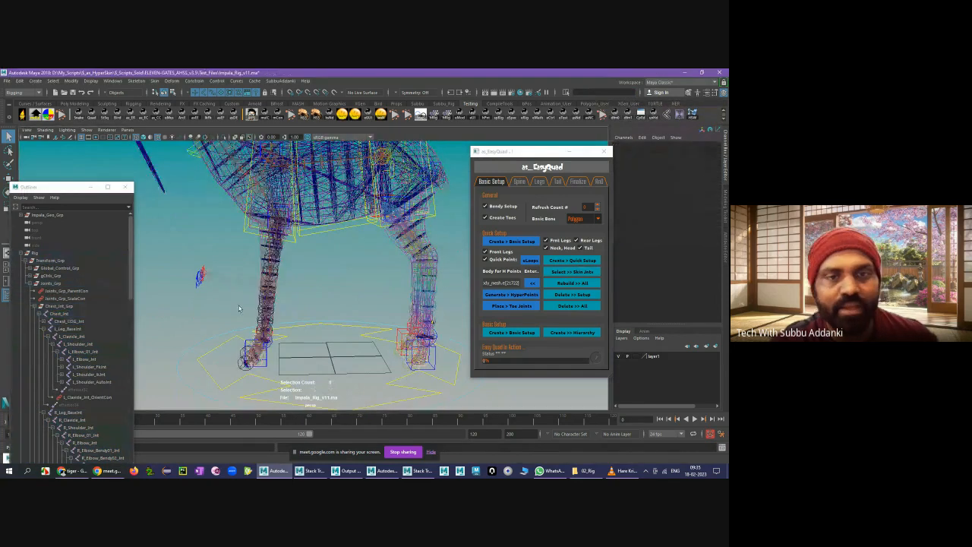
# - Collapse the Chest_Jnt_Grp hierarchy in the Outliner
pyautogui.click(35, 307)
pyautogui.click(35, 306)
pyautogui.click(325, 300)
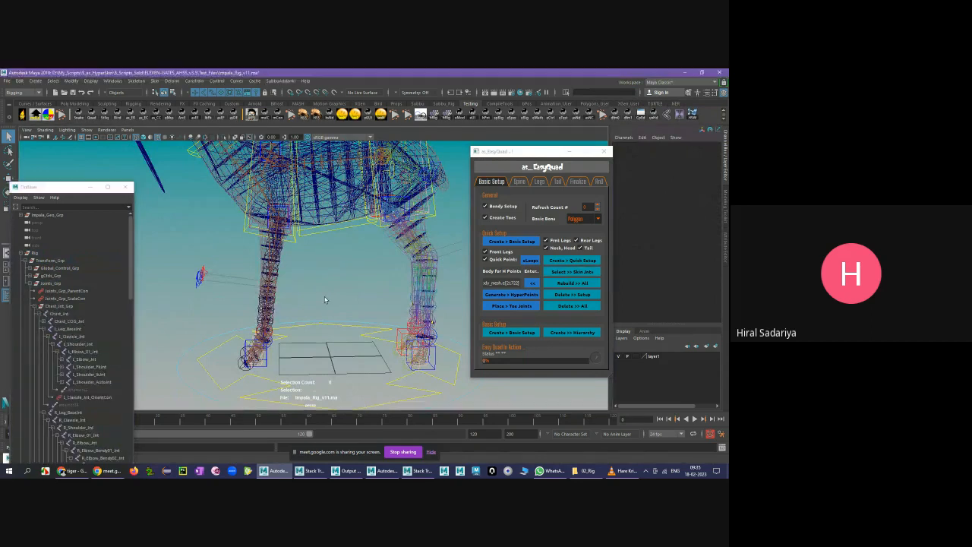
pyautogui.click(35, 306)
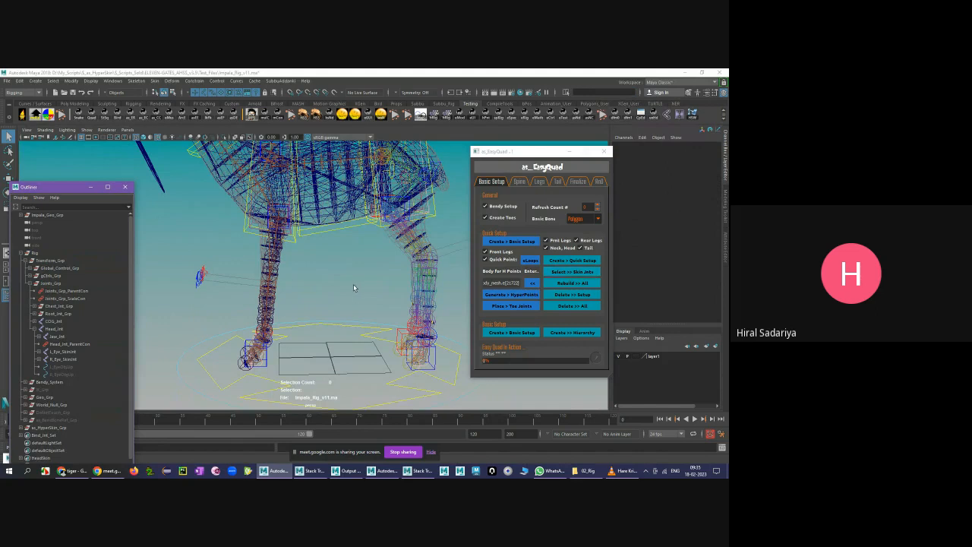
pyautogui.click(326, 285)
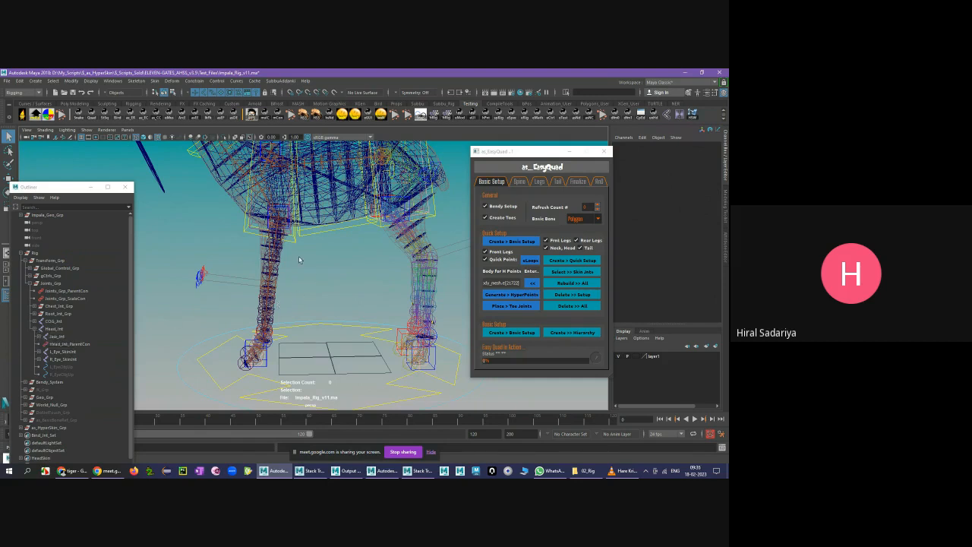
# - Set the scene's joint display size to 0.25 and close the size dialog
pyautogui.click(90, 80)
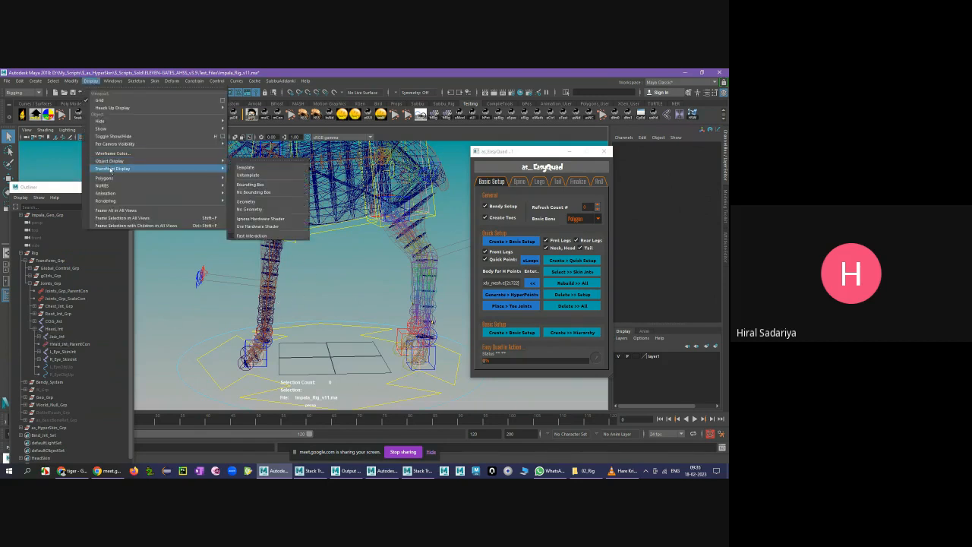
pyautogui.moveTo(109, 179)
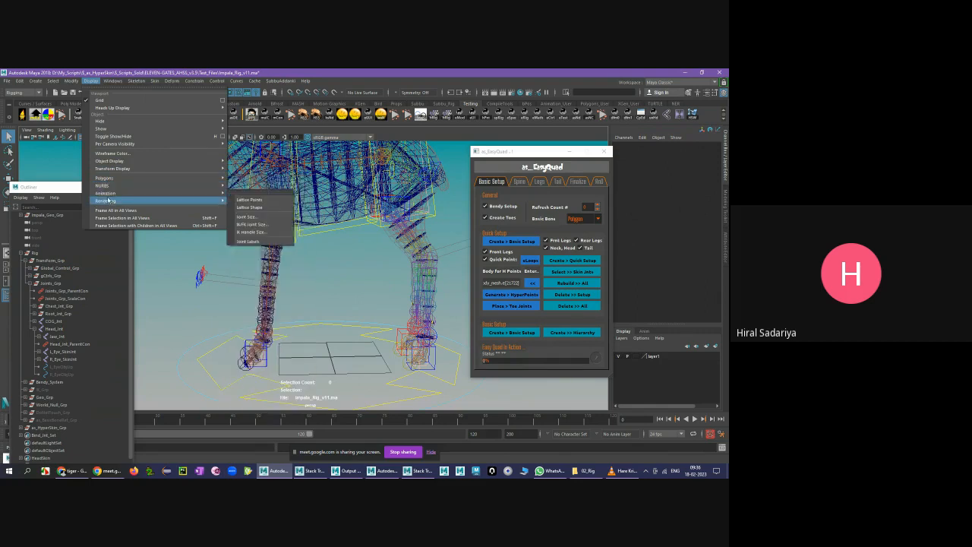
pyautogui.click(243, 224)
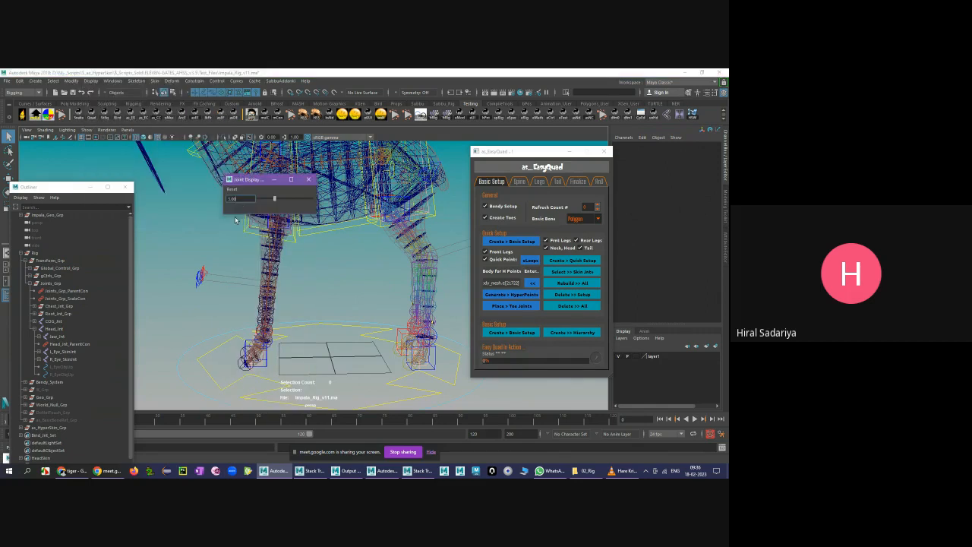
pyautogui.doubleClick(242, 200)
pyautogui.write('0.25')
pyautogui.press('Return')
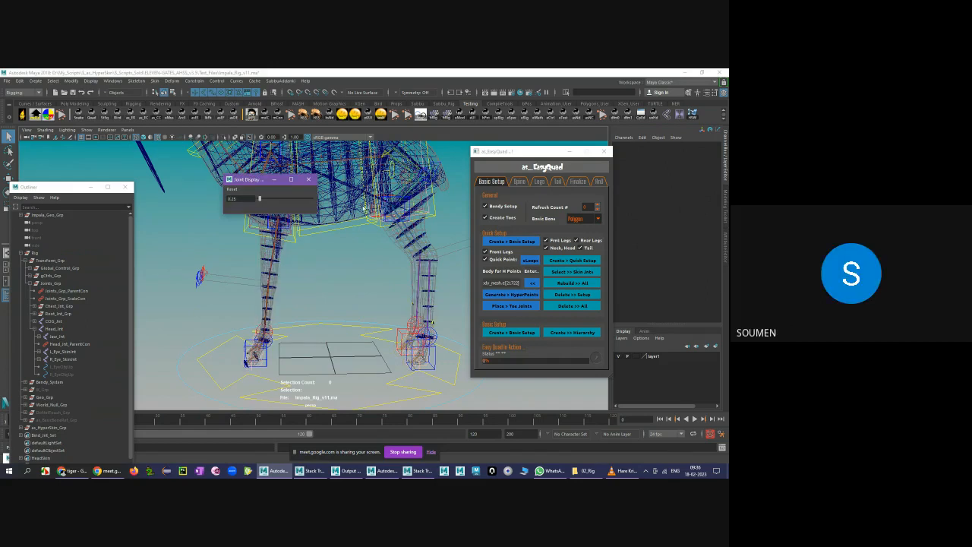
pyautogui.click(307, 179)
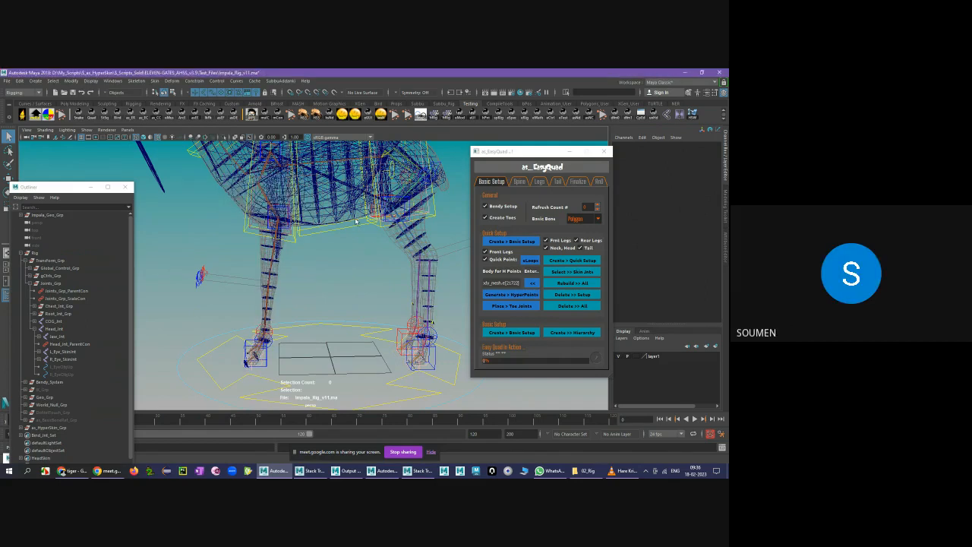
pyautogui.keyDown('alt'); pyautogui.moveTo(352, 215); pyautogui.dragTo(324, 271, button='middle'); pyautogui.keyUp('alt')
pyautogui.moveTo(324, 271)
pyautogui.keyDown('alt'); pyautogui.mouseDown()
pyautogui.moveTo(322, 284)
pyautogui.moveTo(326, 269)
pyautogui.mouseUp(); pyautogui.keyUp('alt')
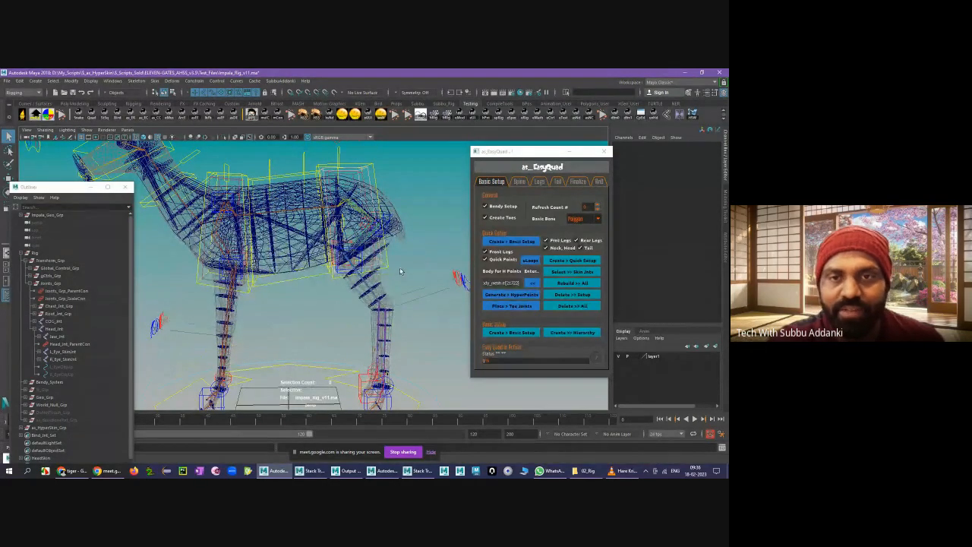
# - Switch to the Maya window with the Impala_Rig_v15 game engine scene and start a new empty scene there
pyautogui.click(382, 471)
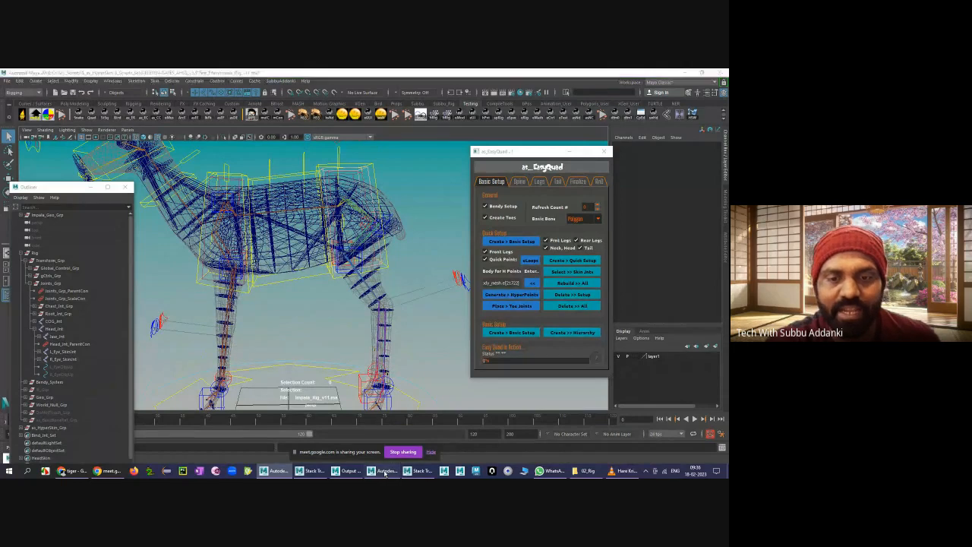
pyautogui.press('q')
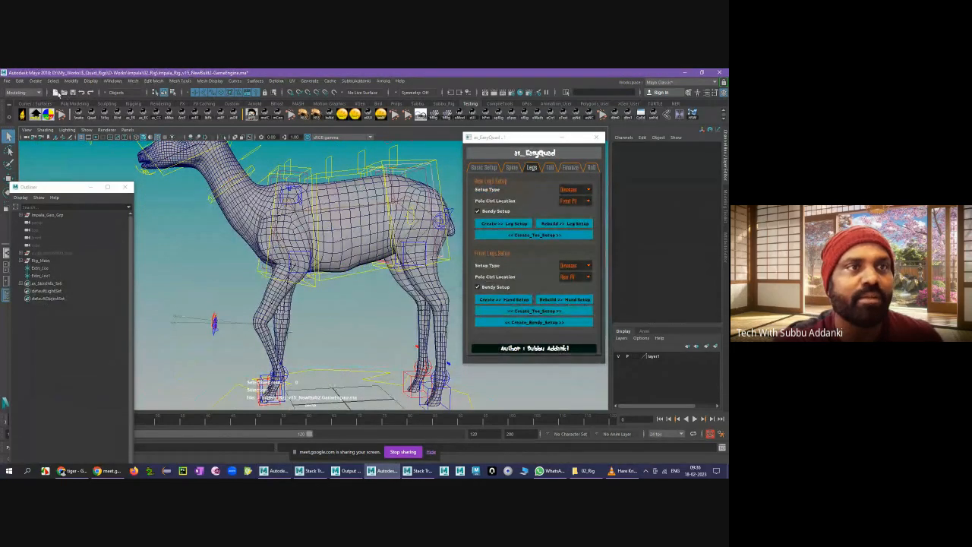
pyautogui.click(57, 93)
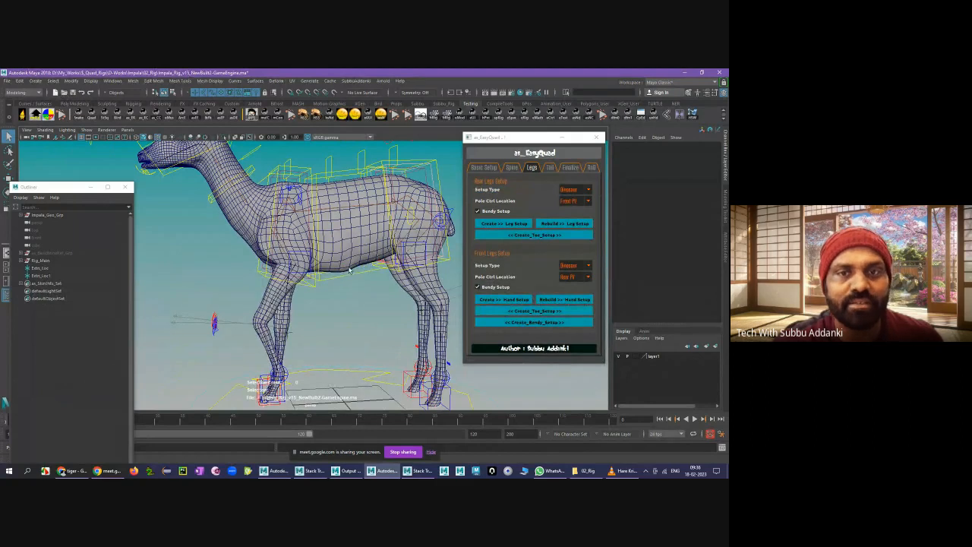
pyautogui.click(361, 274)
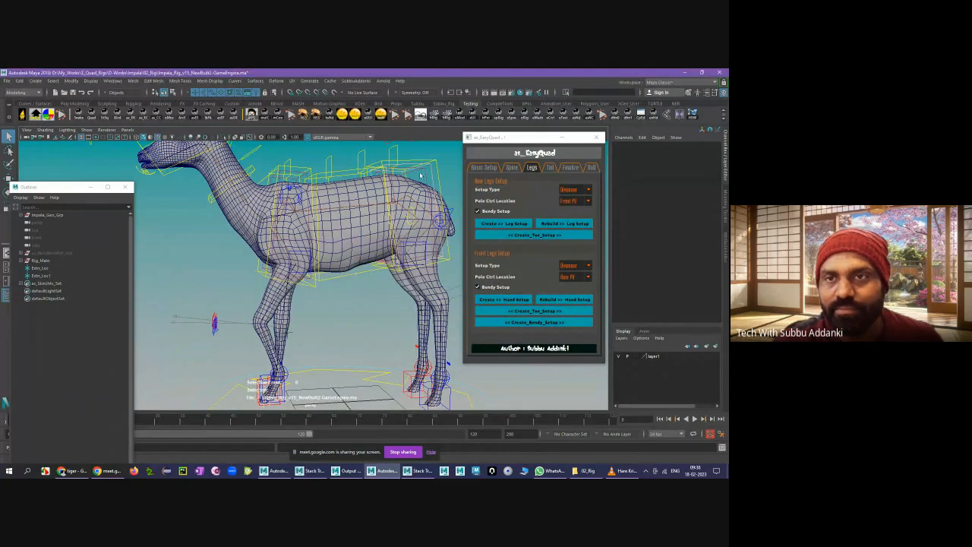
# - Create the quick basic setup in the empty scene using EasyQuad's Basic Setup options
pyautogui.click(550, 167)
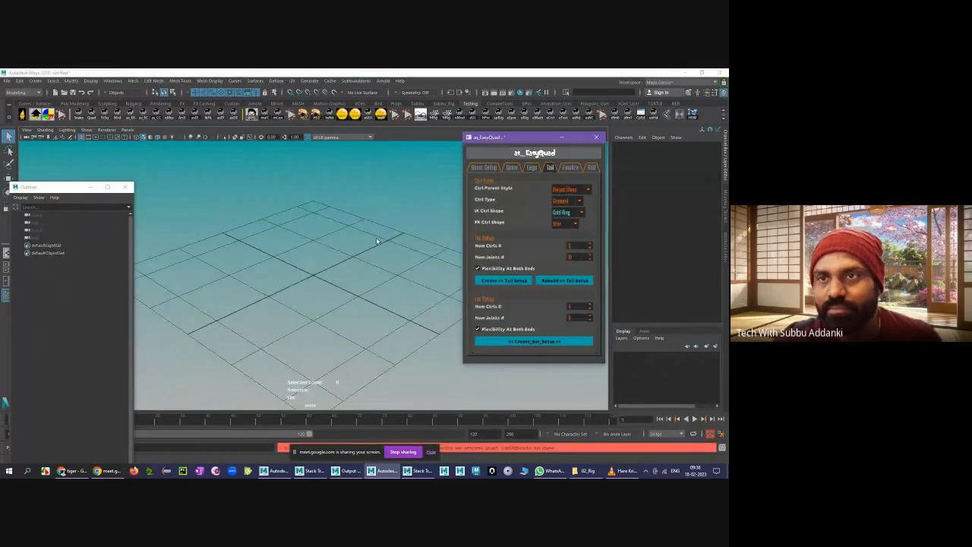
pyautogui.click(481, 168)
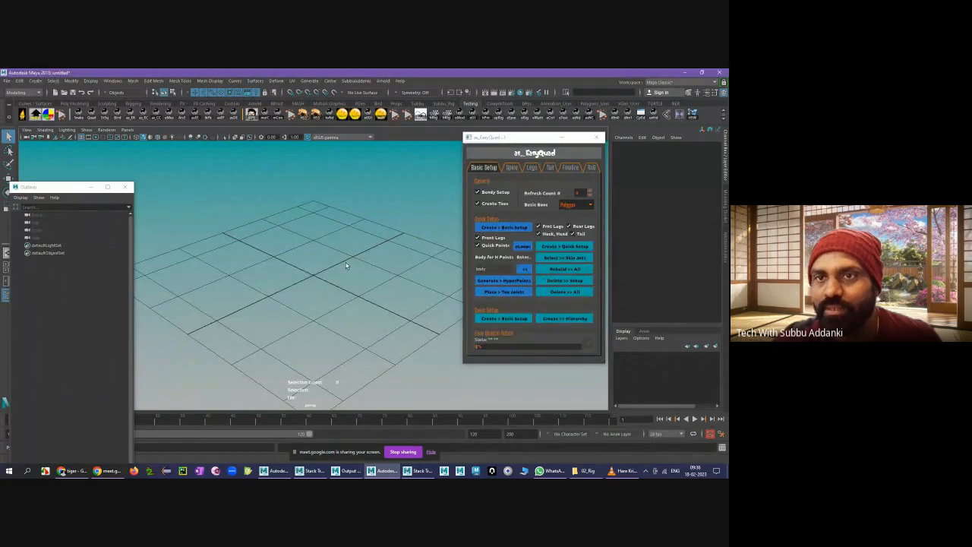
pyautogui.click(509, 227)
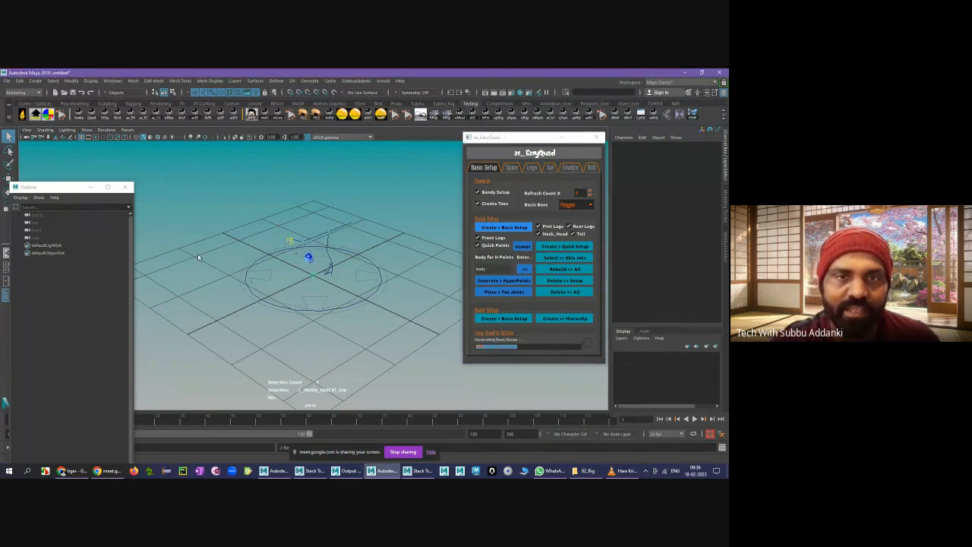
# - View the Siberian tiger reference image in the browser and return to the Maya window with the Impala_Rig_v11 scene
pyautogui.click(72, 471)
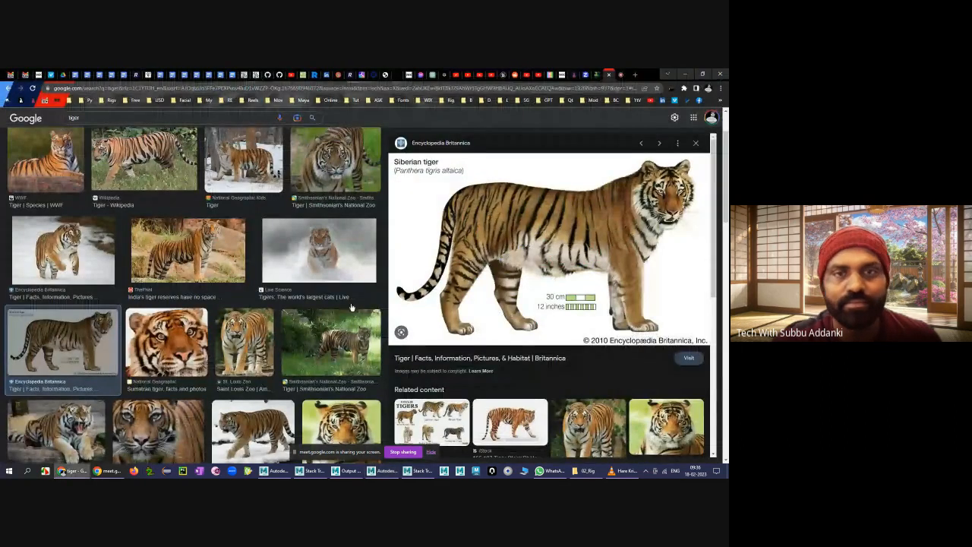
pyautogui.click(278, 471)
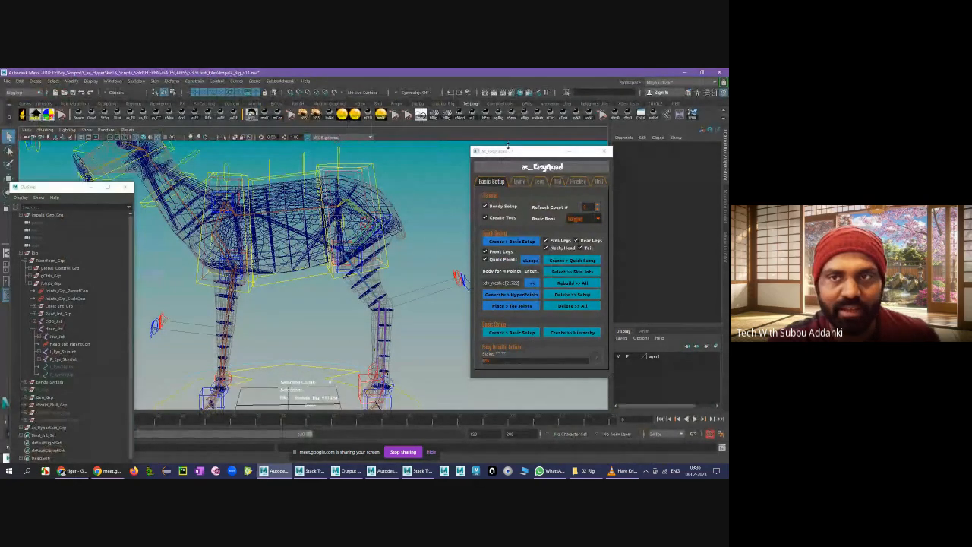
pyautogui.click(519, 152)
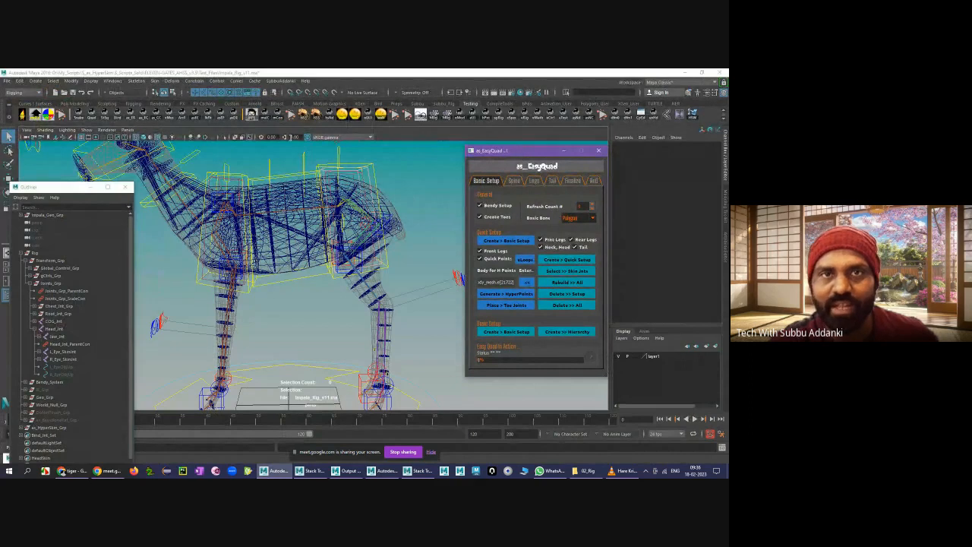
# - Launch the as_HyperSkin v3.5 tool, minimize the EasyQuad window, and place the HyperSkin window beside the impala rig
pyautogui.click(305, 116)
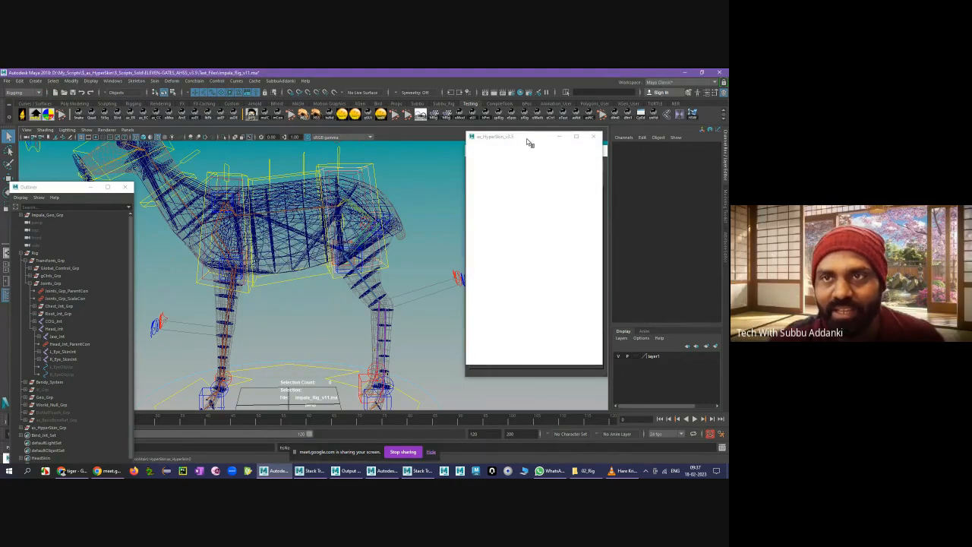
pyautogui.moveTo(522, 141); pyautogui.dragTo(588, 149)
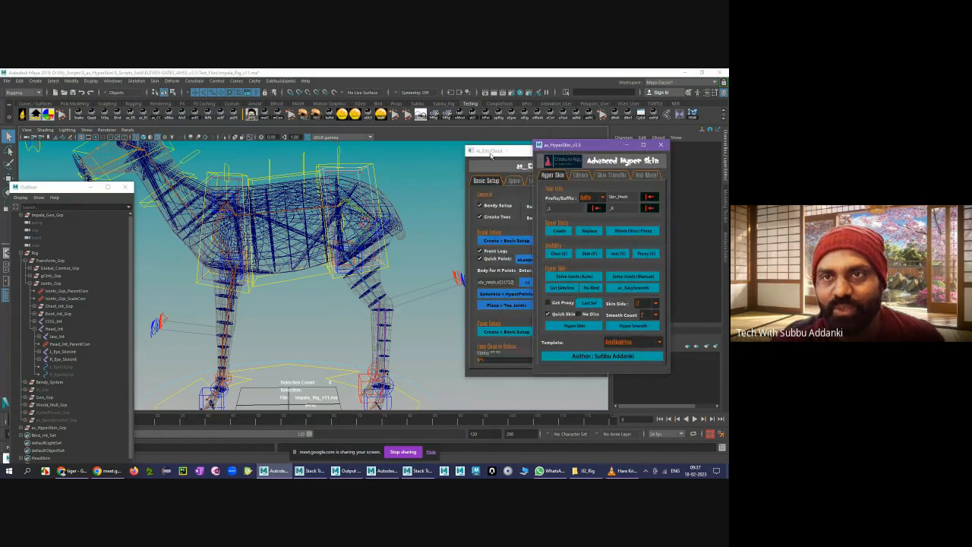
pyautogui.moveTo(493, 149); pyautogui.dragTo(253, 187)
pyautogui.click(317, 185)
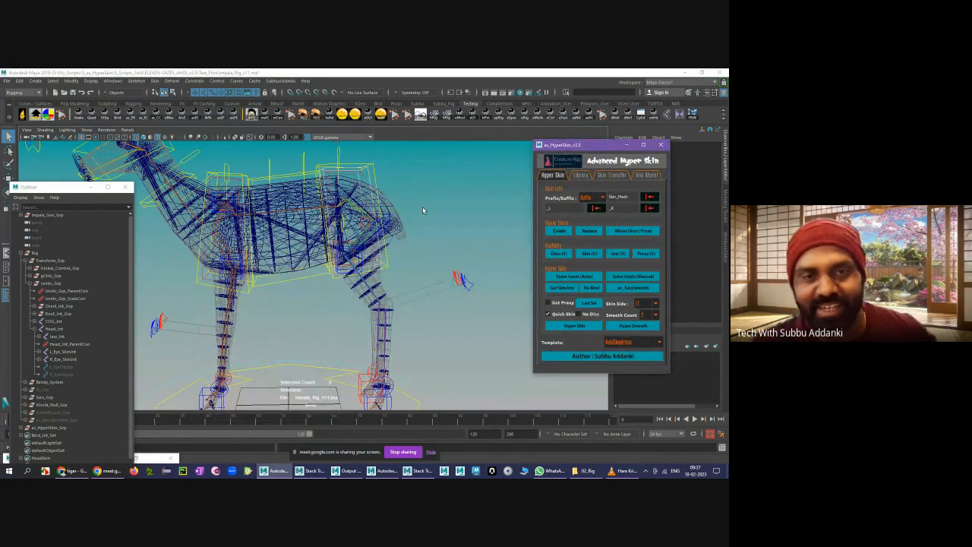
pyautogui.keyDown('alt'); pyautogui.moveTo(422, 210); pyautogui.dragTo(417, 248); pyautogui.keyUp('alt')
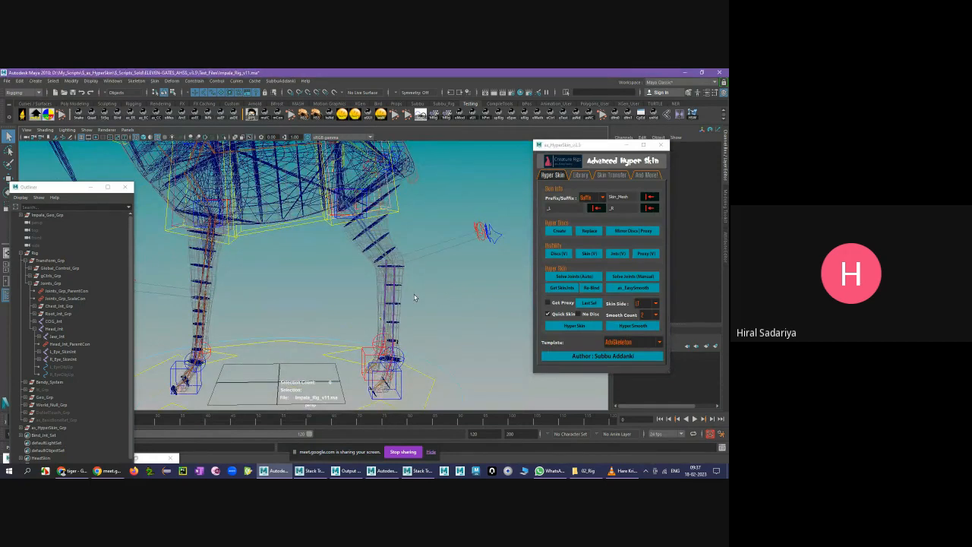
pyautogui.moveTo(594, 147); pyautogui.dragTo(529, 139)
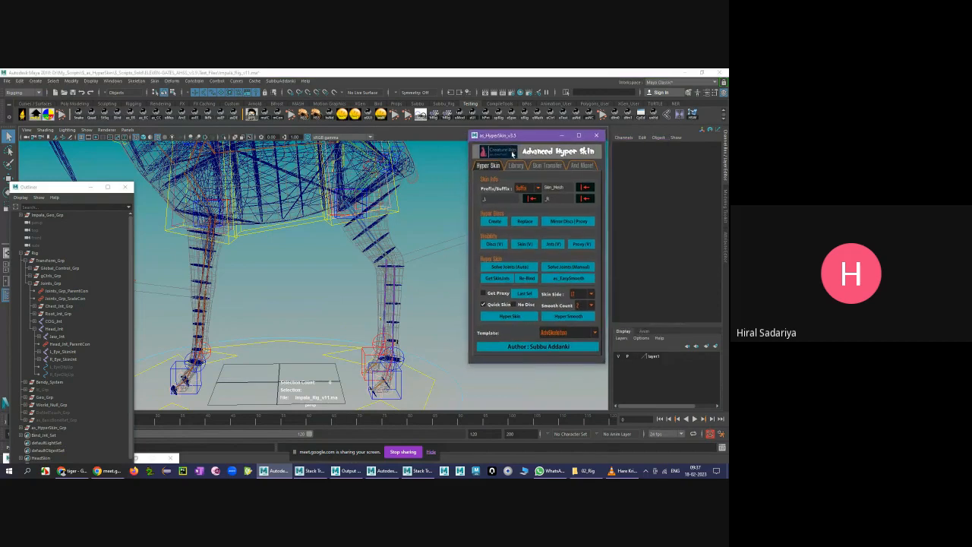
pyautogui.click(407, 288)
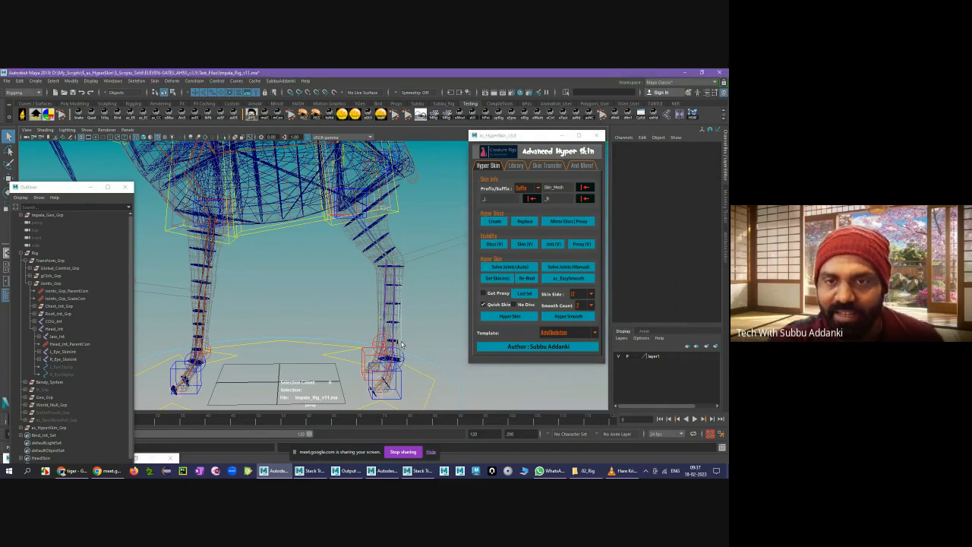
# - Select the first bendy wrist disc on the impala's left rear leg for a closer look
pyautogui.click(399, 339)
pyautogui.click(414, 300)
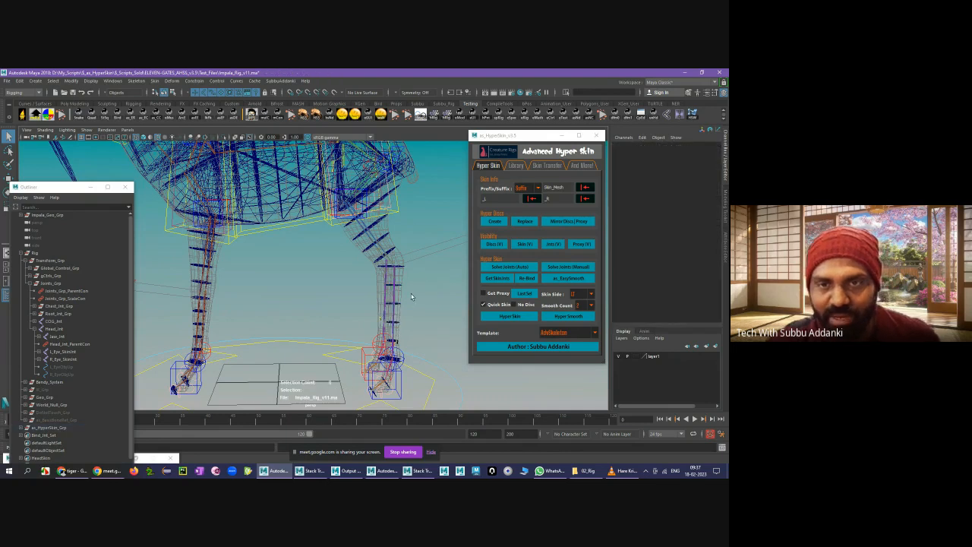
pyautogui.keyDown('alt'); pyautogui.moveTo(403, 291); pyautogui.dragTo(387, 280, button='middle'); pyautogui.keyUp('alt')
pyautogui.keyDown('alt'); pyautogui.moveTo(387, 280); pyautogui.dragTo(378, 298, button='right'); pyautogui.keyUp('alt')
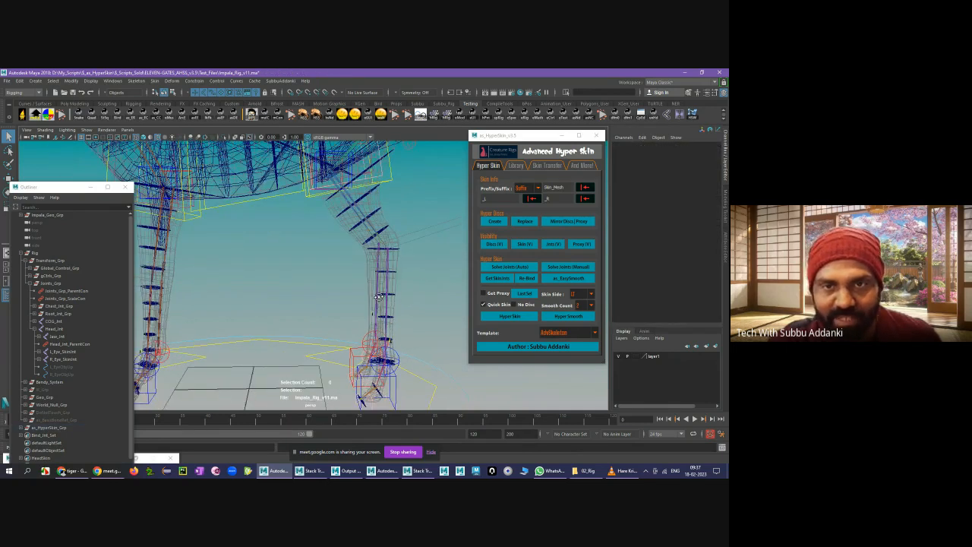
pyautogui.keyDown('alt'); pyautogui.moveTo(378, 298); pyautogui.dragTo(388, 272); pyautogui.keyUp('alt')
pyautogui.click(387, 266)
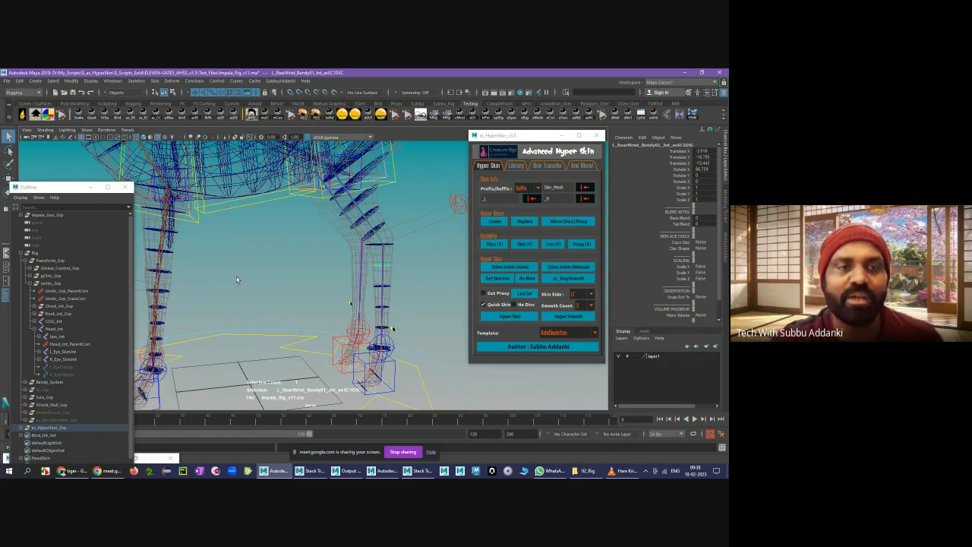
# - Collapse the rig's Transform_Grp hierarchy, expand as_HyperSkin_Grp, and frame its as_Skin_Mesh_MeshGrp in the viewport
pyautogui.click(31, 283)
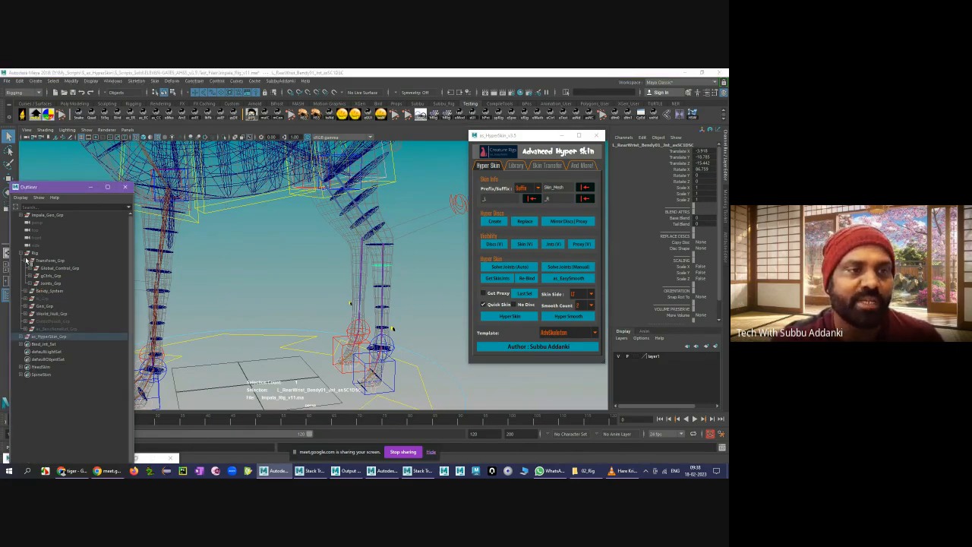
pyautogui.click(28, 261)
pyautogui.click(20, 315)
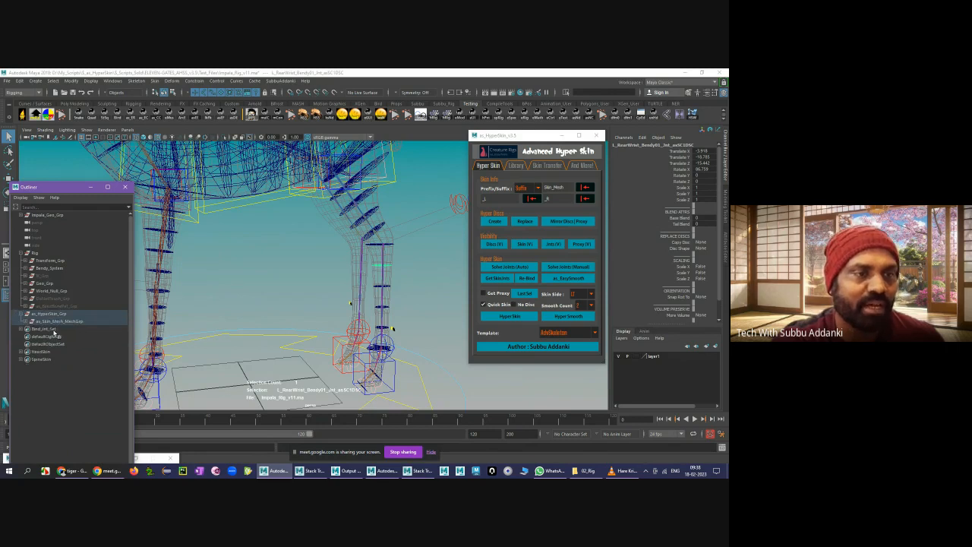
pyautogui.click(56, 321)
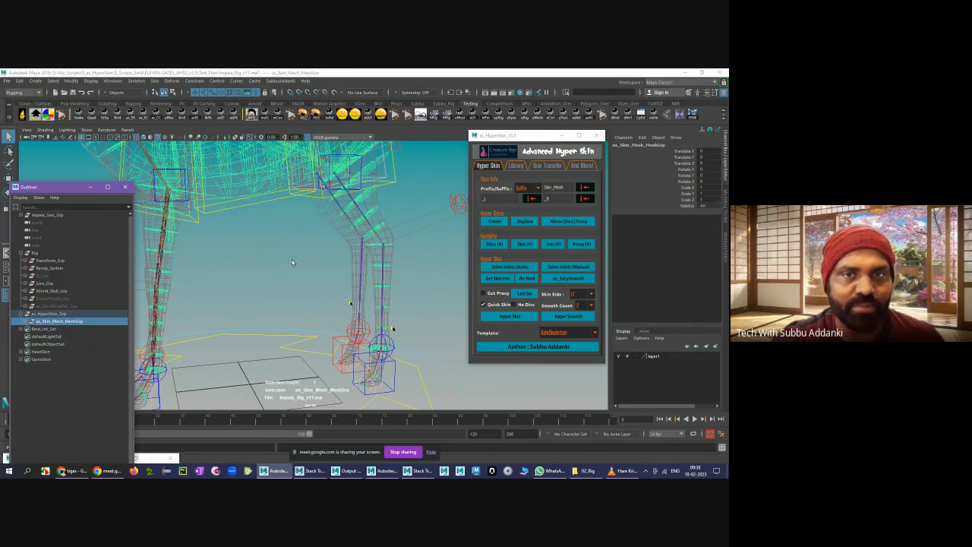
pyautogui.press('f')
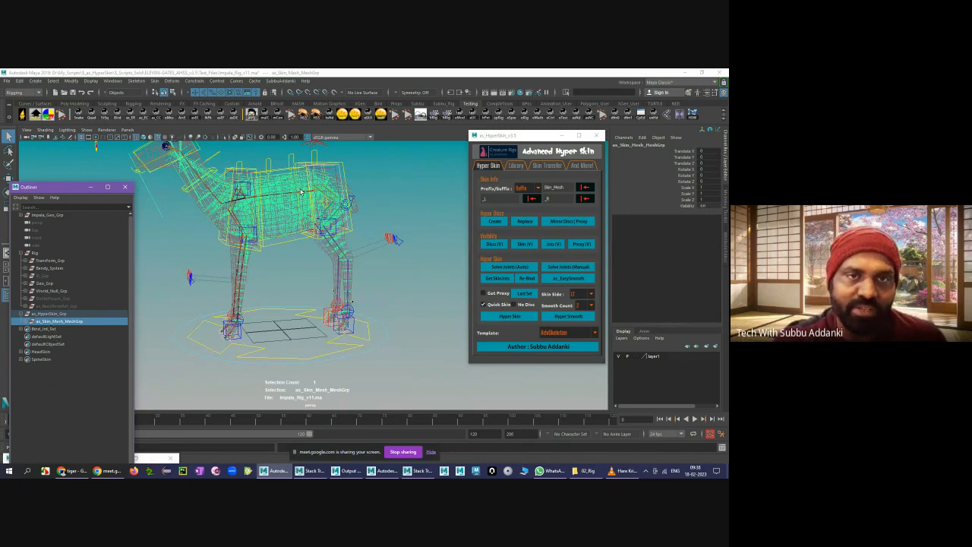
# - Examine the disc and geometry subgroups inside as_Skin_Mesh_MeshGrp, then collapse the group and clear the selection
pyautogui.click(28, 322)
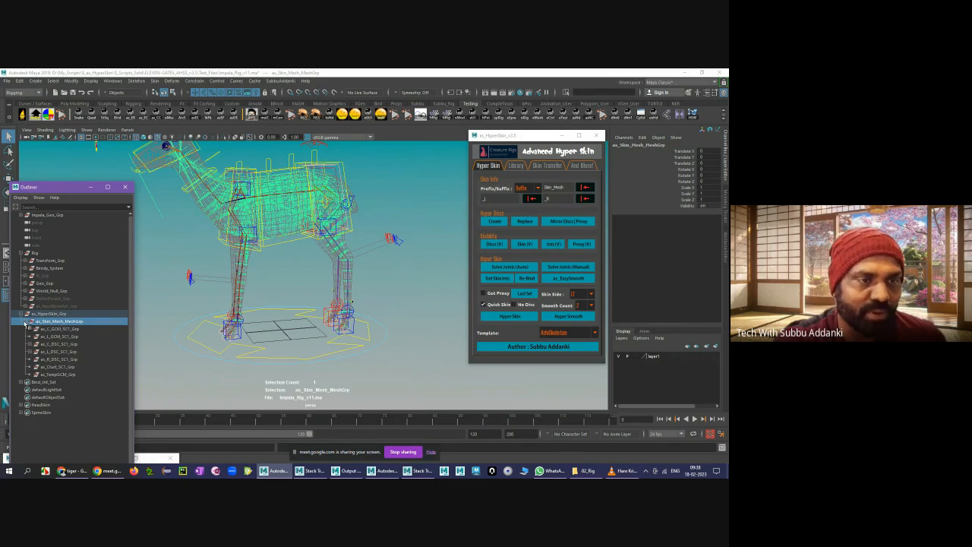
pyautogui.click(28, 322)
pyautogui.click(53, 314)
pyautogui.click(65, 321)
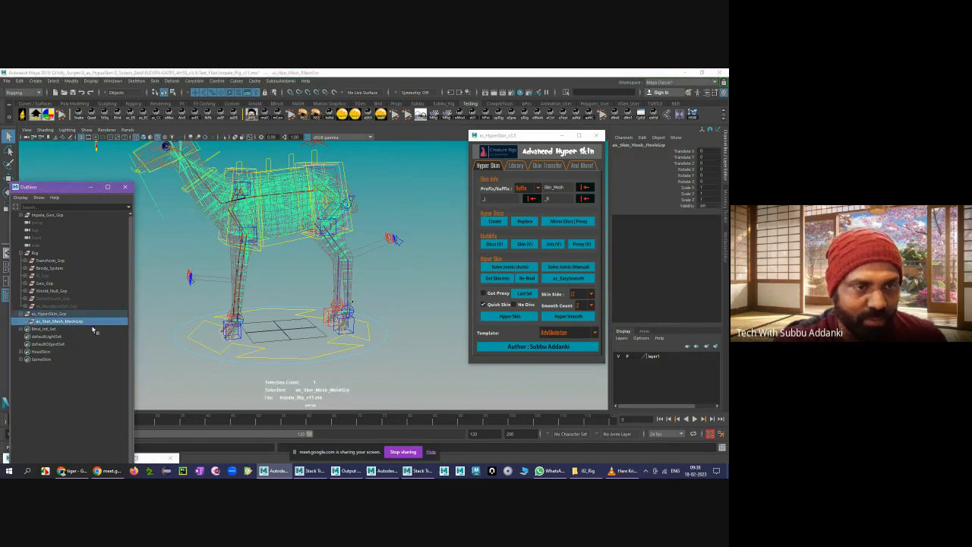
pyautogui.click(28, 322)
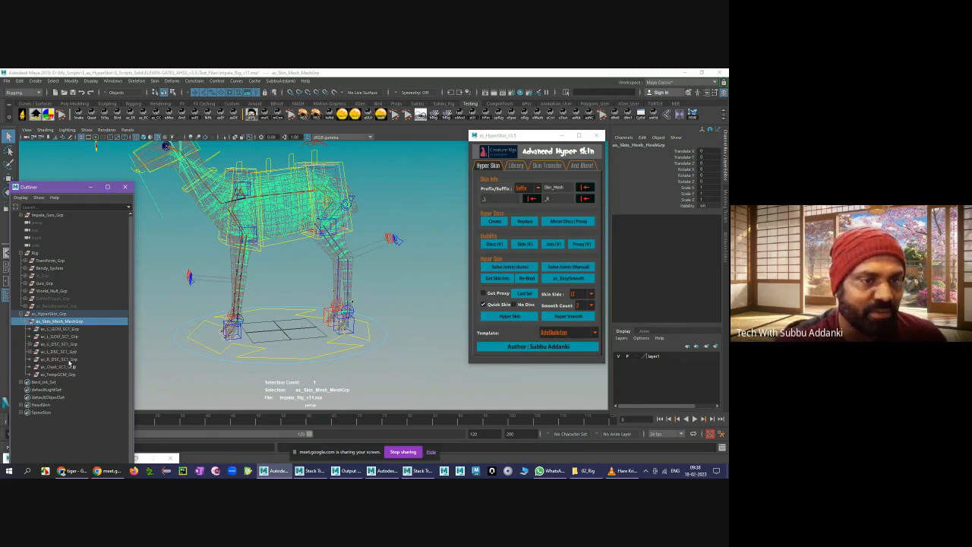
pyautogui.click(73, 329)
pyautogui.click(28, 321)
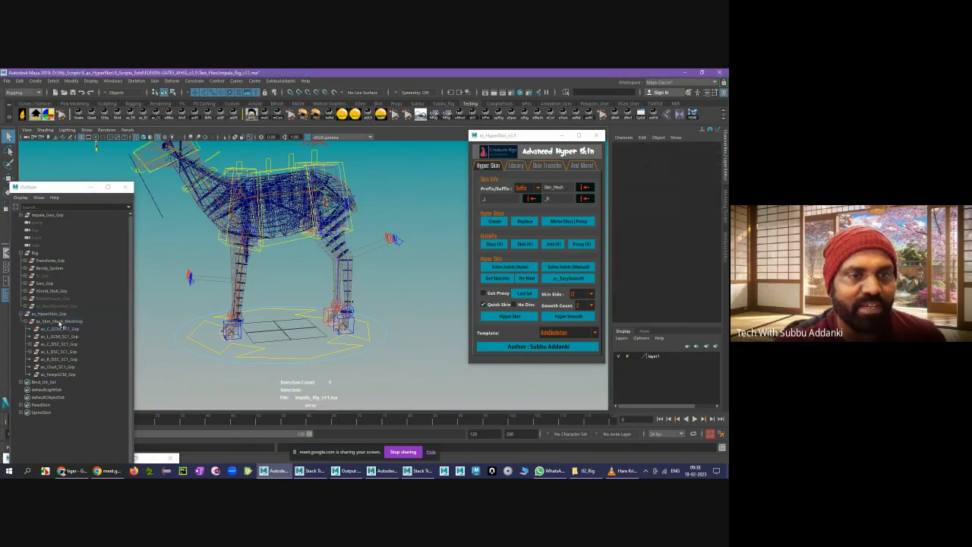
pyautogui.click(179, 309)
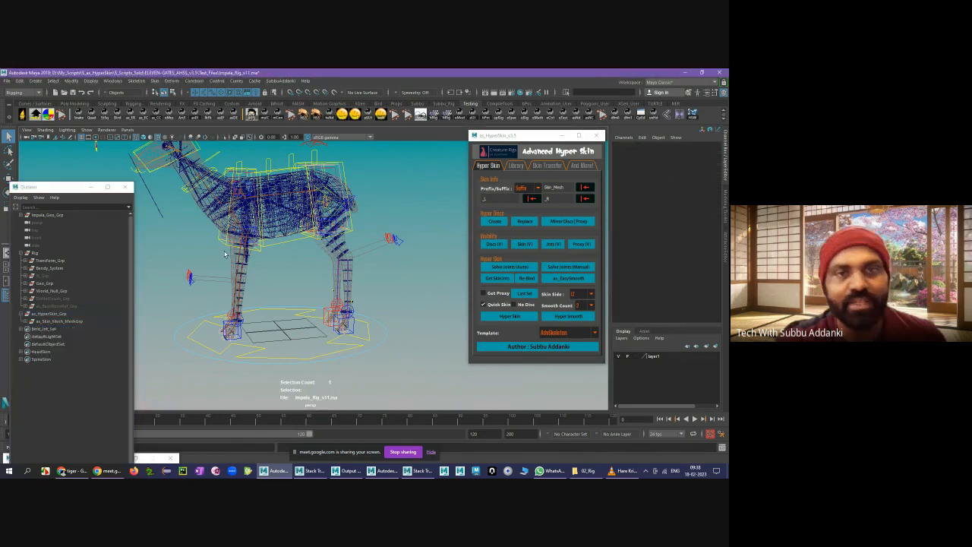
# - Examine the leg discs up close and HyperSkin's Library options, then return to the Hyper Skin options
pyautogui.scroll(3, 326, 272)
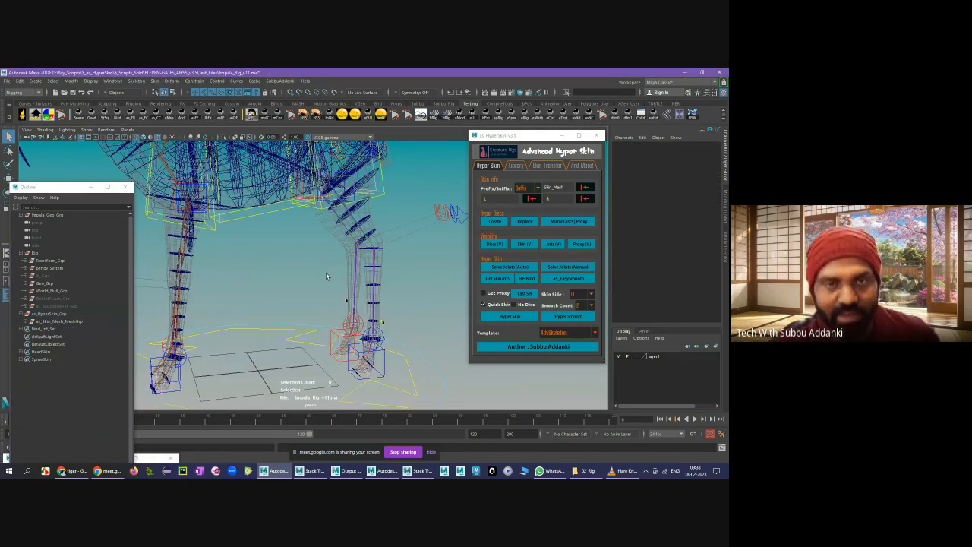
pyautogui.scroll(3, 326, 271)
pyautogui.keyDown('alt'); pyautogui.moveTo(325, 306); pyautogui.dragTo(428, 267); pyautogui.keyUp('alt')
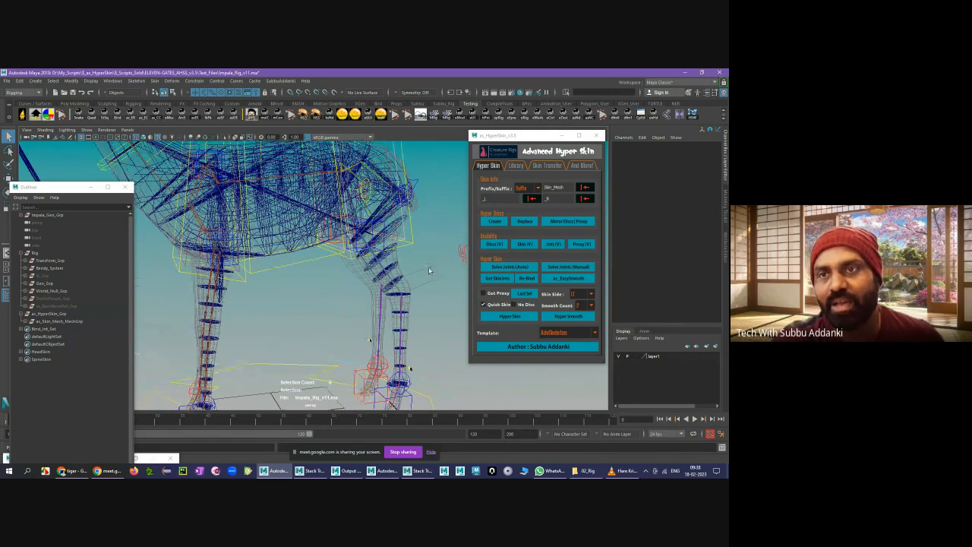
pyautogui.click(514, 169)
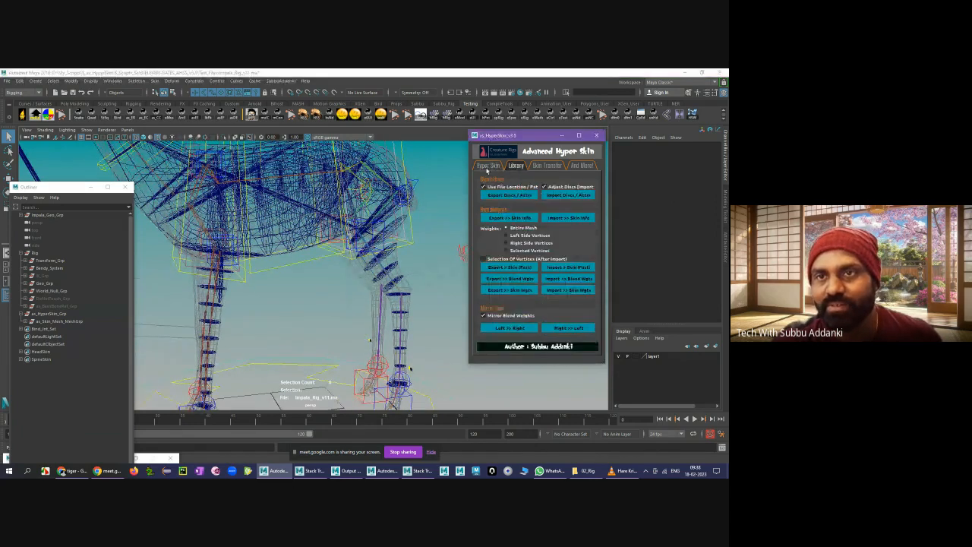
pyautogui.click(500, 167)
pyautogui.click(410, 256)
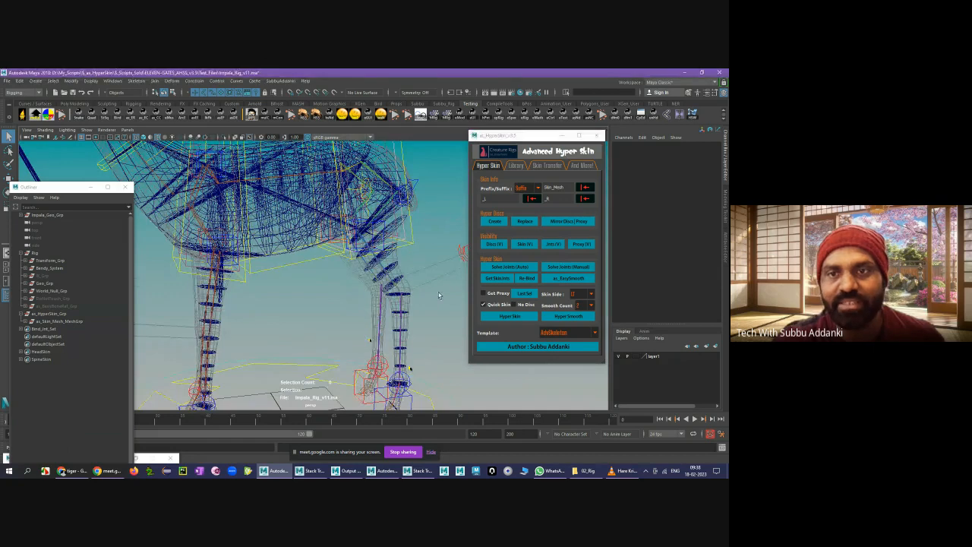
# - Expand Impala_Geo_Grp and select the Skin_Mesh body geometry
pyautogui.scroll(-5, 344, 313)
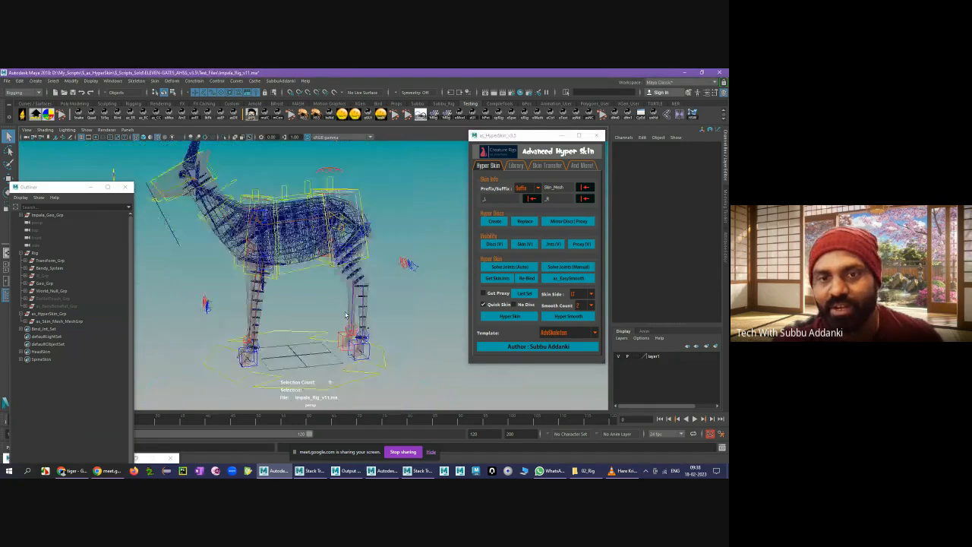
pyautogui.scroll(2, 344, 313)
pyautogui.click(23, 215)
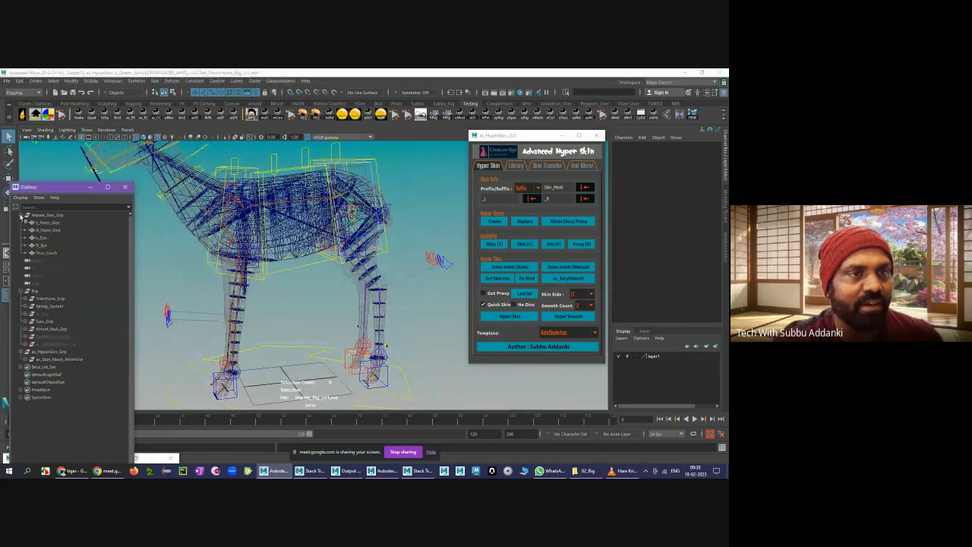
pyautogui.click(46, 254)
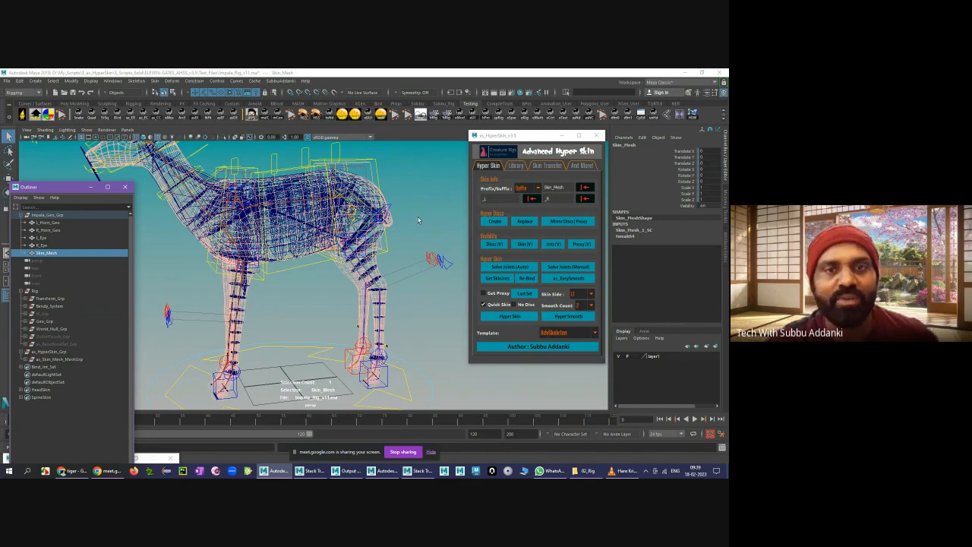
# - Review HyperSkin's Skin Transfer options, return to the Hyper Skin options, and deselect the skin mesh
pyautogui.click(545, 166)
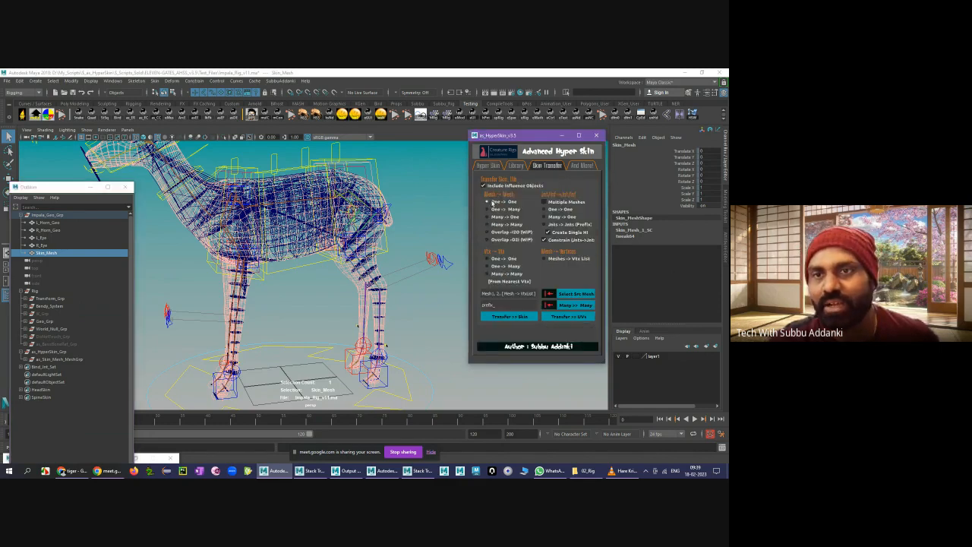
pyautogui.click(488, 166)
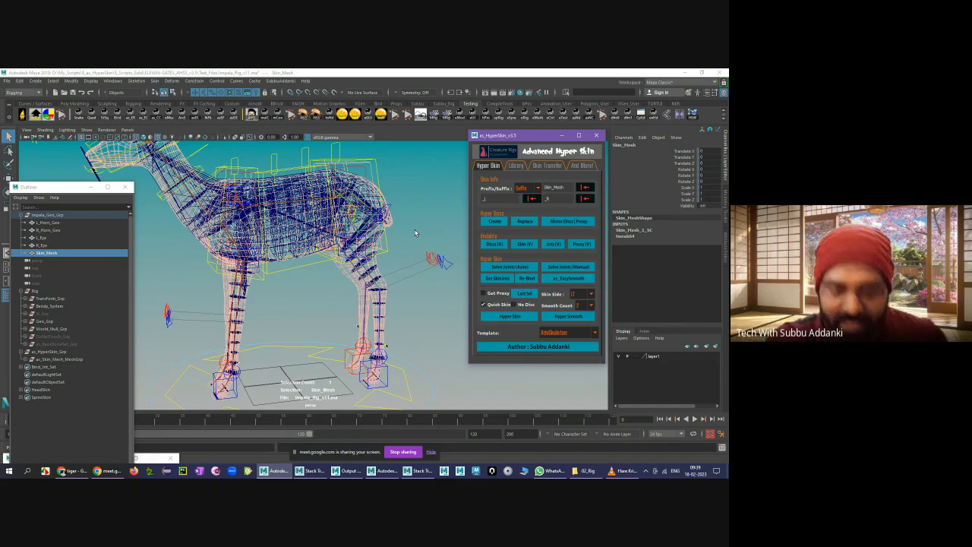
pyautogui.click(403, 238)
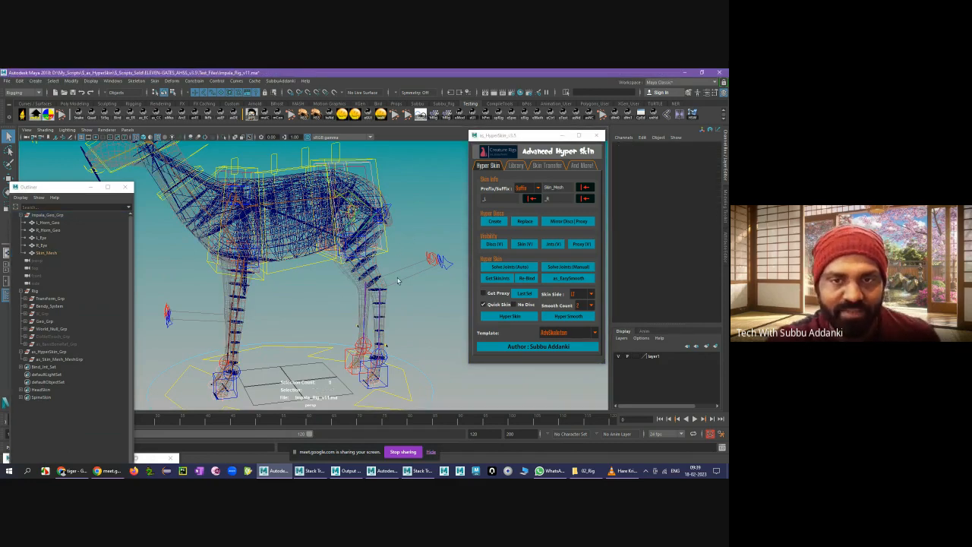
# - Select the L_RearWrist_Bendy01 disc on the impala's rear leg, showing its blend and scaling attributes
pyautogui.keyDown('alt'); pyautogui.moveTo(326, 253); pyautogui.dragTo(245, 222); pyautogui.keyUp('alt')
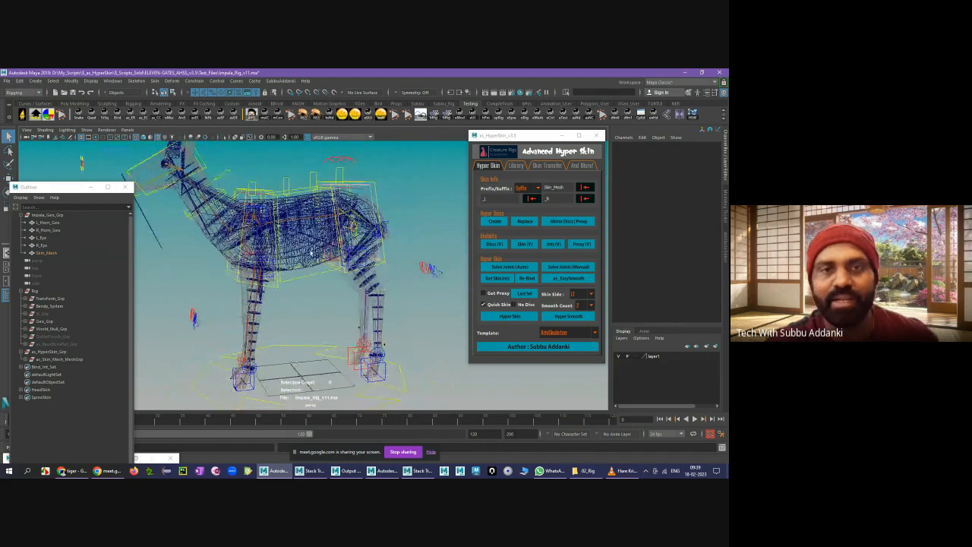
pyautogui.moveTo(303, 264)
pyautogui.keyDown('alt'); pyautogui.mouseDown()
pyautogui.moveTo(285, 261)
pyautogui.moveTo(292, 267)
pyautogui.mouseUp(); pyautogui.keyUp('alt')
pyautogui.keyDown('alt'); pyautogui.moveTo(292, 267); pyautogui.dragTo(360, 341, button='right'); pyautogui.keyUp('alt')
pyautogui.keyDown('alt'); pyautogui.moveTo(359, 340); pyautogui.dragTo(299, 293, button='middle'); pyautogui.keyUp('alt')
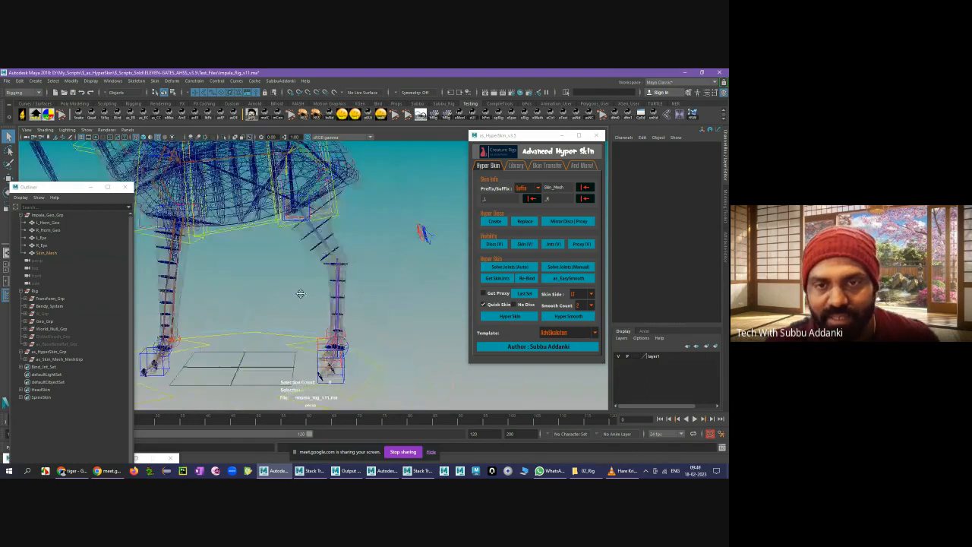
pyautogui.keyDown('alt'); pyautogui.moveTo(299, 293); pyautogui.dragTo(419, 351, button='right'); pyautogui.keyUp('alt')
pyautogui.keyDown('alt'); pyautogui.moveTo(419, 350); pyautogui.dragTo(409, 282); pyautogui.keyUp('alt')
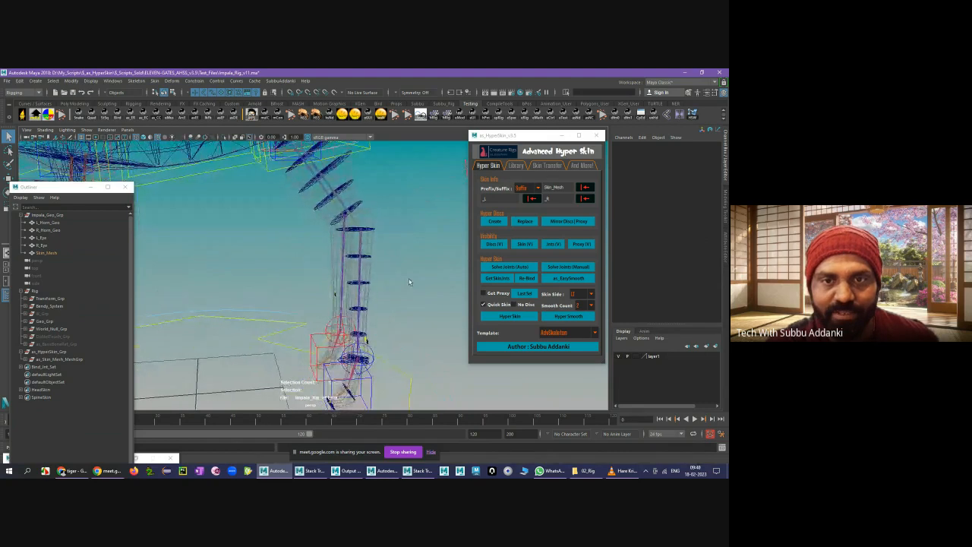
pyautogui.click(353, 256)
pyautogui.click(543, 137)
pyautogui.moveTo(543, 141); pyautogui.dragTo(541, 141)
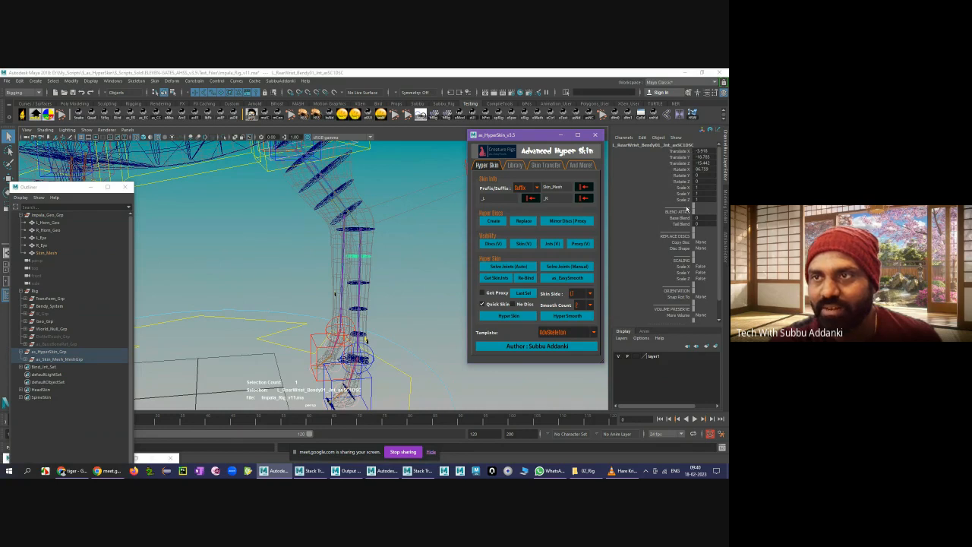
# - Activate the Move tool on the selected rear wrist disc and inspect its placement on the leg
pyautogui.click(369, 256)
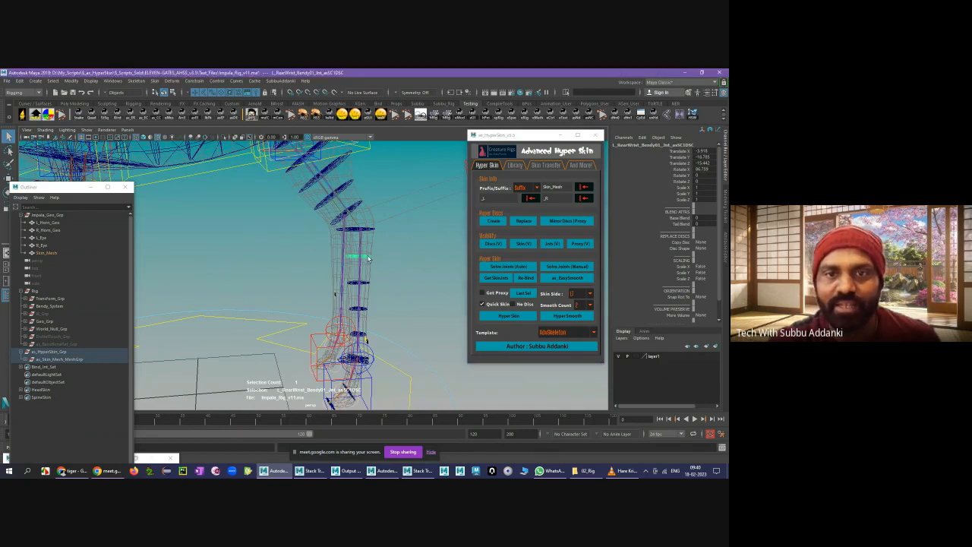
pyautogui.press('w')
pyautogui.moveTo(366, 256); pyautogui.dragTo(390, 228)
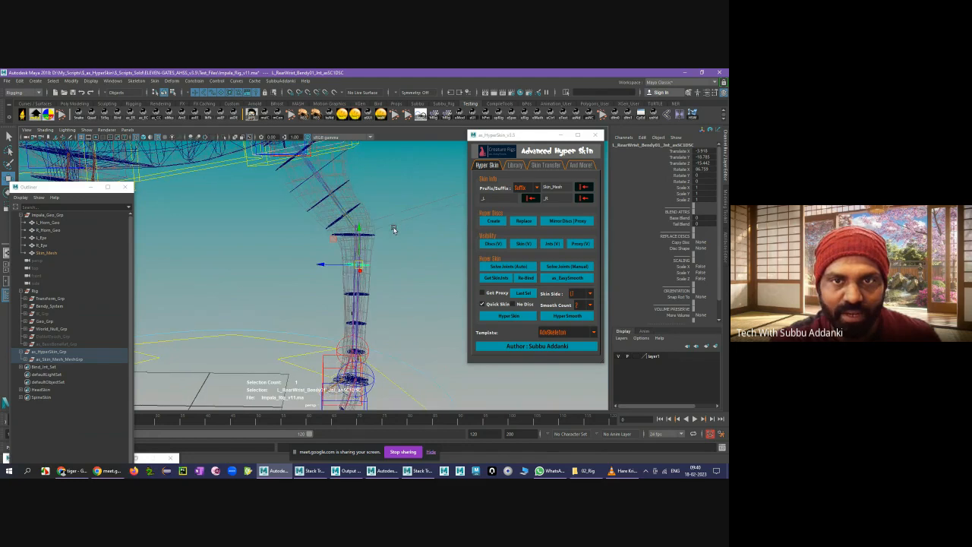
pyautogui.moveTo(66, 471)
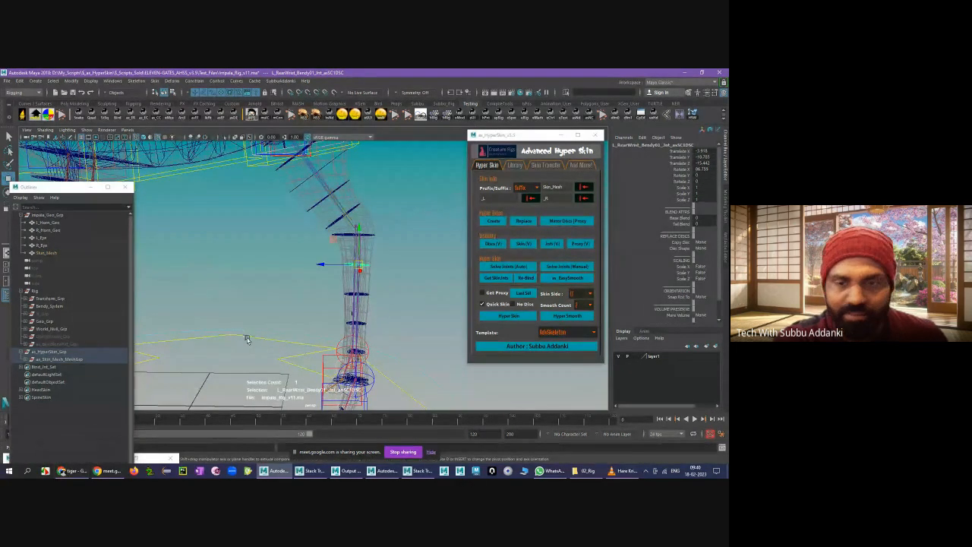
# - Launch Adobe Acrobat DC and reselect the L_RearWrist_Bendy01 disc on the impala's rear leg in Maya
pyautogui.click(9, 471)
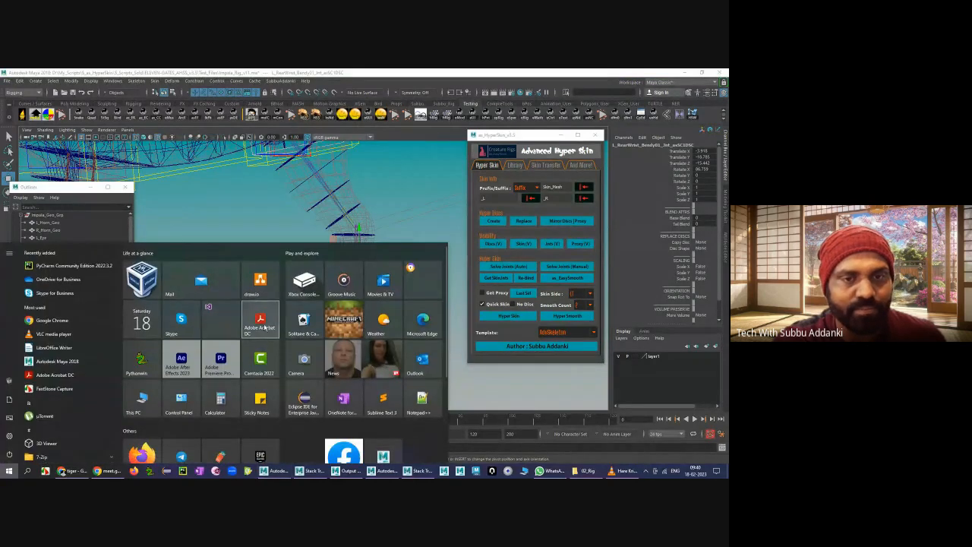
pyautogui.click(262, 204)
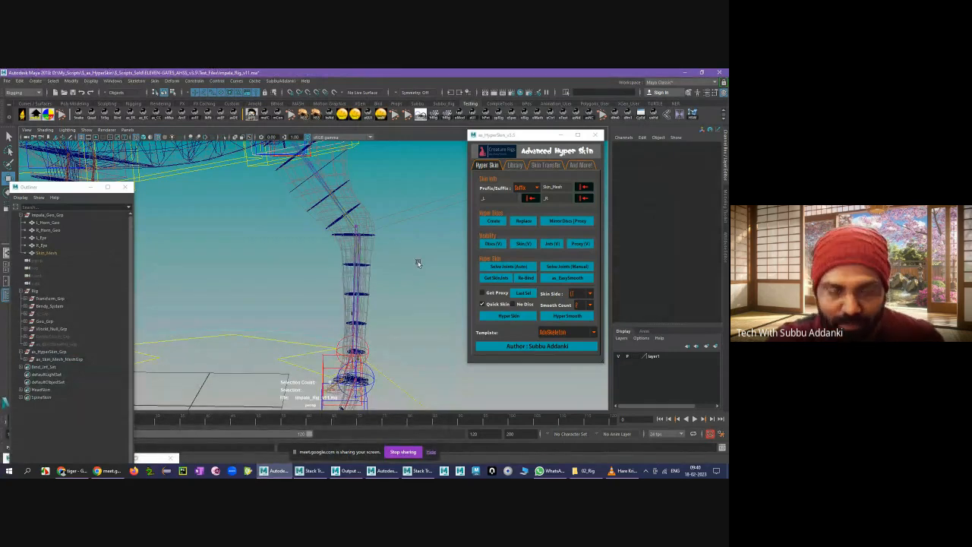
pyautogui.click(369, 266)
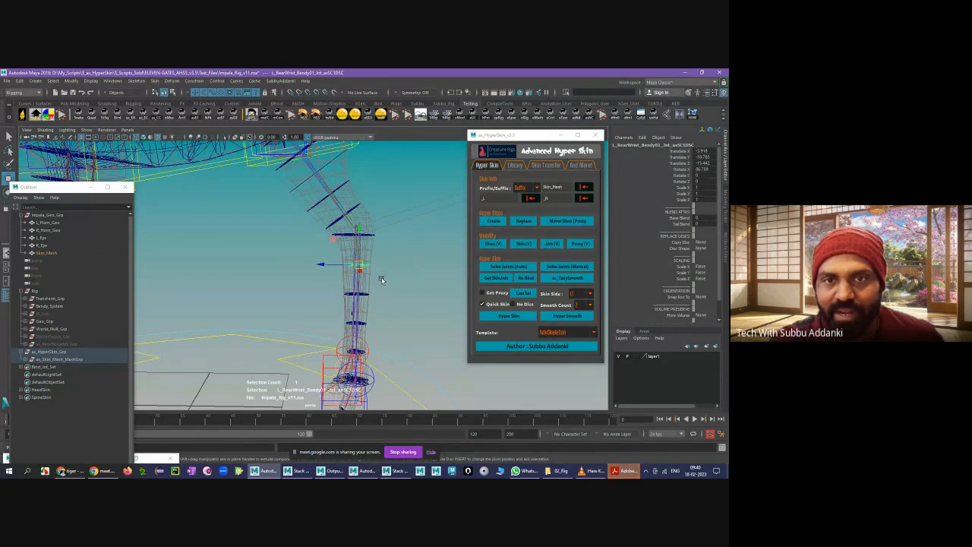
# - Find the rear elbow FK joint's parent chain in the Outliner and hide the L_RearShoulder FK and IK joint chains
pyautogui.keyDown('alt'); pyautogui.moveTo(381, 278); pyautogui.dragTo(409, 199); pyautogui.keyUp('alt')
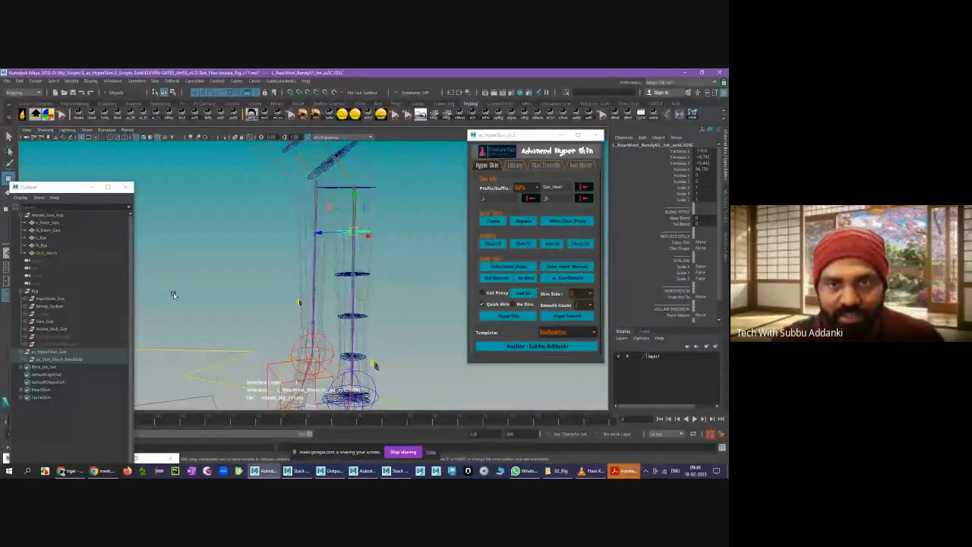
pyautogui.click(411, 199)
pyautogui.click(354, 194)
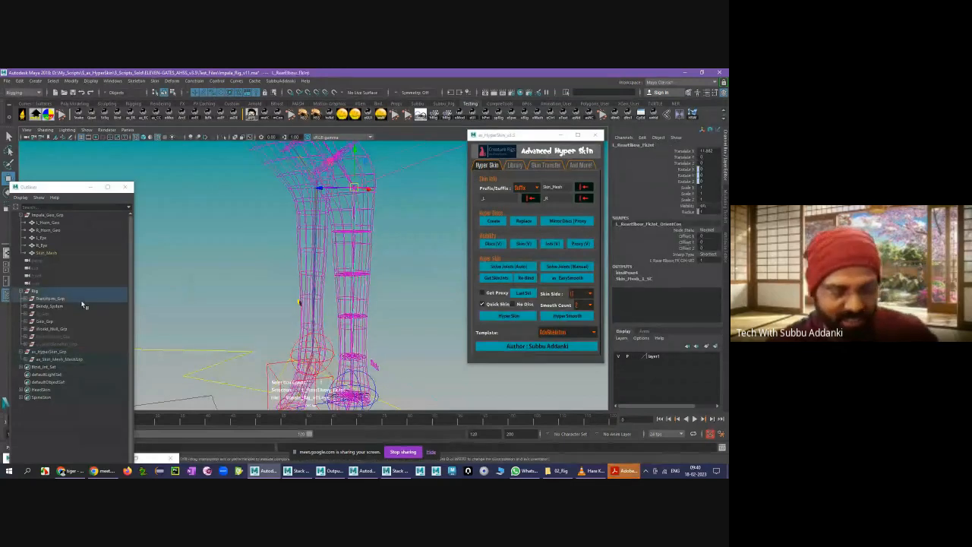
pyautogui.press('f')
pyautogui.press('f')
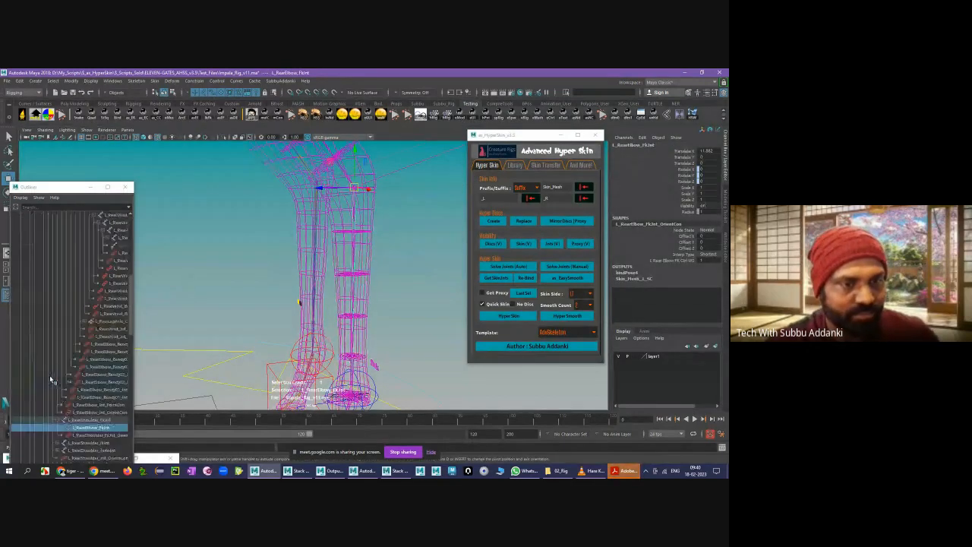
pyautogui.click(58, 422)
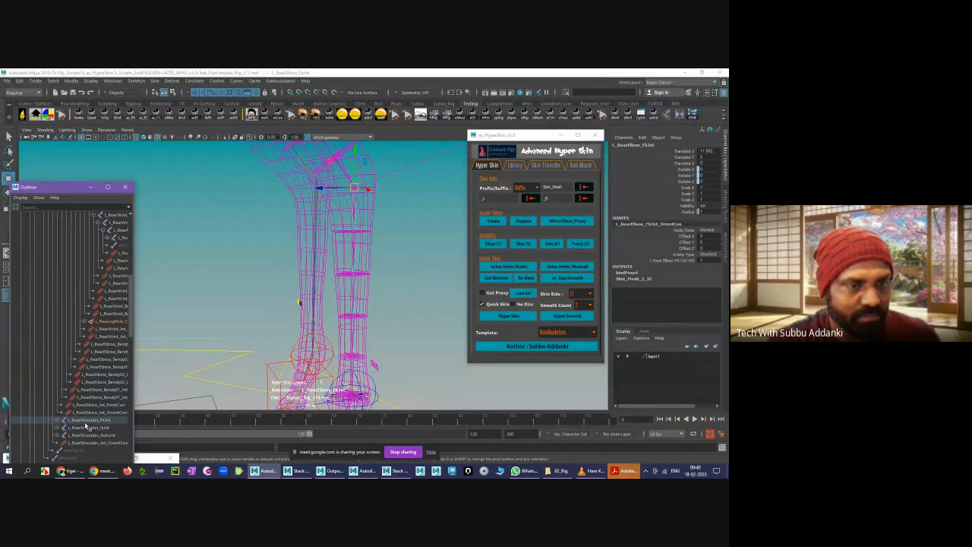
pyautogui.click(89, 420)
pyautogui.keyDown('ctrl'); pyautogui.click(101, 428); pyautogui.keyUp('ctrl')
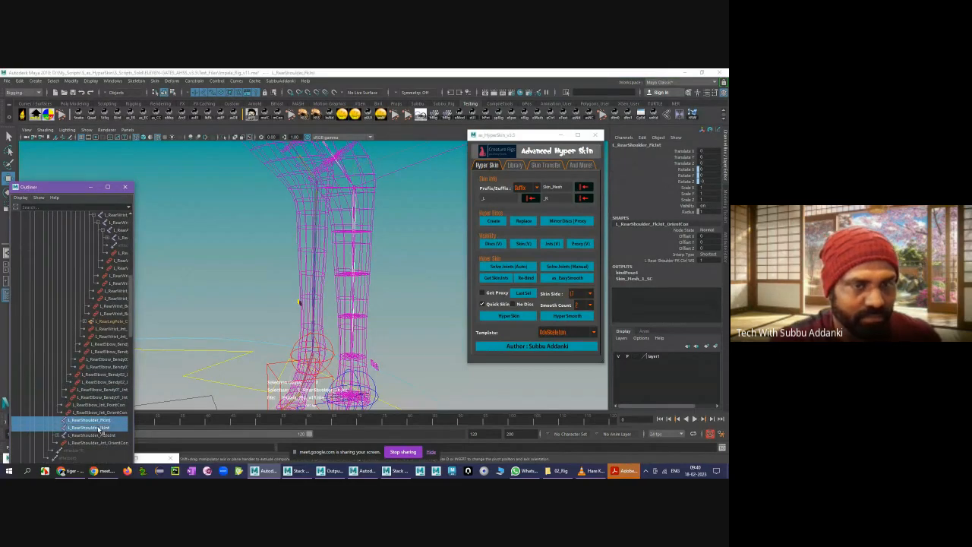
pyautogui.click(254, 323)
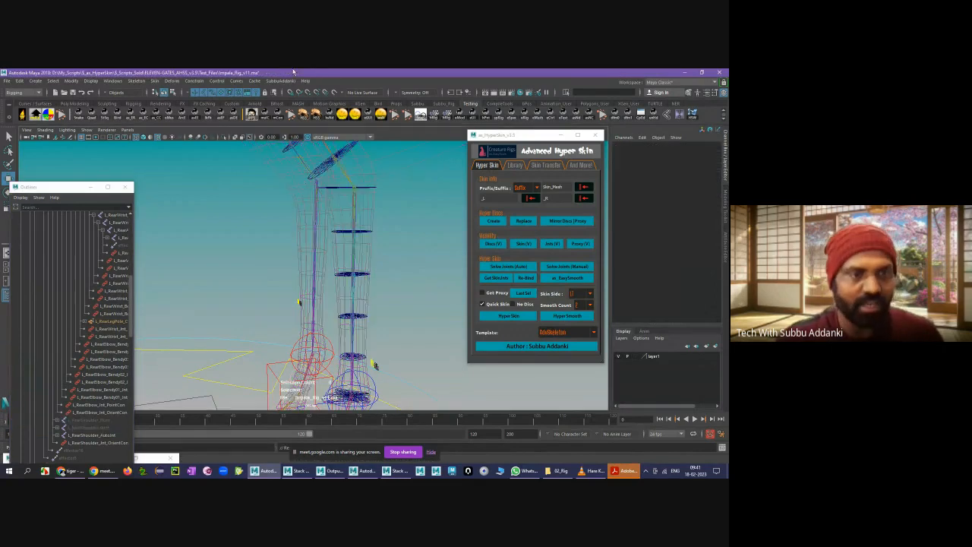
# - Locate the L_RearElbow_AutoJnt chain in the Outliner and hide its parent L_RearShoulder_AutoJnt
pyautogui.press('q')
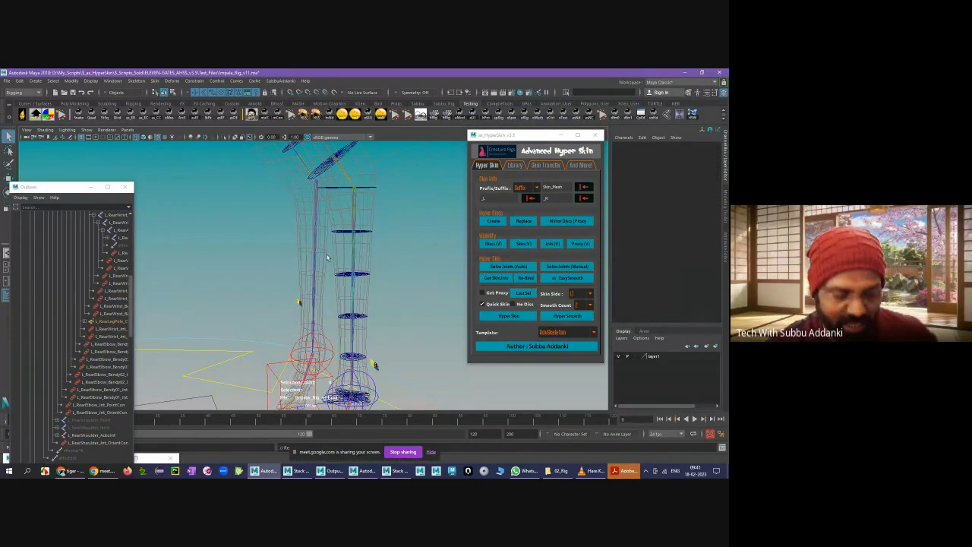
pyautogui.click(354, 207)
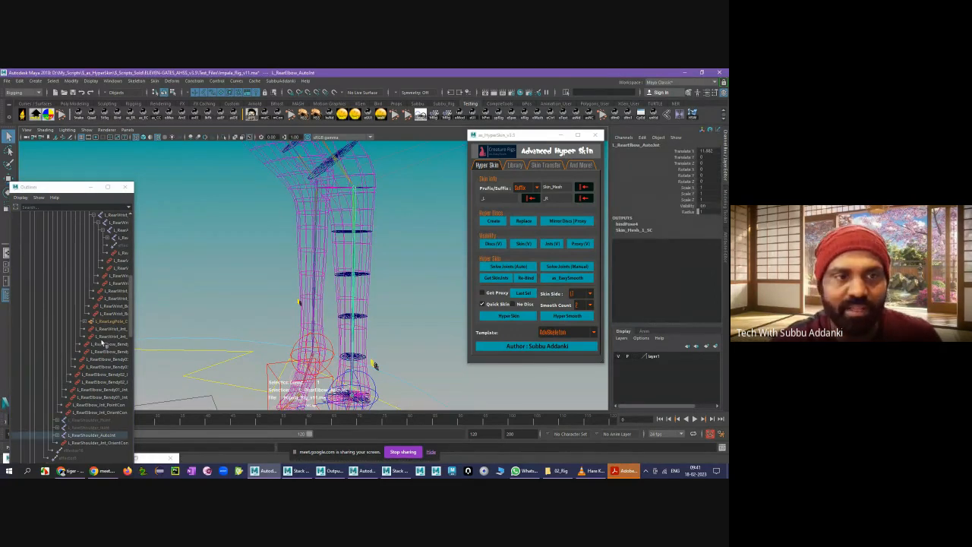
pyautogui.scroll(-3, 95, 350)
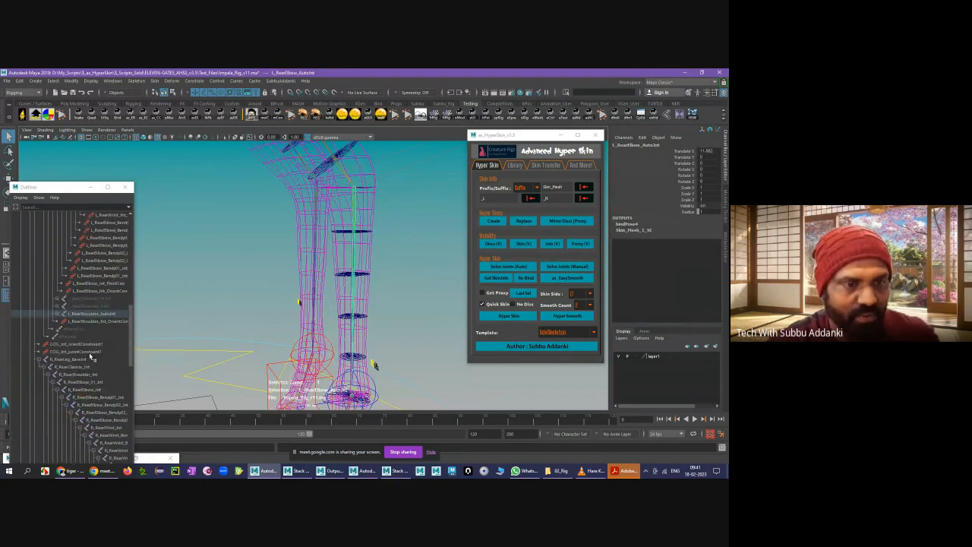
pyautogui.click(58, 314)
pyautogui.click(86, 314)
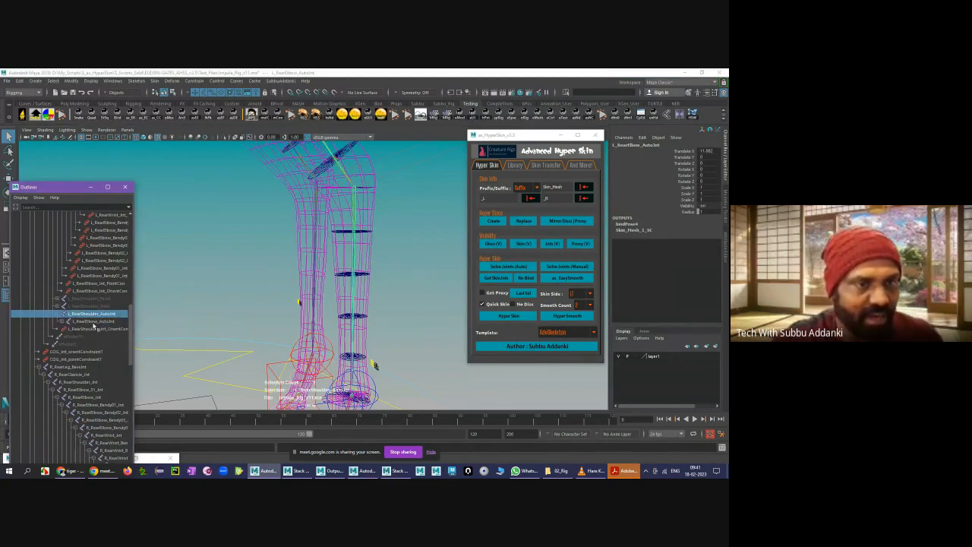
pyautogui.hotkey('ctrl', 'h')
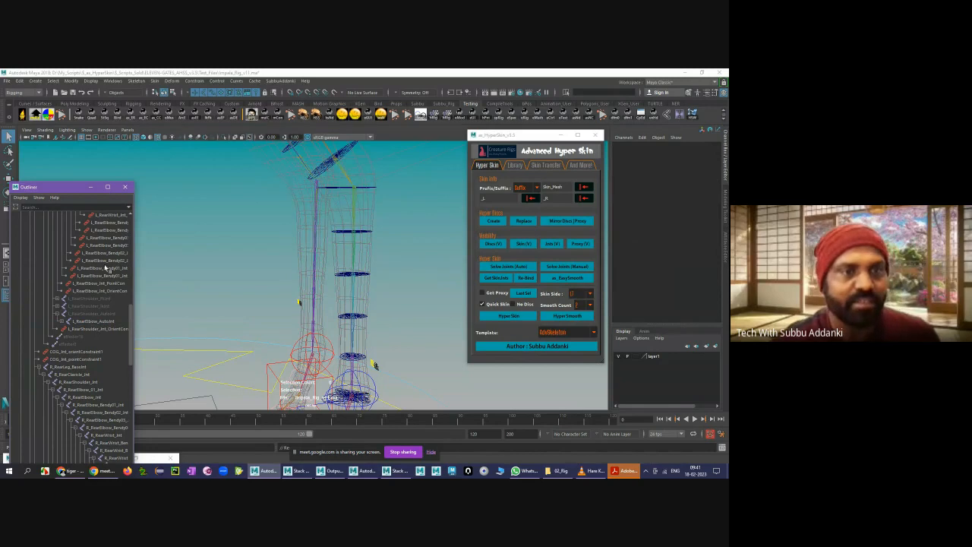
pyautogui.click(91, 297)
pyautogui.click(267, 242)
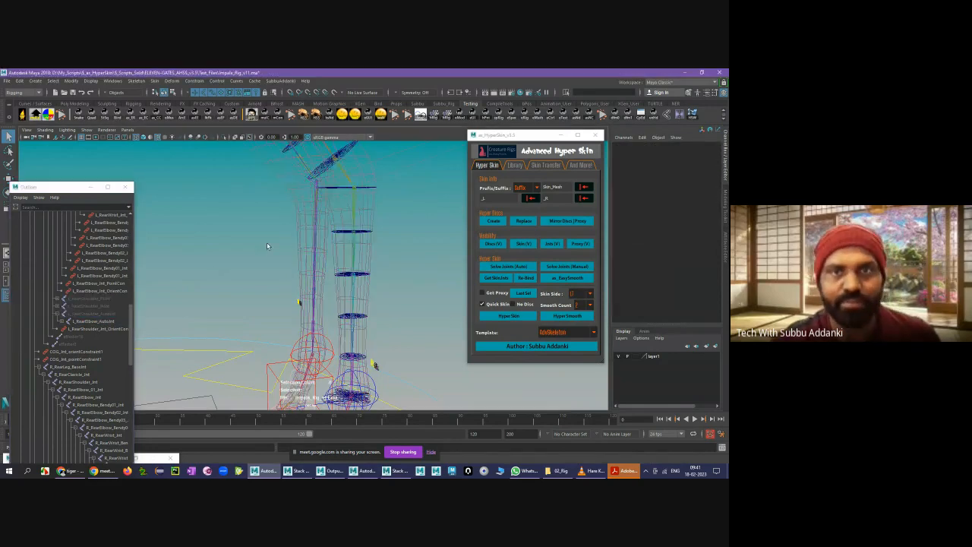
# - Select the L_RearWrist_Bendy01 and L_RearWrist_Bendy02 discs together on the impala's rear leg
pyautogui.keyDown('alt'); pyautogui.moveTo(333, 278); pyautogui.dragTo(372, 275); pyautogui.keyUp('alt')
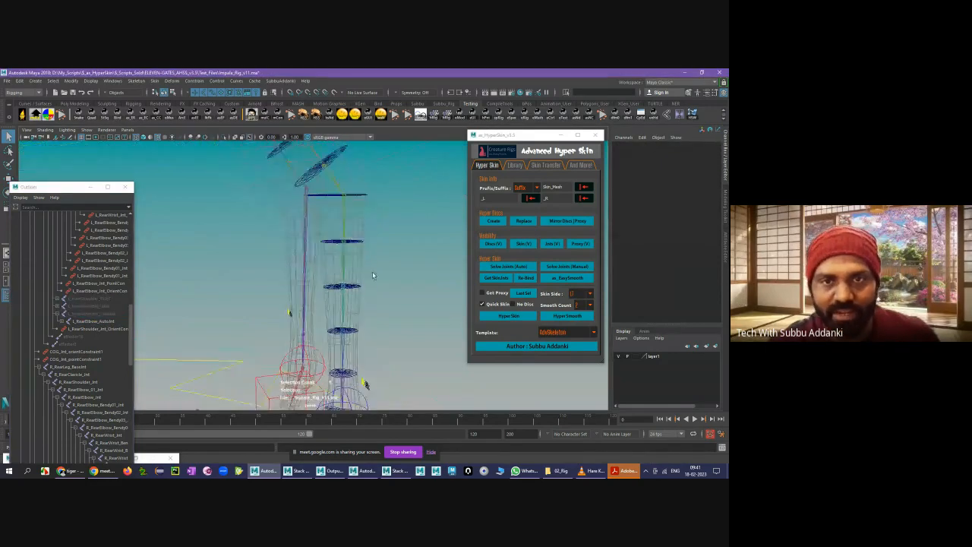
pyautogui.click(343, 243)
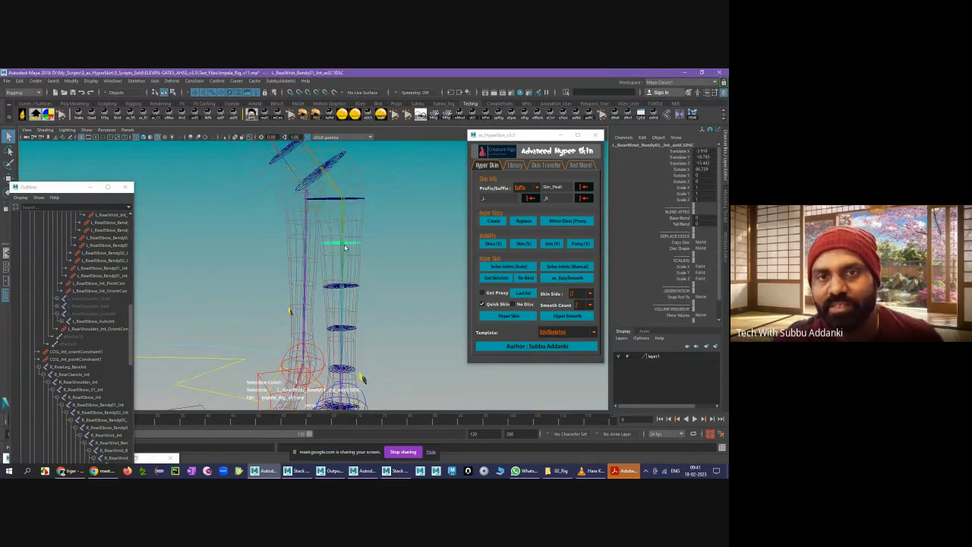
pyautogui.click(344, 252)
pyautogui.click(363, 257)
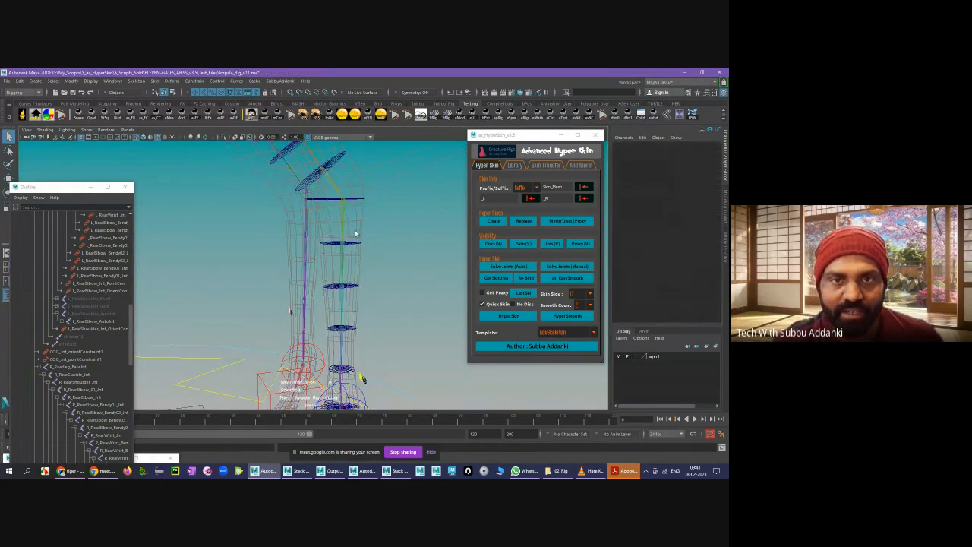
pyautogui.keyDown('alt'); pyautogui.moveTo(356, 248); pyautogui.dragTo(380, 232); pyautogui.keyUp('alt')
pyautogui.click(377, 228)
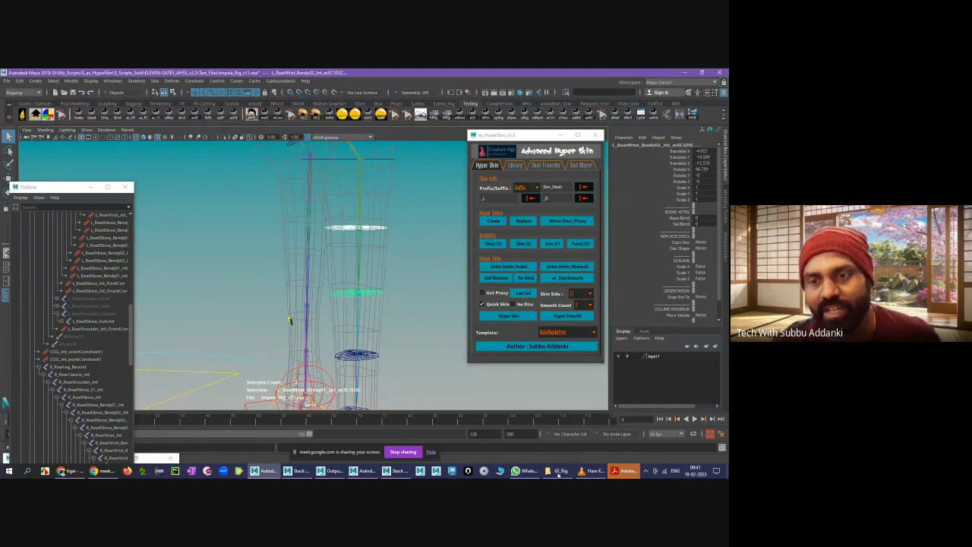
# - Switch to Acrobat, open the most recent 0.KeyPoints PDF, and review page 2's illustrations on keeping the disc outer close to the mesh
pyautogui.click(623, 471)
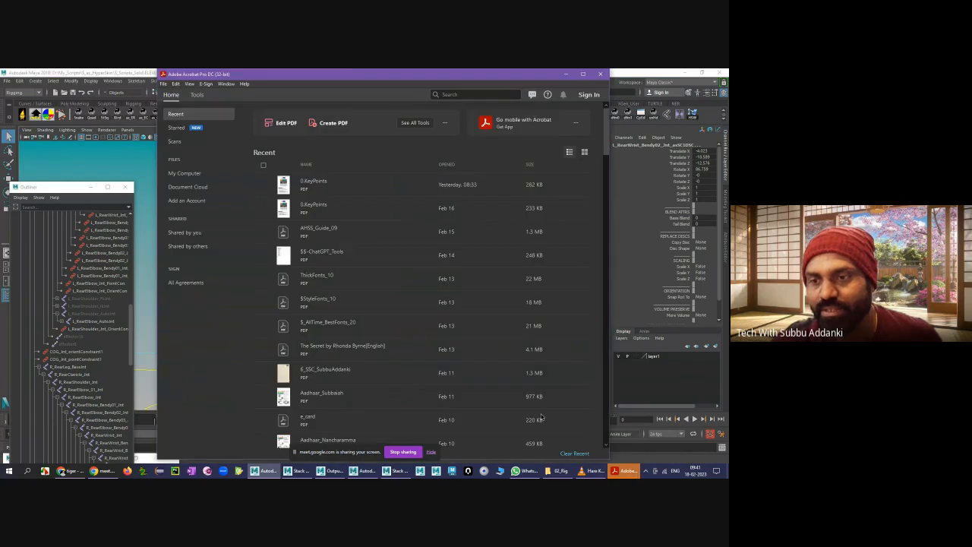
pyautogui.doubleClick(321, 184)
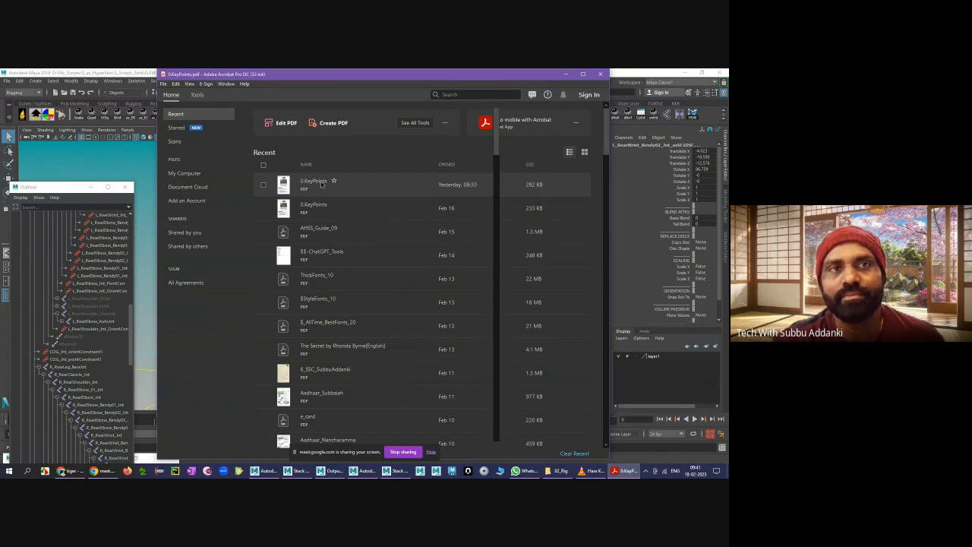
pyautogui.scroll(-2, 377, 214)
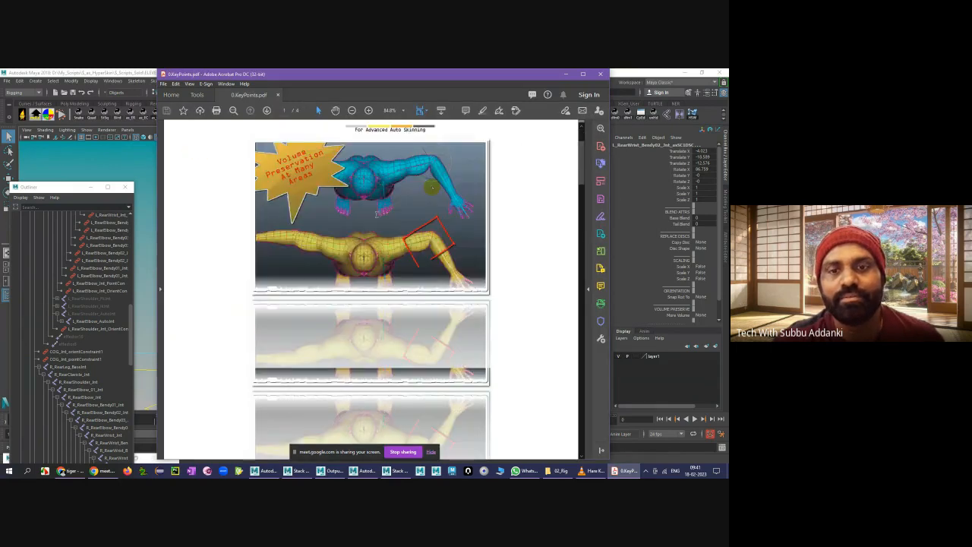
pyautogui.scroll(-10, 378, 213)
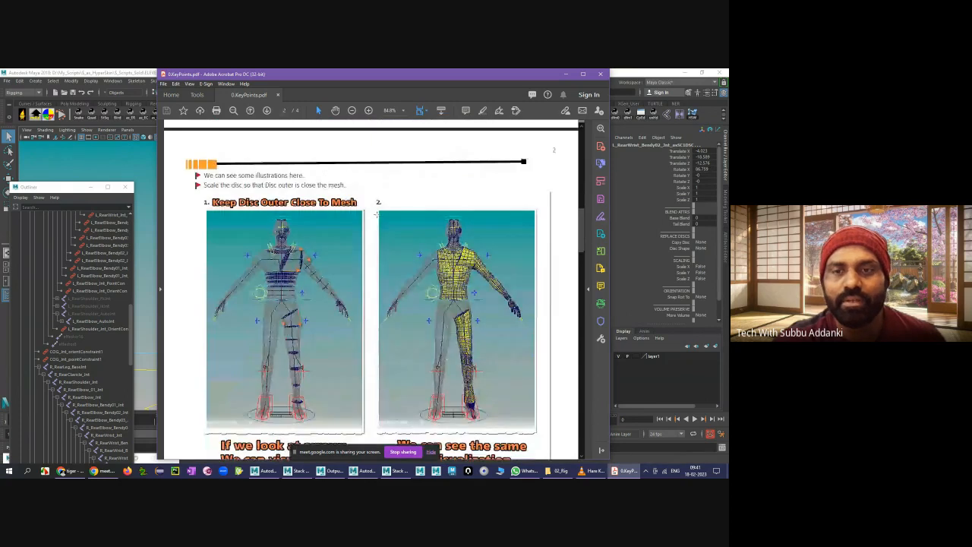
pyautogui.scroll(-1, 375, 213)
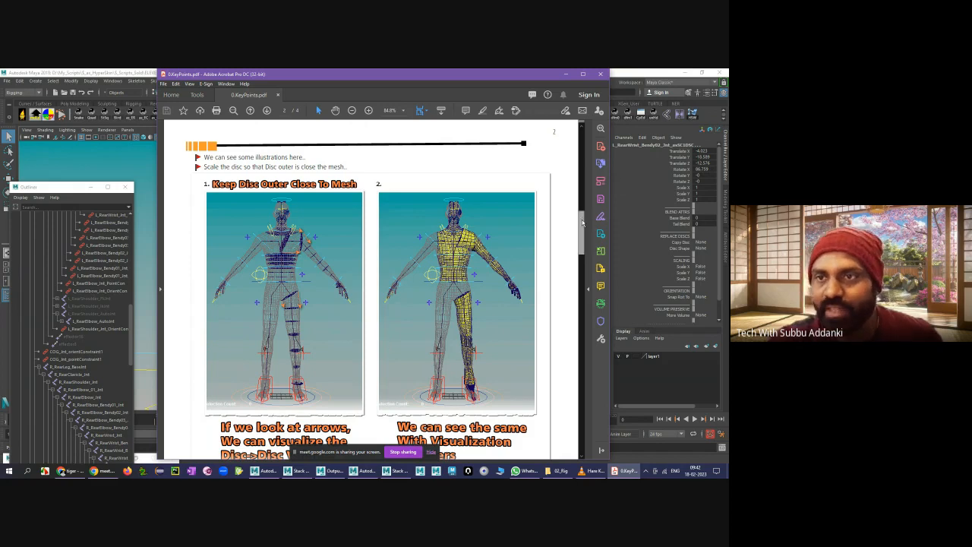
# - Compare the PDF's page 2 examples of discs far from the mesh with page 3's examples of disc scale affecting skinning
pyautogui.scroll(-3, 579, 248)
pyautogui.scroll(-1, 577, 254)
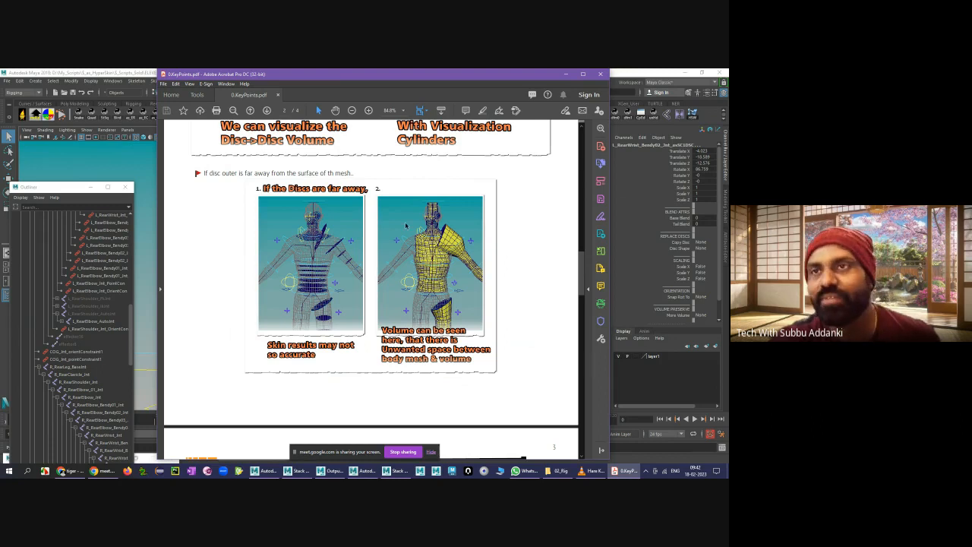
pyautogui.scroll(-3, 399, 244)
pyautogui.scroll(-3, 399, 244)
pyautogui.scroll(-2, 399, 243)
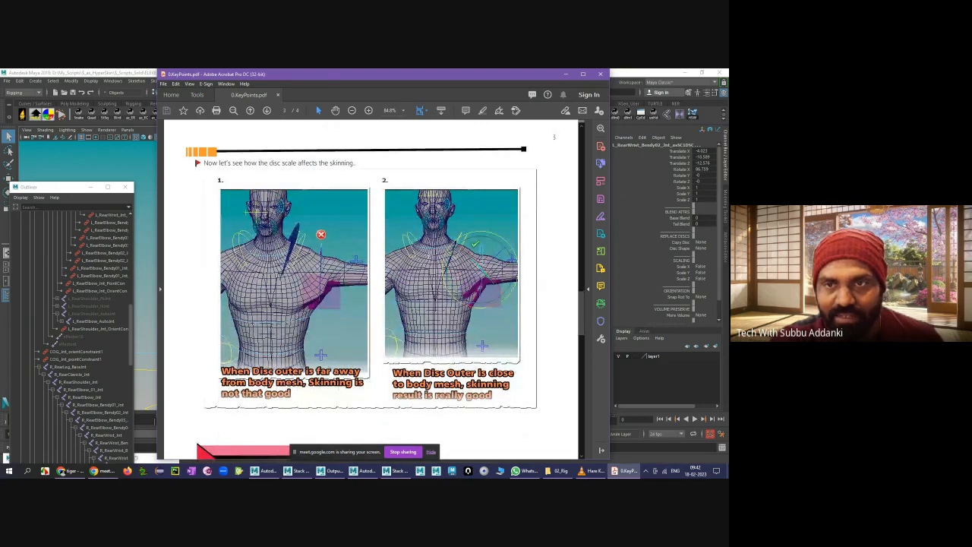
pyautogui.scroll(6, 323, 241)
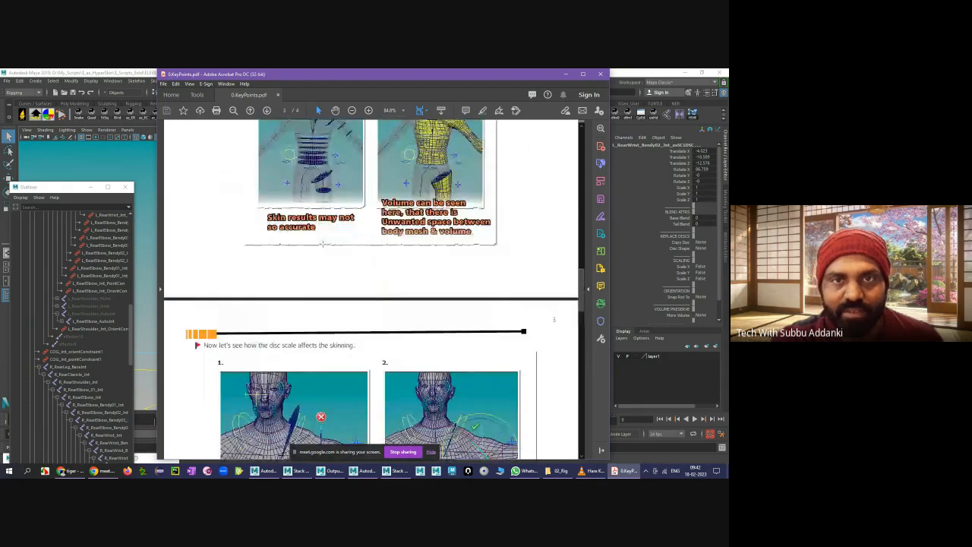
pyautogui.scroll(1, 323, 241)
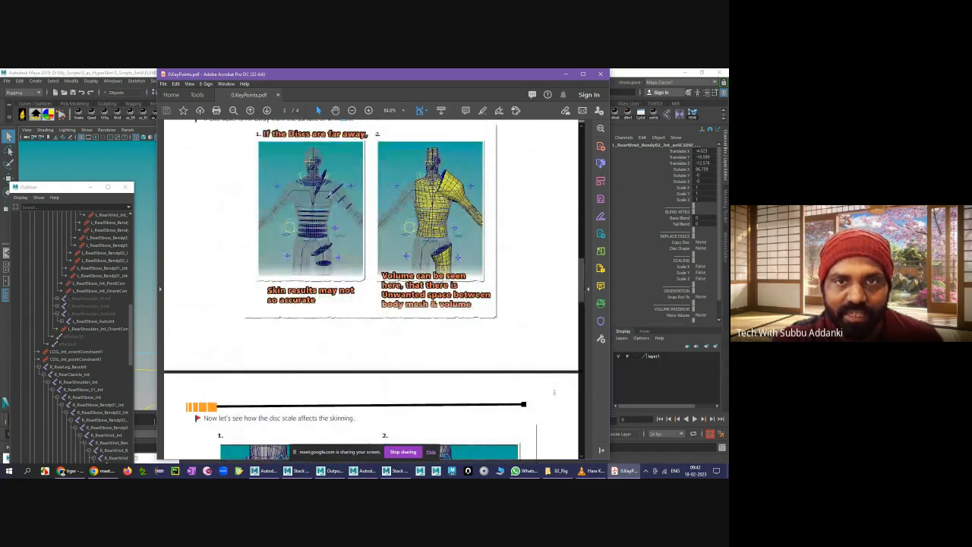
pyautogui.scroll(-7, 309, 290)
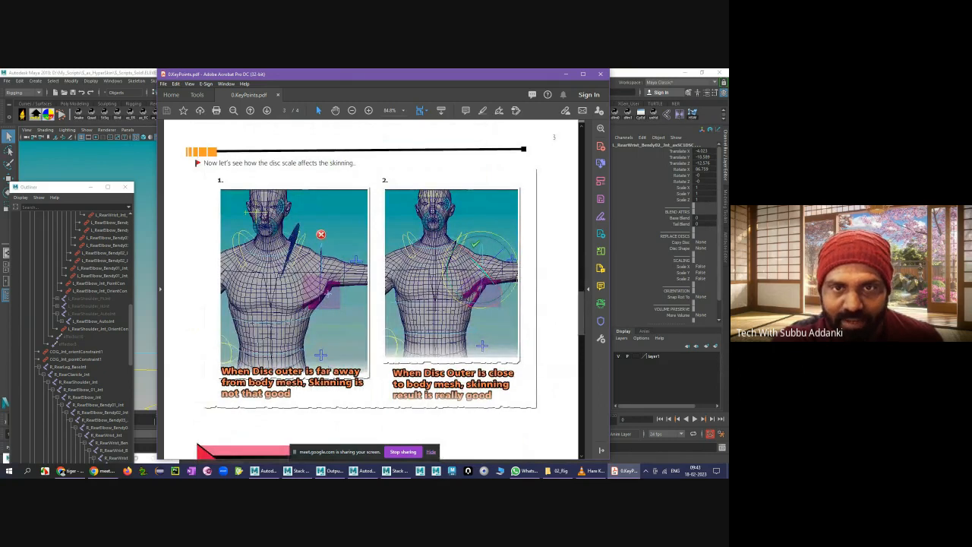
pyautogui.scroll(7, 327, 293)
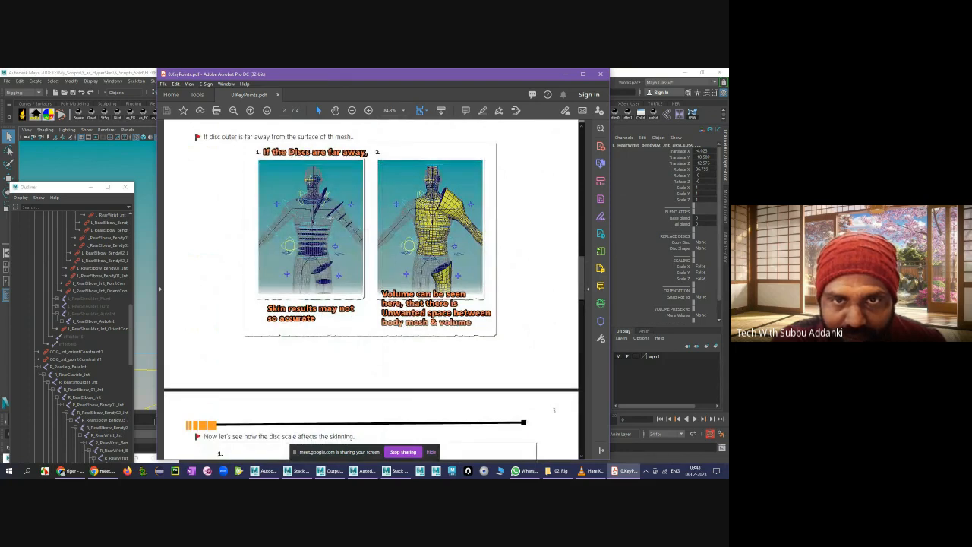
pyautogui.click(328, 220)
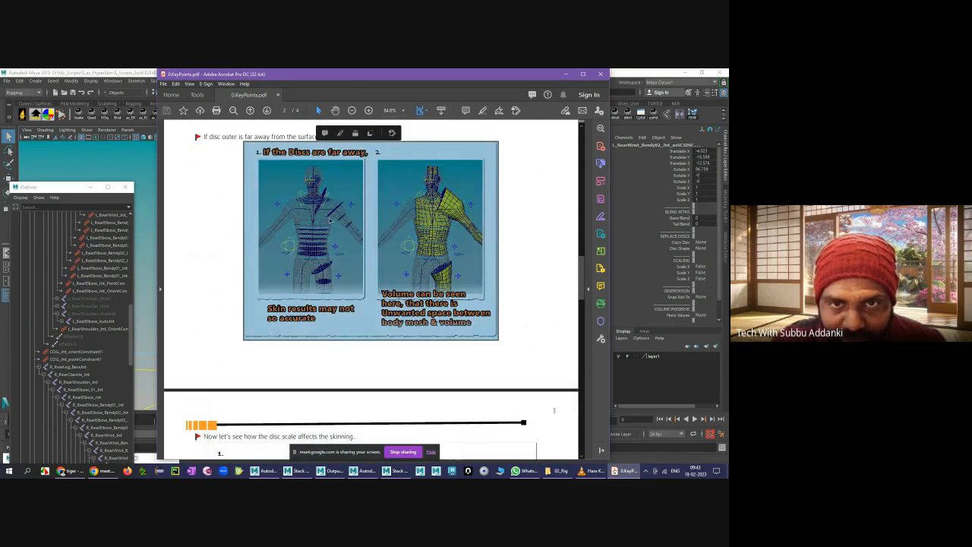
pyautogui.click(330, 221)
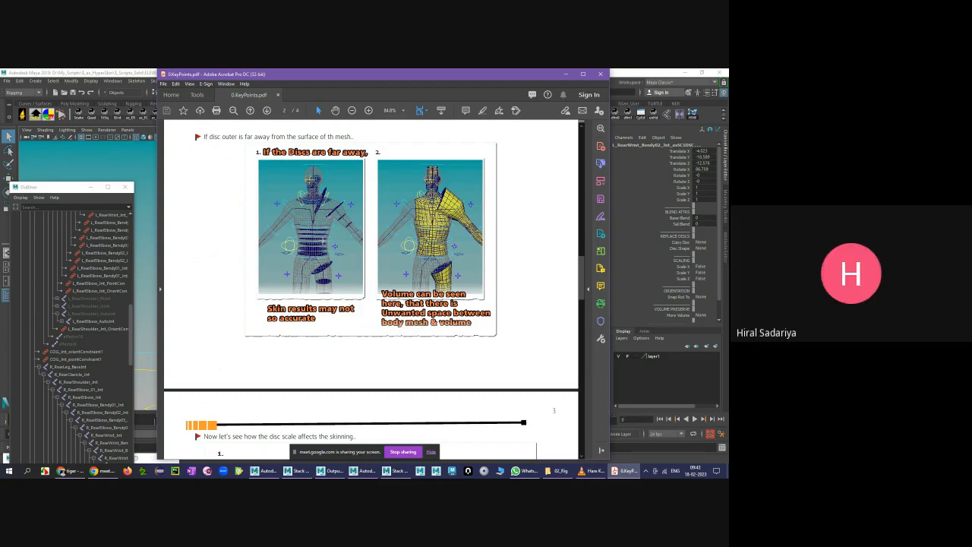
# - Dismiss the Stack Trace error window and switch back to the impala rig scene in Maya
pyautogui.click(561, 471)
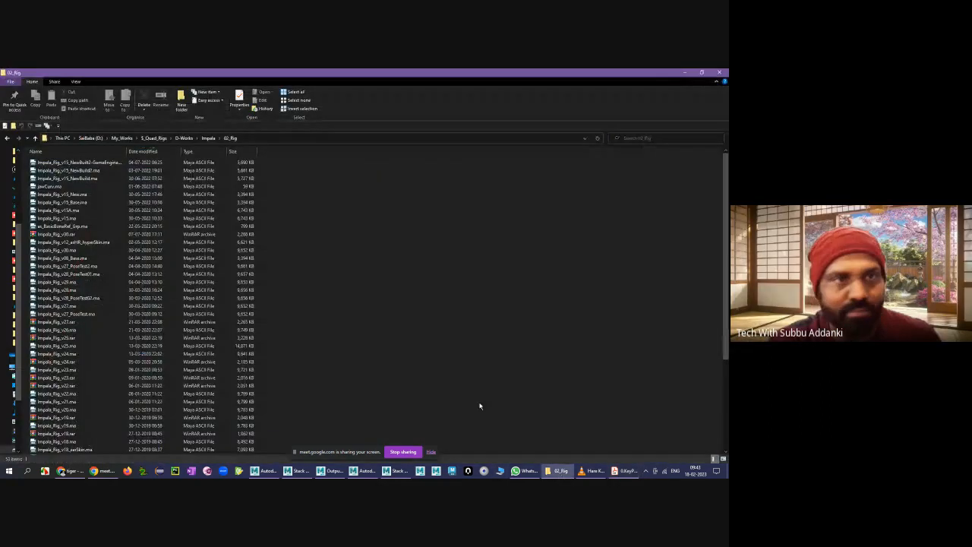
pyautogui.click(62, 471)
pyautogui.click(264, 471)
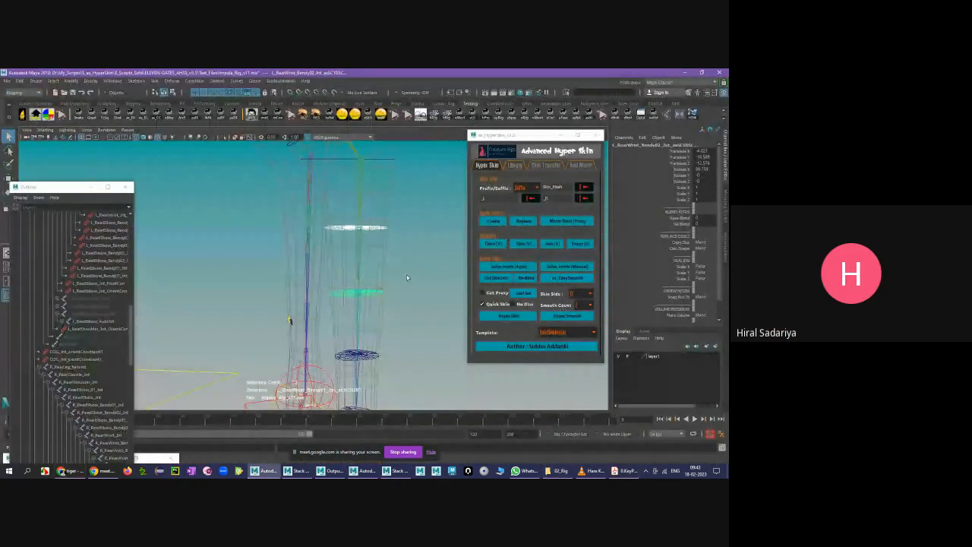
pyautogui.click(321, 470)
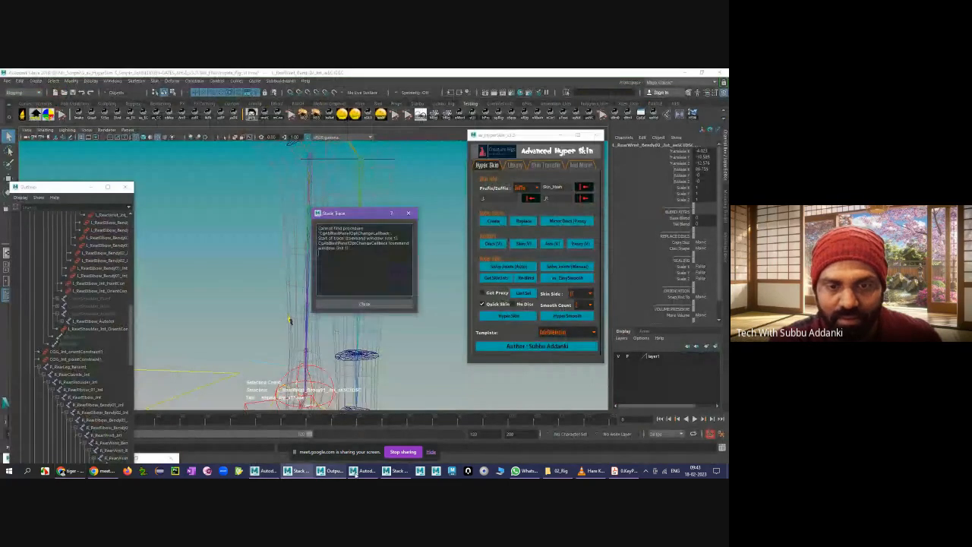
pyautogui.click(364, 471)
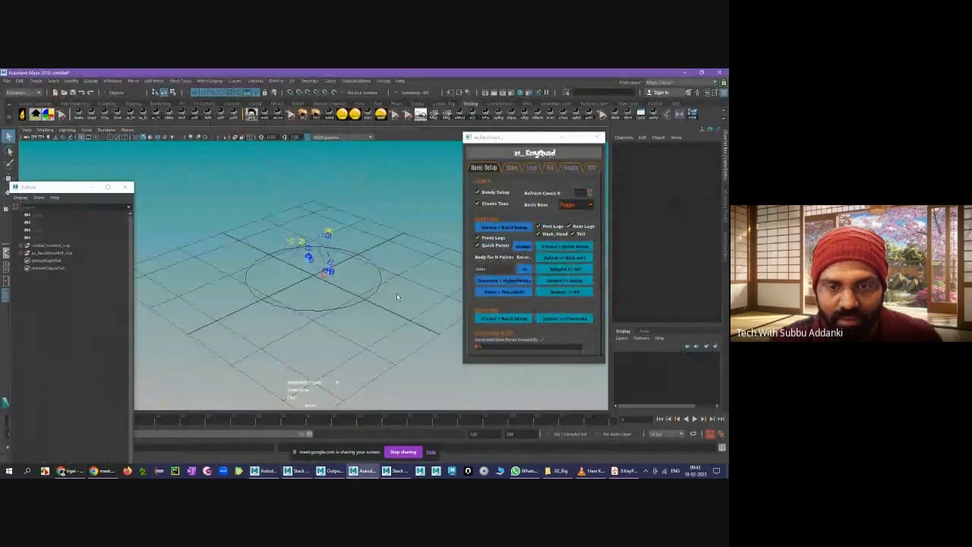
pyautogui.click(332, 471)
pyautogui.click(300, 471)
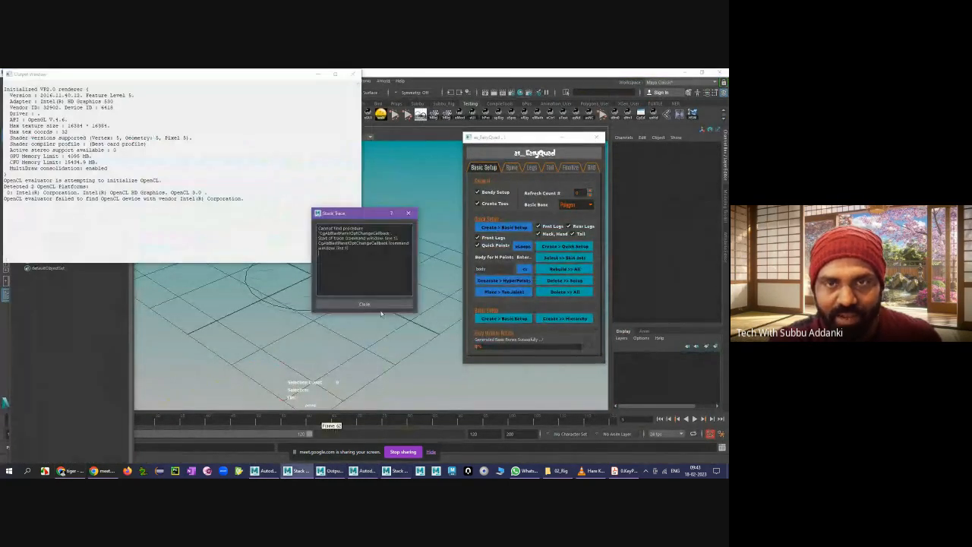
pyautogui.click(407, 213)
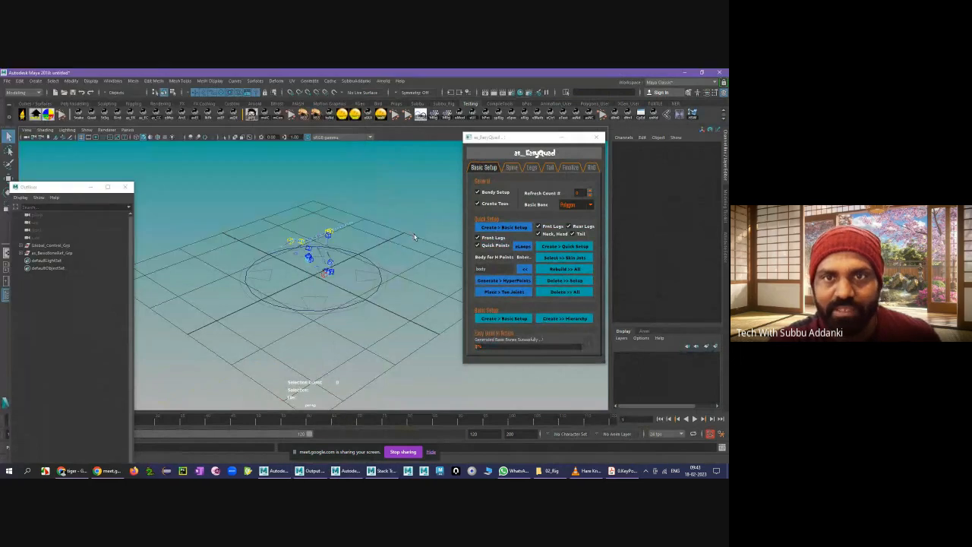
pyautogui.click(277, 471)
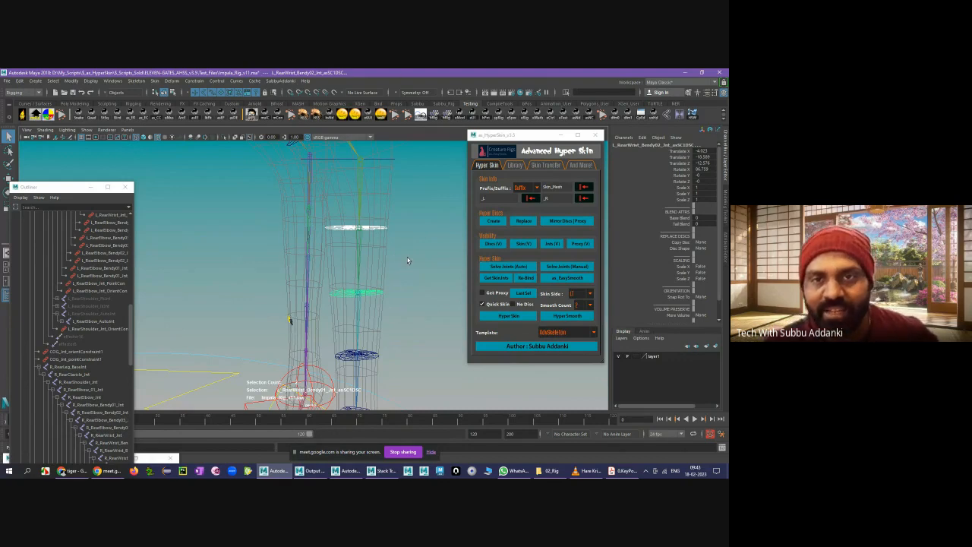
# - Select neighbouring wrist bendy discs on the impala's left rear leg to inspect their spacing, and clear the selection
pyautogui.keyDown('alt'); pyautogui.moveTo(407, 261); pyautogui.dragTo(370, 256); pyautogui.keyUp('alt')
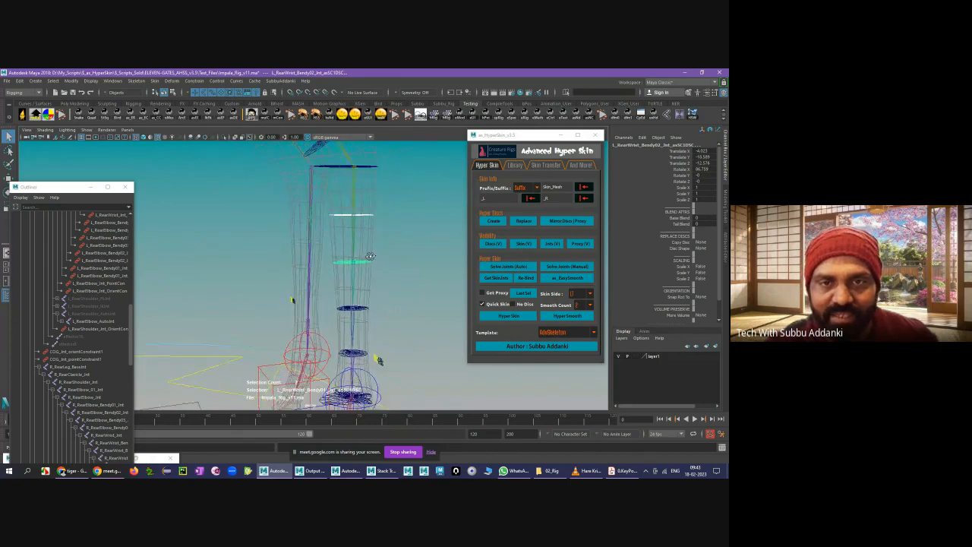
pyautogui.click(376, 319)
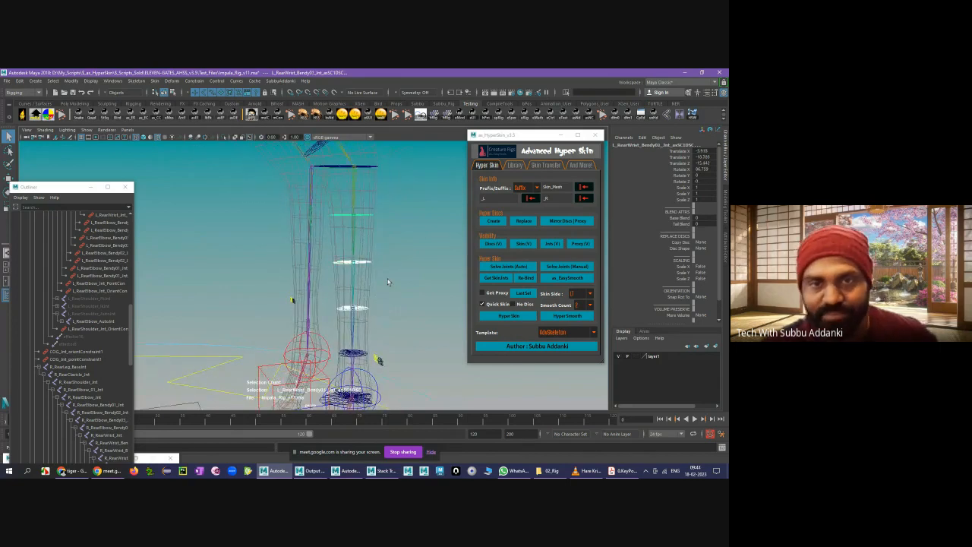
pyautogui.keyDown('alt'); pyautogui.moveTo(395, 241); pyautogui.dragTo(373, 268); pyautogui.keyUp('alt')
pyautogui.click(424, 243)
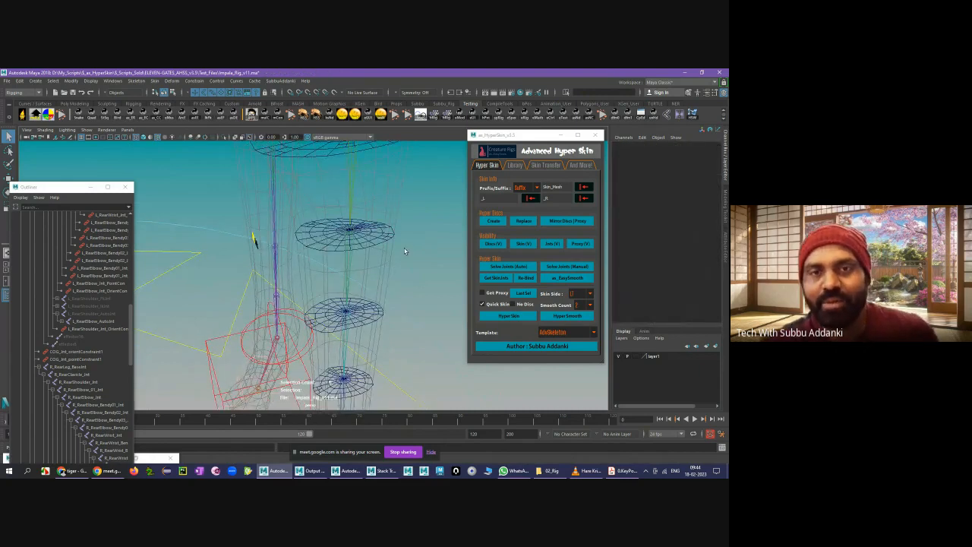
# - Inspect the L_RearWrist_Bendy01 disc and the overlapping L_RearWrist and L_RearElbow_FkInt discs above it by selecting them in turn
pyautogui.scroll(-3, 404, 252)
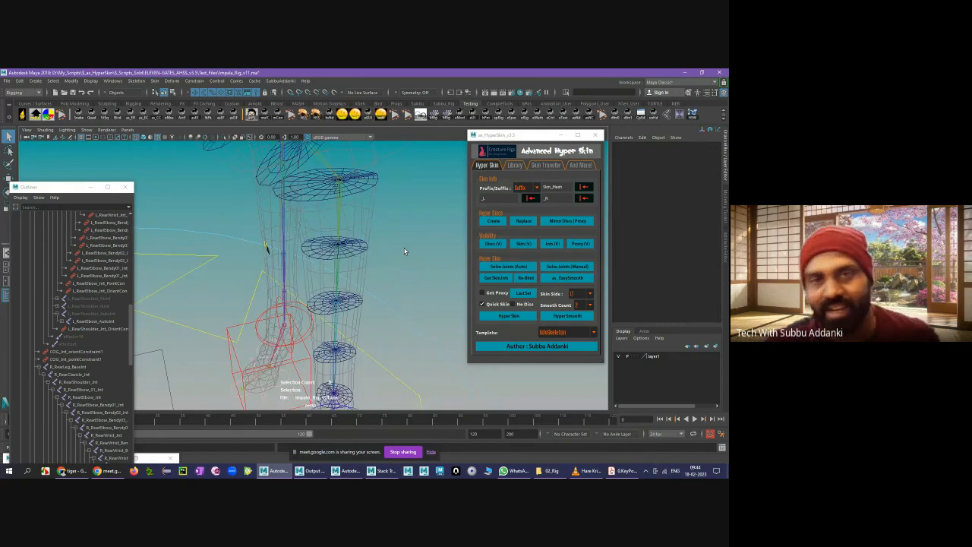
pyautogui.click(364, 251)
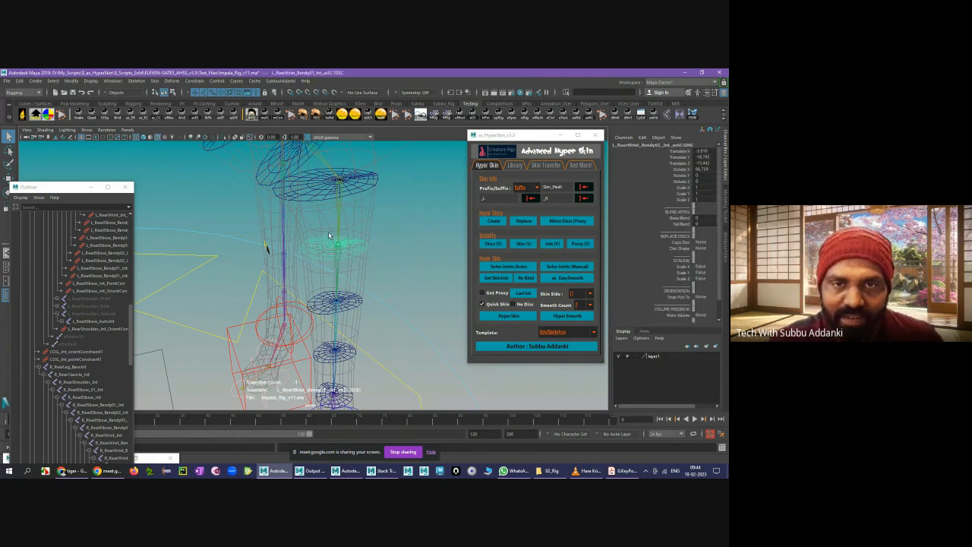
pyautogui.keyDown('alt'); pyautogui.moveTo(365, 264); pyautogui.dragTo(374, 240); pyautogui.keyUp('alt')
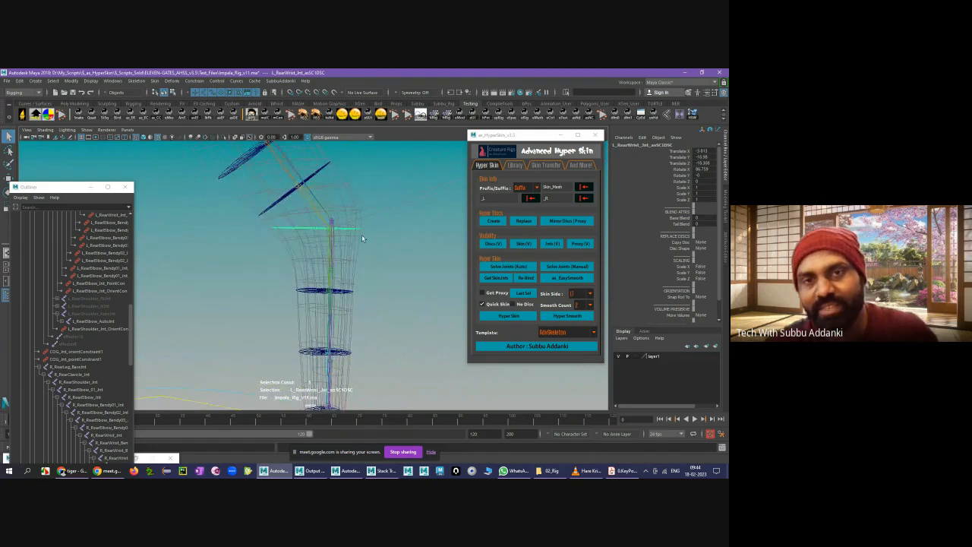
pyautogui.click(341, 229)
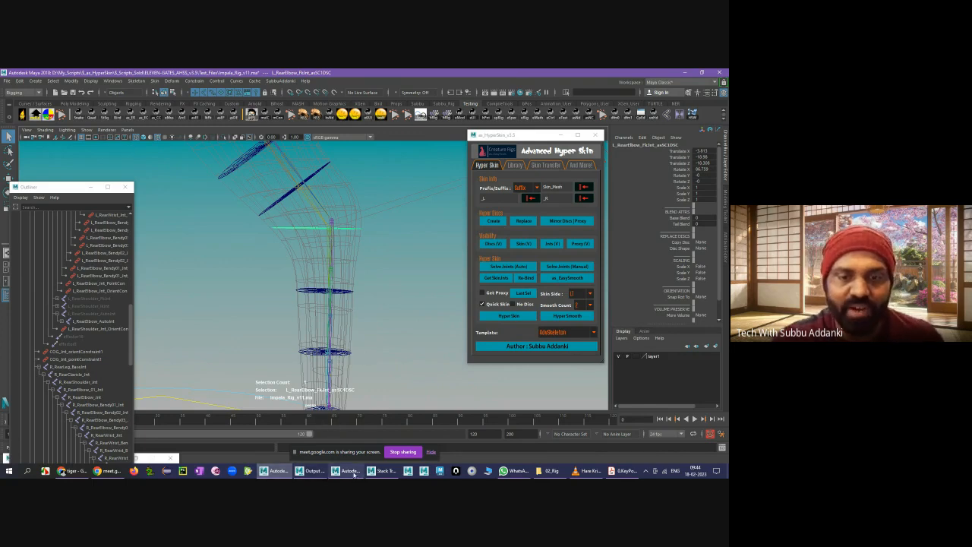
pyautogui.click(352, 471)
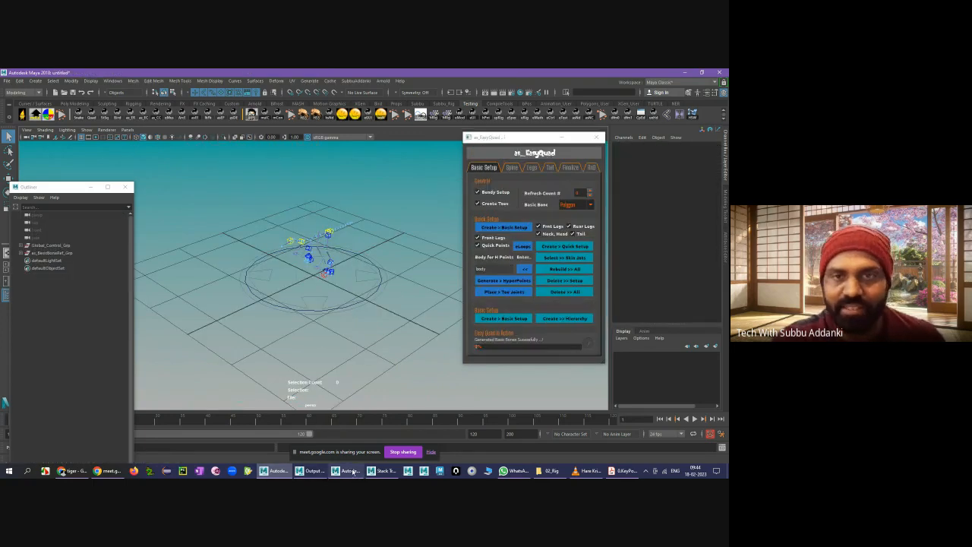
pyautogui.click(281, 472)
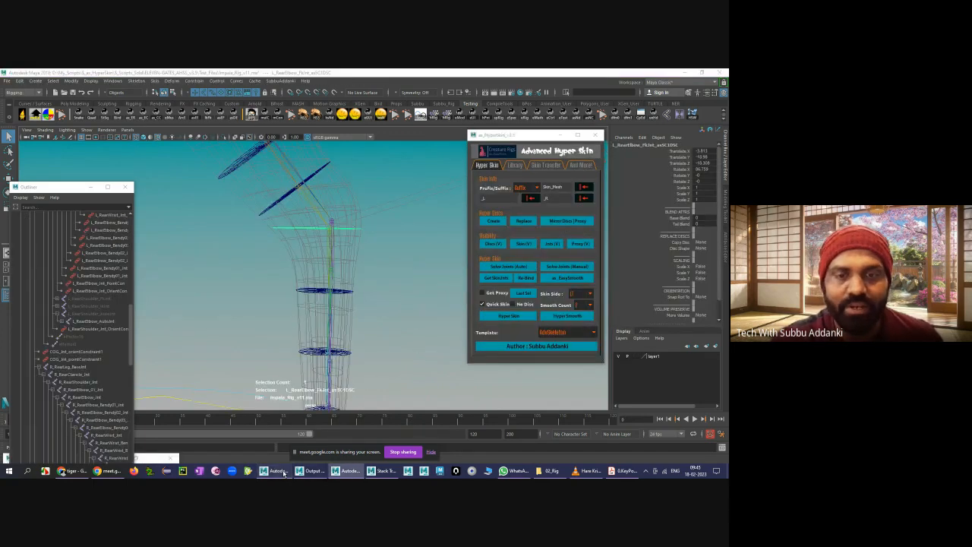
pyautogui.click(386, 306)
pyautogui.click(347, 471)
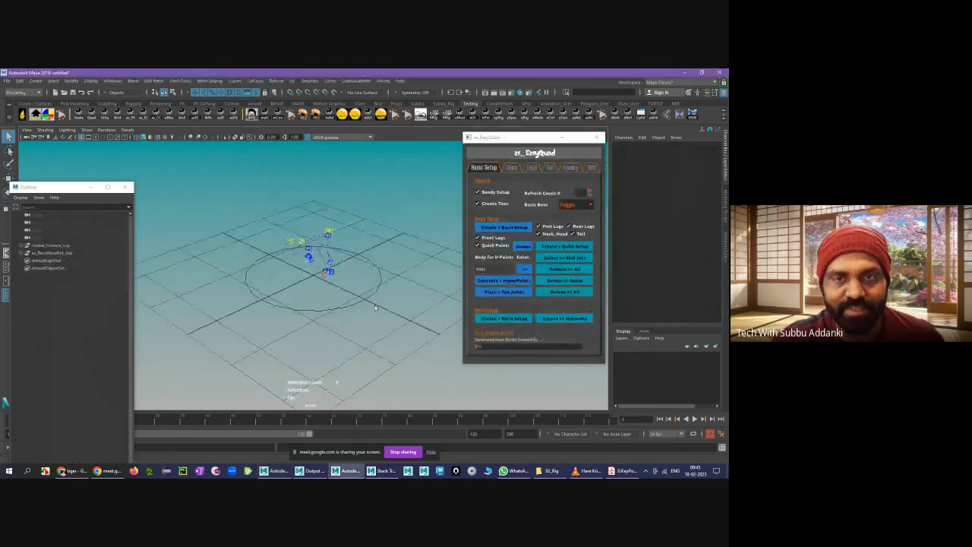
pyautogui.hotkey('alt', 'Tab')
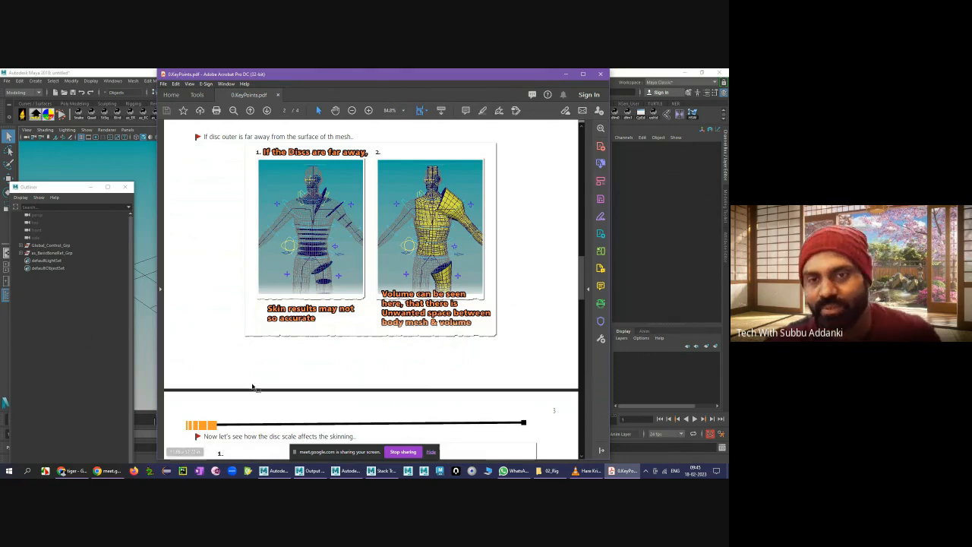
pyautogui.moveTo(292, 472)
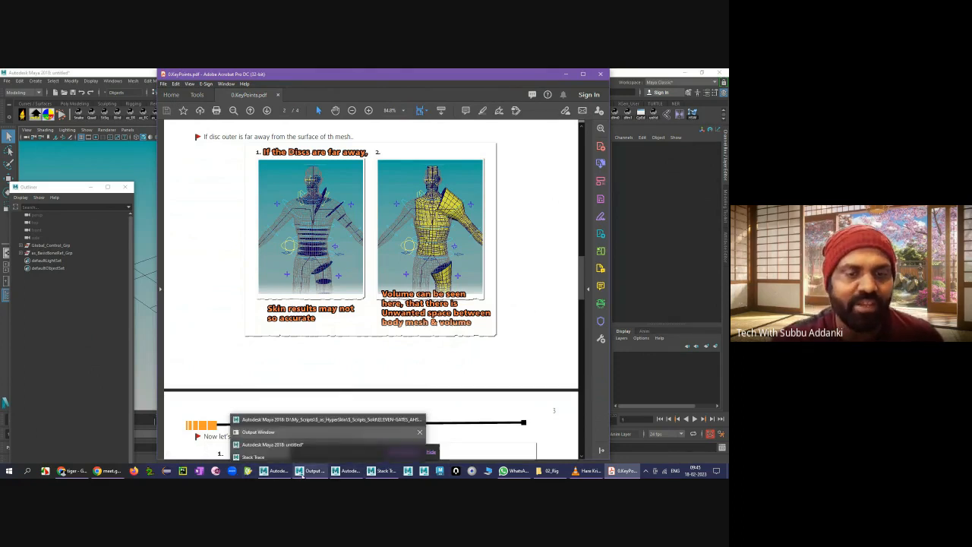
# - Return to the impala rig scene and rotate the L_RearElbow_IkInt disc about 30° so it tilts away from the overlapping discs
pyautogui.click(323, 419)
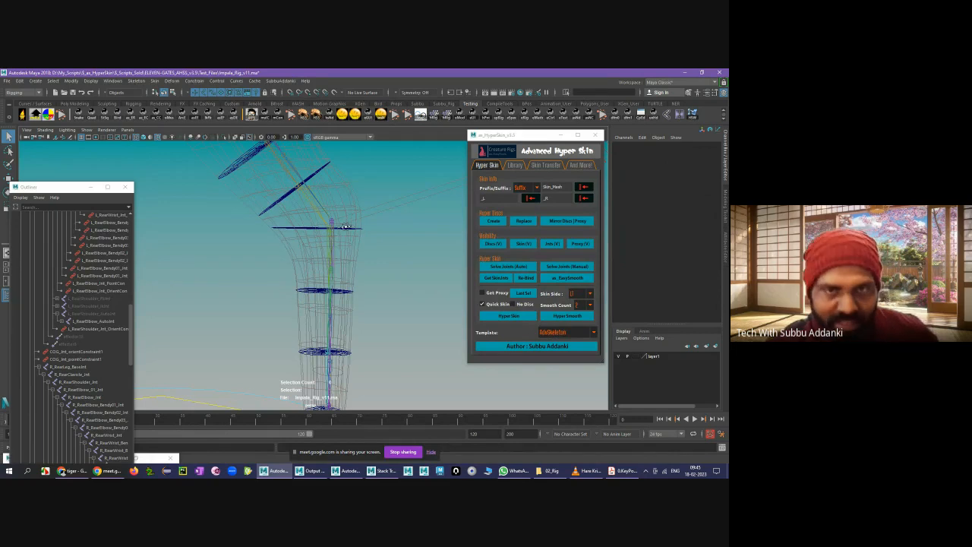
pyautogui.keyDown('alt'); pyautogui.moveTo(347, 226); pyautogui.dragTo(348, 225); pyautogui.keyUp('alt')
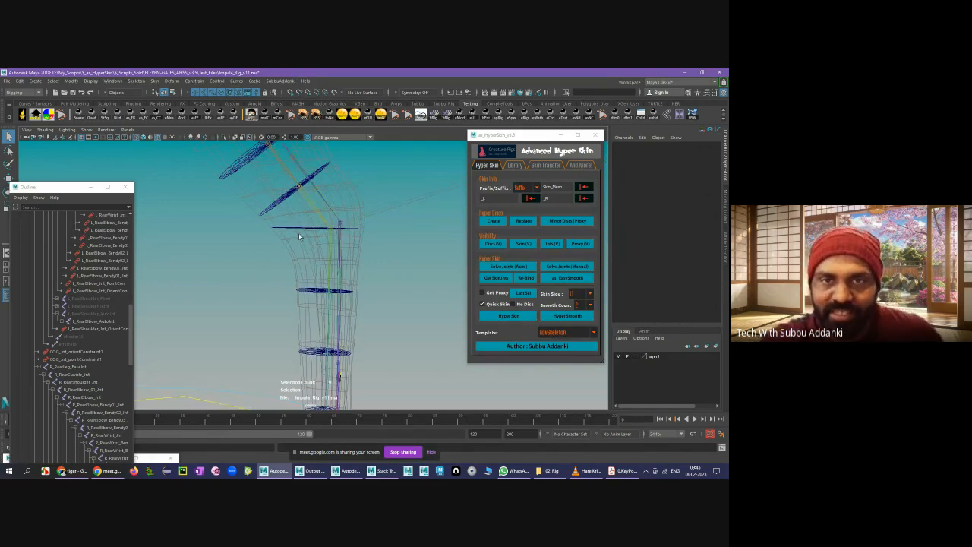
pyautogui.click(352, 228)
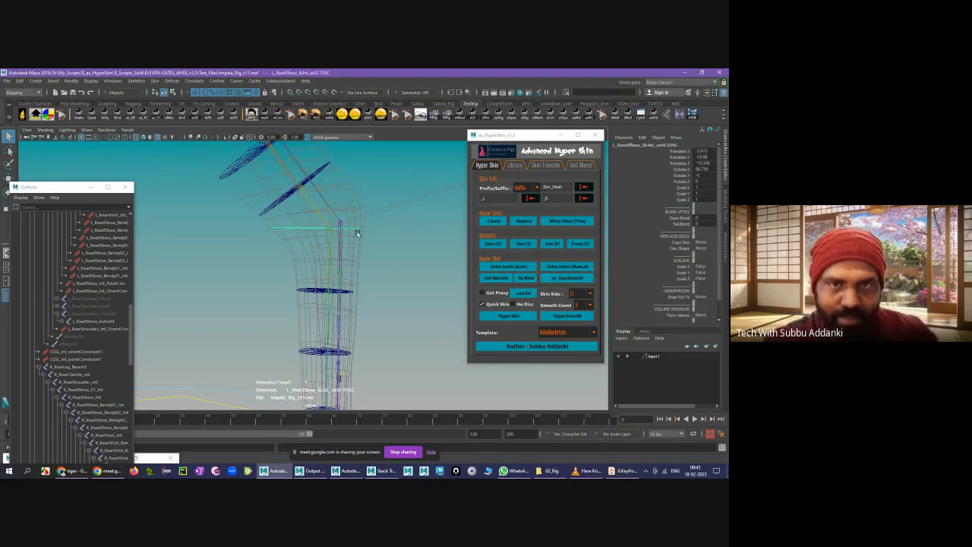
pyautogui.press('e')
pyautogui.moveTo(357, 228); pyautogui.dragTo(357, 195)
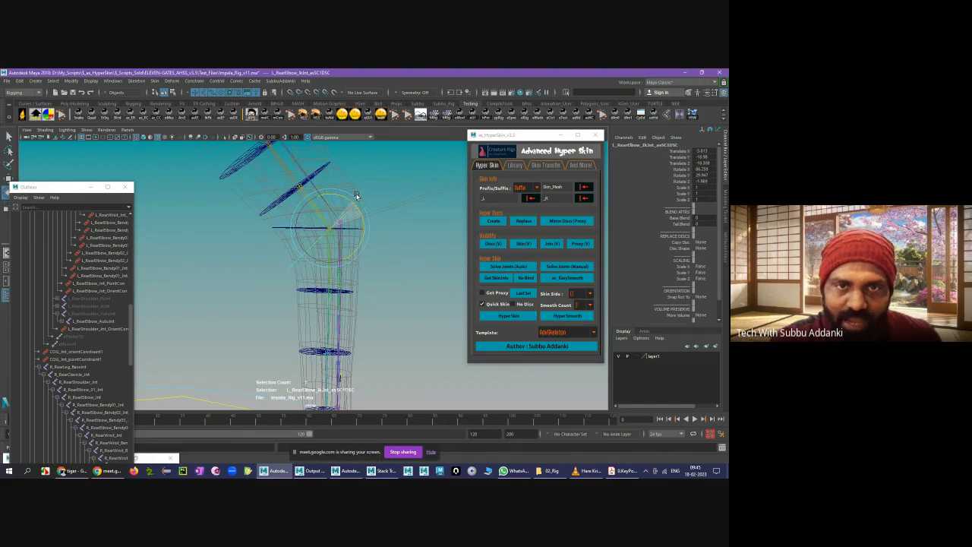
pyautogui.click(372, 251)
pyautogui.moveTo(373, 251)
pyautogui.keyDown('alt'); pyautogui.mouseDown()
pyautogui.moveTo(399, 253)
pyautogui.moveTo(373, 238)
pyautogui.mouseUp(); pyautogui.keyUp('alt')
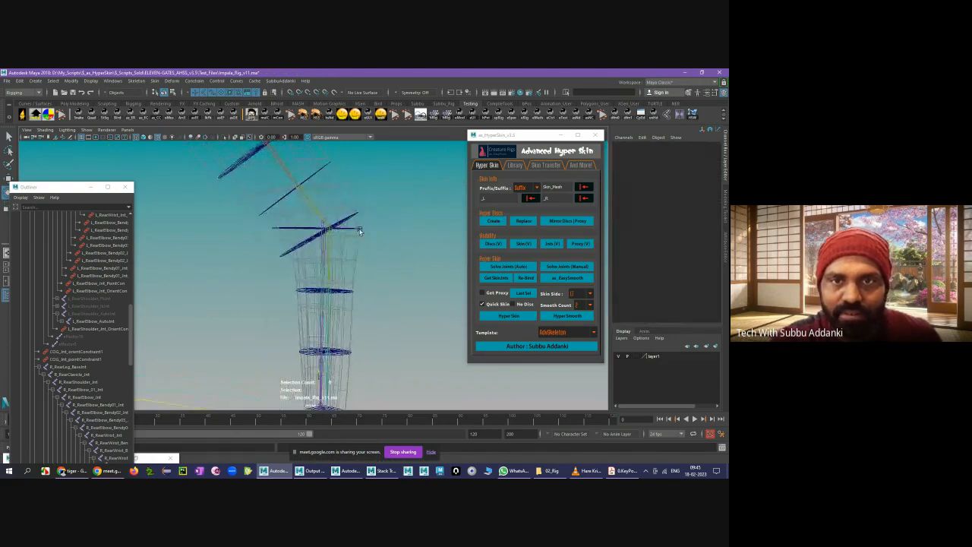
# - Compare the stacked discs at the rear leg's bend by selecting the L_RearWrist, L_RearElbow_IkInt and L_RearElbow_FkInt discs one after another
pyautogui.click(355, 229)
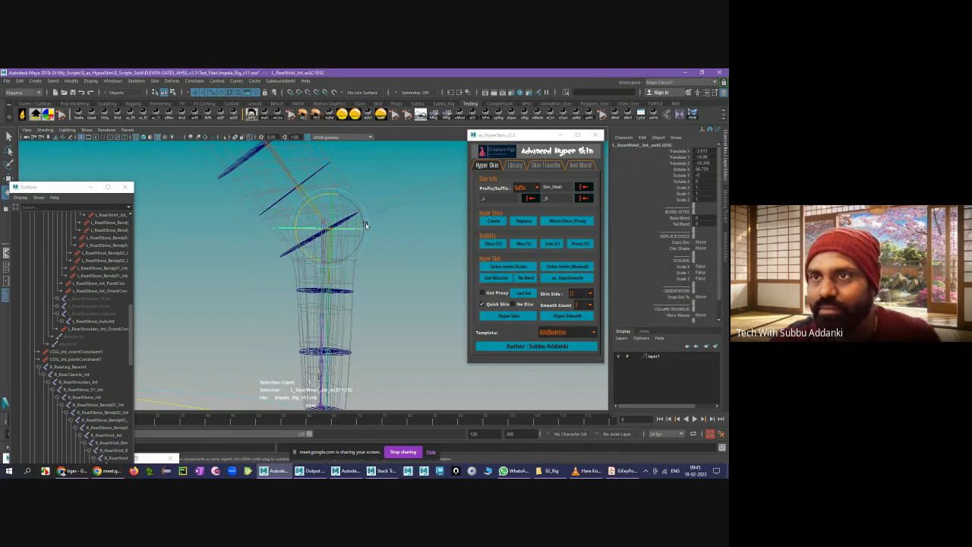
pyautogui.click(381, 218)
pyautogui.click(347, 219)
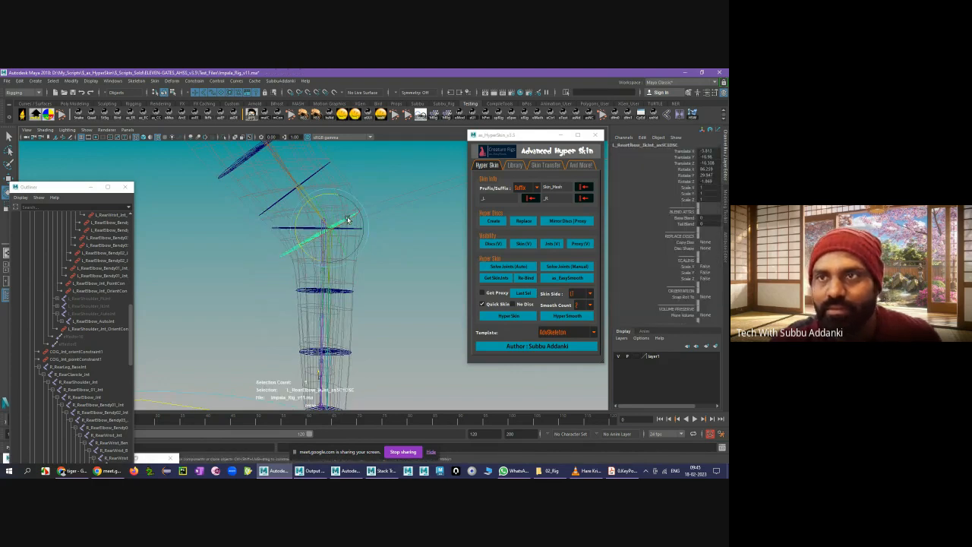
pyautogui.keyDown('alt'); pyautogui.moveTo(373, 225); pyautogui.dragTo(414, 249); pyautogui.keyUp('alt')
pyautogui.click(415, 249)
pyautogui.click(356, 229)
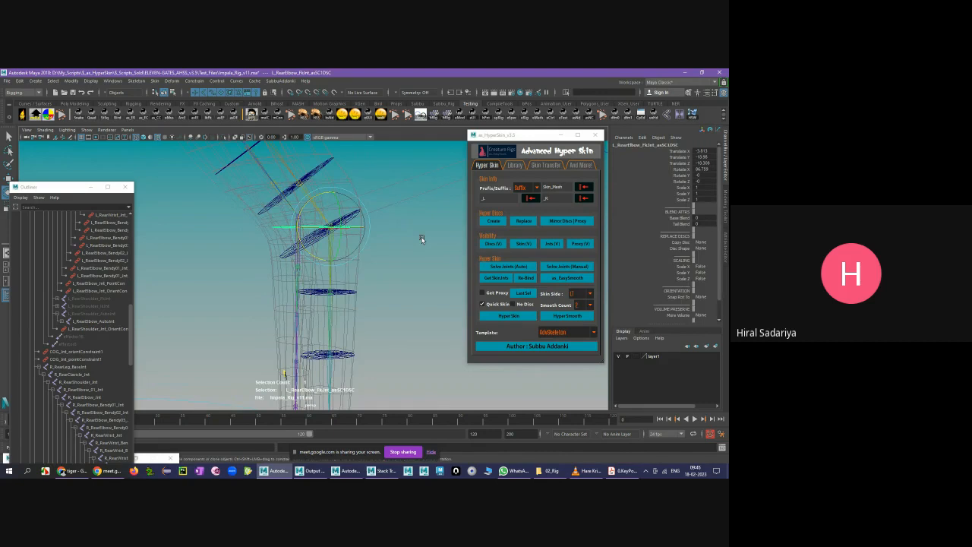
pyautogui.press('q')
pyautogui.click(355, 239)
pyautogui.click(351, 227)
# - Examine the disc placement along the whole left rear leg and clear the selection
pyautogui.keyDown('alt'); pyautogui.moveTo(407, 228); pyautogui.dragTo(331, 215, button='right'); pyautogui.keyUp('alt')
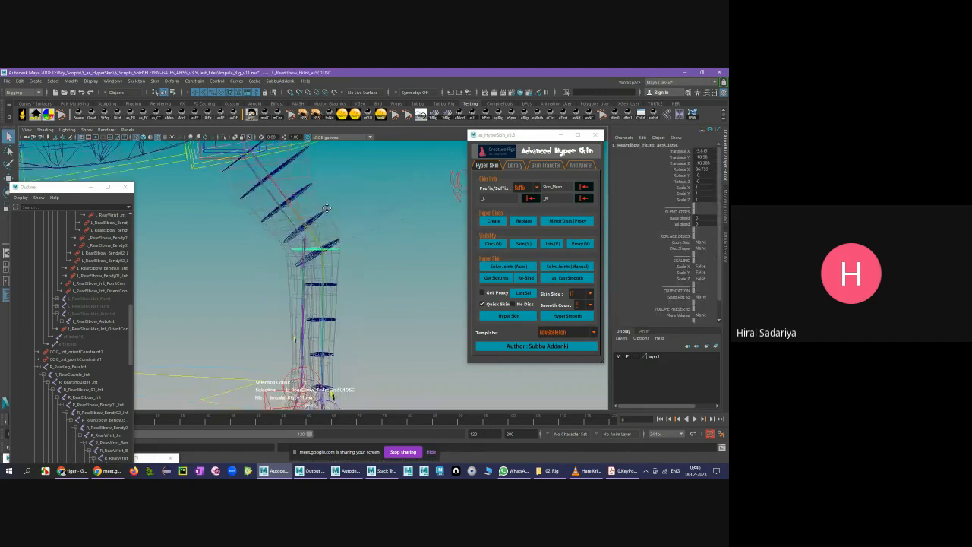
pyautogui.keyDown('alt'); pyautogui.moveTo(331, 215); pyautogui.dragTo(387, 210, button='middle'); pyautogui.keyUp('alt')
pyautogui.keyDown('alt'); pyautogui.moveTo(427, 248); pyautogui.dragTo(264, 199, button='right'); pyautogui.keyUp('alt')
pyautogui.keyDown('alt'); pyautogui.moveTo(264, 199); pyautogui.dragTo(283, 208, button='middle'); pyautogui.keyUp('alt')
pyautogui.keyDown('alt'); pyautogui.moveTo(283, 208); pyautogui.dragTo(354, 274, button='right'); pyautogui.keyUp('alt')
pyautogui.keyDown('alt'); pyautogui.moveTo(354, 274); pyautogui.dragTo(329, 228, button='middle'); pyautogui.keyUp('alt')
pyautogui.click(245, 218)
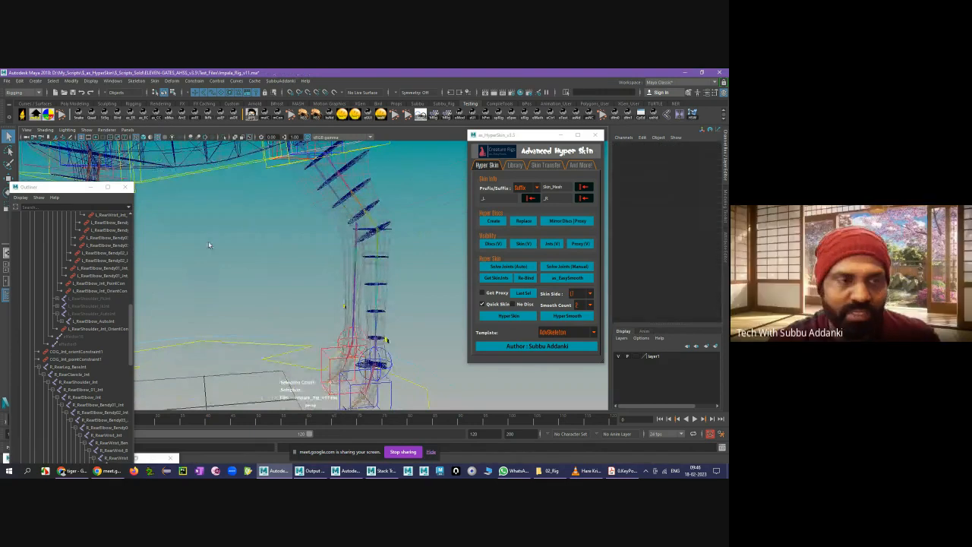
# - Collapse the Rig hierarchy in the Outliner and select the tilted L_RearElbow_IkInt disc at the rear leg's bend
pyautogui.moveTo(133, 320); pyautogui.dragTo(129, 229)
pyautogui.click(22, 291)
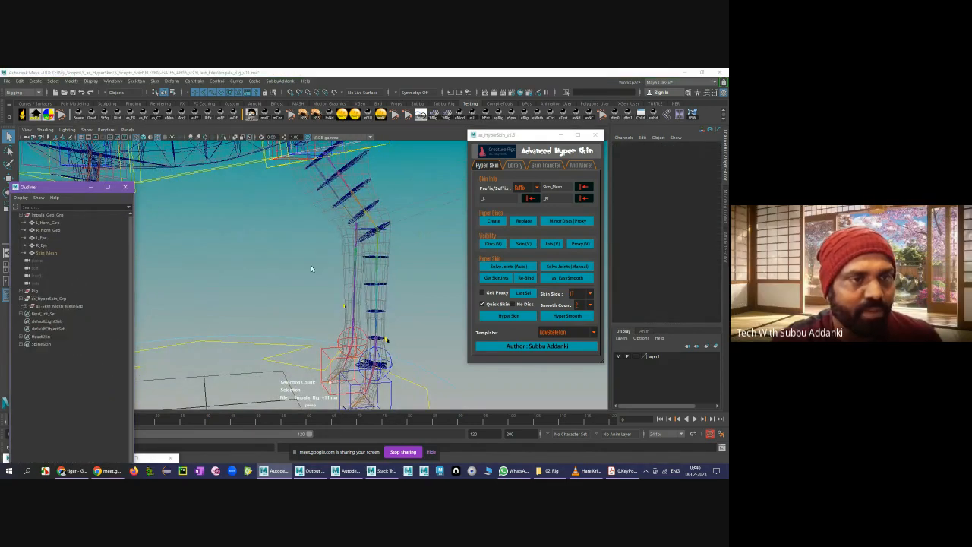
pyautogui.keyDown('alt'); pyautogui.moveTo(319, 248); pyautogui.dragTo(353, 250); pyautogui.keyUp('alt')
pyautogui.click(360, 251)
pyautogui.click(354, 251)
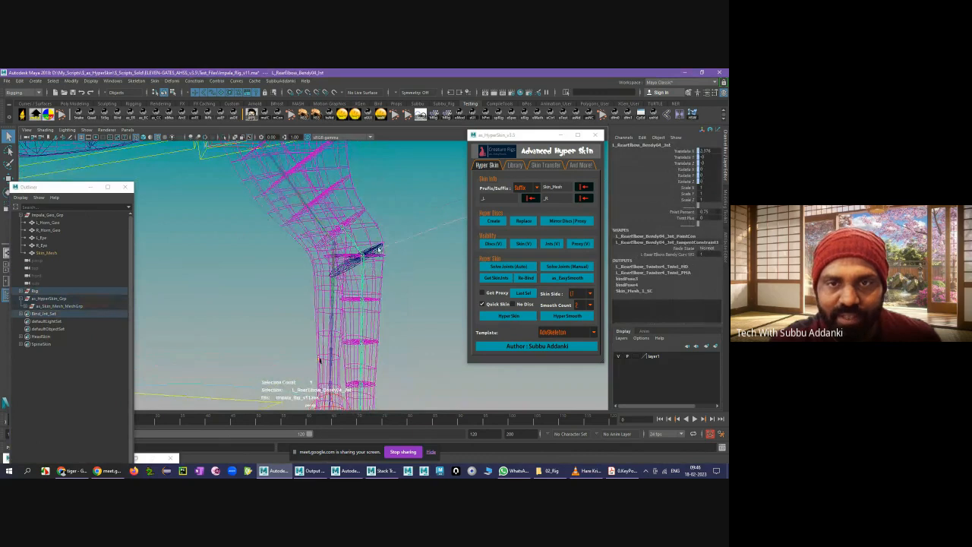
pyautogui.click(378, 249)
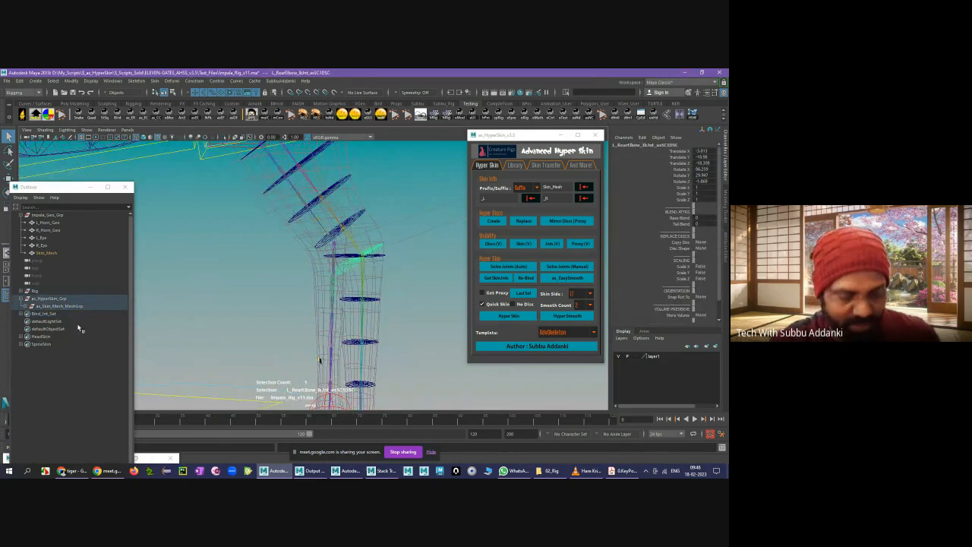
# - Reveal the selected disc in the Outliner and examine the joint part of its name
pyautogui.press('f')
pyautogui.scroll(-8, 71, 337)
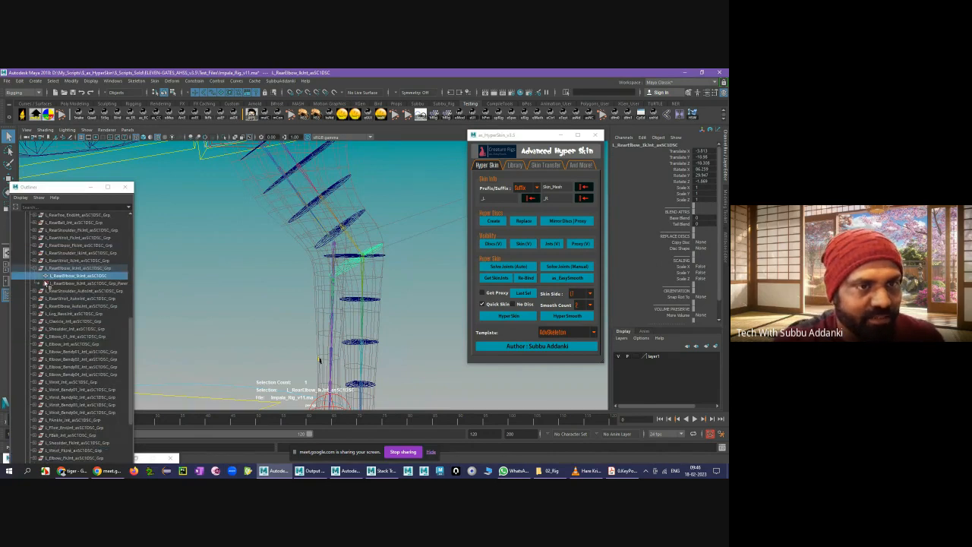
pyautogui.click(74, 278)
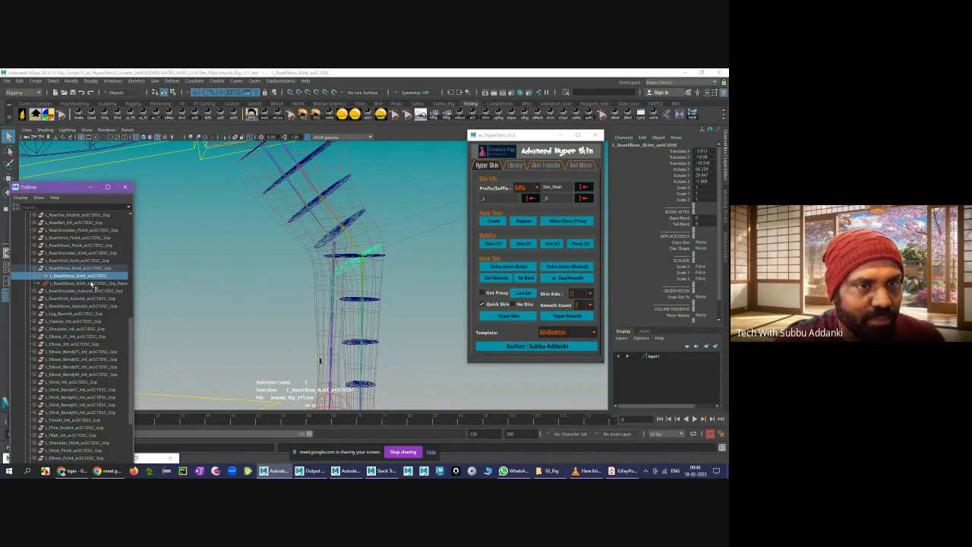
pyautogui.doubleClick(89, 276)
pyautogui.moveTo(88, 276); pyautogui.dragTo(45, 276)
pyautogui.click(240, 283)
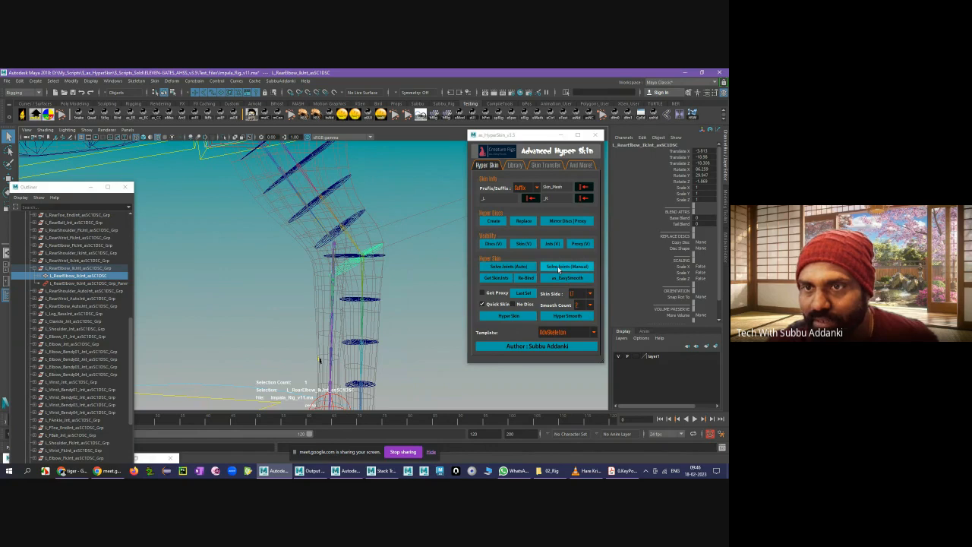
# - Switch the selection between the L_RearElbow_IkJnt disc and its joint with HyperSkin's Select > Joint / Disc command
pyautogui.click(579, 165)
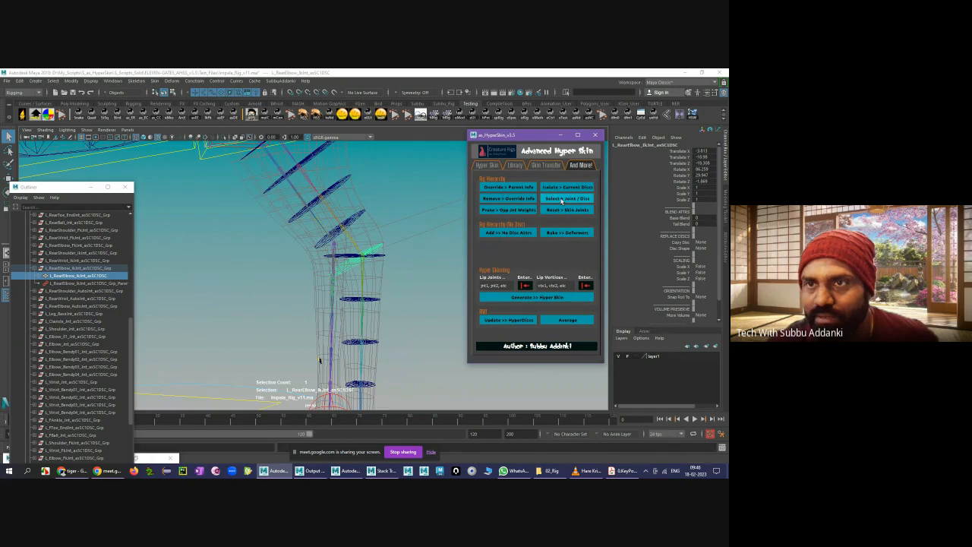
pyautogui.click(562, 199)
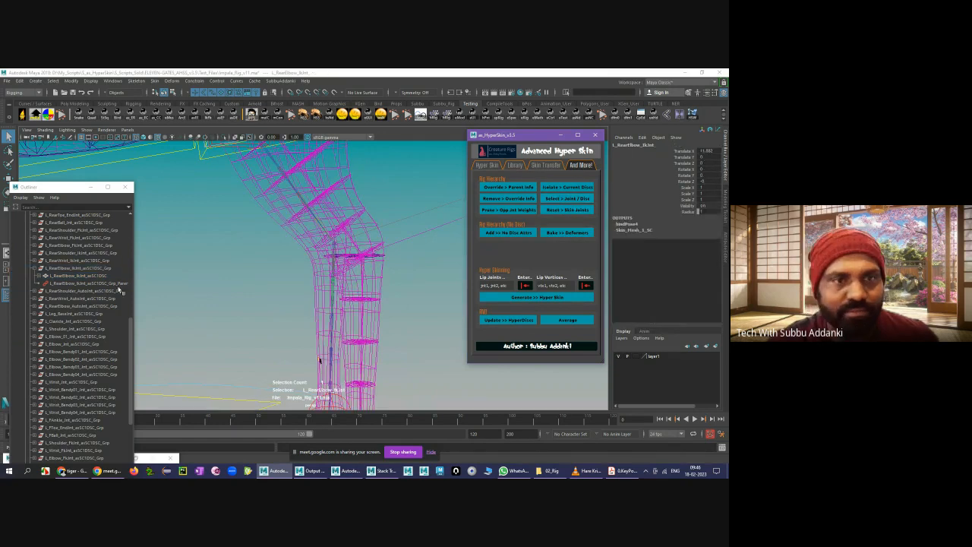
pyautogui.click(380, 250)
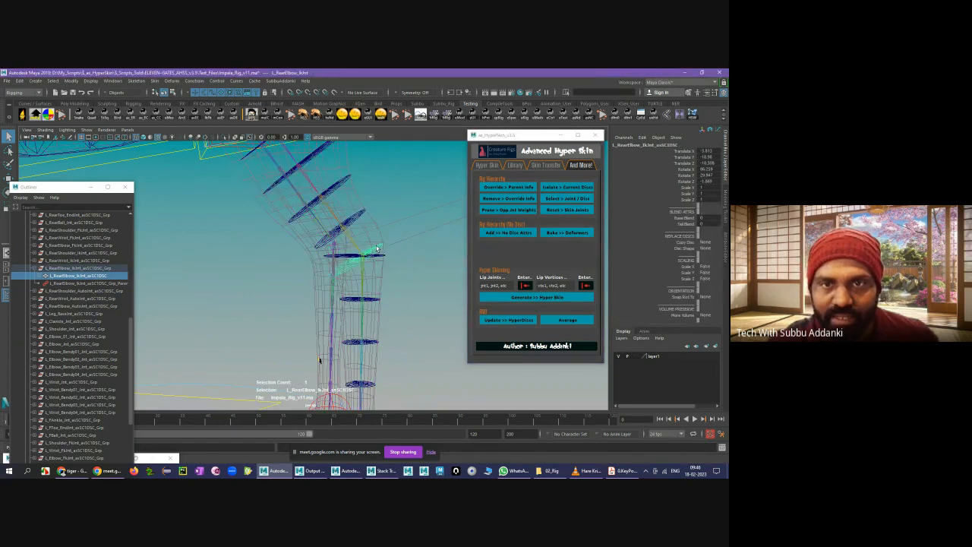
pyautogui.click(558, 210)
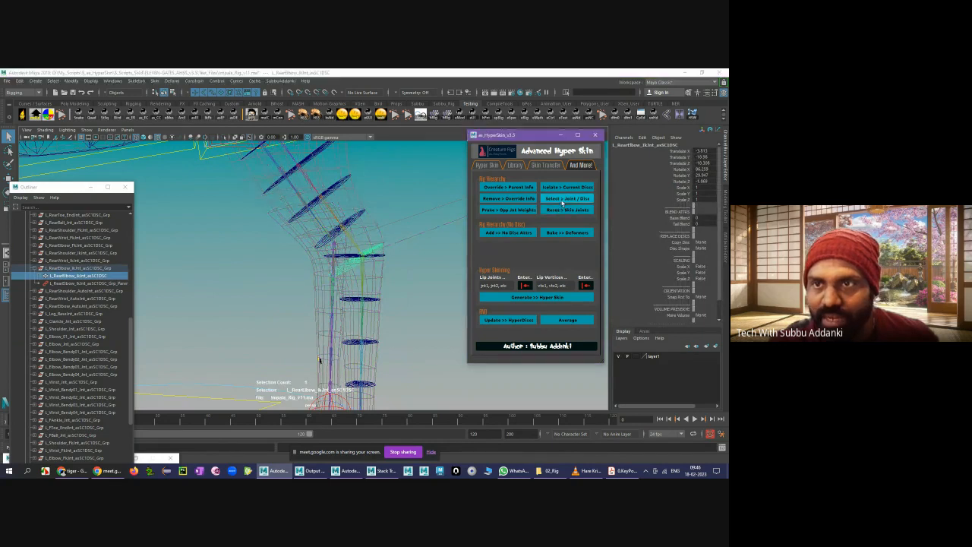
# - Locate the L_RearElbow_IkJnt joint in the Outliner and switch the selection back to its disc
pyautogui.press('f')
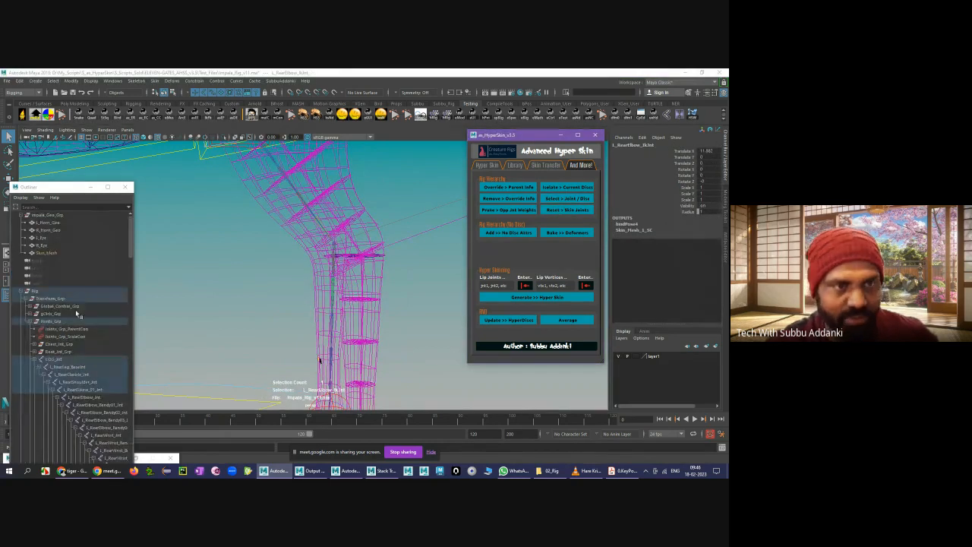
pyautogui.scroll(2, 79, 314)
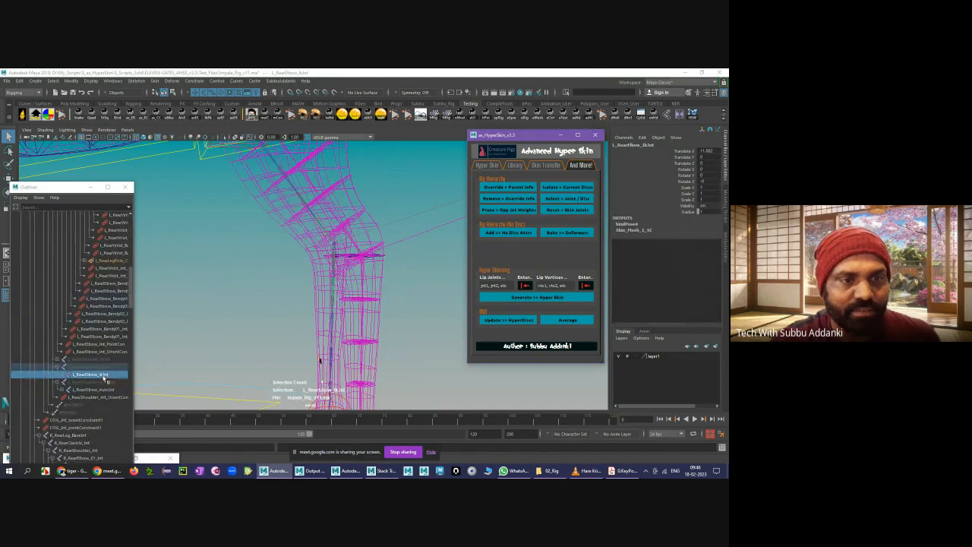
pyautogui.click(104, 377)
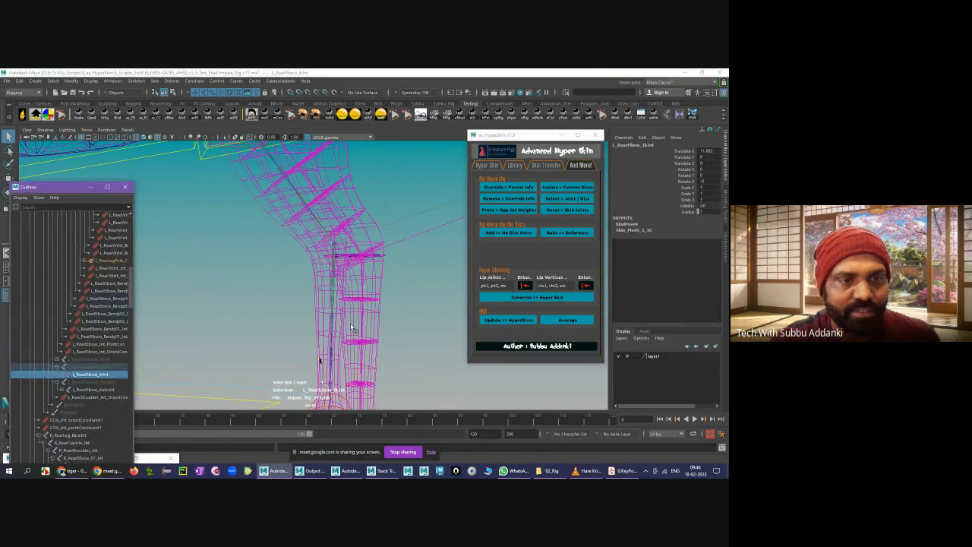
pyautogui.click(567, 199)
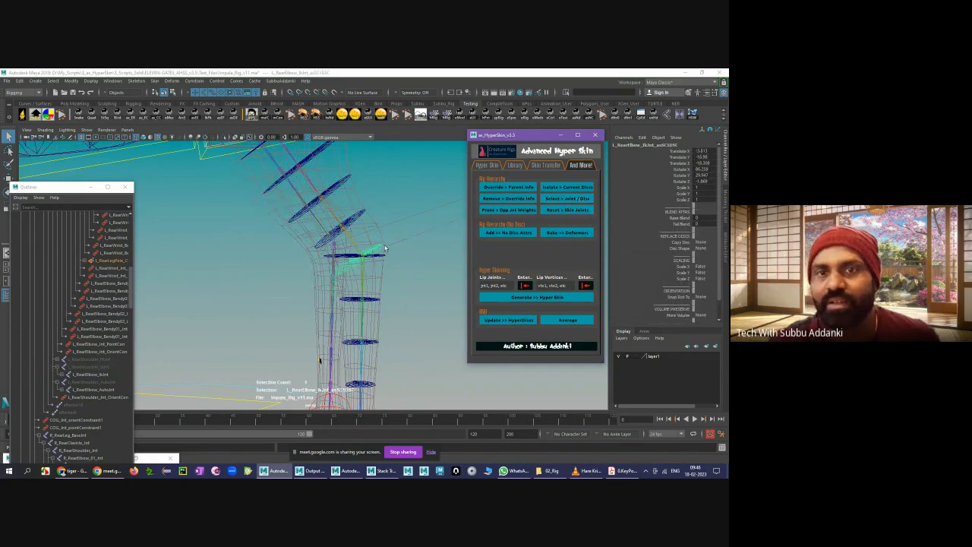
pyautogui.click(567, 198)
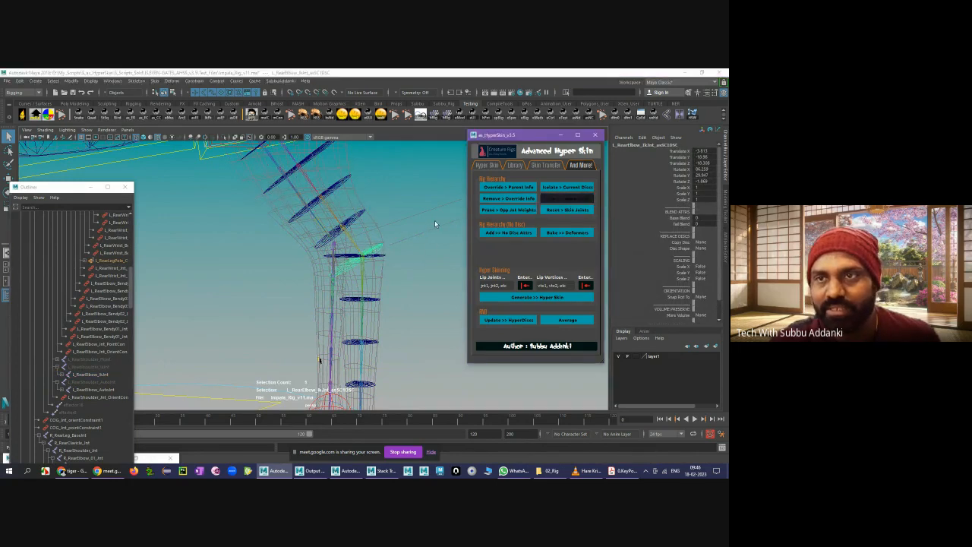
# - Select the hidden L_RearShoulder_IkJnt joint in the Outliner and examine the impala's rear leg from a wider view
pyautogui.click(58, 369)
pyautogui.click(57, 368)
pyautogui.click(250, 334)
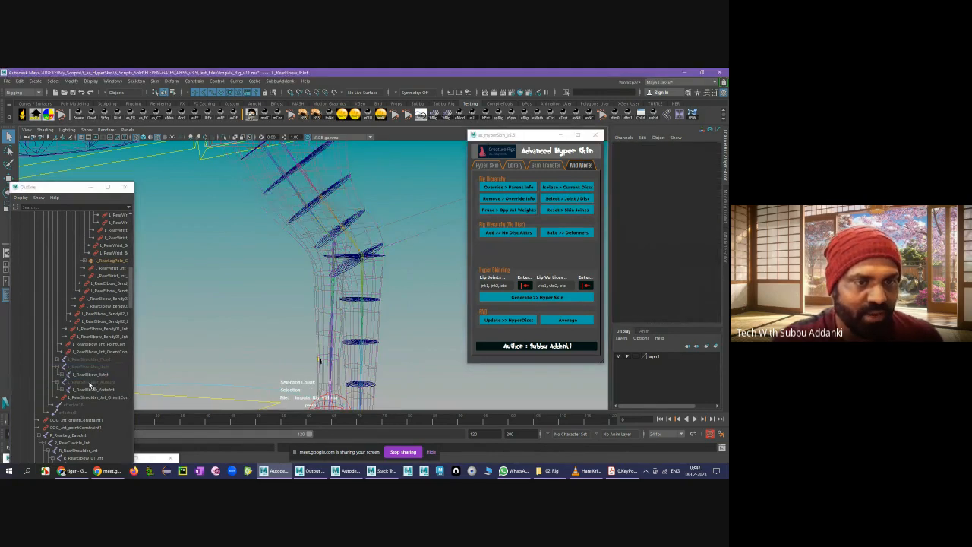
pyautogui.click(92, 367)
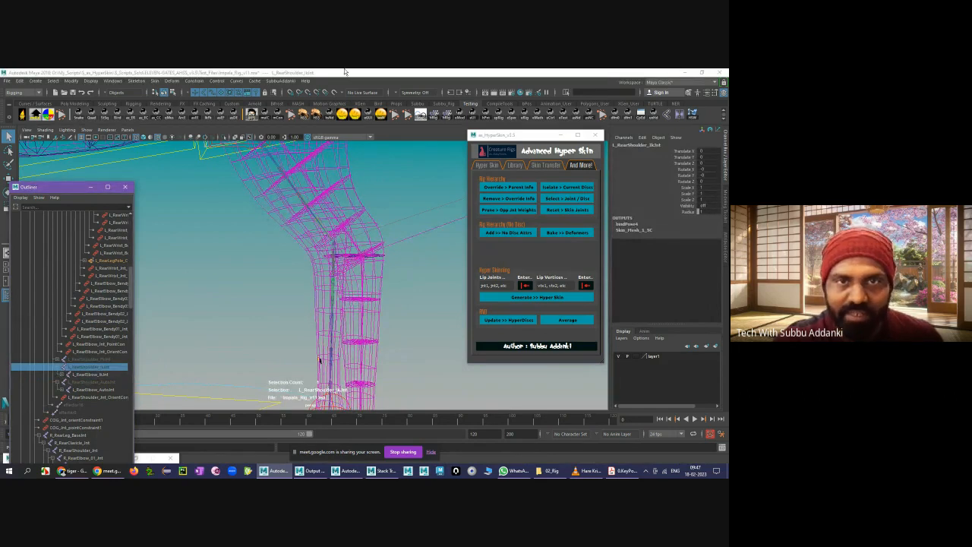
pyautogui.scroll(-12, 316, 202)
pyautogui.scroll(5, 299, 236)
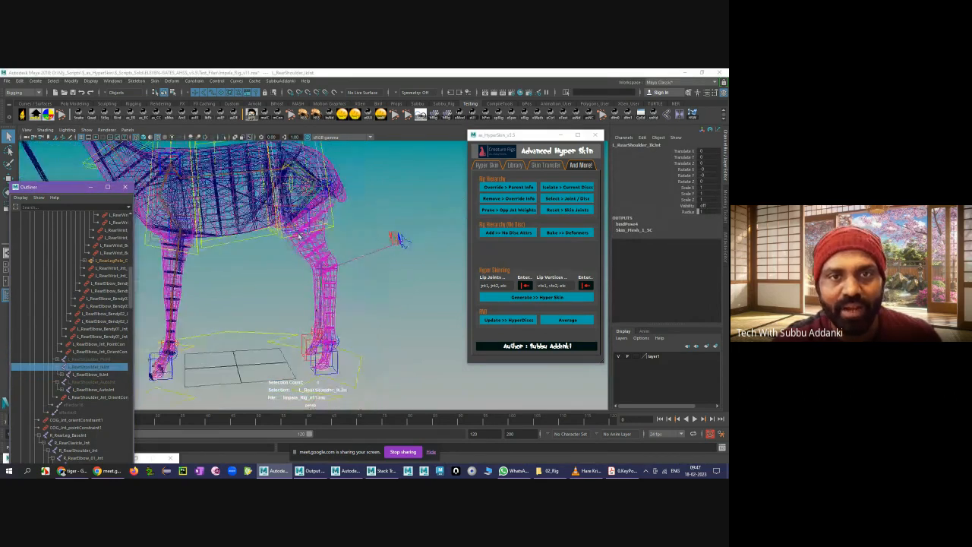
pyautogui.keyDown('alt'); pyautogui.moveTo(298, 235); pyautogui.dragTo(328, 302); pyautogui.keyUp('alt')
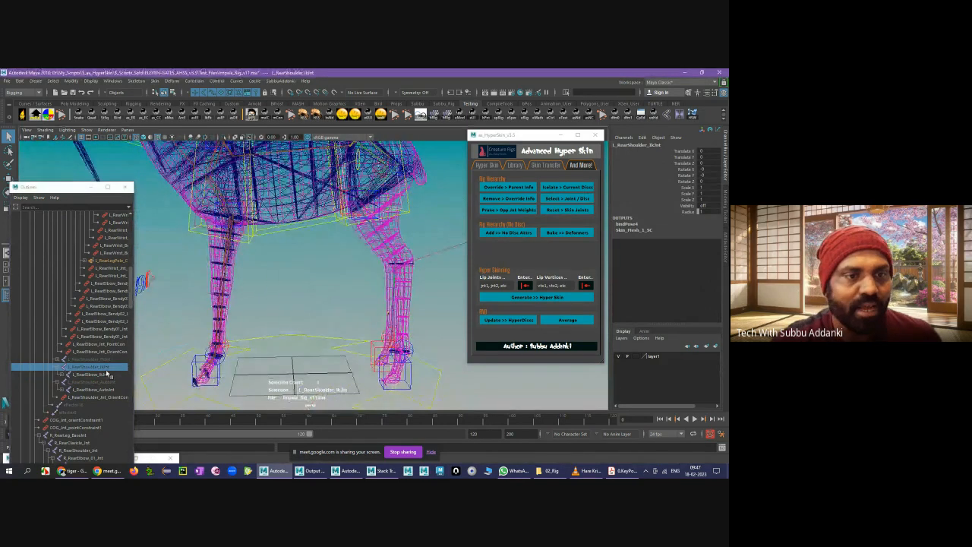
# - Reparent the L_RearShoulder_IkJnt joint directly under COG_Jnt in the Outliner and clear the selection
pyautogui.click(107, 374)
pyautogui.click(112, 366)
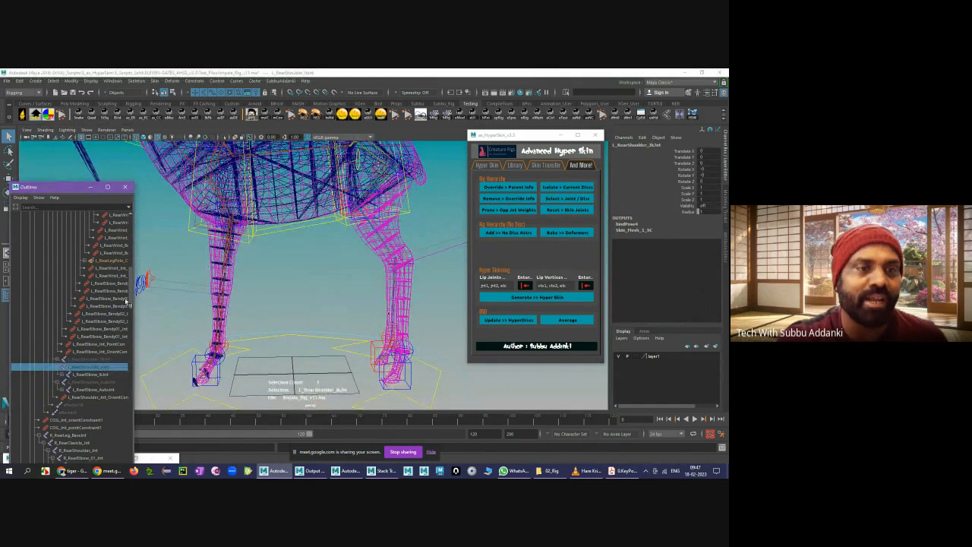
pyautogui.moveTo(130, 302); pyautogui.dragTo(135, 249)
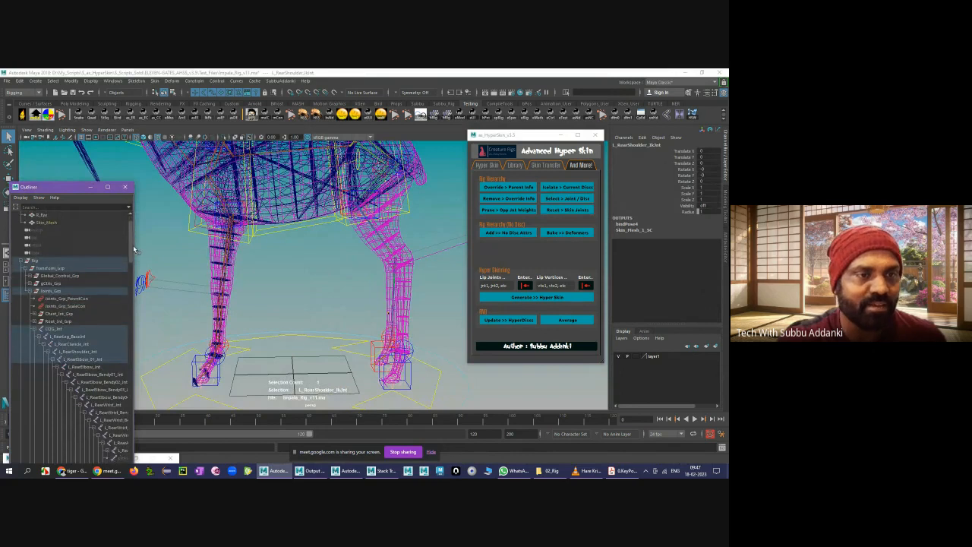
pyautogui.moveTo(82, 328)
pyautogui.mouseDown(button='middle')
pyautogui.moveTo(43, 331)
pyautogui.moveTo(63, 330)
pyautogui.mouseUp(button='middle')
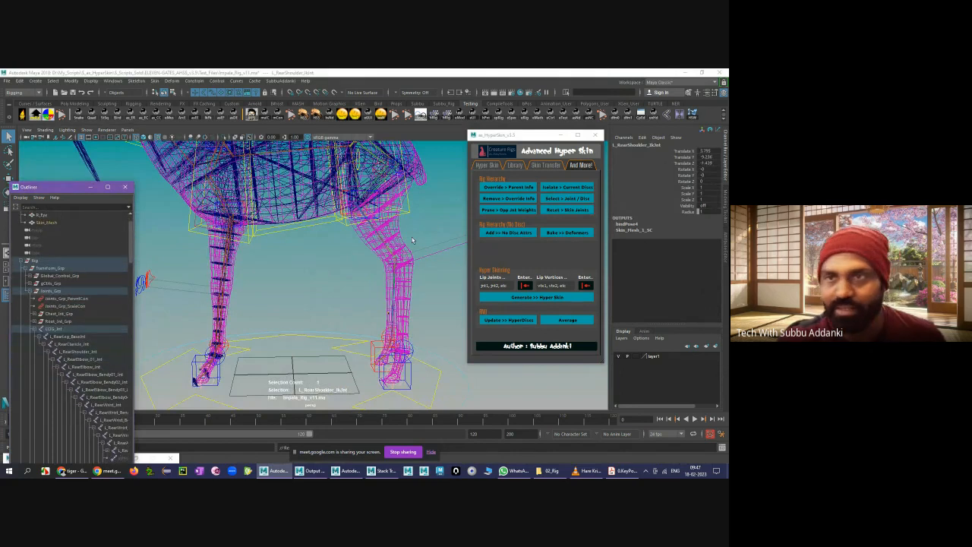
pyautogui.click(434, 223)
# - Restore the as_EasyQuad window beside the main HyperSkin tools and select the rig's skin joints with Select >> Skin Jnts
pyautogui.click(487, 165)
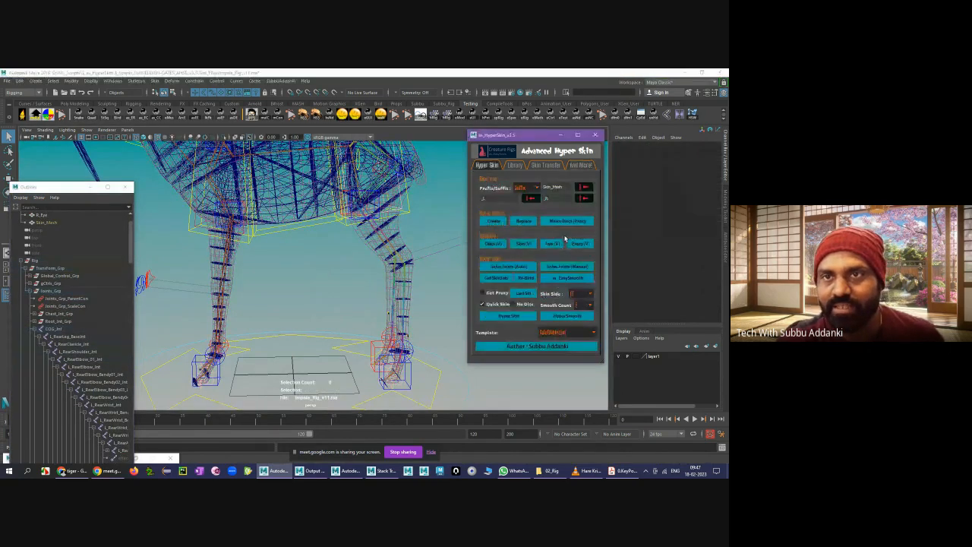
pyautogui.click(560, 269)
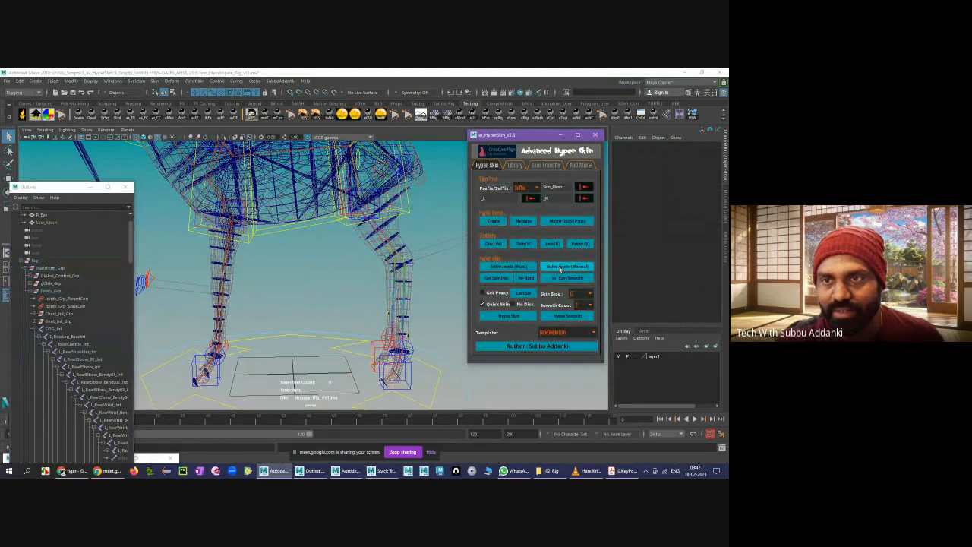
pyautogui.click(433, 239)
pyautogui.moveTo(510, 136); pyautogui.dragTo(566, 164)
pyautogui.click(155, 459)
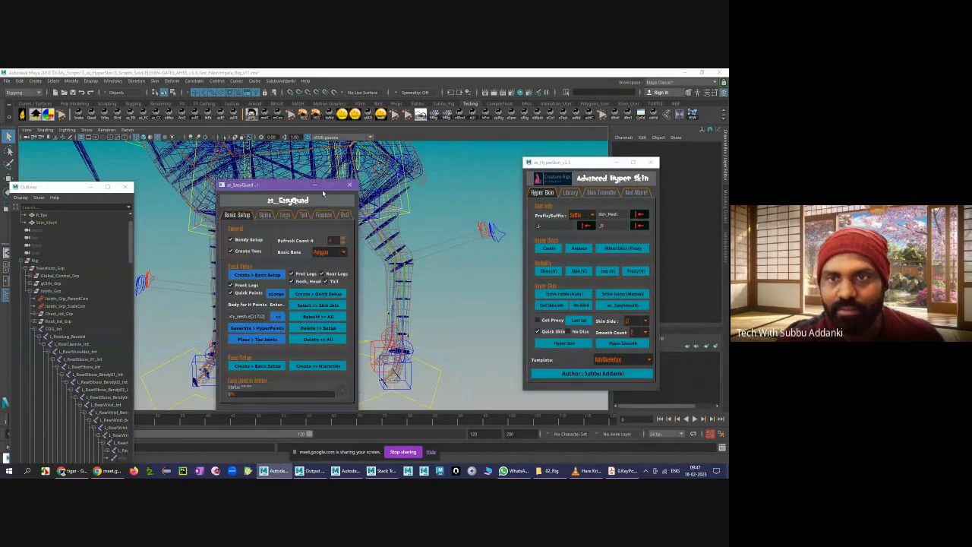
pyautogui.moveTo(287, 188); pyautogui.dragTo(503, 148)
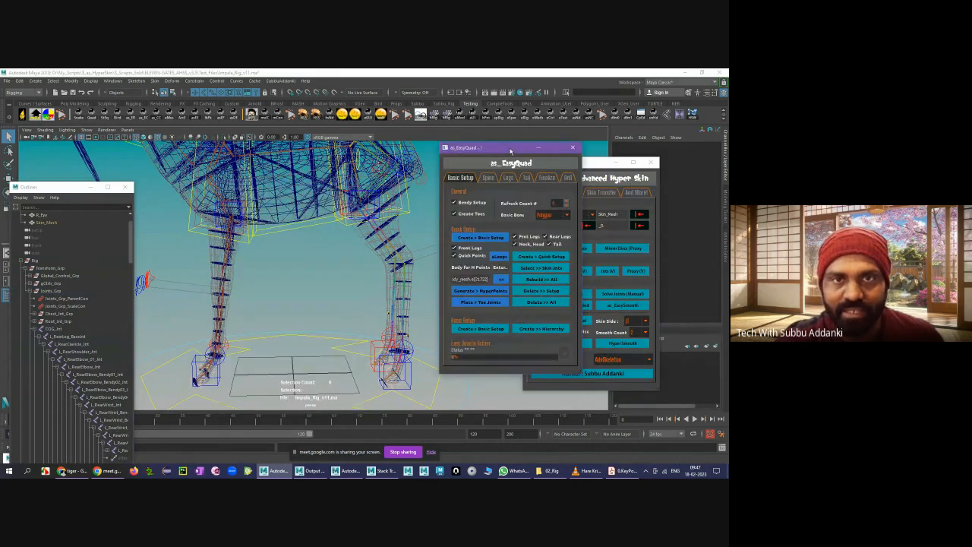
pyautogui.click(533, 264)
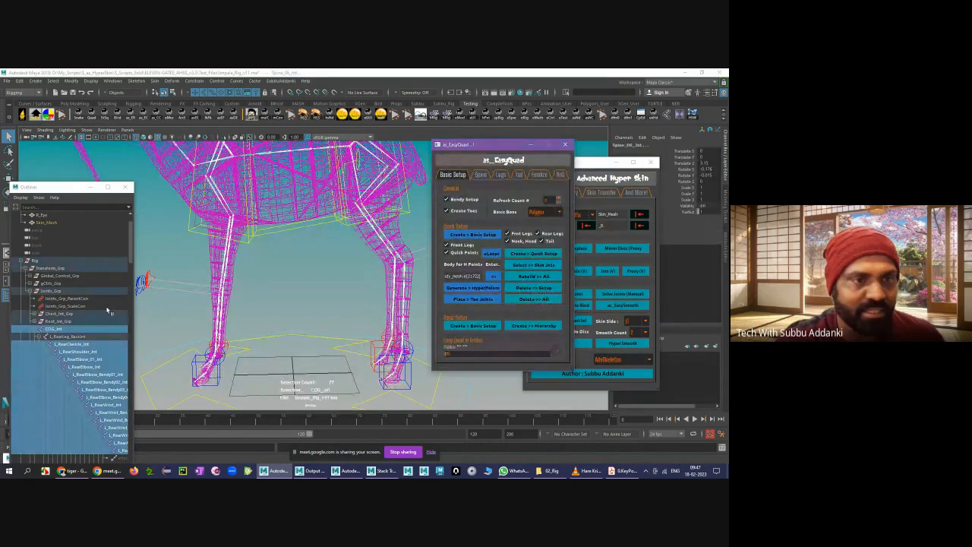
# - Examine which joints are selected throughout the Outliner hierarchy, and clear the selection
pyautogui.scroll(-10, 110, 307)
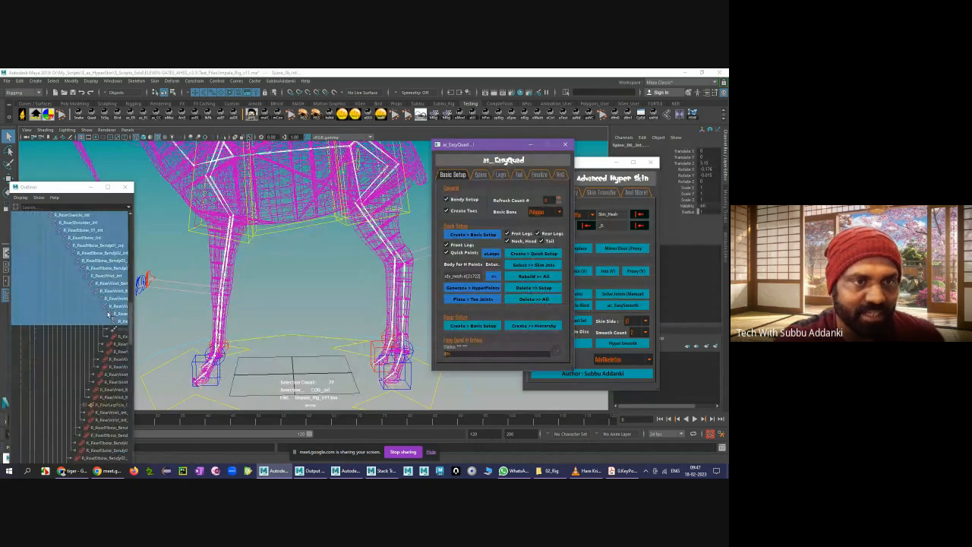
pyautogui.scroll(-10, 116, 366)
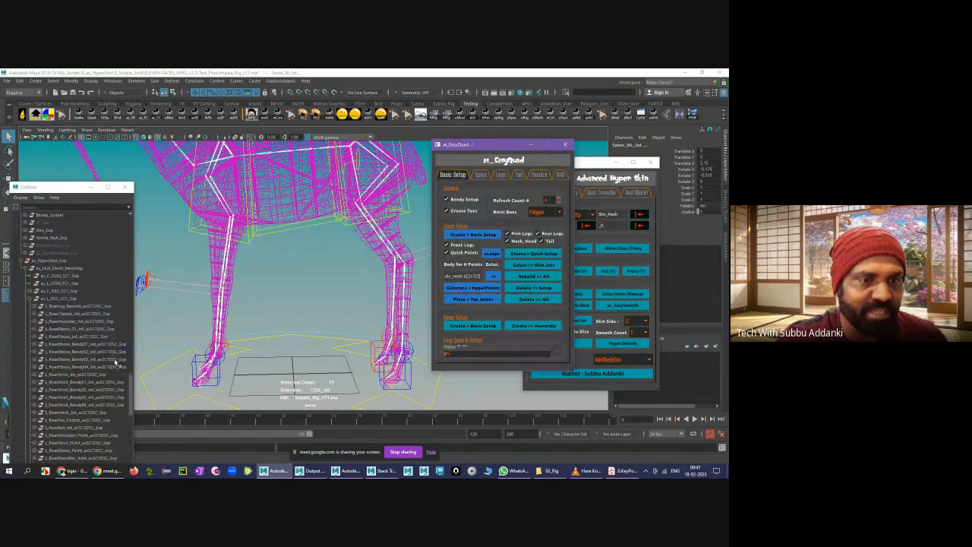
pyautogui.scroll(10, 115, 365)
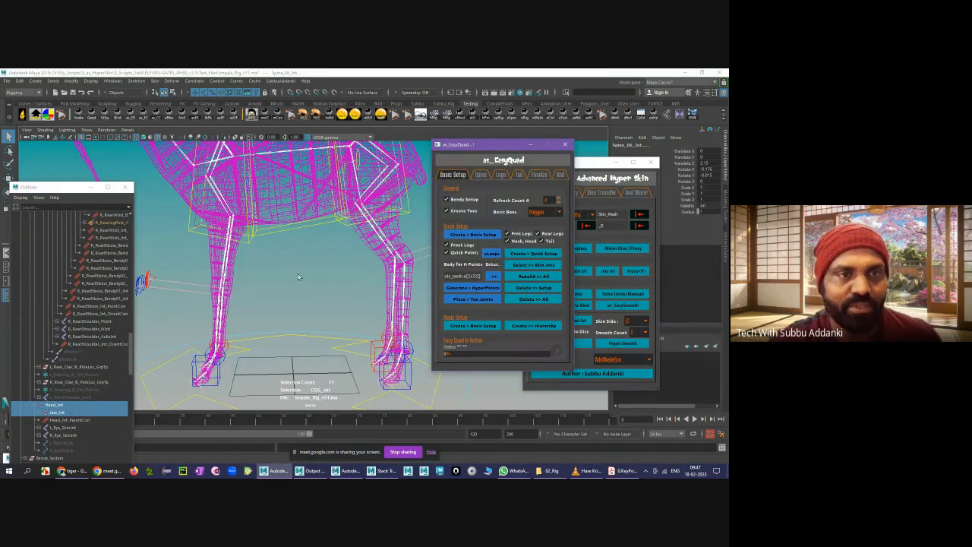
pyautogui.click(295, 198)
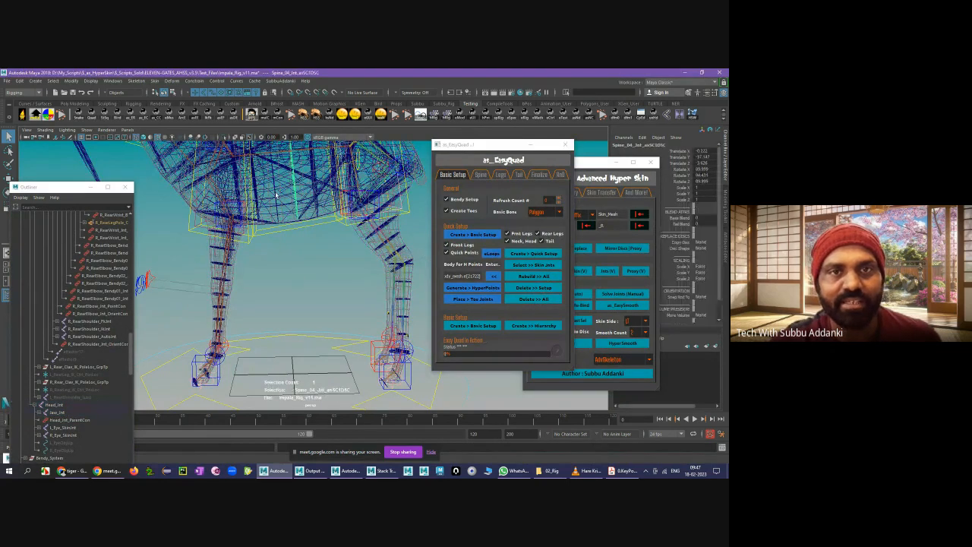
pyautogui.click(234, 267)
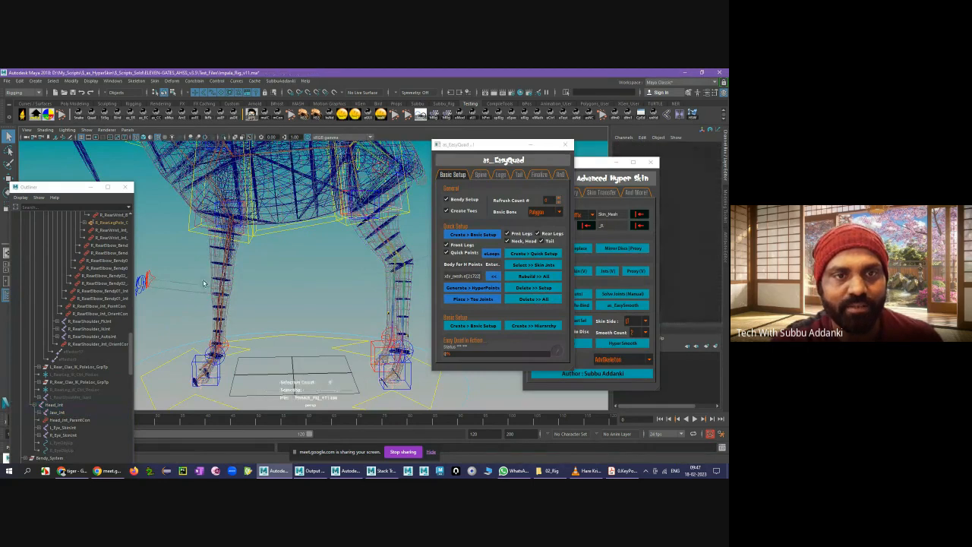
# - Delete the as_HyperSkin_Grp group with all its discs from the scene
pyautogui.scroll(-18, 67, 412)
pyautogui.scroll(15, 63, 420)
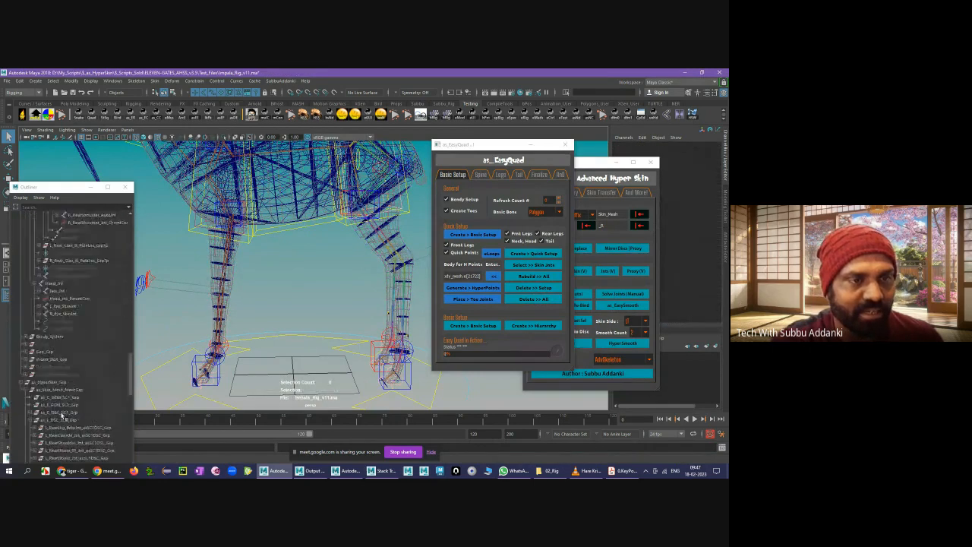
pyautogui.click(131, 416)
pyautogui.click(52, 442)
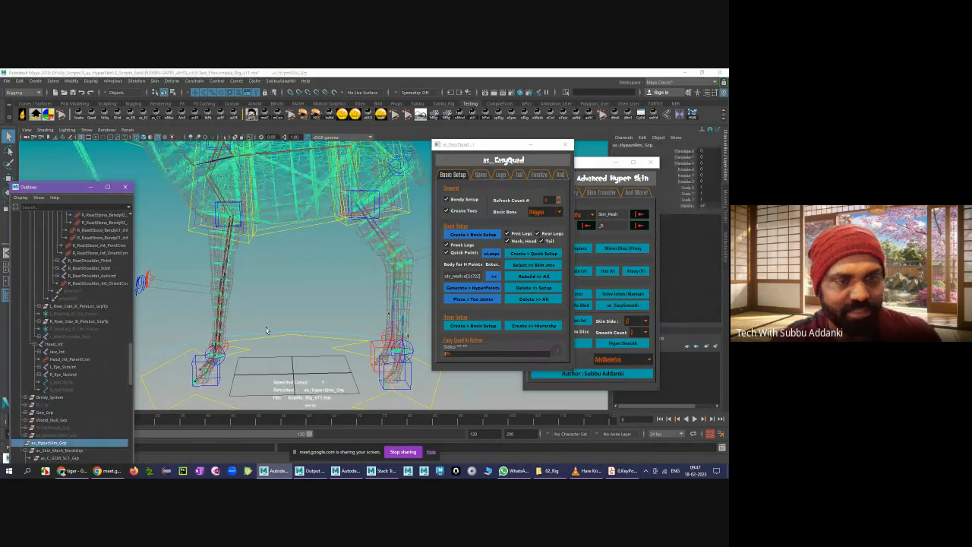
pyautogui.press('Delete')
pyautogui.click(292, 264)
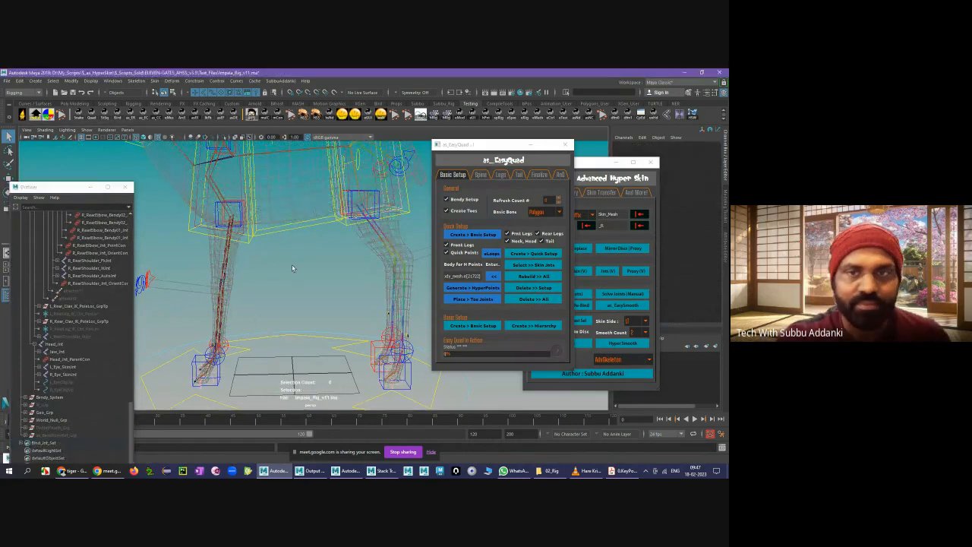
# - Select only the impala's skin joints again using as_EasyQuad's Select >> Skin Jnts
pyautogui.keyDown('alt'); pyautogui.moveTo(292, 264); pyautogui.dragTo(313, 273, button='middle'); pyautogui.keyUp('alt')
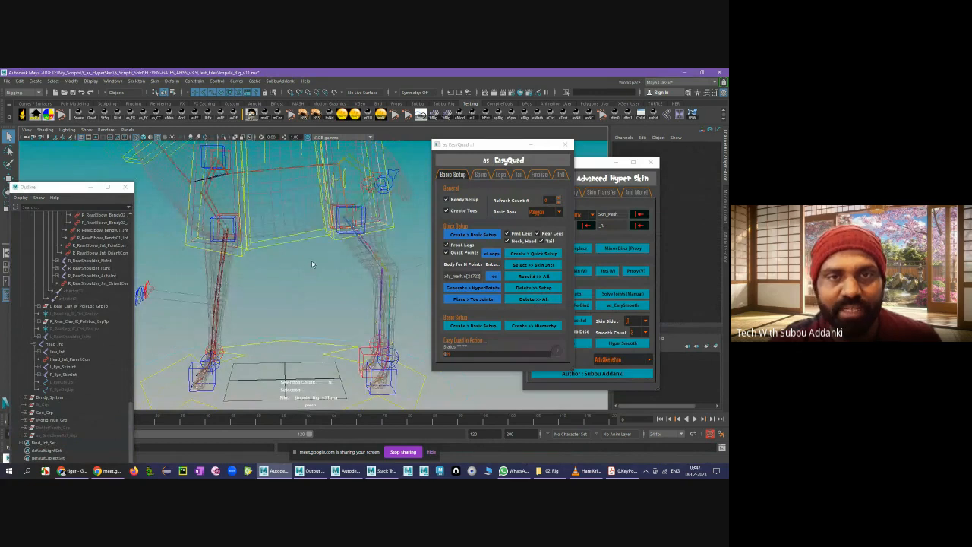
pyautogui.click(524, 268)
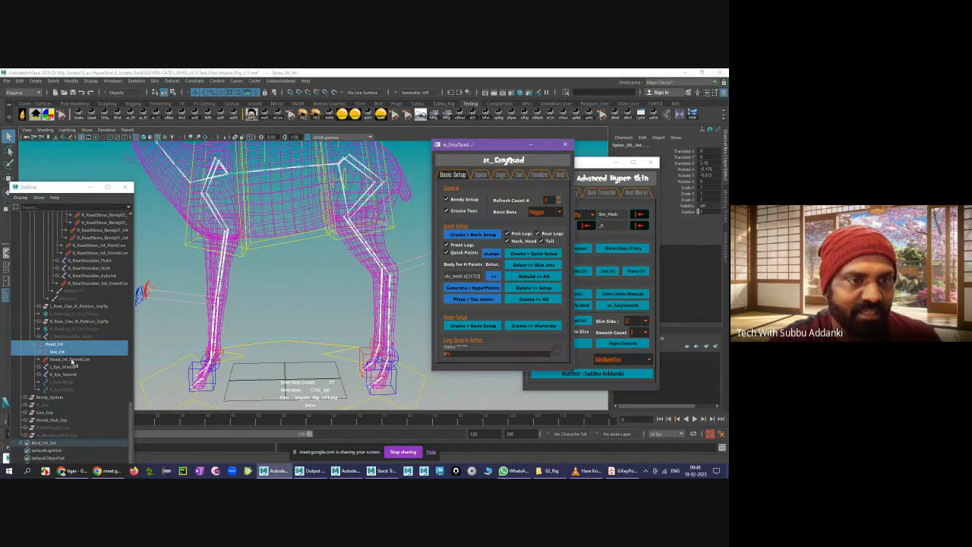
pyautogui.middleClick(297, 220)
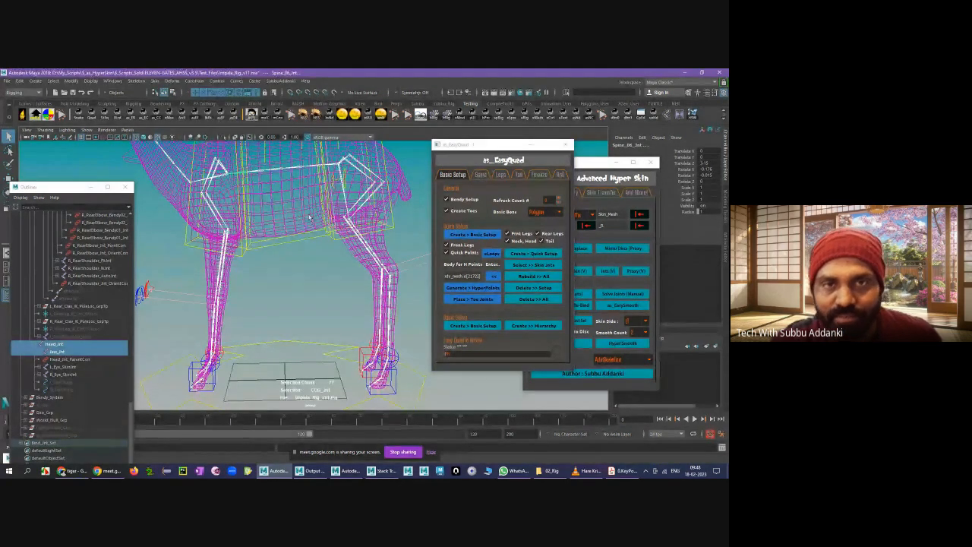
# - Bring the HyperSkin window in front of as_EasyQuad, examine the skin joints across the whole impala, and clear the selection
pyautogui.moveTo(586, 160); pyautogui.dragTo(529, 154)
pyautogui.scroll(-3, 272, 283)
pyautogui.keyDown('alt'); pyautogui.moveTo(272, 283); pyautogui.dragTo(282, 323, button='middle'); pyautogui.keyUp('alt')
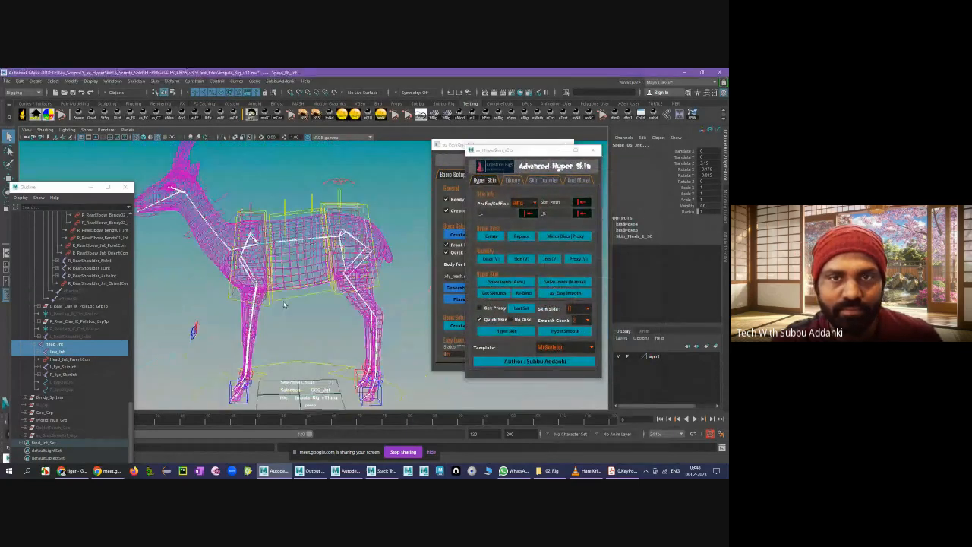
pyautogui.keyDown('alt'); pyautogui.moveTo(282, 324); pyautogui.dragTo(298, 215); pyautogui.keyUp('alt')
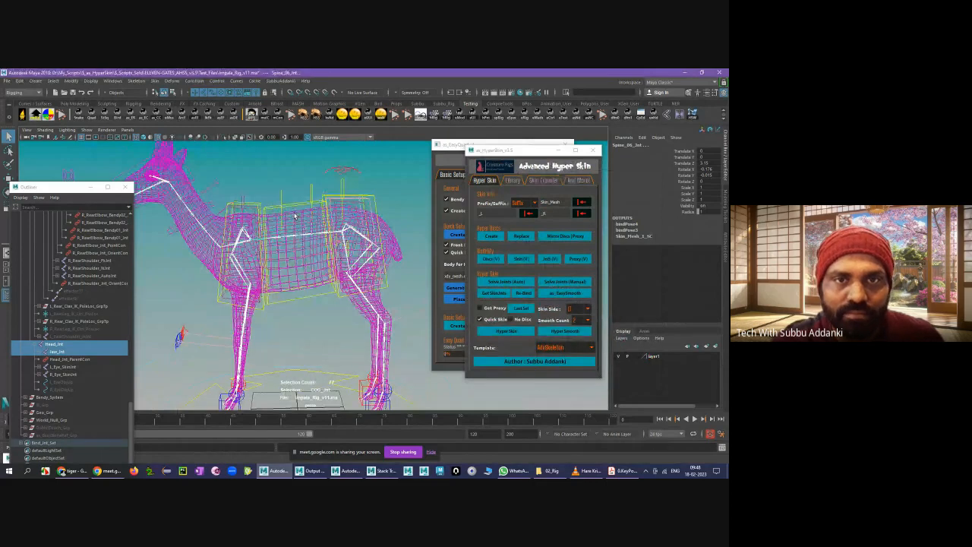
pyautogui.click(292, 176)
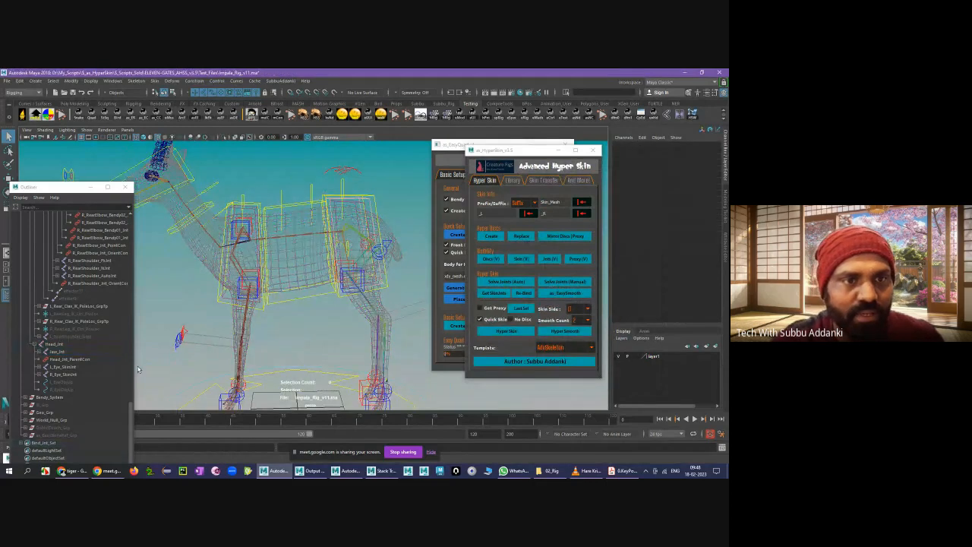
pyautogui.scroll(15, 132, 427)
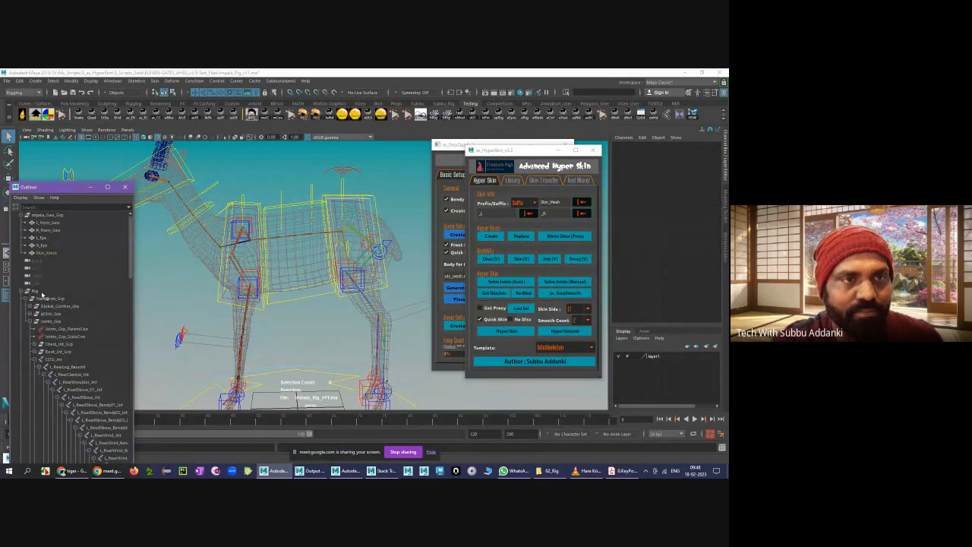
pyautogui.click(47, 253)
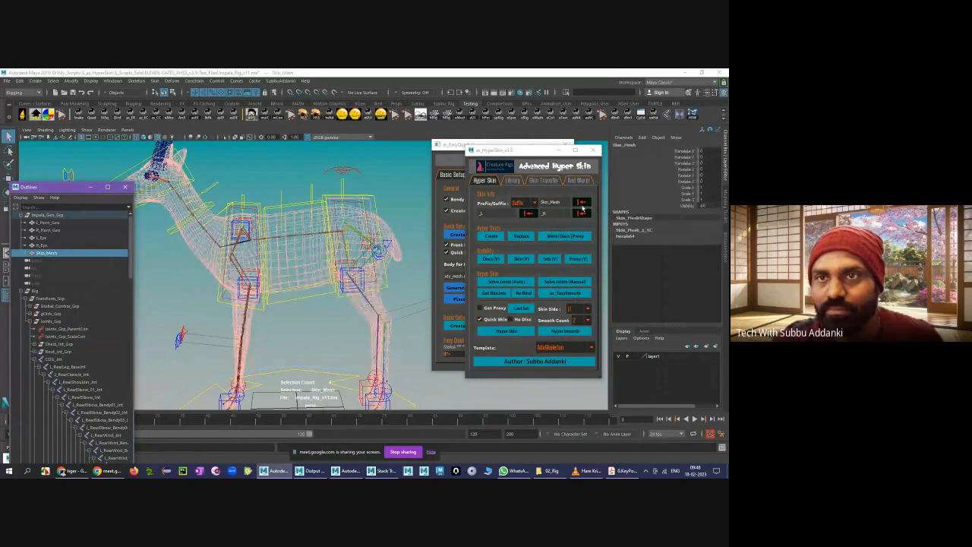
pyautogui.click(514, 281)
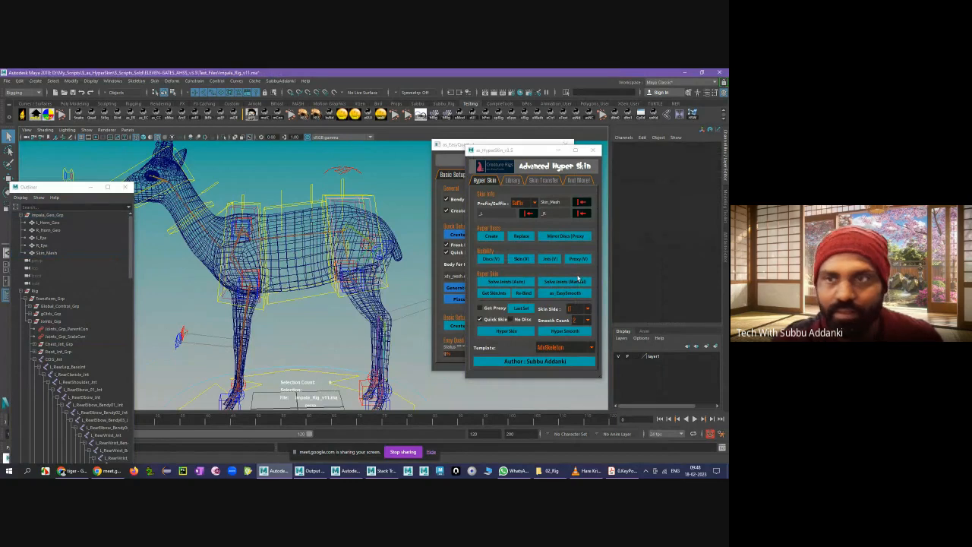
# - Select the impala's skin joints with as_EasyQuad's Select >> Skin Jnts and add Skin_Mesh to the selection
pyautogui.click(468, 142)
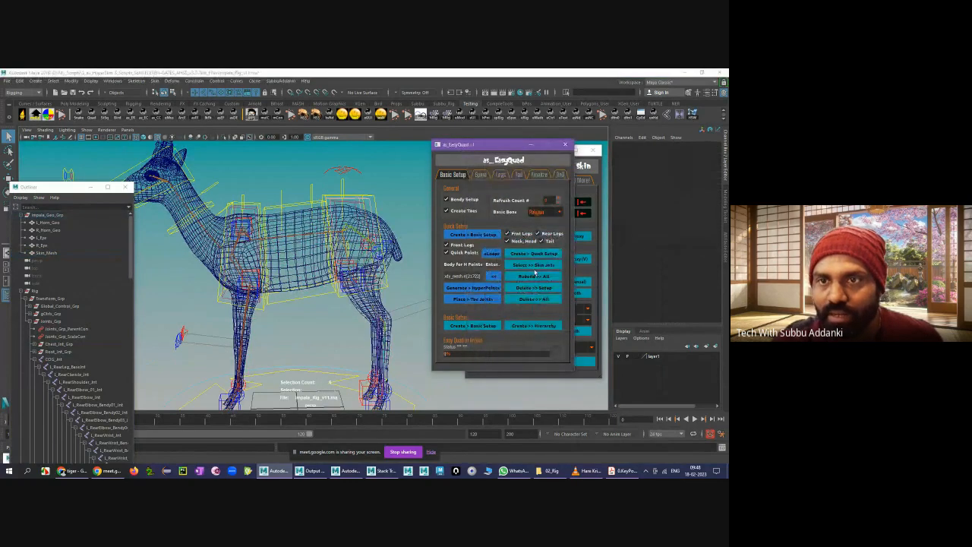
pyautogui.click(533, 265)
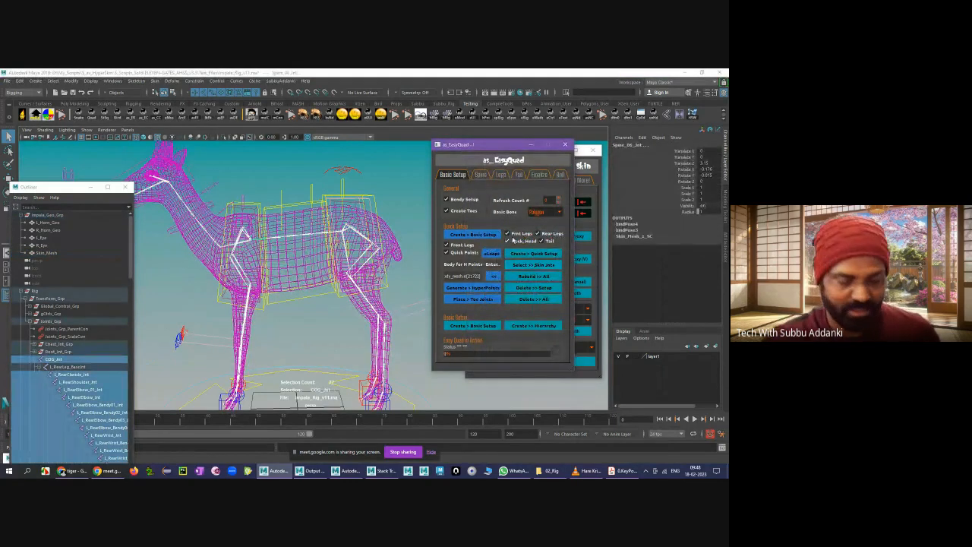
pyautogui.click(298, 216)
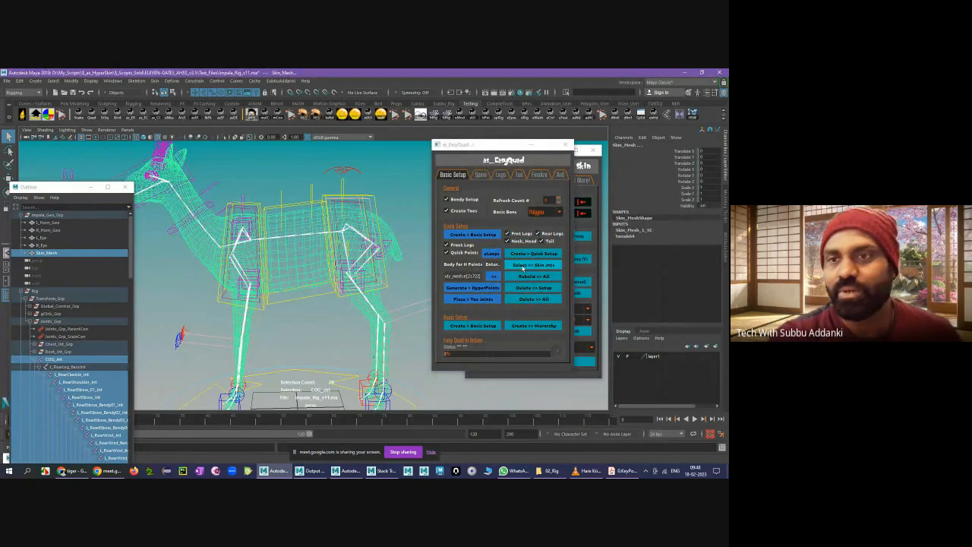
pyautogui.keyDown('alt'); pyautogui.moveTo(244, 192); pyautogui.dragTo(199, 109); pyautogui.keyUp('alt')
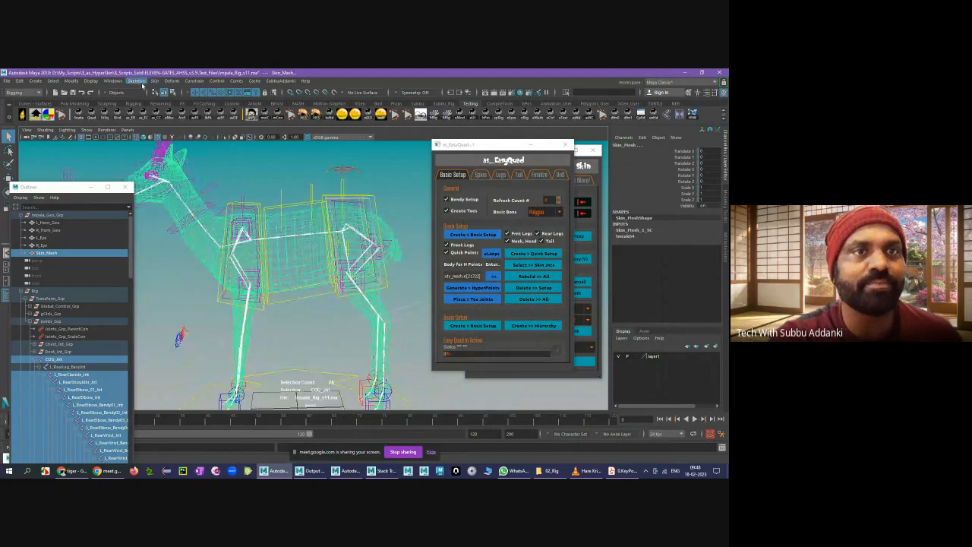
# - Switch to 0.KeyPoints.pdf, review the illustrations on keeping disc outers close to the mesh, and return to Maya
pyautogui.click(623, 471)
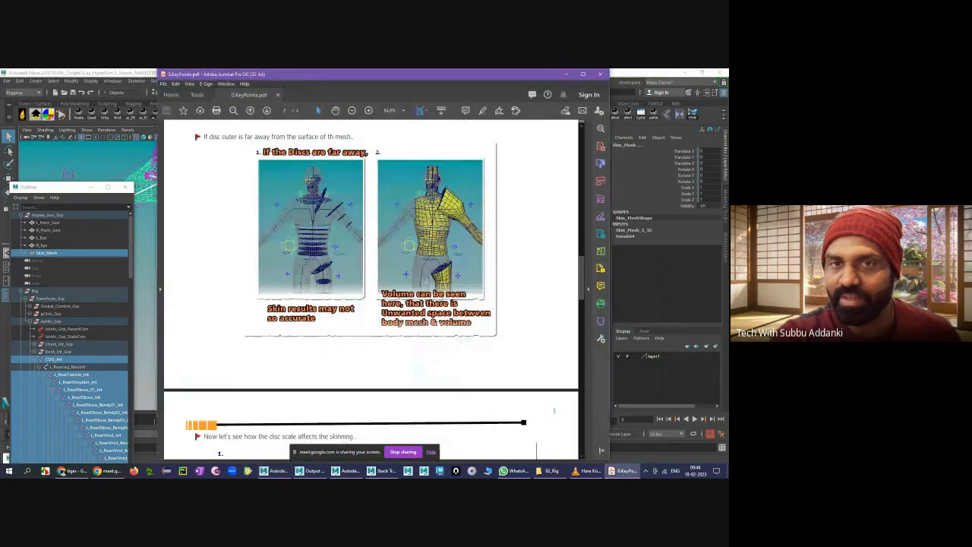
pyautogui.moveTo(581, 284); pyautogui.dragTo(581, 222)
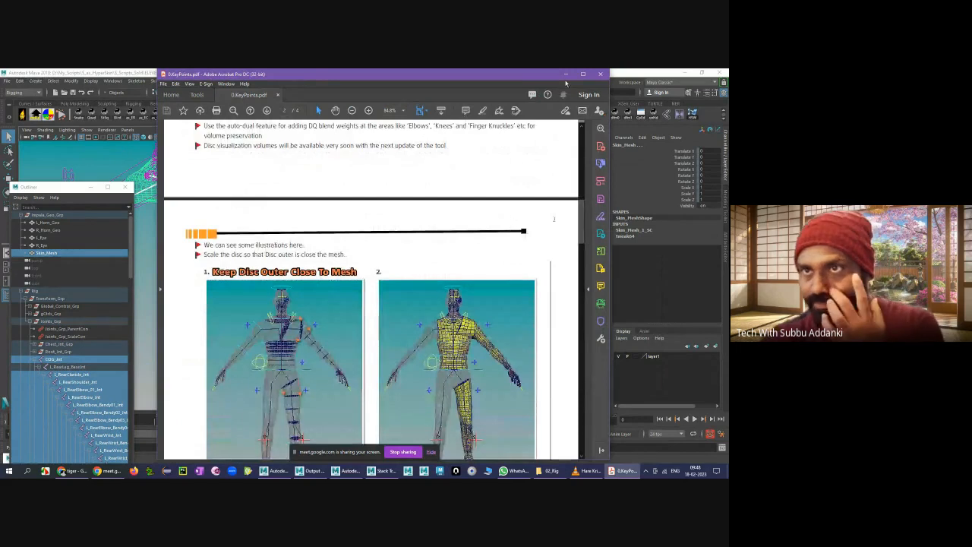
pyautogui.click(566, 74)
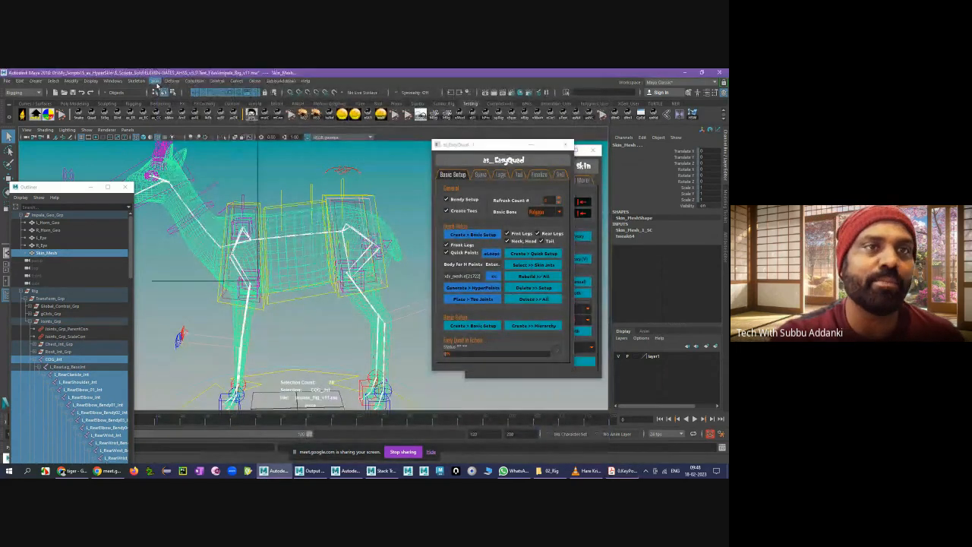
# - Set the Bind Skin options to Selected joints, Neighbors weight distribution and dropoff rate 8.5, with Maintain max influences and Remove unused influences off
pyautogui.click(155, 82)
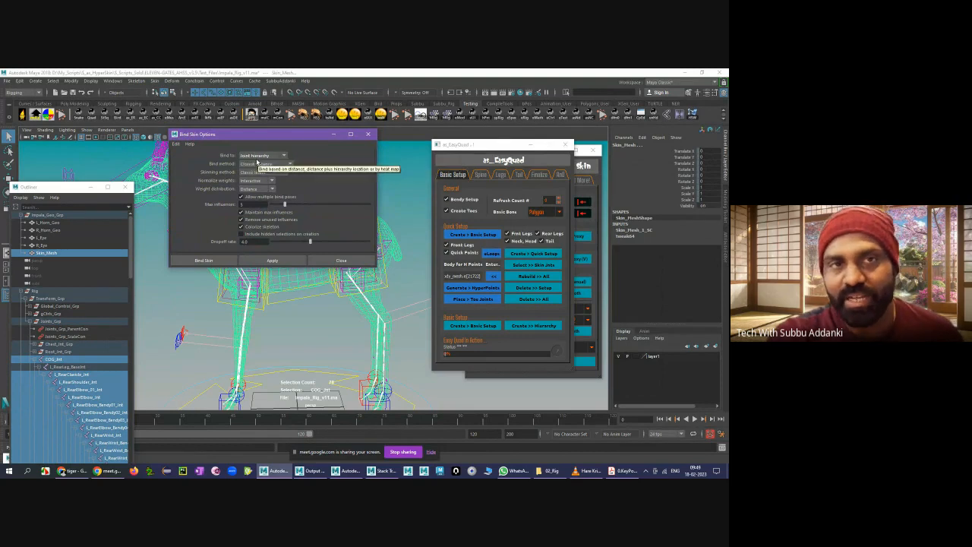
pyautogui.click(262, 156)
pyautogui.click(257, 164)
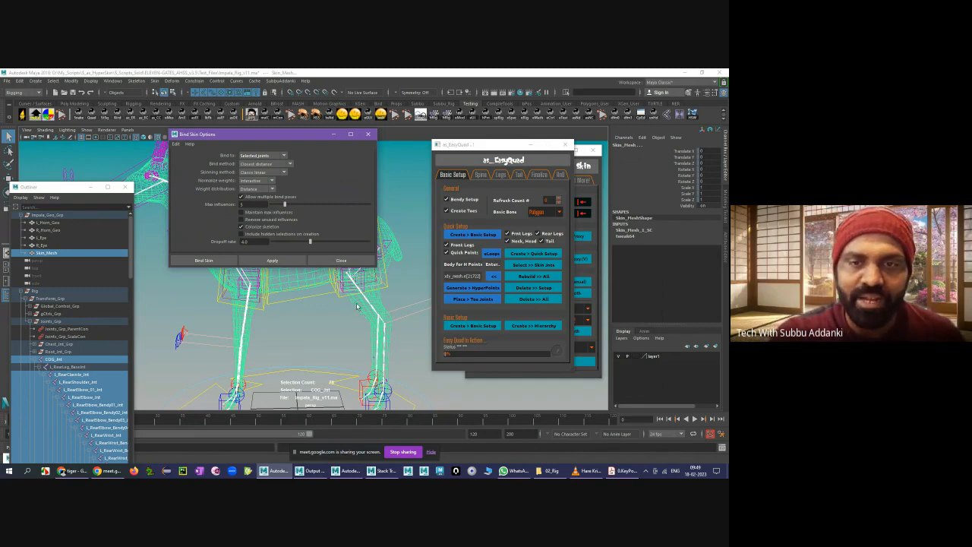
pyautogui.click(242, 213)
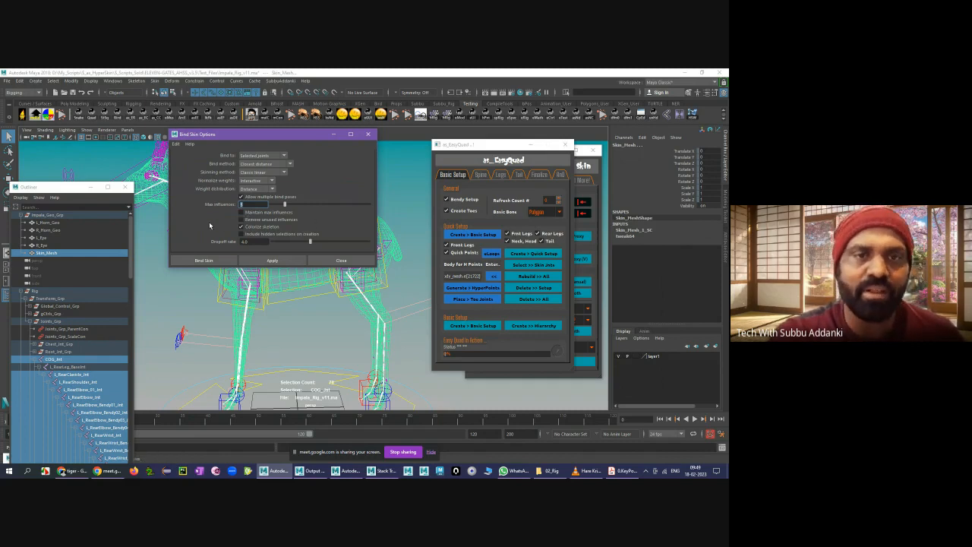
pyautogui.doubleClick(259, 240)
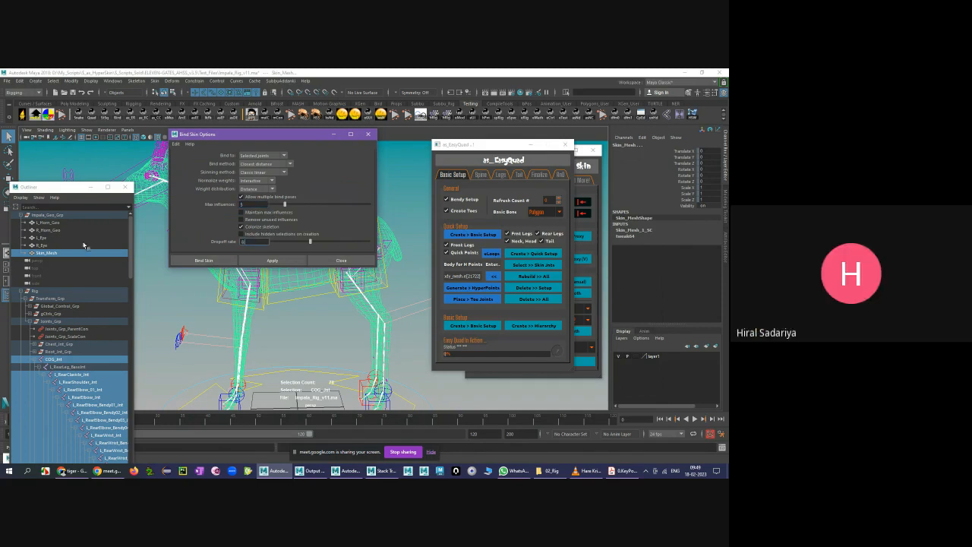
pyautogui.press('Return')
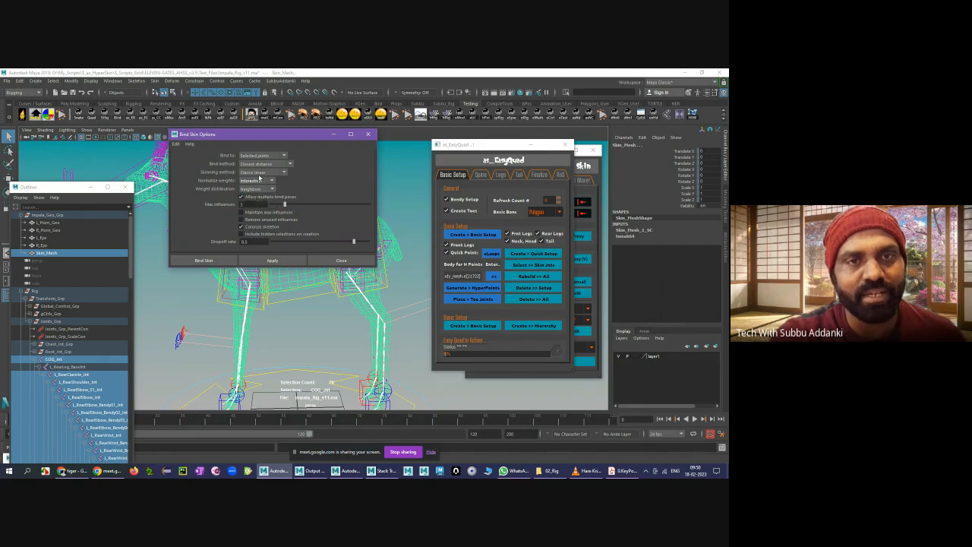
# - Set the skinning method to Weight blended and the bind method to Closest in hierarchy in the Bind Skin options
pyautogui.click(259, 172)
pyautogui.click(258, 196)
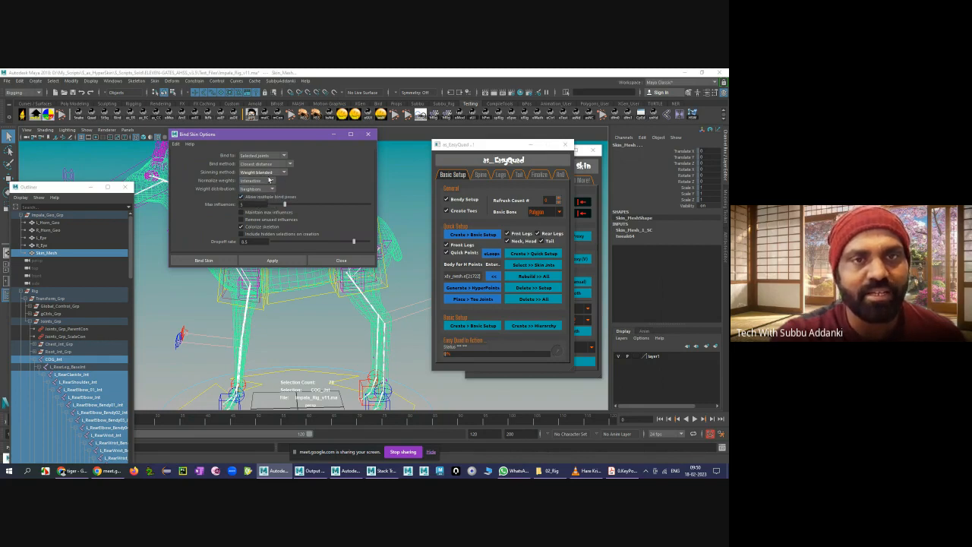
pyautogui.click(257, 164)
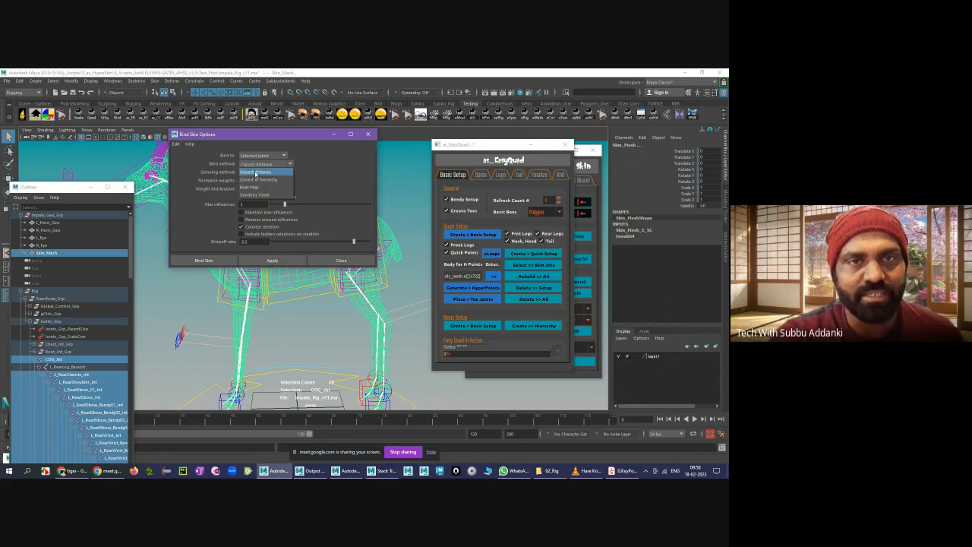
pyautogui.click(258, 179)
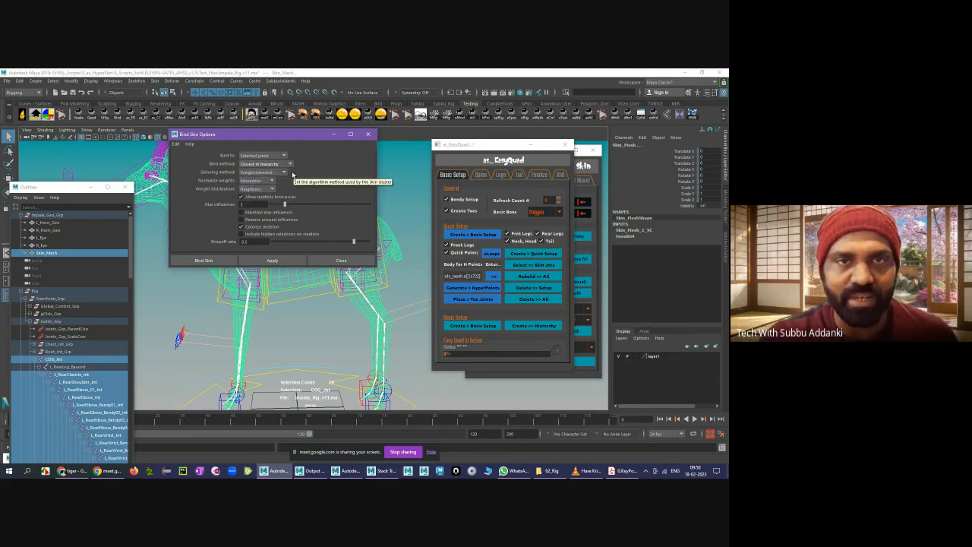
# - Set the bind target to Joint hierarchy, try to bind Skin_Mesh, and uncover the message line to read it
pyautogui.click(284, 157)
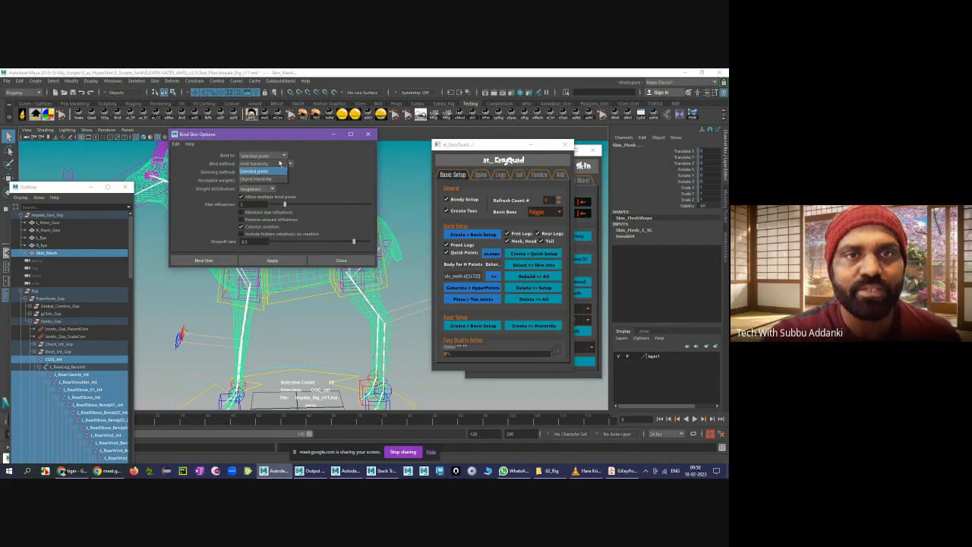
pyautogui.click(275, 163)
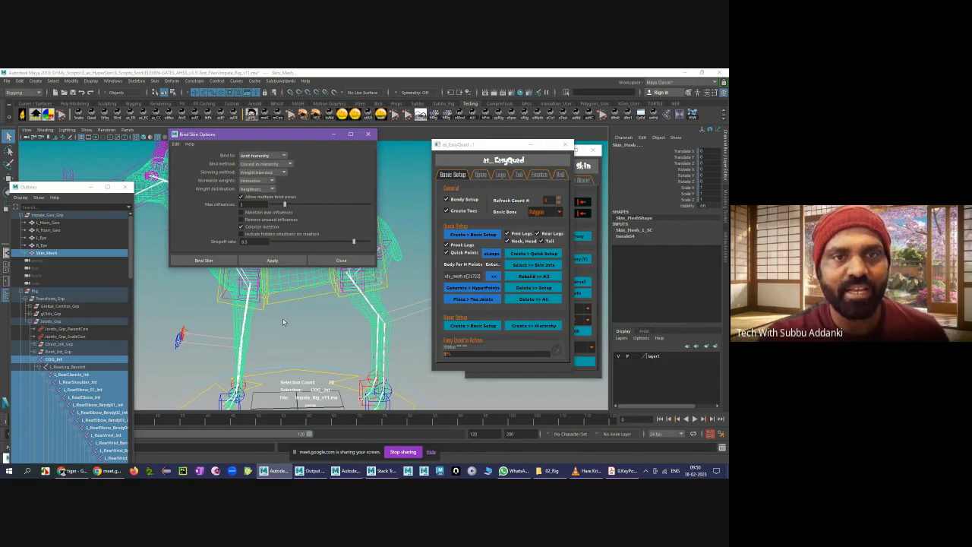
pyautogui.click(274, 263)
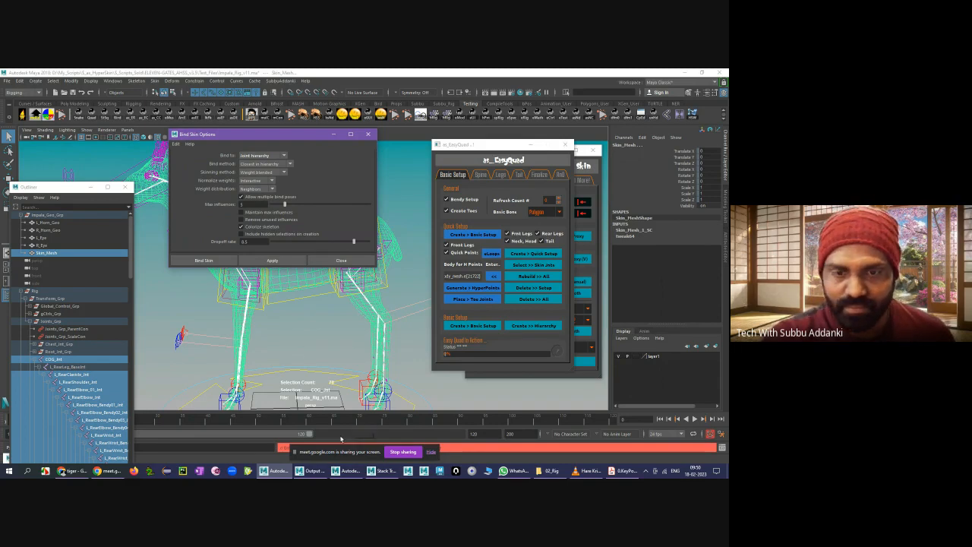
pyautogui.moveTo(327, 453); pyautogui.dragTo(378, 410)
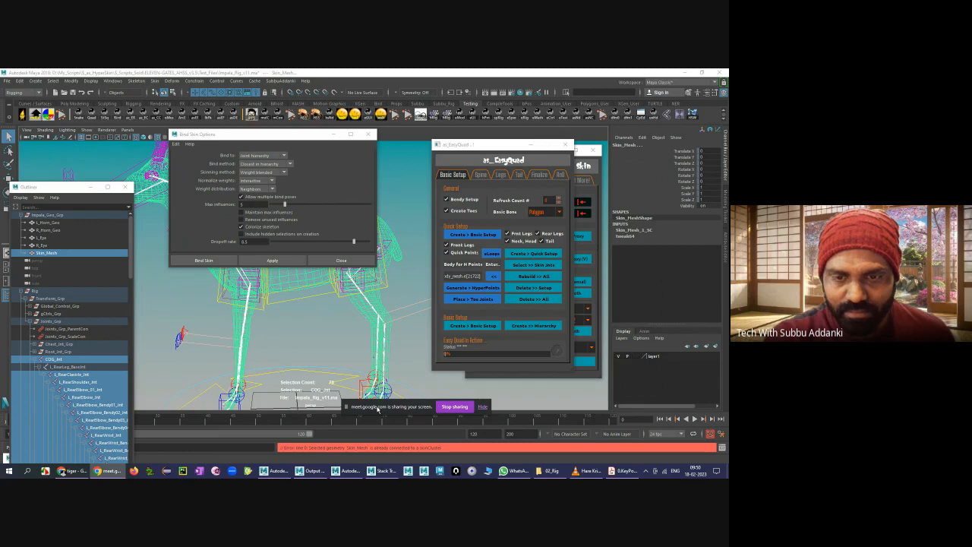
pyautogui.moveTo(378, 410); pyautogui.dragTo(260, 412)
# - Select only Skin_Mesh and unbind its existing skin
pyautogui.click(267, 347)
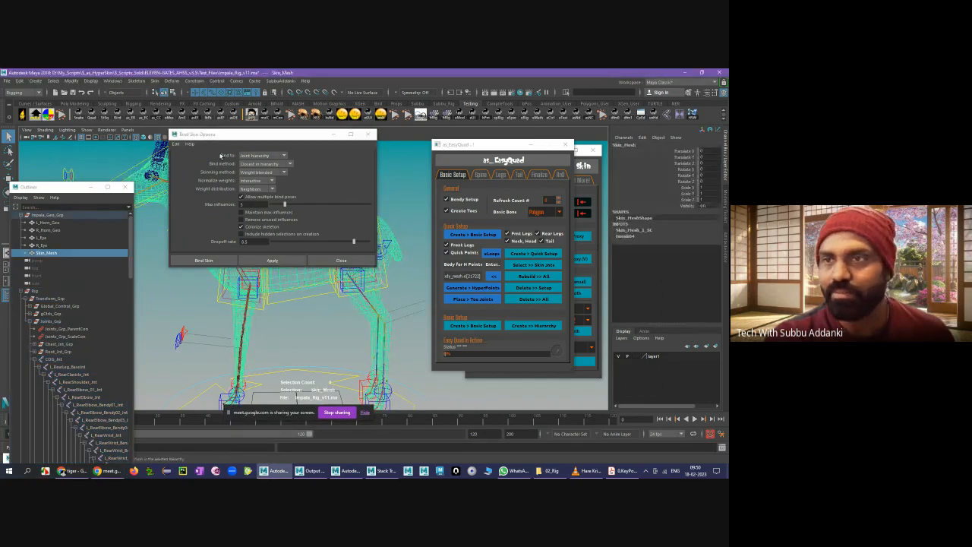
pyautogui.click(155, 80)
pyautogui.click(252, 99)
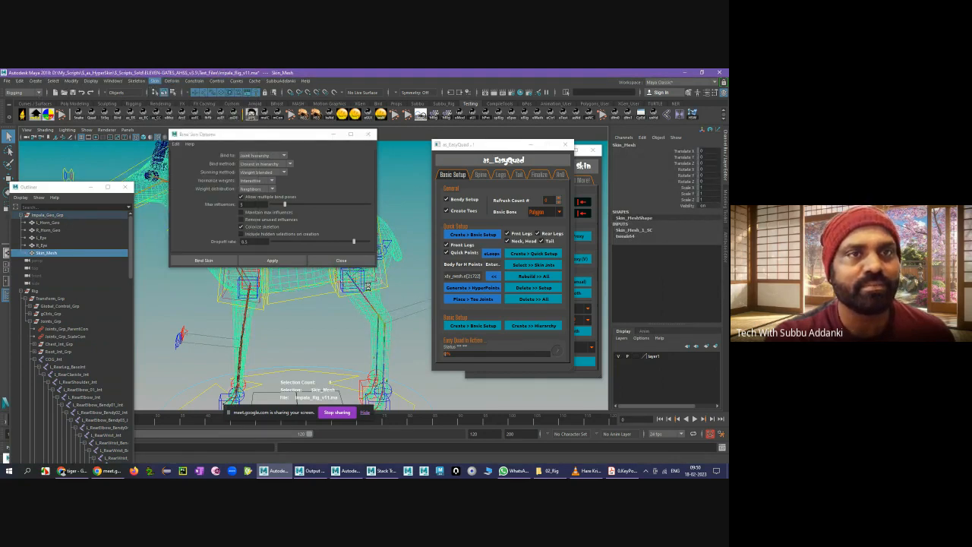
# - Reselect the skin joints together with Skin_Mesh and bind the skin with the Joint hierarchy options
pyautogui.click(325, 326)
pyautogui.click(534, 287)
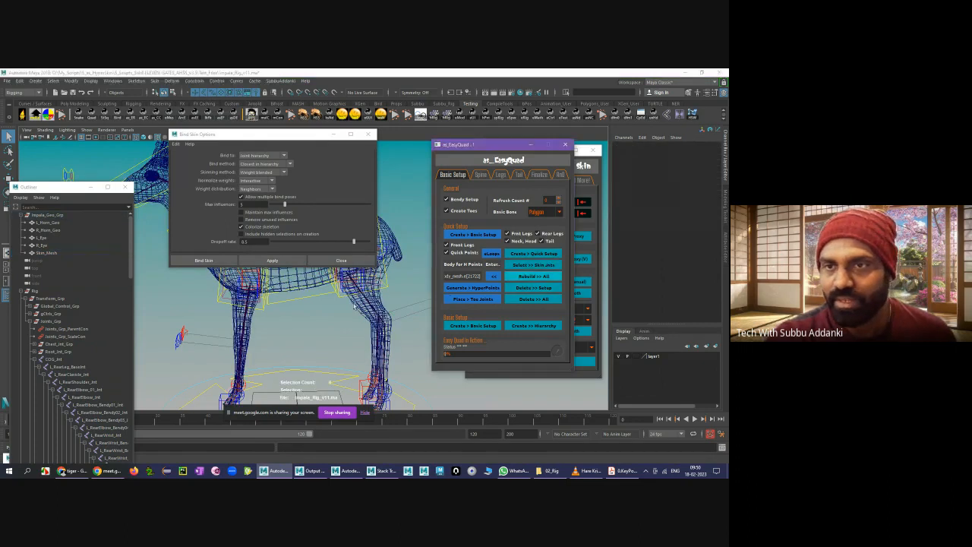
pyautogui.keyDown('shift'); pyautogui.click(306, 285); pyautogui.keyUp('shift')
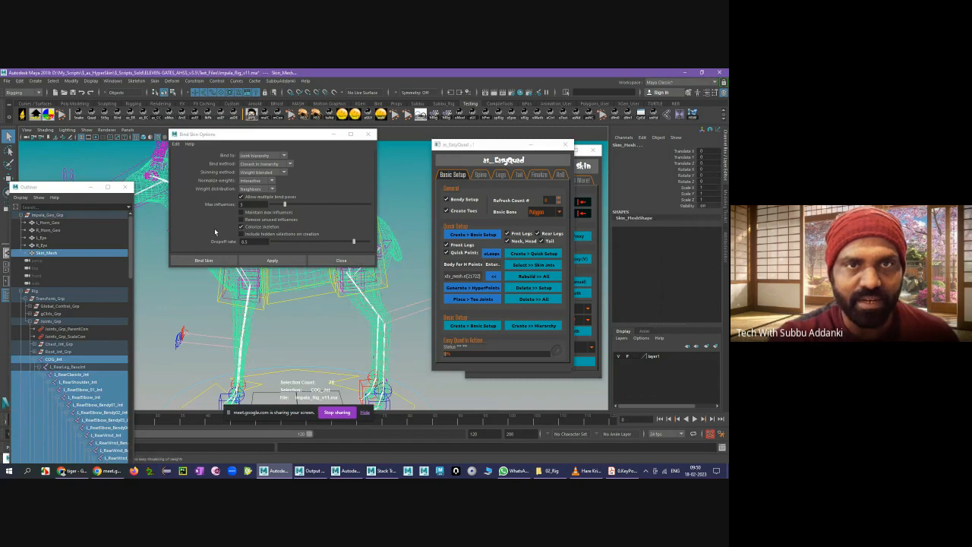
pyautogui.click(203, 261)
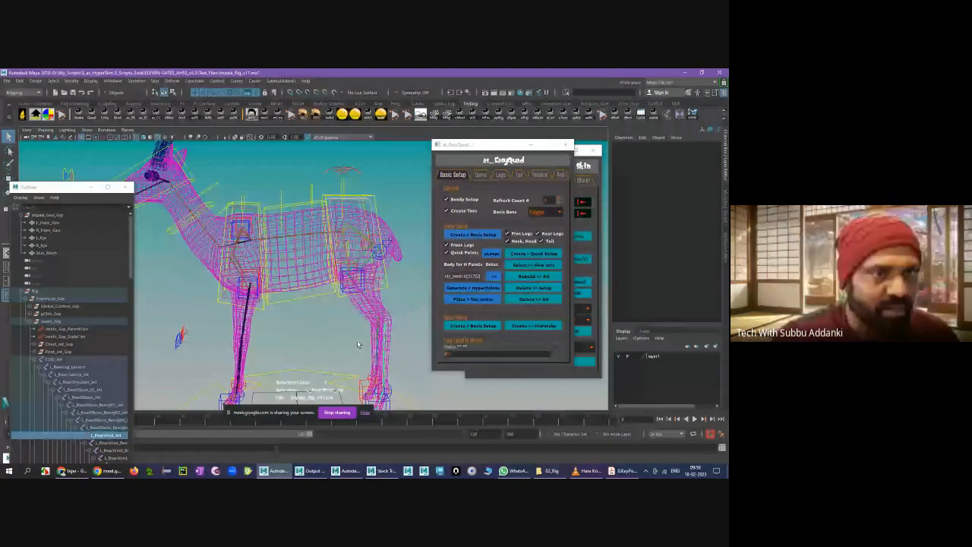
# - Widen the Outliner, collapse the left rear elbow's bendy joint branch, and inspect the hidden extra L_RearShoulder joints beneath L_RearShoulder_Jnt
pyautogui.scroll(-8, 91, 303)
pyautogui.click(85, 261)
pyautogui.moveTo(134, 259); pyautogui.dragTo(178, 259)
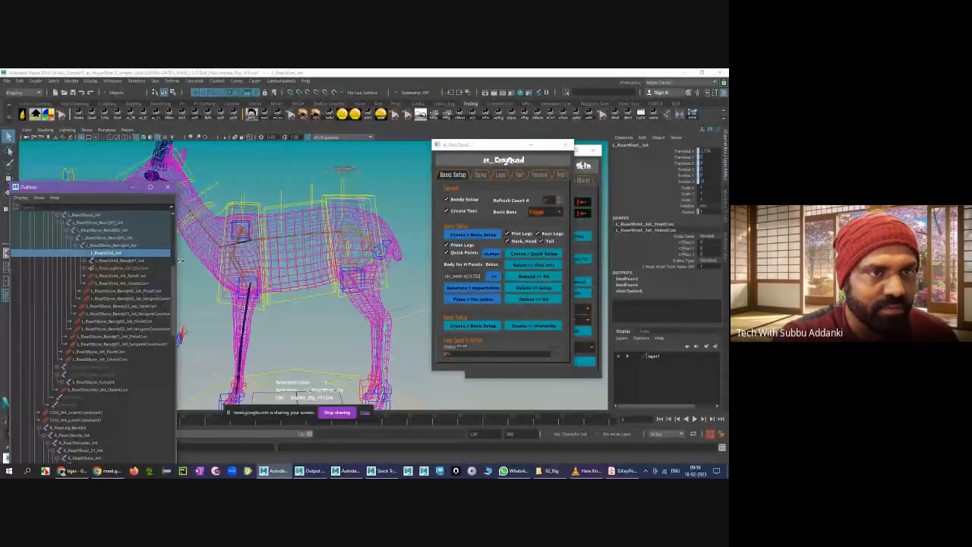
pyautogui.scroll(3, 73, 246)
pyautogui.click(66, 283)
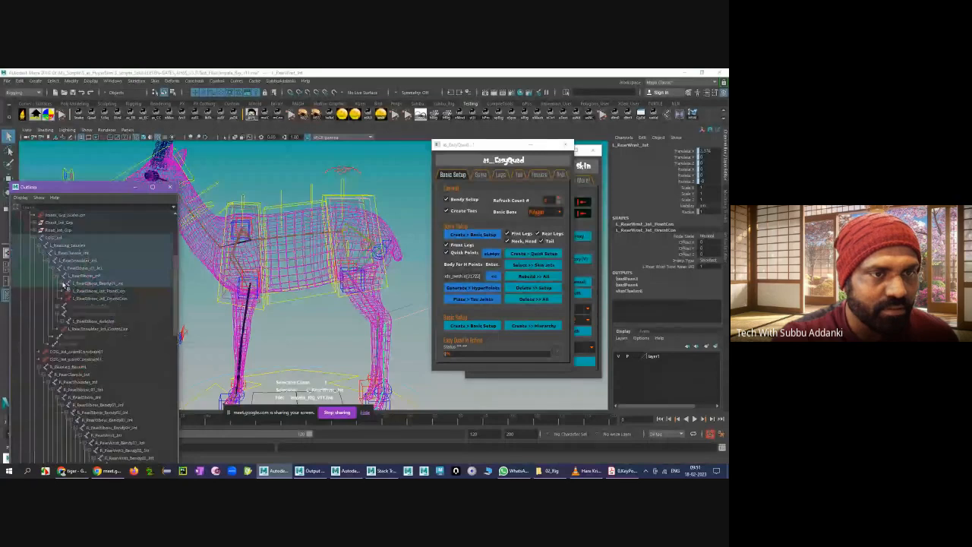
pyautogui.click(95, 307)
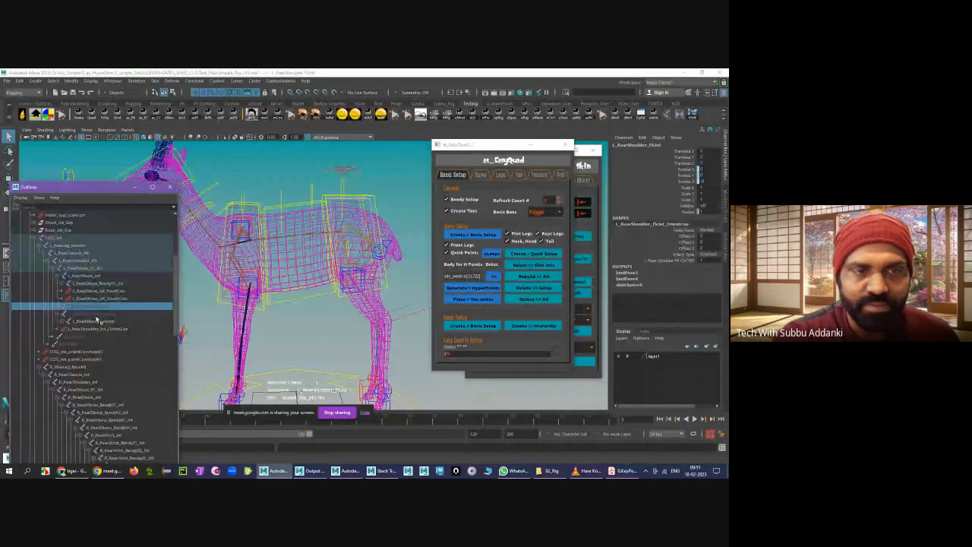
pyautogui.click(92, 313)
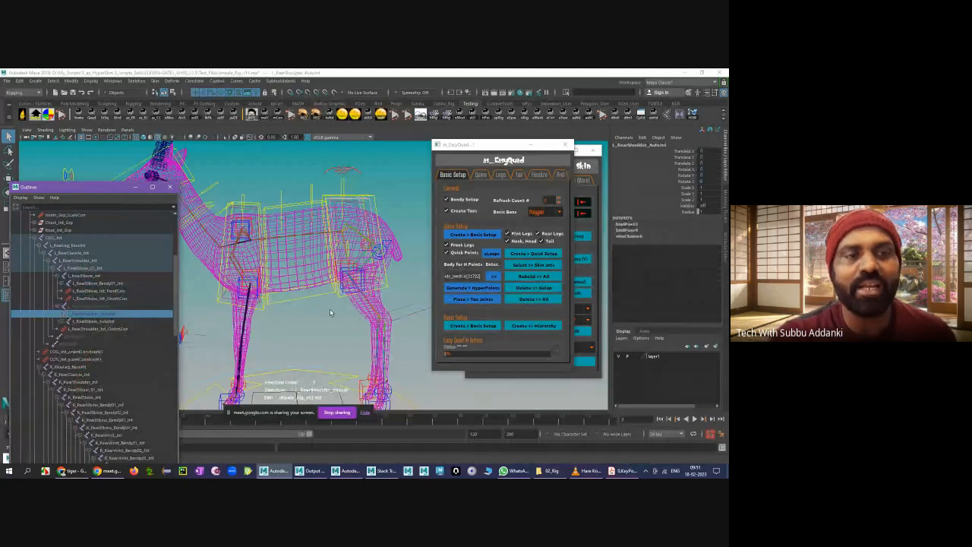
# - Compare as_EasyQuad's skin joint selection with the COG_Jnt hierarchy and the hidden L_RearShoulder FK joint inside it
pyautogui.click(523, 266)
pyautogui.click(413, 301)
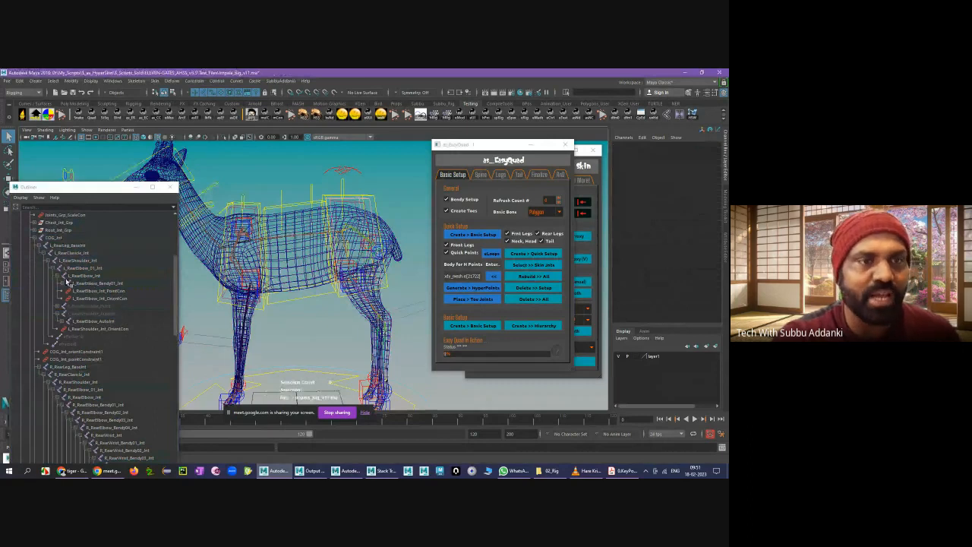
pyautogui.click(69, 368)
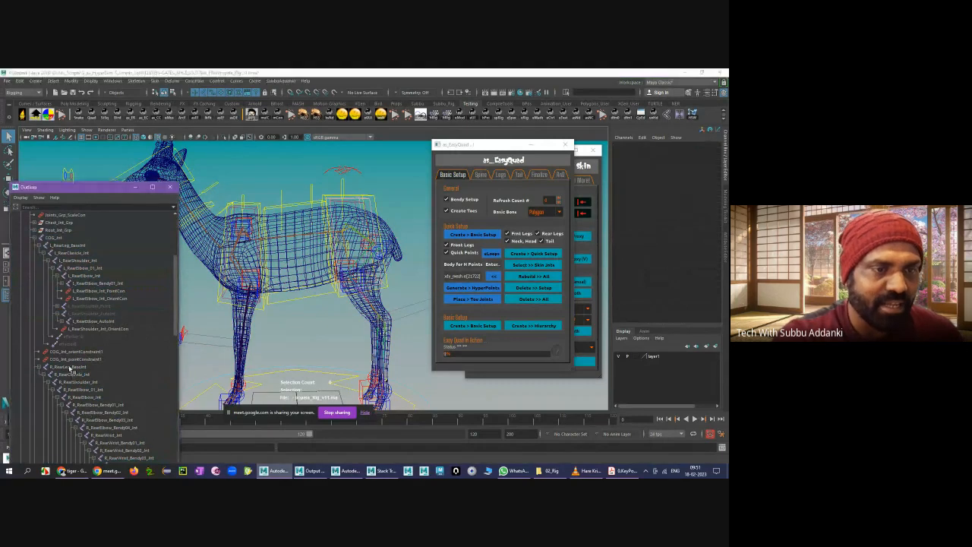
pyautogui.click(61, 238)
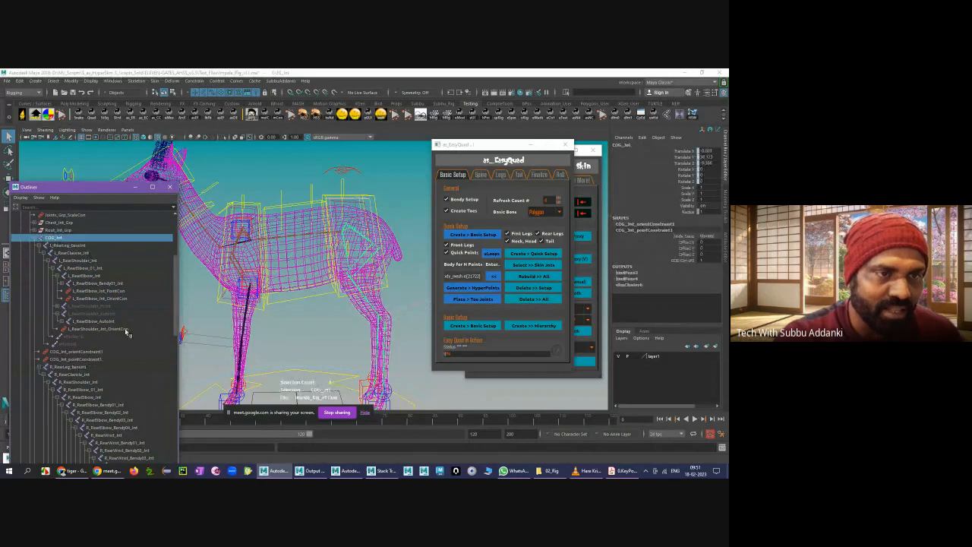
pyautogui.click(106, 312)
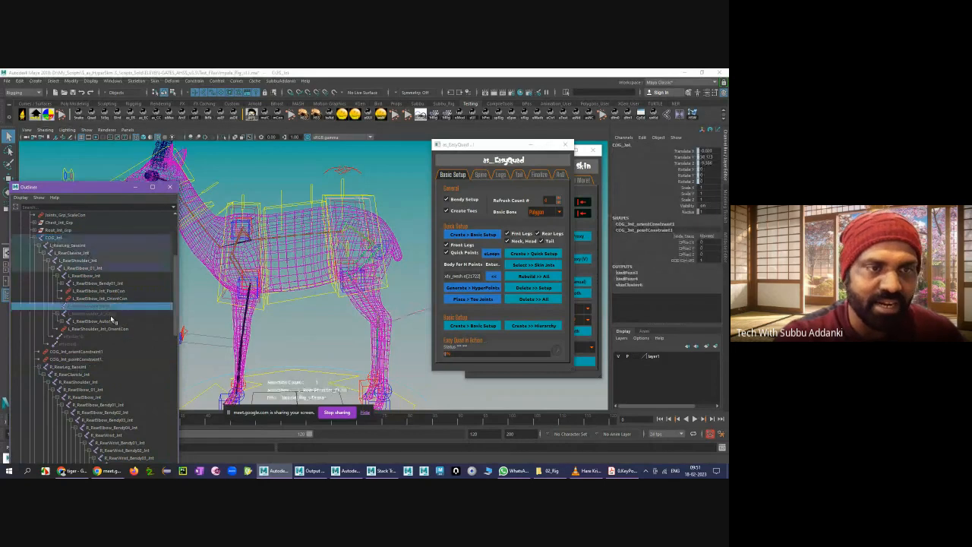
# - Inspect the hidden L_RearShoulder_AutoJnt and its child joints, comparing their skin connections with Skin_Mesh, and collapse the branch
pyautogui.click(63, 321)
pyautogui.click(191, 311)
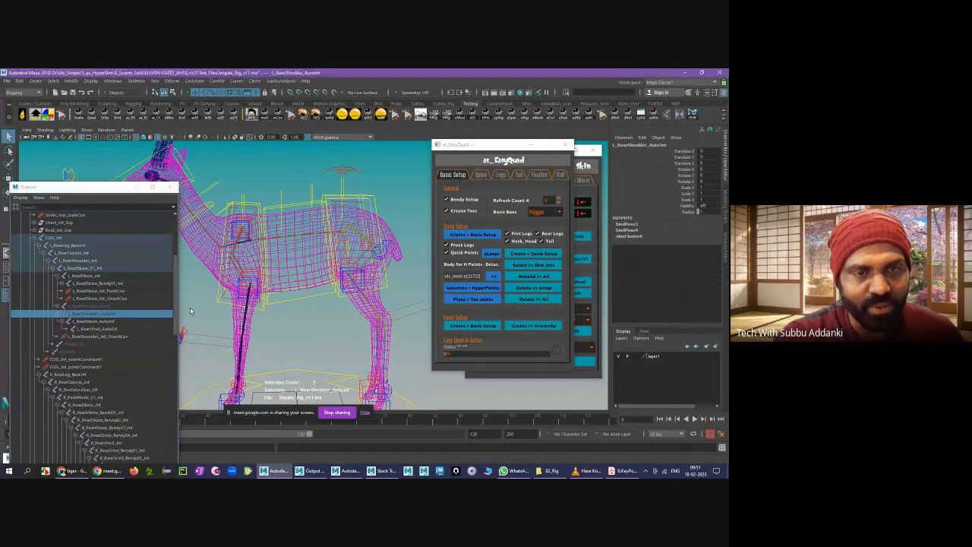
pyautogui.click(193, 307)
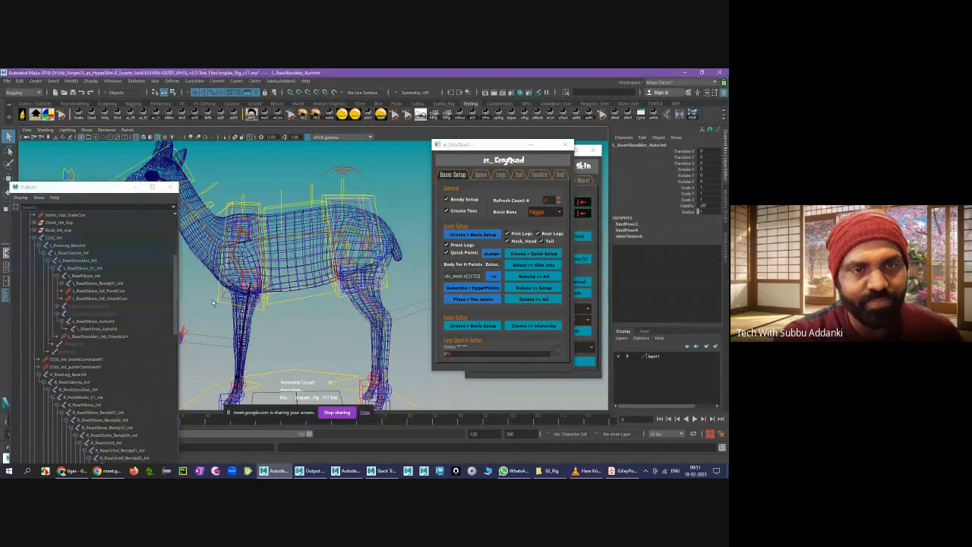
pyautogui.click(297, 220)
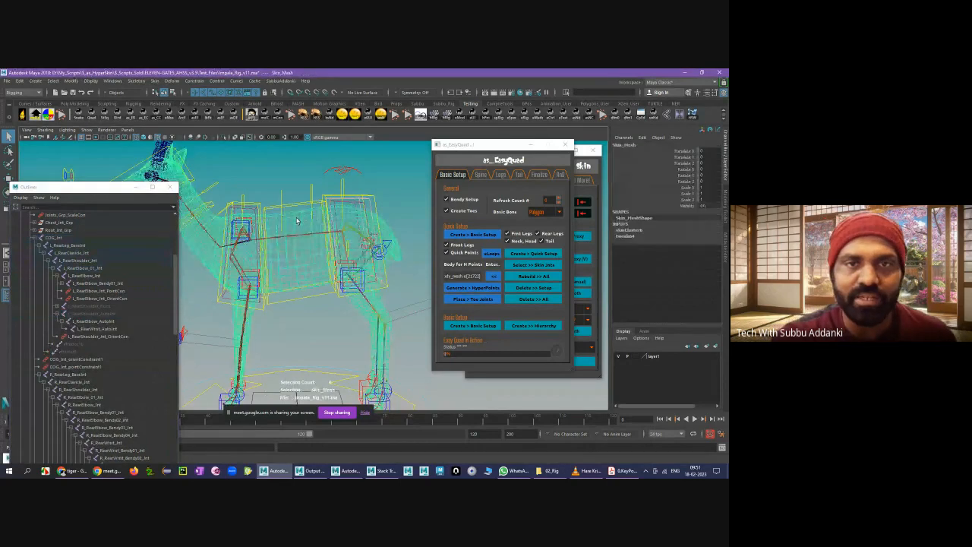
pyautogui.click(58, 313)
pyautogui.click(103, 312)
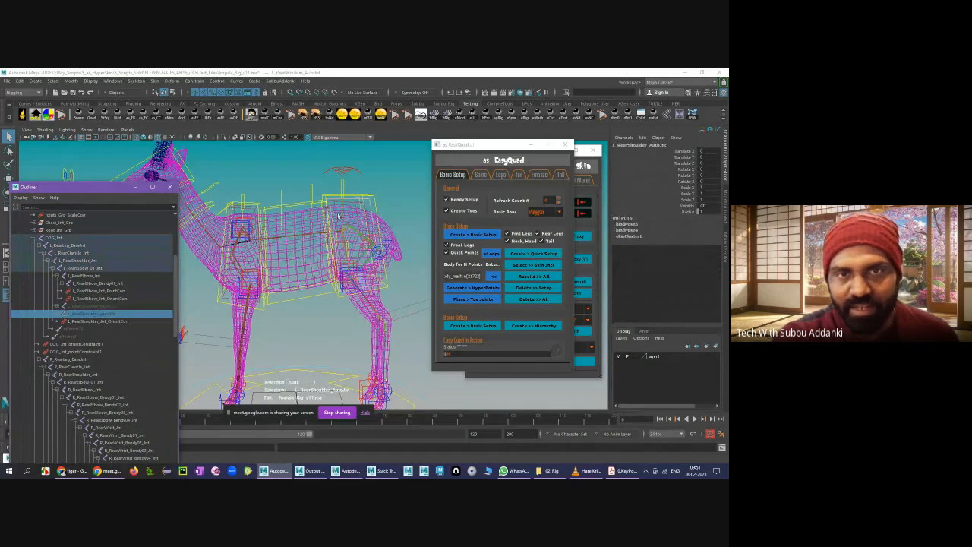
pyautogui.click(285, 188)
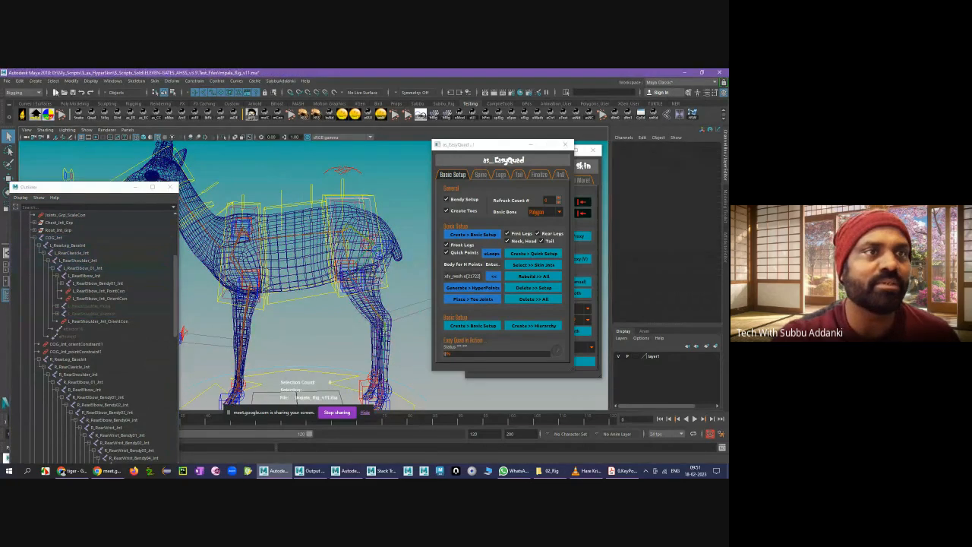
# - Unbind the joint-hierarchy skin from Skin_Mesh and clear the selection
pyautogui.click(155, 81)
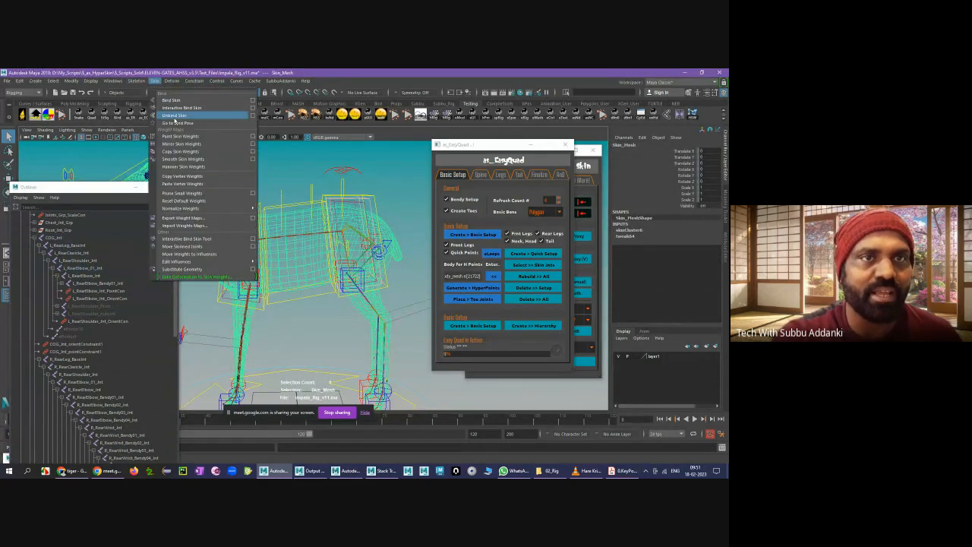
pyautogui.click(333, 202)
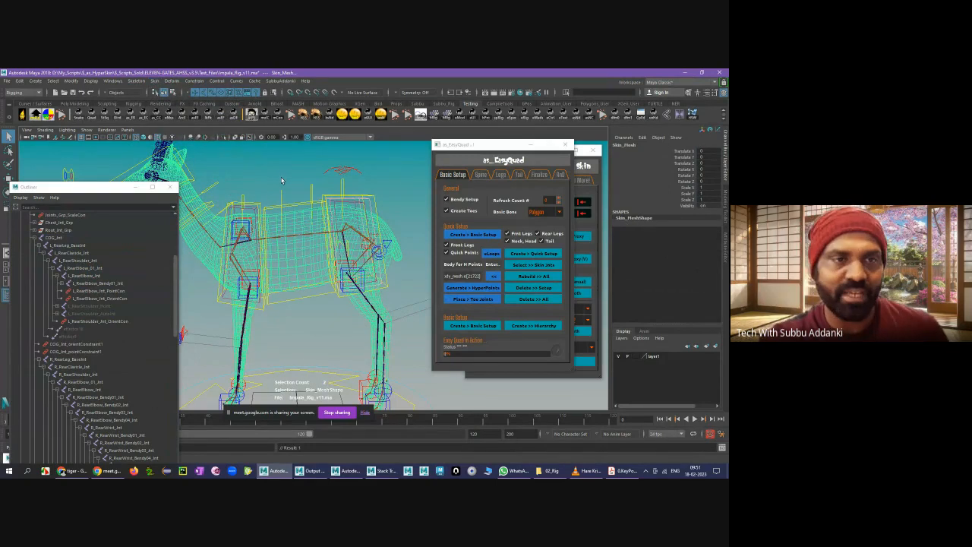
pyautogui.click(283, 180)
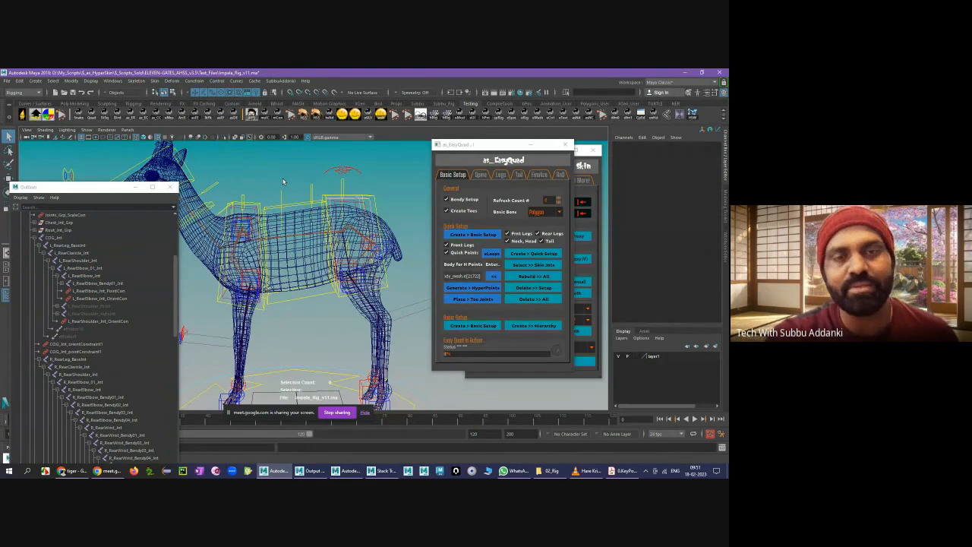
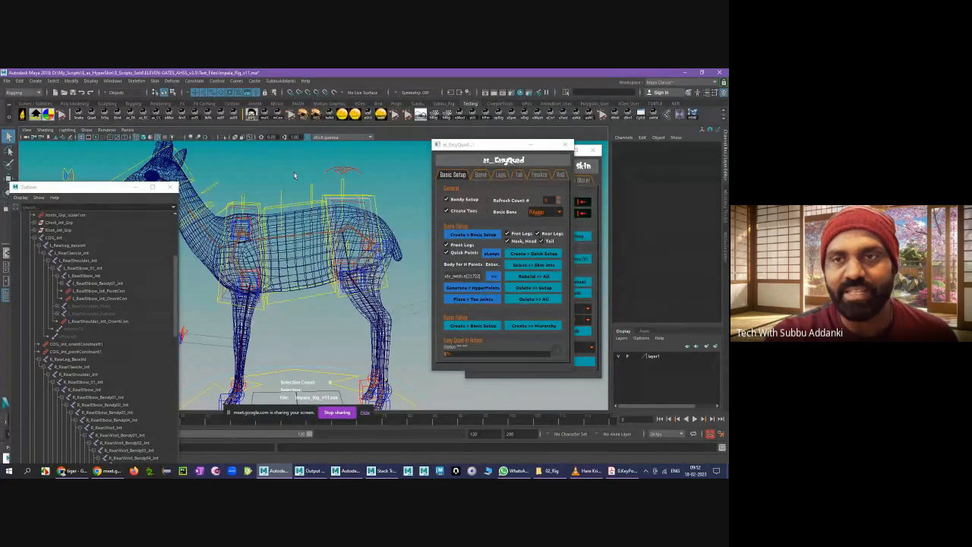
# - Select as_EasyQuad's skin joints together with Skin_Mesh and bind the skin with Bind to set to Selected joints
pyautogui.click(533, 264)
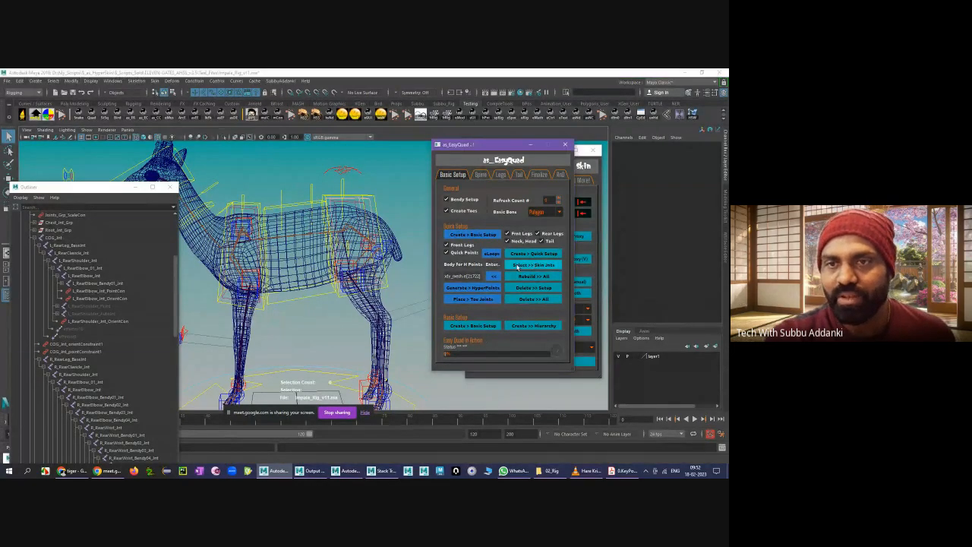
pyautogui.middleClick(293, 218)
pyautogui.keyDown('shift'); pyautogui.click(264, 189); pyautogui.keyUp('shift')
pyautogui.click(174, 82)
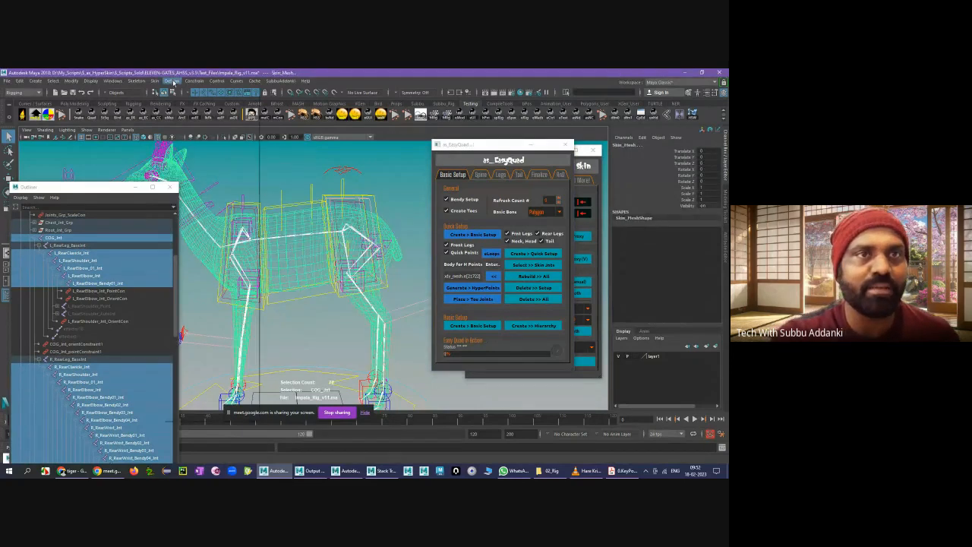
pyautogui.click(155, 81)
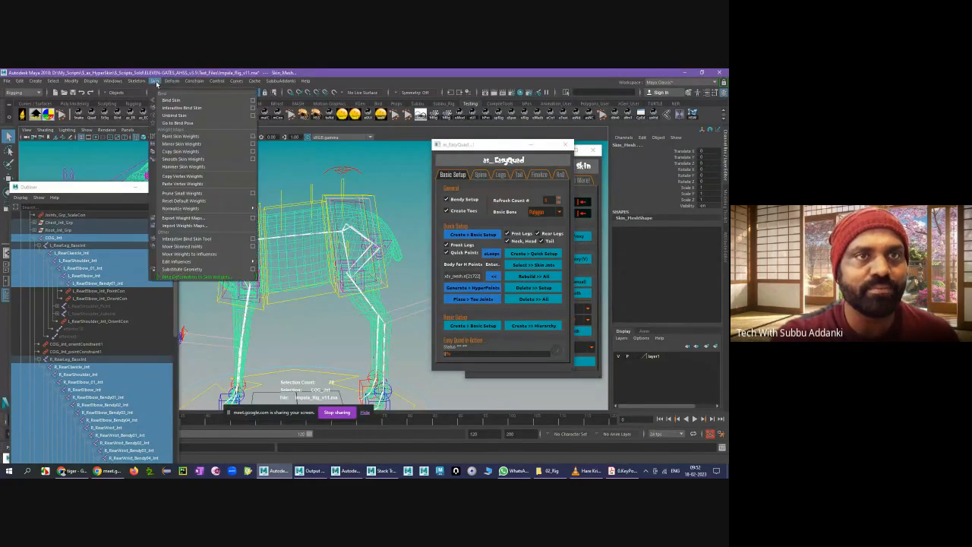
pyautogui.click(253, 100)
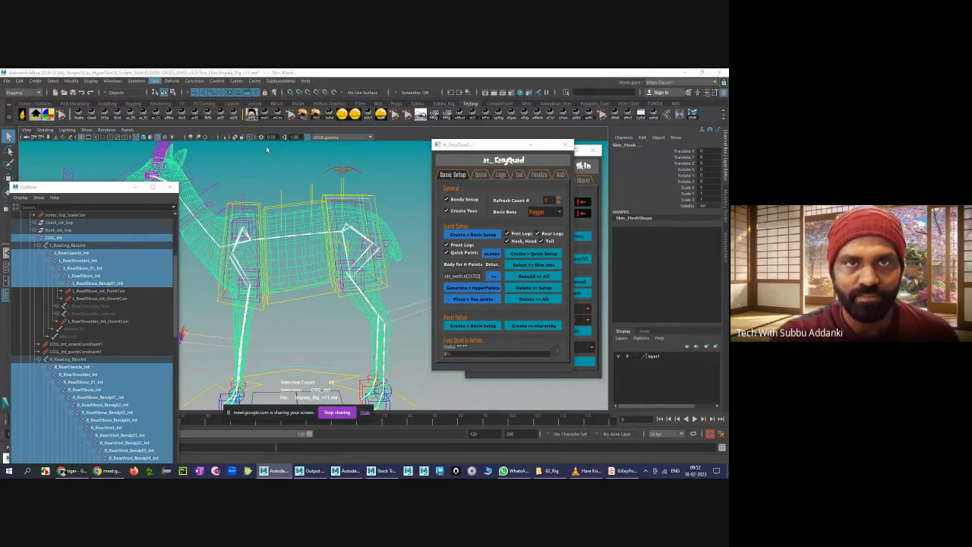
pyautogui.click(262, 155)
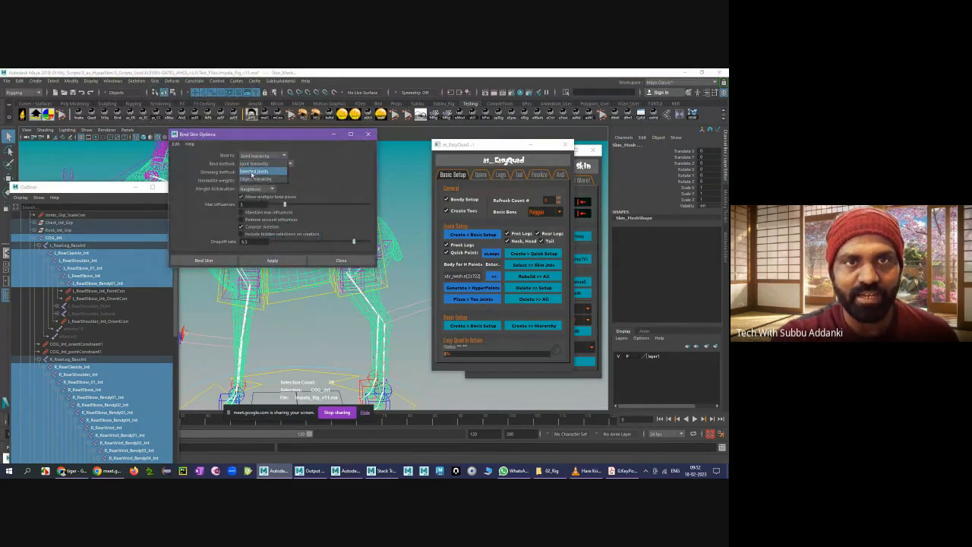
pyautogui.click(255, 171)
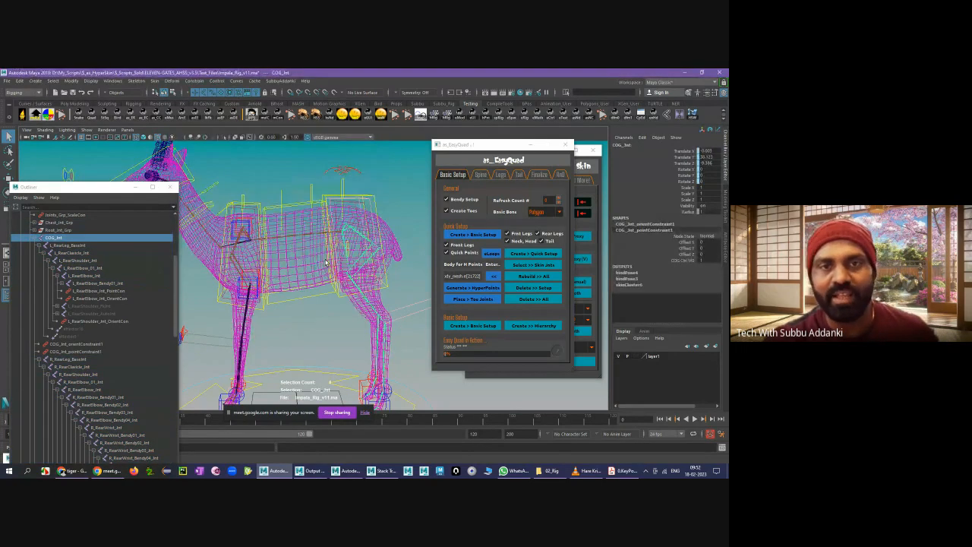
# - Check the hidden L_RearShoulder_FkJnt and L_RearShoulder_AutoJnt for connections to the selected-joints skin bind
pyautogui.click(294, 171)
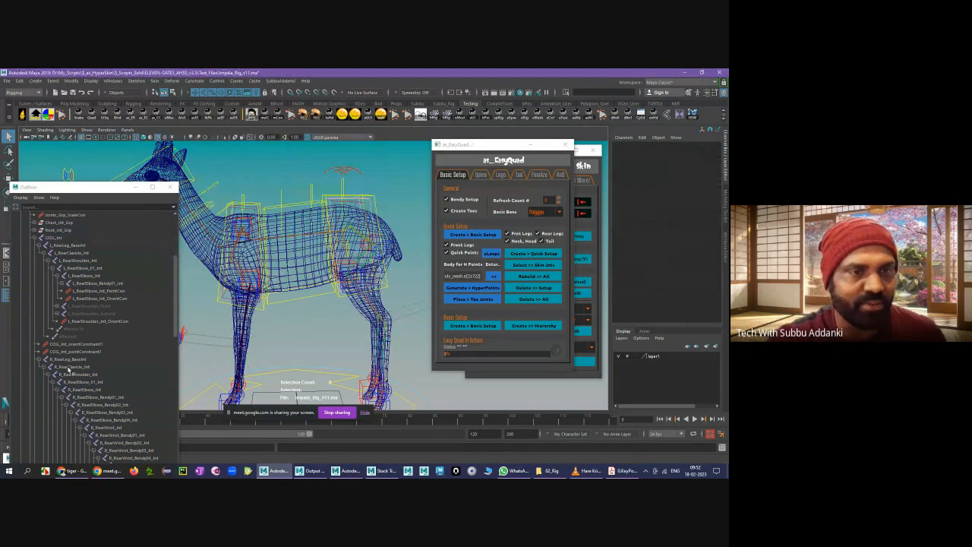
pyautogui.click(90, 306)
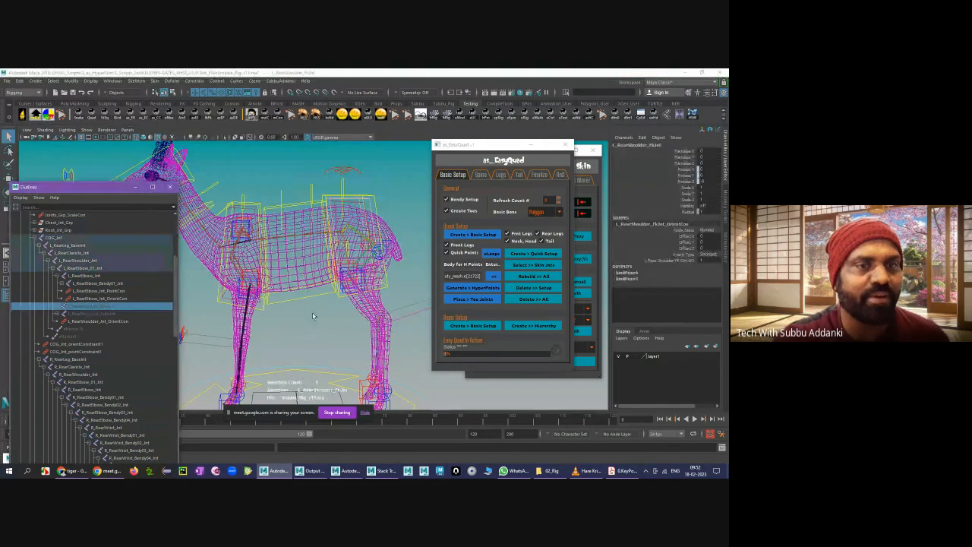
pyautogui.moveTo(321, 315)
pyautogui.keyDown('alt'); pyautogui.mouseDown()
pyautogui.moveTo(320, 295)
pyautogui.moveTo(320, 305)
pyautogui.mouseUp(); pyautogui.keyUp('alt')
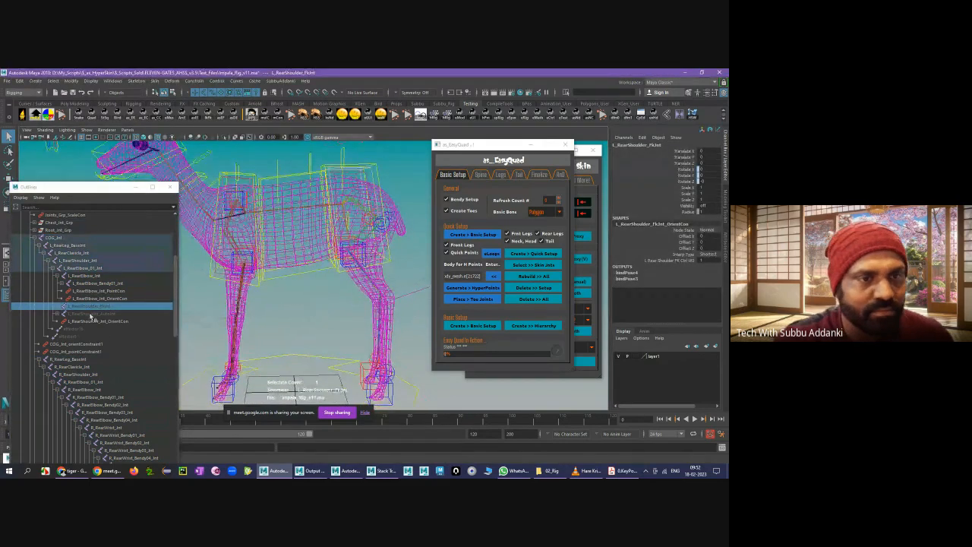
pyautogui.click(92, 315)
pyautogui.click(100, 307)
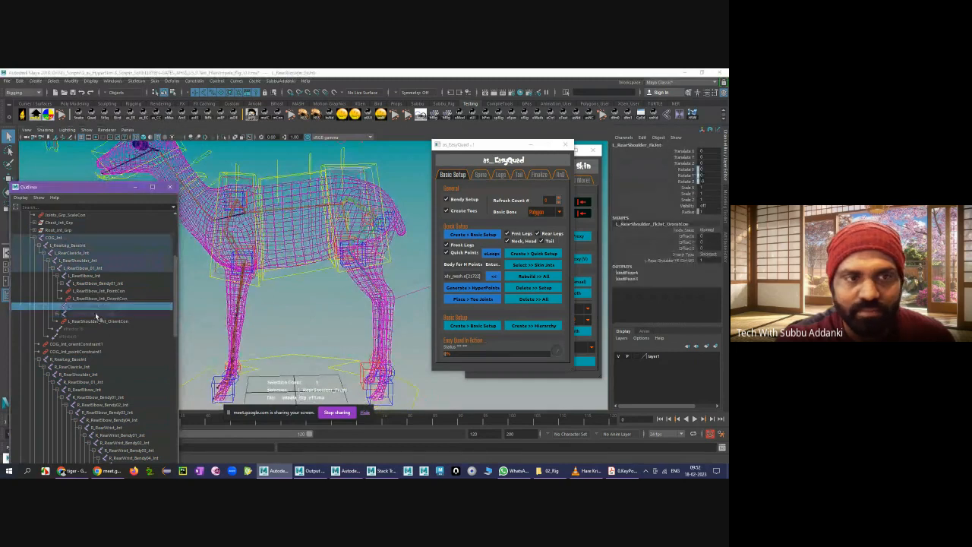
pyautogui.click(96, 314)
pyautogui.click(88, 308)
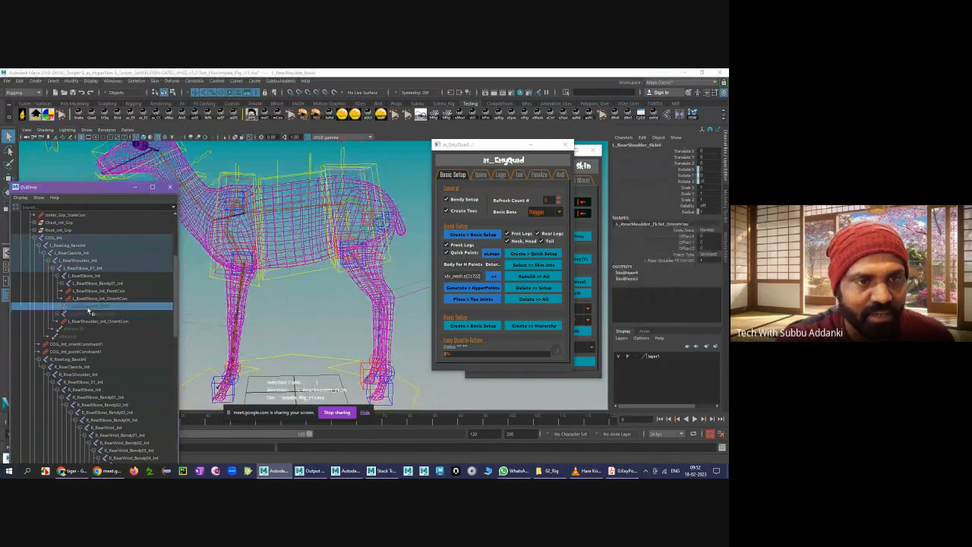
# - Expand the L_RearShoulder_FkJnt branch and compare its elbow and wrist FK joints with as_EasyQuad's skin joint selection
pyautogui.click(63, 306)
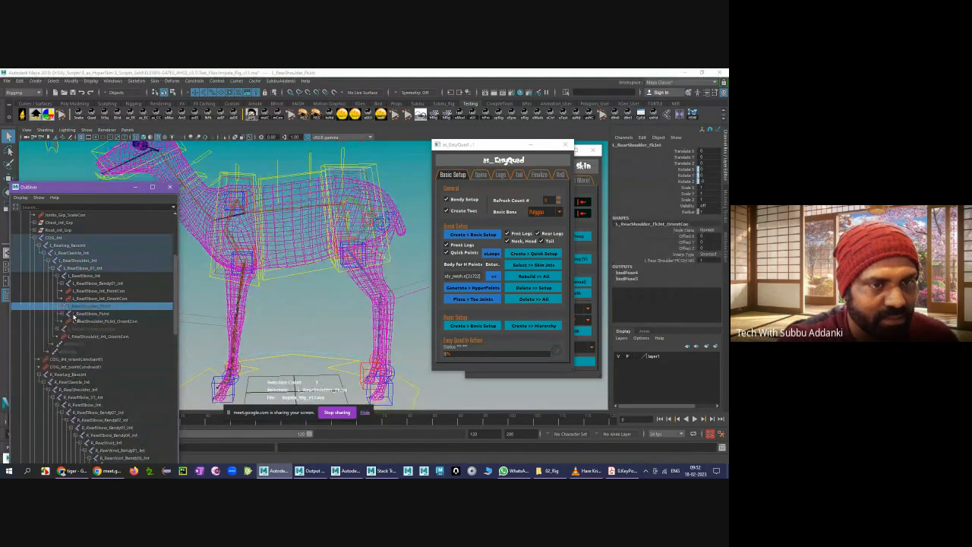
pyautogui.click(65, 314)
pyautogui.click(320, 313)
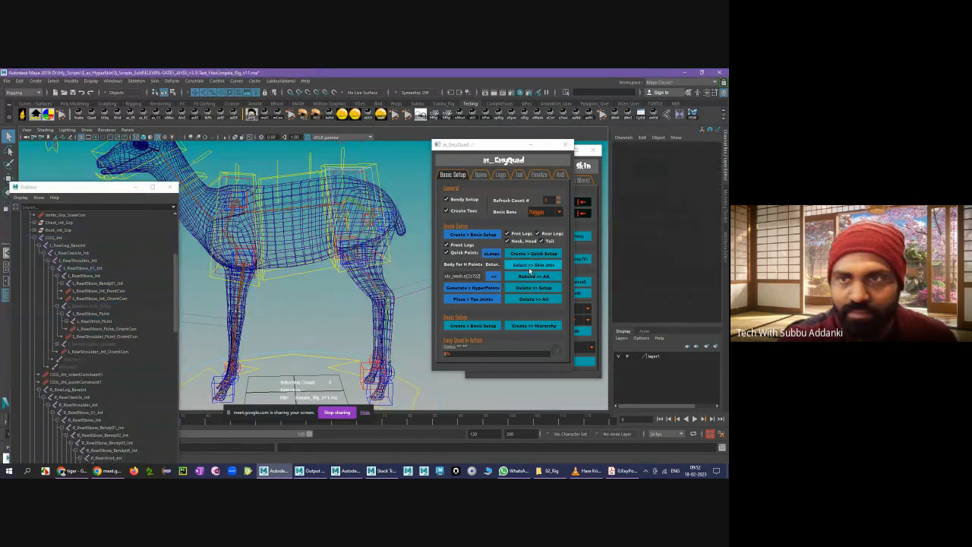
pyautogui.click(529, 266)
pyautogui.click(284, 318)
pyautogui.click(97, 314)
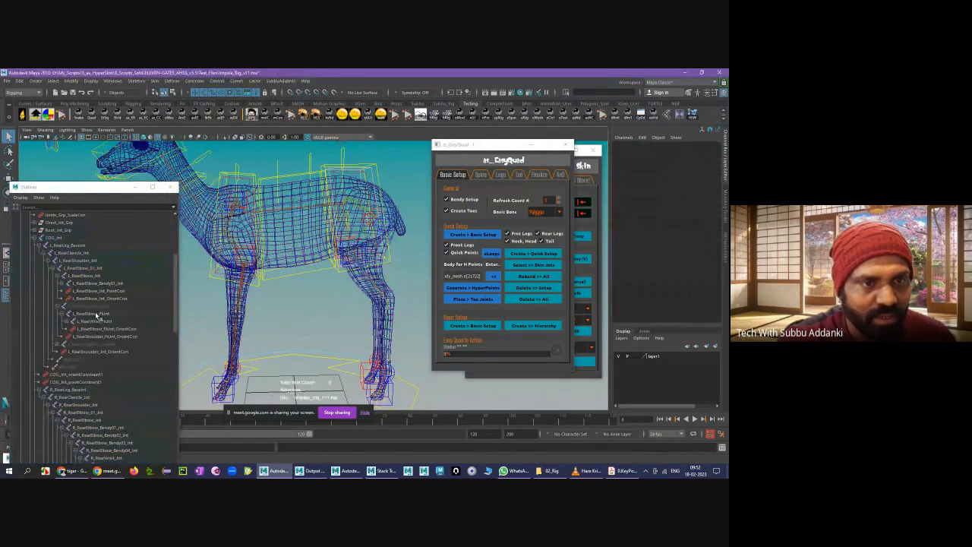
pyautogui.click(95, 308)
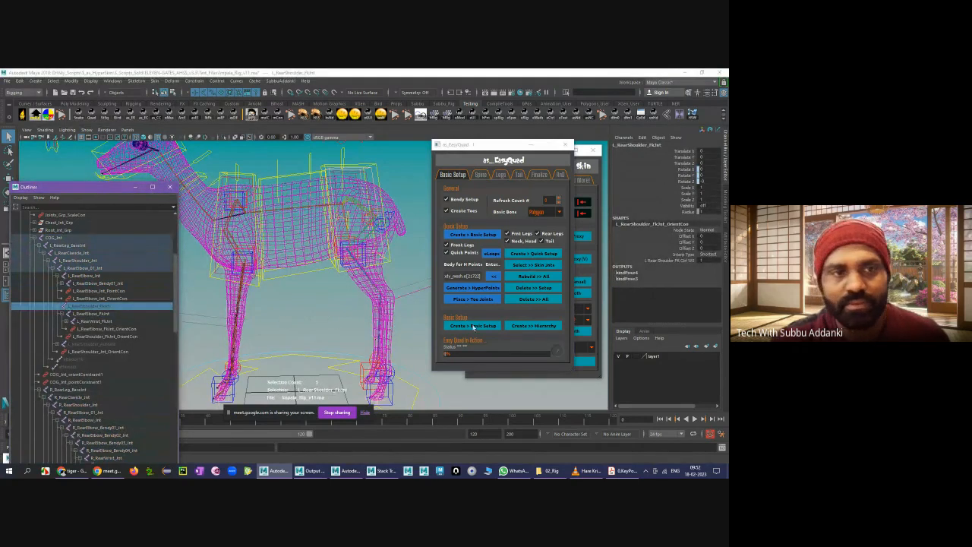
# - Take the bindPose name from L_RearShoulder_FkJnt's outputs, select the scene's bindPose nodes by name, and delete them
pyautogui.click(631, 279)
pyautogui.doubleClick(639, 273)
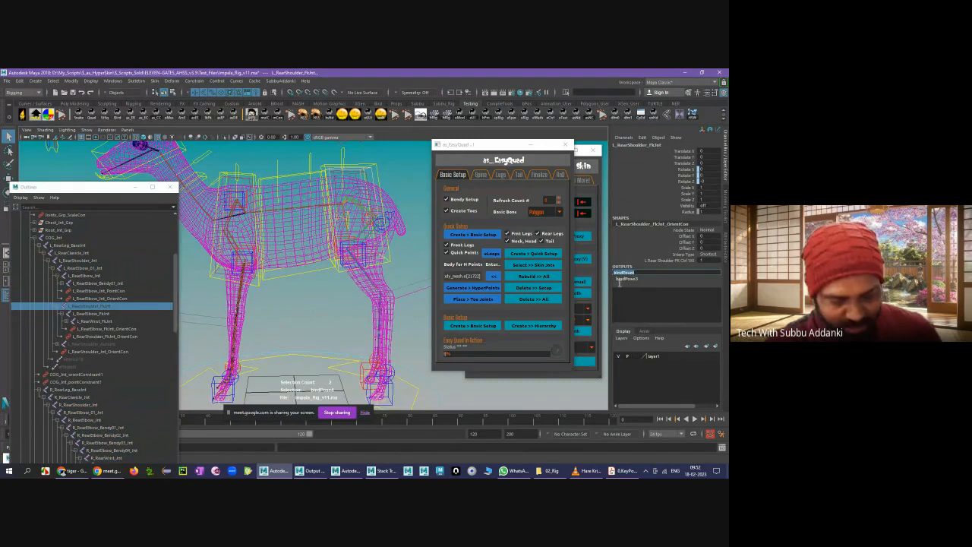
pyautogui.click(415, 310)
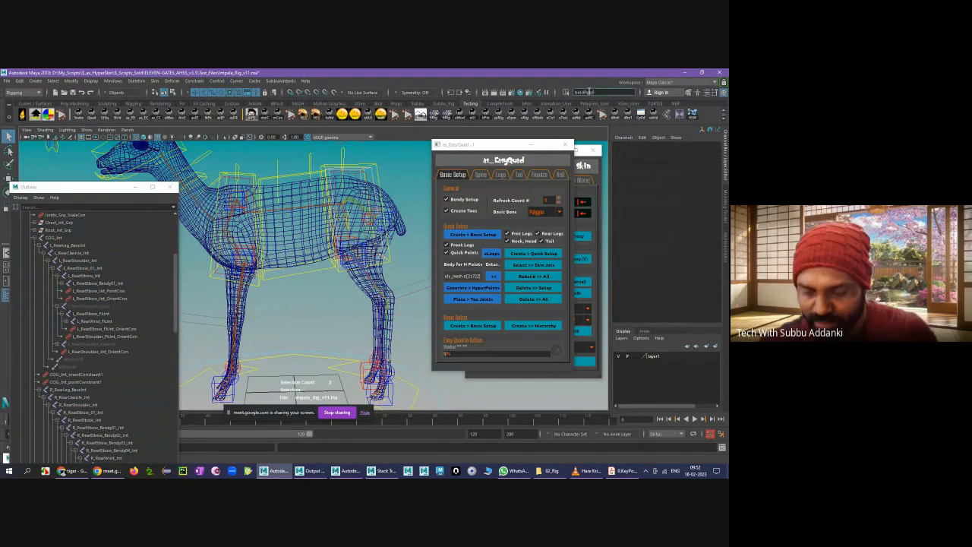
pyautogui.press('Return')
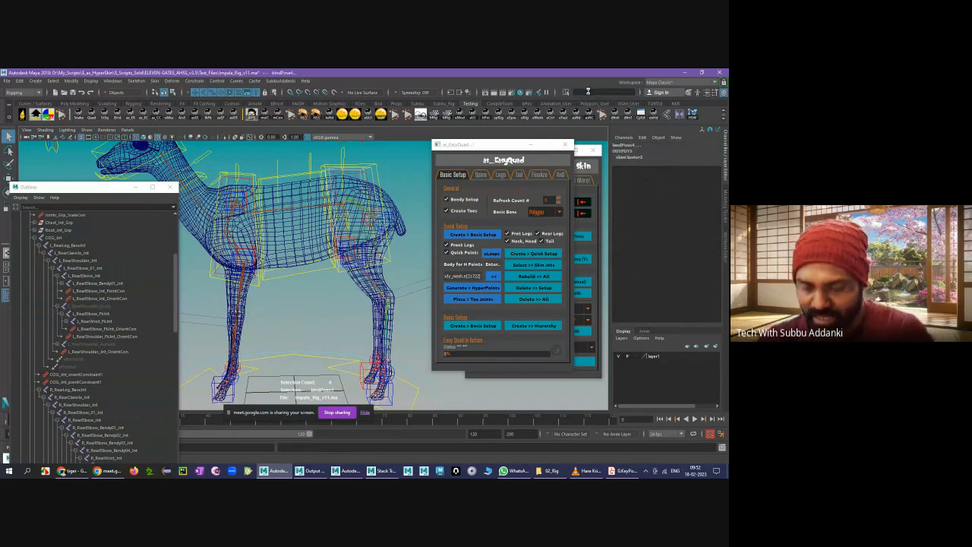
pyautogui.press('Delete')
# - Unbind the skin from Skin_Mesh and check L_RearElbow_FkJnt for any leftover bind connection
pyautogui.click(285, 187)
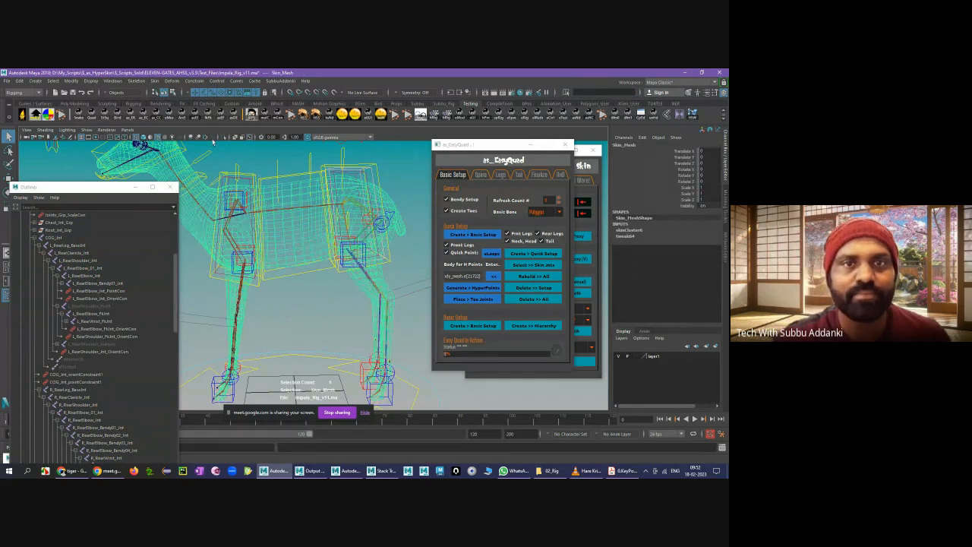
pyautogui.click(155, 80)
pyautogui.click(155, 80)
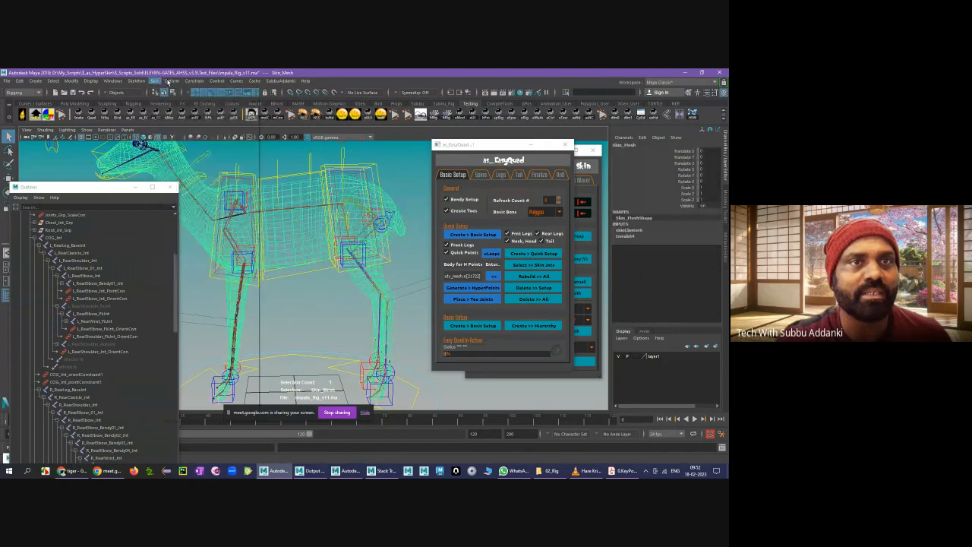
pyautogui.click(155, 82)
pyautogui.click(176, 116)
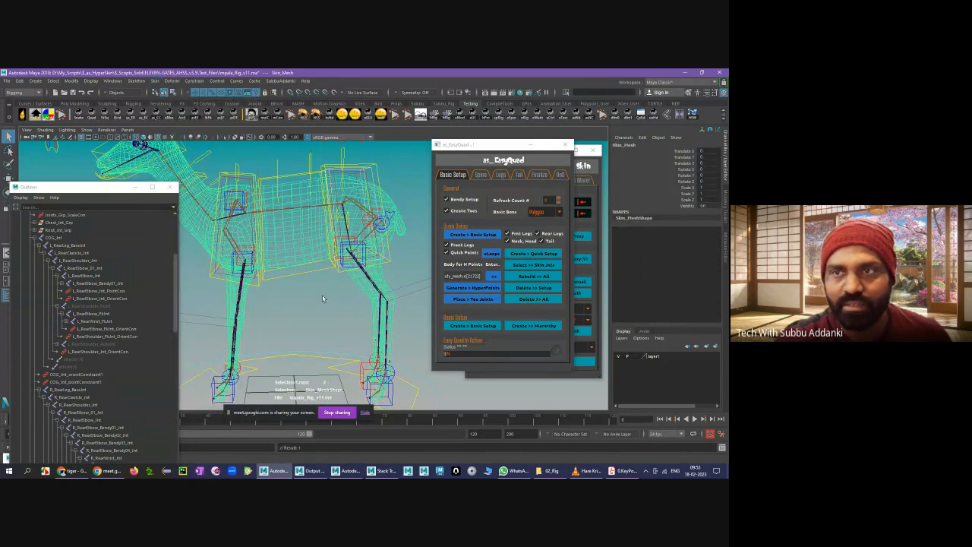
pyautogui.click(283, 239)
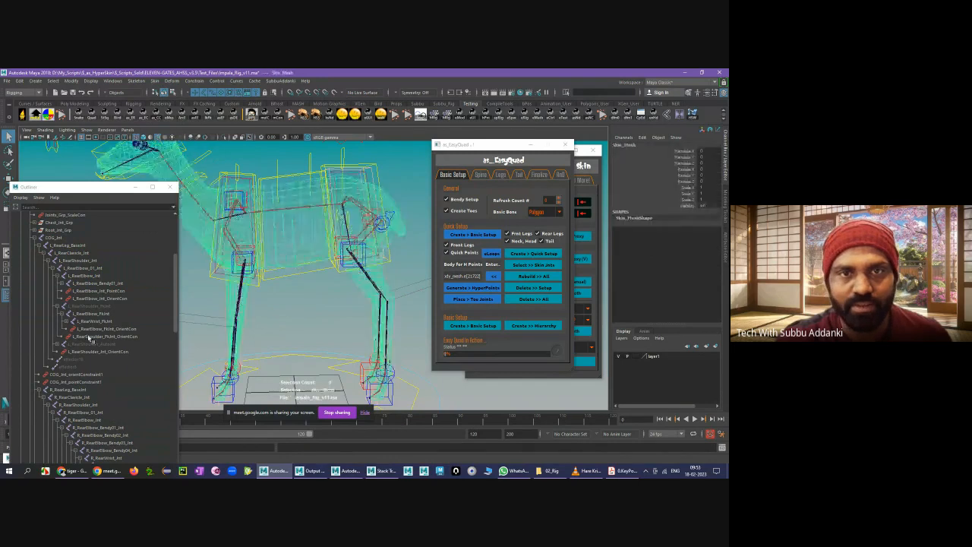
pyautogui.click(91, 312)
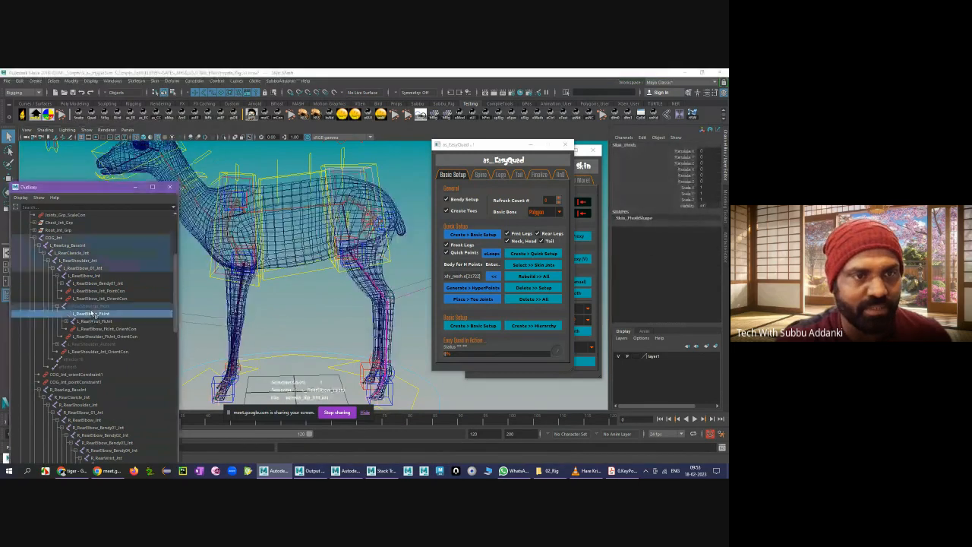
pyautogui.click(324, 337)
# - Bind Skin_Mesh to as_EasyQuad's skin joints, with Bind to on Selected joints and the bind method set to Closest distance
pyautogui.click(534, 264)
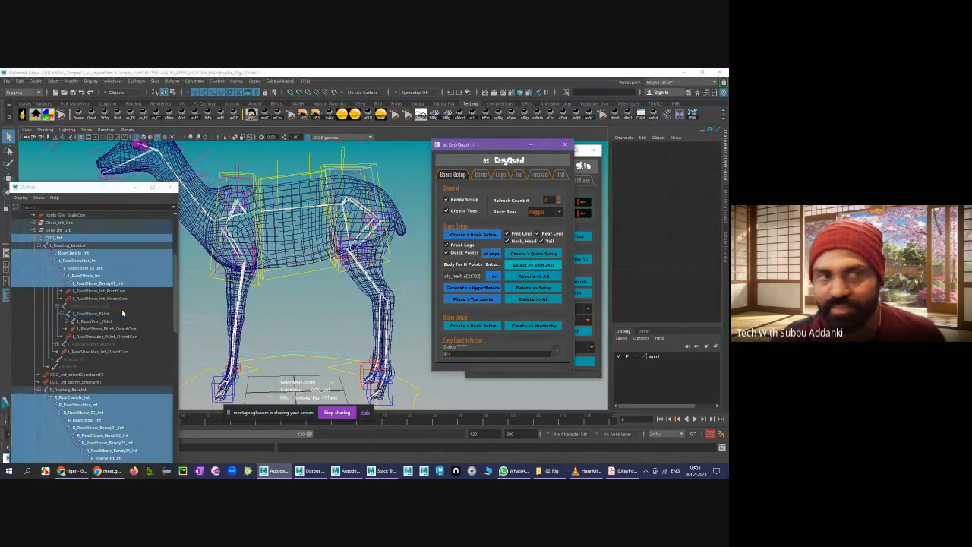
pyautogui.keyDown('shift'); pyautogui.click(285, 244); pyautogui.keyUp('shift')
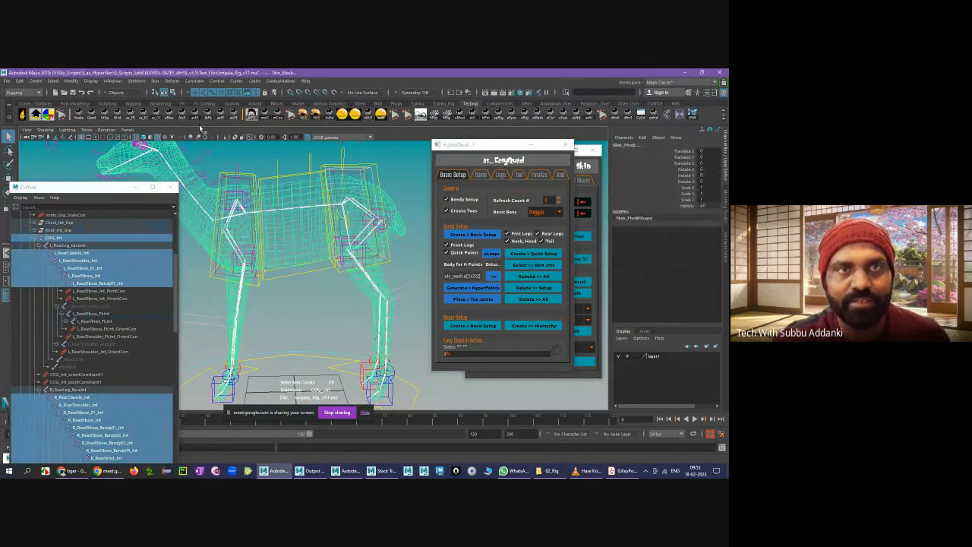
pyautogui.click(175, 81)
pyautogui.moveTo(154, 80)
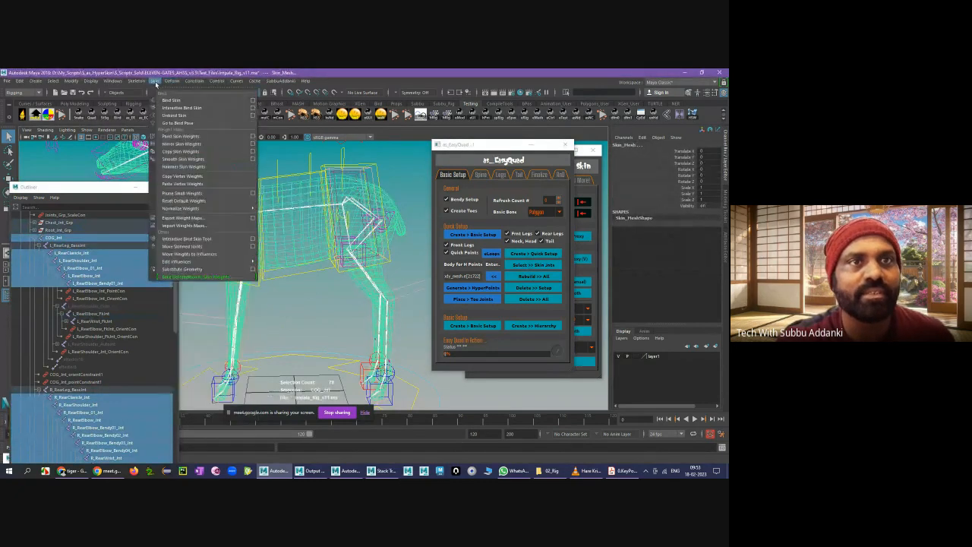
pyautogui.click(252, 99)
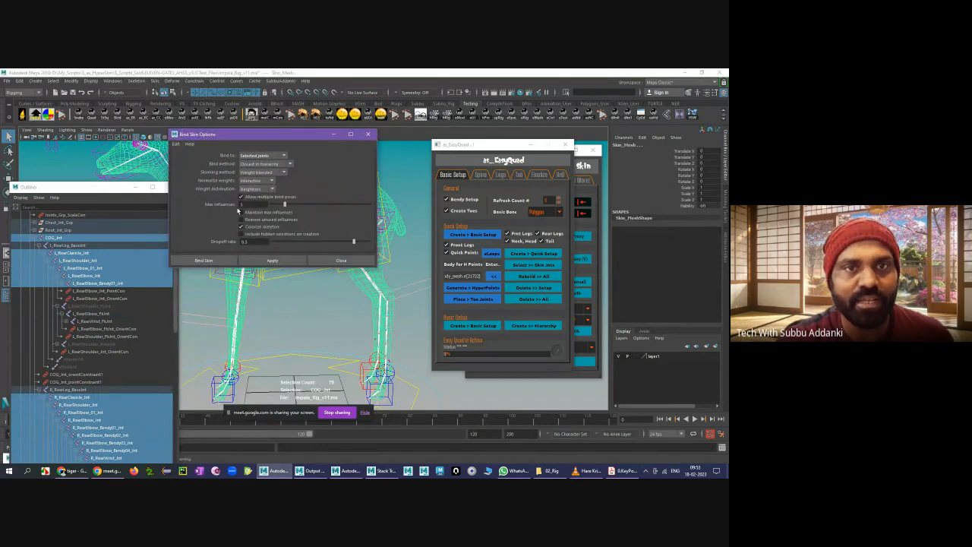
pyautogui.click(260, 164)
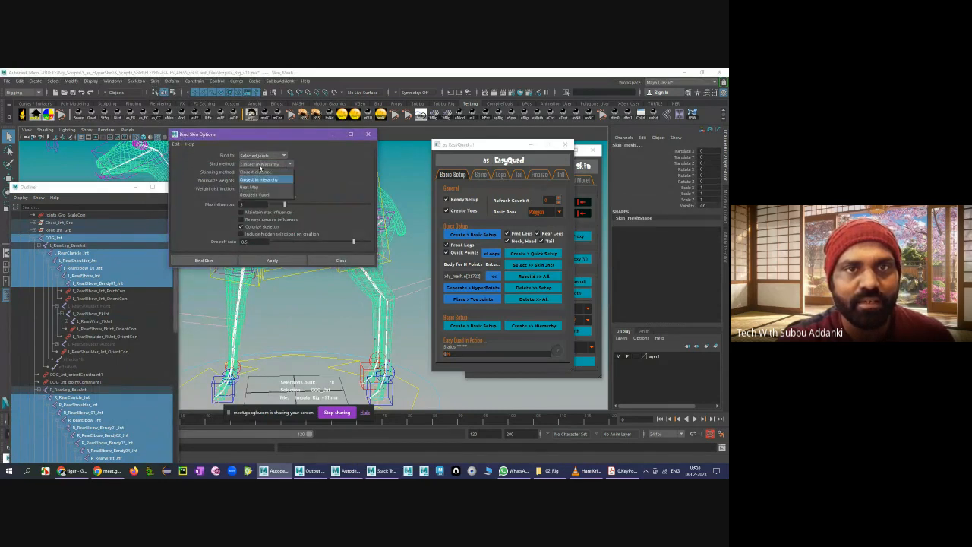
pyautogui.click(258, 173)
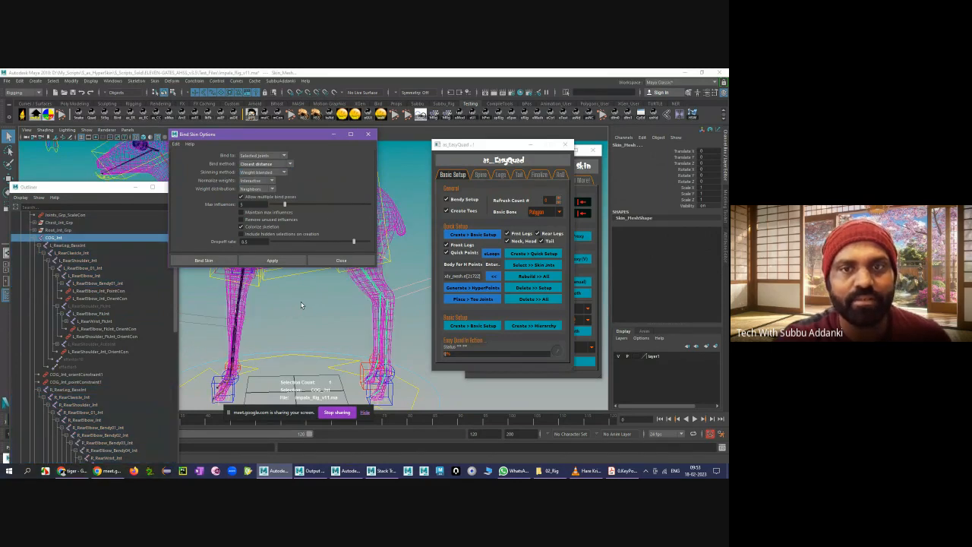
# - Unhide L_RearShoulder_FkJnt and copy its name
pyautogui.click(91, 307)
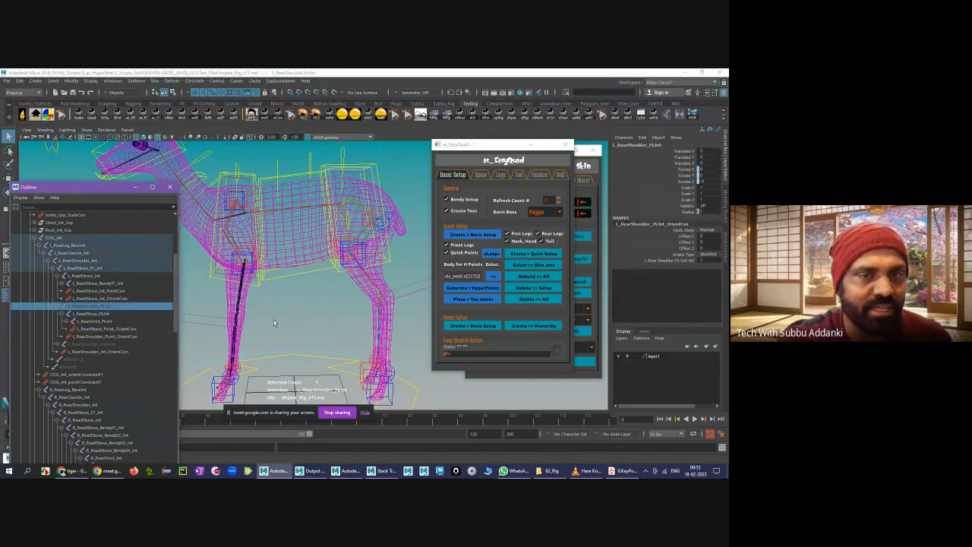
pyautogui.hotkey('shift', 'h')
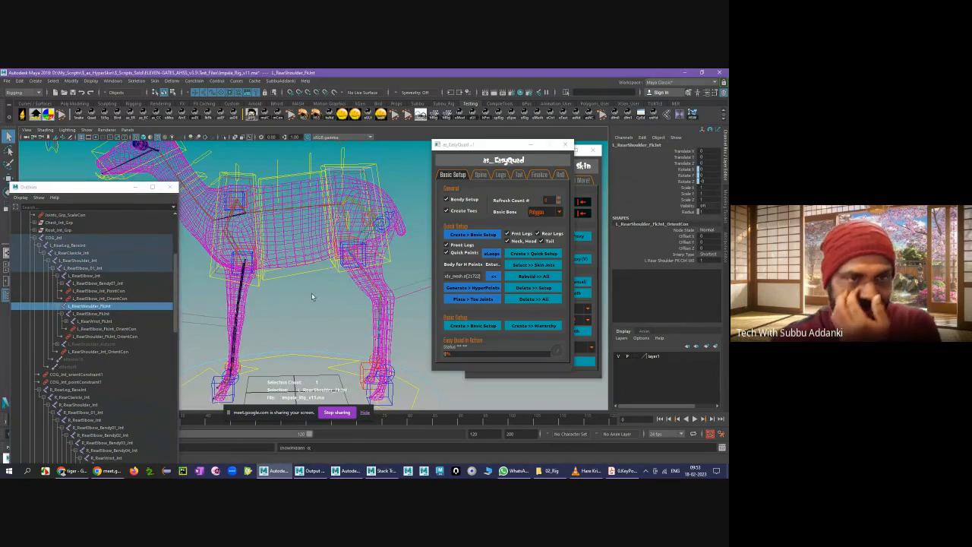
pyautogui.click(112, 308)
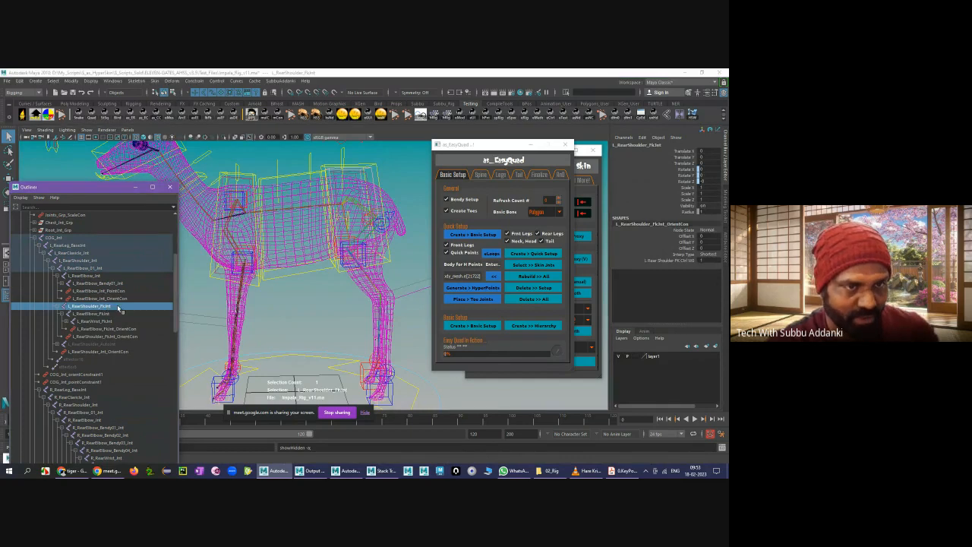
pyautogui.doubleClick(118, 308)
pyautogui.hotkey('ctrl', 'c')
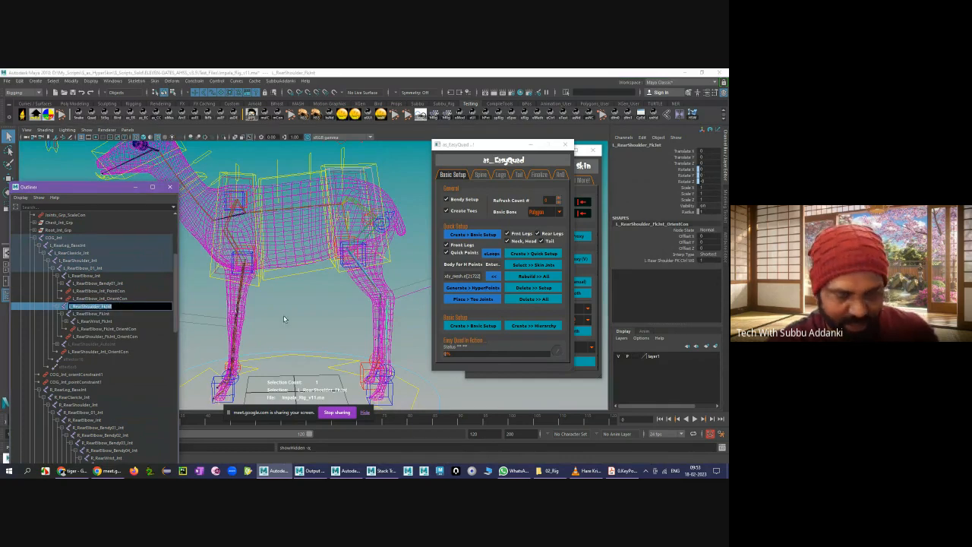
pyautogui.click(283, 315)
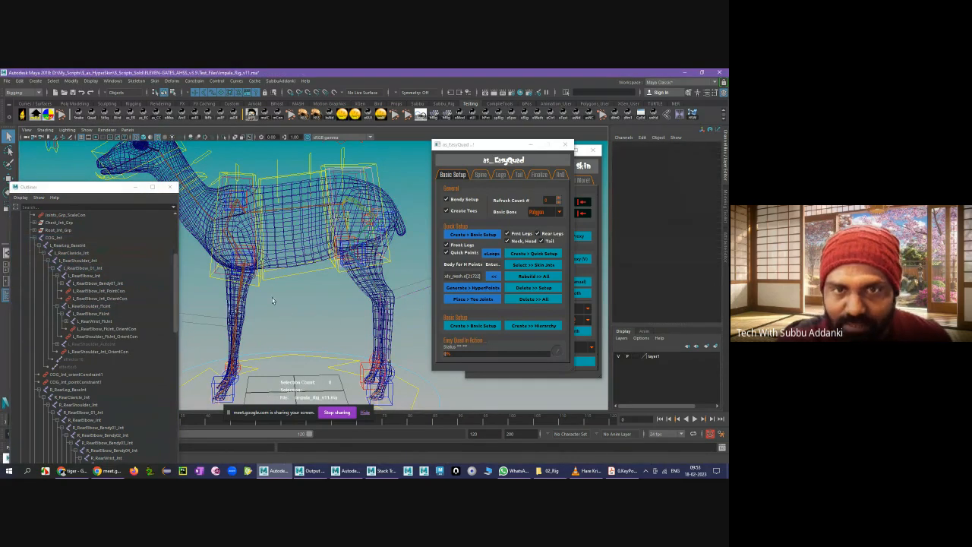
# - Search Skin_Mesh's Paint Skin Weights influences for L_RearShoulder_FkJnt, clear the search and exit the paint tool
pyautogui.click(297, 231)
pyautogui.moveTo(297, 231); pyautogui.dragTo(268, 226, button='right')
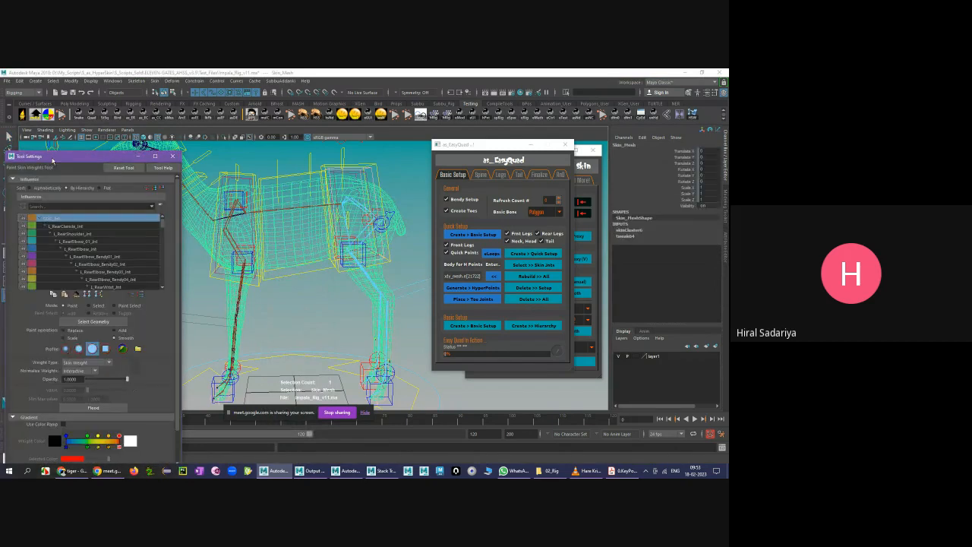
pyautogui.moveTo(51, 156); pyautogui.dragTo(209, 142)
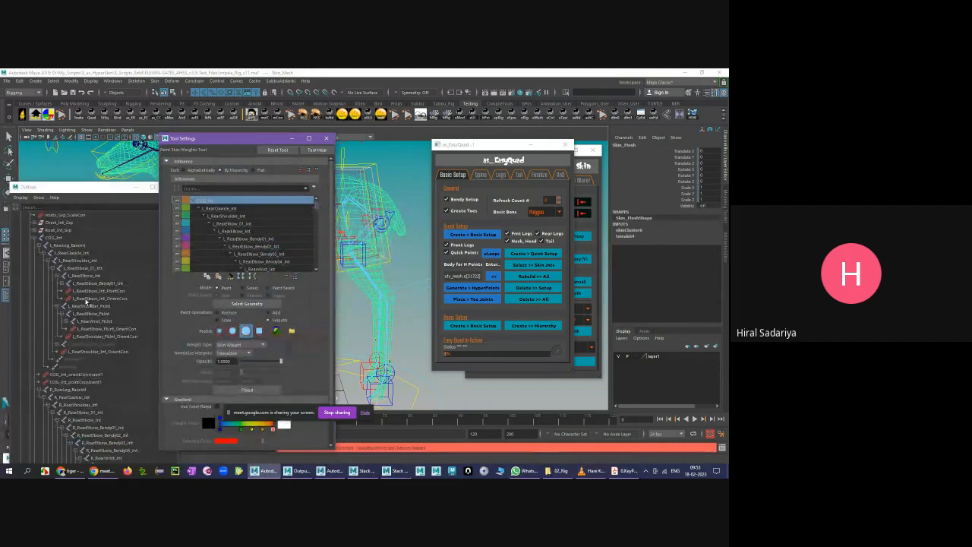
pyautogui.hotkey('ctrl', 'v')
pyautogui.press('Return')
pyautogui.doubleClick(222, 189)
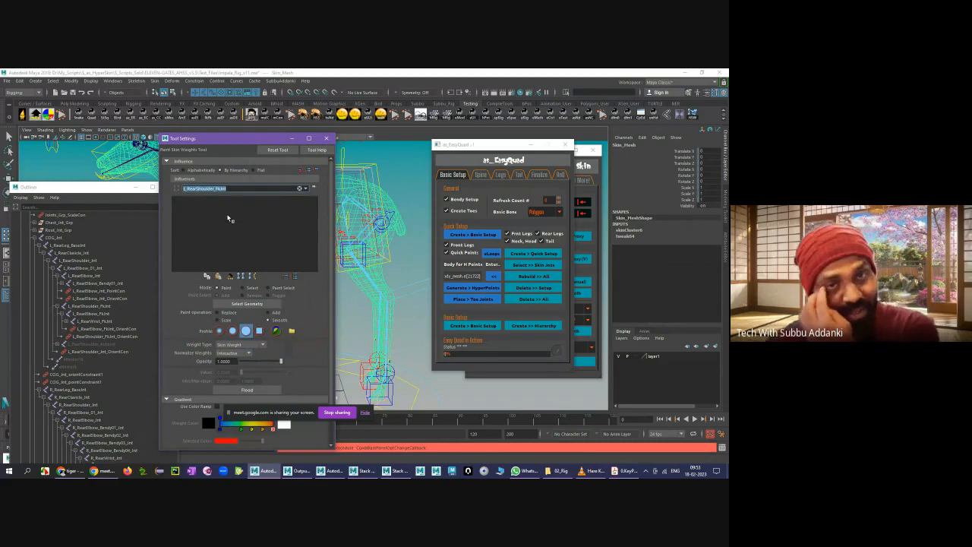
pyautogui.click(232, 188)
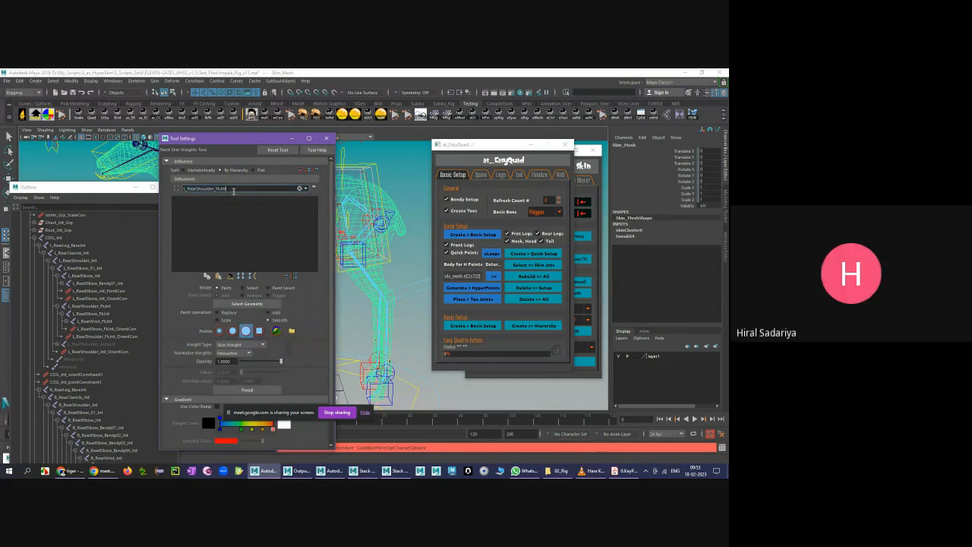
pyautogui.doubleClick(232, 188)
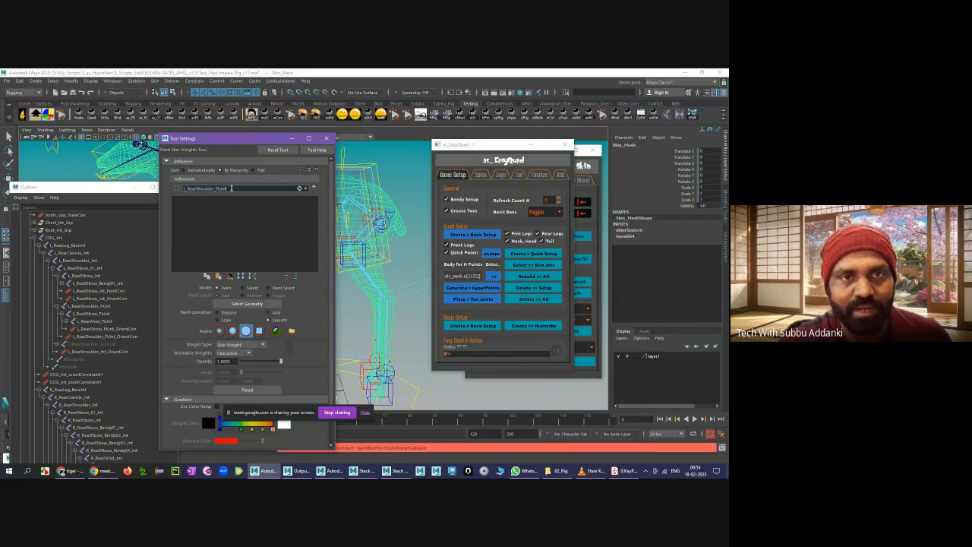
pyautogui.press('BackSpace')
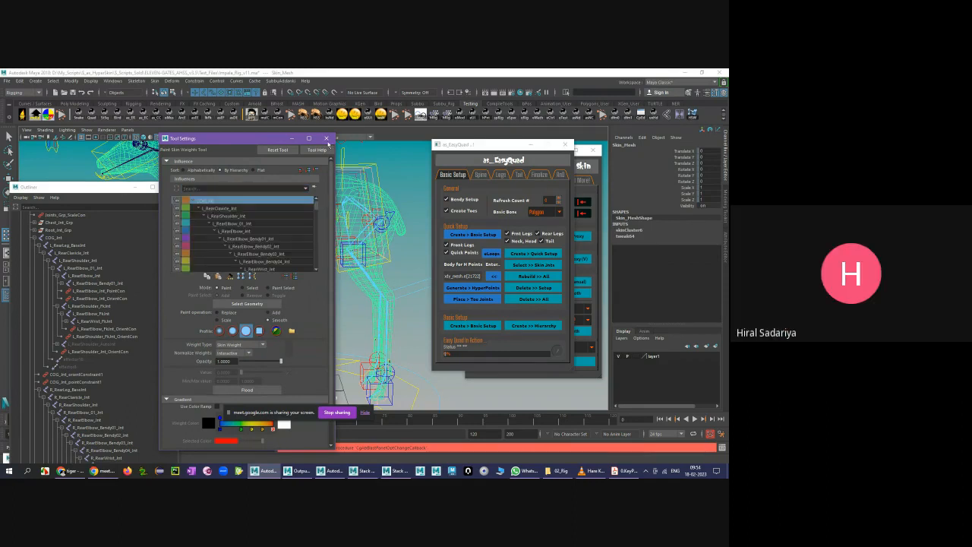
pyautogui.click(327, 138)
pyautogui.press('q')
pyautogui.click(316, 326)
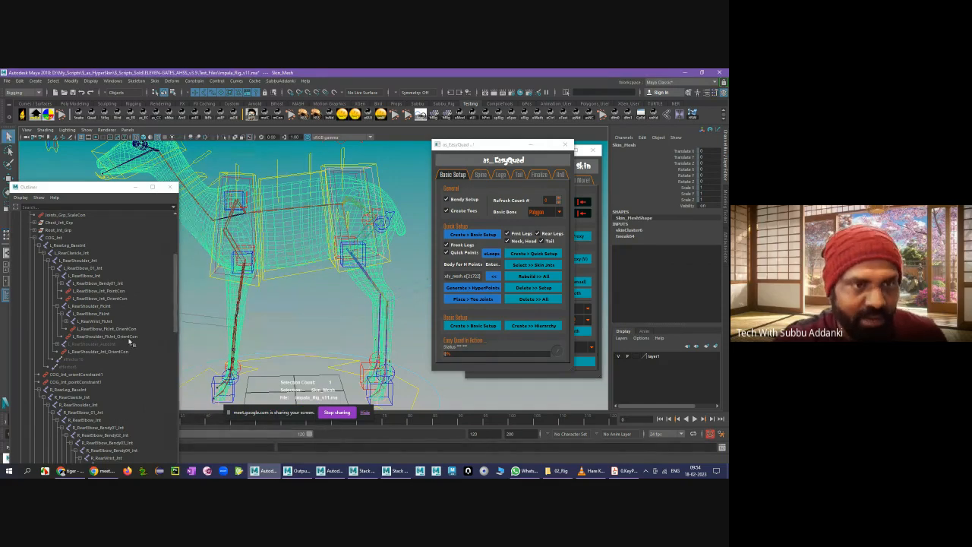
# - Try unparenting L_RearShoulder_FkJnt from L_RearElbow_01_Jnt, and undo the change
pyautogui.click(93, 306)
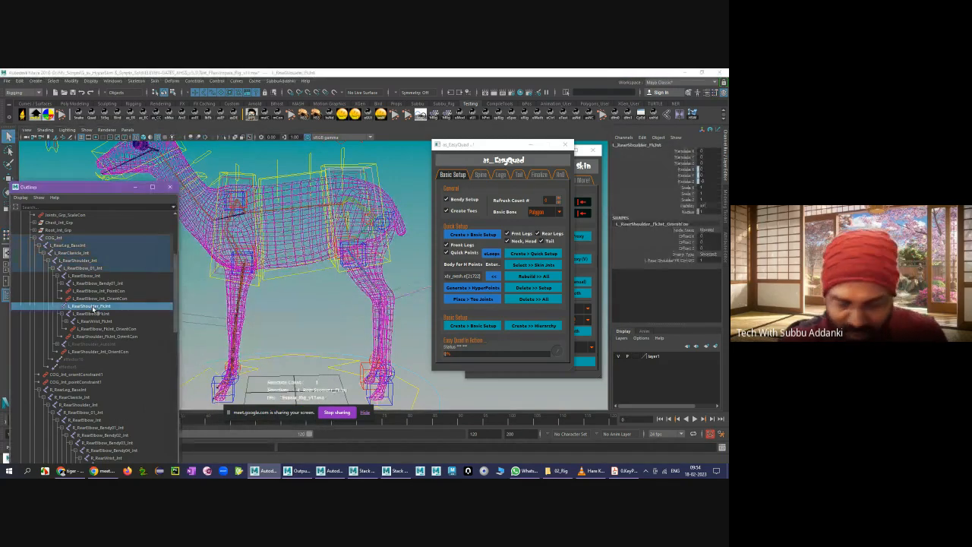
pyautogui.hotkey('shift', 'p')
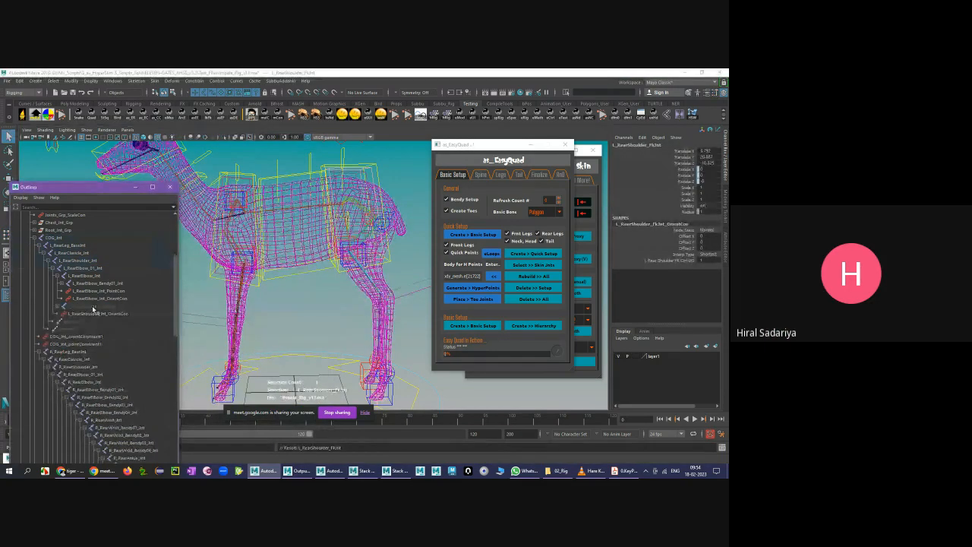
pyautogui.hotkey('ctrl', 'z')
pyautogui.click(201, 306)
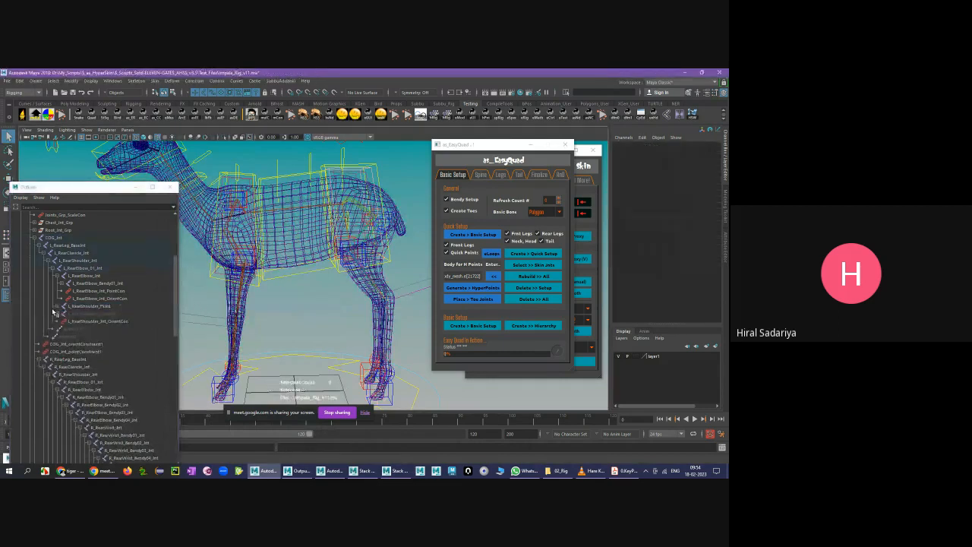
# - Delete L_RearShoulder_FkJnt_OrientCon and check L_RearShoulder_FkJnt for remaining connections
pyautogui.click(106, 322)
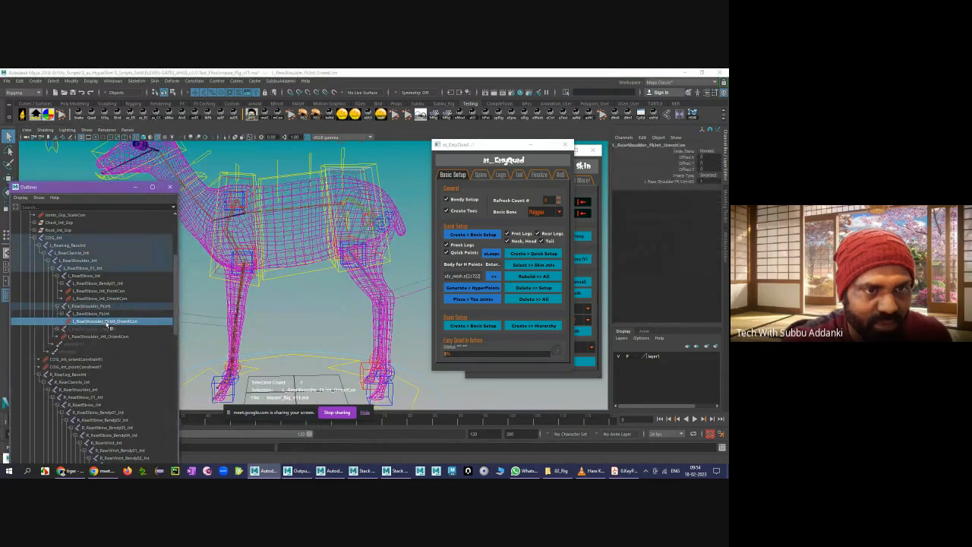
pyautogui.press('Delete')
pyautogui.click(86, 306)
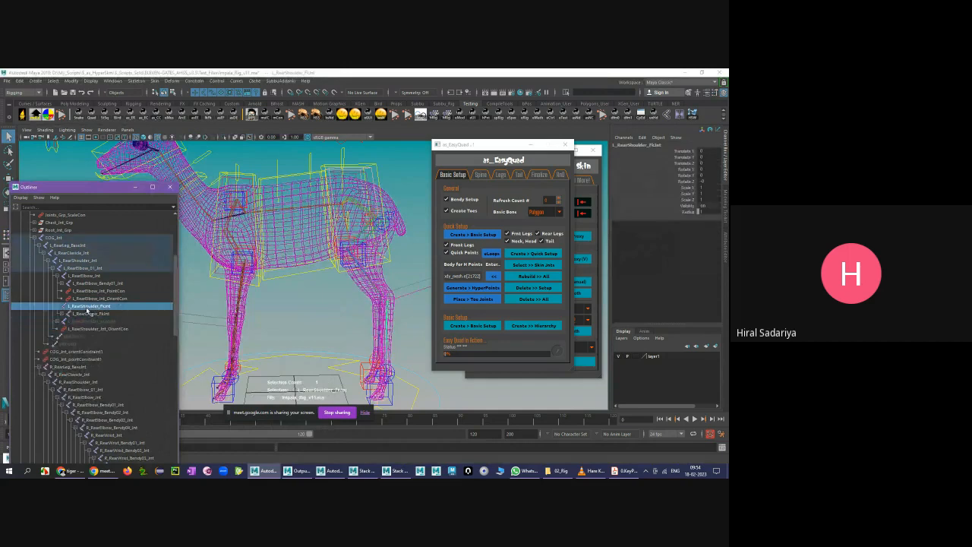
# - Try deleting the orient constraints of L_RearElbow_FkJnt and L_RearWrist_FkJnt, and inspect the wrist FK joint's connections
pyautogui.click(68, 313)
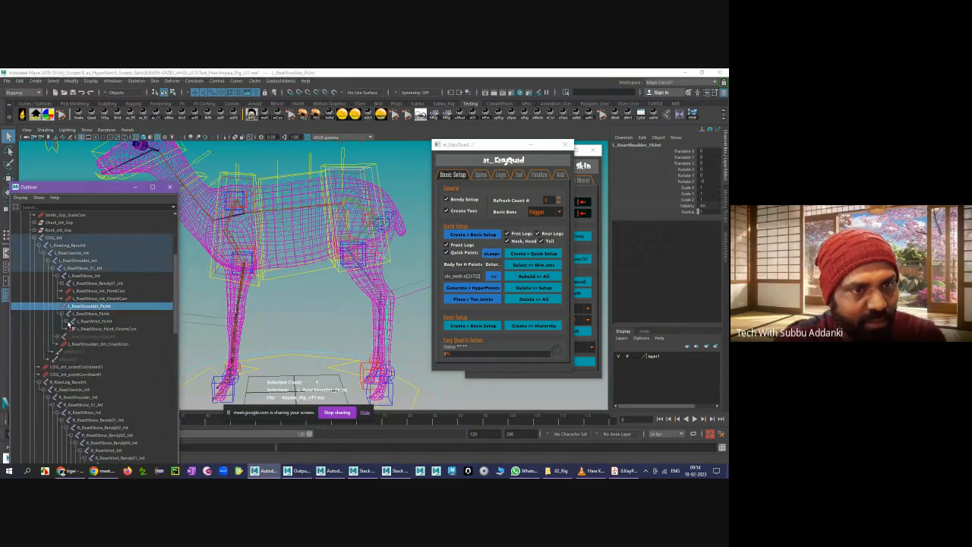
pyautogui.click(93, 329)
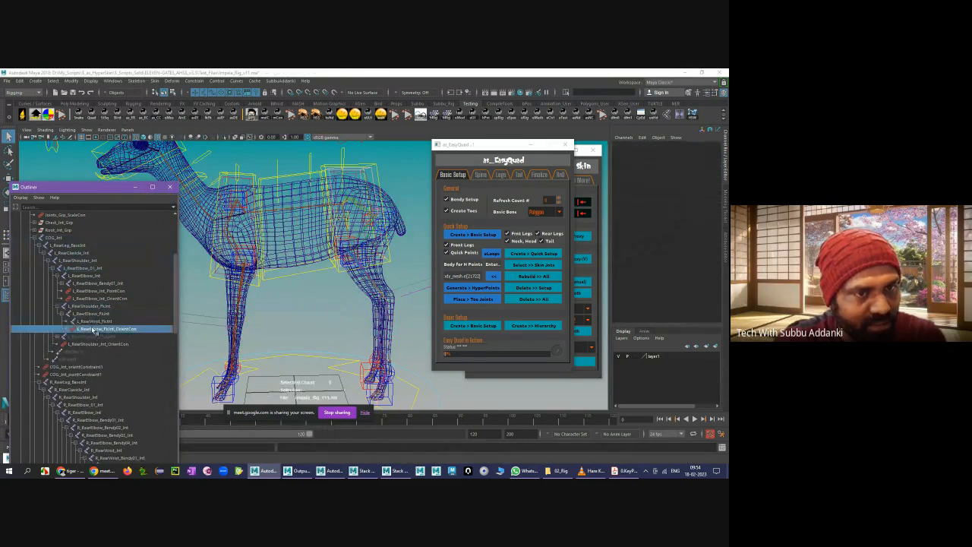
pyautogui.press('Delete')
pyautogui.click(89, 321)
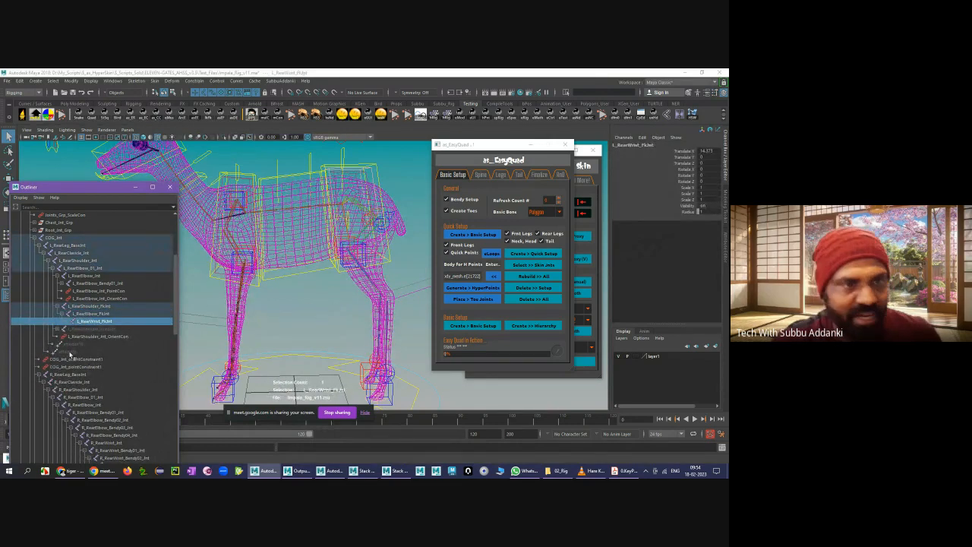
# - Undo the deletion of the elbow and wrist FK joints' orient constraints and clear the selection
pyautogui.click(319, 313)
pyautogui.hotkey('ctrl', 'z')
pyautogui.hotkey('ctrl', 'z')
pyautogui.hotkey('ctrl', 'z')
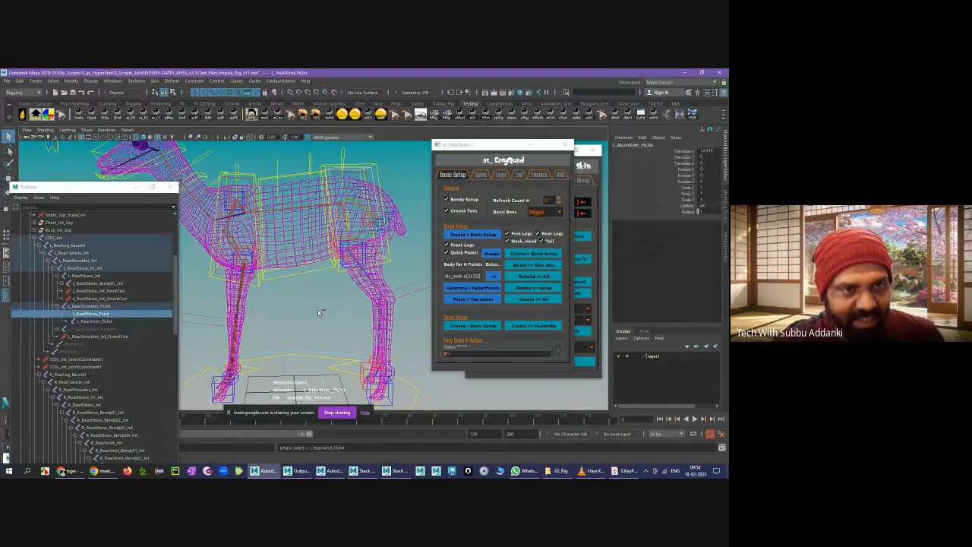
pyautogui.hotkey('ctrl', 'z')
pyautogui.hotkey('ctrl', 'z')
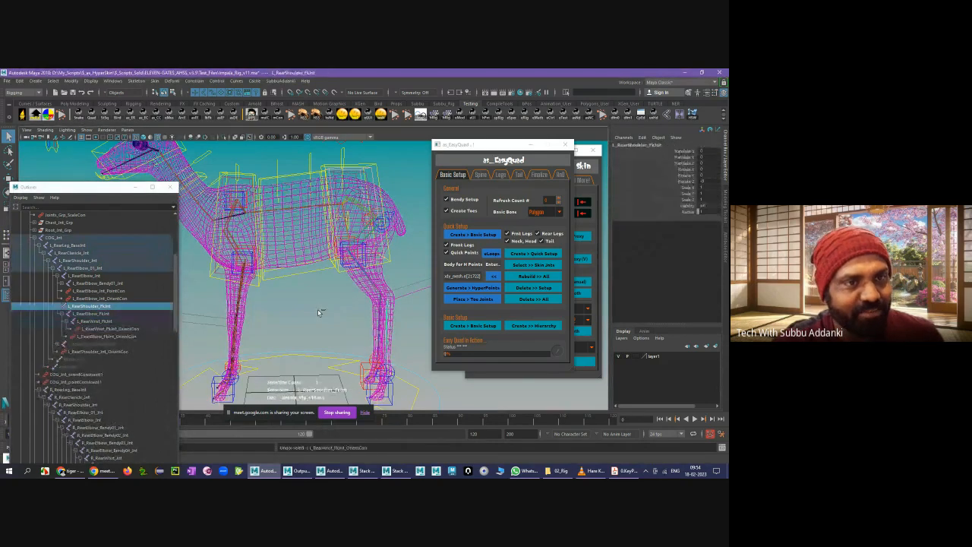
pyautogui.click(287, 310)
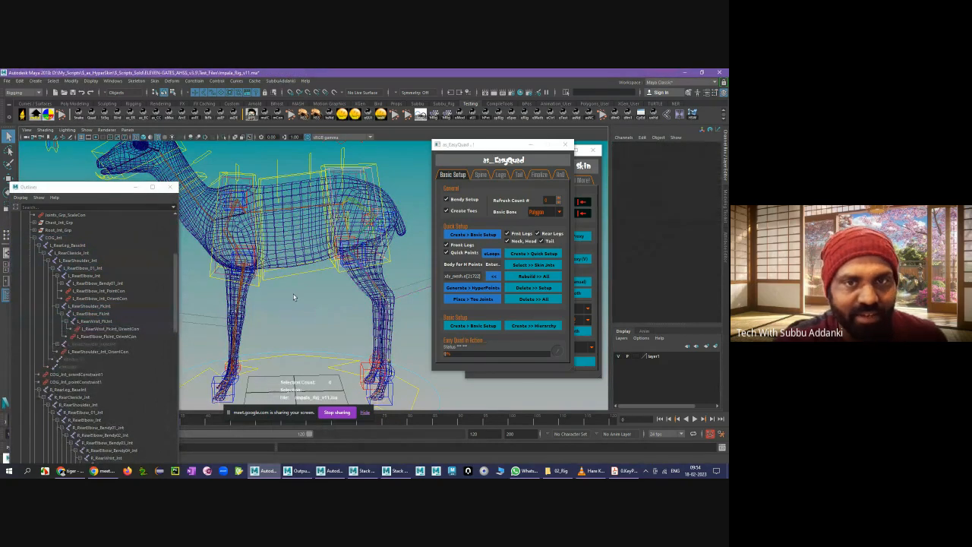
# - Reopen Paint Skin Weights on Skin_Mesh and compare the connections of L_RearElbow_01_Jnt with those of L_RearShoulder_FkJnt
pyautogui.click(300, 234)
pyautogui.moveTo(299, 227); pyautogui.dragTo(266, 217, button='right')
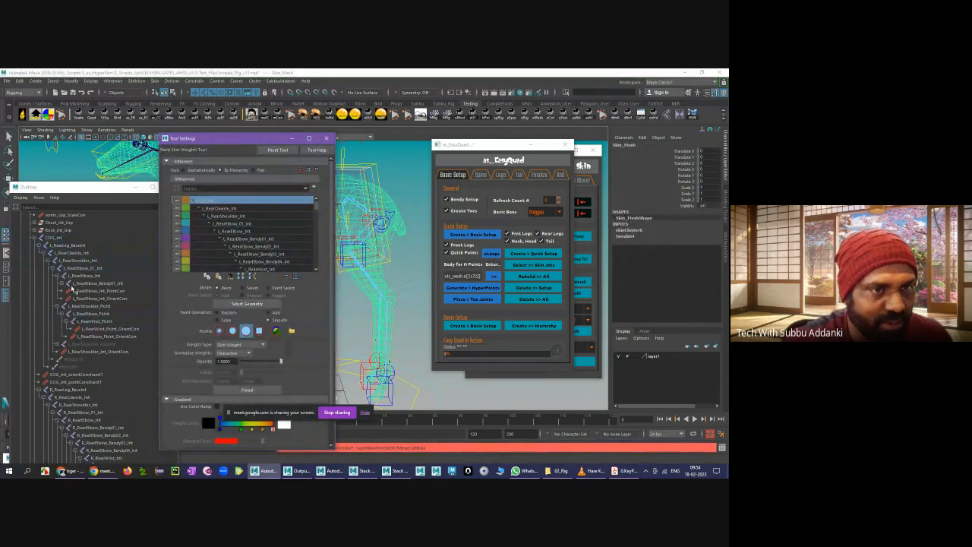
pyautogui.click(64, 306)
pyautogui.click(58, 278)
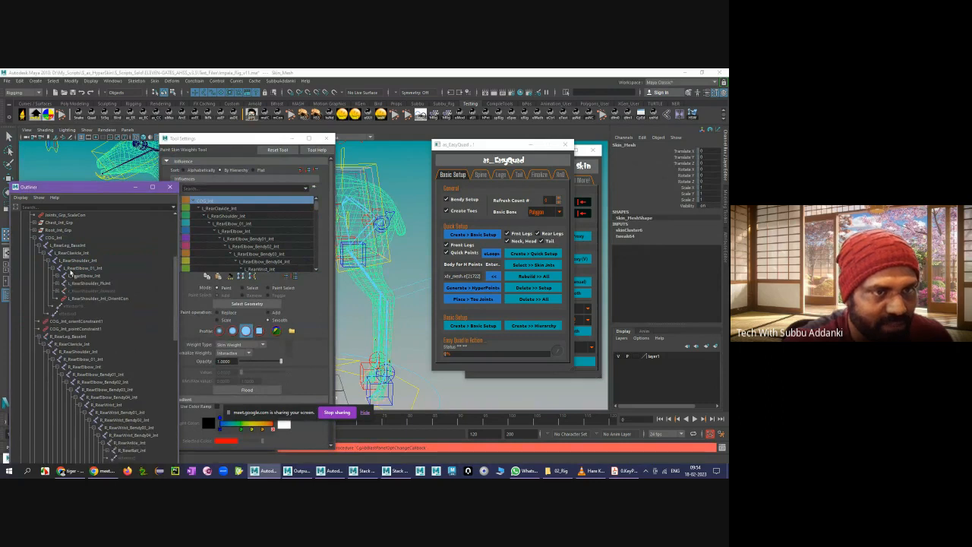
pyautogui.click(79, 268)
pyautogui.click(101, 283)
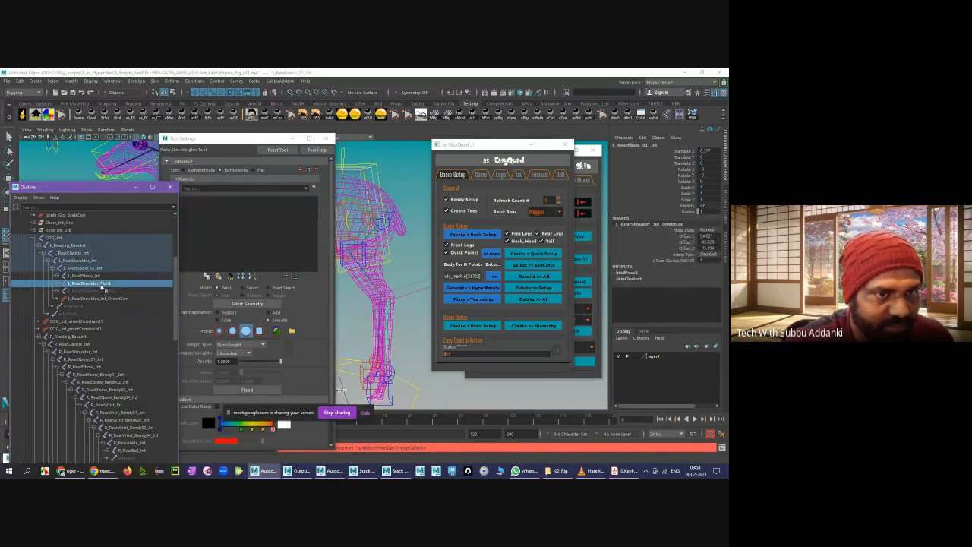
pyautogui.click(93, 269)
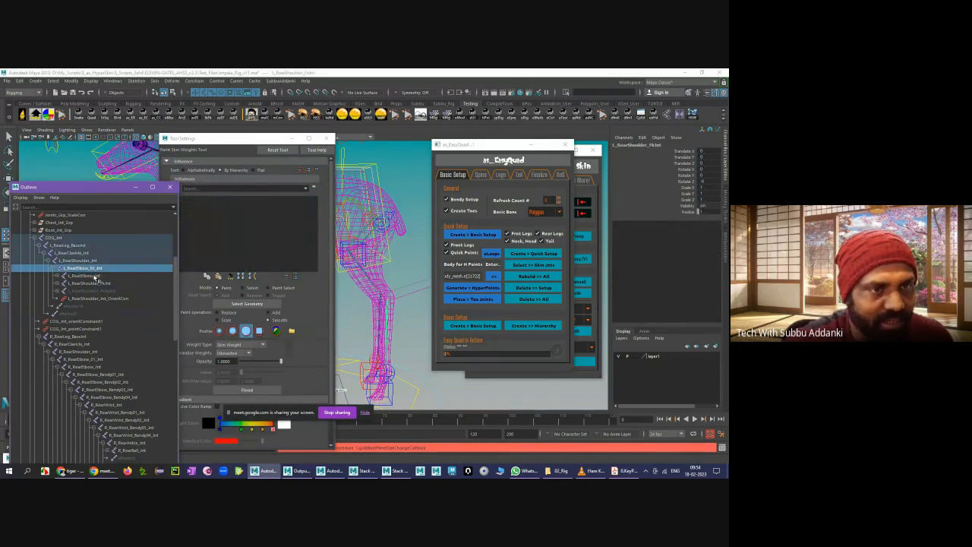
# - Filter the Paint Skin Weights influence list by L_RearElbow_01_Jnt and select that influence
pyautogui.doubleClick(106, 268)
pyautogui.hotkey('ctrl', 'c')
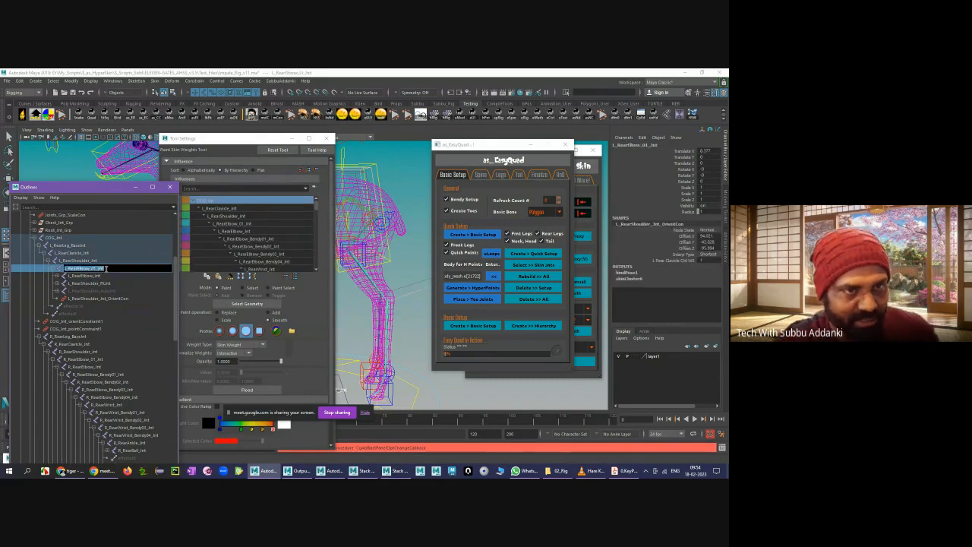
pyautogui.click(218, 187)
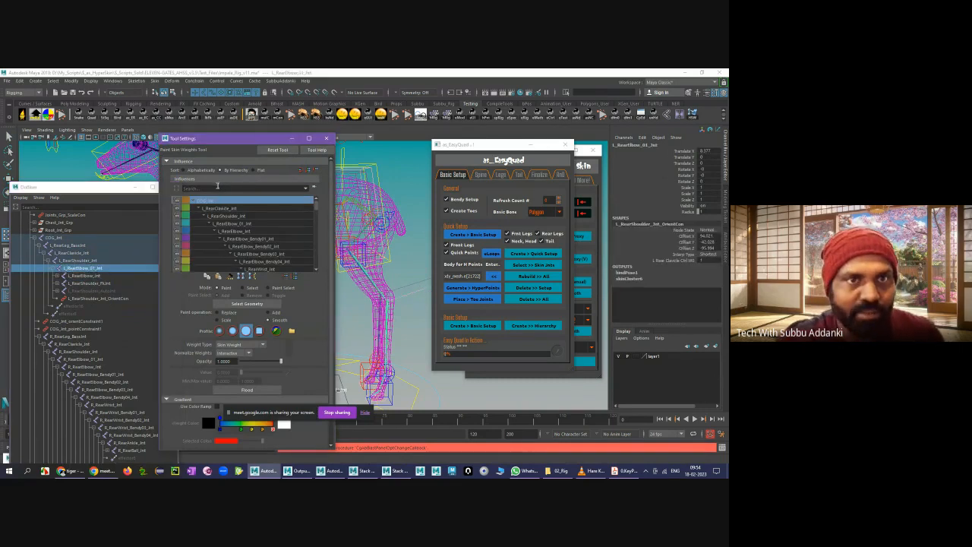
pyautogui.hotkey('ctrl', 'v')
pyautogui.press('Return')
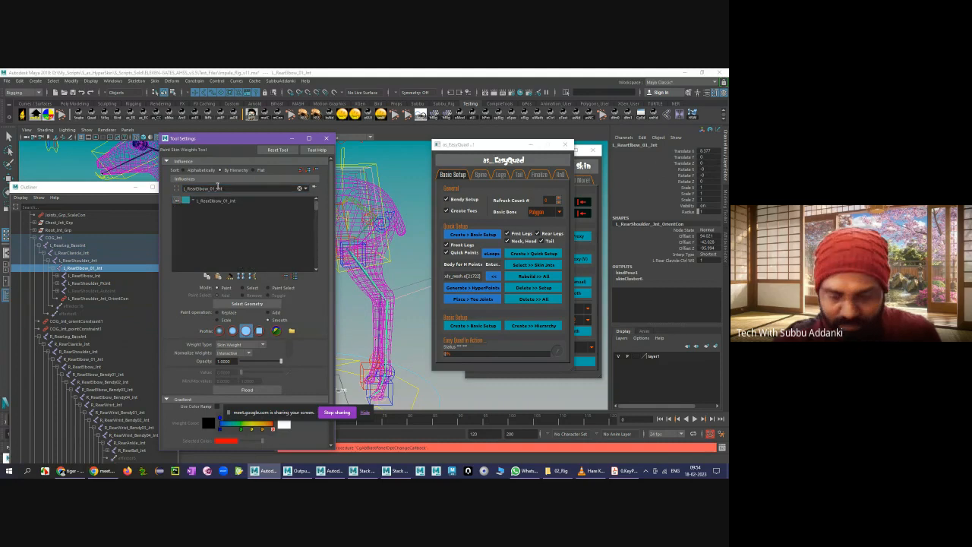
pyautogui.click(210, 201)
# - Clear the influence filter, collapse L_RearElbow_Jnt in the influence list, and compare its entries with the elbow joints in the Outliner
pyautogui.moveTo(233, 186); pyautogui.dragTo(147, 186)
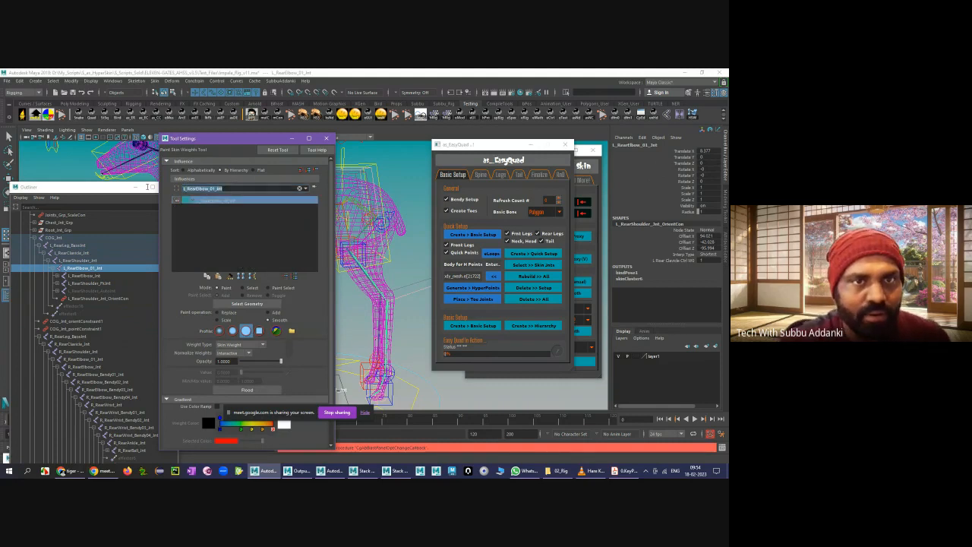
pyautogui.press('BackSpace')
pyautogui.press('Return')
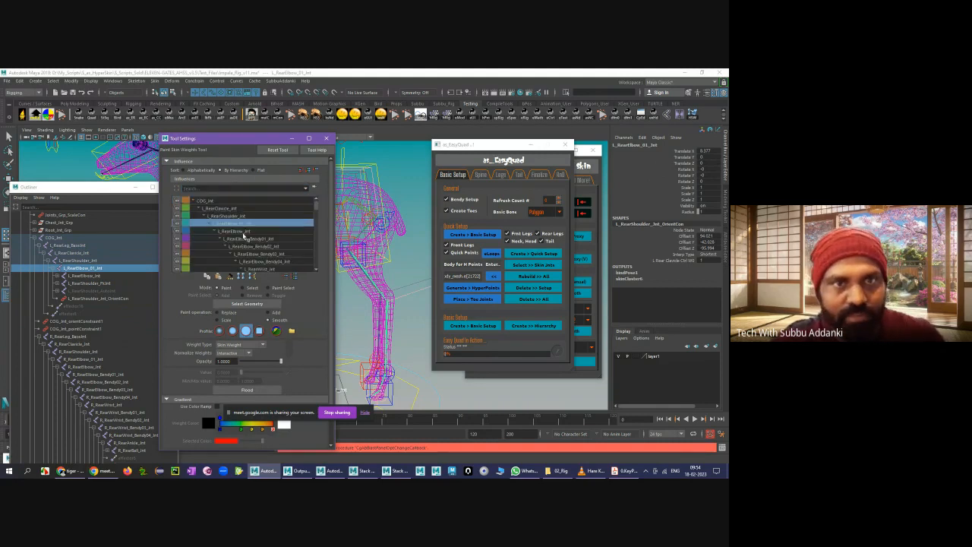
pyautogui.click(214, 232)
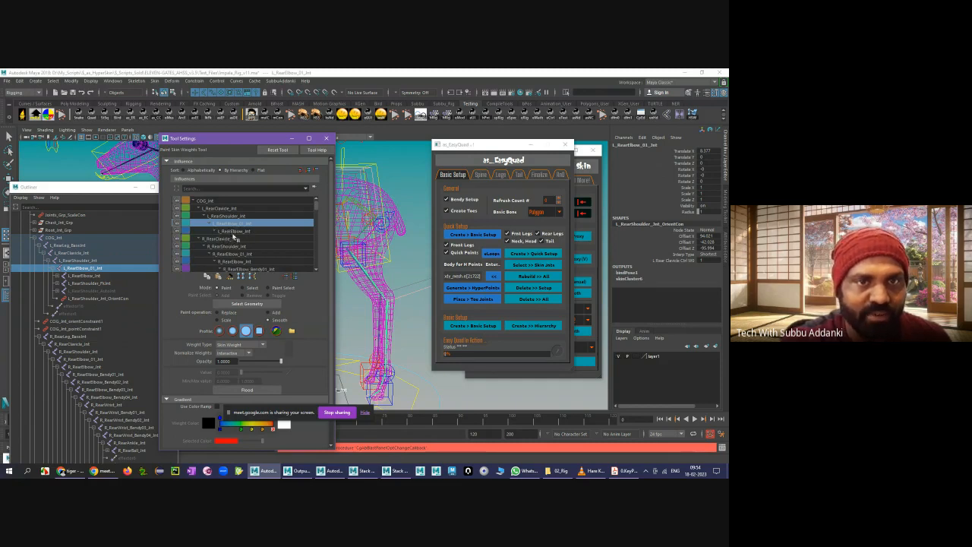
pyautogui.click(89, 276)
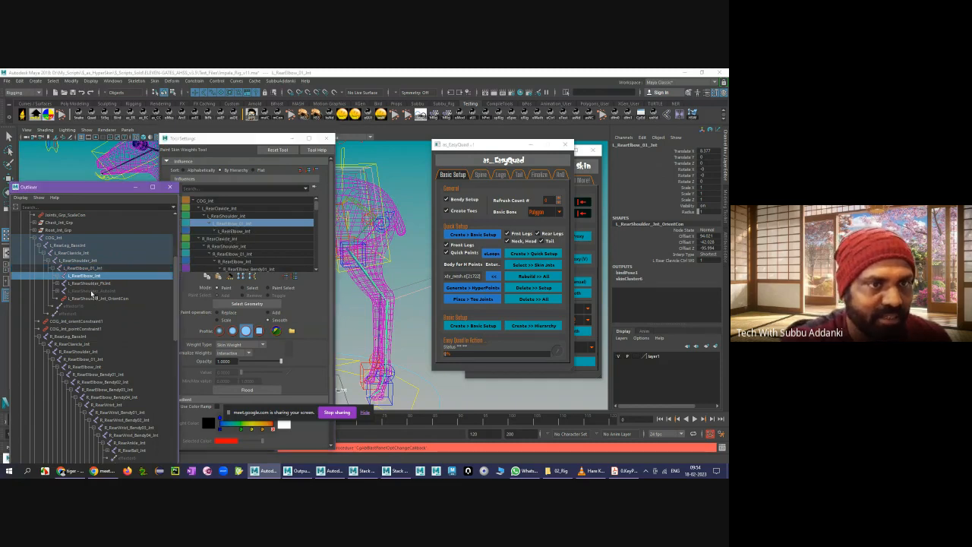
pyautogui.click(90, 269)
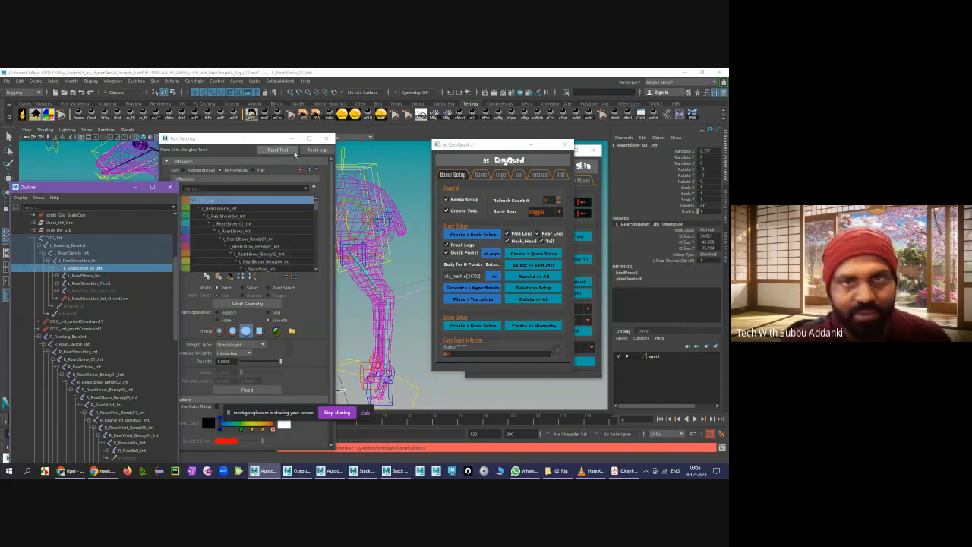
# - Minimize the Paint Skin Weights tool settings, leave the paint tool, and collapse the COG_Jnt hierarchy in the Outliner
pyautogui.click(293, 138)
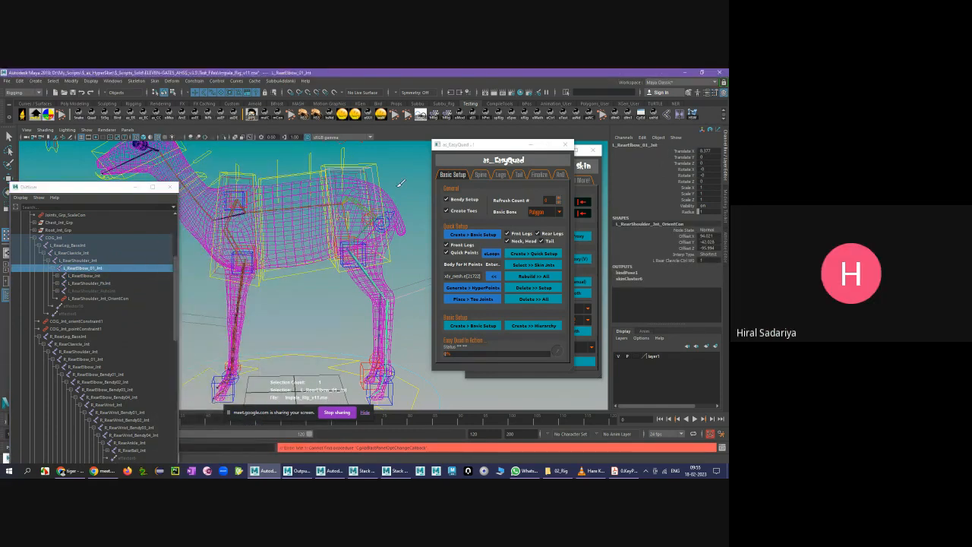
pyautogui.press('q')
pyautogui.keyDown('alt'); pyautogui.moveTo(311, 236); pyautogui.dragTo(24, 268); pyautogui.keyUp('alt')
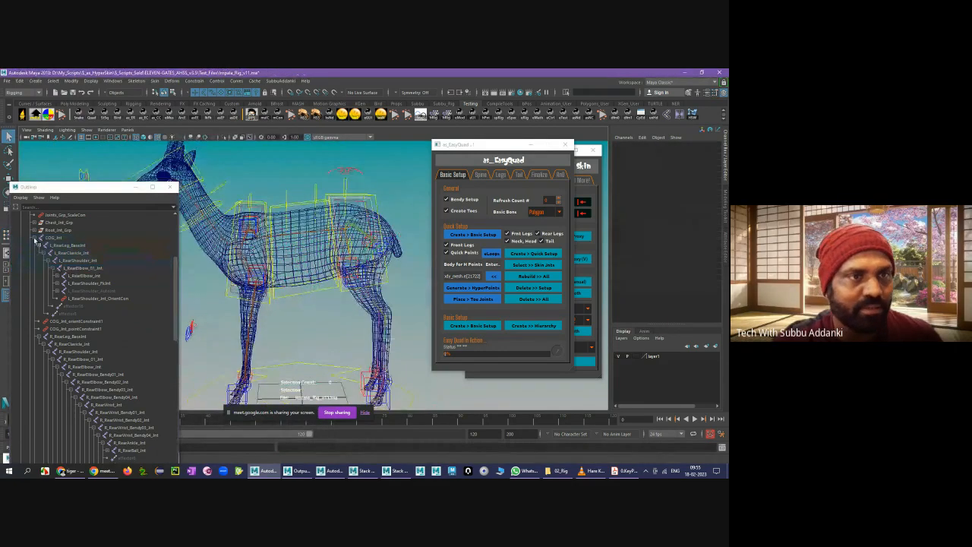
pyautogui.click(38, 262)
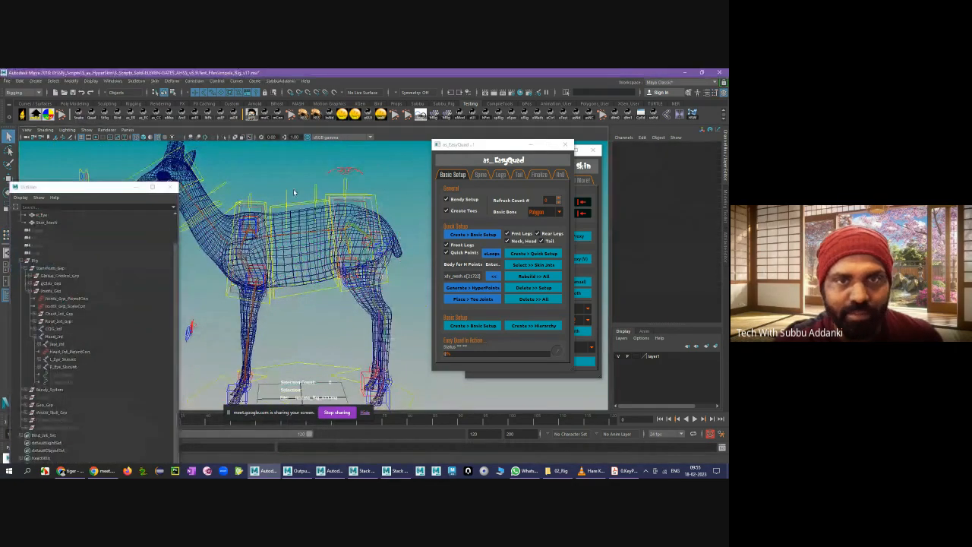
# - Minimize as_EasyQuad, clear the selection, and create Hyper Discs for Skin_Mesh with as_HyperSkin
pyautogui.keyDown('alt'); pyautogui.moveTo(287, 208); pyautogui.dragTo(319, 199); pyautogui.keyUp('alt')
pyautogui.click(380, 203)
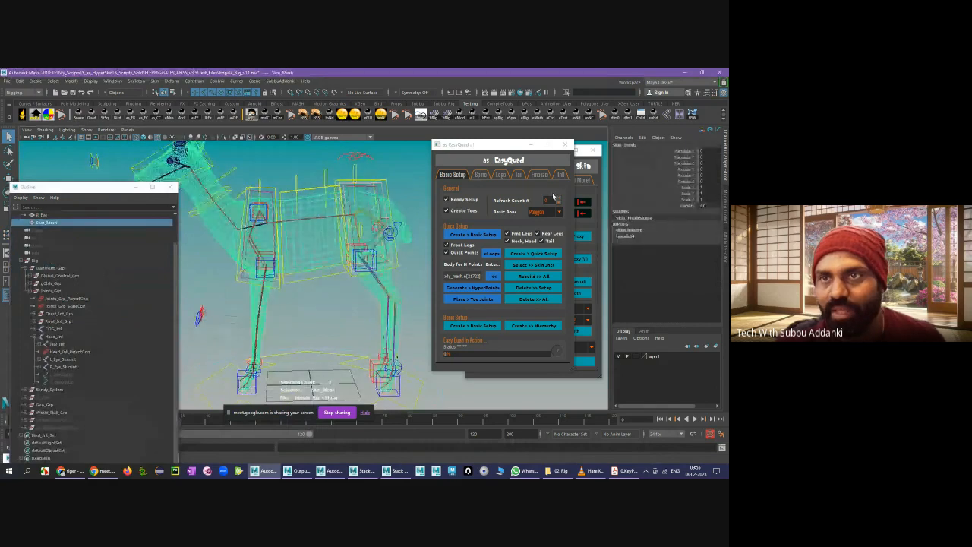
pyautogui.click(530, 144)
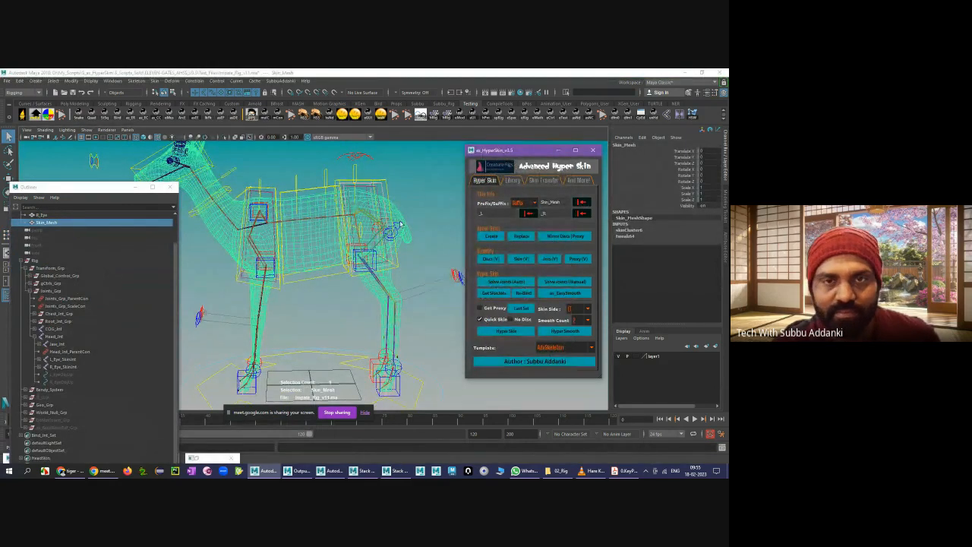
pyautogui.keyDown('alt'); pyautogui.moveTo(400, 224); pyautogui.dragTo(425, 242, button='middle'); pyautogui.keyUp('alt')
pyautogui.click(349, 170)
pyautogui.keyDown('alt'); pyautogui.moveTo(349, 170); pyautogui.dragTo(433, 285); pyautogui.keyUp('alt')
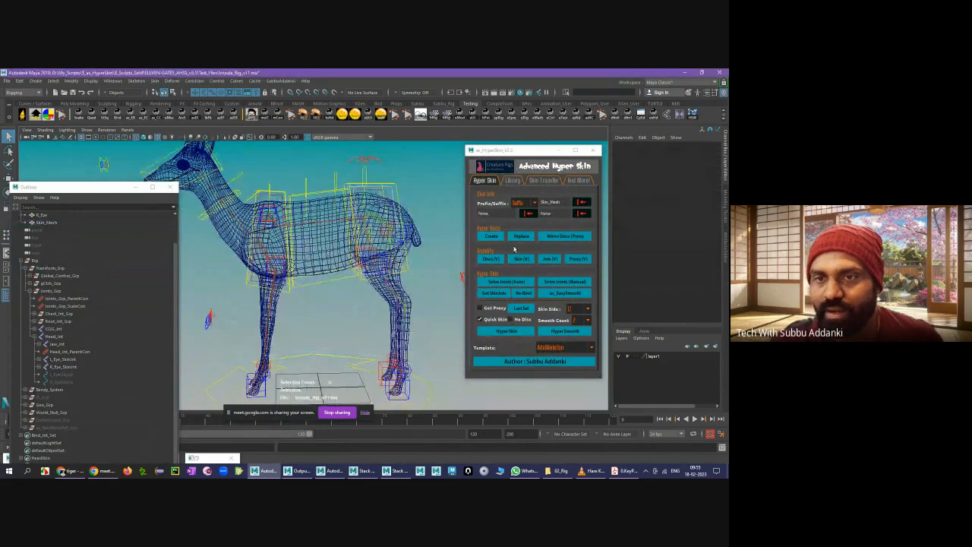
pyautogui.click(504, 246)
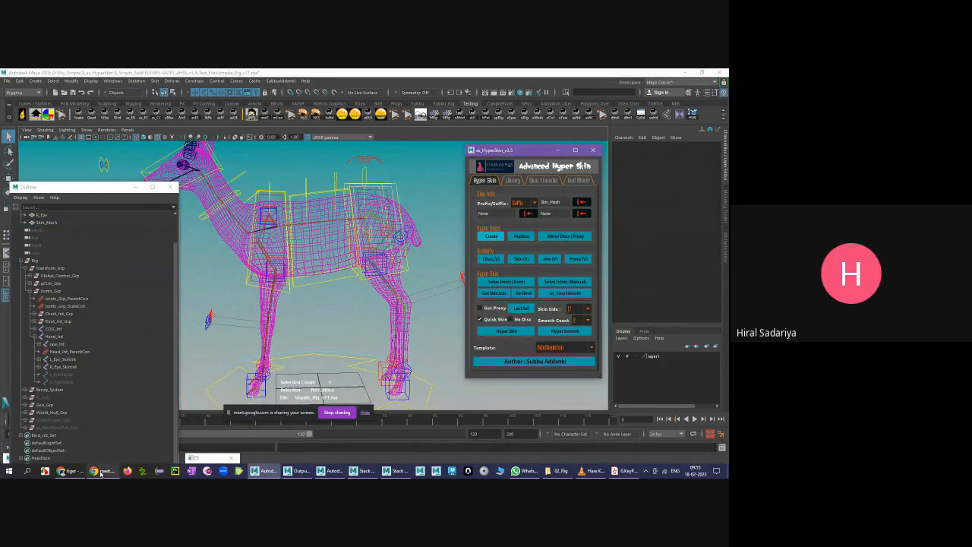
# - Switch to the Google Meet call in Chrome and turn the camera off
pyautogui.moveTo(62, 472)
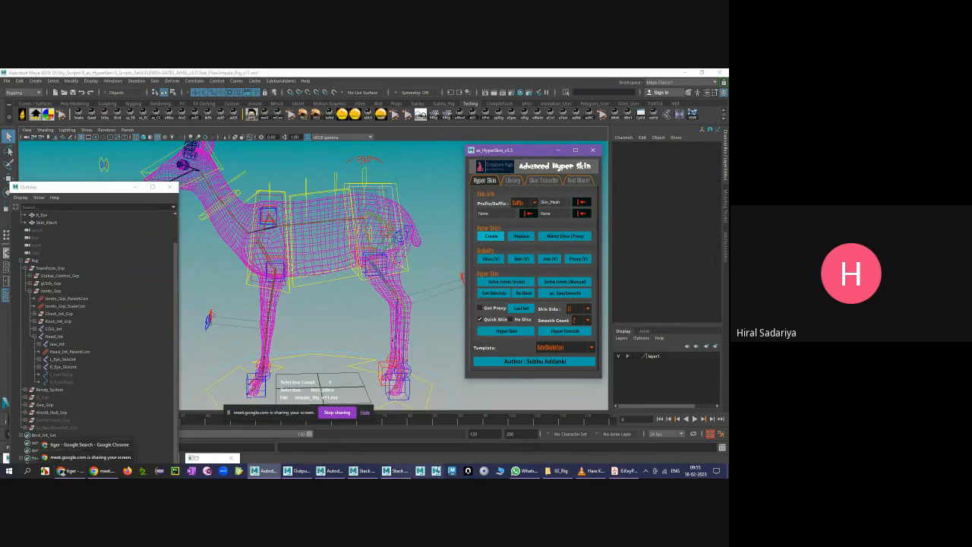
pyautogui.click(73, 472)
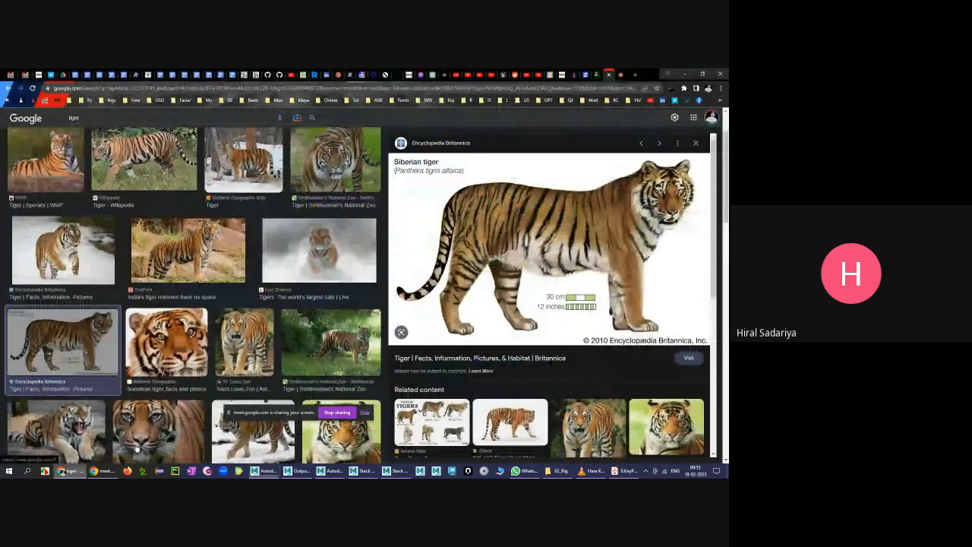
pyautogui.click(610, 75)
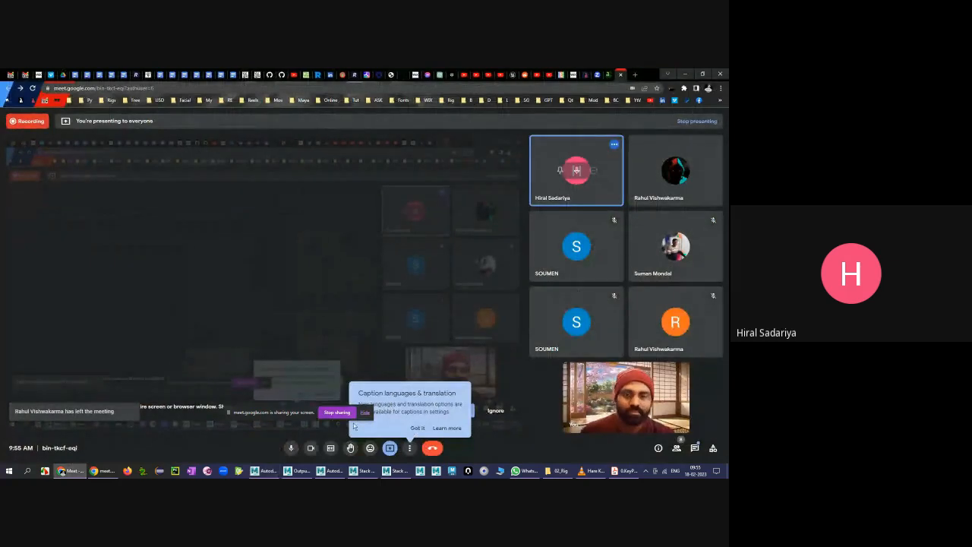
pyautogui.click(311, 447)
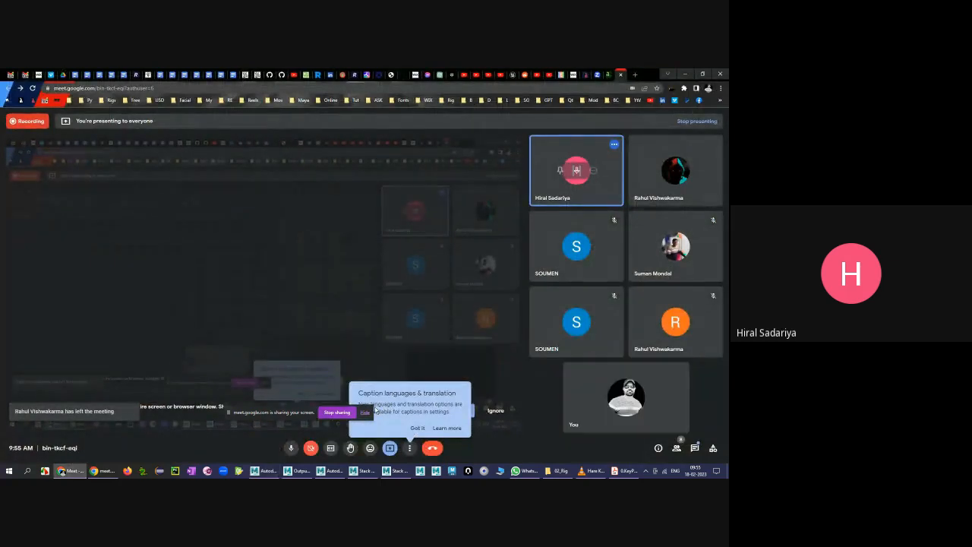
# - Minimize the untitled Maya scene and return to the Maya window with the impala rig
pyautogui.click(259, 475)
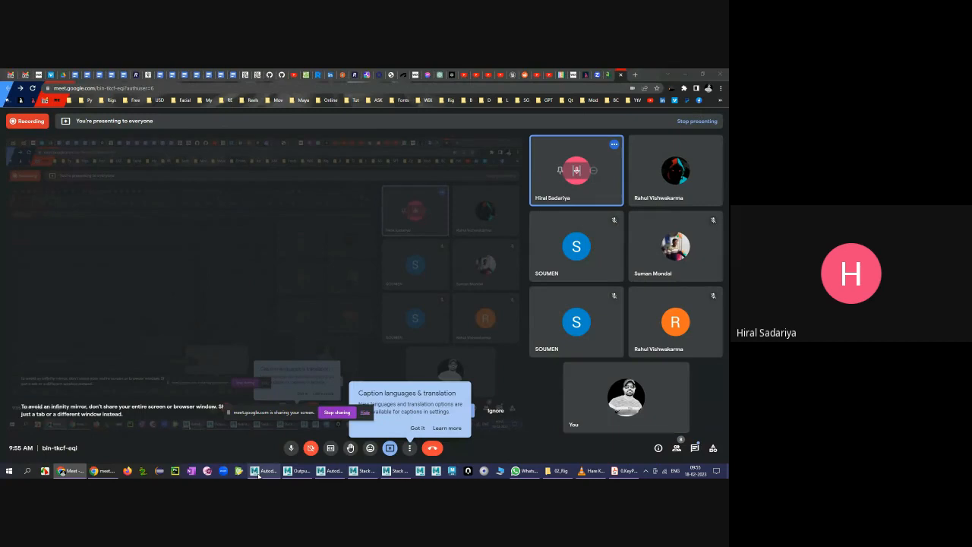
pyautogui.click(331, 472)
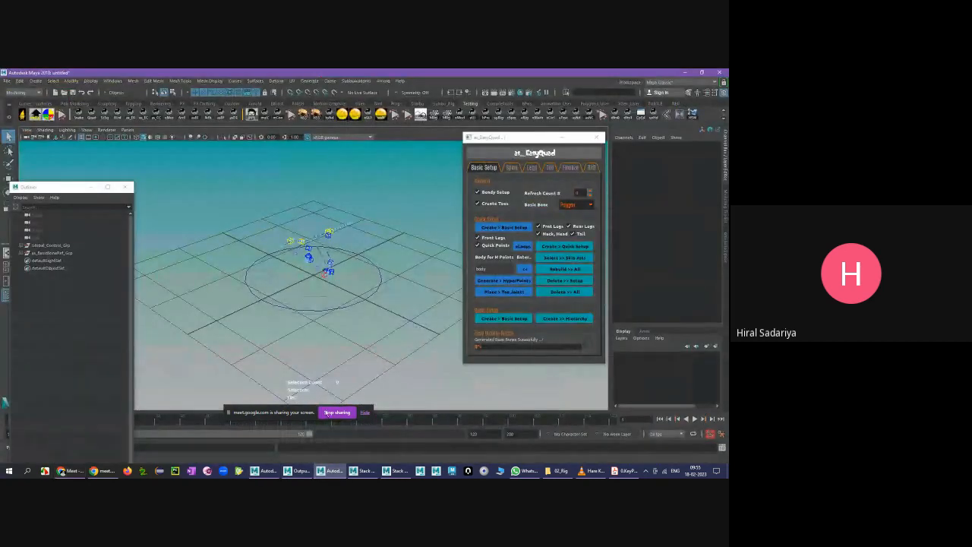
pyautogui.click(266, 476)
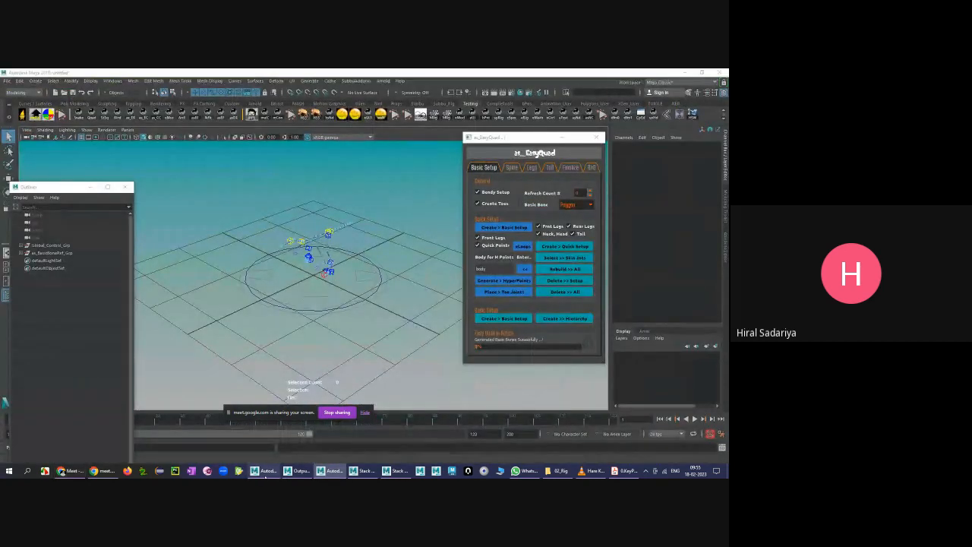
pyautogui.click(363, 471)
pyautogui.click(409, 213)
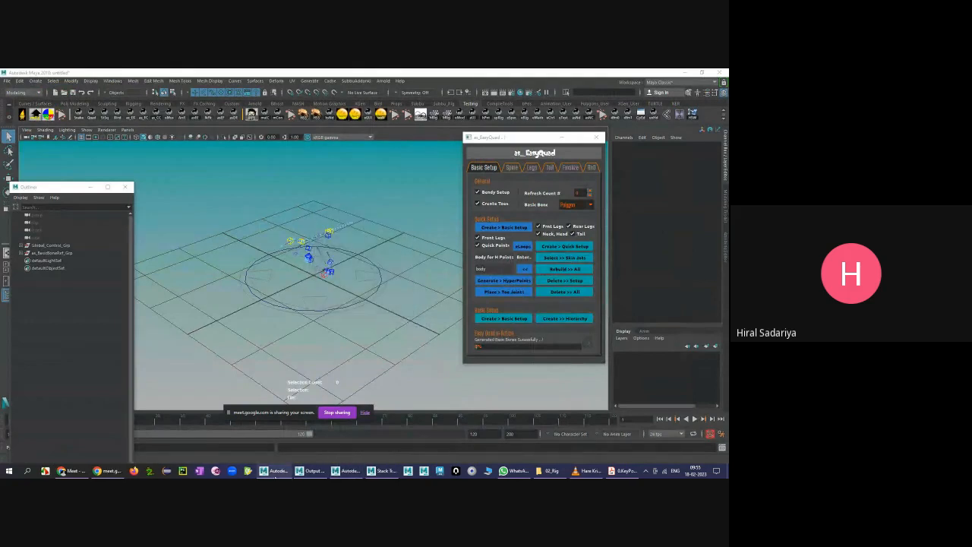
pyautogui.click(685, 73)
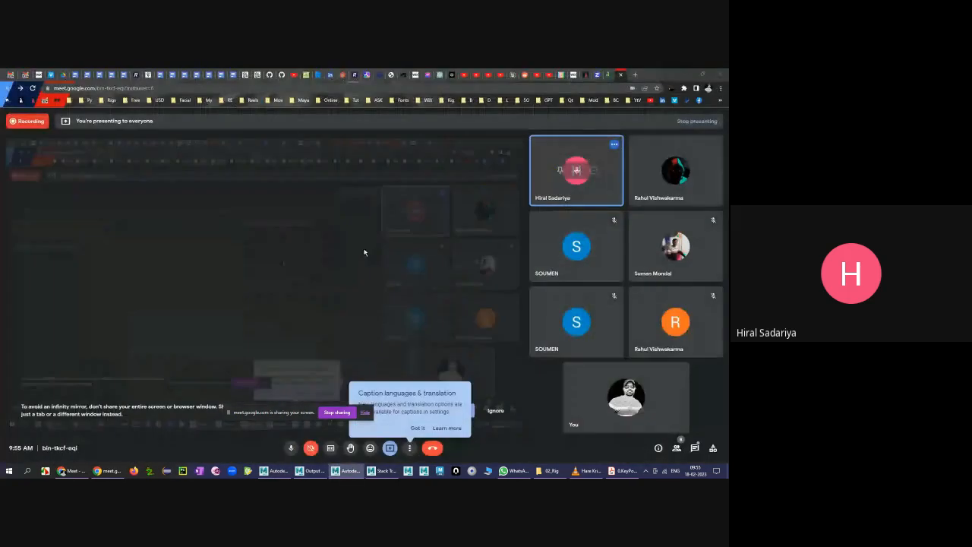
pyautogui.click(278, 471)
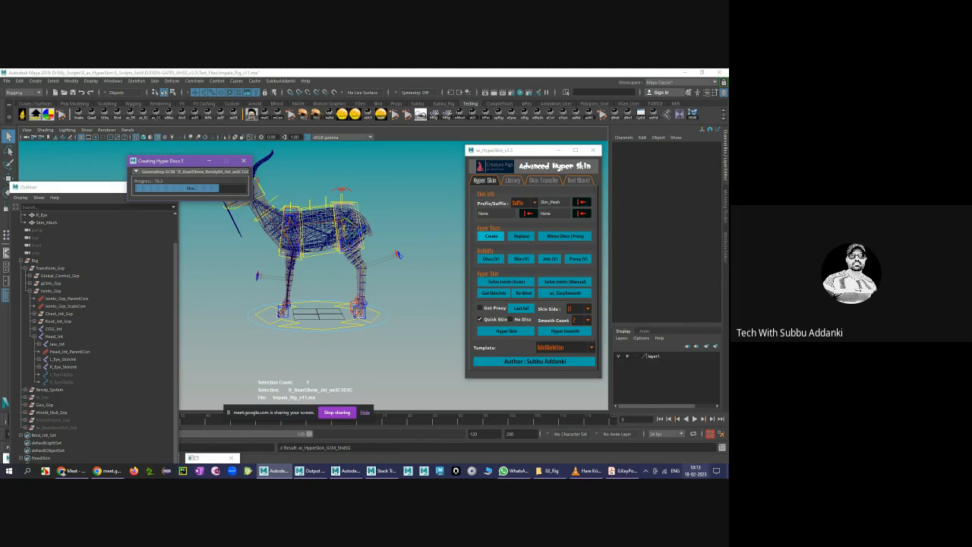
# - Turn the camera back on in the Google Meet call and return to the impala scene in Maya
pyautogui.click(71, 471)
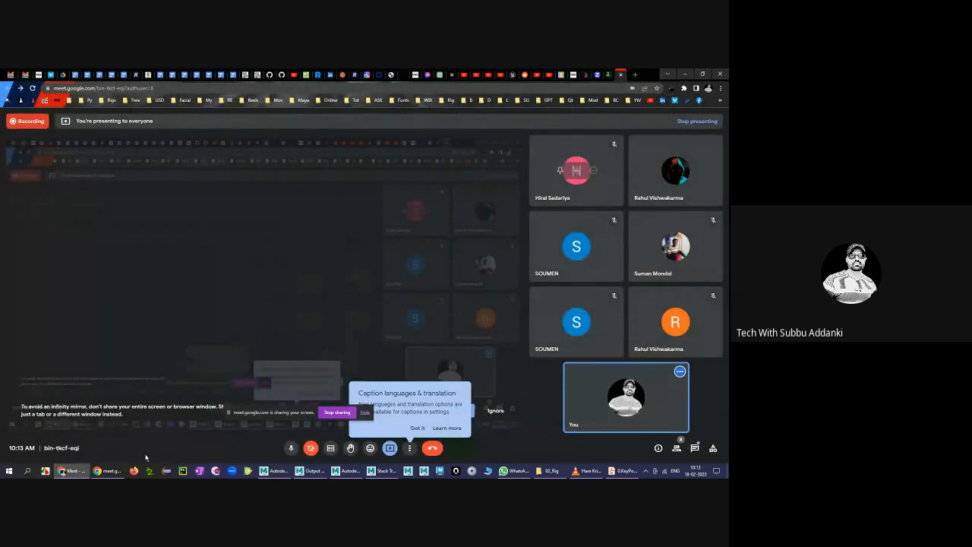
pyautogui.click(310, 448)
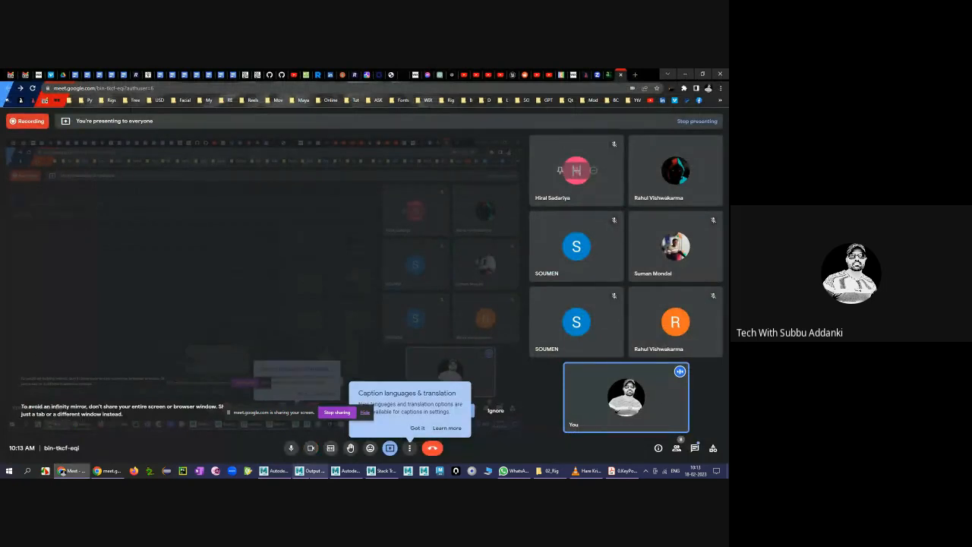
pyautogui.click(685, 73)
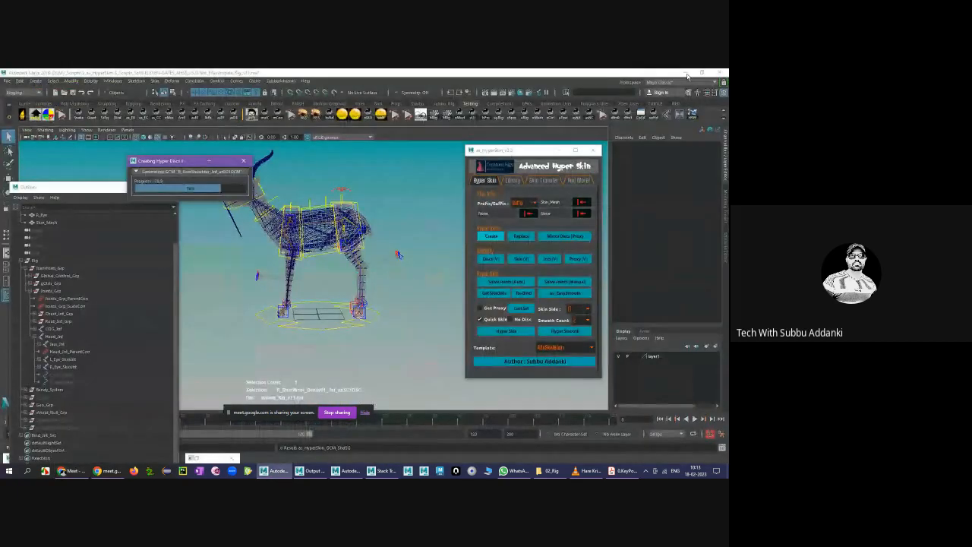
# - Dismiss the Hyper Discs completion message, clear the selection, and examine the generated discs along the impala's body and legs
pyautogui.moveTo(77, 474)
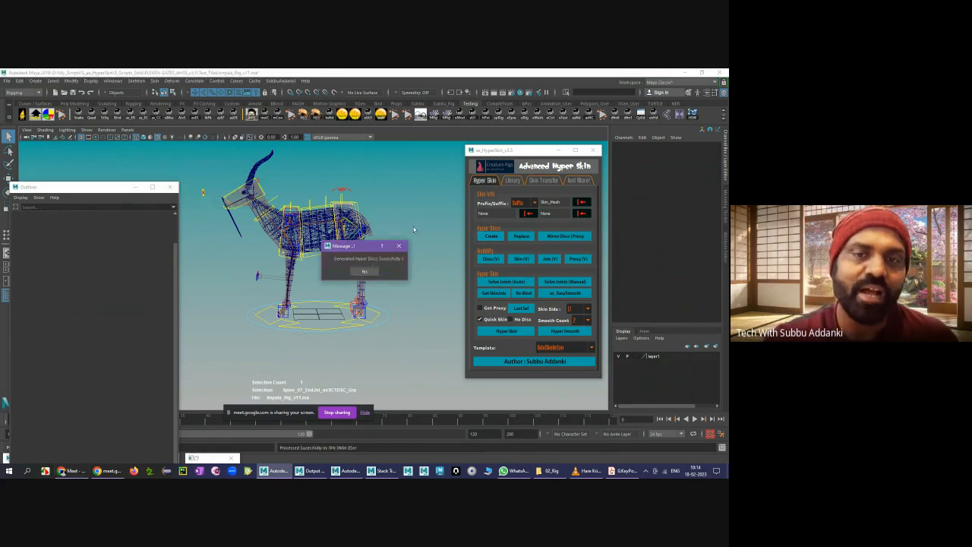
pyautogui.click(364, 271)
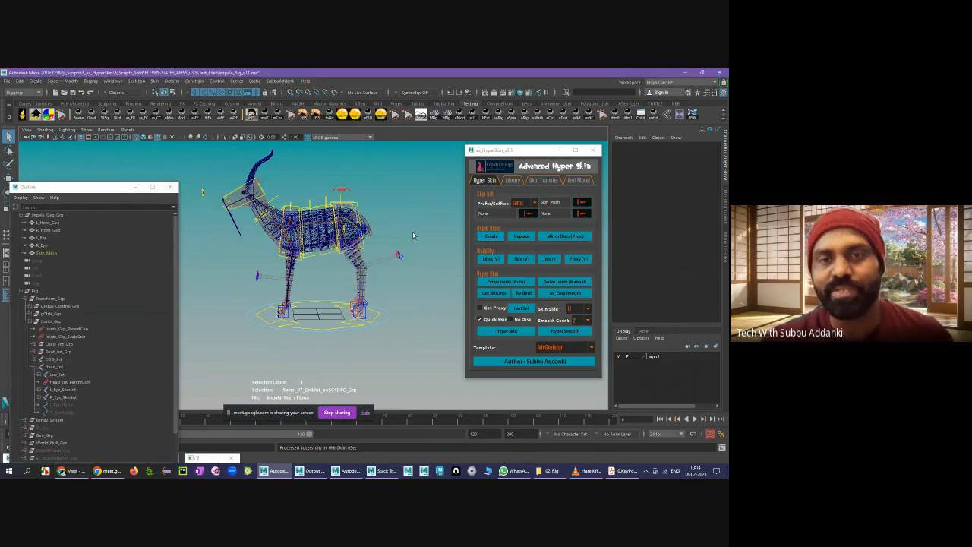
pyautogui.click(413, 231)
pyautogui.scroll(3, 408, 222)
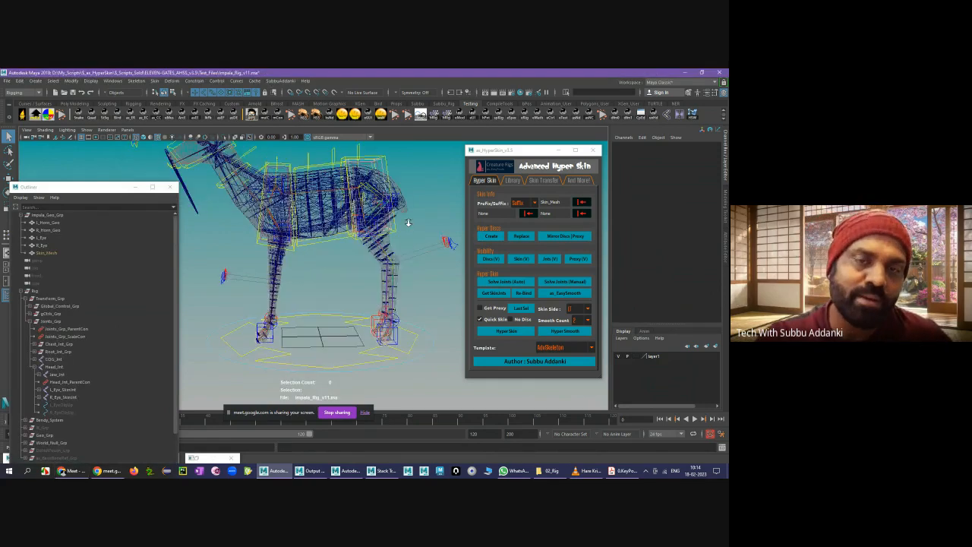
pyautogui.keyDown('alt'); pyautogui.moveTo(408, 222); pyautogui.dragTo(409, 219); pyautogui.keyUp('alt')
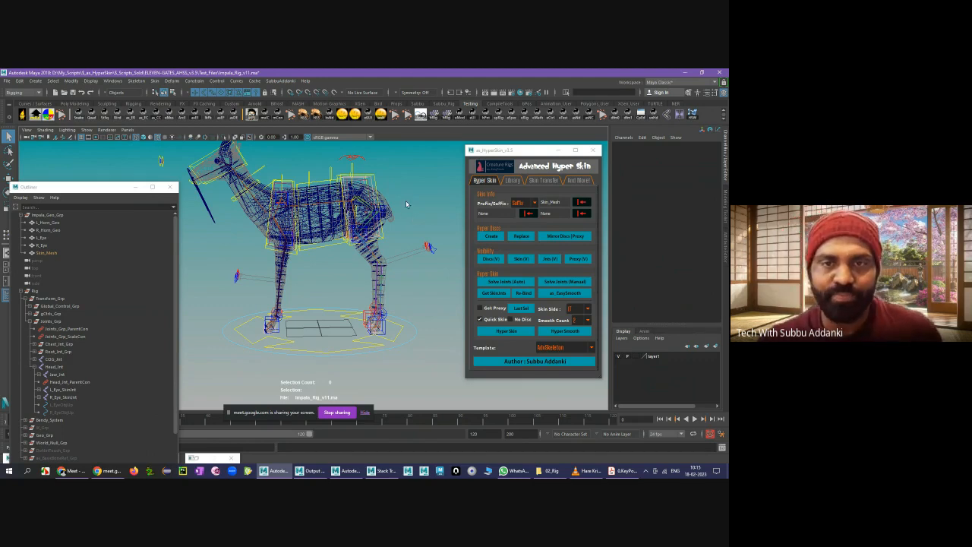
pyautogui.keyDown('alt'); pyautogui.moveTo(364, 278); pyautogui.dragTo(403, 289); pyautogui.keyUp('alt')
pyautogui.keyDown('alt'); pyautogui.moveTo(379, 287); pyautogui.dragTo(401, 283, button='right'); pyautogui.keyUp('alt')
pyautogui.keyDown('alt'); pyautogui.moveTo(401, 283); pyautogui.dragTo(403, 311, button='middle'); pyautogui.keyUp('alt')
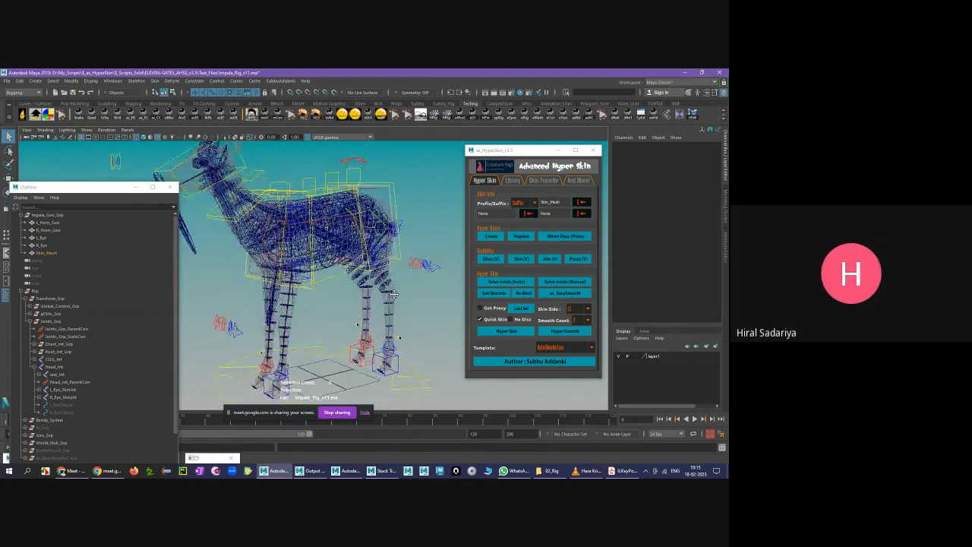
pyautogui.keyDown('alt'); pyautogui.moveTo(402, 307); pyautogui.dragTo(361, 305); pyautogui.keyUp('alt')
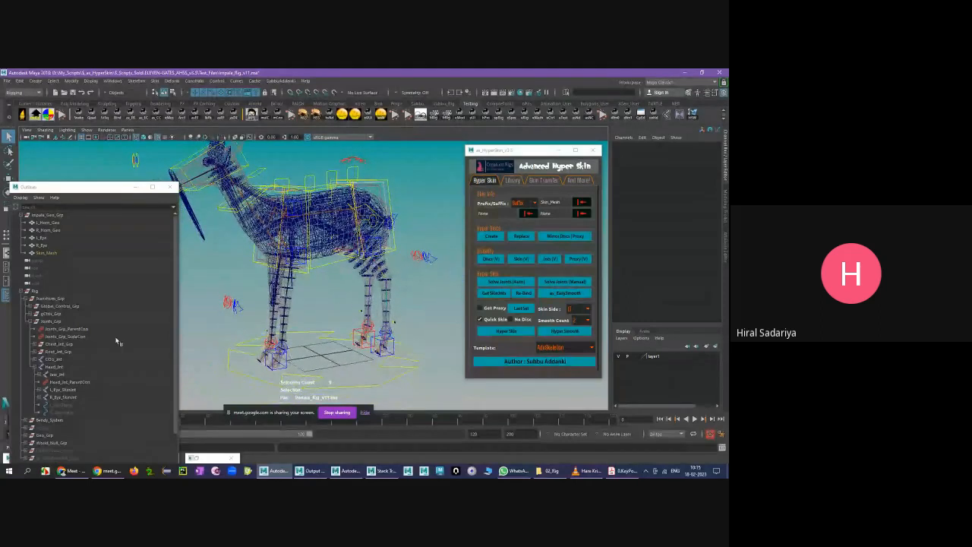
# - Collapse Joints_Grp and Transform_Grp under Rig in the Outliner
pyautogui.click(32, 322)
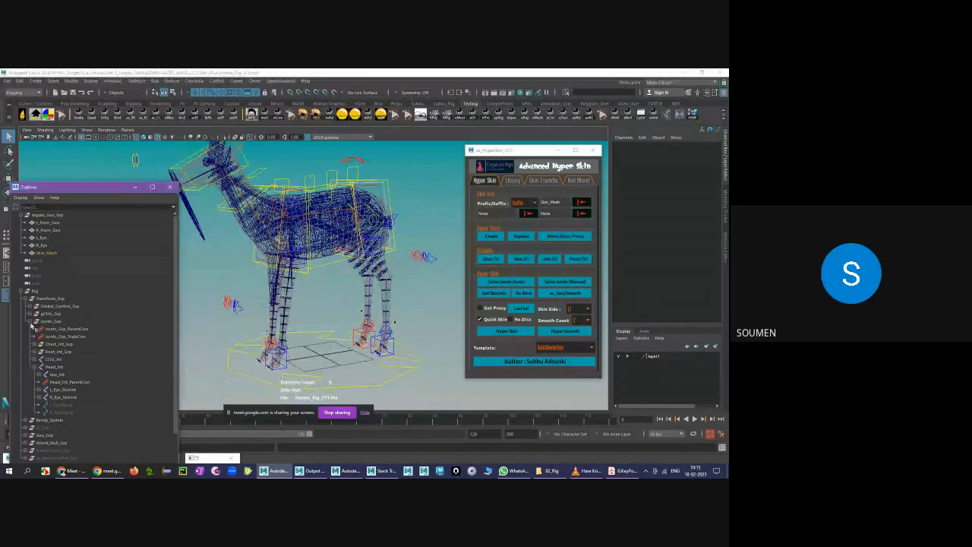
pyautogui.click(28, 300)
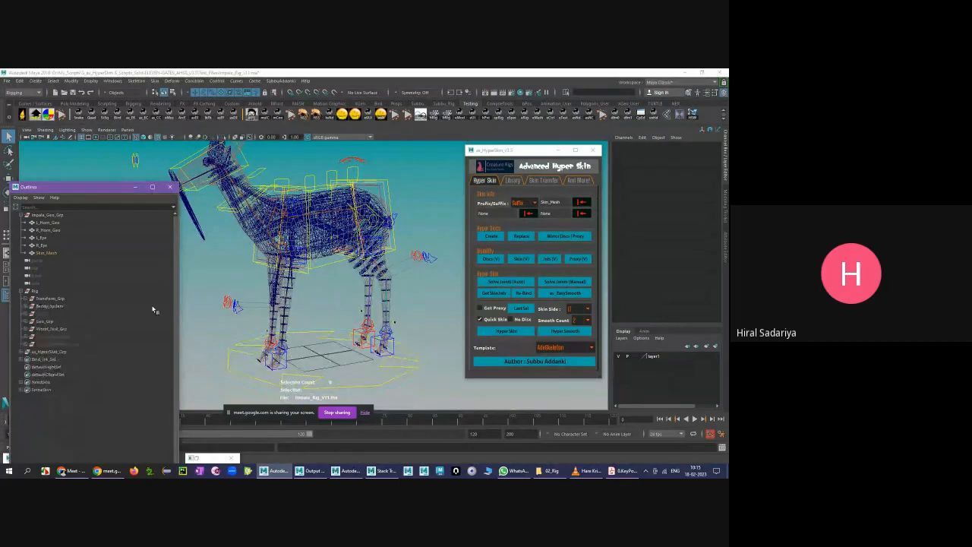
pyautogui.click(236, 265)
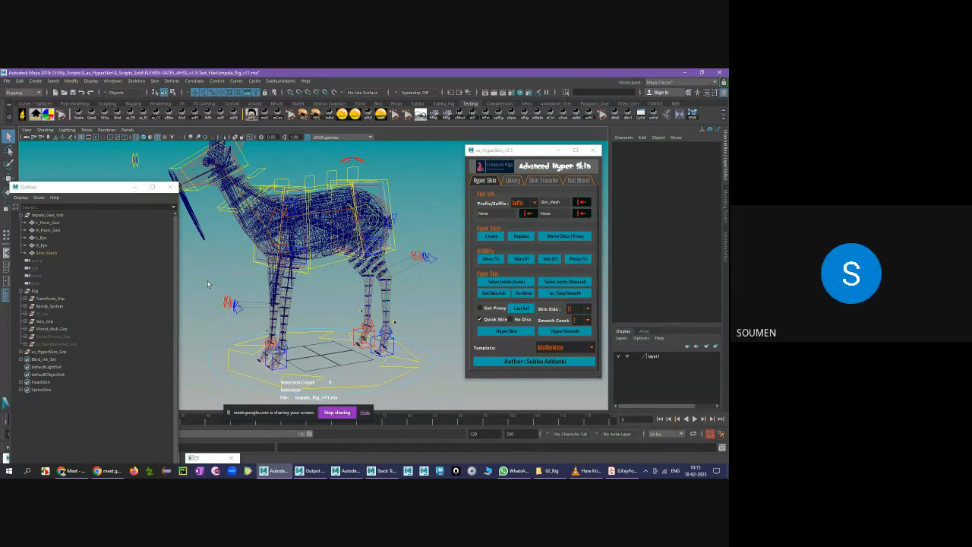
# - Expand as_HyperSkin_Grp down to the contents of as_C_DSC_SC1_Grp and look through the joint disc groups
pyautogui.click(22, 353)
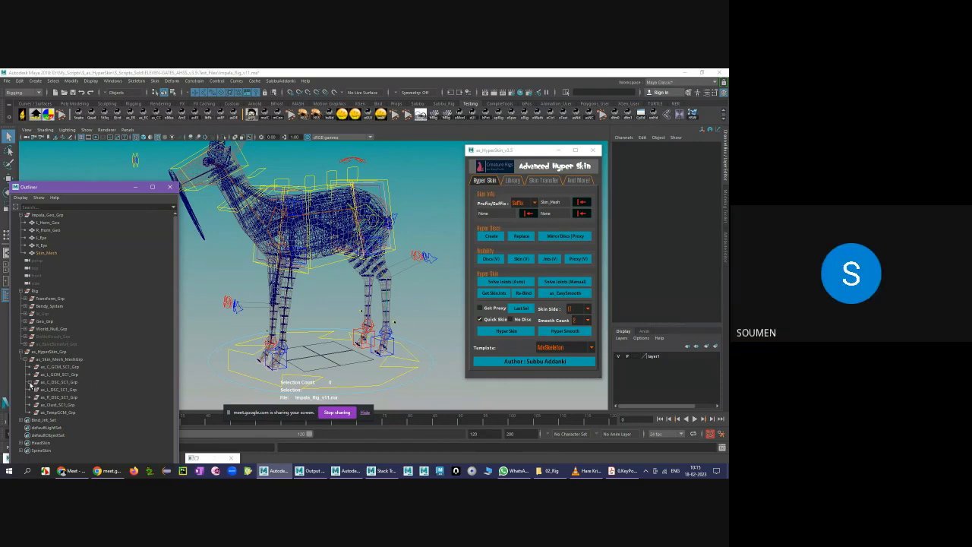
pyautogui.click(31, 382)
pyautogui.scroll(-15, 31, 385)
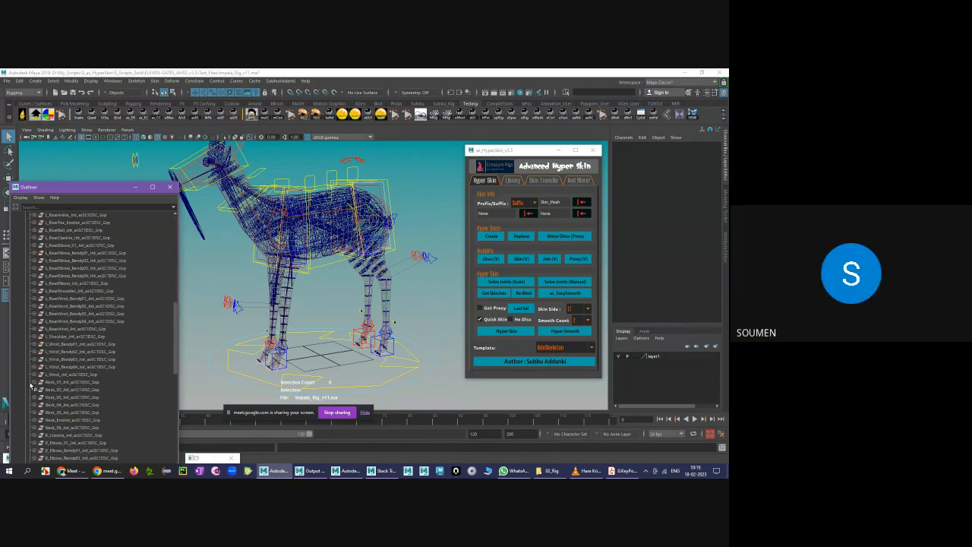
pyautogui.scroll(-10, 31, 385)
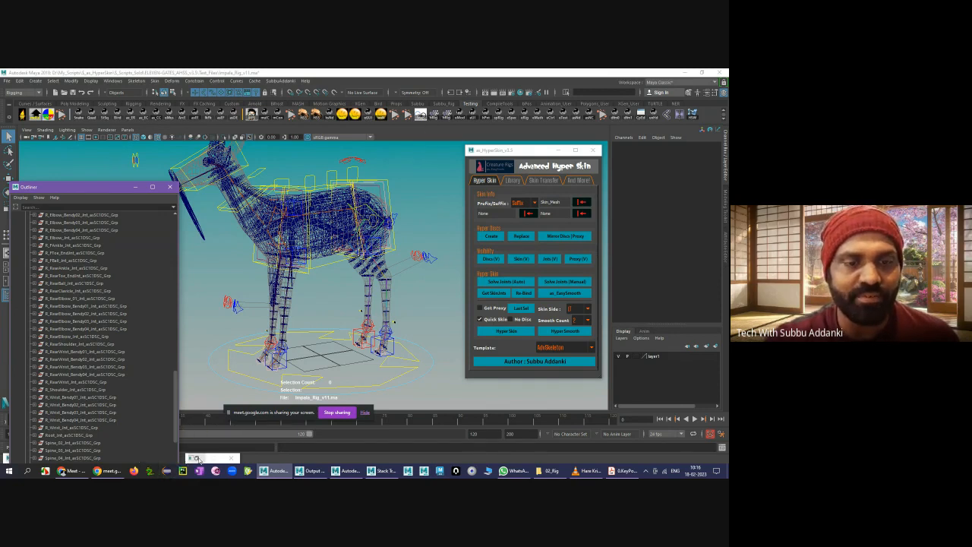
# - Move the Outliner up clear of the minimized tool windows and restore the as_HyperRig window
pyautogui.click(197, 459)
pyautogui.click(565, 144)
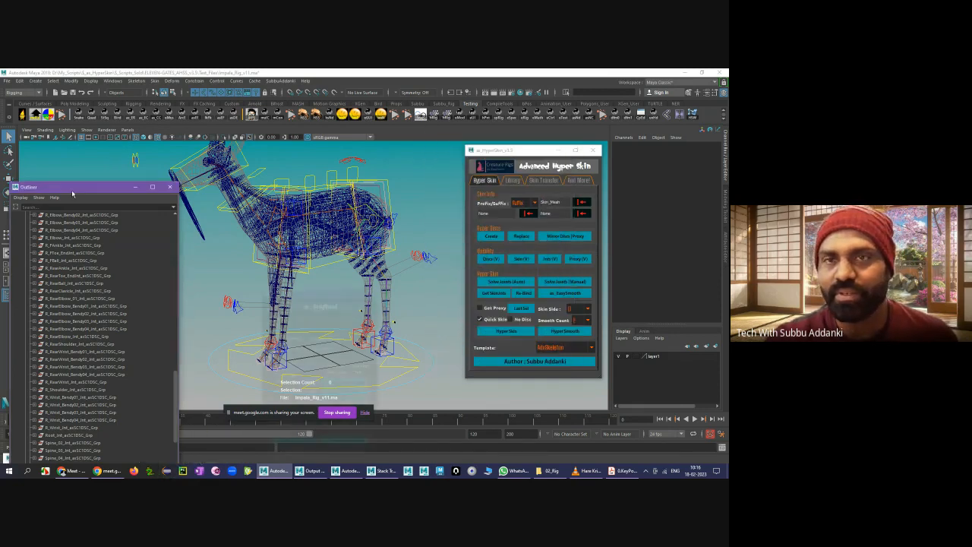
pyautogui.moveTo(70, 190); pyautogui.dragTo(71, 151)
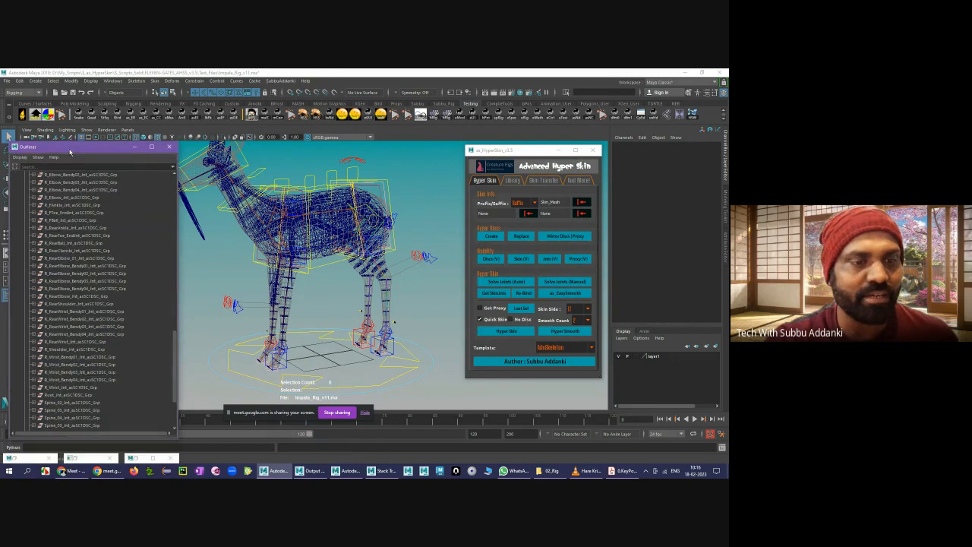
pyautogui.click(12, 459)
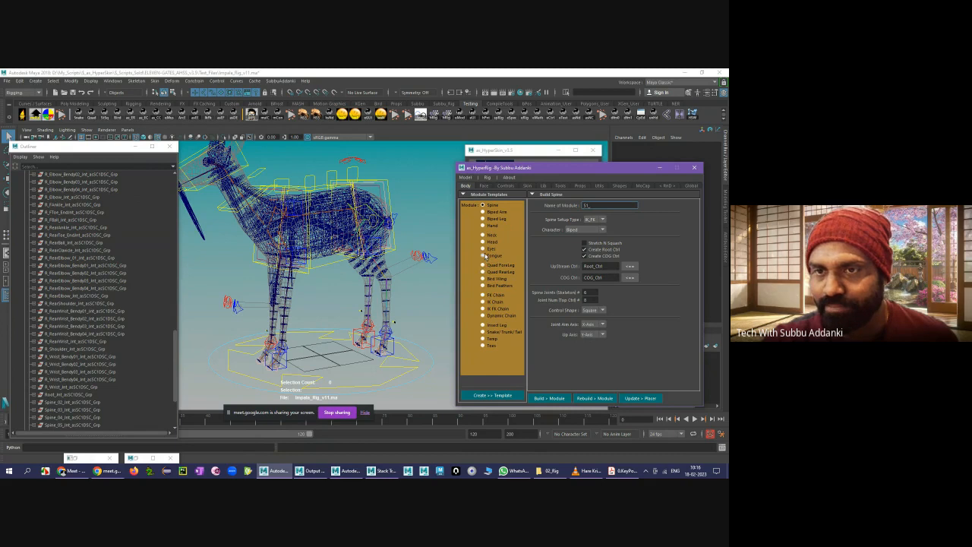
# - Examine the build options of the Biped Arm, Biped Leg, Hand, Neck, Head and Eyes module templates
pyautogui.click(483, 225)
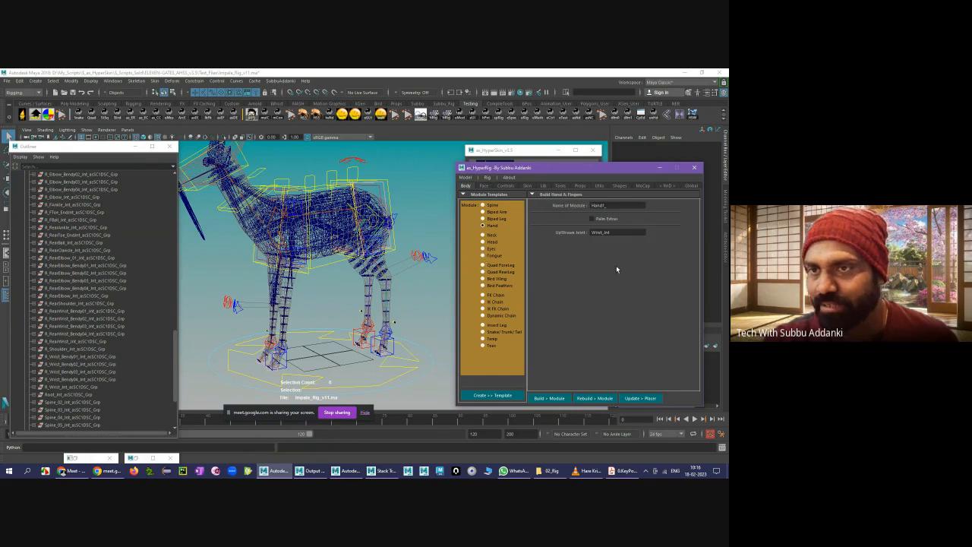
pyautogui.click(483, 219)
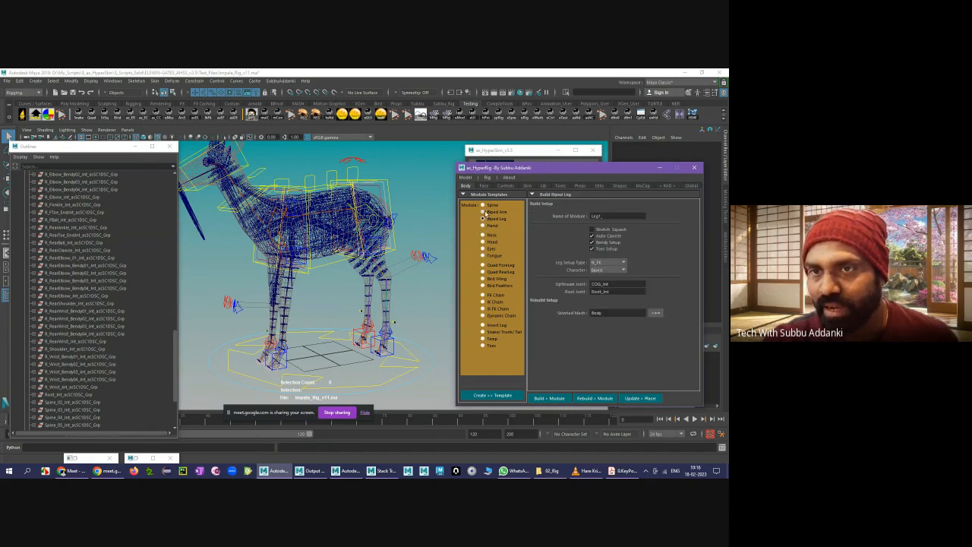
pyautogui.click(486, 212)
pyautogui.click(482, 224)
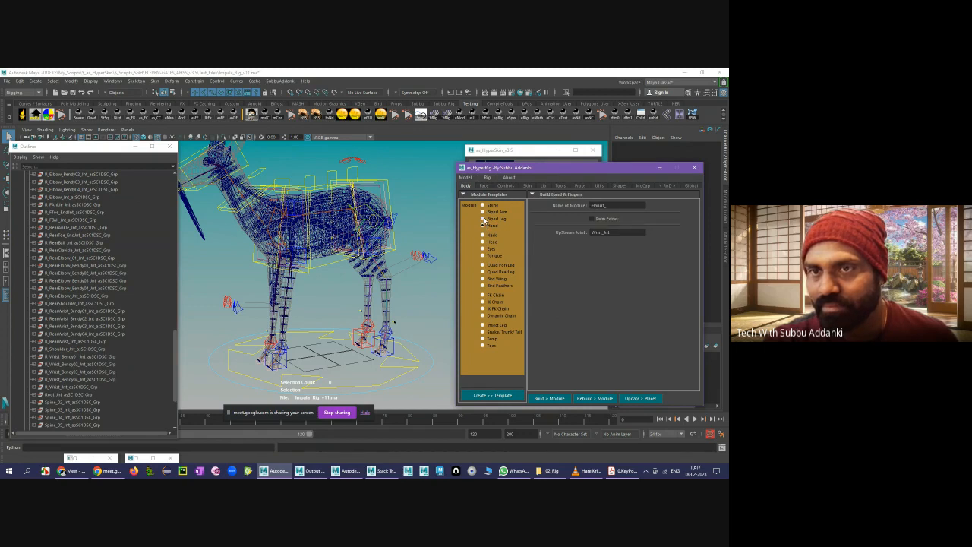
pyautogui.click(483, 218)
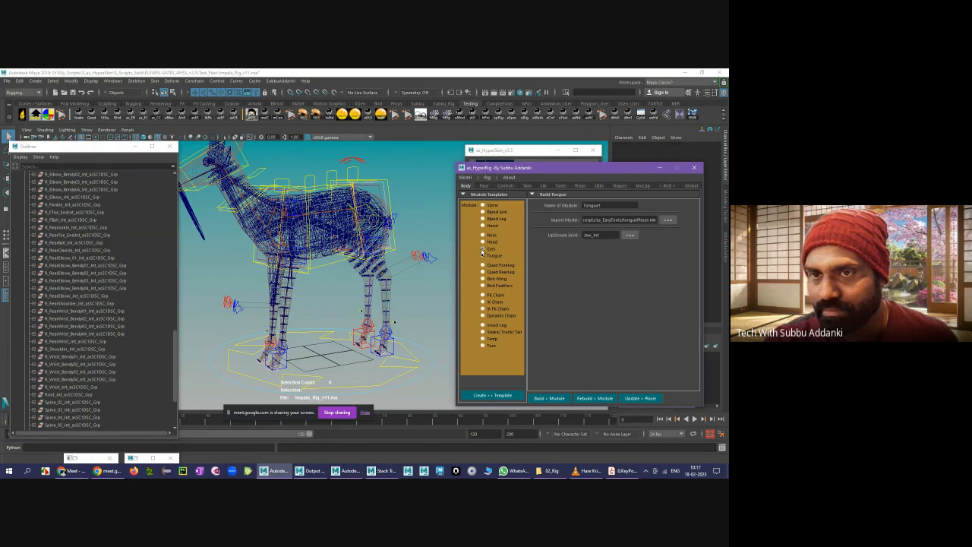
pyautogui.click(482, 250)
pyautogui.click(482, 241)
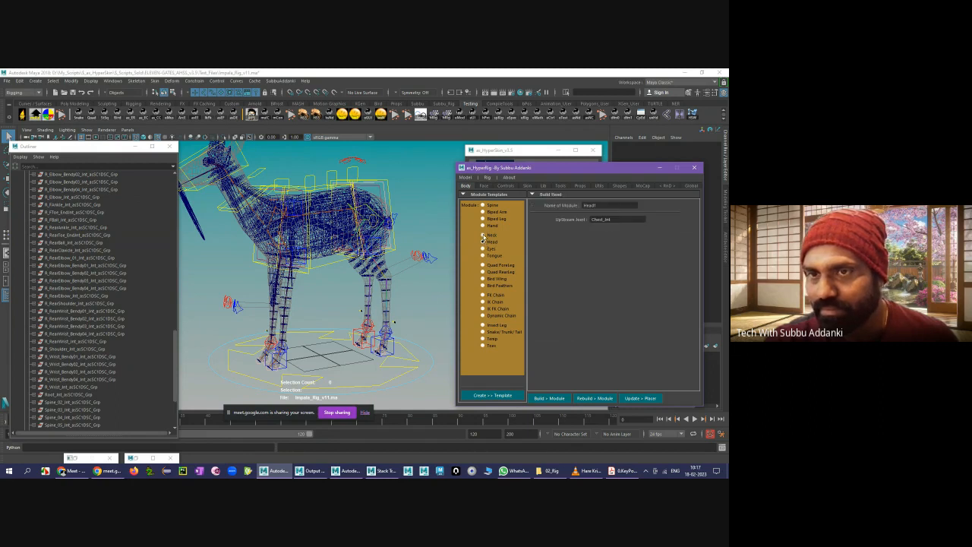
pyautogui.click(483, 235)
pyautogui.click(483, 226)
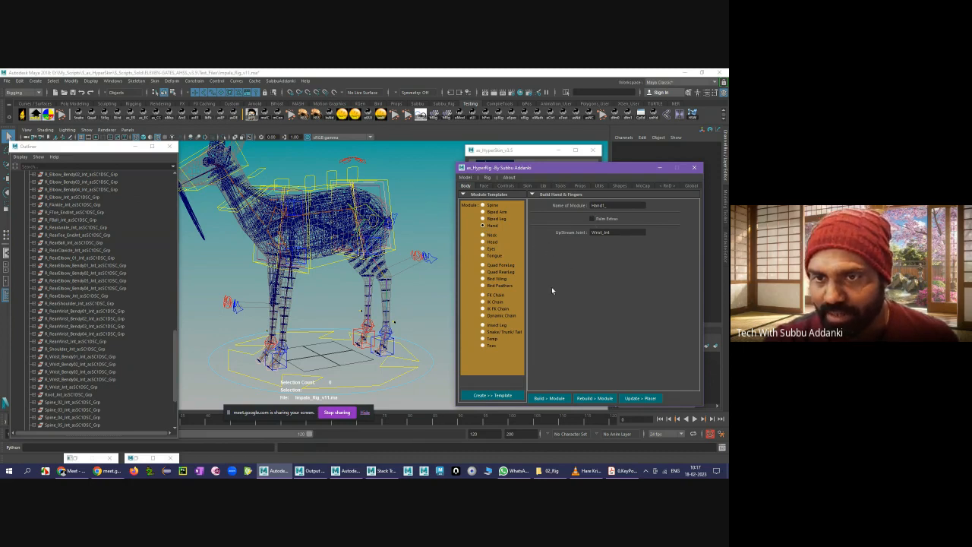
# - Examine the chain, bird, quadruped leg, tongue, head, neck and toes module templates, then minimize the as_HyperRig window
pyautogui.click(484, 302)
pyautogui.click(483, 286)
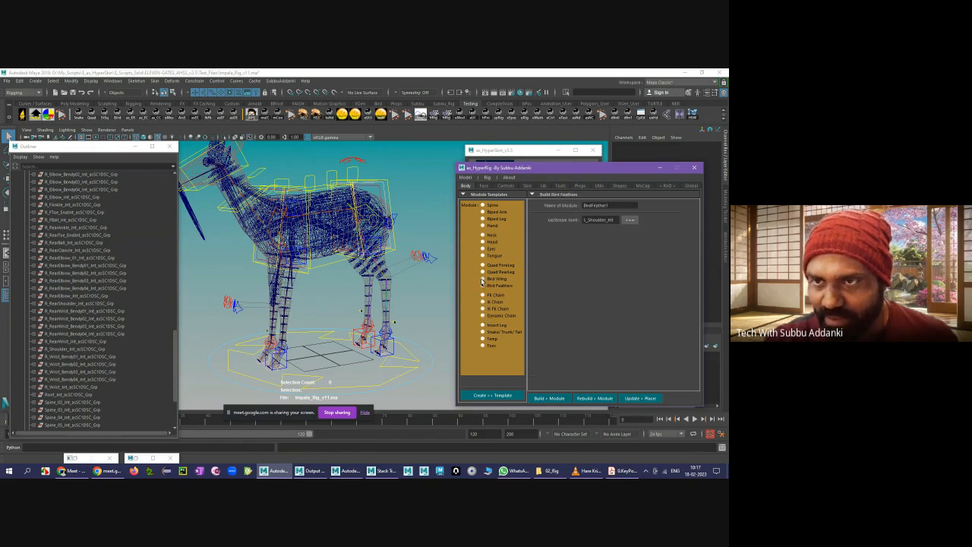
pyautogui.click(482, 279)
pyautogui.click(483, 272)
pyautogui.click(483, 265)
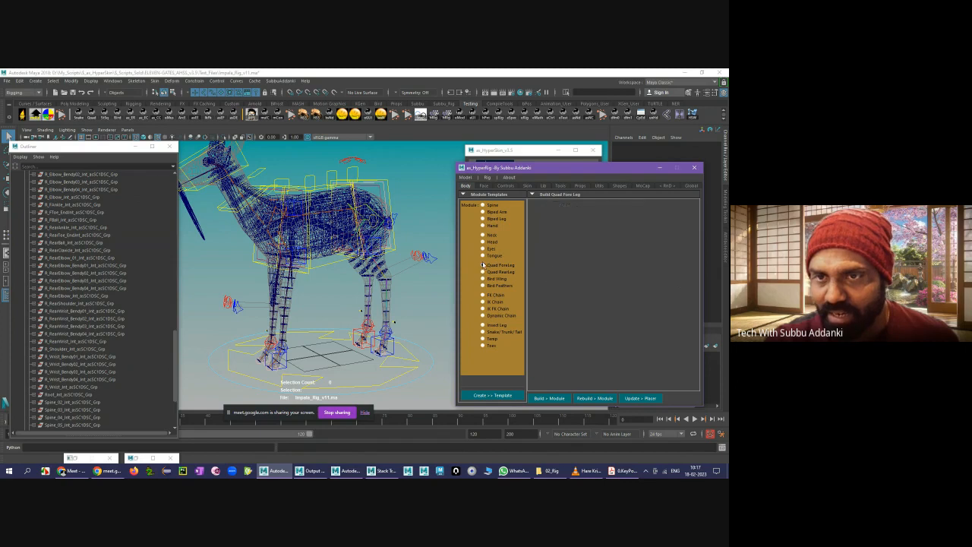
pyautogui.click(484, 256)
pyautogui.click(483, 248)
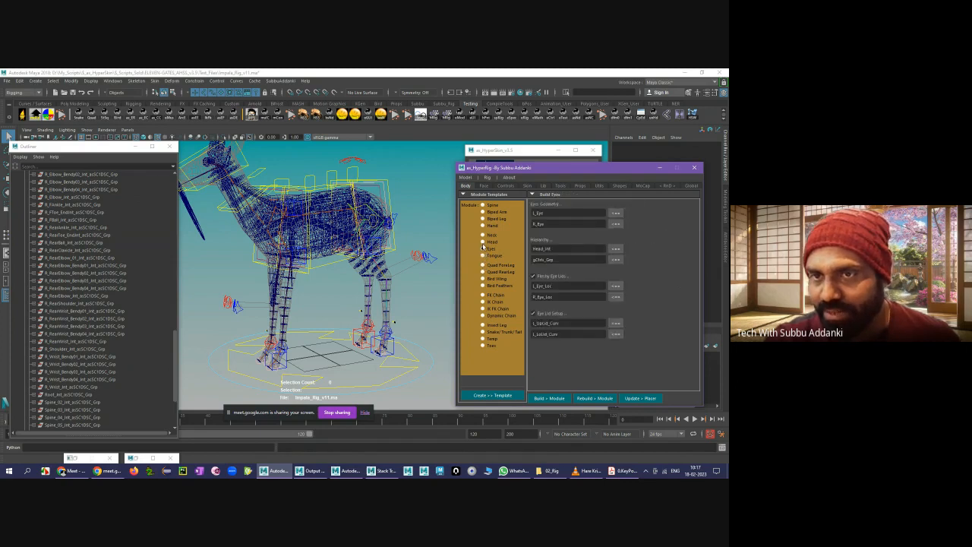
pyautogui.click(482, 241)
pyautogui.click(482, 235)
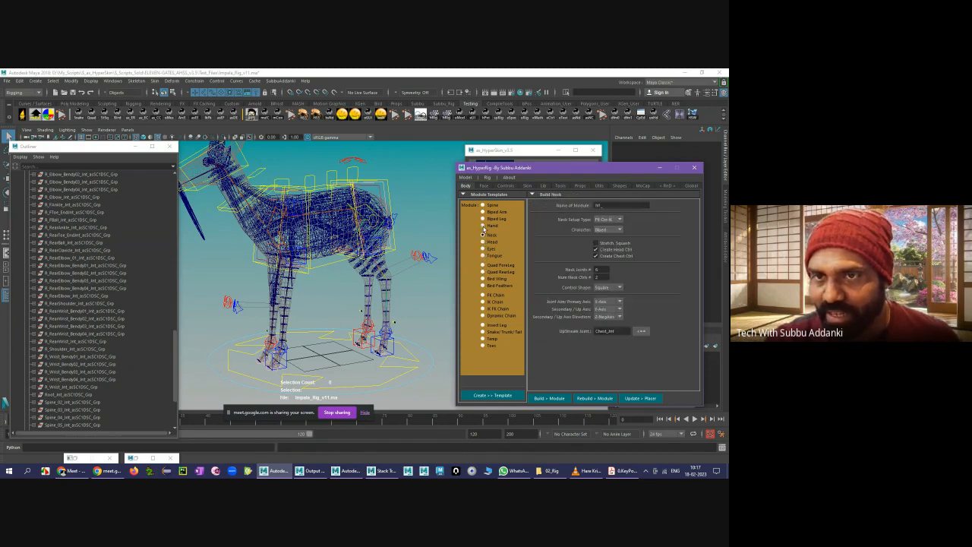
pyautogui.click(483, 226)
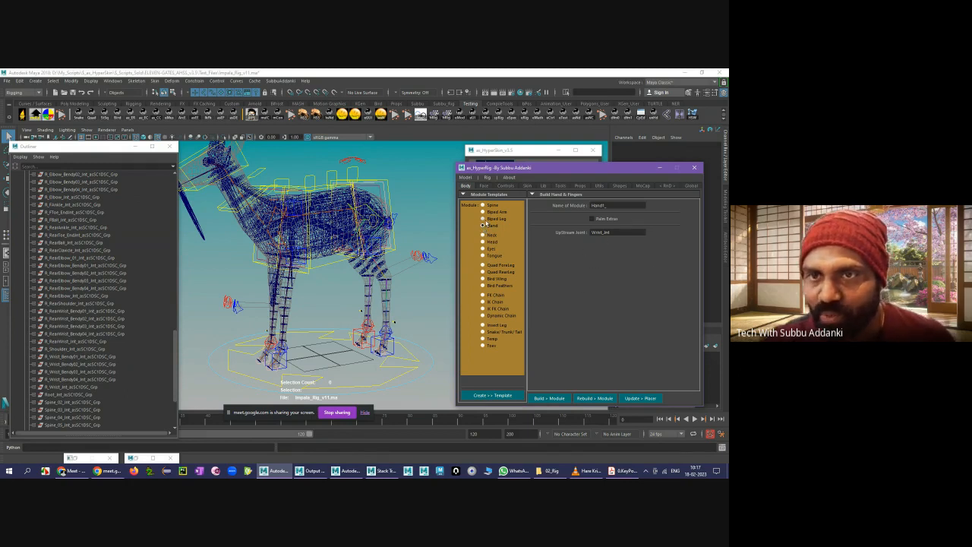
pyautogui.click(484, 218)
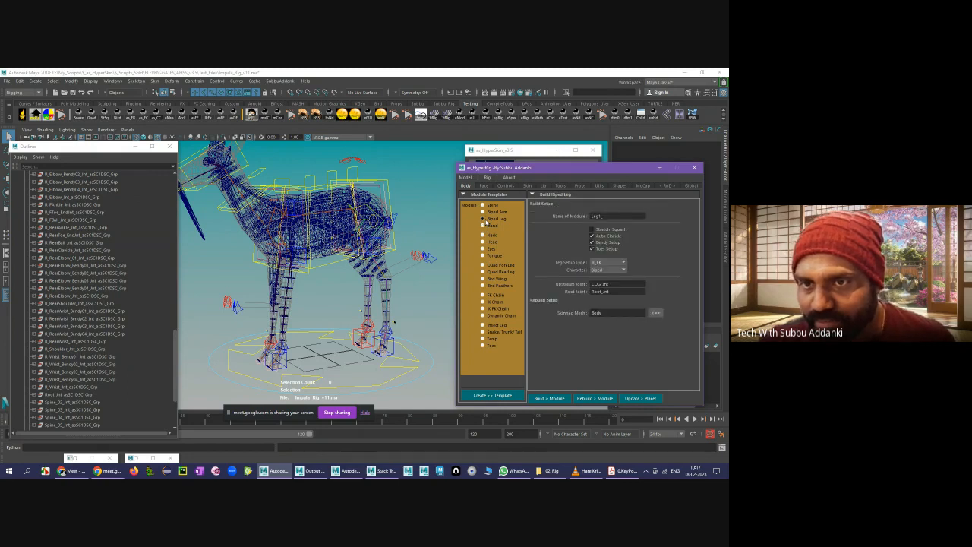
pyautogui.click(482, 345)
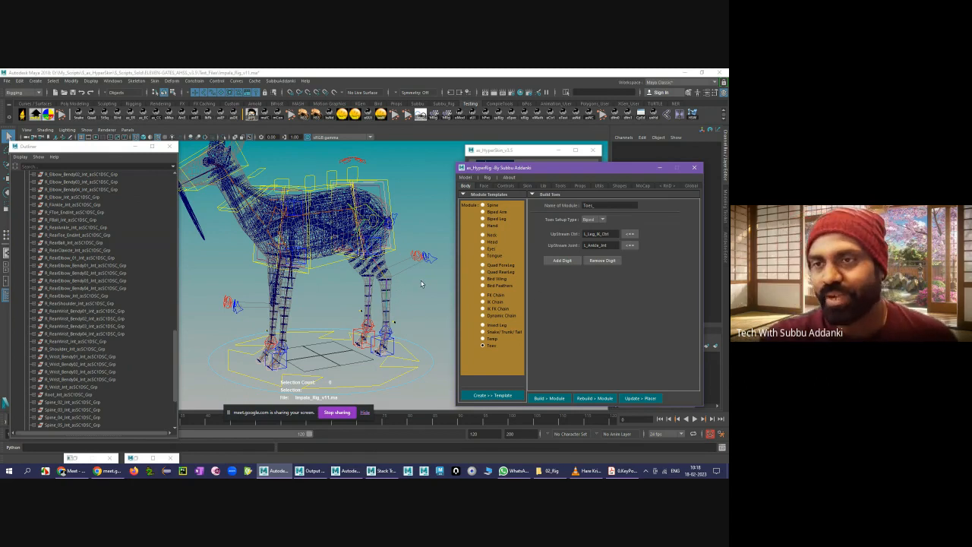
pyautogui.click(658, 167)
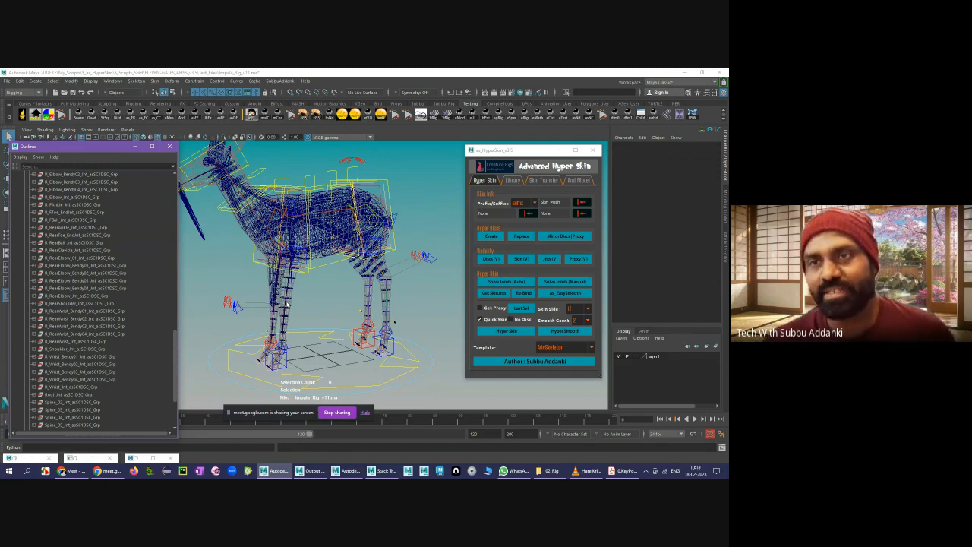
pyautogui.click(311, 308)
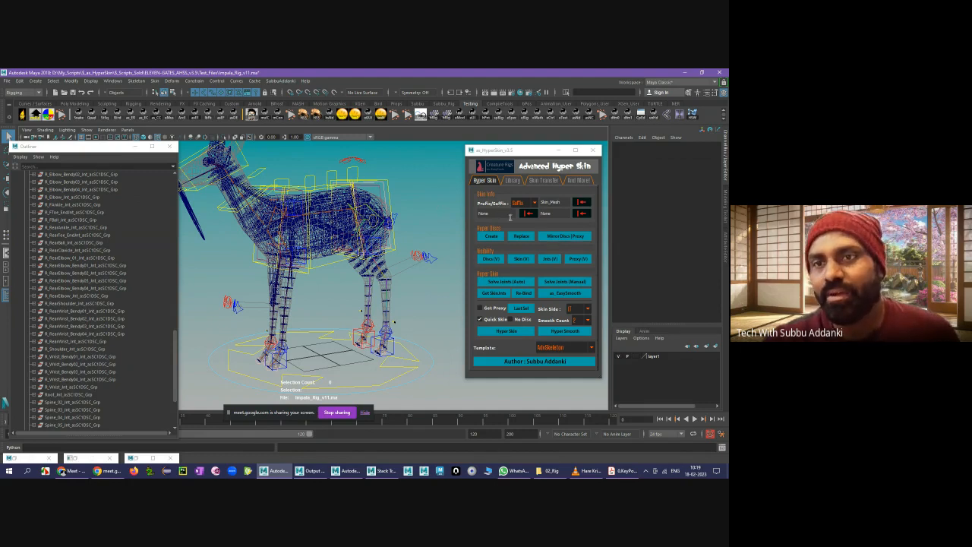
# - Compare the side naming of the EasyRig and AdvSkeleton templates in as_HyperSkin and leave the template set to EasyRig
pyautogui.click(535, 202)
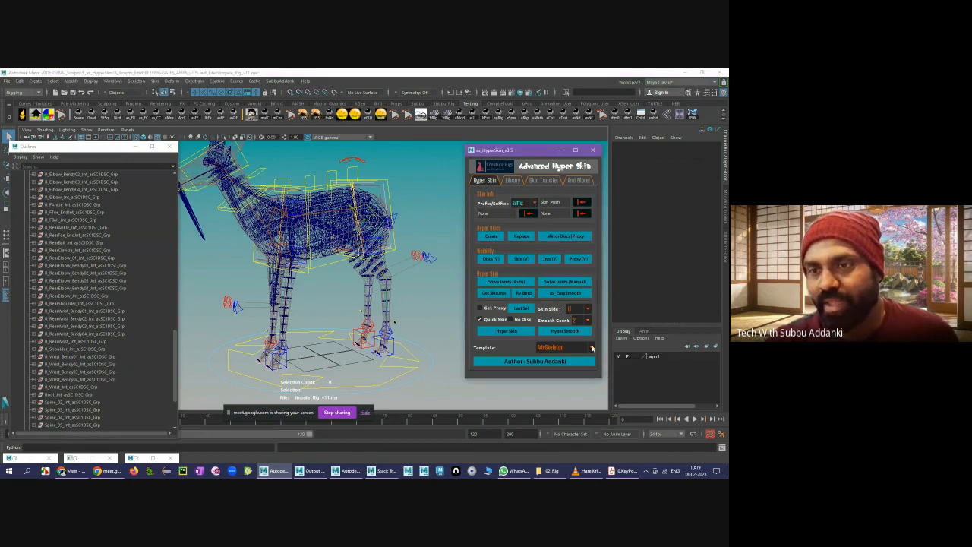
pyautogui.click(558, 347)
pyautogui.click(547, 365)
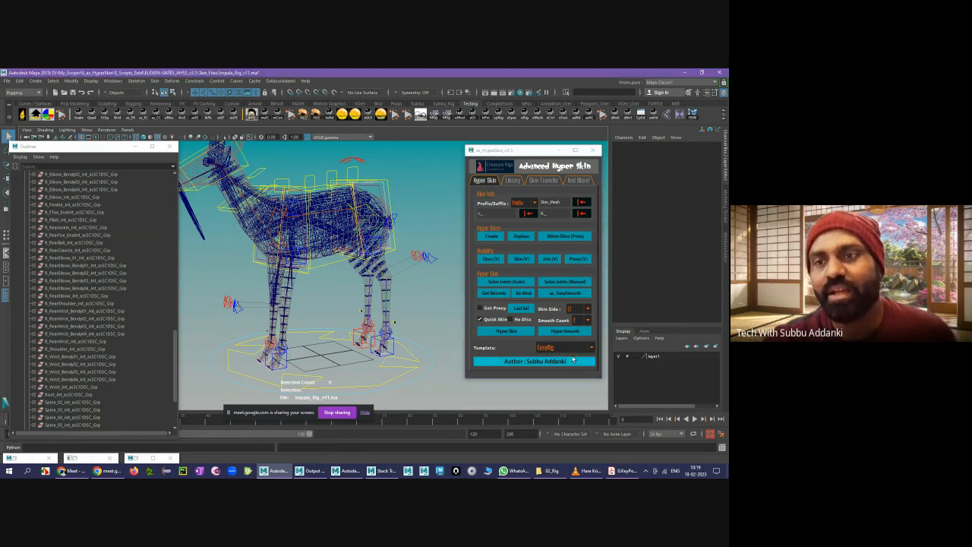
pyautogui.click(554, 348)
pyautogui.click(548, 358)
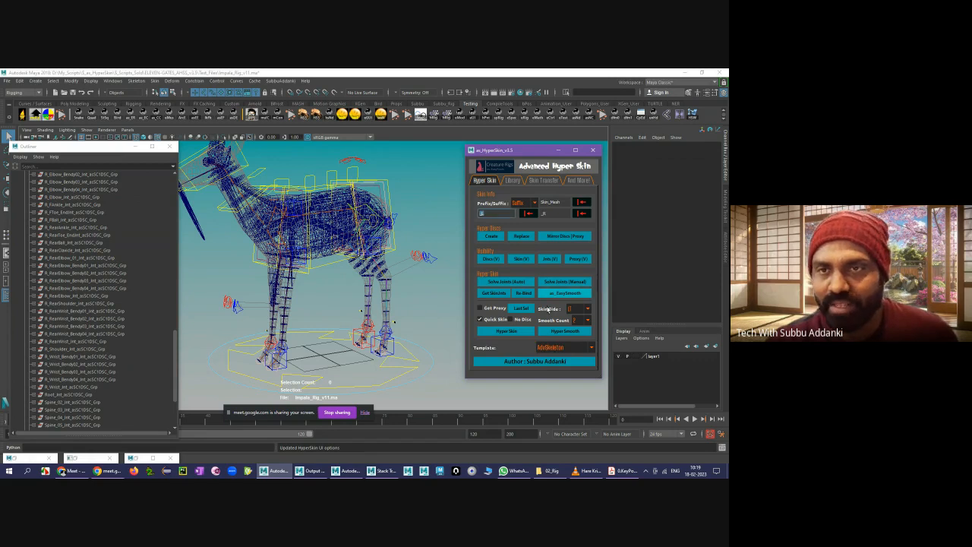
pyautogui.click(558, 348)
pyautogui.click(553, 366)
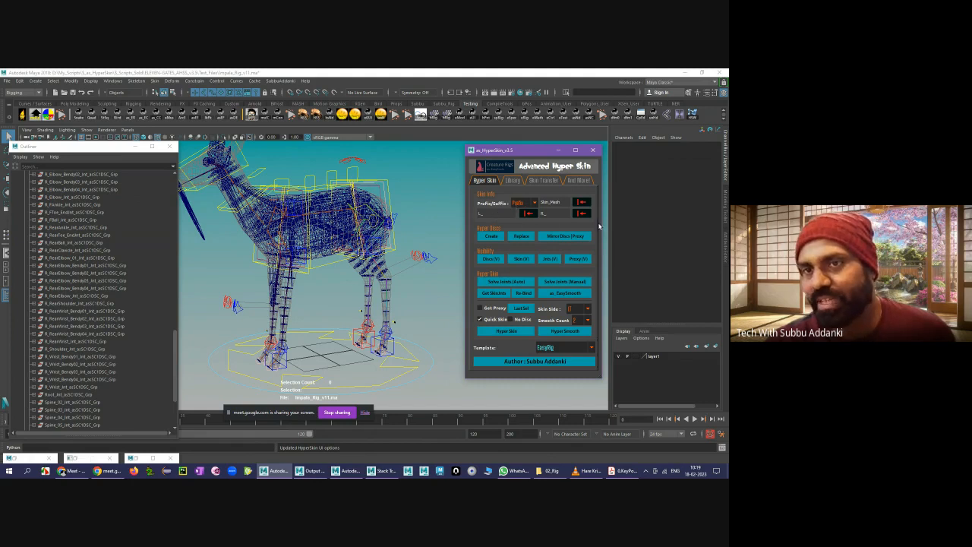
pyautogui.moveTo(551, 214); pyautogui.dragTo(514, 213)
pyautogui.click(402, 323)
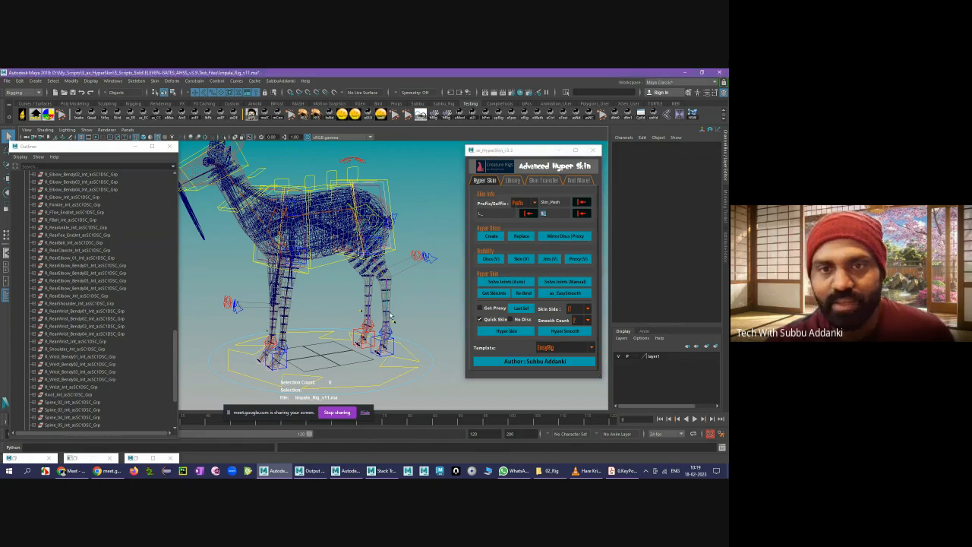
pyautogui.click(389, 303)
pyautogui.click(299, 314)
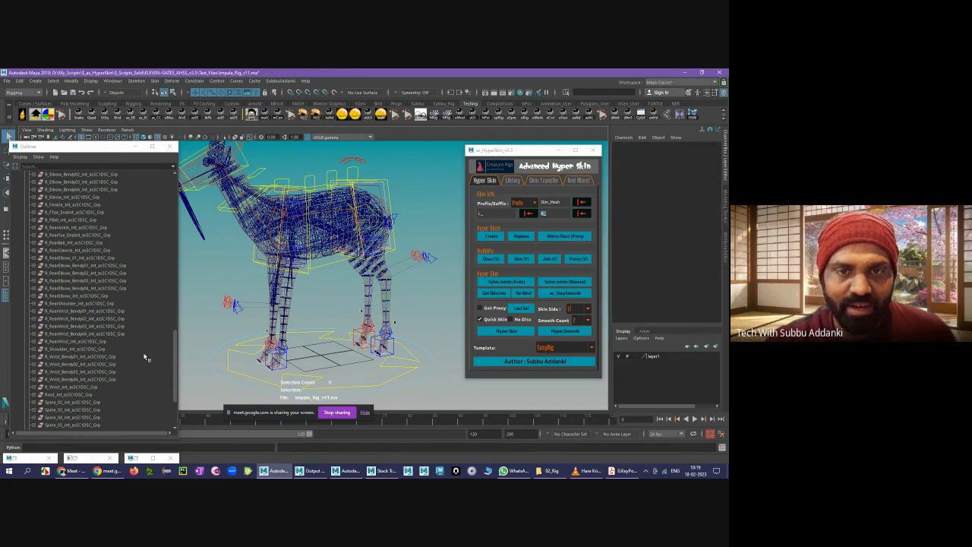
# - Copy the name of the right wrist's disc group from the Outliner and clear the selection
pyautogui.click(34, 387)
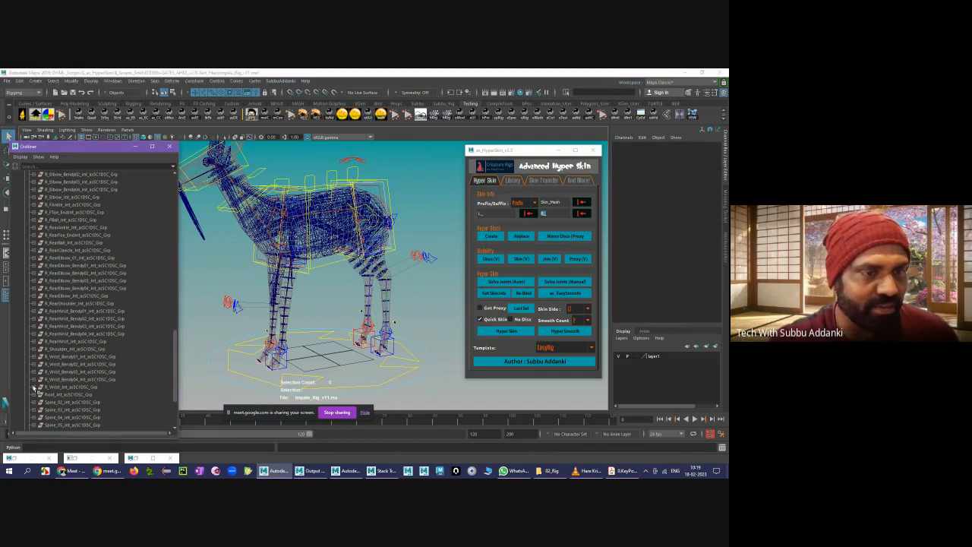
pyautogui.click(34, 386)
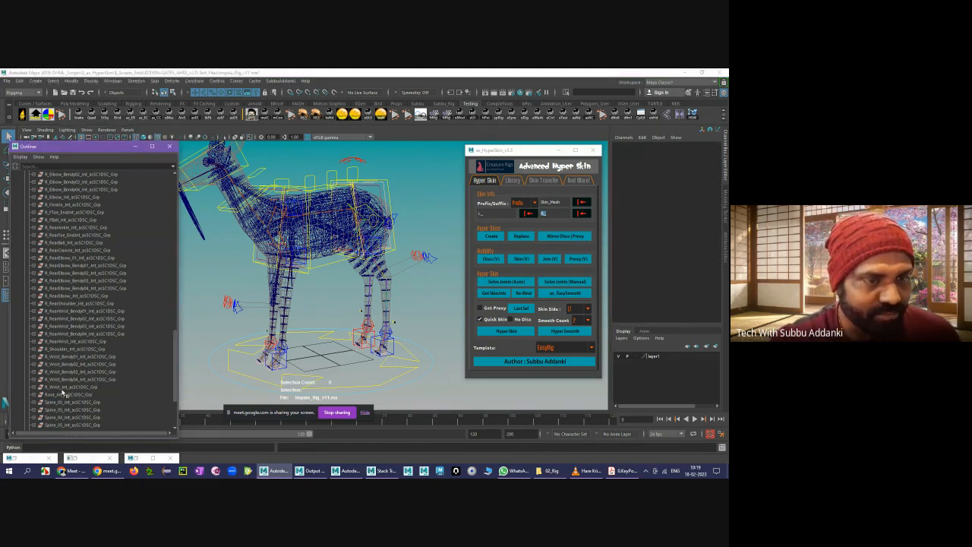
pyautogui.click(76, 387)
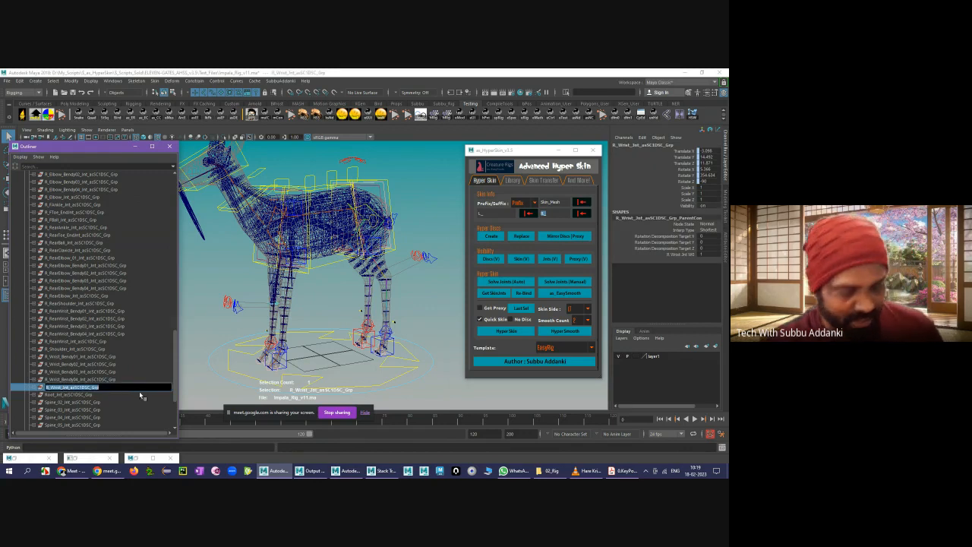
pyautogui.click(222, 286)
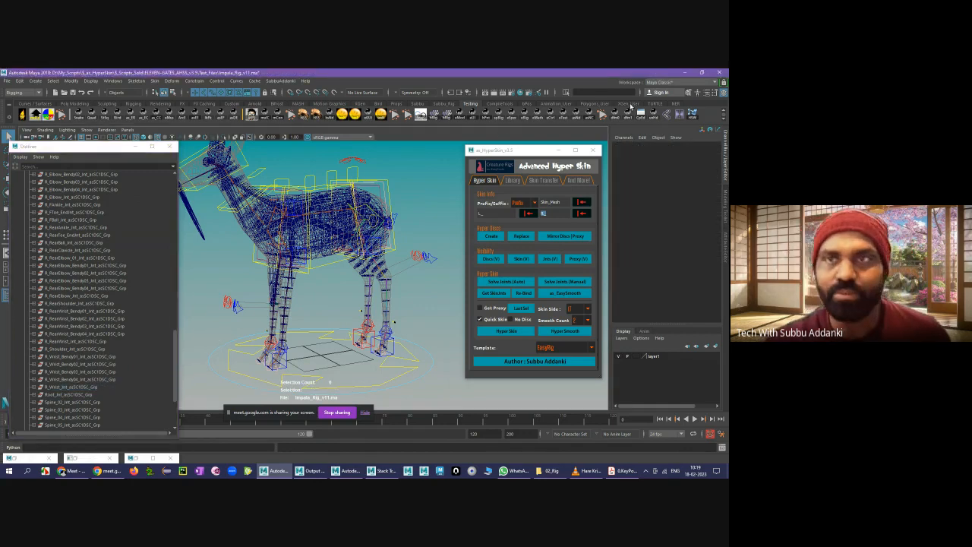
# - Select by name every object matching R*DSC_Grp, using the copied wrist group name shortened to that pattern
pyautogui.click(587, 89)
pyautogui.write('R_Wrist_Int_asSC1DSC_Grp')
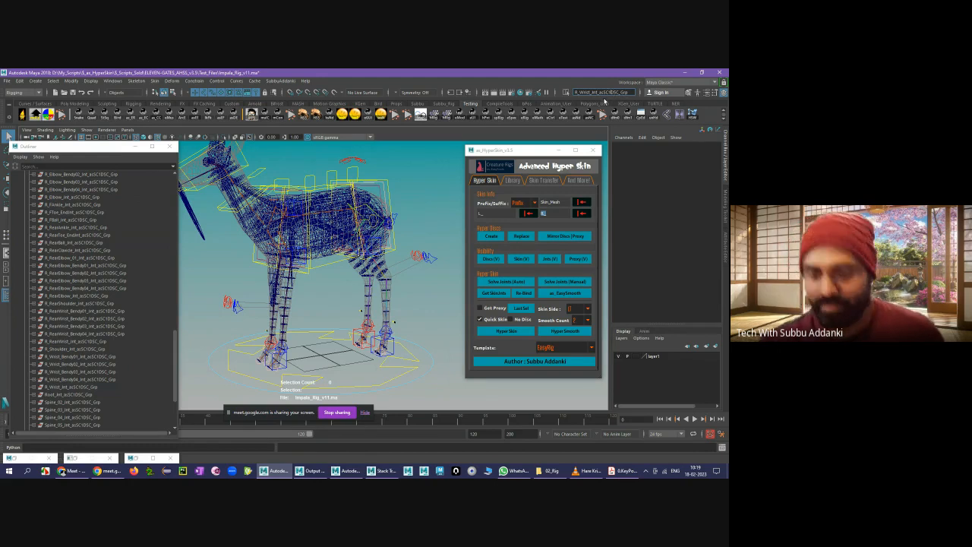
pyautogui.press('BackSpace')
pyautogui.press('BackSpace')
pyautogui.press('BackSpace')
pyautogui.press('BackSpace')
pyautogui.press('BackSpace')
pyautogui.press('BackSpace')
pyautogui.press('BackSpace')
pyautogui.press('BackSpace')
pyautogui.press('BackSpace')
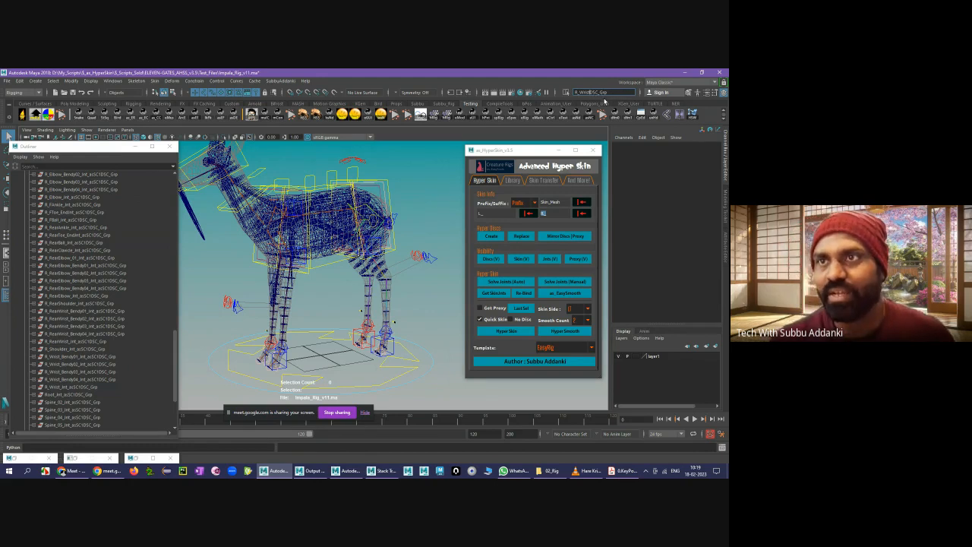
pyautogui.press('BackSpace')
pyautogui.press('BackSpace')
pyautogui.press('BackSpace')
pyautogui.press('BackSpace')
pyautogui.press('BackSpace')
pyautogui.press('BackSpace')
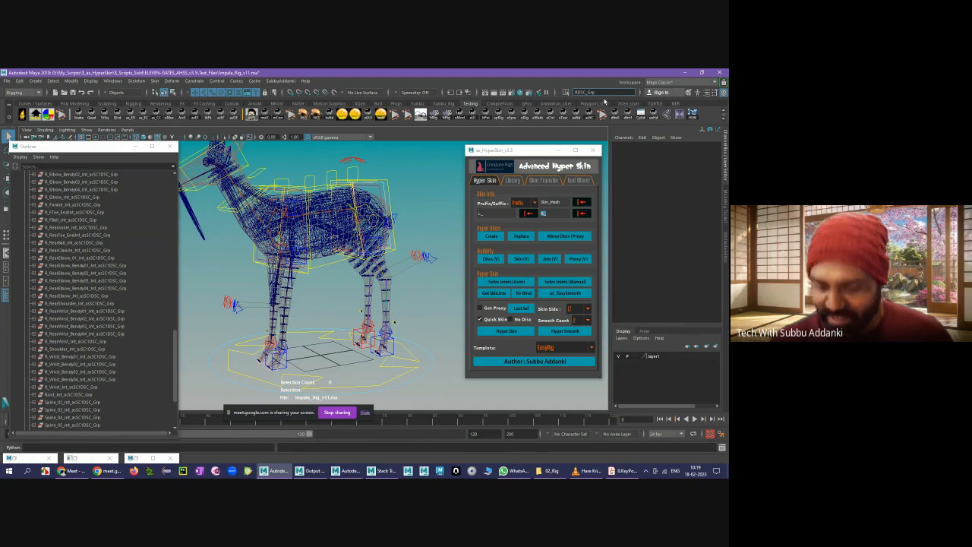
pyautogui.write('*')
pyautogui.press('Return')
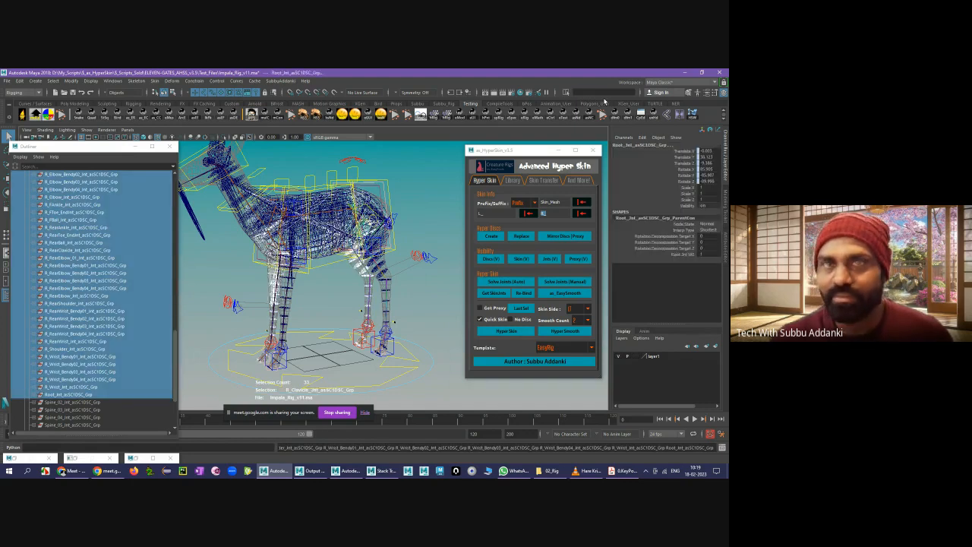
# - Review the selected right-side disc groups in the Outliner, including the root group at the end of the list, and clear the selection
pyautogui.scroll(15, 46, 259)
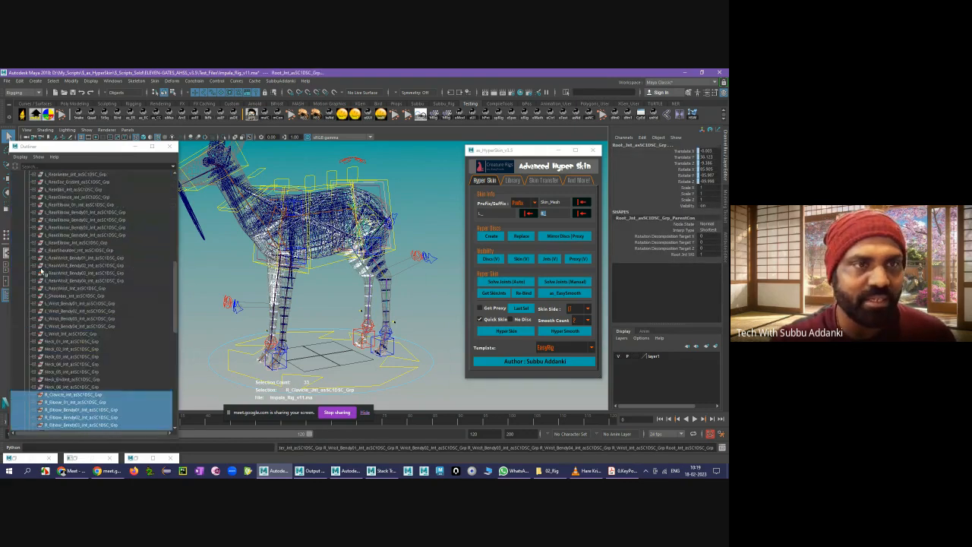
pyautogui.scroll(-15, 41, 272)
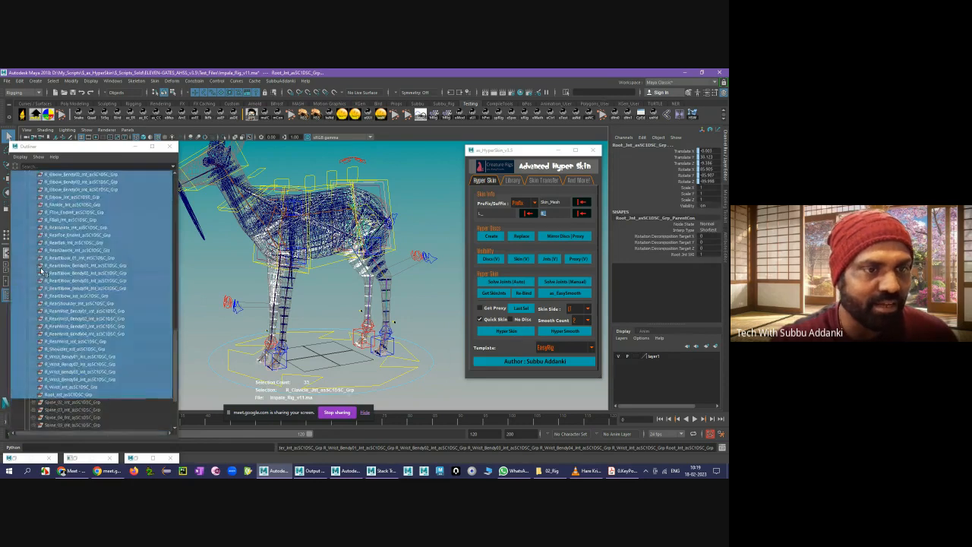
pyautogui.scroll(-6, 44, 281)
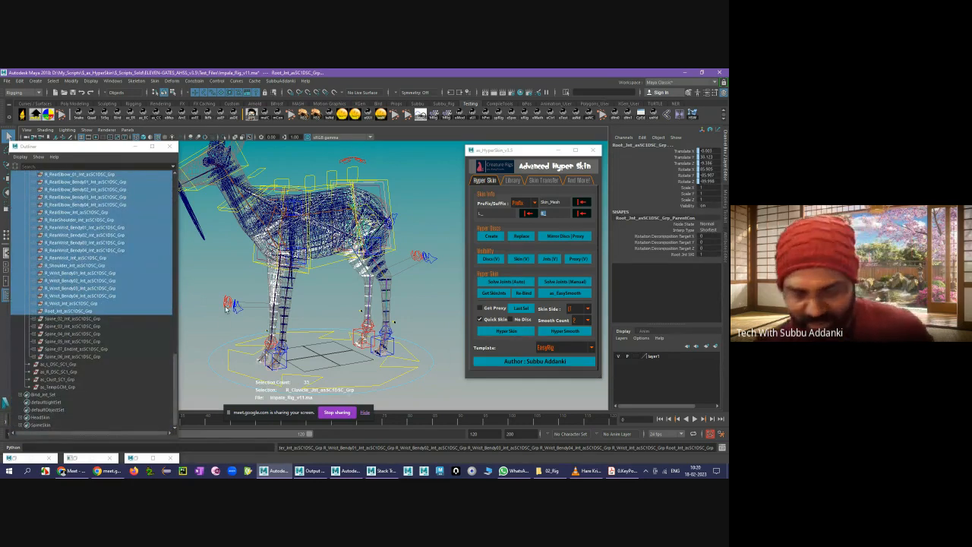
pyautogui.click(345, 313)
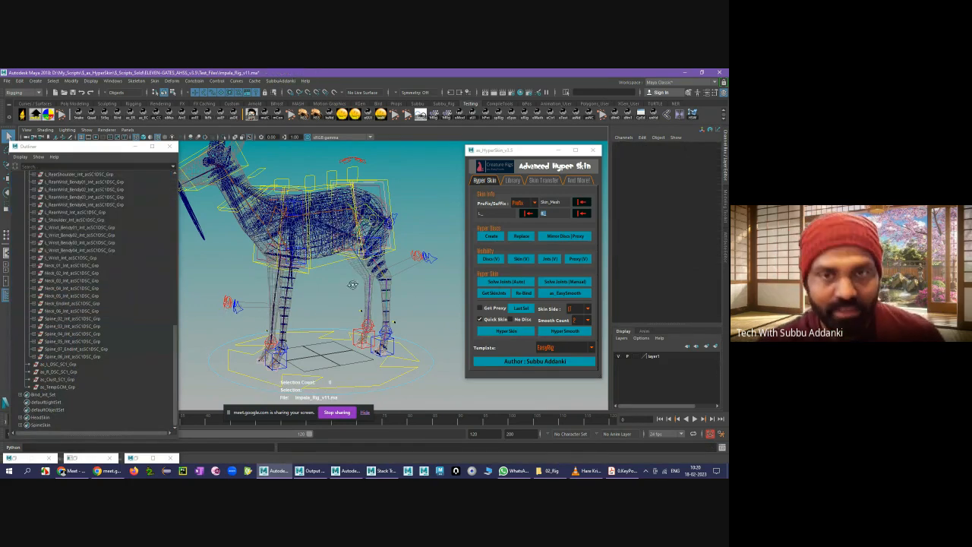
# - Move the as_HyperSkin window aside and select the four discs L_RearWrist_Bendy01 to Bendy04 on the impala's lower rear leg
pyautogui.moveTo(351, 285)
pyautogui.keyDown('alt'); pyautogui.mouseDown()
pyautogui.moveTo(338, 281)
pyautogui.moveTo(345, 271)
pyautogui.moveTo(345, 298)
pyautogui.mouseUp(); pyautogui.keyUp('alt')
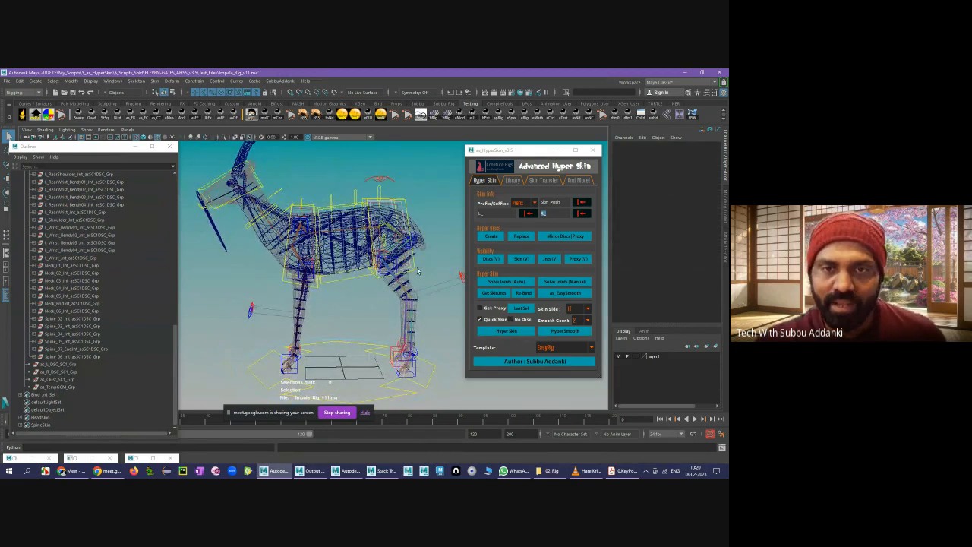
pyautogui.moveTo(345, 229)
pyautogui.keyDown('alt'); pyautogui.mouseDown()
pyautogui.moveTo(358, 257)
pyautogui.moveTo(347, 237)
pyautogui.mouseUp(); pyautogui.keyUp('alt')
pyautogui.scroll(2, 346, 235)
pyautogui.moveTo(500, 154); pyautogui.dragTo(533, 139)
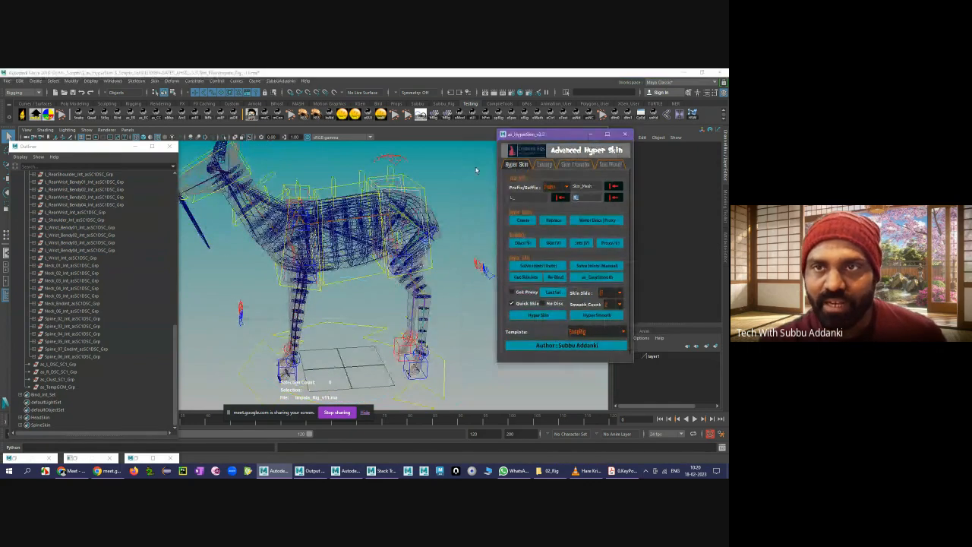
pyautogui.scroll(3, 334, 311)
pyautogui.keyDown('alt'); pyautogui.moveTo(328, 302); pyautogui.dragTo(315, 278); pyautogui.keyUp('alt')
pyautogui.keyDown('alt'); pyautogui.moveTo(315, 278); pyautogui.dragTo(358, 291, button='middle'); pyautogui.keyUp('alt')
pyautogui.keyDown('alt'); pyautogui.moveTo(437, 332); pyautogui.dragTo(408, 300, button='middle'); pyautogui.keyUp('alt')
pyautogui.scroll(3, 445, 314)
pyautogui.keyDown('alt'); pyautogui.moveTo(385, 247); pyautogui.dragTo(413, 302); pyautogui.keyUp('alt')
pyautogui.click(431, 230)
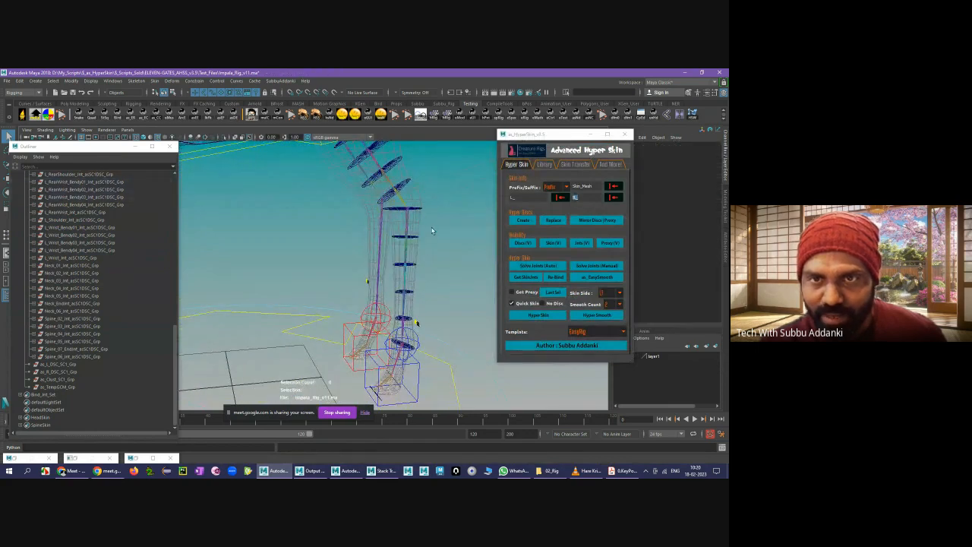
pyautogui.moveTo(431, 229); pyautogui.dragTo(410, 302)
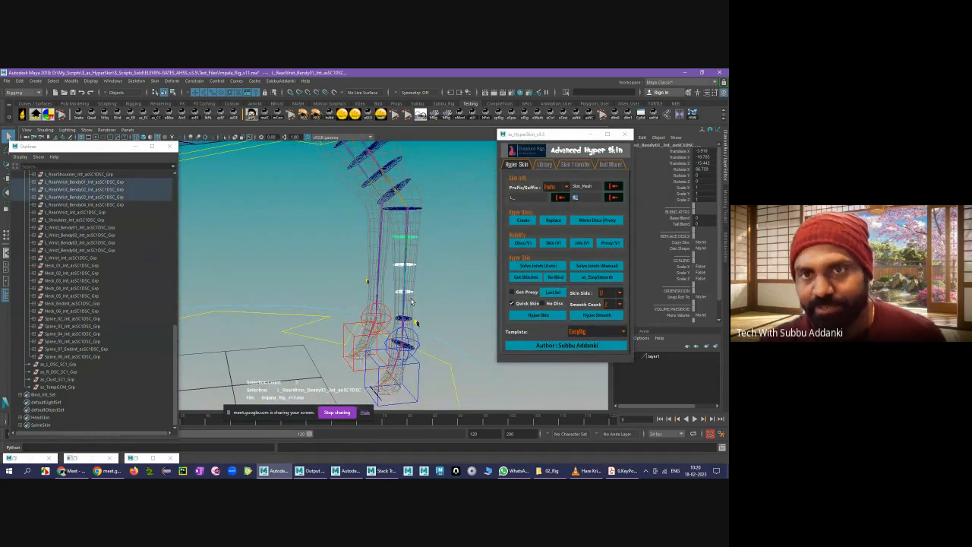
pyautogui.keyDown('shift'); pyautogui.click(412, 322); pyautogui.keyUp('shift')
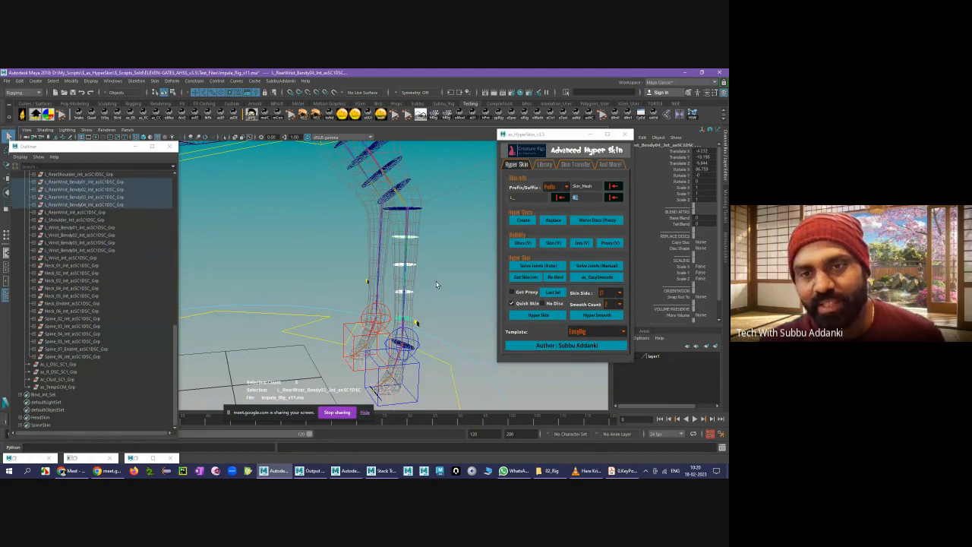
# - Try Snap Rot To with the combined child and parent option on the four selected discs, reset it to None and deselect them
pyautogui.keyDown('alt'); pyautogui.moveTo(426, 251); pyautogui.dragTo(359, 195); pyautogui.keyUp('alt')
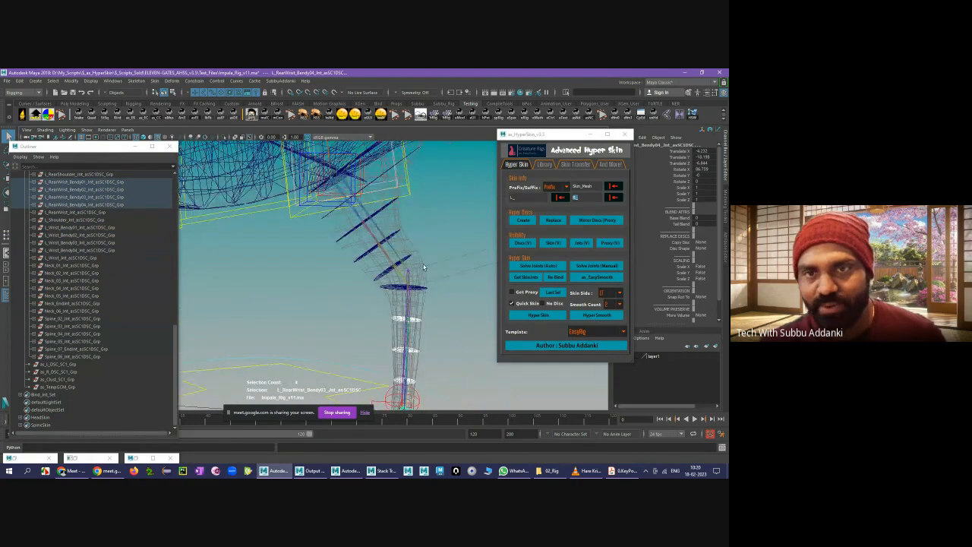
pyautogui.keyDown('alt'); pyautogui.moveTo(416, 261); pyautogui.dragTo(374, 275); pyautogui.keyUp('alt')
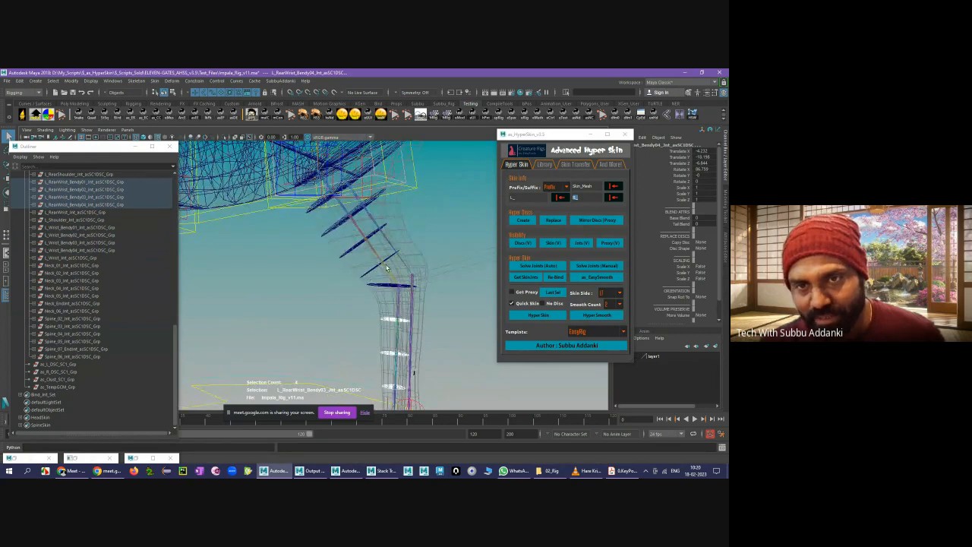
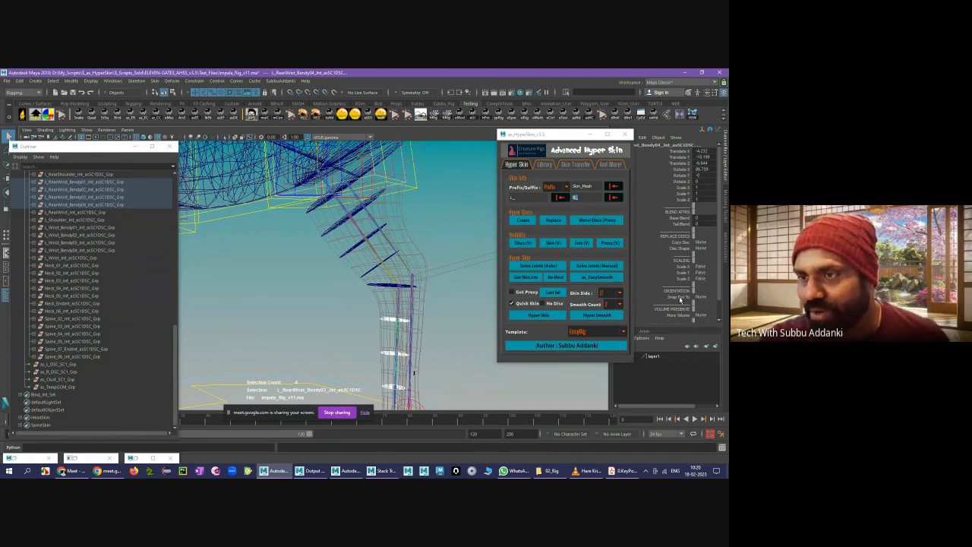
pyautogui.click(703, 297)
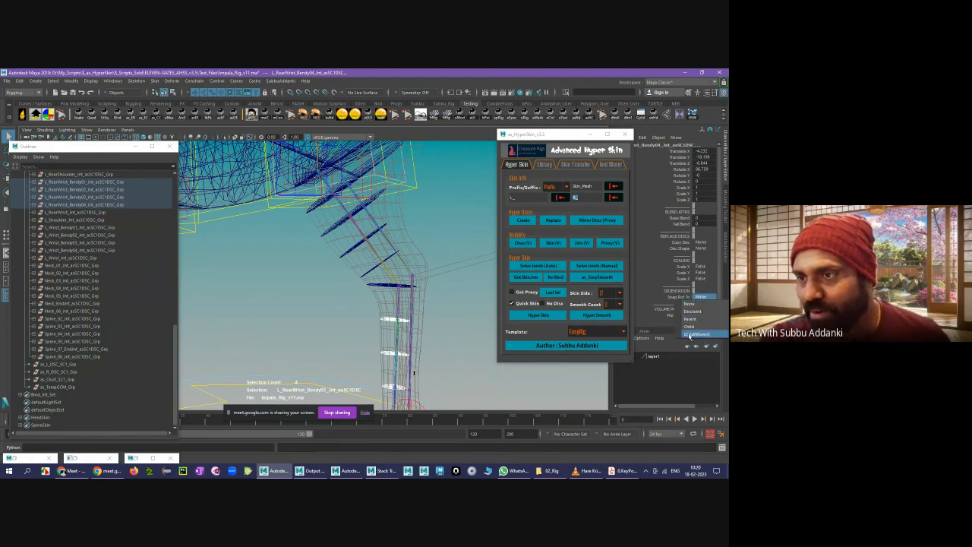
pyautogui.click(697, 334)
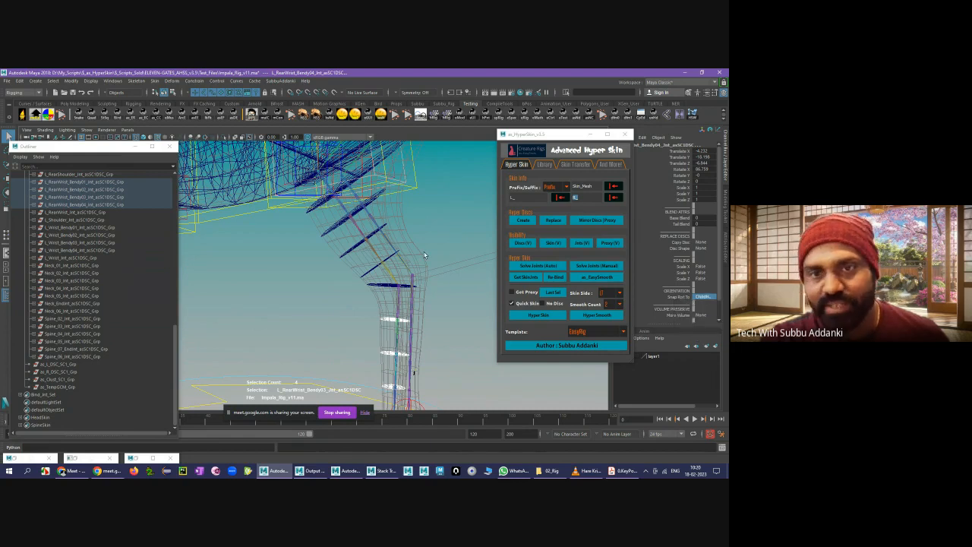
pyautogui.click(703, 297)
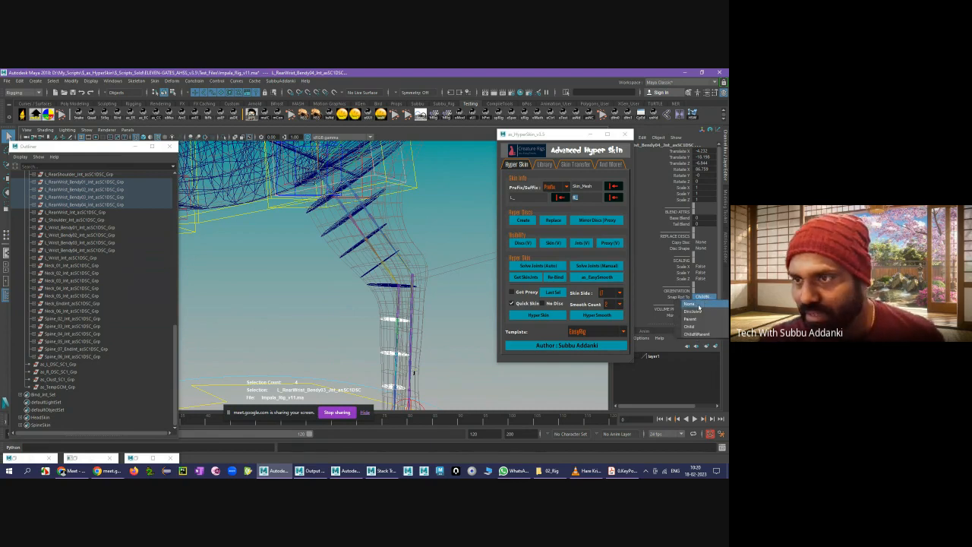
pyautogui.click(697, 302)
pyautogui.click(427, 243)
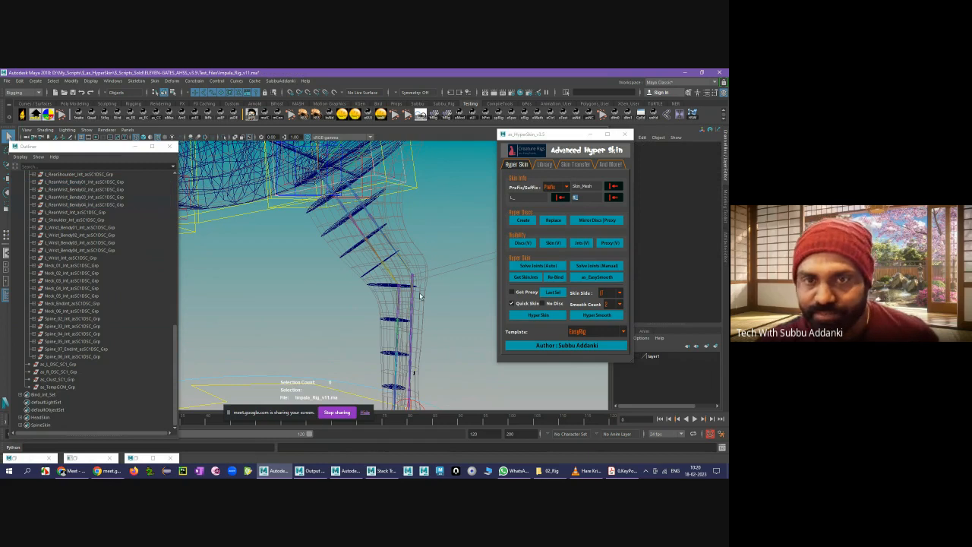
# - Rotate the L_RearWrist disc at the rear leg joint so it tilts toward the angle of the upper leg discs, then deselect it
pyautogui.keyDown('alt'); pyautogui.moveTo(419, 296); pyautogui.dragTo(317, 263); pyautogui.keyUp('alt')
pyautogui.click(412, 254)
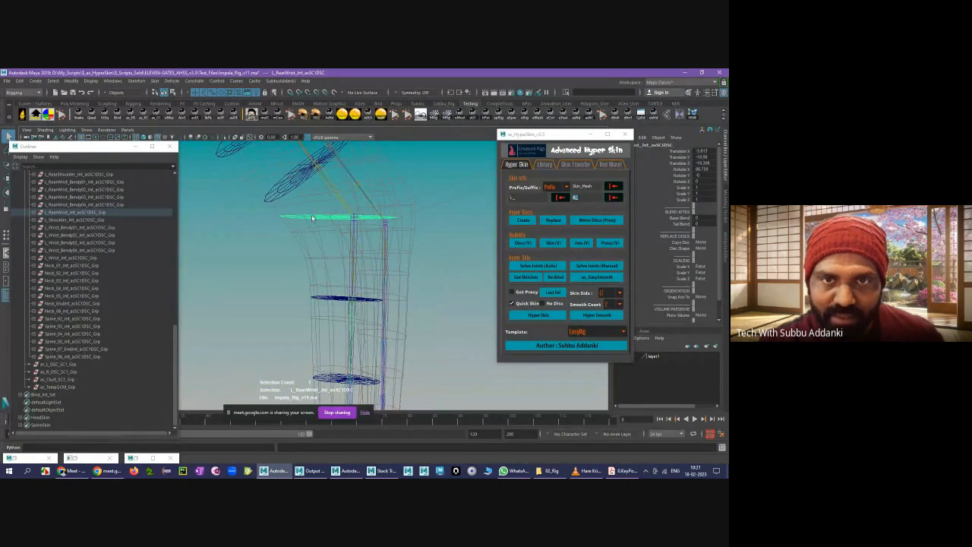
pyautogui.keyDown('alt'); pyautogui.moveTo(372, 231); pyautogui.dragTo(353, 249); pyautogui.keyUp('alt')
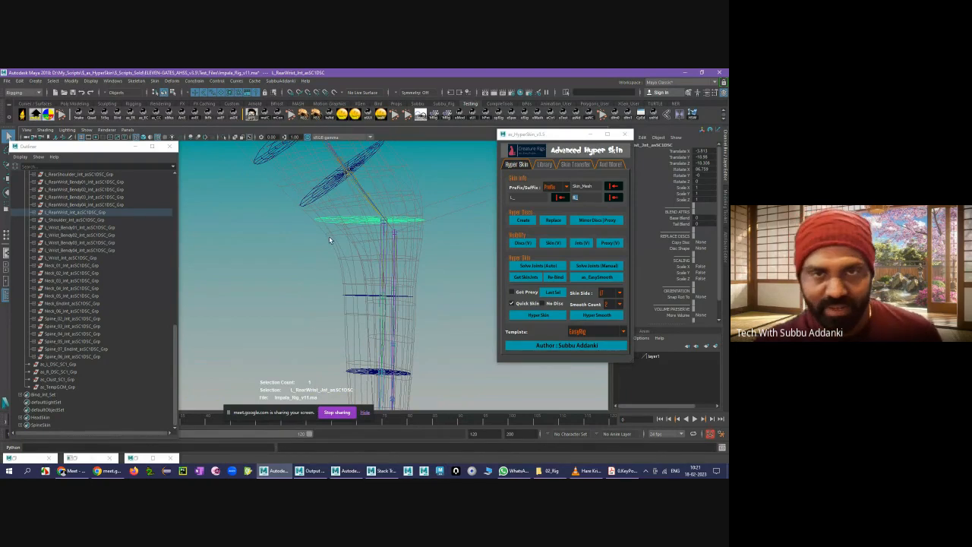
pyautogui.press('w')
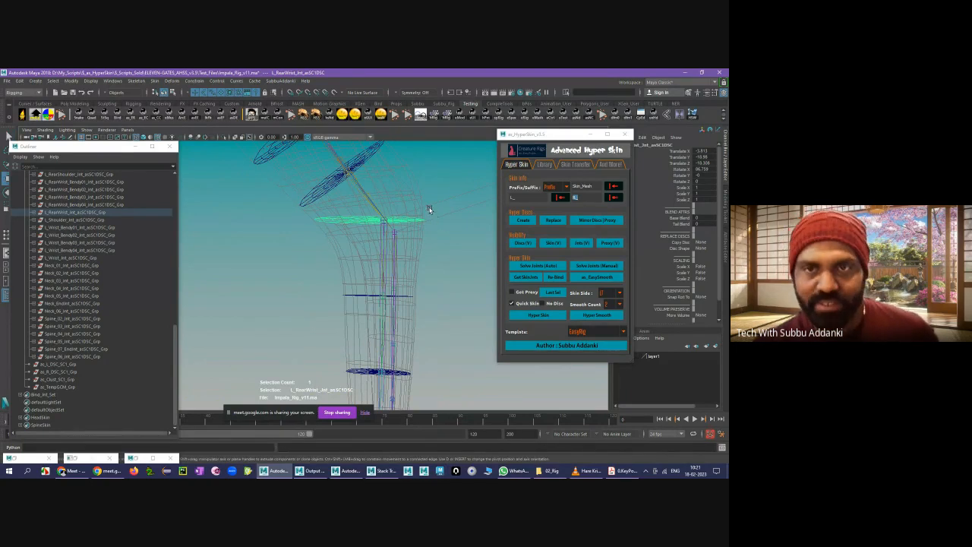
pyautogui.scroll(-6, 419, 206)
pyautogui.press('e')
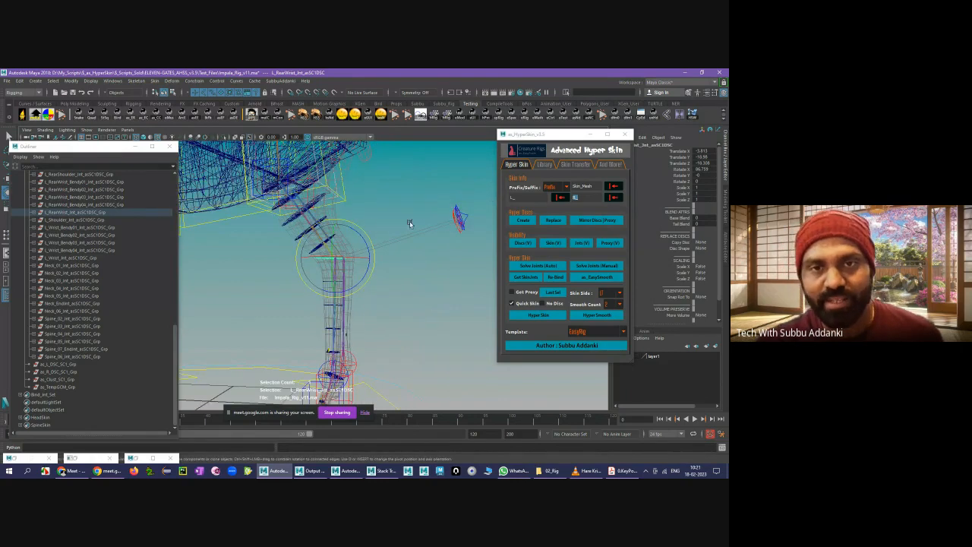
pyautogui.scroll(6, 401, 244)
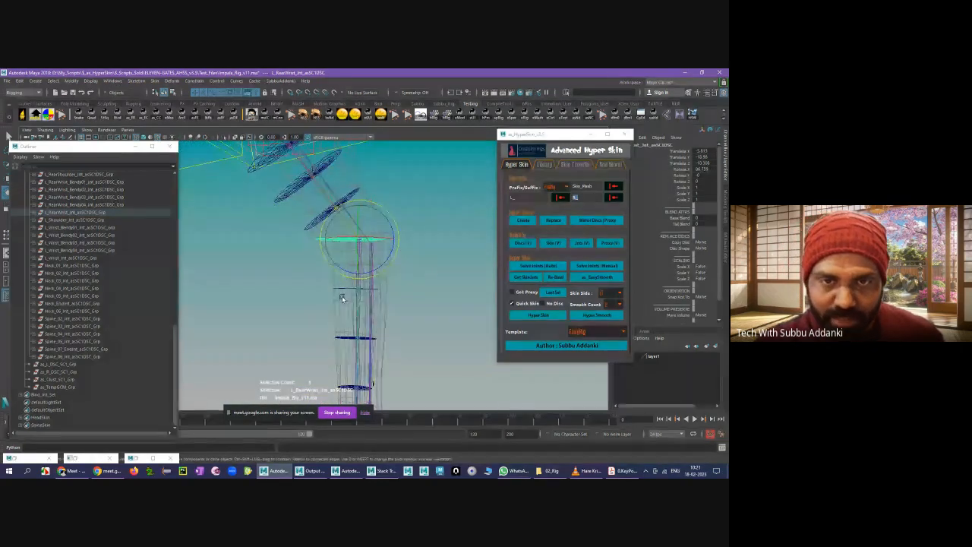
pyautogui.keyDown('alt'); pyautogui.moveTo(361, 300); pyautogui.dragTo(364, 236, button='middle'); pyautogui.keyUp('alt')
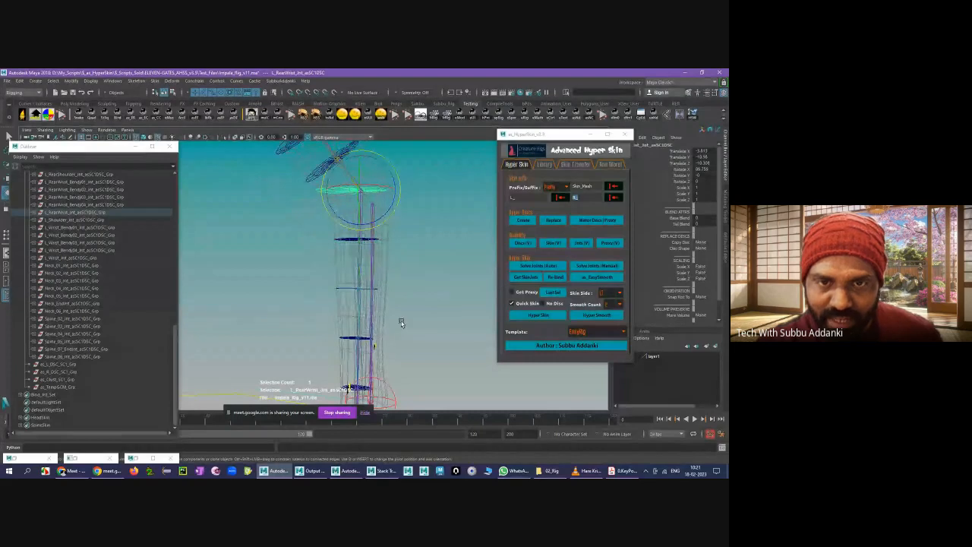
pyautogui.moveTo(395, 183); pyautogui.dragTo(393, 178)
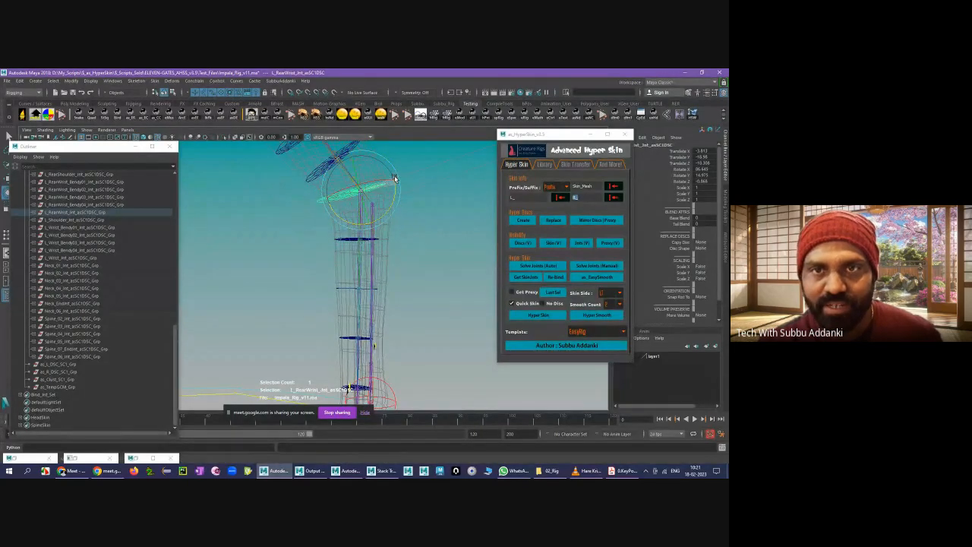
pyautogui.click(445, 219)
pyautogui.keyDown('alt'); pyautogui.moveTo(445, 219); pyautogui.dragTo(416, 212); pyautogui.keyUp('alt')
# - Move the Outliner off the toolbox, check the Rotate tool's settings and close them
pyautogui.moveTo(38, 145); pyautogui.dragTo(49, 144)
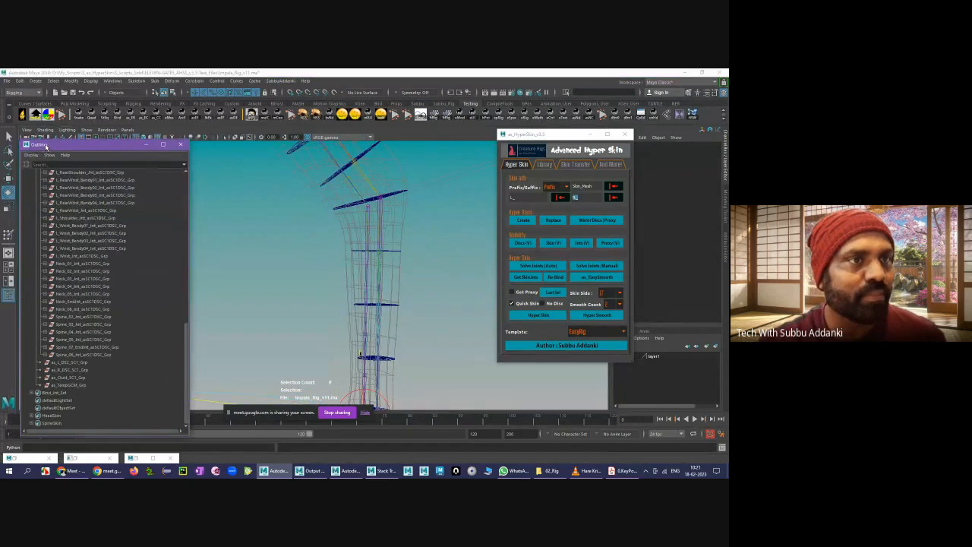
pyautogui.doubleClick(9, 193)
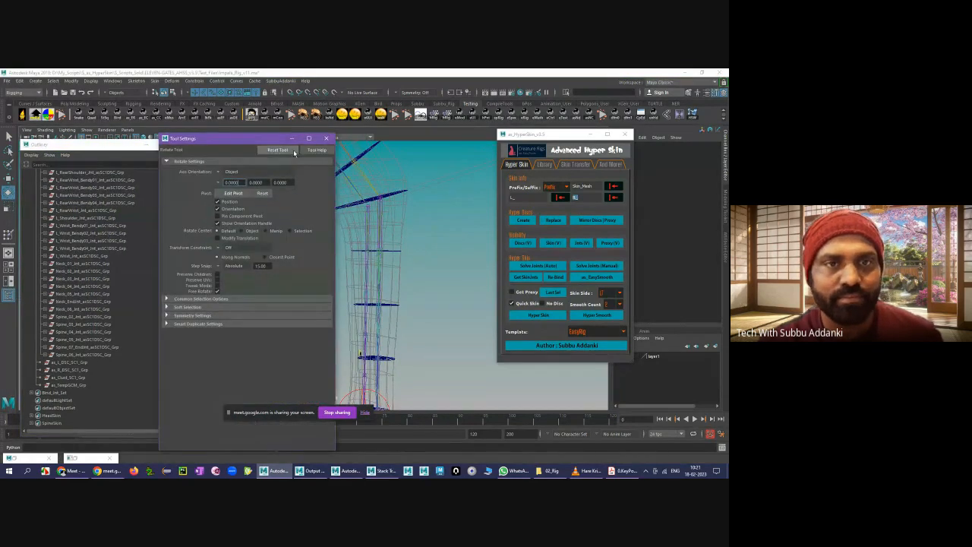
pyautogui.click(326, 137)
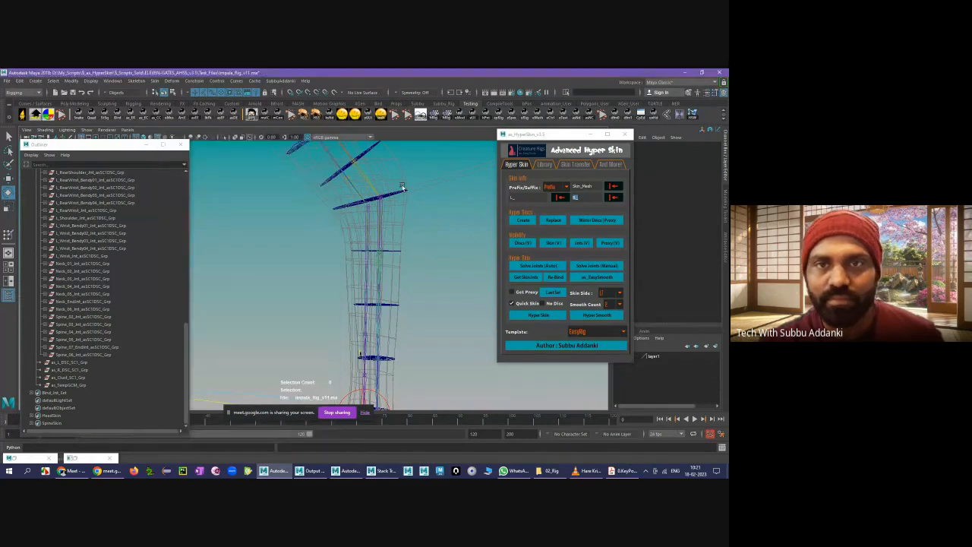
# - Tilt the L_RearWrist disc further, then shift it slightly and scale it down uniformly to fit the leg mesh
pyautogui.click(419, 211)
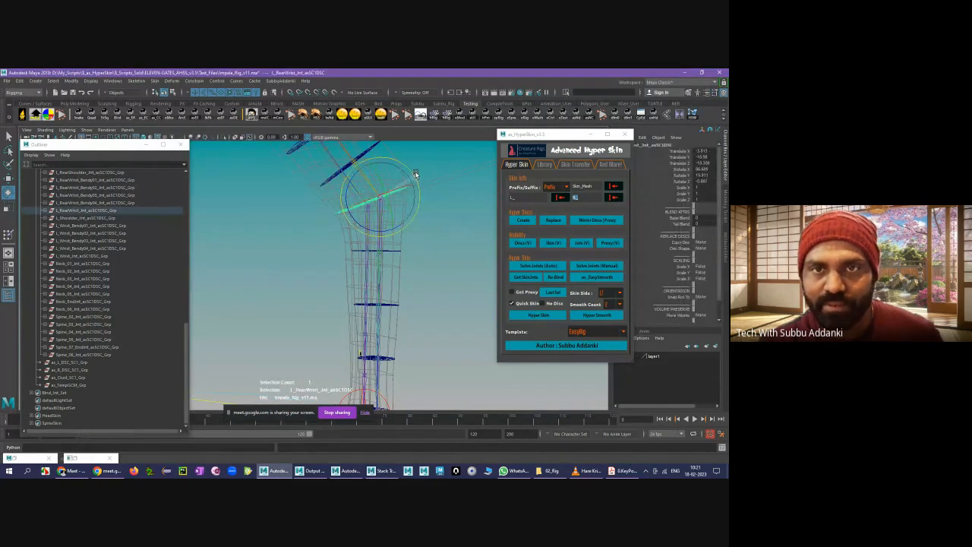
pyautogui.moveTo(451, 265); pyautogui.dragTo(304, 249, button='middle')
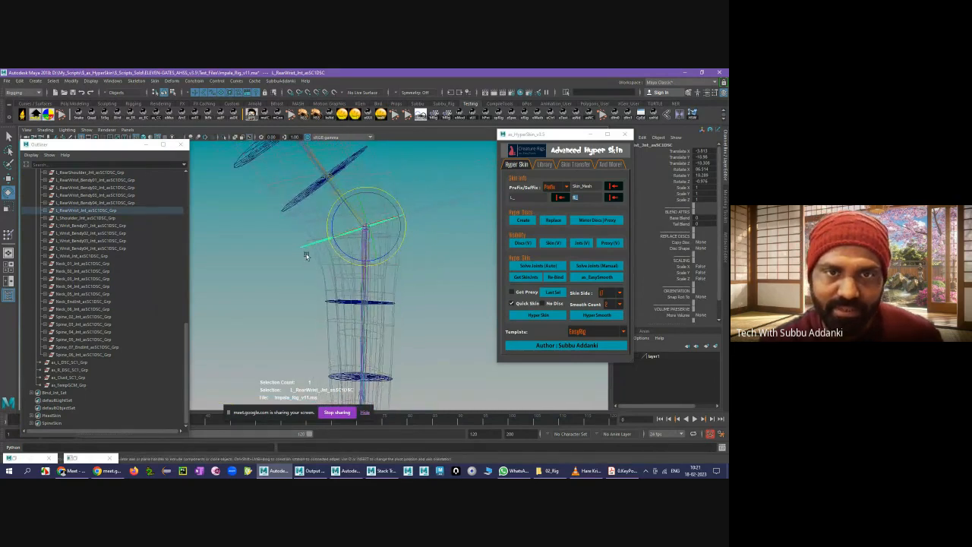
pyautogui.press('w')
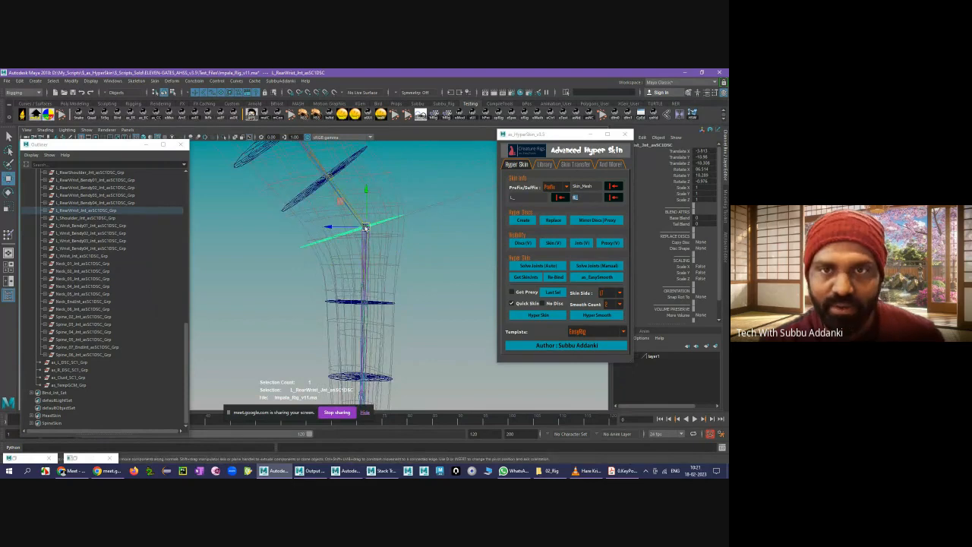
pyautogui.moveTo(362, 229); pyautogui.dragTo(368, 229, button='middle')
pyautogui.press('r')
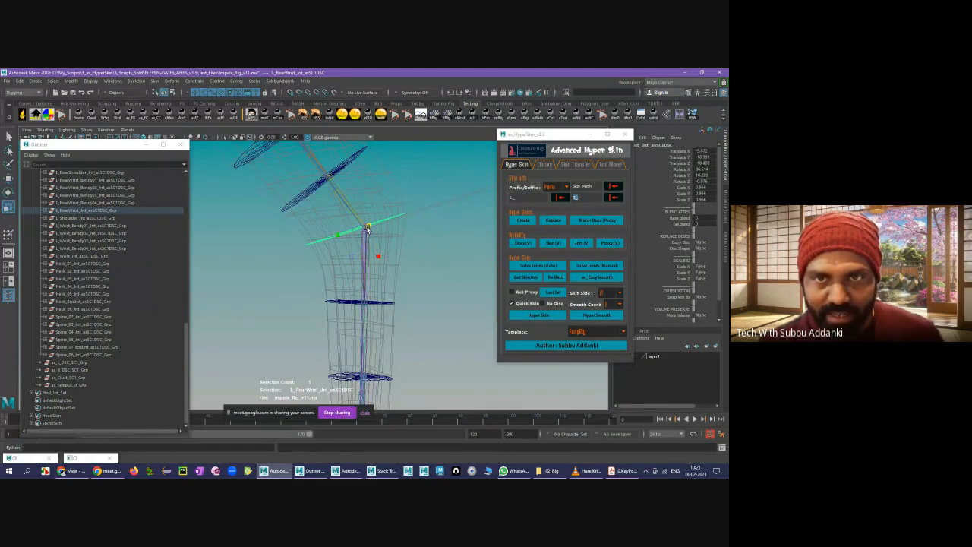
pyautogui.click(399, 278)
pyautogui.keyDown('alt'); pyautogui.moveTo(398, 279); pyautogui.dragTo(406, 271, button='middle'); pyautogui.keyUp('alt')
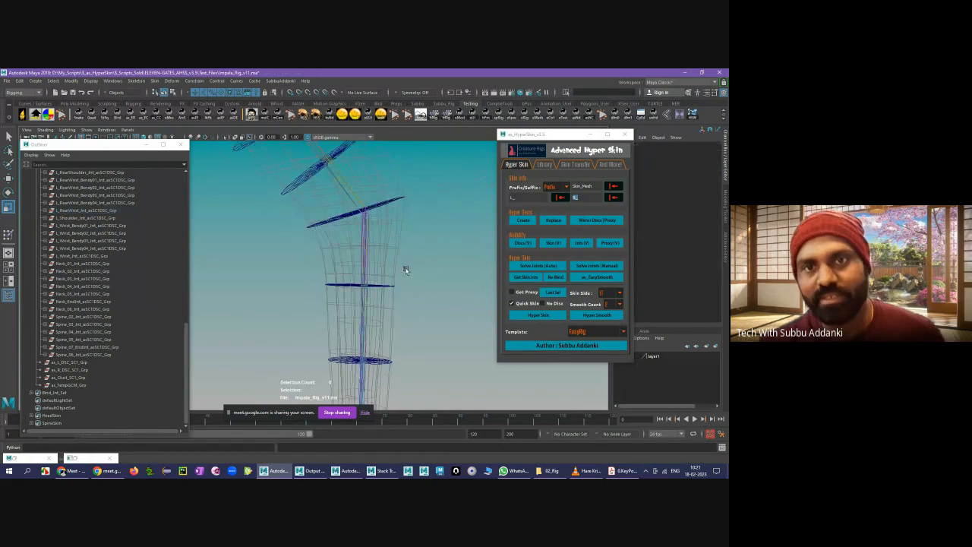
# - Set Snap Rot To on the L_RearElbow_Bendy04 disc above the rear leg joint to the combined child and parent option
pyautogui.keyDown('alt'); pyautogui.moveTo(412, 232); pyautogui.dragTo(352, 206); pyautogui.keyUp('alt')
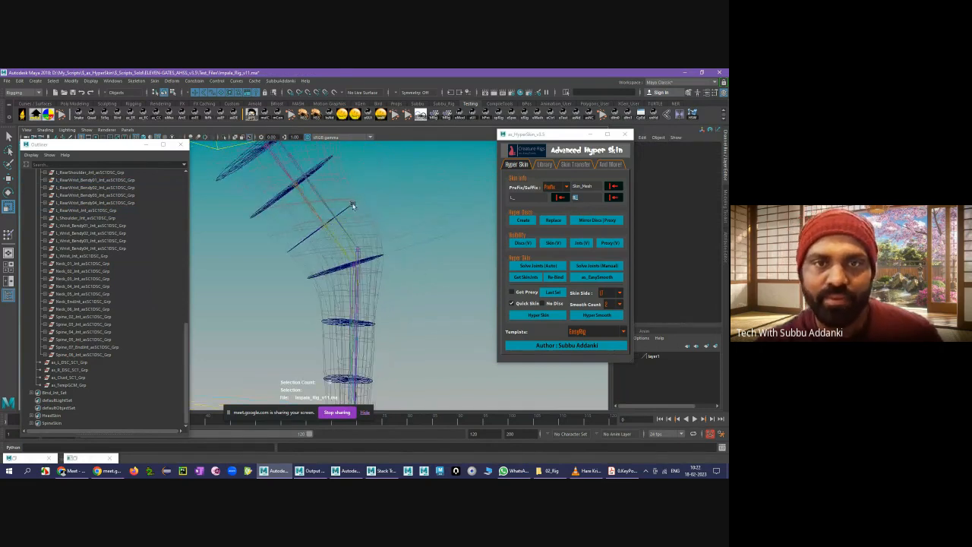
pyautogui.click(326, 223)
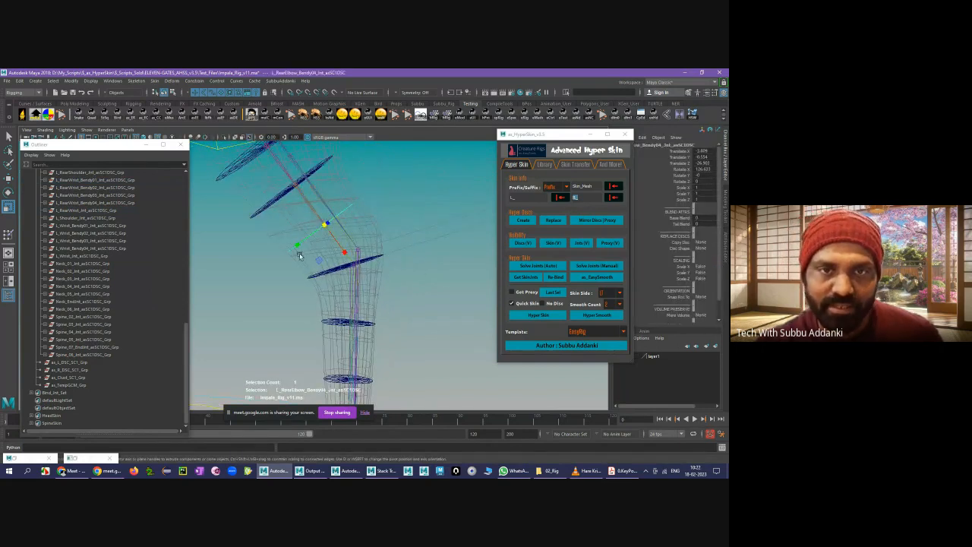
pyautogui.click(703, 296)
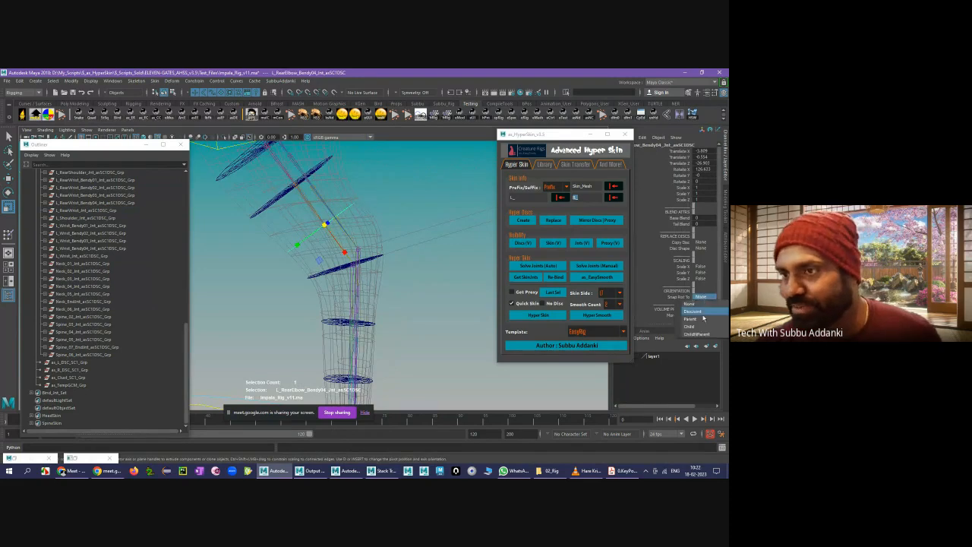
pyautogui.click(697, 335)
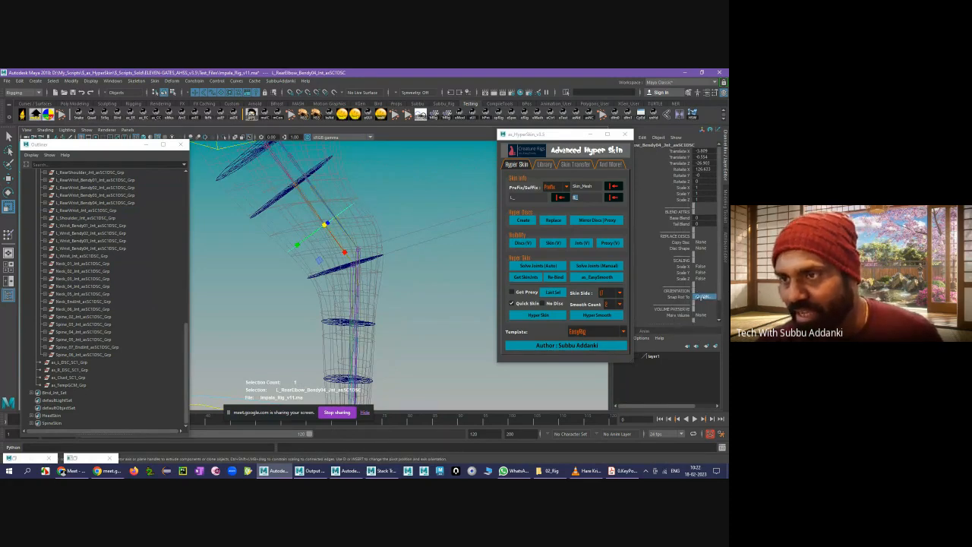
# - Try rotating the L_RearElbow_Bendy04 disc by hand to change its snapped orientation, then undo the rotation and deselect
pyautogui.click(328, 211)
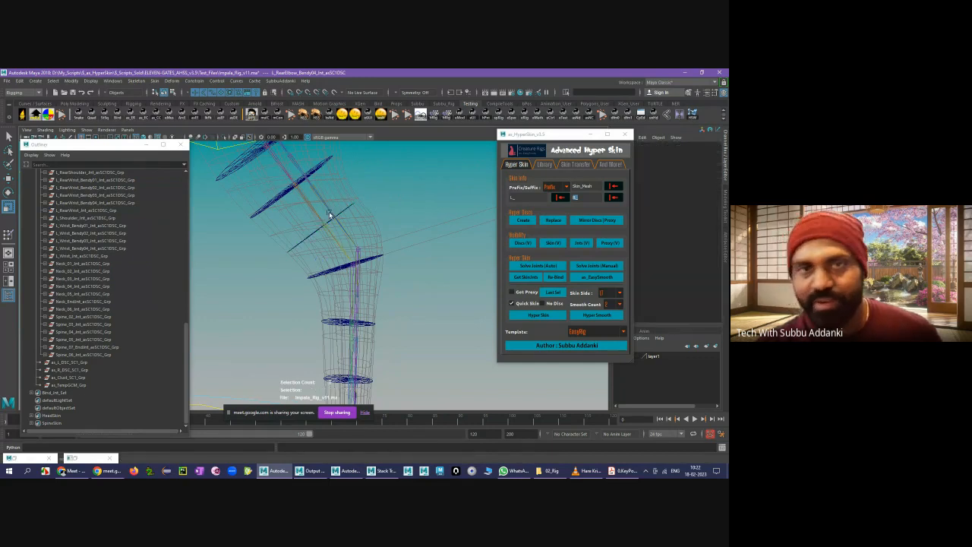
pyautogui.click(327, 218)
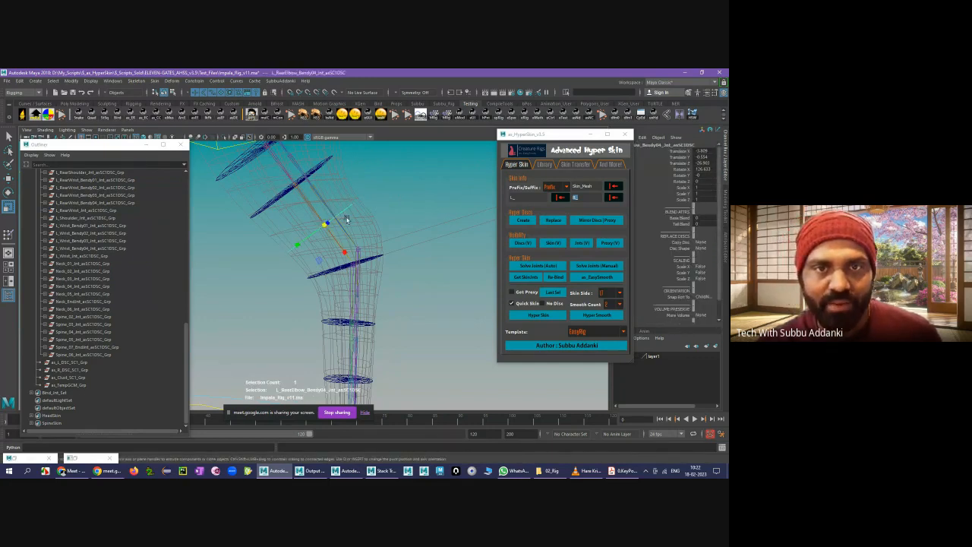
pyautogui.press('e')
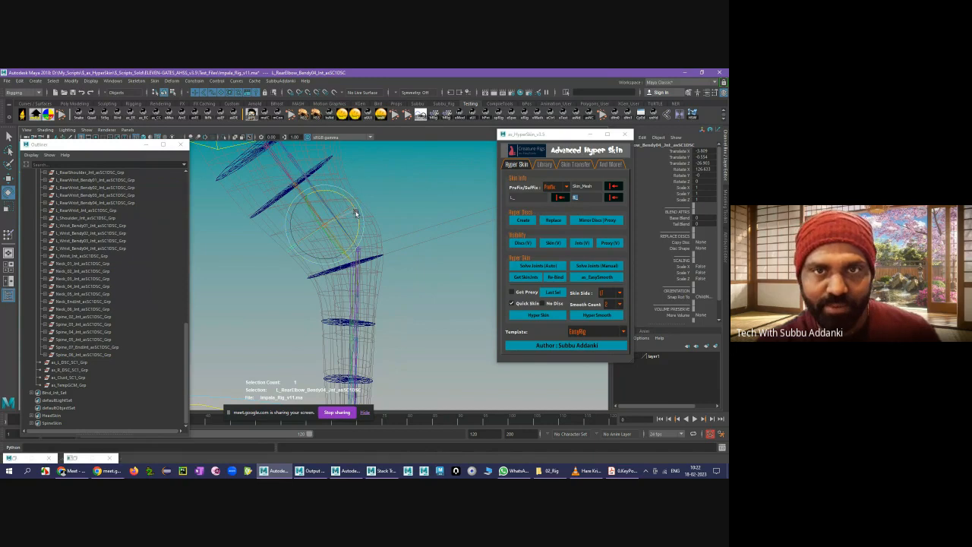
pyautogui.moveTo(355, 213); pyautogui.dragTo(354, 214)
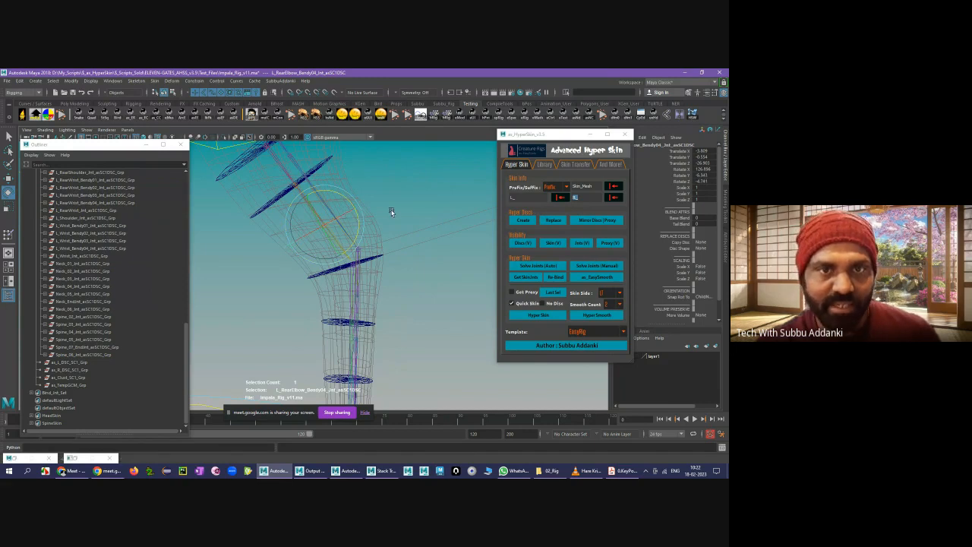
pyautogui.click(391, 211)
pyautogui.click(370, 259)
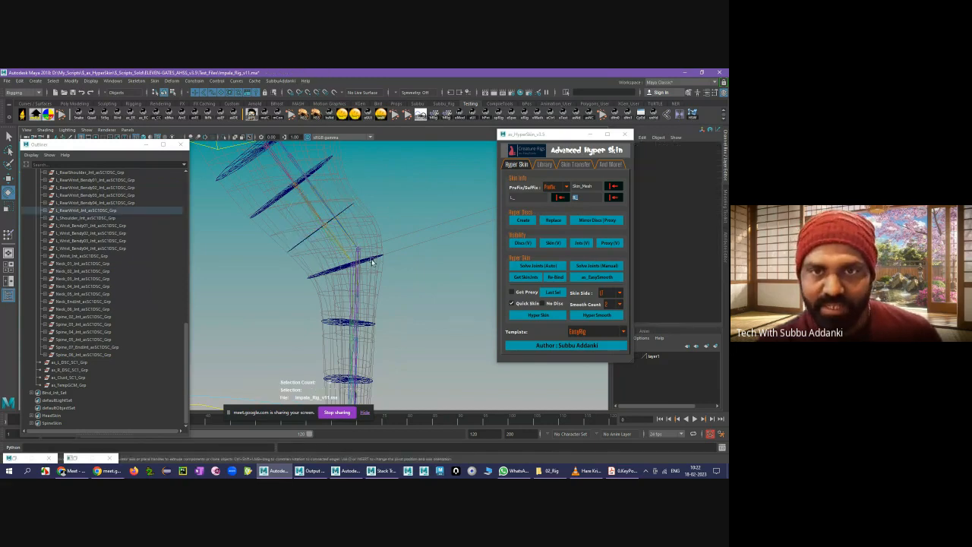
pyautogui.click(381, 212)
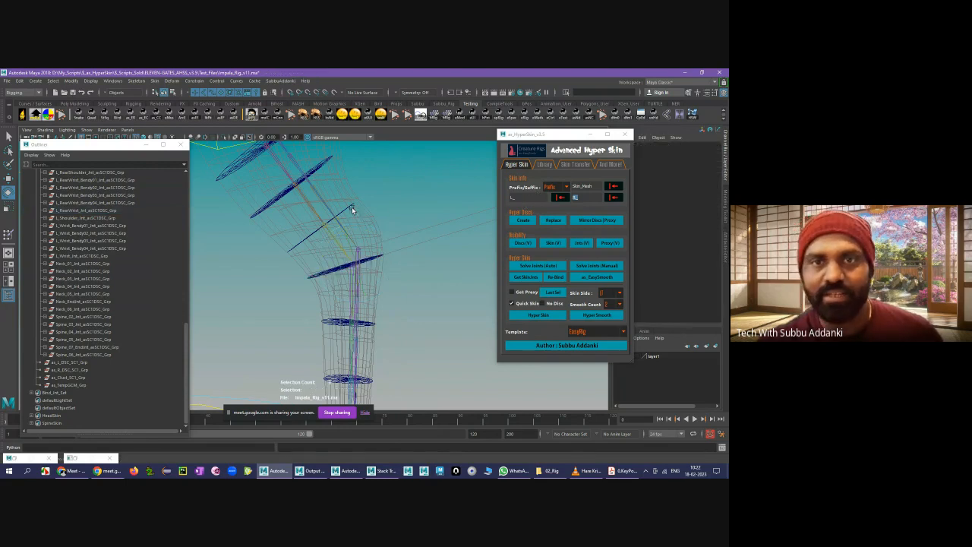
pyautogui.click(361, 273)
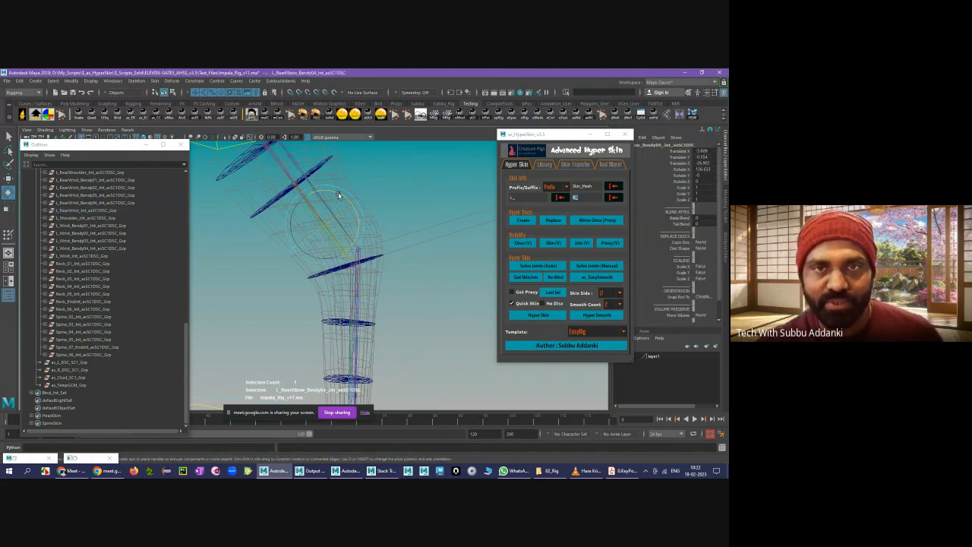
pyautogui.moveTo(342, 193); pyautogui.dragTo(363, 197)
pyautogui.hotkey('ctrl', 'z')
pyautogui.hotkey('ctrl', 'z')
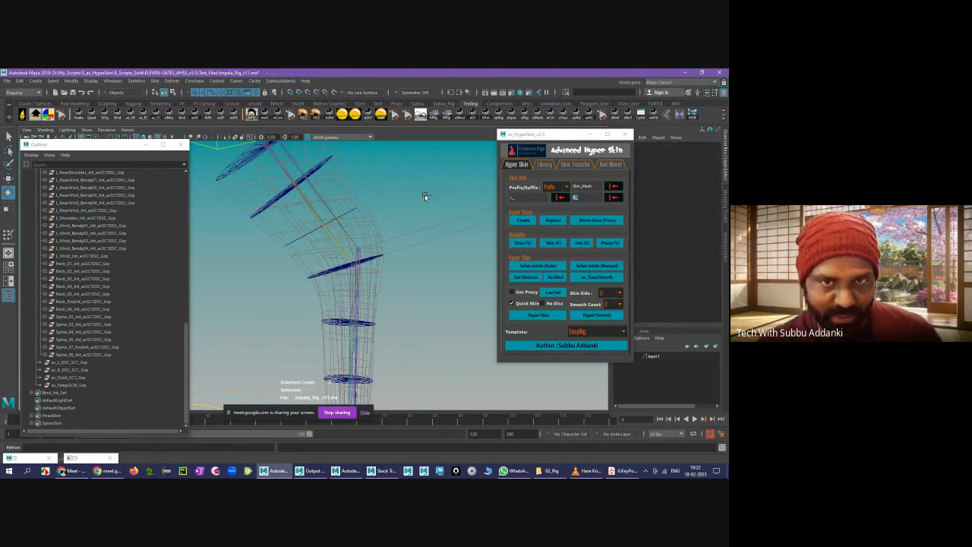
pyautogui.click(425, 194)
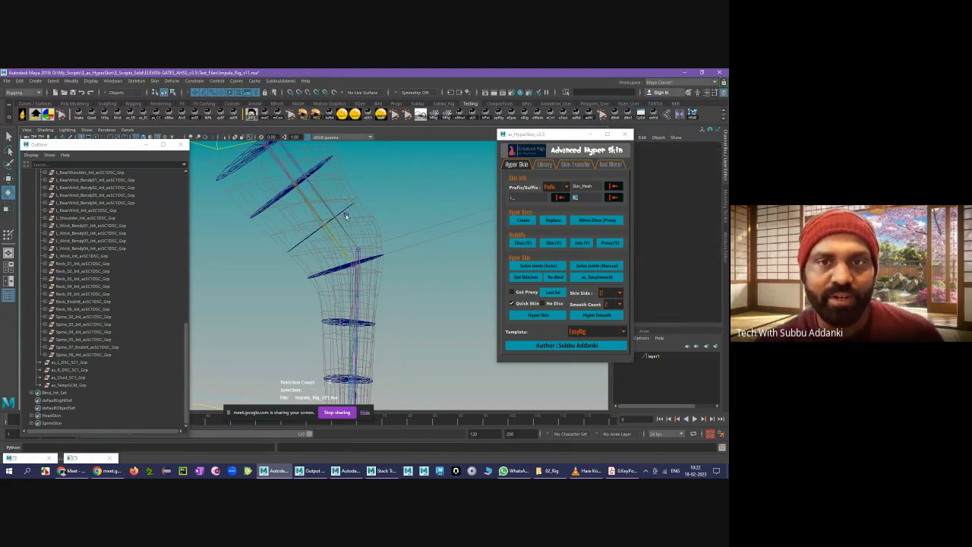
# - Examine the angles of the L_RearWrist disc and the L_RearElbow_Bendy04 disc and joint around the rear leg bend
pyautogui.click(381, 260)
pyautogui.click(332, 212)
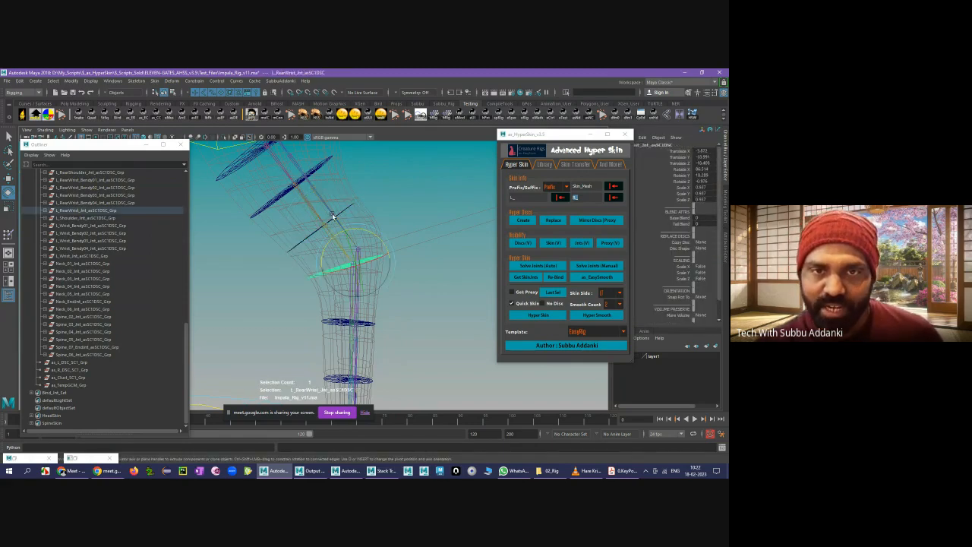
pyautogui.click(382, 202)
pyautogui.keyDown('alt'); pyautogui.moveTo(366, 222); pyautogui.dragTo(378, 221); pyautogui.keyUp('alt')
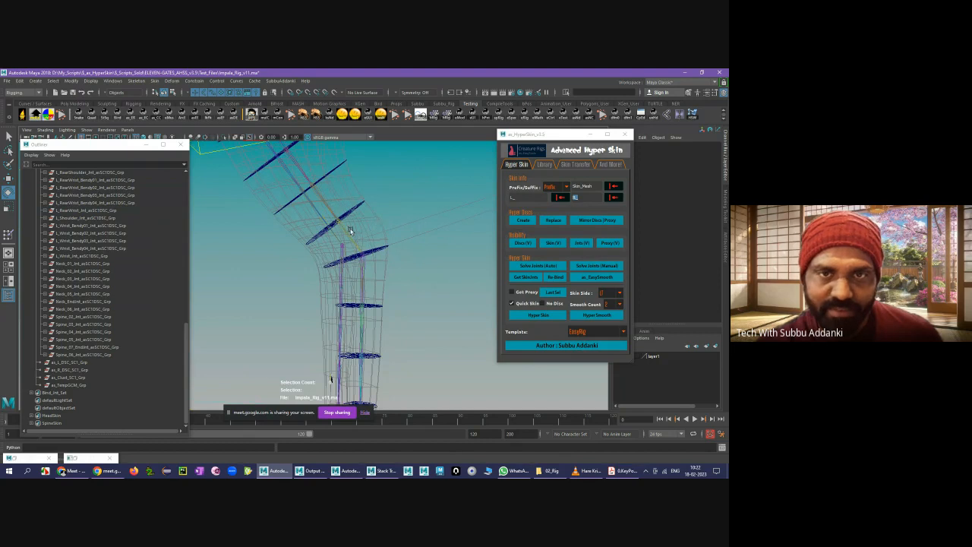
pyautogui.click(345, 228)
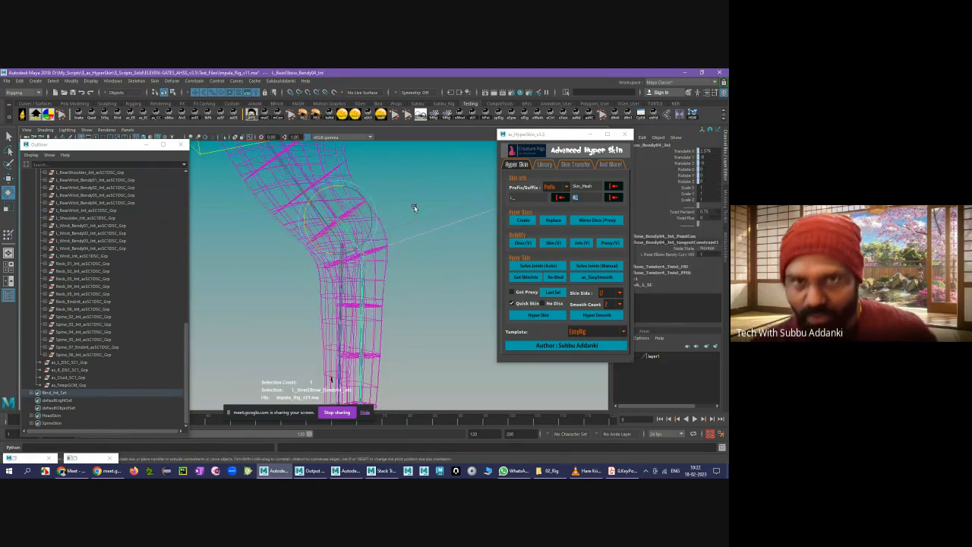
pyautogui.click(394, 262)
pyautogui.click(438, 264)
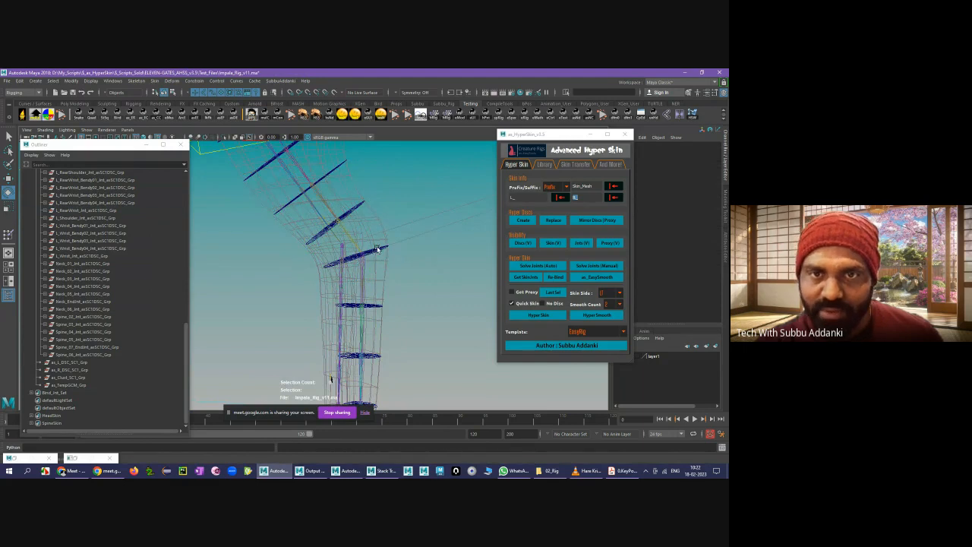
pyautogui.click(380, 250)
pyautogui.keyDown('alt'); pyautogui.moveTo(390, 196); pyautogui.dragTo(445, 251); pyautogui.keyUp('alt')
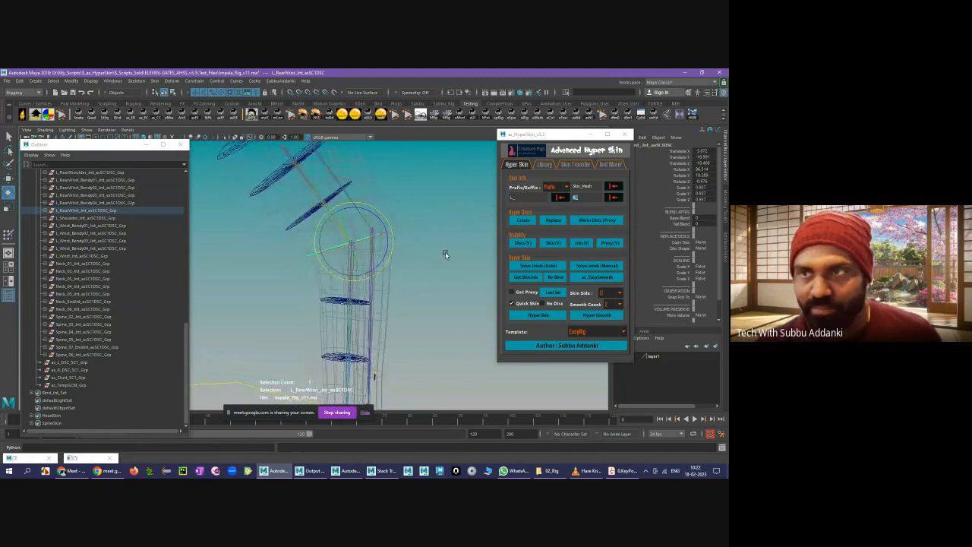
pyautogui.click(427, 286)
# - Set Base Blend and Tail Blend to the same value on the L_RearWrist_Bendy01, Bendy02 and Bendy03 discs
pyautogui.keyDown('alt'); pyautogui.moveTo(427, 287); pyautogui.dragTo(416, 237); pyautogui.keyUp('alt')
pyautogui.click(346, 296)
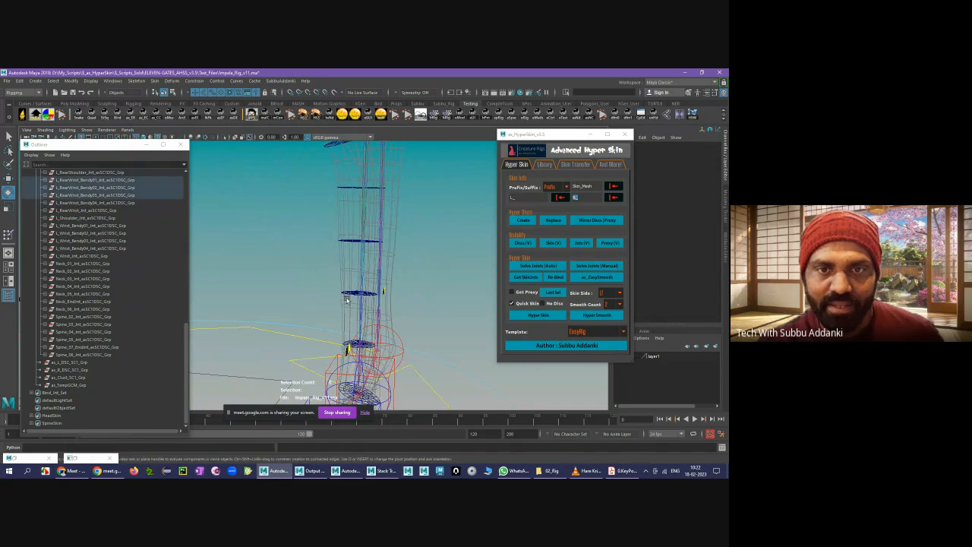
pyautogui.click(707, 219)
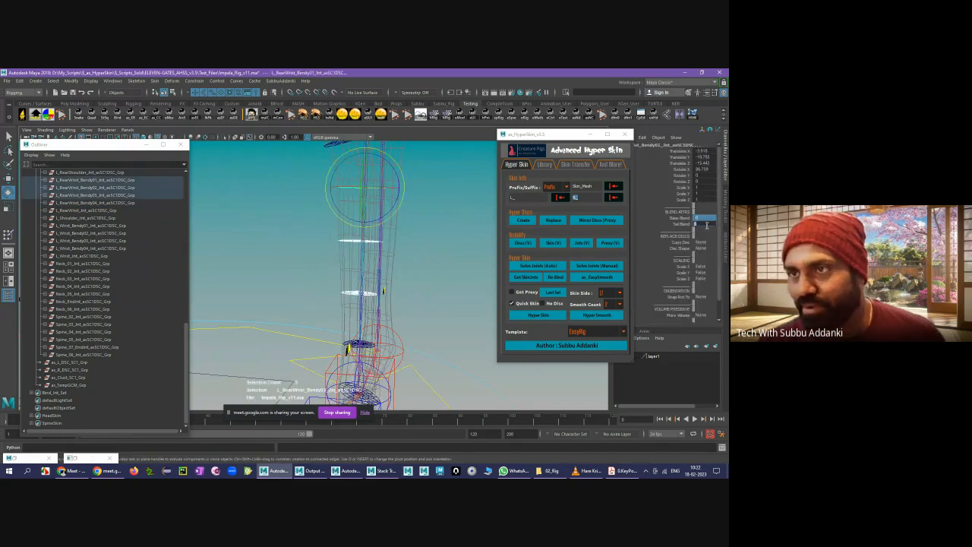
pyautogui.click(419, 280)
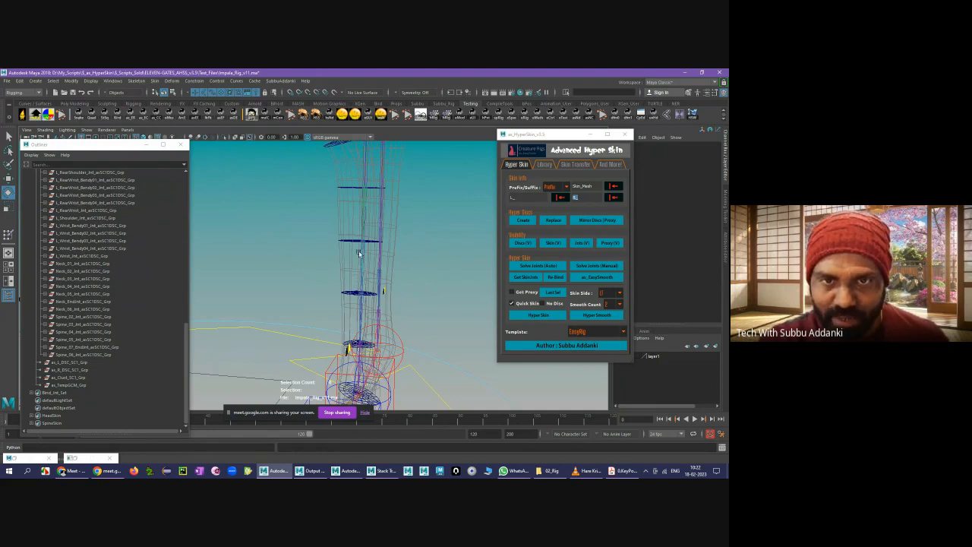
# - Add the L_RearWrist_Bendy04 disc to the three discs above it and apply matching Base Blend and Tail Blend values to all four
pyautogui.moveTo(324, 176); pyautogui.dragTo(351, 305)
pyautogui.keyDown('shift'); pyautogui.click(347, 348); pyautogui.keyUp('shift')
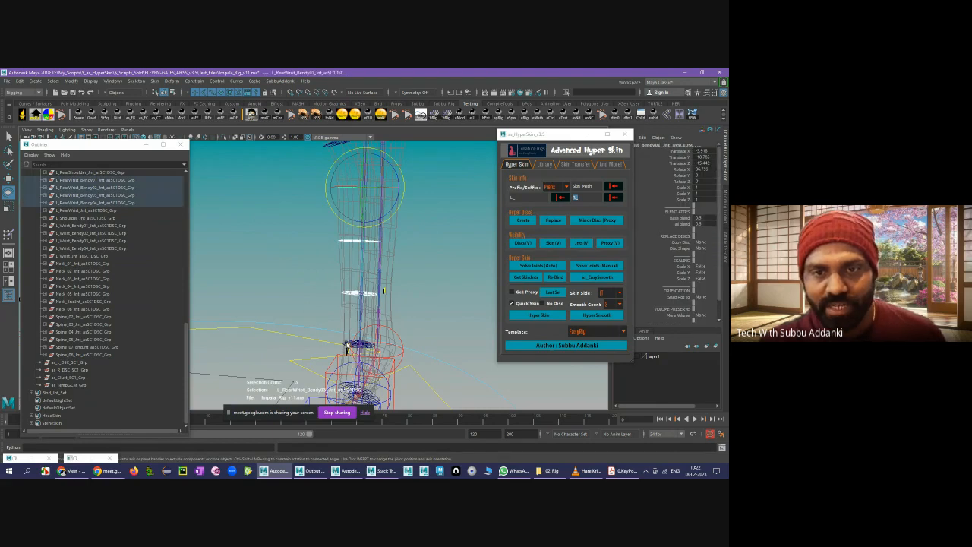
pyautogui.keyDown('alt'); pyautogui.moveTo(347, 347); pyautogui.dragTo(418, 323); pyautogui.keyUp('alt')
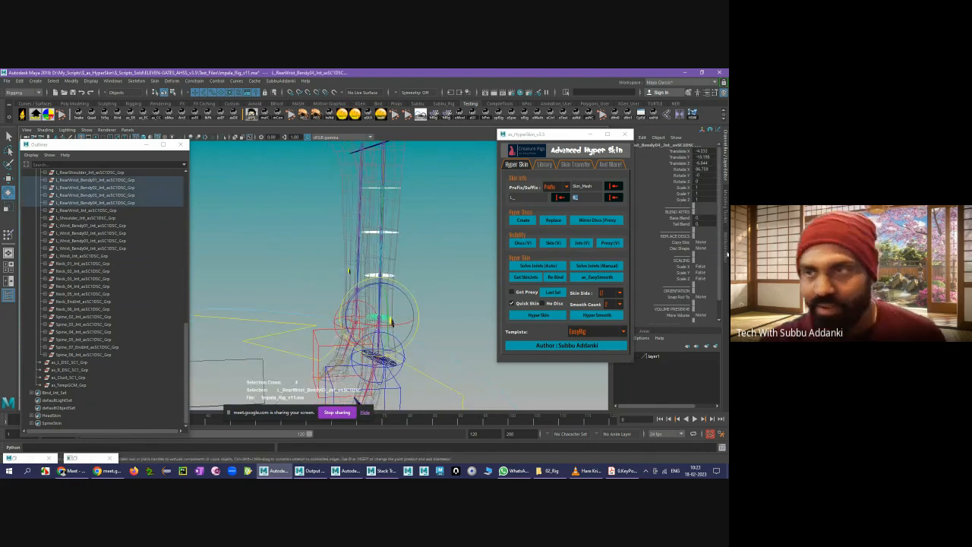
pyautogui.moveTo(706, 218); pyautogui.dragTo(706, 223)
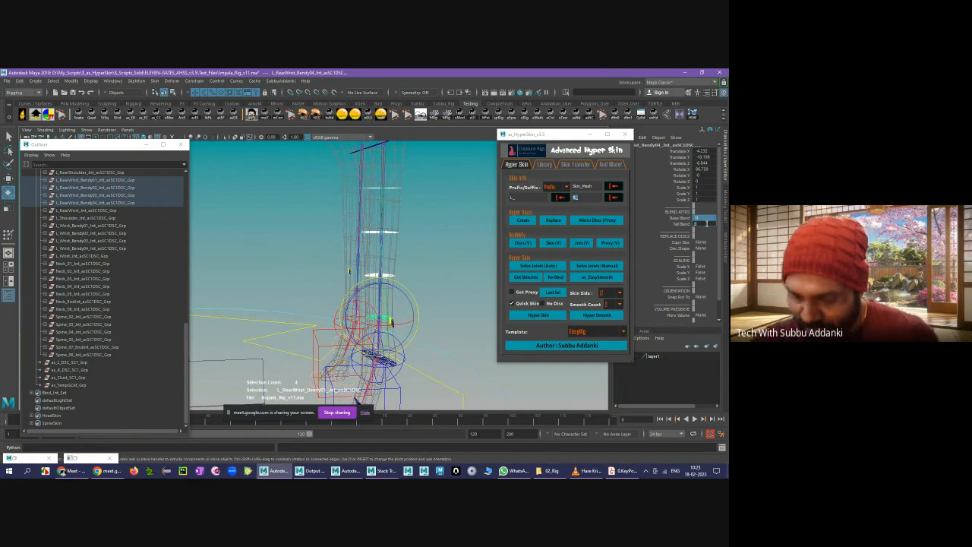
pyautogui.press('Return')
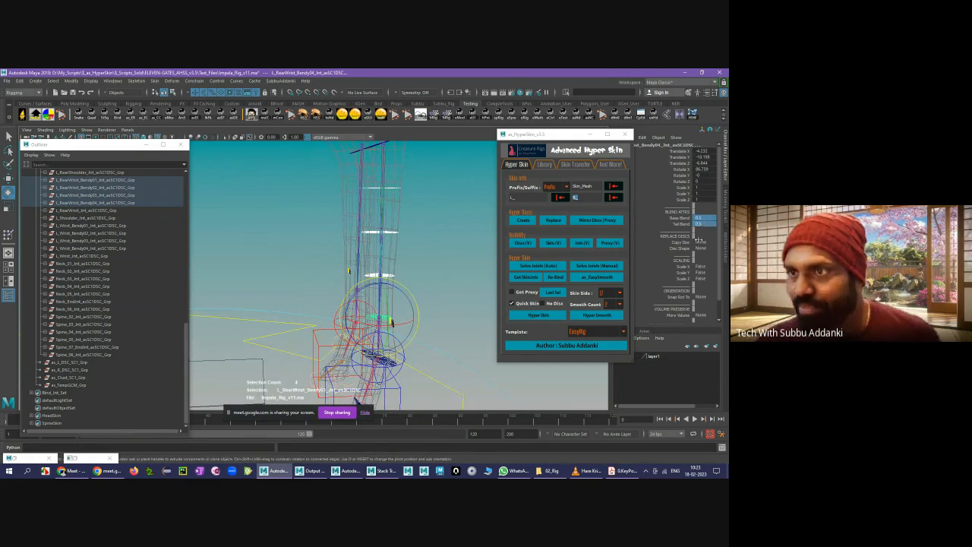
# - Check the Disc Shape options for the four L_RearWrist_Bendy discs without choosing a new one, then deselect the discs
pyautogui.keyDown('alt'); pyautogui.moveTo(420, 212); pyautogui.dragTo(412, 269); pyautogui.keyUp('alt')
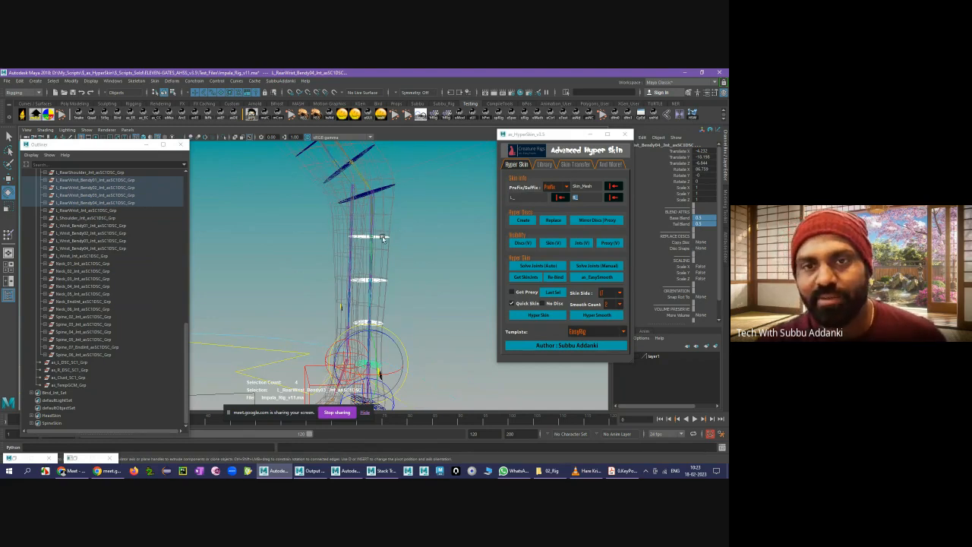
pyautogui.click(694, 249)
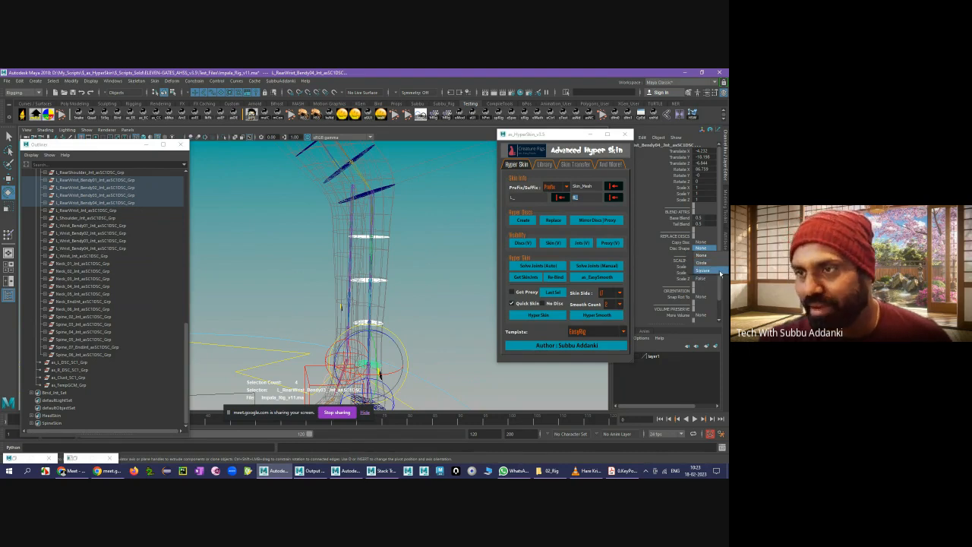
pyautogui.click(399, 205)
pyautogui.keyDown('alt'); pyautogui.moveTo(399, 201); pyautogui.dragTo(394, 226, button='middle'); pyautogui.keyUp('alt')
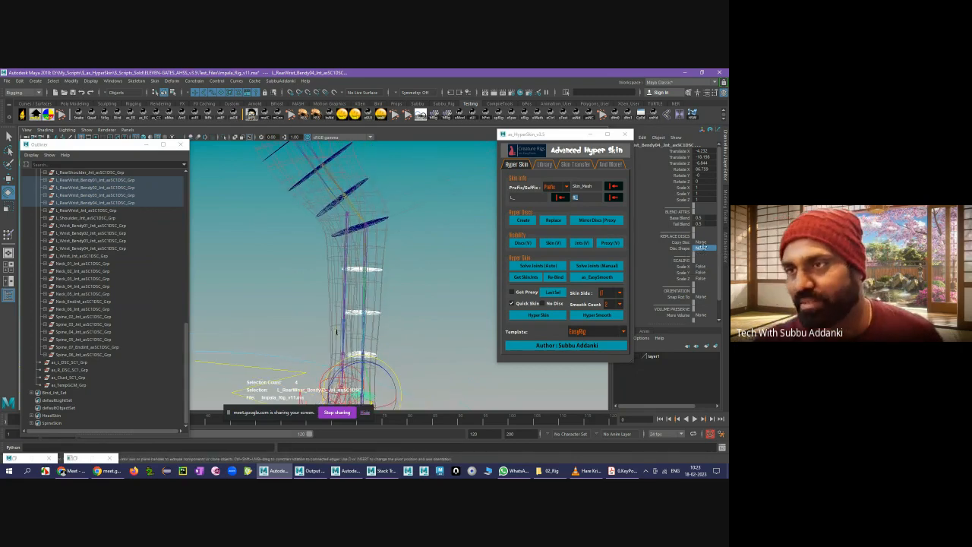
pyautogui.click(700, 248)
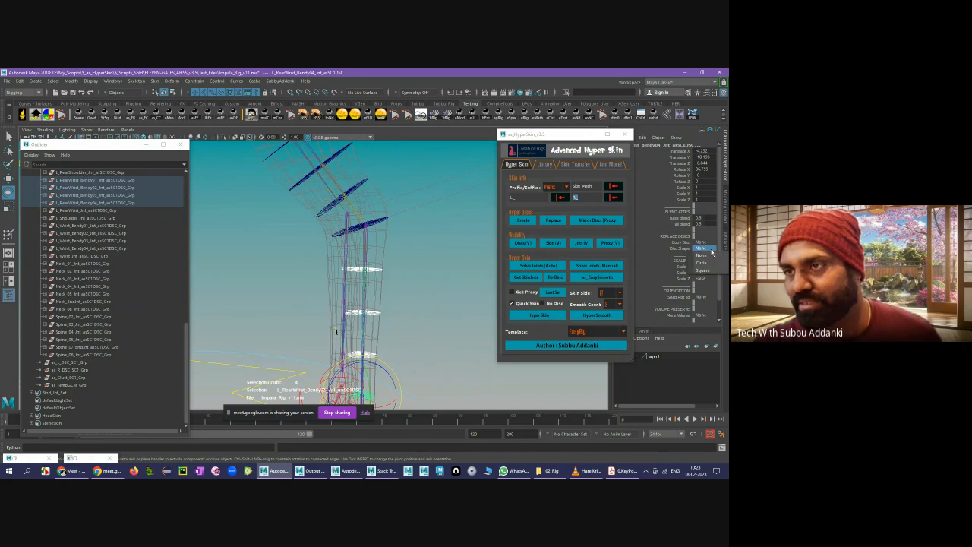
pyautogui.click(419, 256)
# - Try Replace under Hyper Discs on the L_RearWrist disc at the rear leg bend, then undo it
pyautogui.moveTo(389, 244)
pyautogui.keyDown('alt'); pyautogui.mouseDown()
pyautogui.moveTo(382, 262)
pyautogui.moveTo(388, 252)
pyautogui.mouseUp(); pyautogui.keyUp('alt')
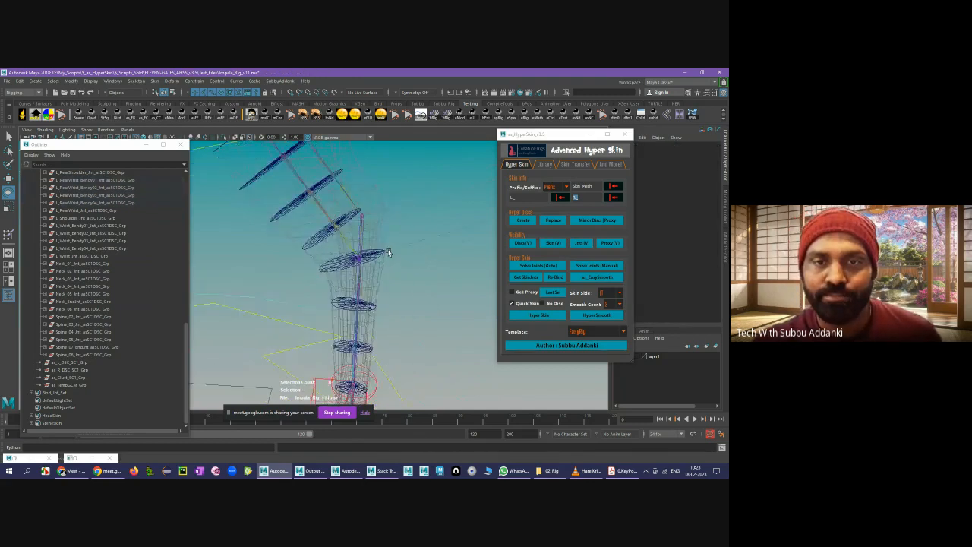
pyautogui.keyDown('alt'); pyautogui.moveTo(388, 252); pyautogui.dragTo(391, 236, button='middle'); pyautogui.keyUp('alt')
pyautogui.click(342, 239)
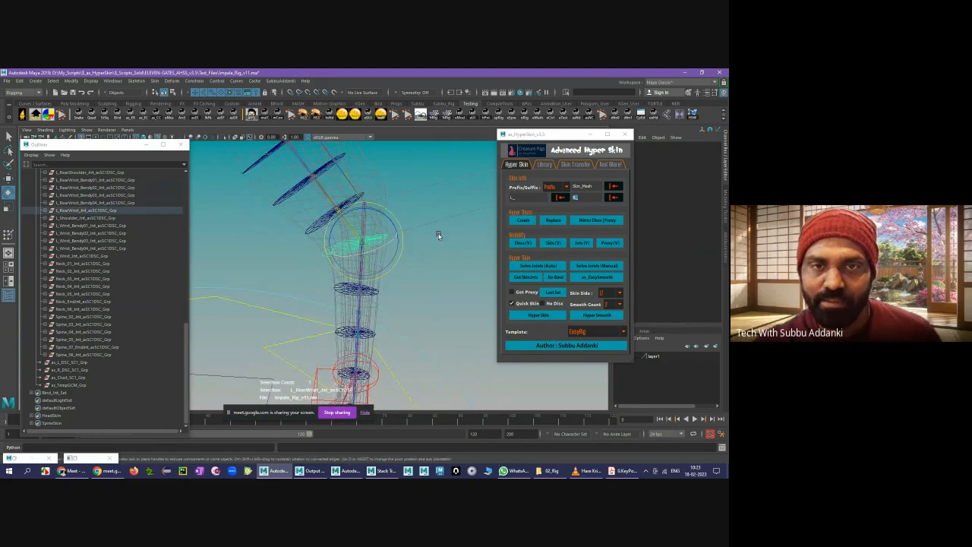
pyautogui.click(449, 251)
pyautogui.click(392, 249)
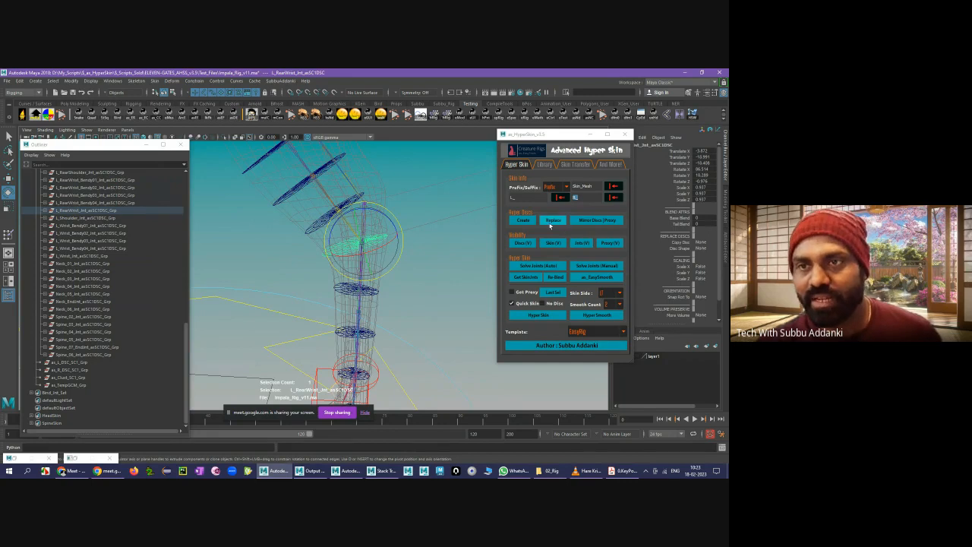
pyautogui.click(551, 221)
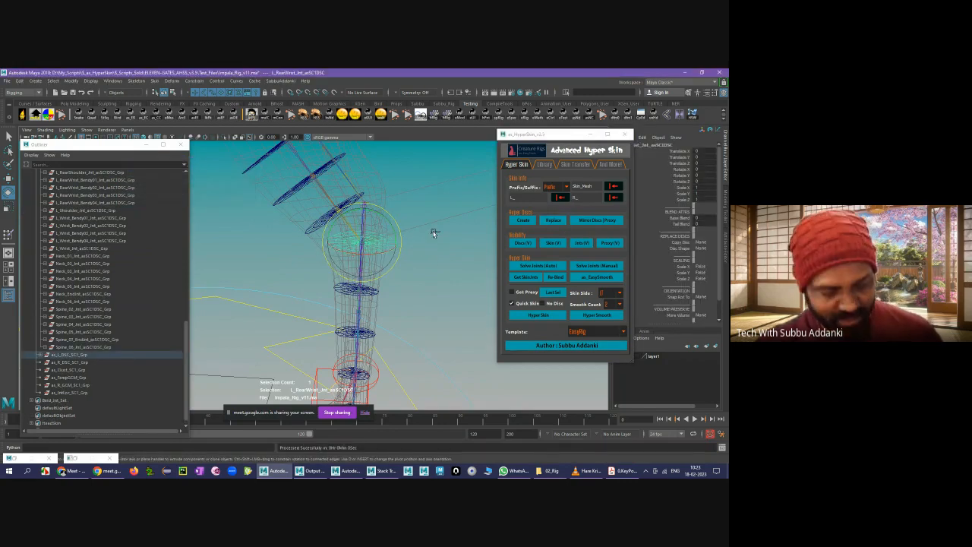
pyautogui.hotkey('ctrl', 'z')
pyautogui.hotkey('ctrl', 'z')
pyautogui.hotkey('ctrl', 'z')
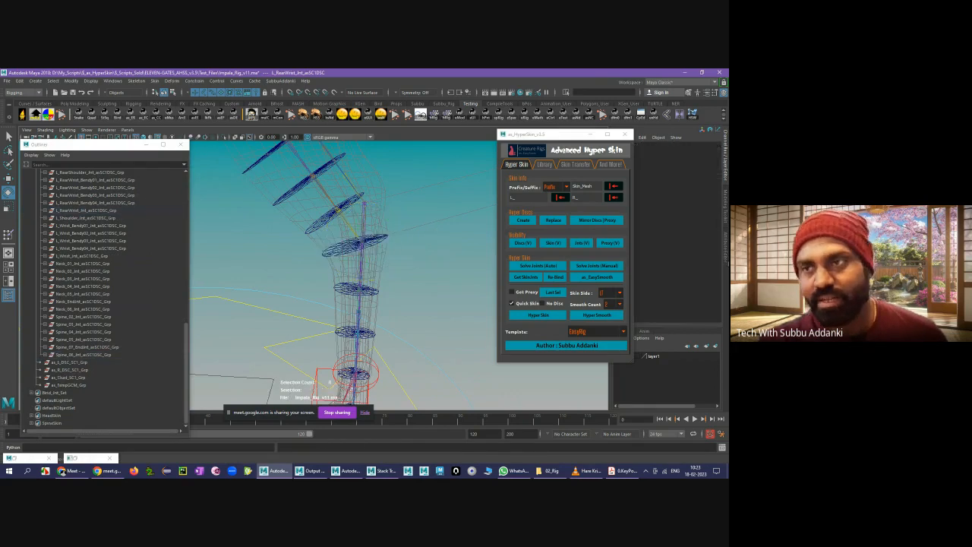
# - Inspect the L_RearWrist_Bendy01 disc's blend attributes and the L_RearWrist and L_RearWrist_Bendy01 joints in the lower rear leg
pyautogui.click(383, 240)
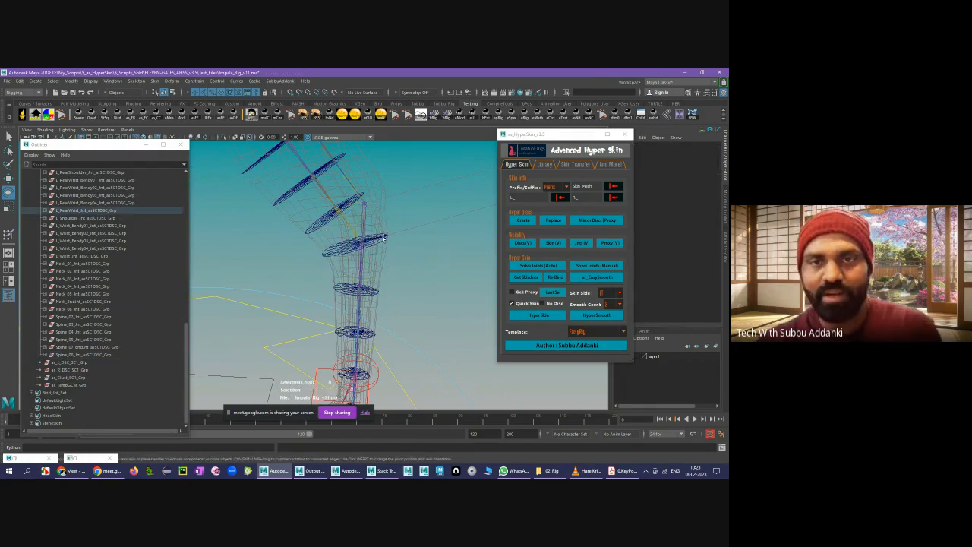
pyautogui.click(416, 197)
pyautogui.moveTo(427, 249)
pyautogui.keyDown('alt'); pyautogui.mouseDown()
pyautogui.moveTo(431, 234)
pyautogui.moveTo(425, 240)
pyautogui.mouseUp(); pyautogui.keyUp('alt')
pyautogui.click(364, 247)
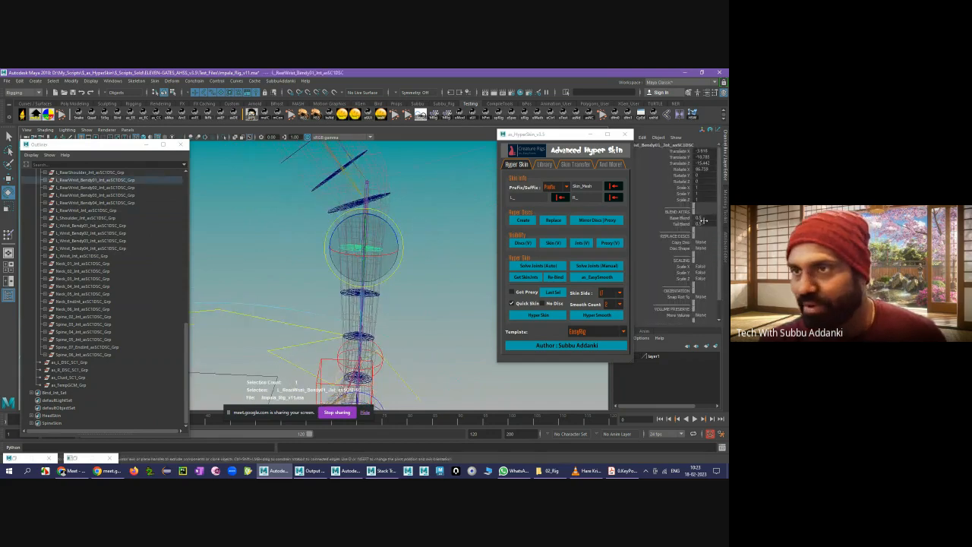
pyautogui.moveTo(401, 210)
pyautogui.keyDown('alt'); pyautogui.mouseDown()
pyautogui.moveTo(423, 238)
pyautogui.moveTo(364, 262)
pyautogui.moveTo(401, 219)
pyautogui.mouseUp(); pyautogui.keyUp('alt')
pyautogui.keyDown('alt'); pyautogui.moveTo(410, 275); pyautogui.dragTo(445, 279); pyautogui.keyUp('alt')
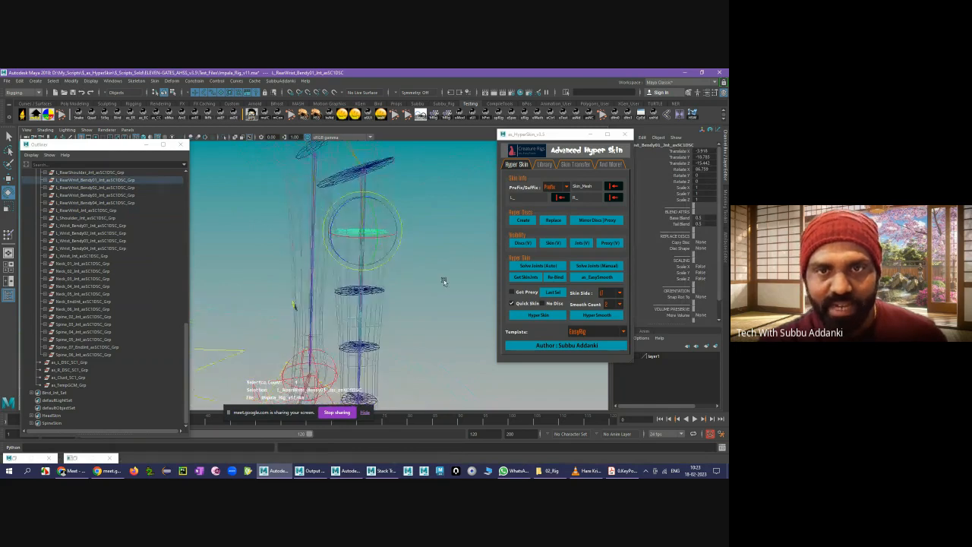
pyautogui.click(342, 249)
pyautogui.click(363, 231)
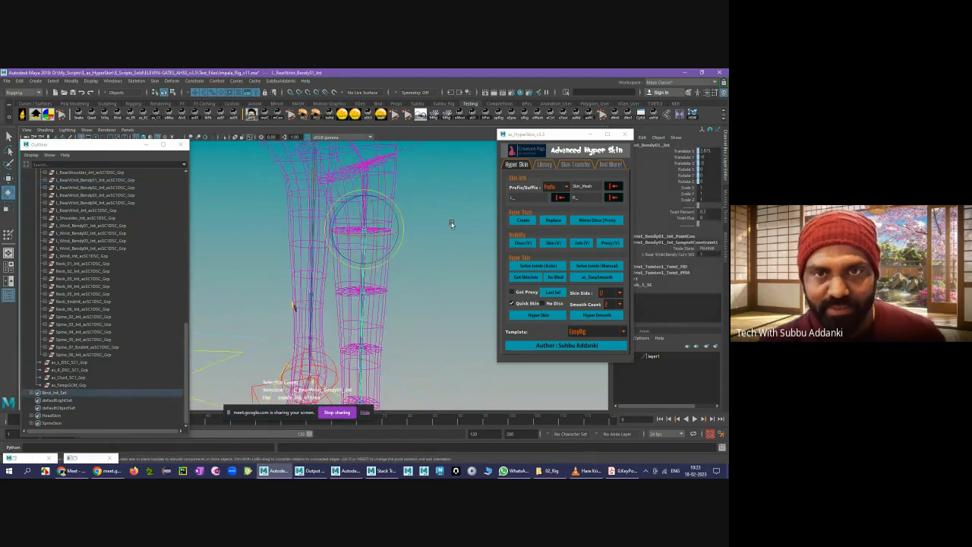
pyautogui.click(452, 226)
pyautogui.click(364, 179)
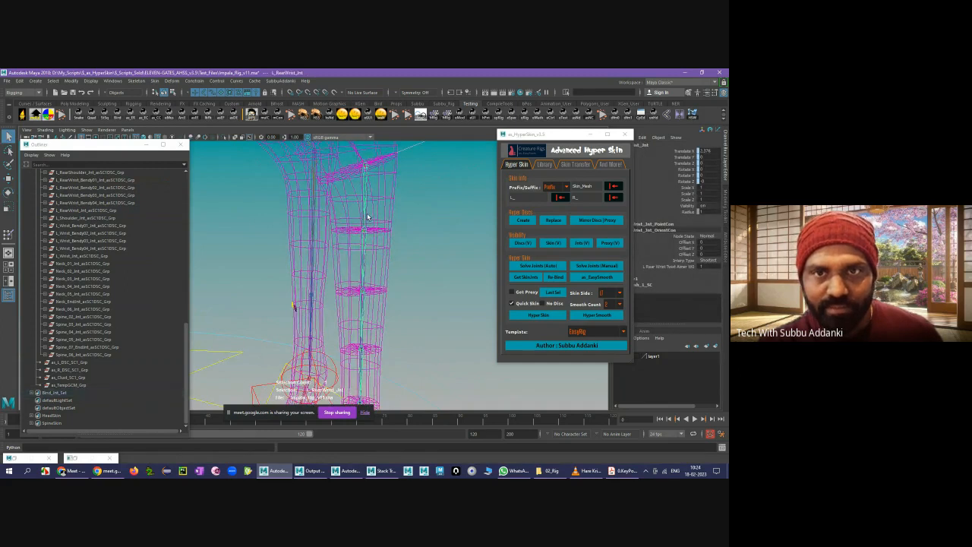
# - Hide the L_RearShoulder_FkJnt joint chain so the FK joints no longer overlap the bendy joints in the lower rear leg
pyautogui.click(368, 217)
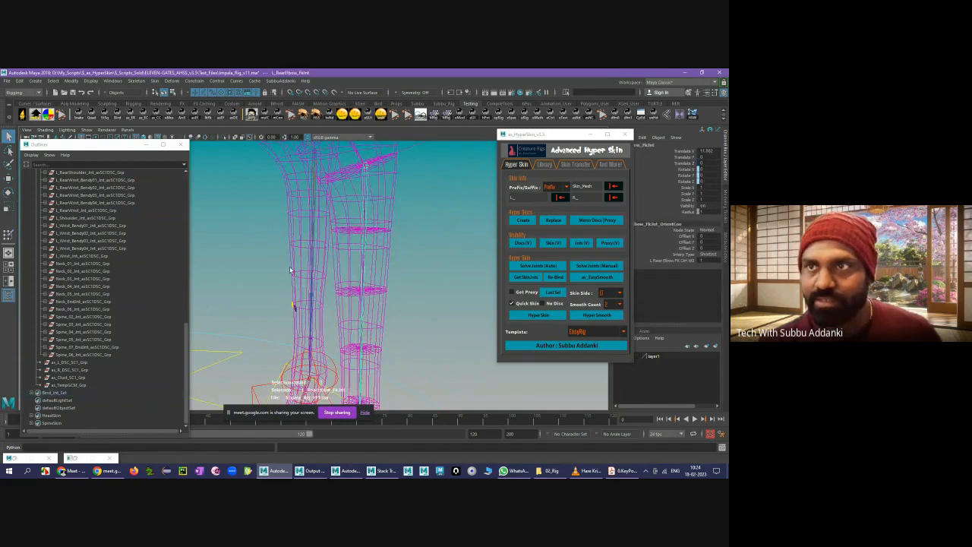
pyautogui.press('f')
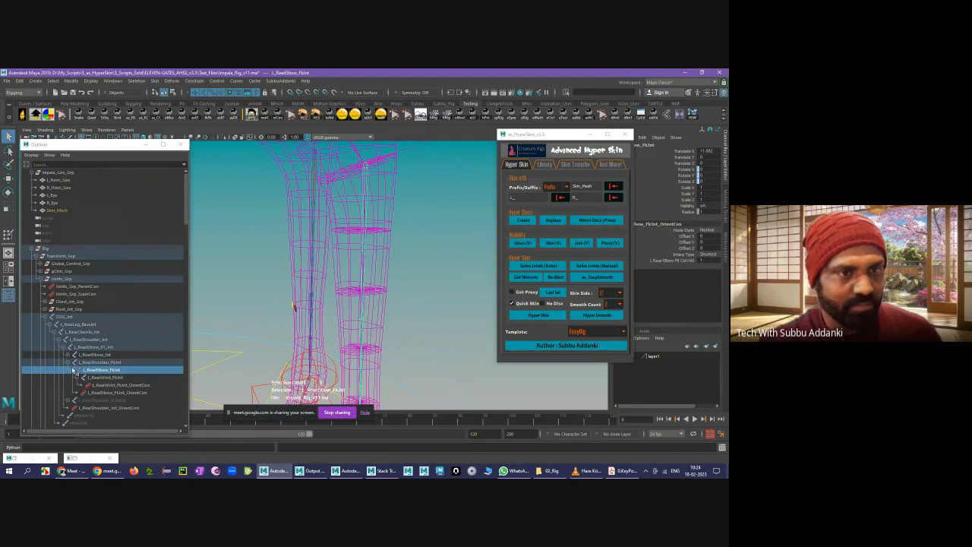
pyautogui.click(76, 371)
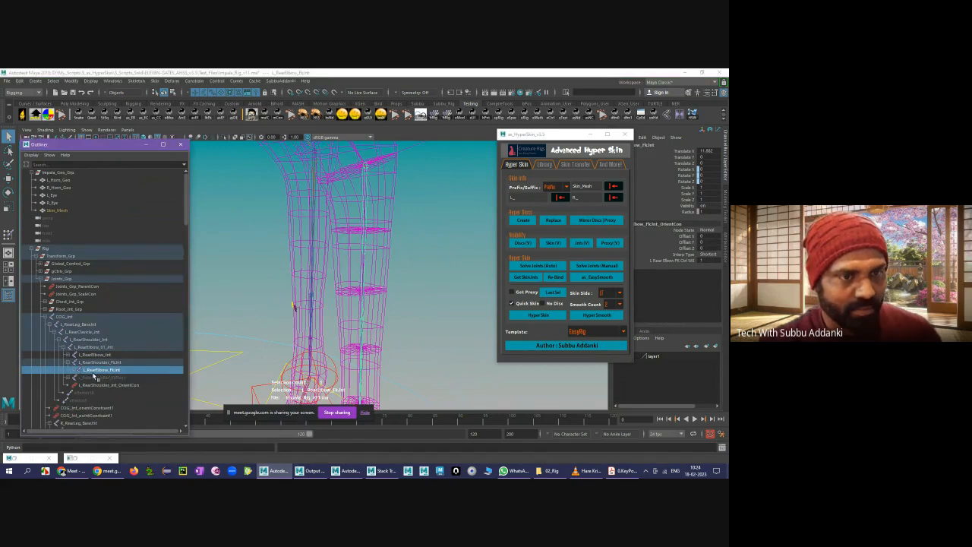
pyautogui.click(69, 363)
pyautogui.click(95, 363)
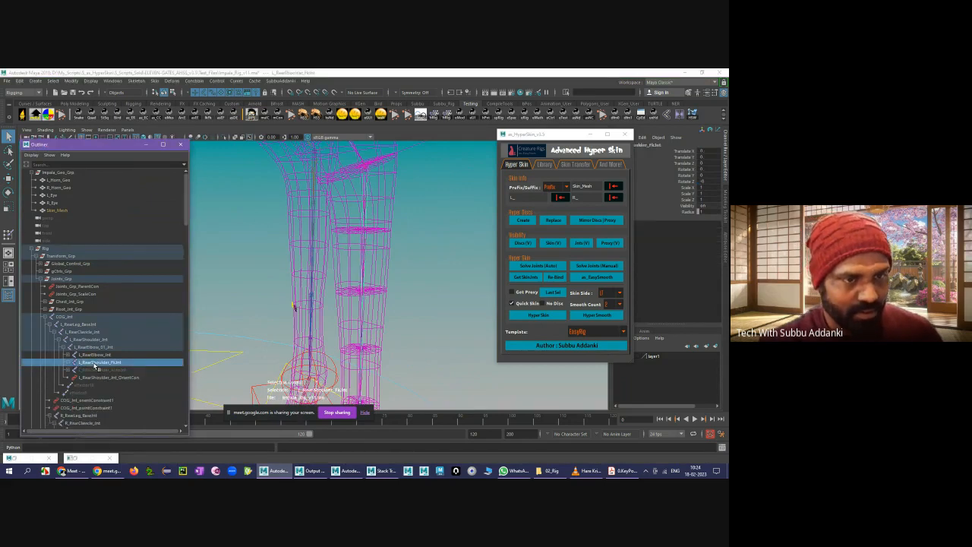
pyautogui.hotkey('ctrl', 'h')
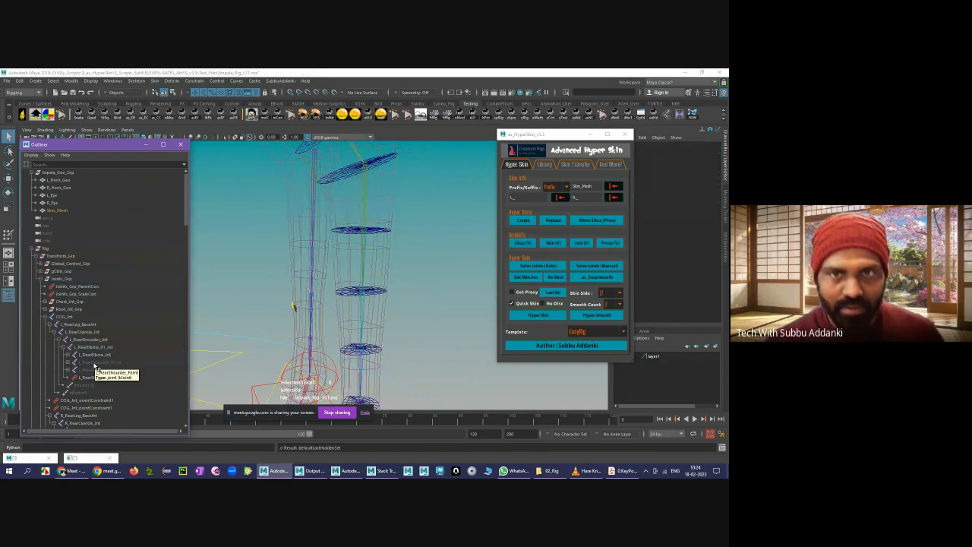
# - Compare the L_RearWrist_Bendy01 disc and its Tail Blend attribute with the L_RearWrist_Bendy01 and L_RearWrist_Bendy02 joints below it
pyautogui.click(371, 176)
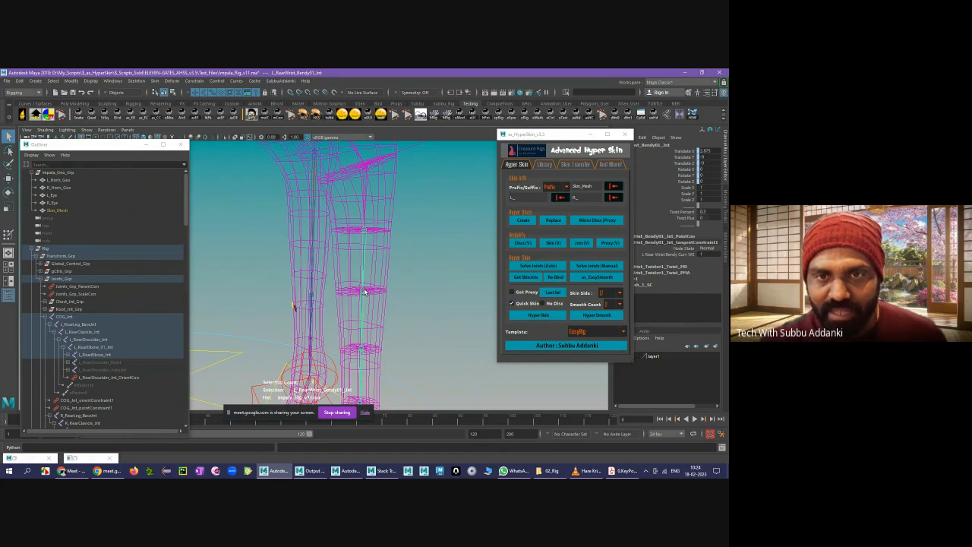
pyautogui.click(380, 252)
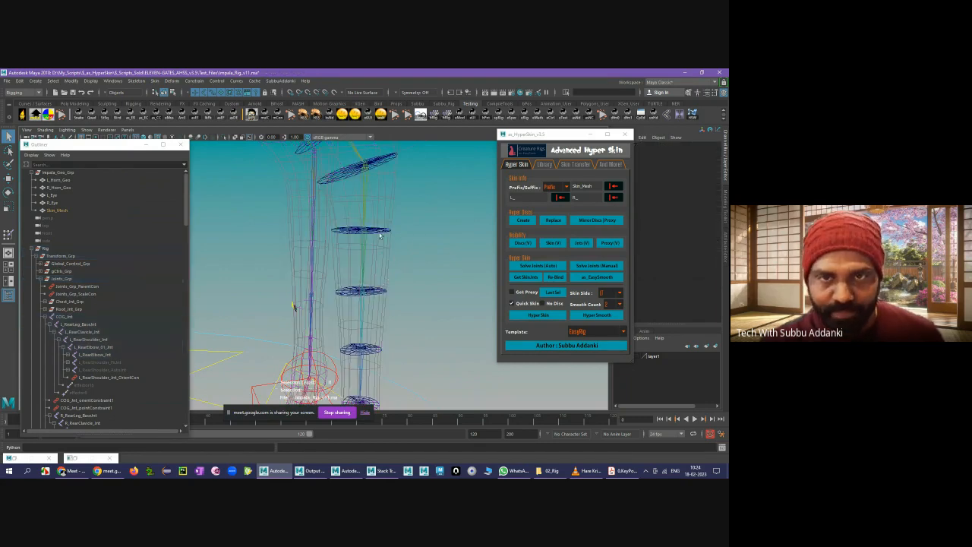
pyautogui.click(379, 233)
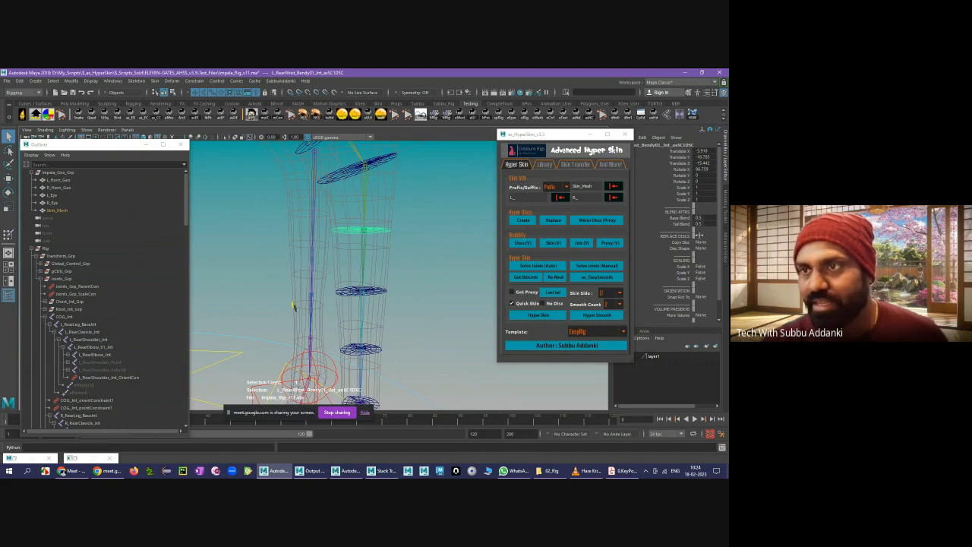
pyautogui.click(364, 239)
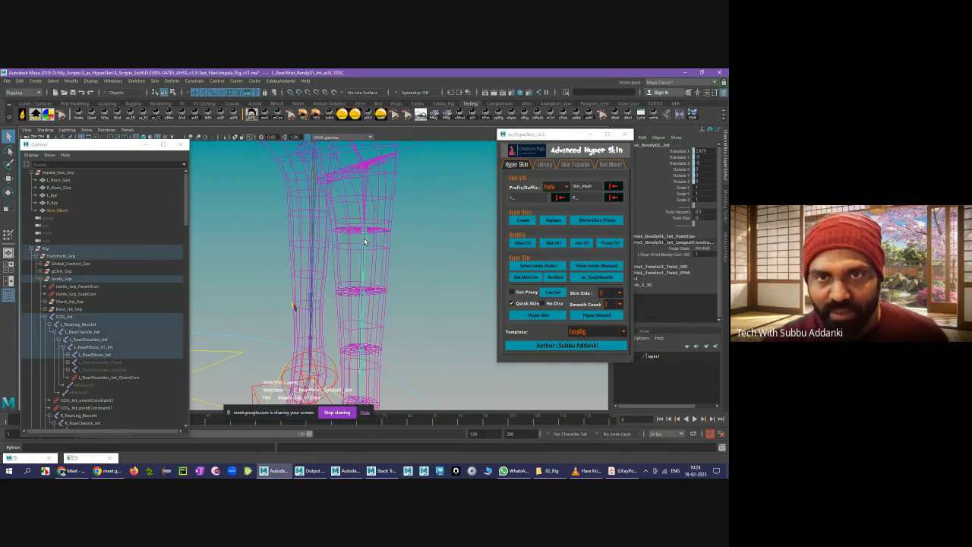
pyautogui.click(421, 231)
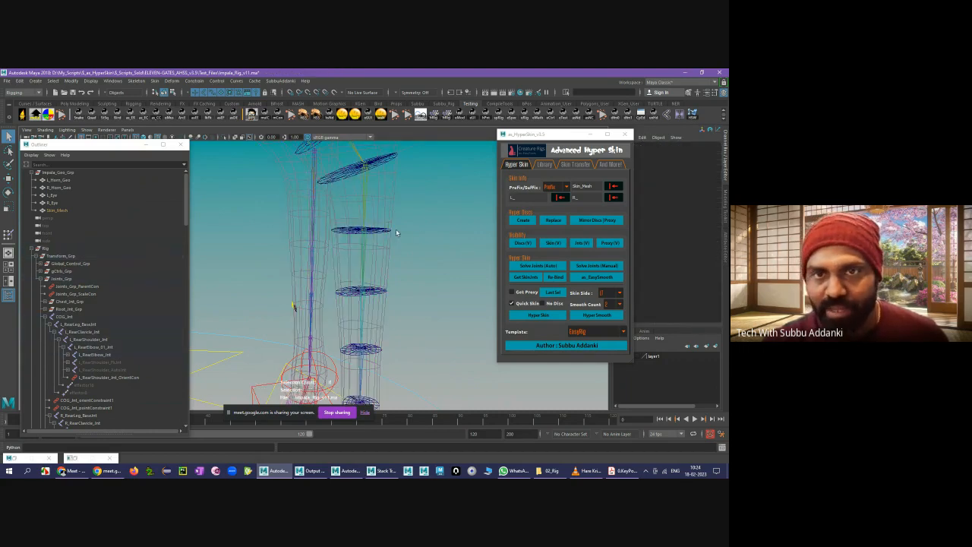
pyautogui.click(394, 230)
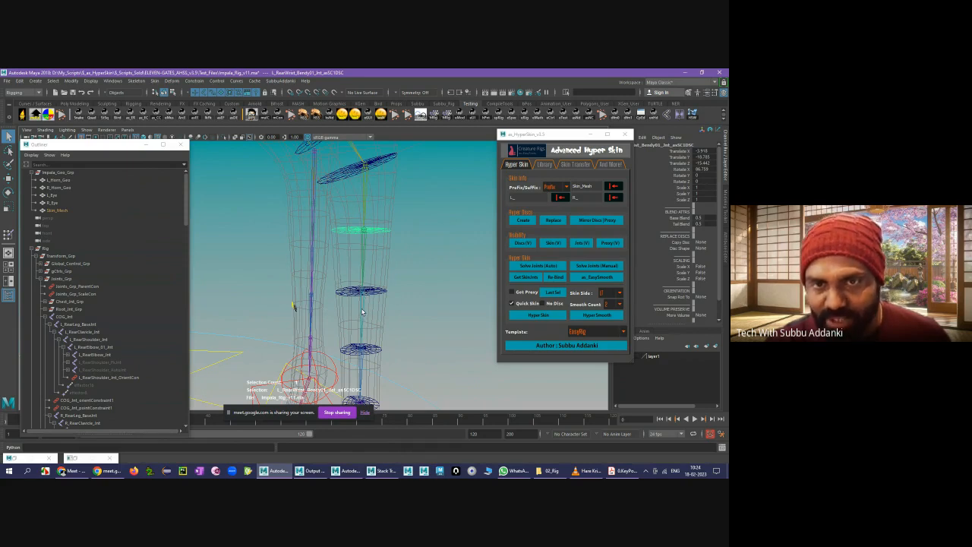
pyautogui.click(362, 311)
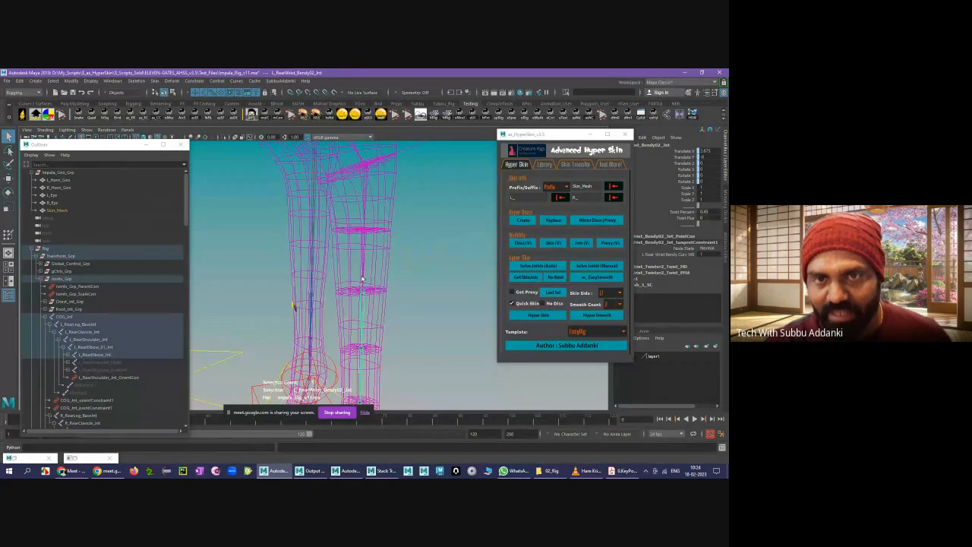
pyautogui.click(362, 280)
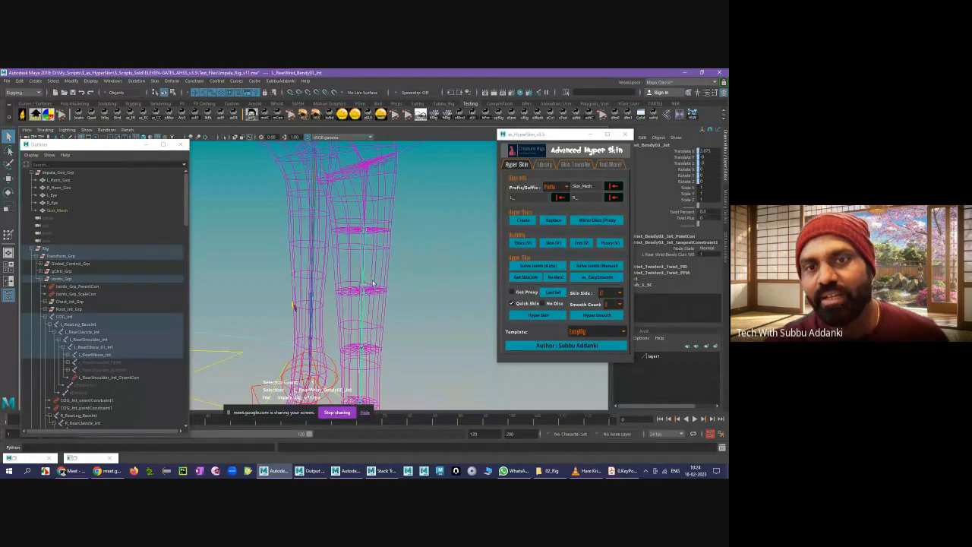
pyautogui.click(387, 239)
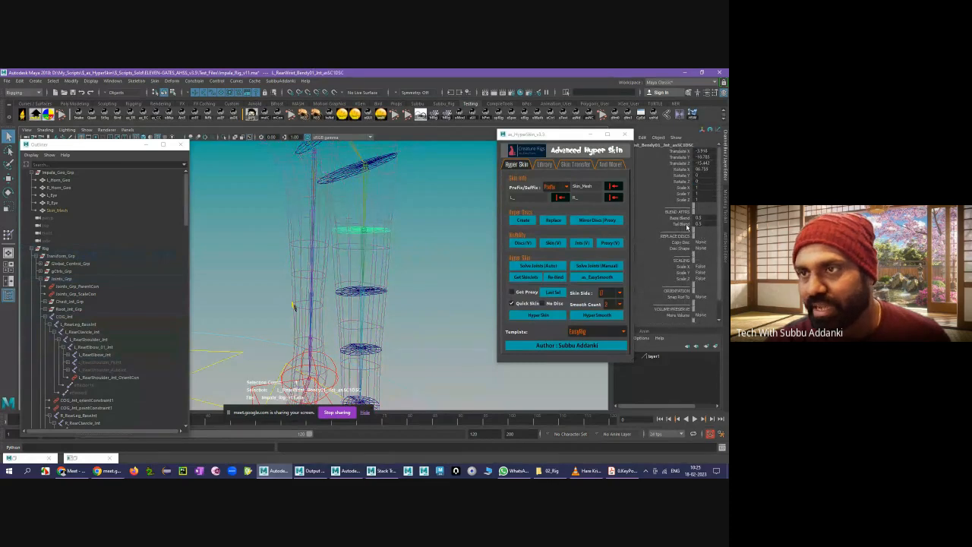
pyautogui.click(700, 224)
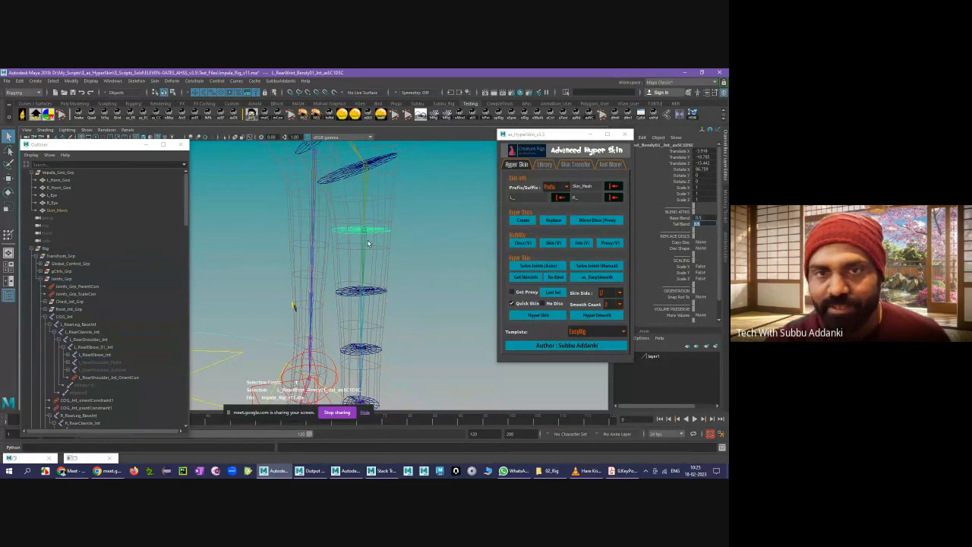
pyautogui.click(429, 273)
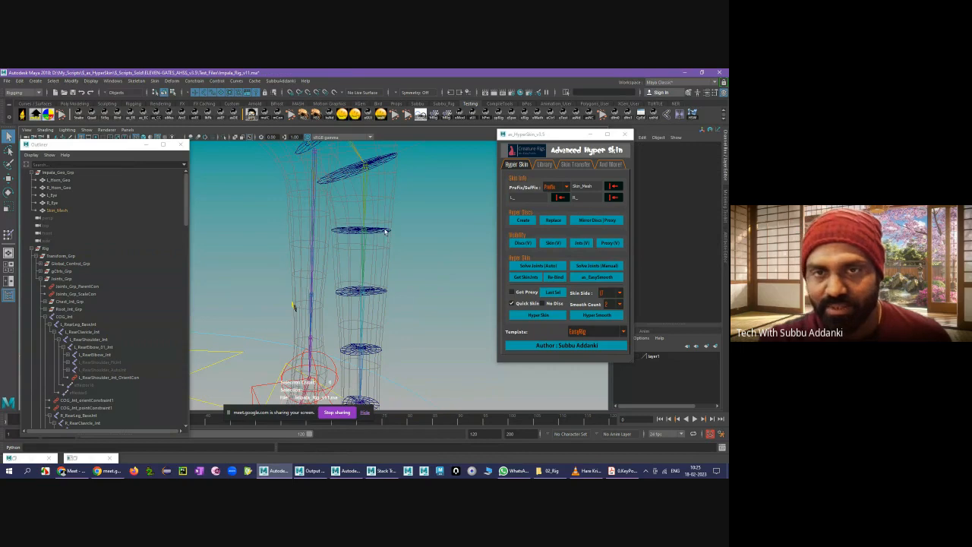
# - Examine the joints above and below the L_RearWrist_Bendy01 disc together with the disc's Base Blend attribute
pyautogui.click(360, 235)
pyautogui.click(363, 241)
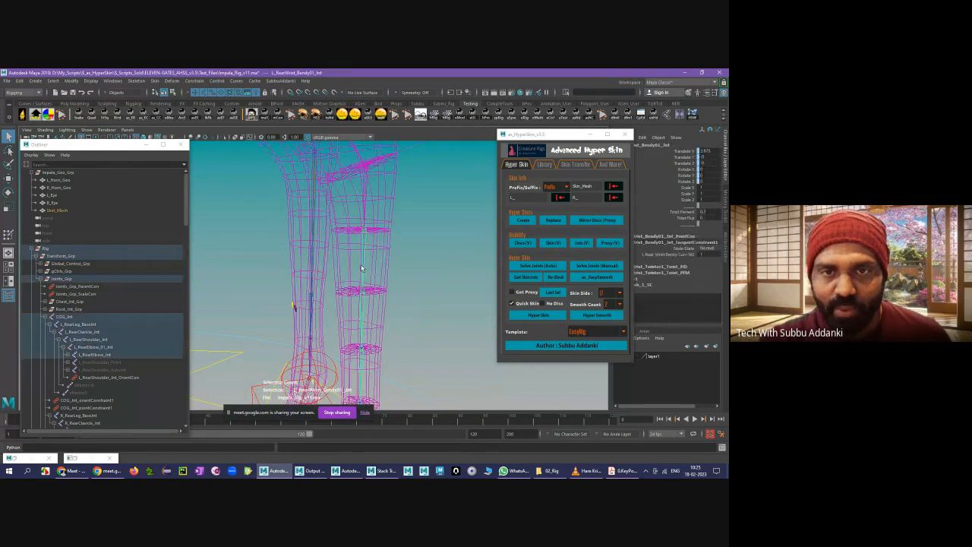
pyautogui.click(365, 209)
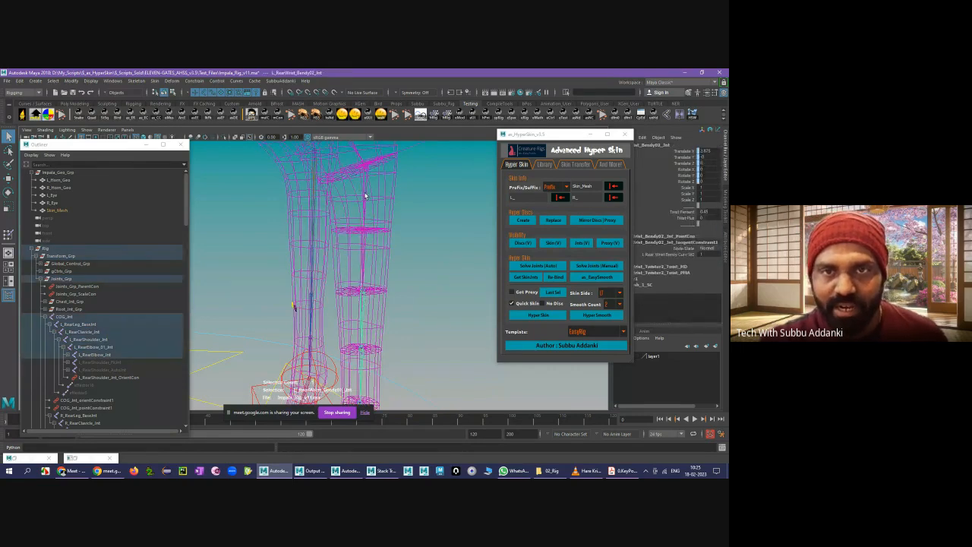
pyautogui.click(365, 196)
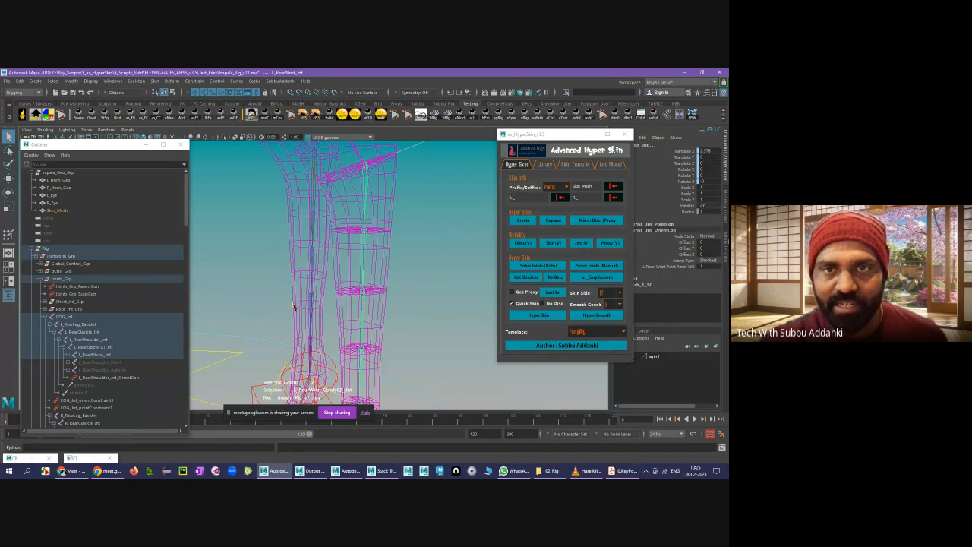
pyautogui.click(402, 253)
pyautogui.click(365, 245)
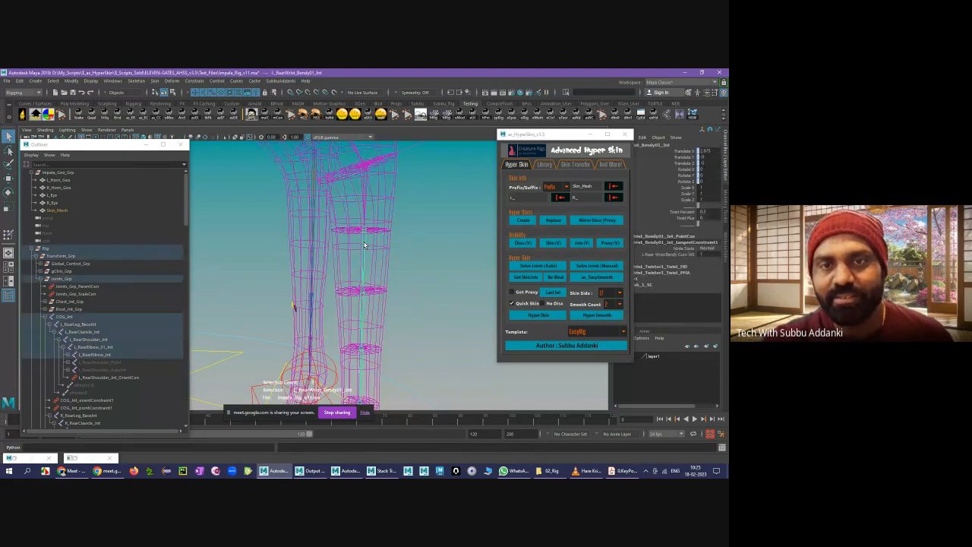
pyautogui.click(422, 252)
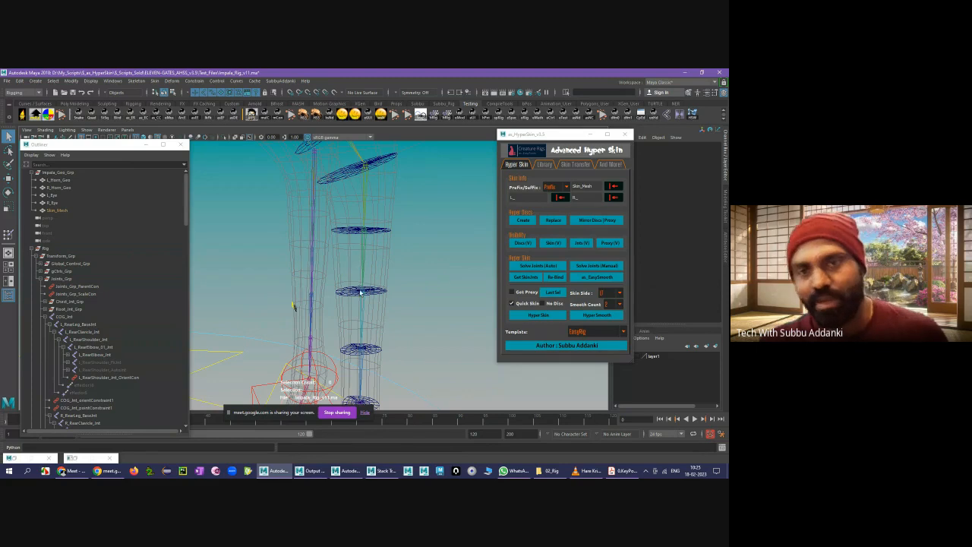
pyautogui.click(364, 292)
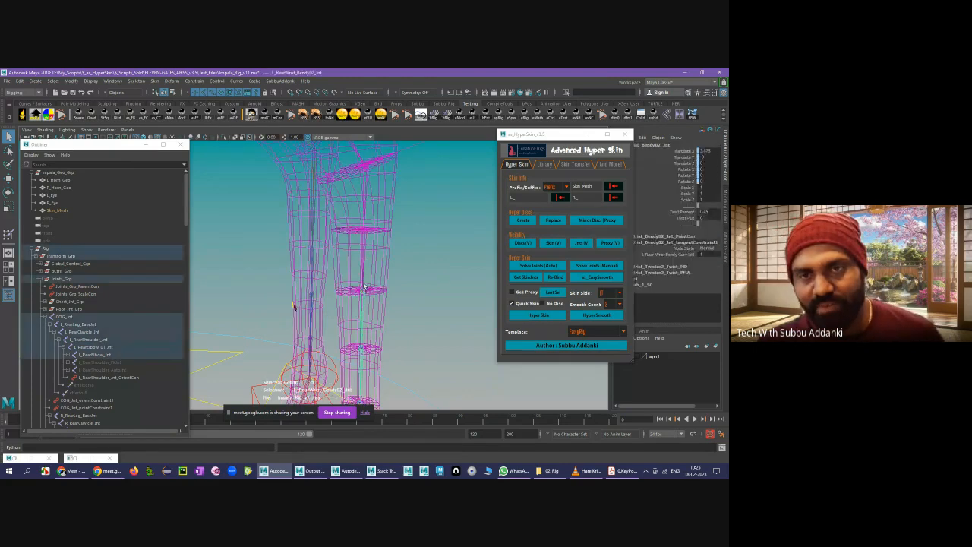
pyautogui.click(377, 233)
pyautogui.click(369, 243)
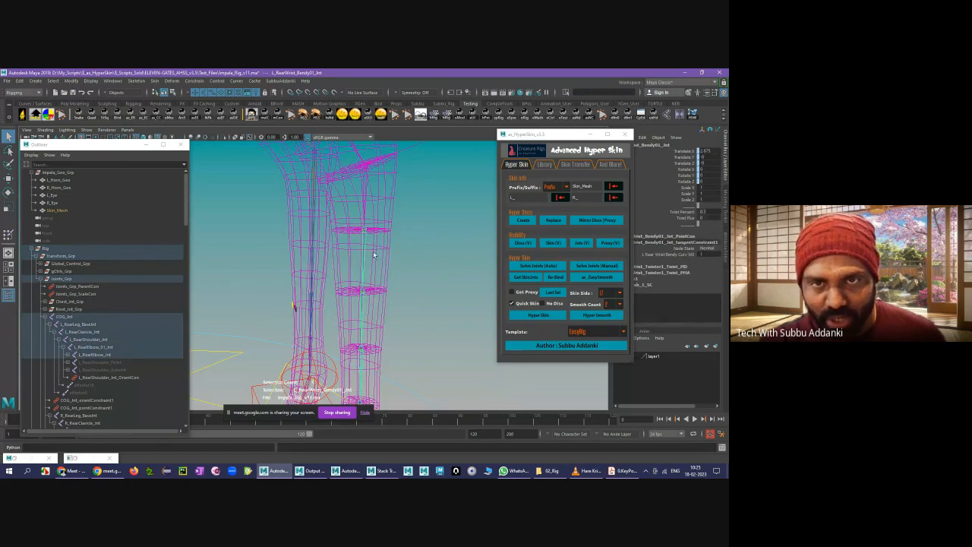
pyautogui.click(371, 252)
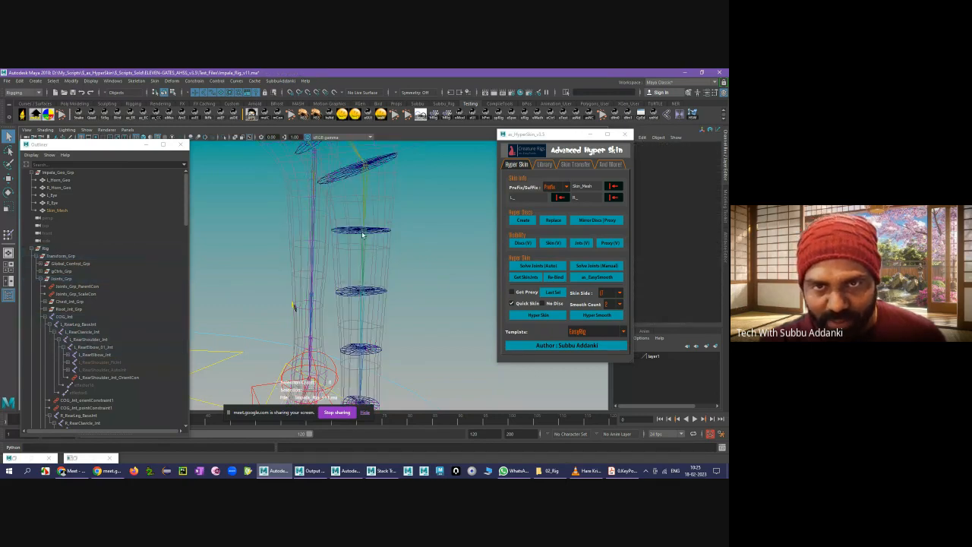
pyautogui.click(363, 233)
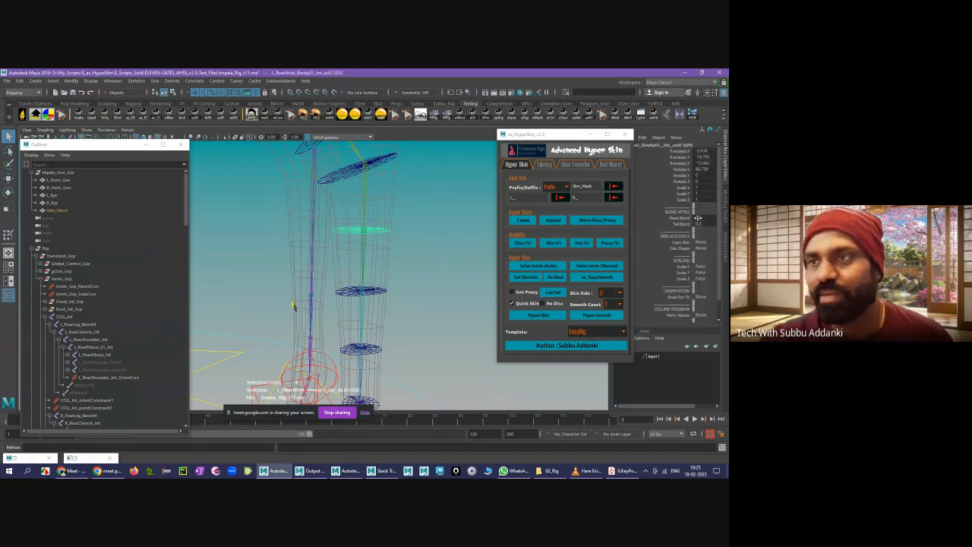
pyautogui.doubleClick(709, 218)
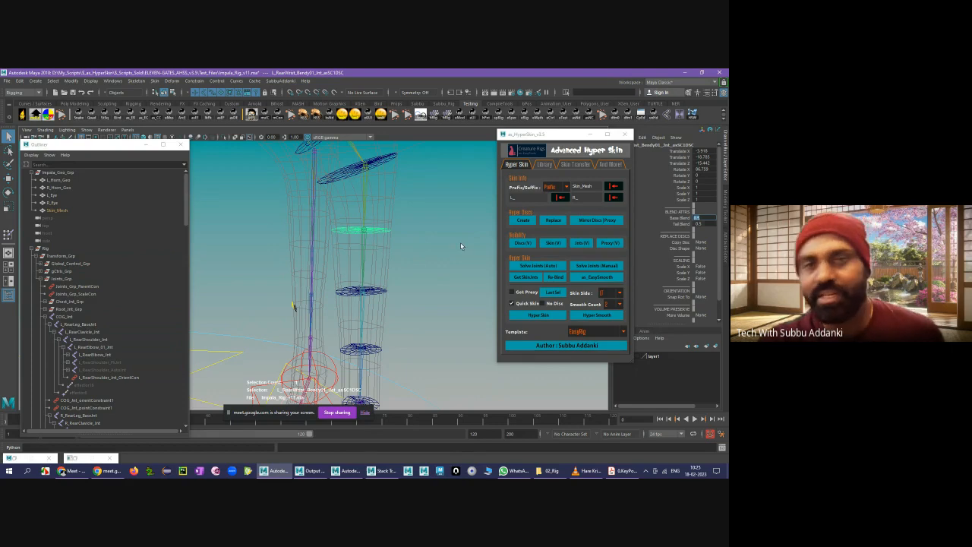
pyautogui.click(416, 238)
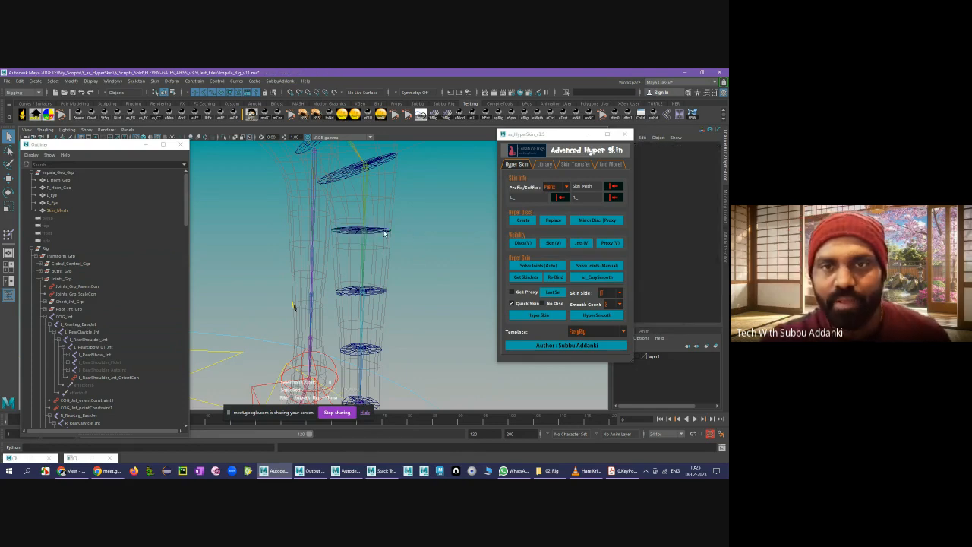
# - Select the row of L_RearWrist_Bendy discs down the lower rear leg and review their spacing from the side
pyautogui.click(384, 231)
pyautogui.scroll(-3, 423, 247)
pyautogui.scroll(1, 423, 247)
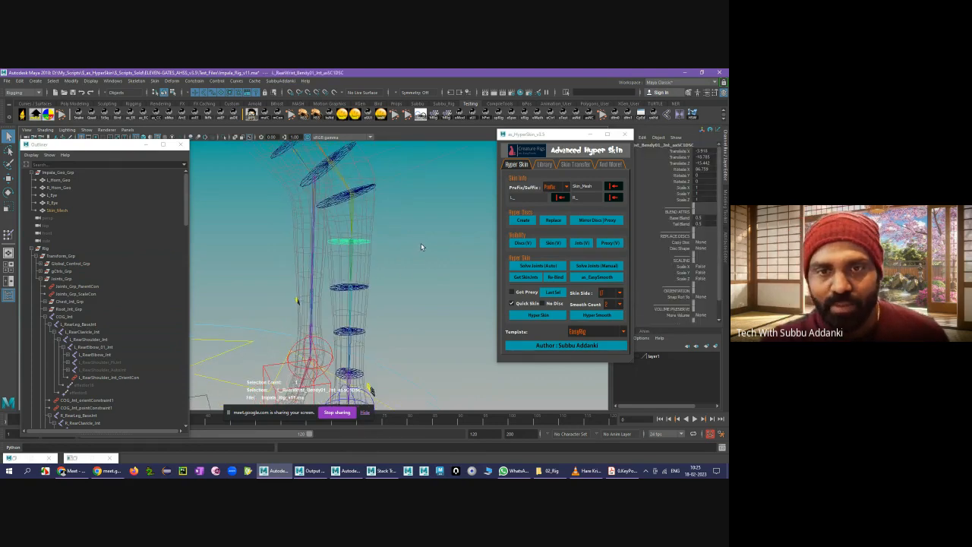
pyautogui.keyDown('alt'); pyautogui.moveTo(422, 247); pyautogui.dragTo(449, 229, button='middle'); pyautogui.keyUp('alt')
pyautogui.moveTo(425, 201); pyautogui.dragTo(385, 346)
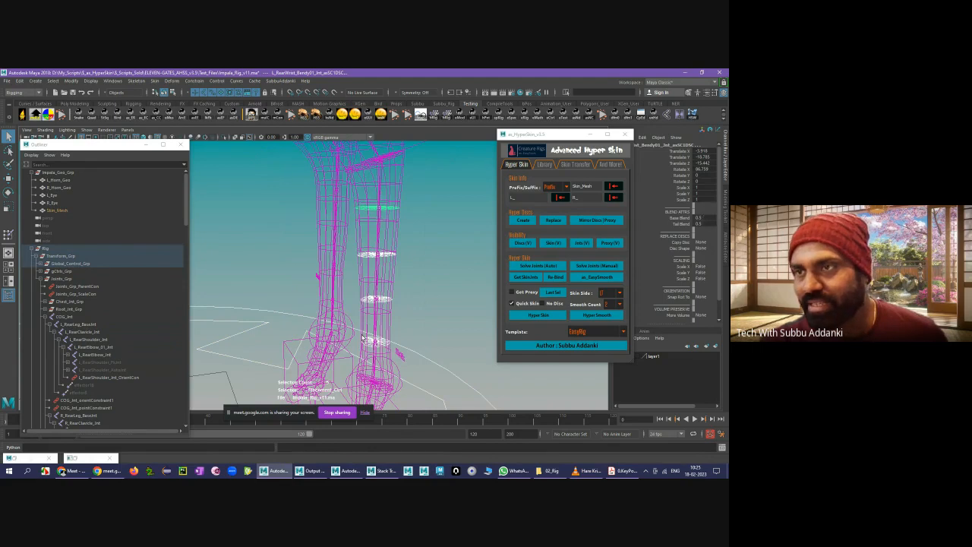
pyautogui.keyDown('alt'); pyautogui.moveTo(410, 310); pyautogui.dragTo(418, 295); pyautogui.keyUp('alt')
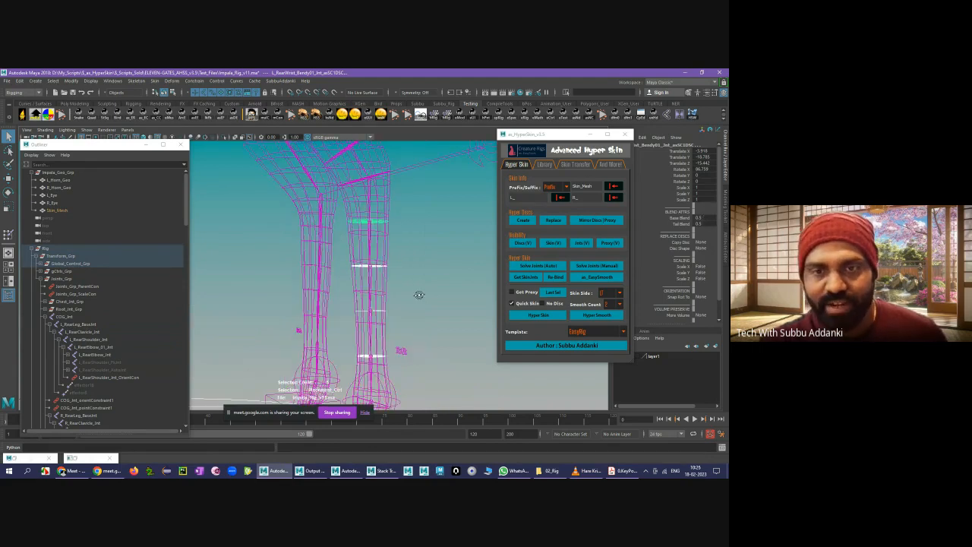
pyautogui.click(380, 220)
pyautogui.moveTo(391, 324); pyautogui.dragTo(394, 269)
pyautogui.keyDown('alt'); pyautogui.moveTo(437, 291); pyautogui.dragTo(387, 218); pyautogui.keyUp('alt')
# - Set Base Blend and Tail Blend to 0.1 on the tilted L_RearWrist disc at the rear leg bend
pyautogui.click(388, 217)
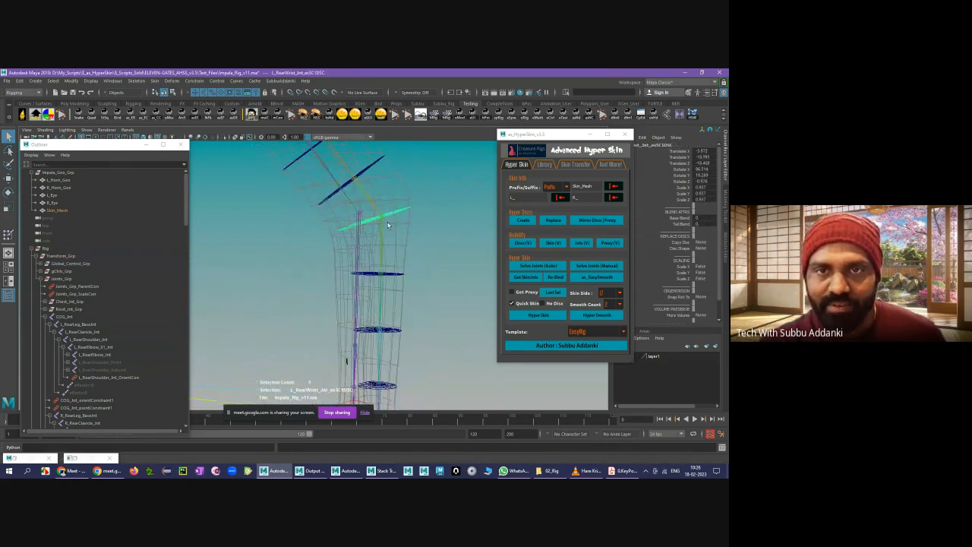
pyautogui.click(454, 234)
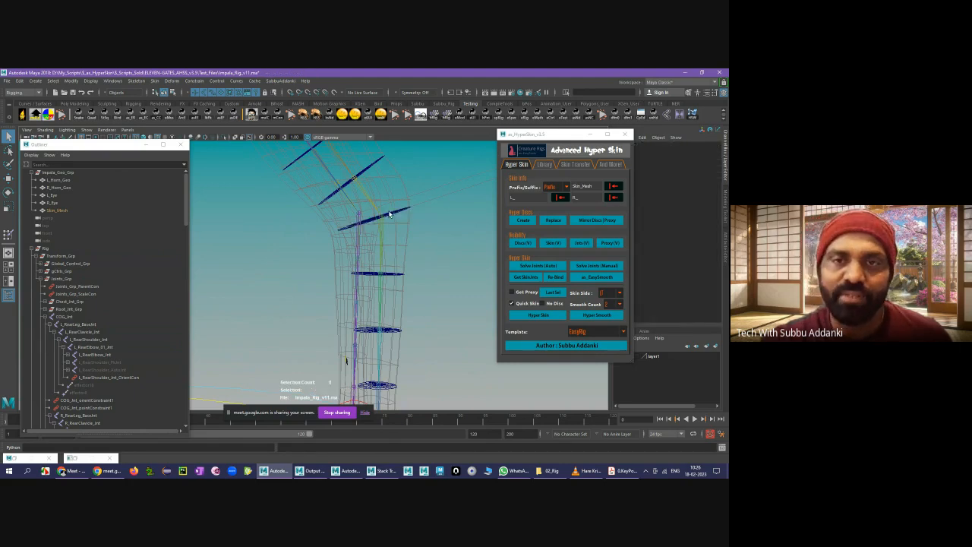
pyautogui.click(389, 215)
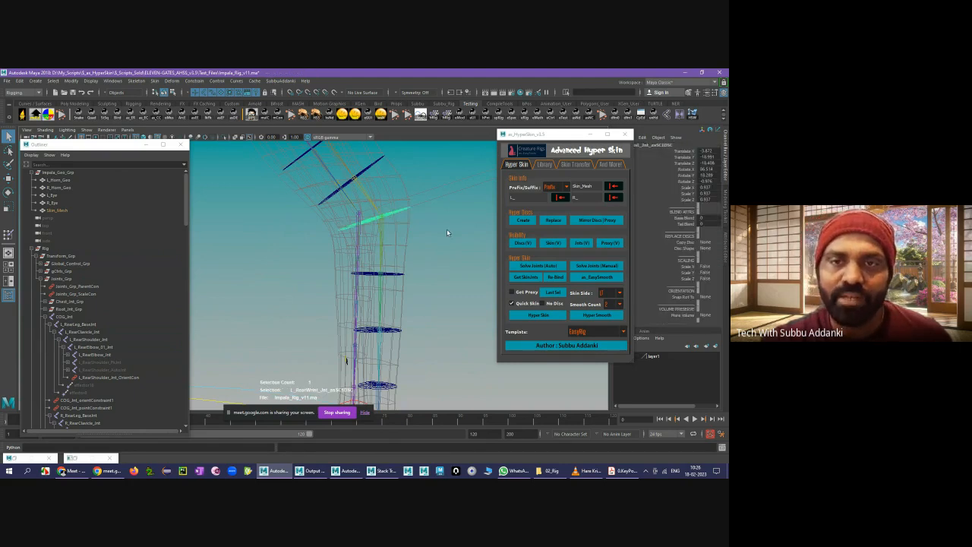
pyautogui.click(700, 218)
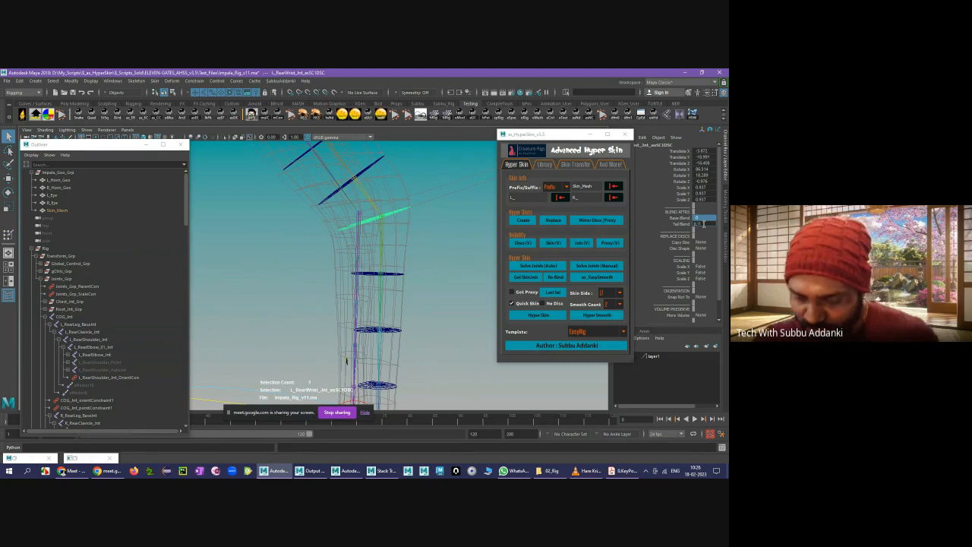
pyautogui.press('Return')
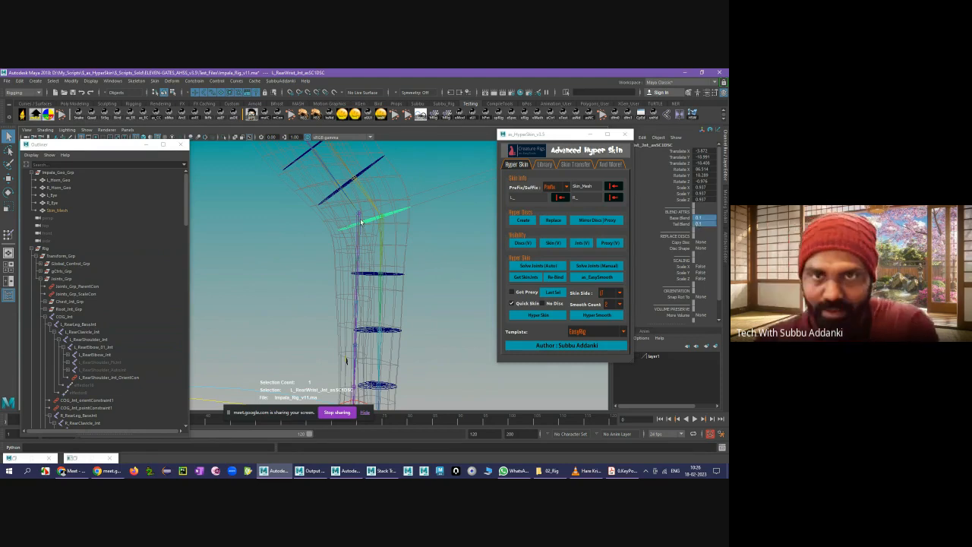
# - Set the Tail Blend of the tilted L_RearWrist disc at the rear leg bend to 0.5
pyautogui.click(677, 224)
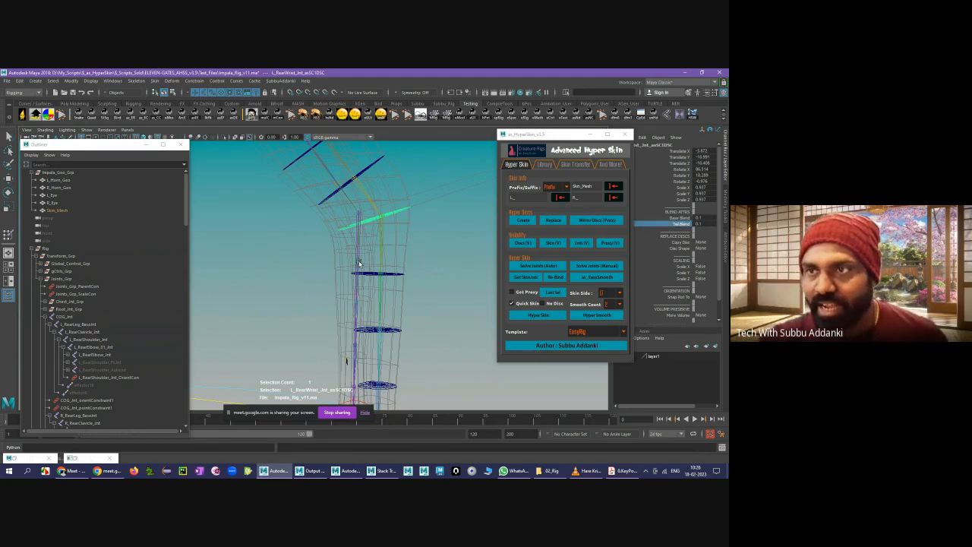
pyautogui.keyDown('alt'); pyautogui.moveTo(376, 245); pyautogui.dragTo(383, 248); pyautogui.keyUp('alt')
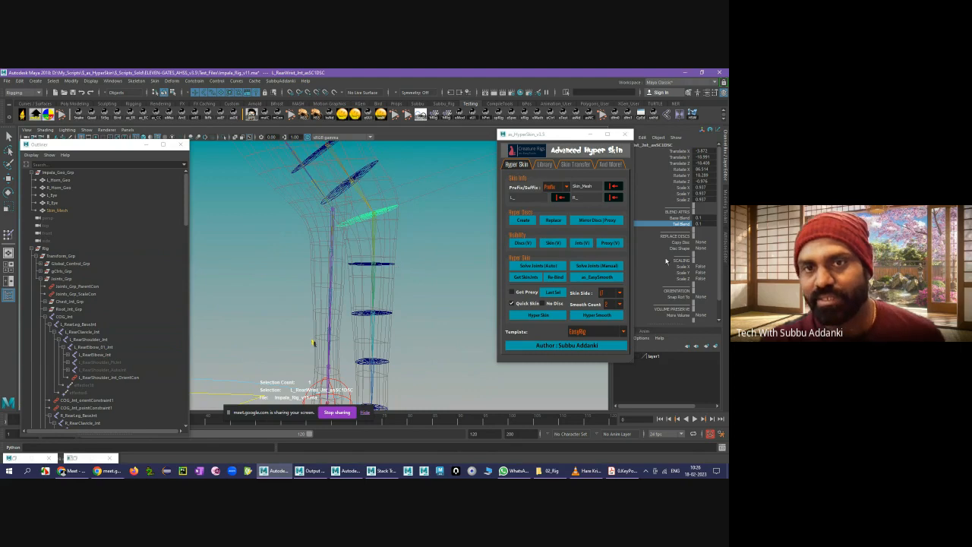
pyautogui.click(703, 224)
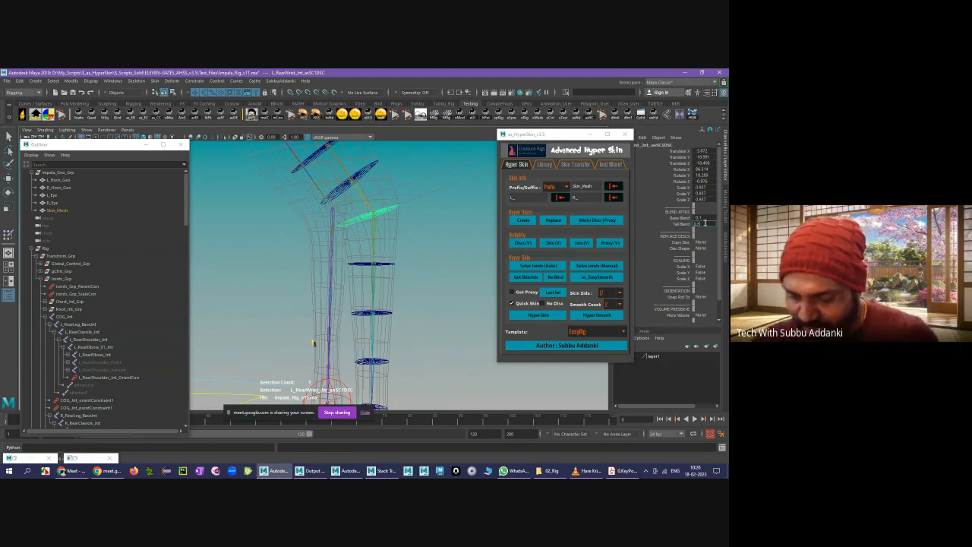
pyautogui.click(395, 185)
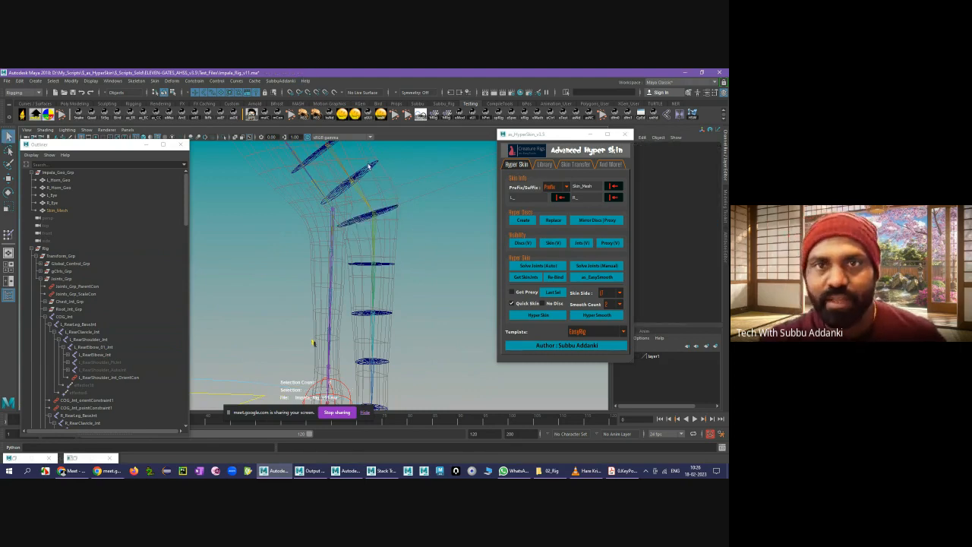
# - On the L_RearElbow_Bendy04 disc just above the bend, set Base Blend to 0.5 and Tail Blend to 0.1
pyautogui.click(366, 169)
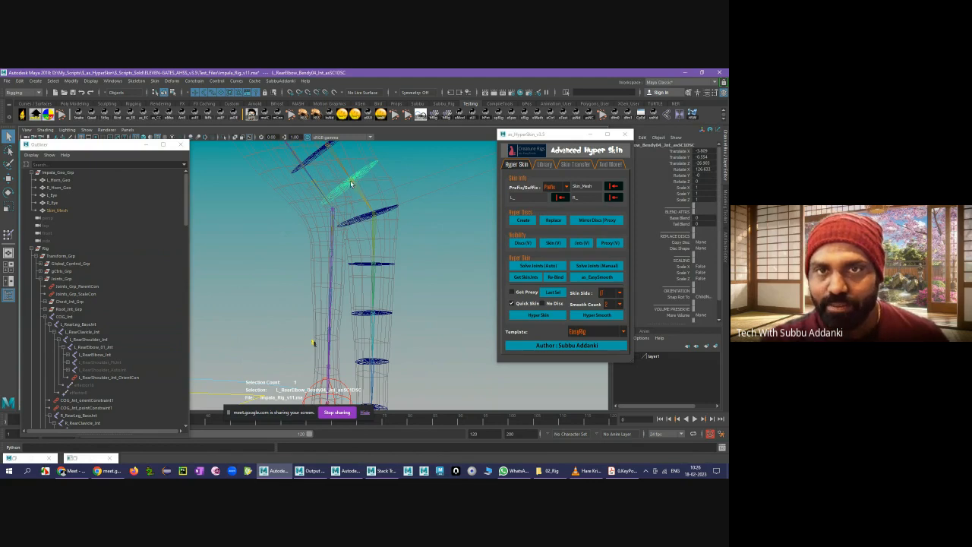
pyautogui.click(701, 218)
pyautogui.write('0.')
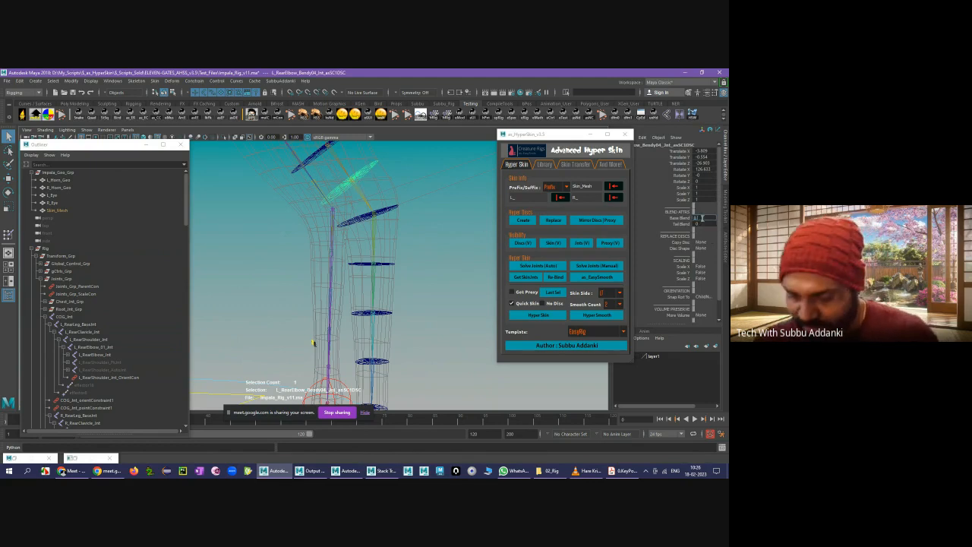
pyautogui.write('8')
pyautogui.press('Return')
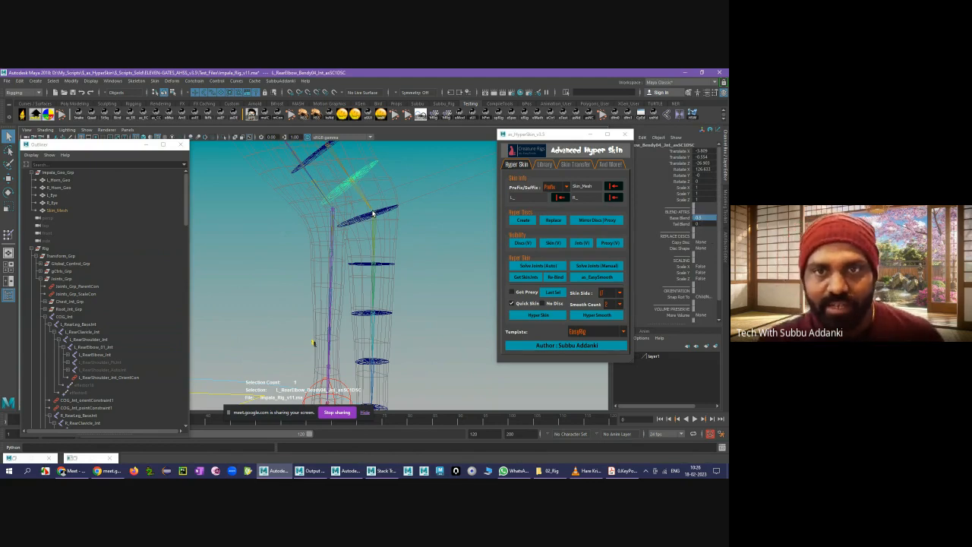
pyautogui.click(703, 224)
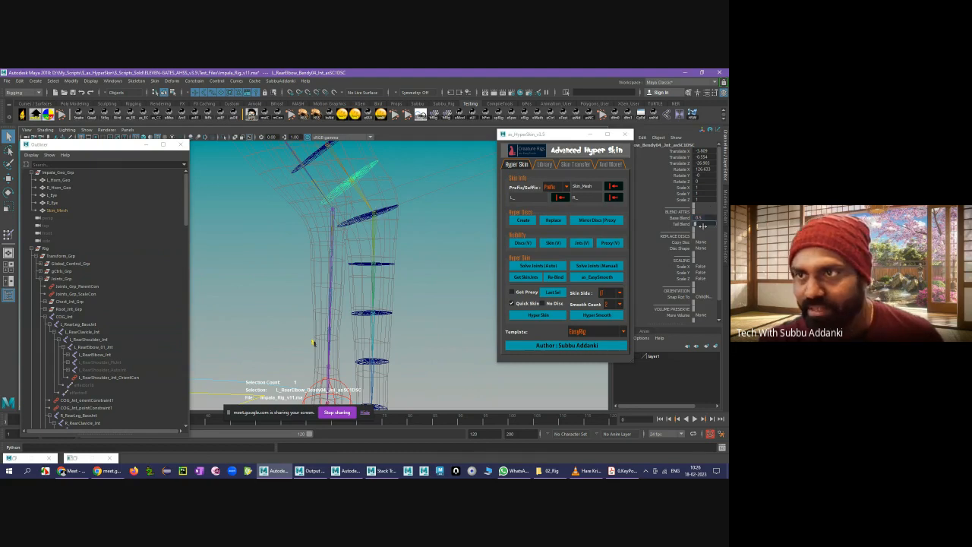
pyautogui.write('0.1')
pyautogui.press('Return')
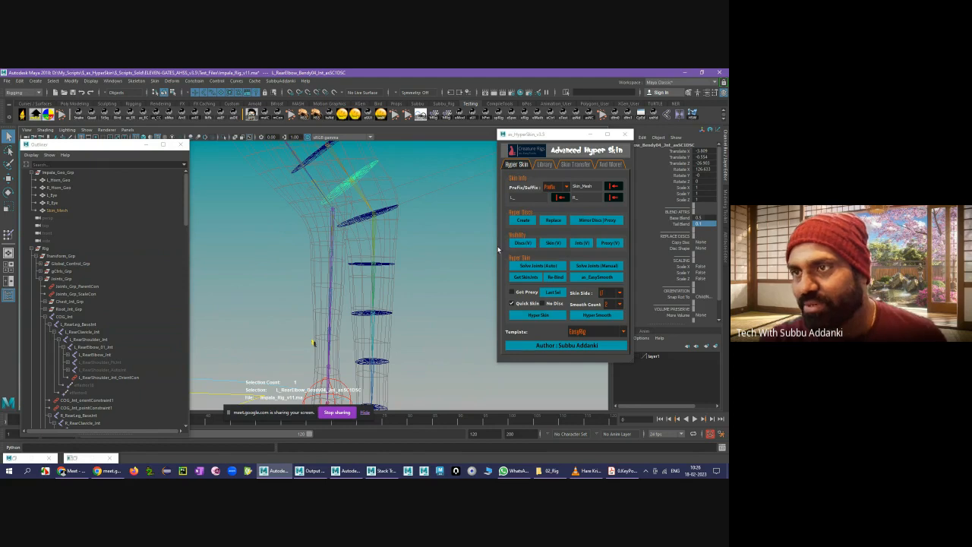
# - Compare the Base Blend and Tail Blend values of the L_RearWrist disc with those of the L_RearElbow_Bendy04 disc above it
pyautogui.click(429, 239)
pyautogui.click(384, 211)
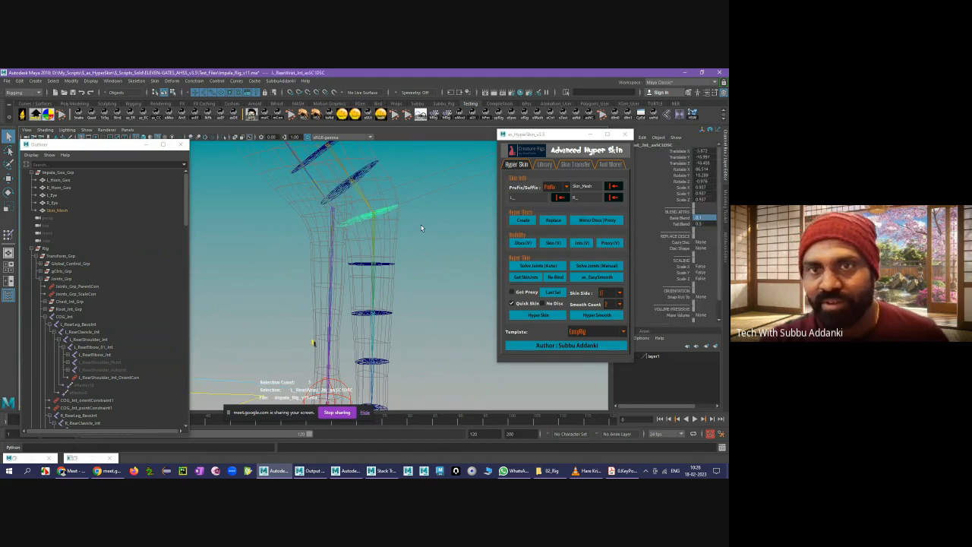
pyautogui.click(372, 173)
pyautogui.click(372, 173)
pyautogui.click(700, 224)
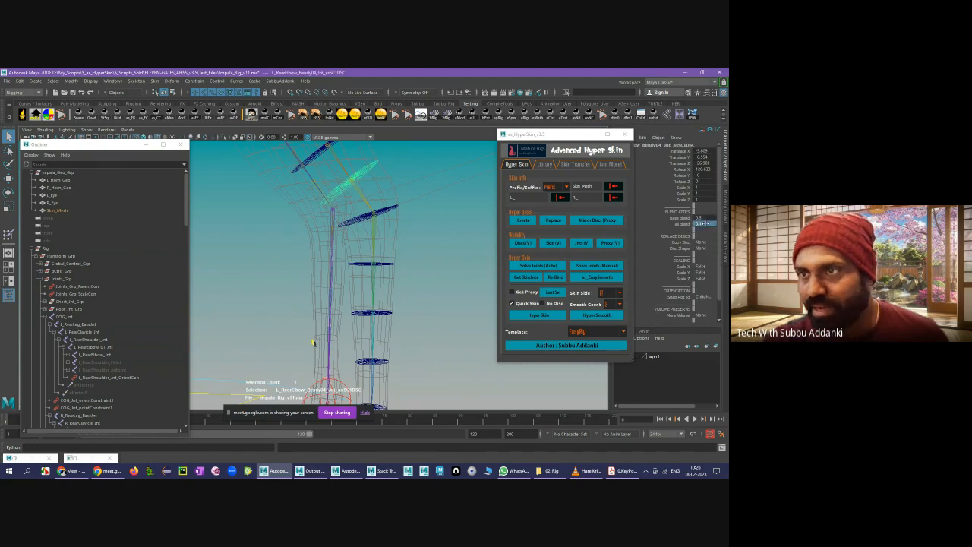
pyautogui.click(429, 230)
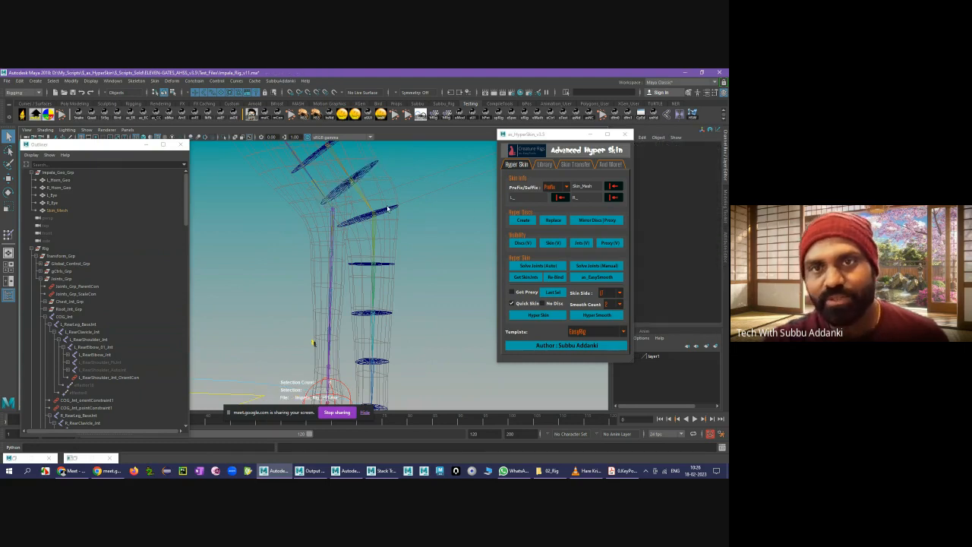
pyautogui.click(387, 210)
pyautogui.click(703, 225)
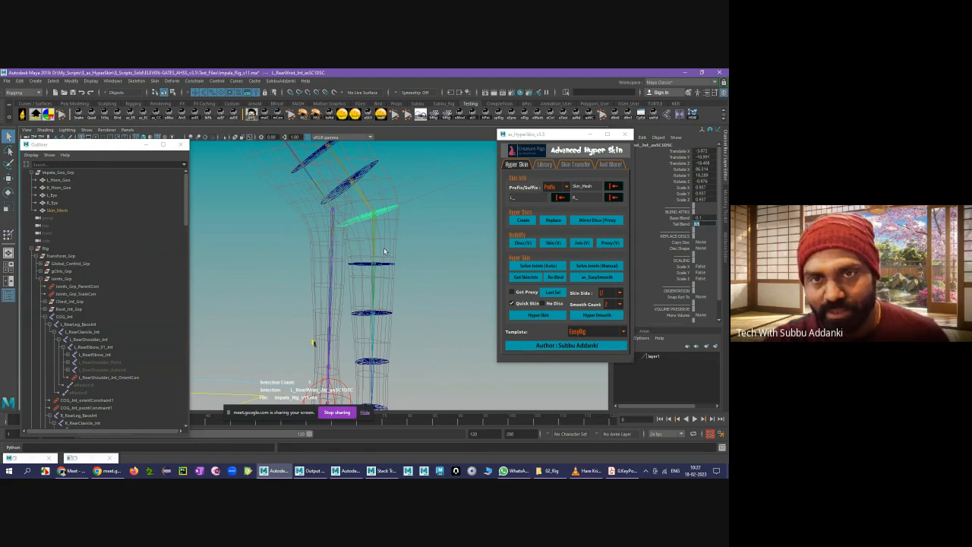
pyautogui.click(431, 187)
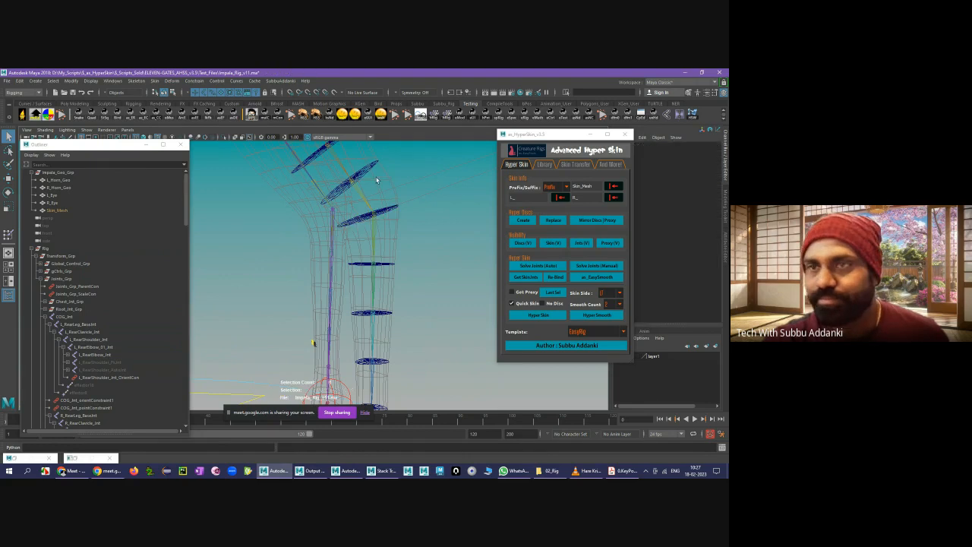
# - Set Base Blend and Tail Blend to 0.5 on the L_RearElbow_Bendy02 and L_RearElbow_Bendy03 discs of the upper rear leg
pyautogui.click(372, 170)
pyautogui.scroll(-1, 362, 165)
pyautogui.keyDown('alt'); pyautogui.moveTo(363, 165); pyautogui.dragTo(381, 201, button='middle'); pyautogui.keyUp('alt')
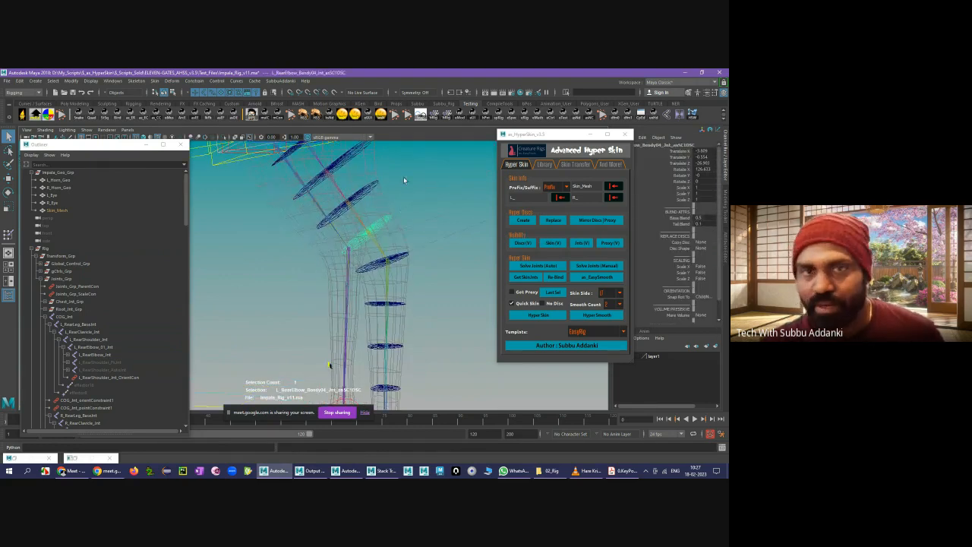
pyautogui.keyDown('alt'); pyautogui.moveTo(403, 180); pyautogui.dragTo(369, 227); pyautogui.keyUp('alt')
pyautogui.click(370, 230)
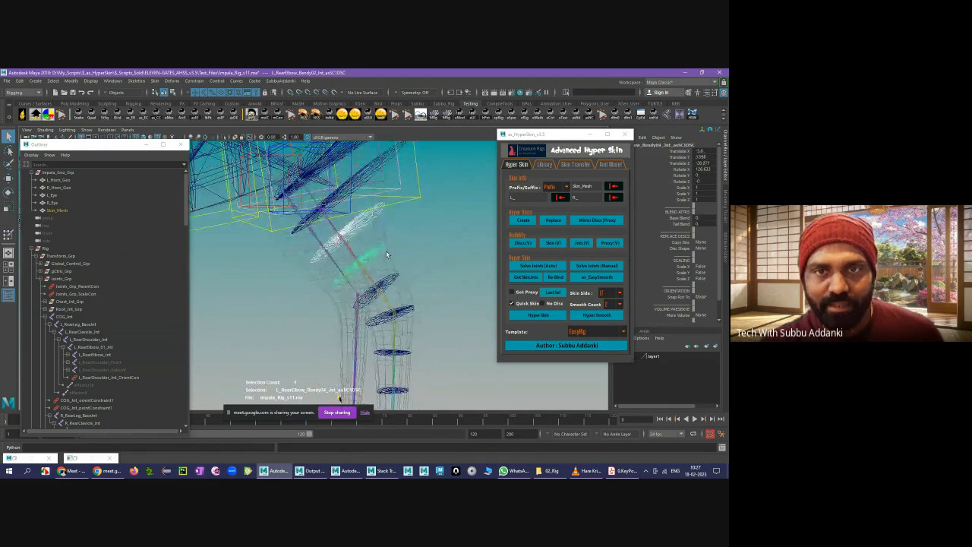
pyautogui.click(710, 218)
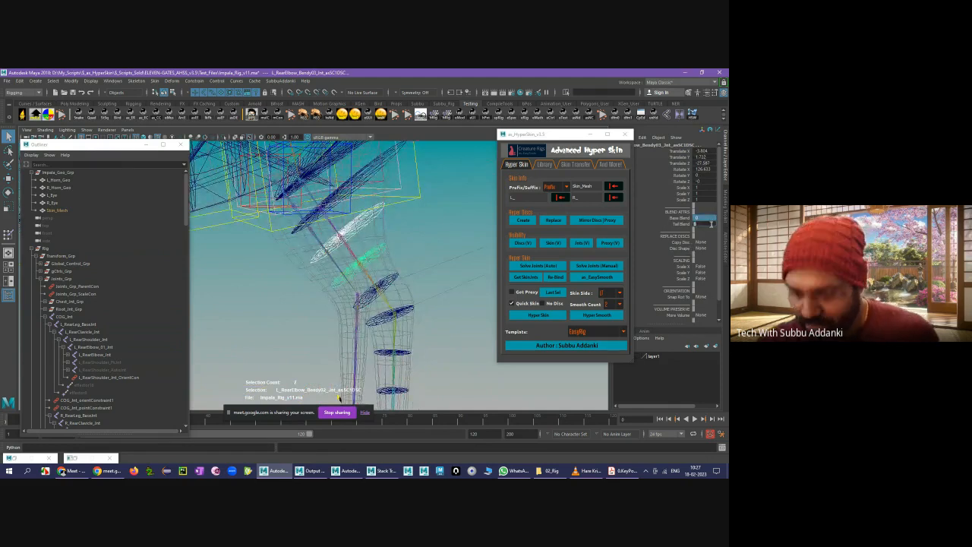
pyautogui.write('0.5')
pyautogui.press('Return')
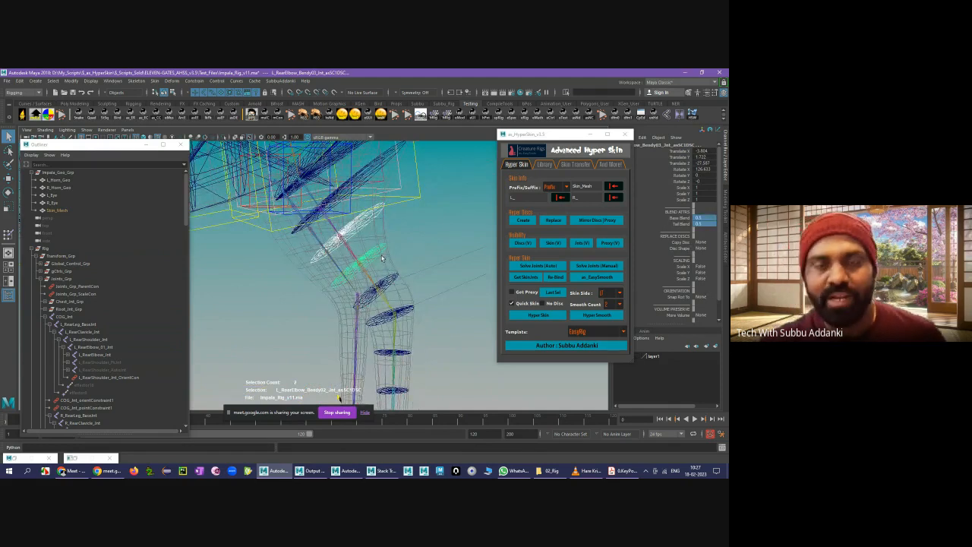
# - Rotate the L_RearElbow_Bendy02 disc to a flatter tilt and scale it down slightly to fit the leg mesh
pyautogui.keyDown('alt'); pyautogui.moveTo(445, 263); pyautogui.dragTo(338, 243); pyautogui.keyUp('alt')
pyautogui.click(400, 257)
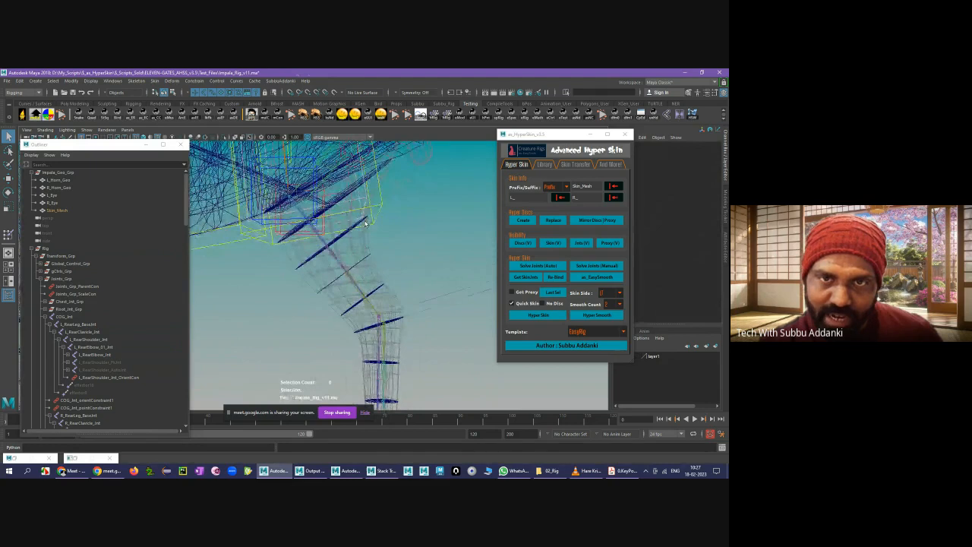
pyautogui.click(360, 224)
pyautogui.press('e')
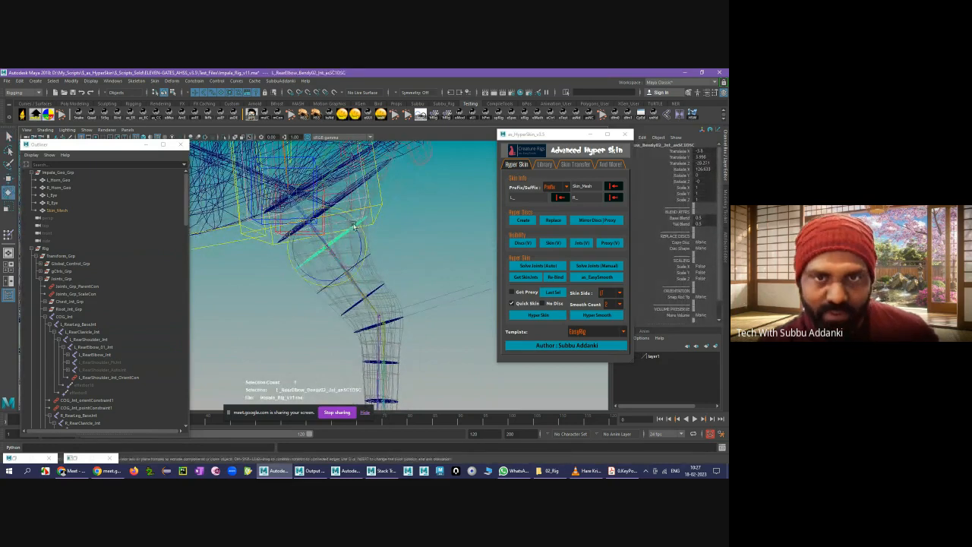
pyautogui.moveTo(356, 229); pyautogui.dragTo(358, 235)
pyautogui.press('r')
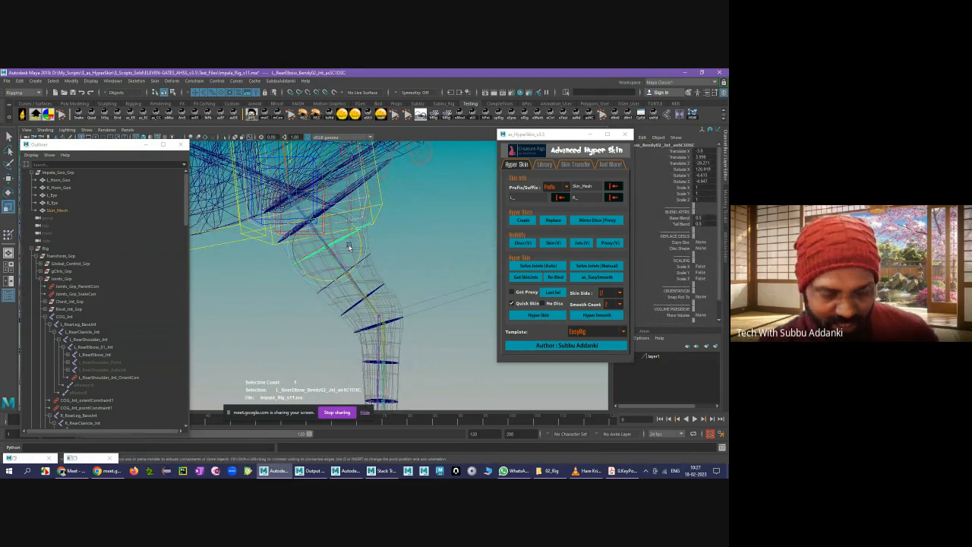
pyautogui.moveTo(298, 262); pyautogui.dragTo(296, 263)
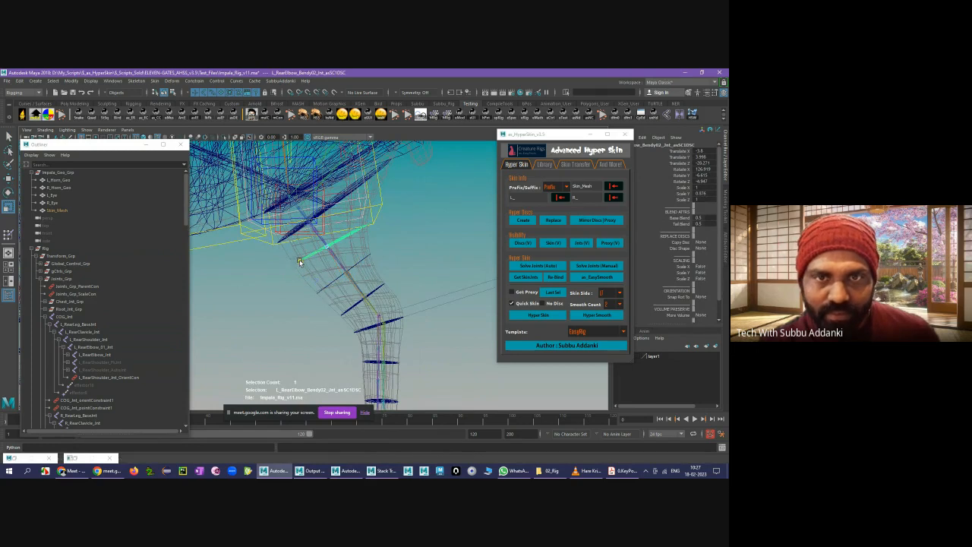
pyautogui.click(315, 281)
# - Rotate the L_RearElbow_Bendy03 disc to a flatter tilt that follows the edge loops of the leg mesh
pyautogui.click(365, 259)
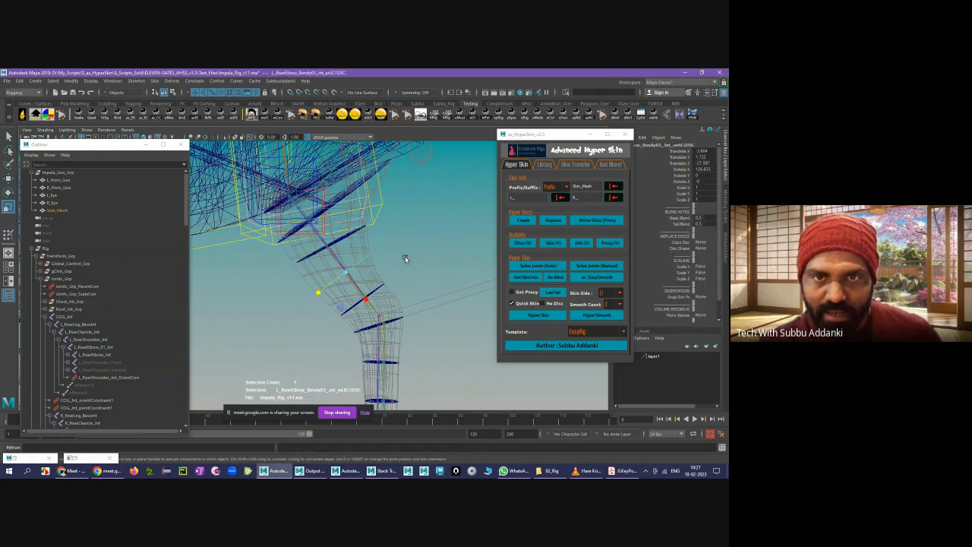
pyautogui.keyDown('alt'); pyautogui.moveTo(405, 255); pyautogui.dragTo(385, 277); pyautogui.keyUp('alt')
pyautogui.press('w')
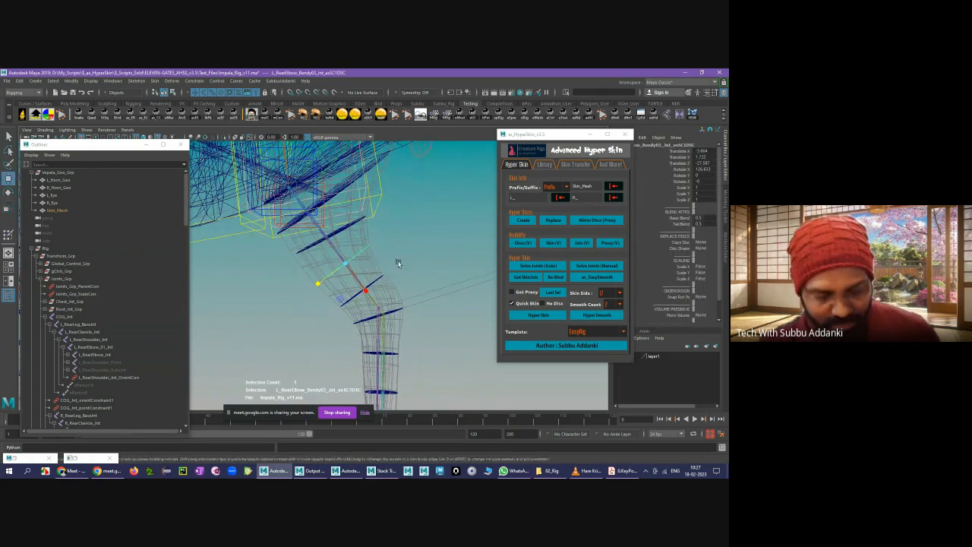
pyautogui.press('e')
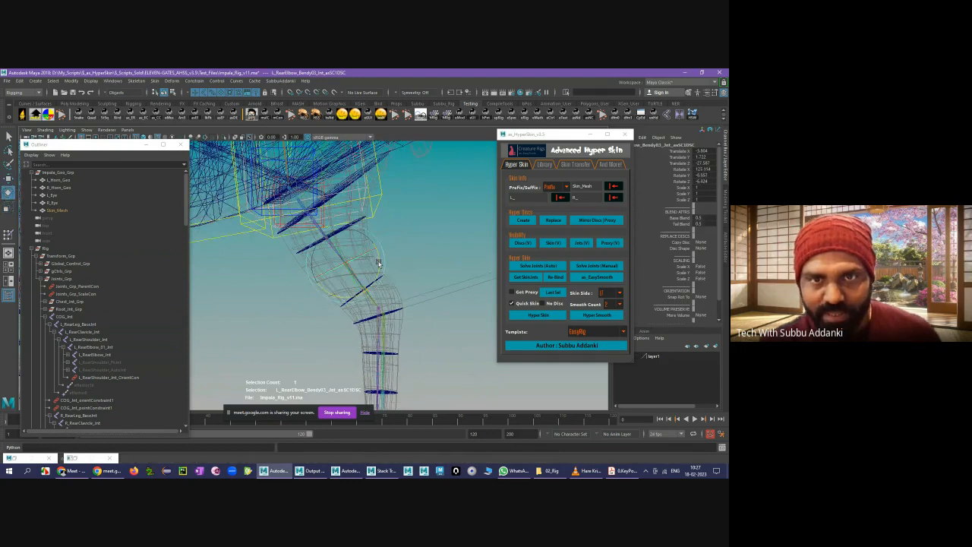
pyautogui.click(412, 274)
# - Examine the L_RearElbow_Bendy04 disc above the bend and its Snap Rot To orientation setting
pyautogui.click(381, 281)
pyautogui.keyDown('alt'); pyautogui.moveTo(425, 271); pyautogui.dragTo(425, 248, button='middle'); pyautogui.keyUp('alt')
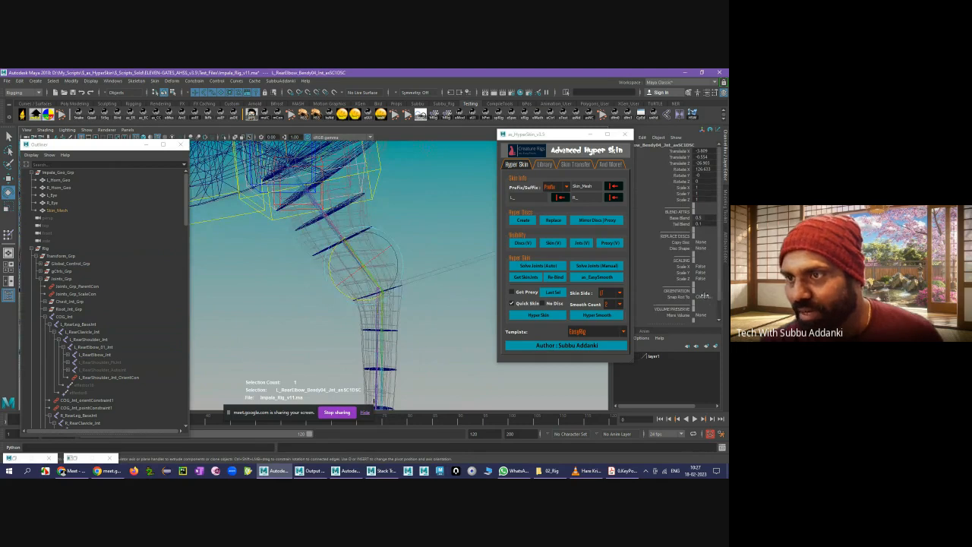
pyautogui.click(381, 282)
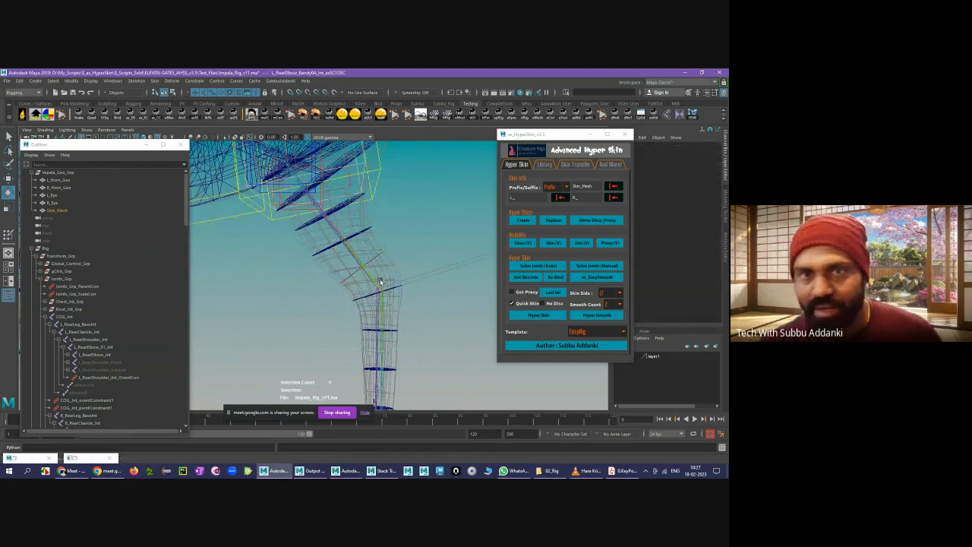
# - Rotate the L_RearElbow_Bendy01 disc near the belly to a flatter tilt and reduce its Scale Y to about 0.83
pyautogui.keyDown('alt'); pyautogui.moveTo(429, 221); pyautogui.dragTo(378, 218); pyautogui.keyUp('alt')
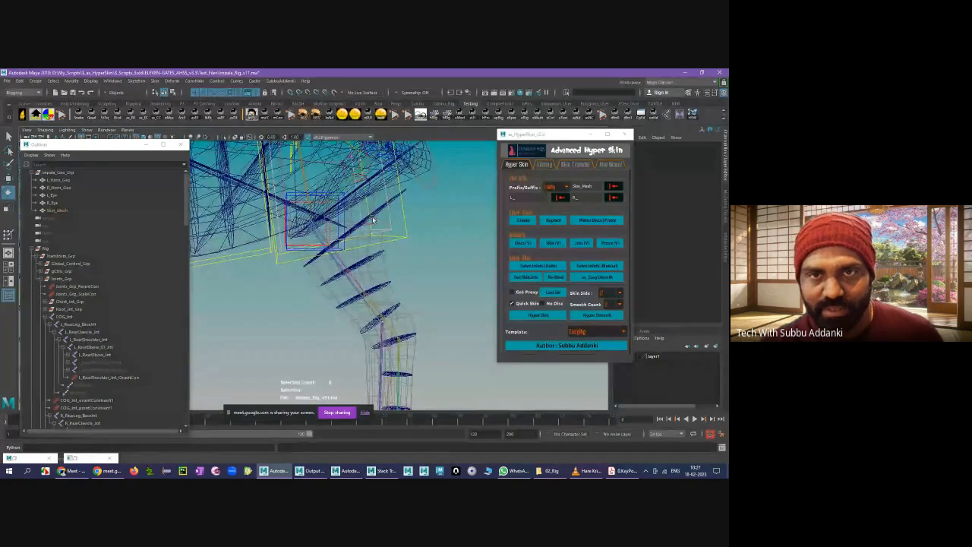
pyautogui.click(373, 217)
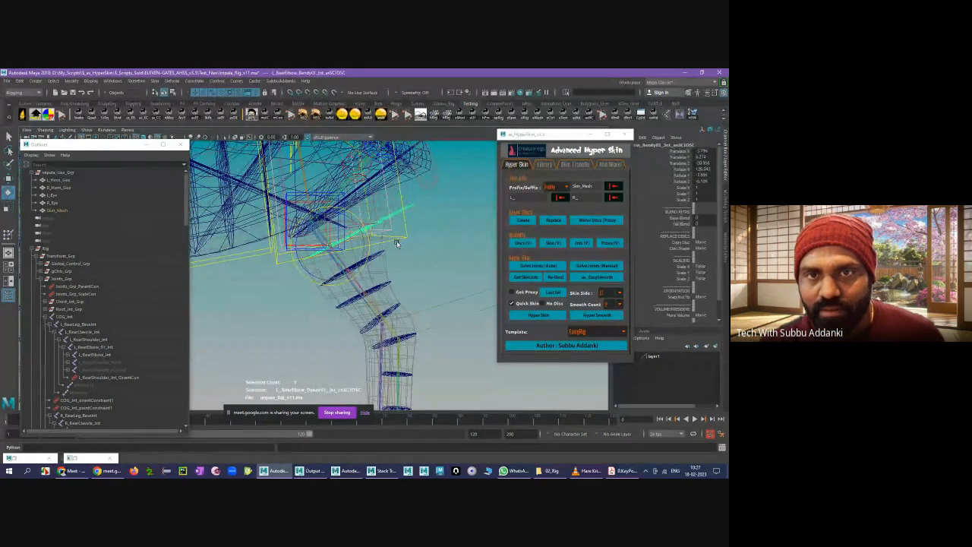
pyautogui.keyDown('alt'); pyautogui.moveTo(397, 243); pyautogui.dragTo(404, 250); pyautogui.keyUp('alt')
pyautogui.press('r')
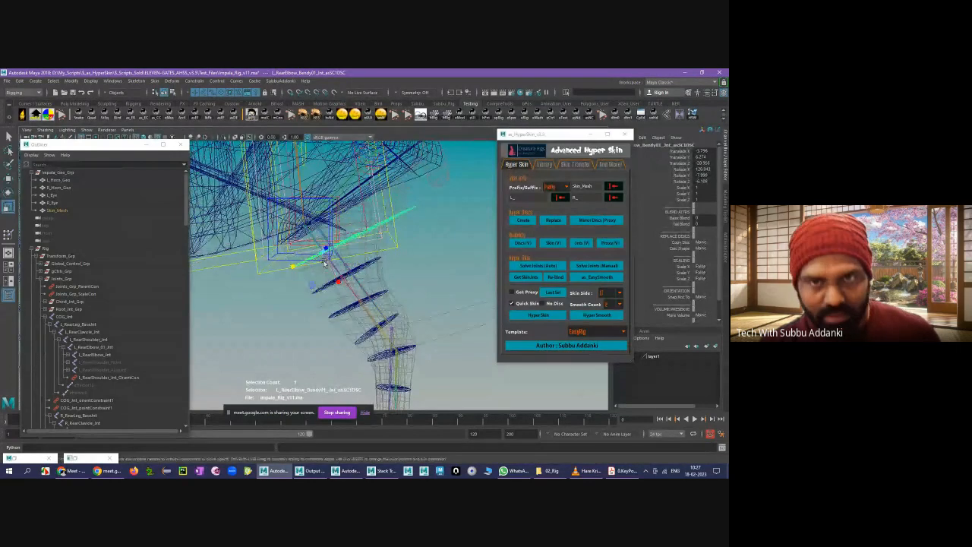
pyautogui.moveTo(293, 268); pyautogui.dragTo(314, 260)
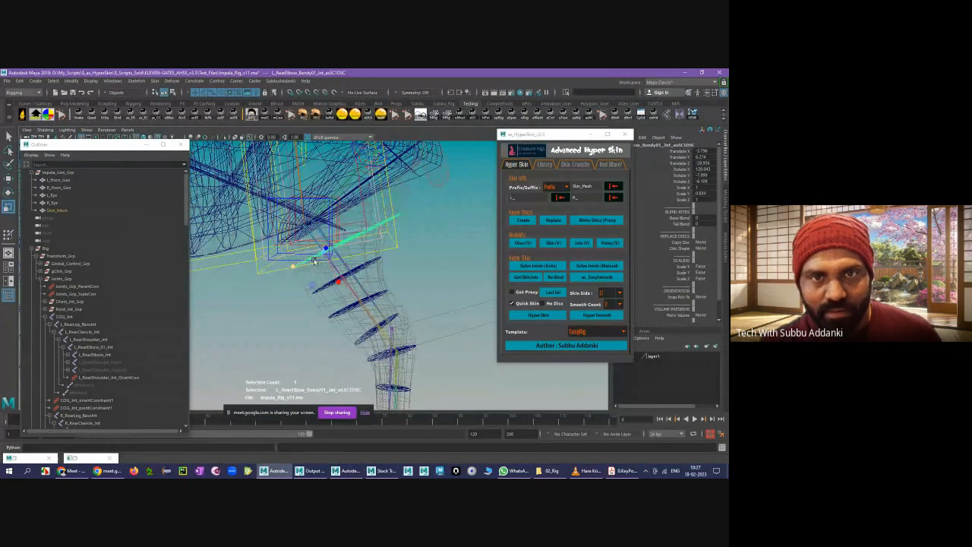
pyautogui.click(310, 261)
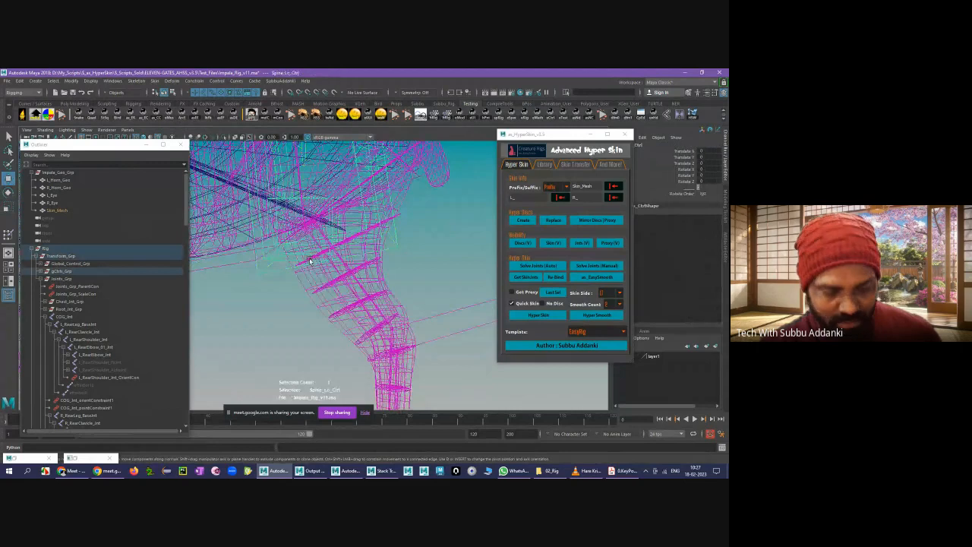
# - Move the L_RearElbow_Bendy01 disc slightly to centre it within the upper rear leg mesh, leaving it deselected
pyautogui.click(400, 219)
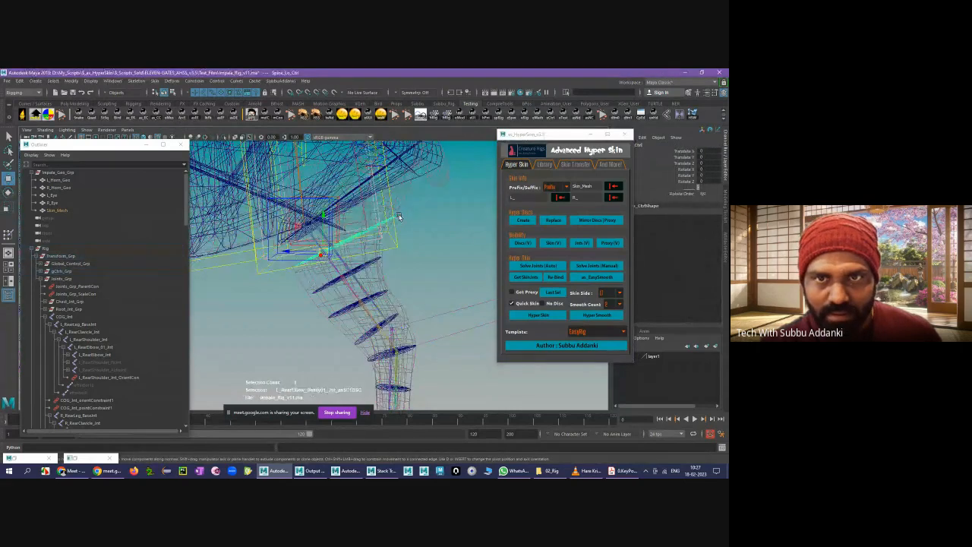
pyautogui.moveTo(399, 217); pyautogui.dragTo(359, 202)
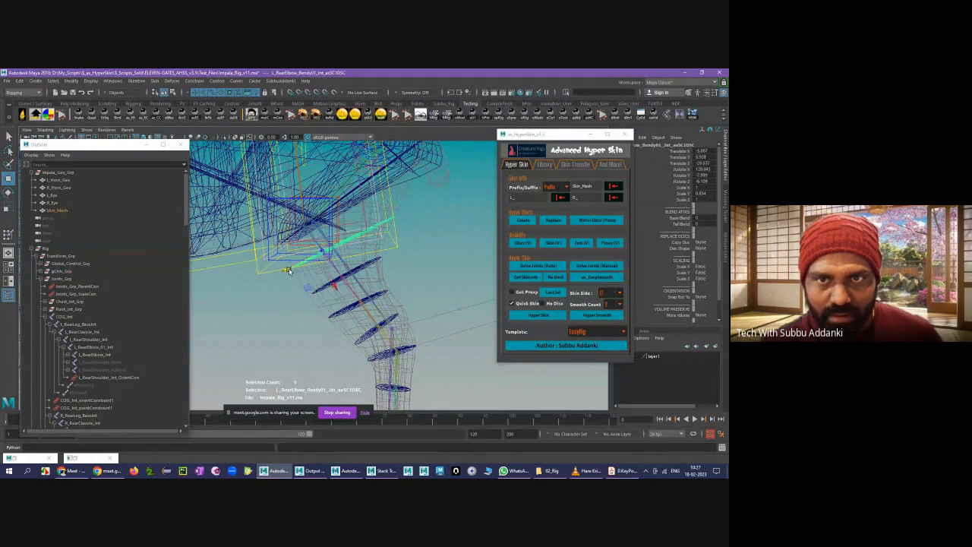
pyautogui.click(419, 262)
pyautogui.scroll(-5, 419, 263)
pyautogui.keyDown('alt'); pyautogui.moveTo(227, 144); pyautogui.dragTo(351, 226, button='middle'); pyautogui.keyUp('alt')
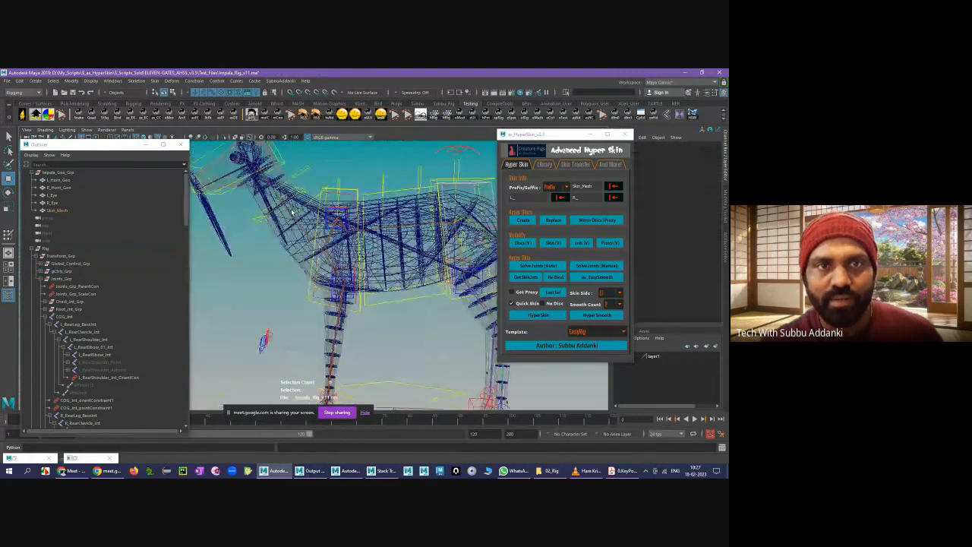
# - Select the Chest_Jnt disc on the impala's chest and jump to its joint with Select > Joint / Disc
pyautogui.scroll(4, 351, 226)
pyautogui.keyDown('alt'); pyautogui.moveTo(351, 227); pyautogui.dragTo(306, 215); pyautogui.keyUp('alt')
pyautogui.scroll(-4, 306, 214)
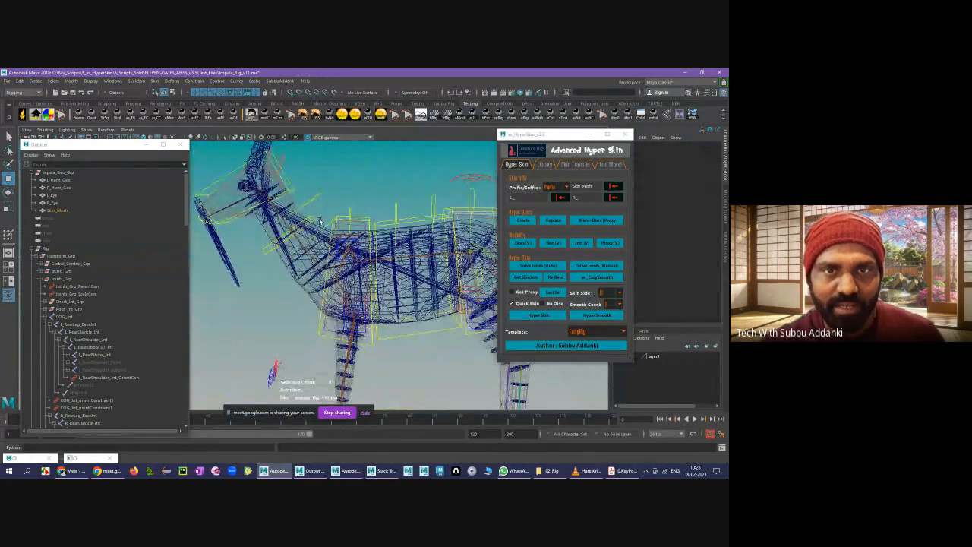
pyautogui.click(334, 282)
pyautogui.keyDown('alt'); pyautogui.moveTo(349, 187); pyautogui.dragTo(566, 242); pyautogui.keyUp('alt')
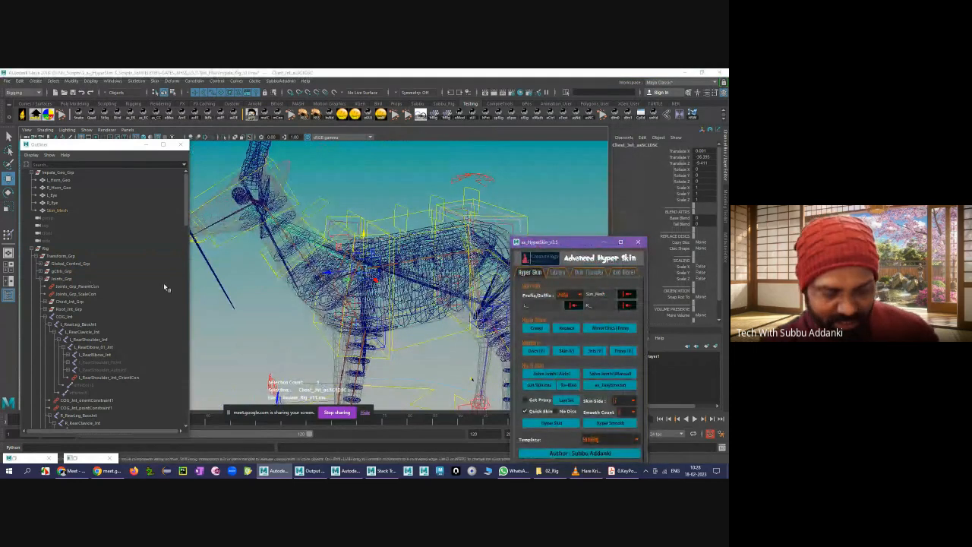
pyautogui.moveTo(576, 247); pyautogui.dragTo(576, 162)
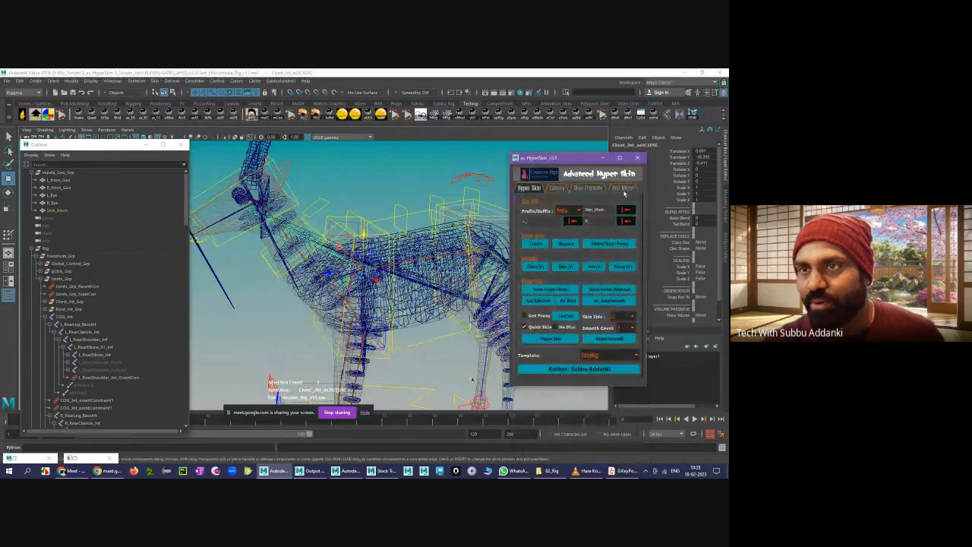
pyautogui.click(623, 188)
pyautogui.click(605, 233)
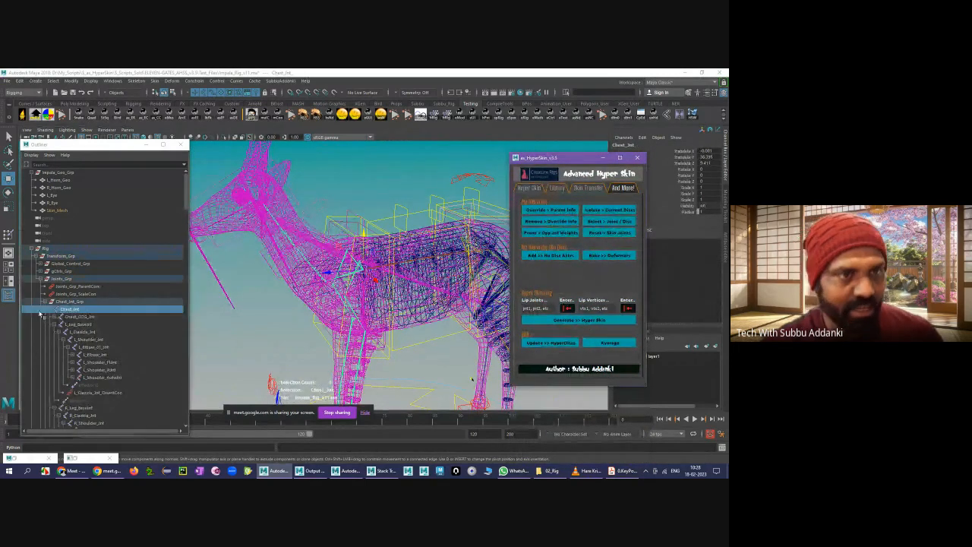
# - Compare the Chest_Jnt and Chest_COG_Jnt joints in the hierarchy, returning to the Chest_Jnt disc
pyautogui.click(49, 305)
pyautogui.click(52, 310)
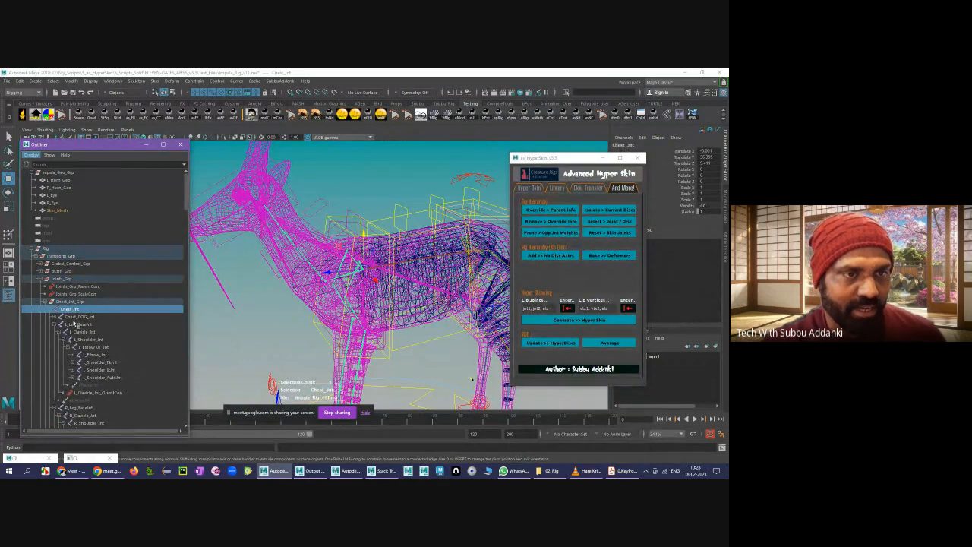
pyautogui.click(84, 318)
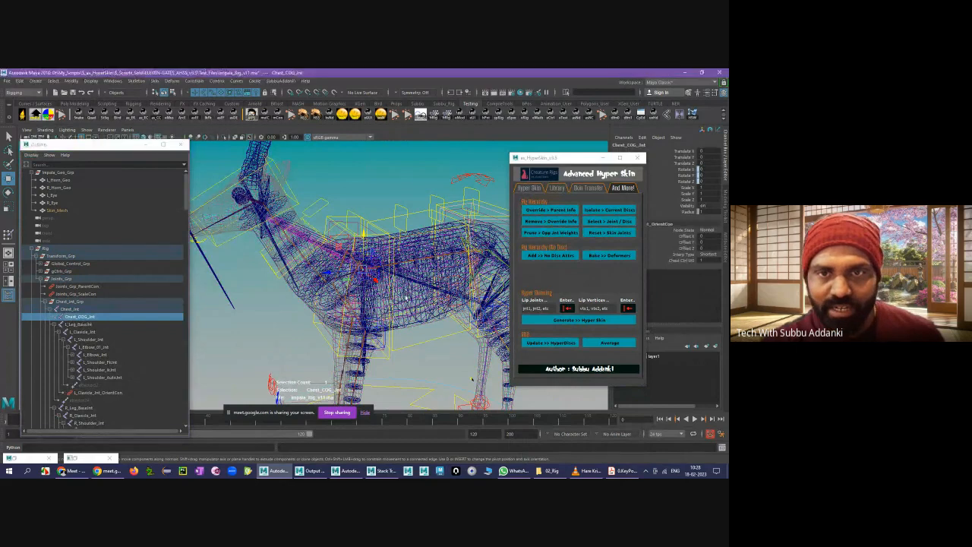
pyautogui.keyDown('alt'); pyautogui.moveTo(334, 273); pyautogui.dragTo(359, 275); pyautogui.keyUp('alt')
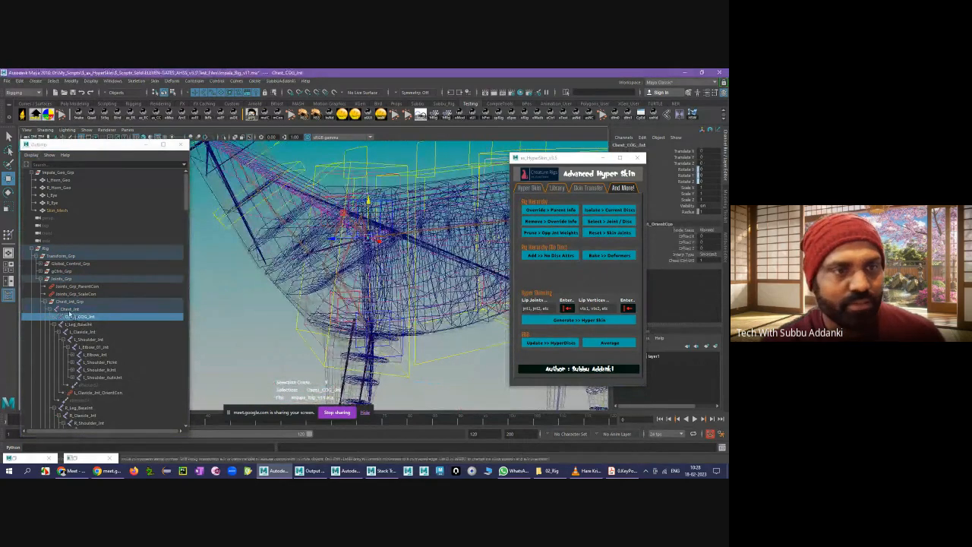
pyautogui.press('Up')
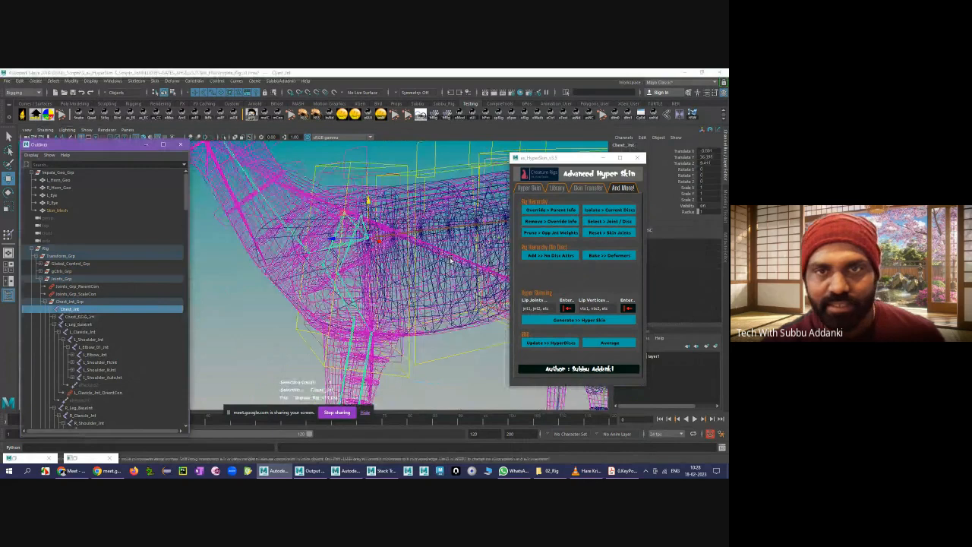
pyautogui.click(85, 317)
pyautogui.click(116, 310)
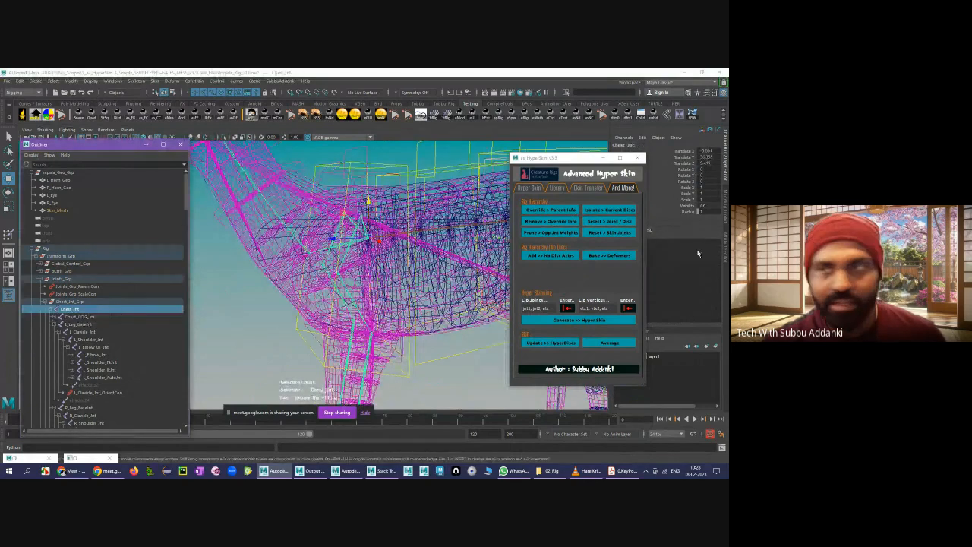
pyautogui.click(433, 298)
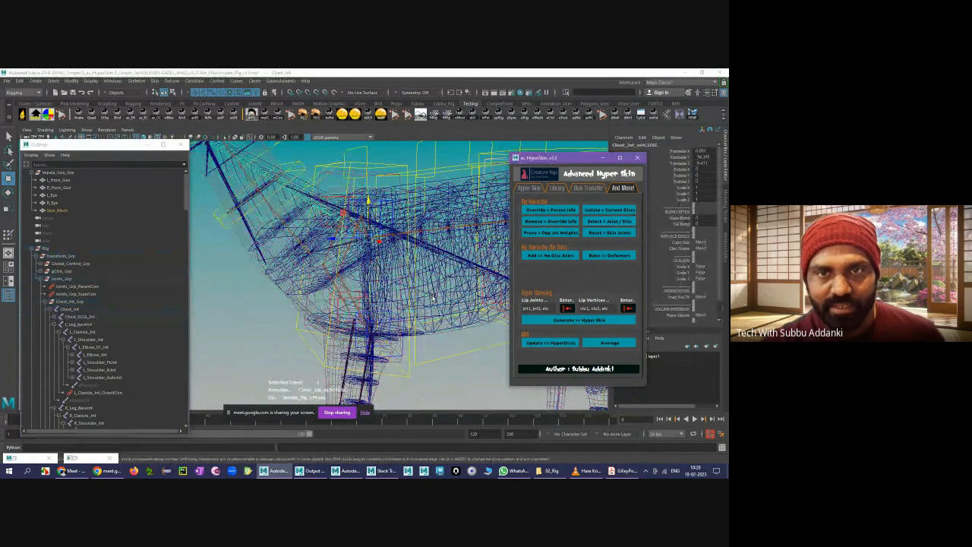
# - Try the Circle option for the Chest_Jnt disc's Disc Shape and return it to None
pyautogui.keyDown('alt'); pyautogui.moveTo(433, 298); pyautogui.dragTo(387, 254, button='right'); pyautogui.keyUp('alt')
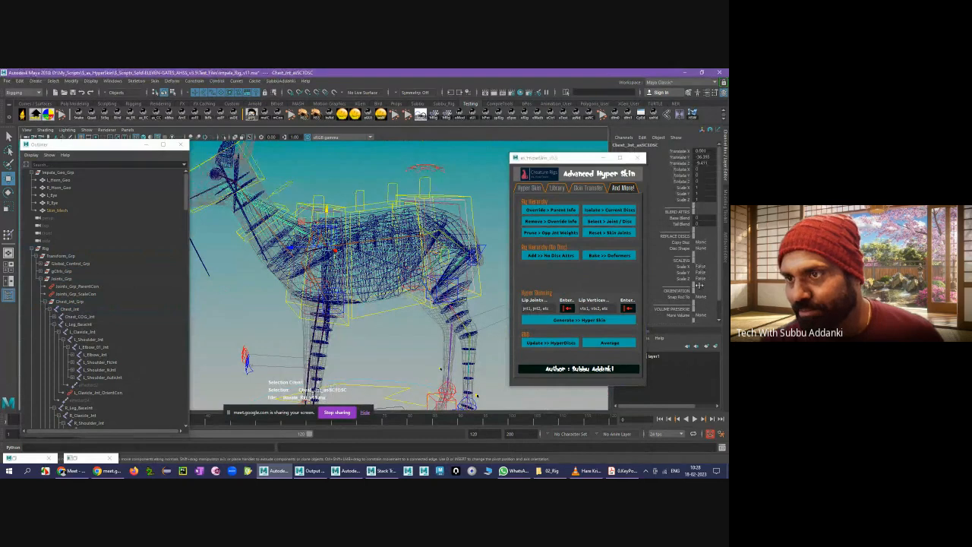
pyautogui.click(700, 248)
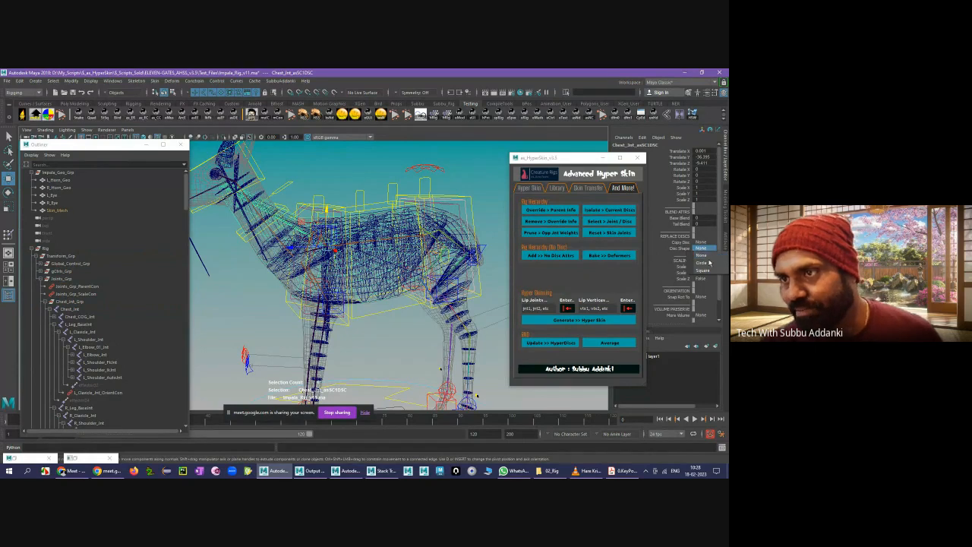
pyautogui.click(699, 261)
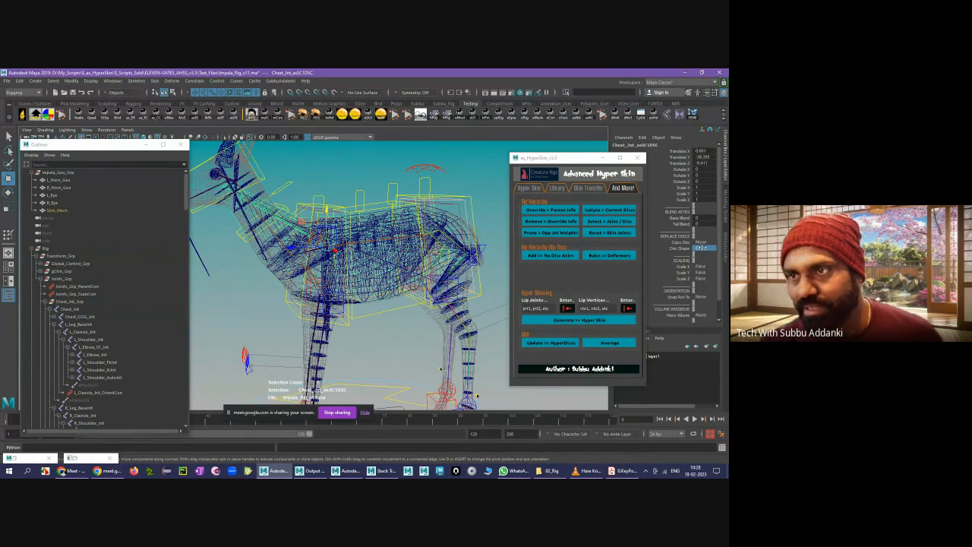
pyautogui.click(701, 248)
pyautogui.click(704, 254)
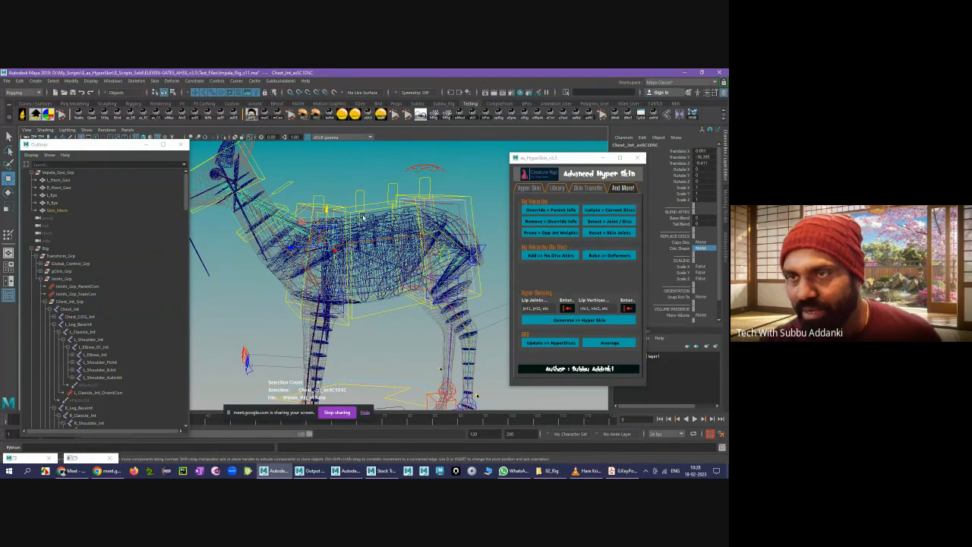
# - Replace the existing Chest_Jnt disc with a newly generated one that has default transforms
pyautogui.click(350, 177)
pyautogui.click(293, 214)
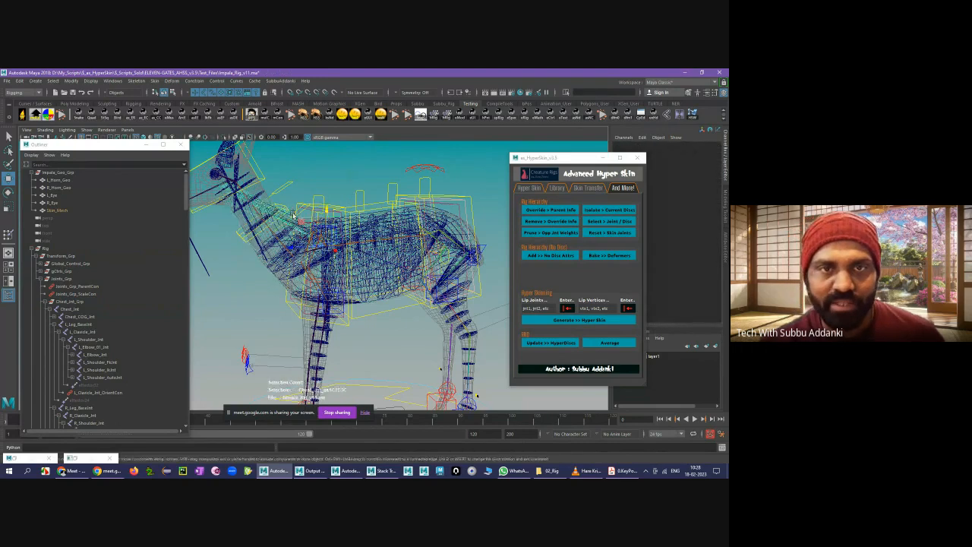
pyautogui.click(534, 188)
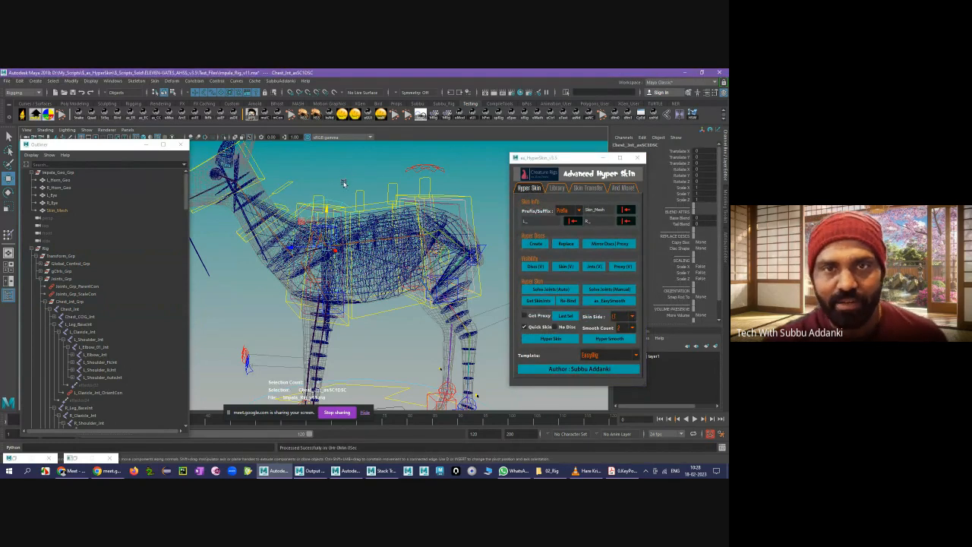
# - Select Chest_Jnt in the hierarchy and switch the selection to its new disc with Select > Joint / Disc
pyautogui.keyDown('alt'); pyautogui.moveTo(315, 210); pyautogui.dragTo(373, 242); pyautogui.keyUp('alt')
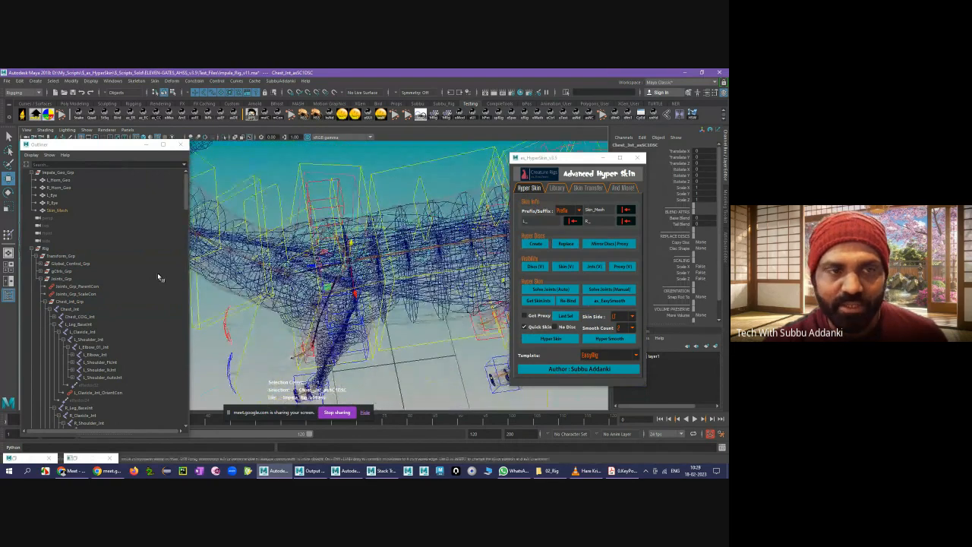
pyautogui.click(69, 308)
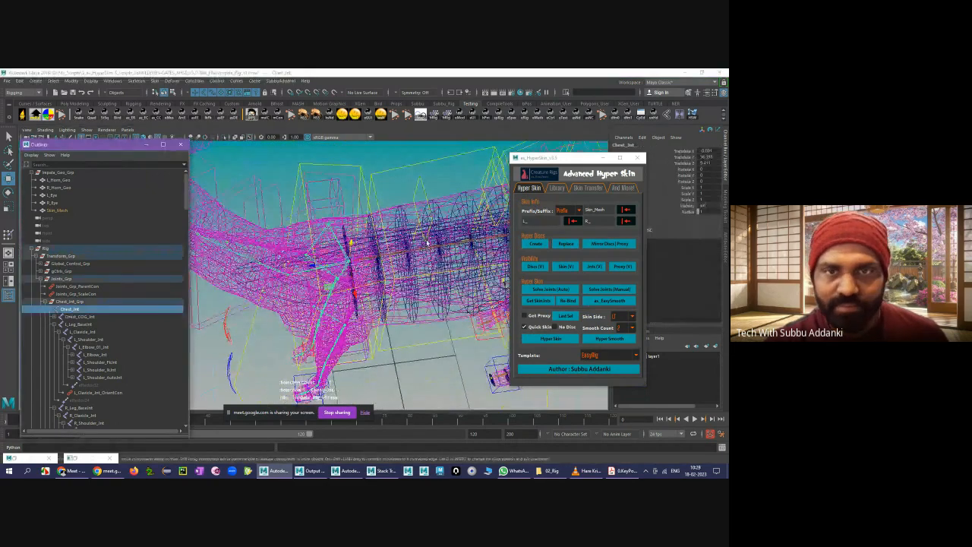
pyautogui.keyDown('alt'); pyautogui.moveTo(427, 243); pyautogui.dragTo(337, 247); pyautogui.keyUp('alt')
pyautogui.click(360, 166)
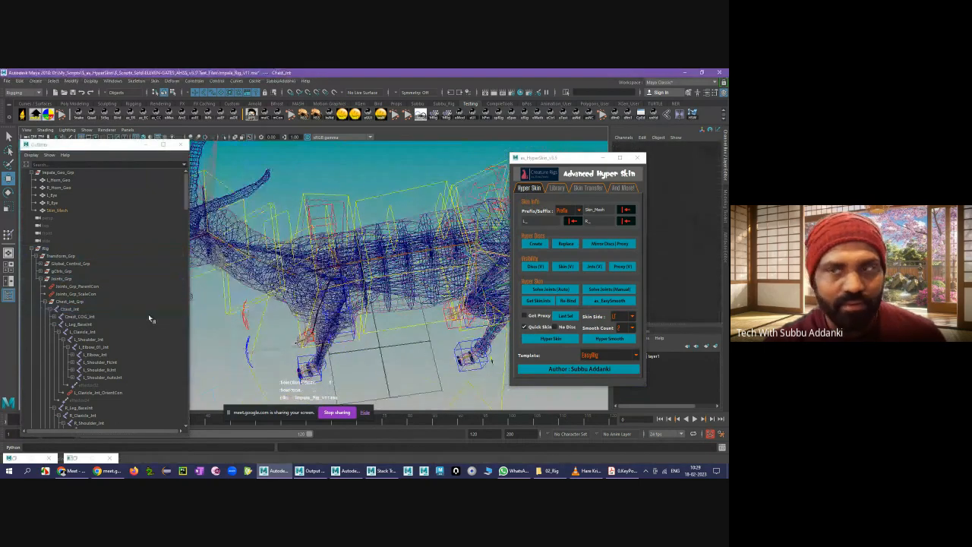
pyautogui.click(74, 309)
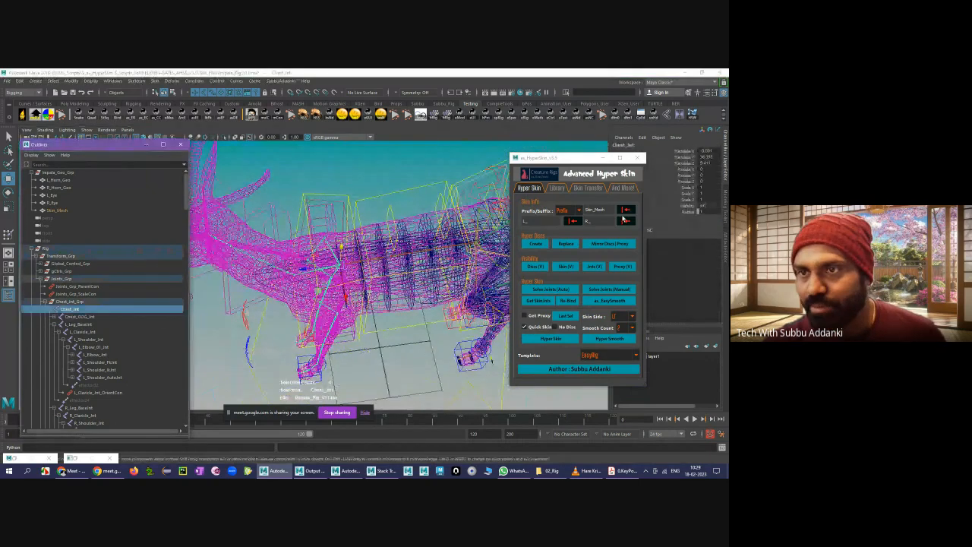
pyautogui.click(588, 188)
pyautogui.click(622, 189)
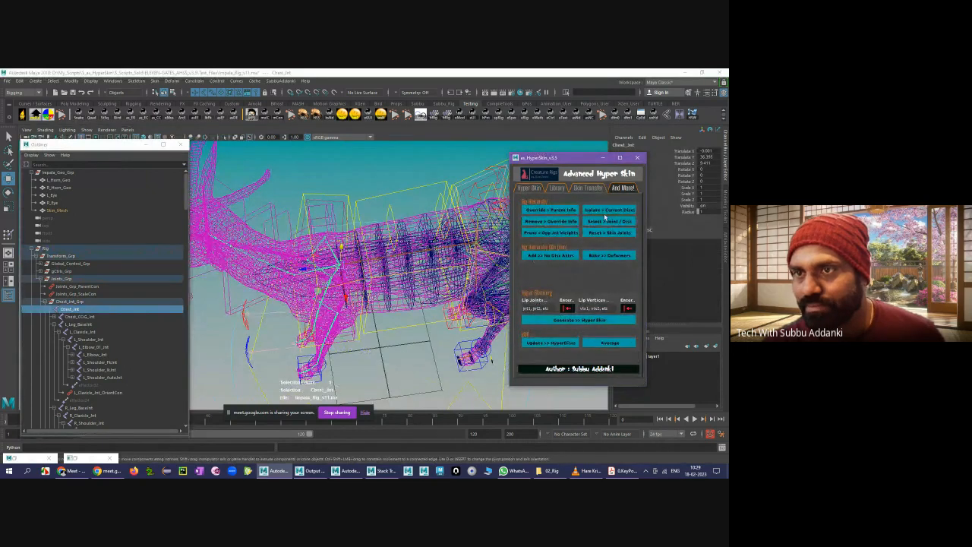
pyautogui.click(605, 224)
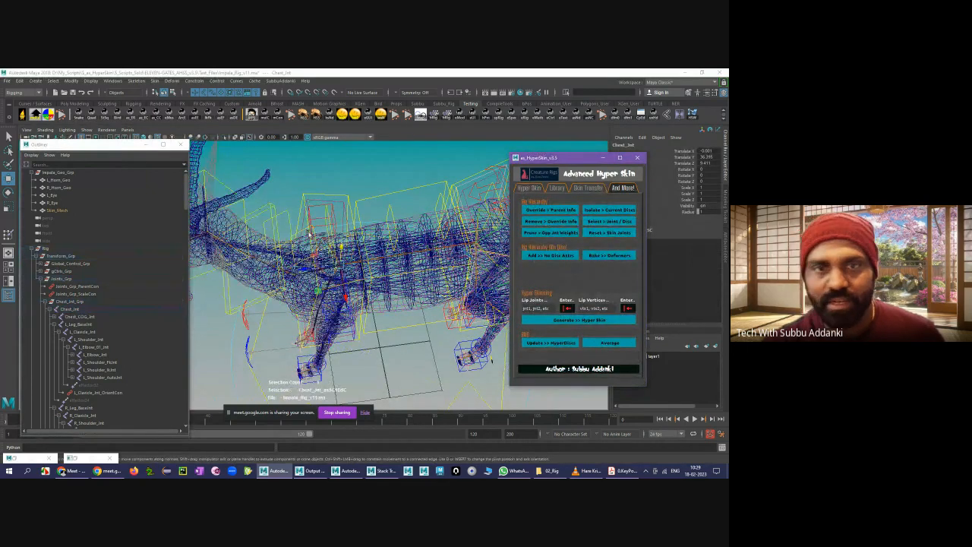
# - Turn the Chest_Jnt disc upright across the body by setting its Rotate Y to 90
pyautogui.keyDown('alt'); pyautogui.moveTo(338, 247); pyautogui.dragTo(358, 237); pyautogui.keyUp('alt')
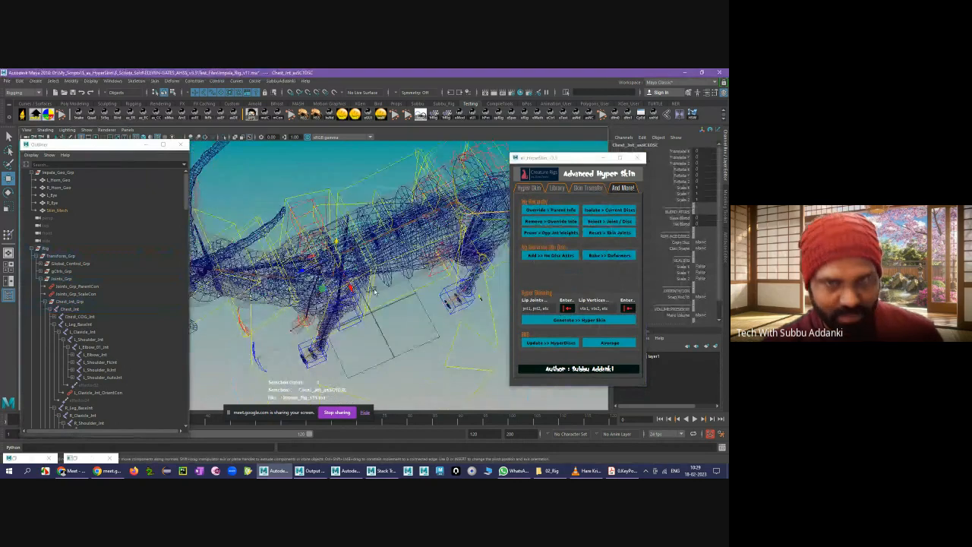
pyautogui.press('e')
pyautogui.moveTo(334, 278); pyautogui.dragTo(314, 284)
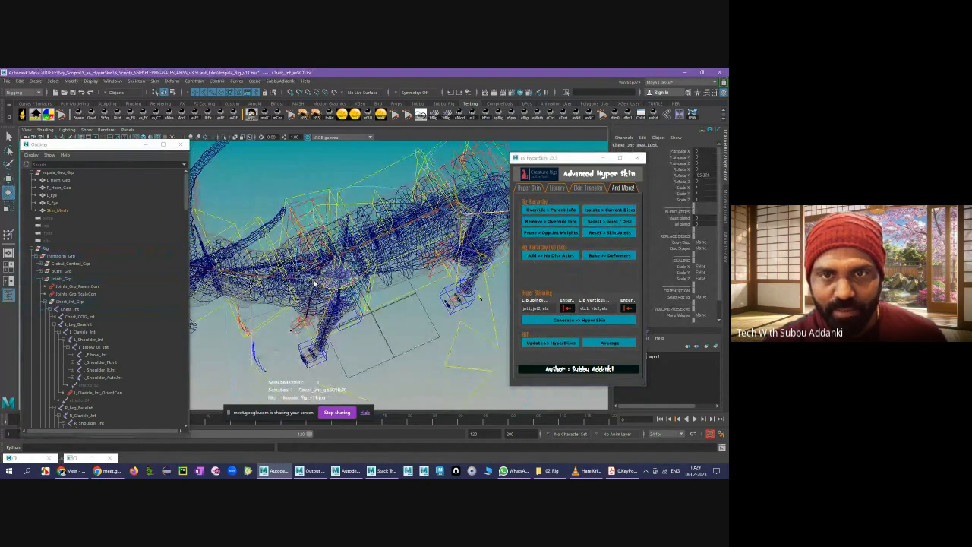
pyautogui.keyDown('alt'); pyautogui.moveTo(383, 298); pyautogui.dragTo(374, 273); pyautogui.keyUp('alt')
pyautogui.keyDown('alt'); pyautogui.moveTo(375, 273); pyautogui.dragTo(442, 313, button='right'); pyautogui.keyUp('alt')
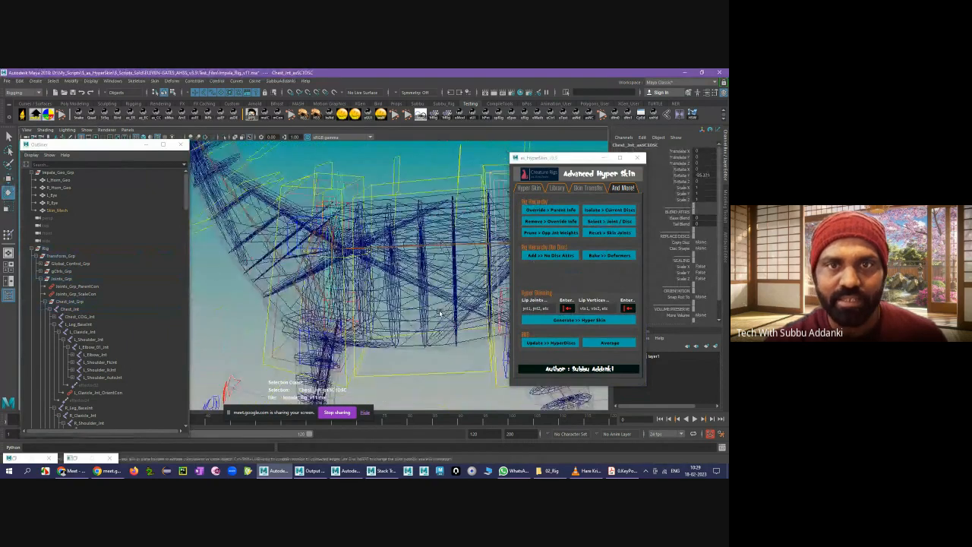
pyautogui.moveTo(423, 263)
pyautogui.keyDown('alt'); pyautogui.mouseDown()
pyautogui.moveTo(381, 255)
pyautogui.moveTo(435, 263)
pyautogui.mouseUp(); pyautogui.keyUp('alt')
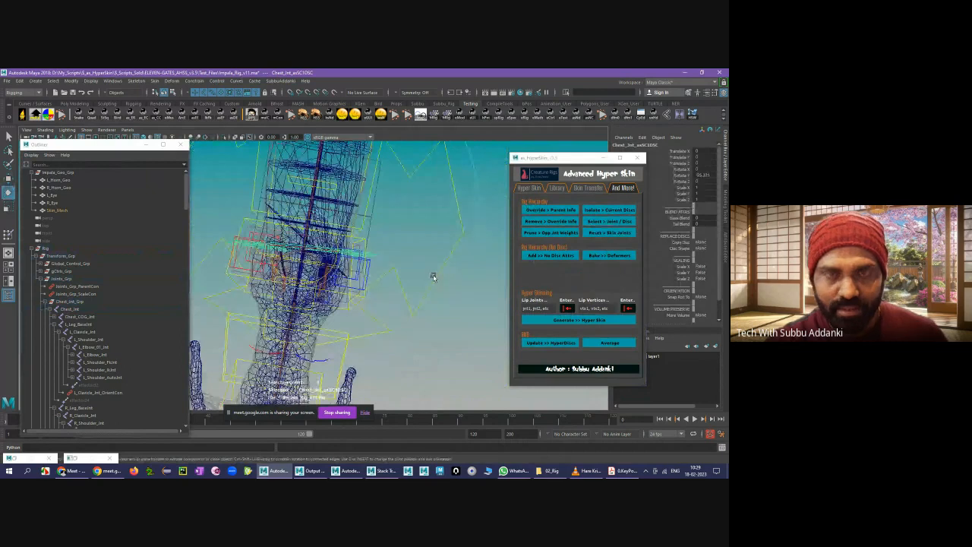
pyautogui.press('e')
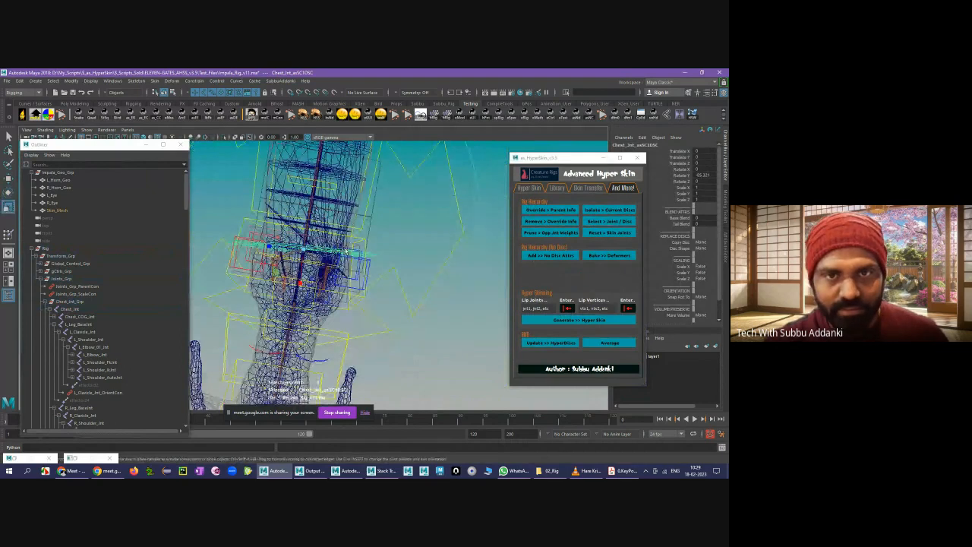
pyautogui.doubleClick(703, 174)
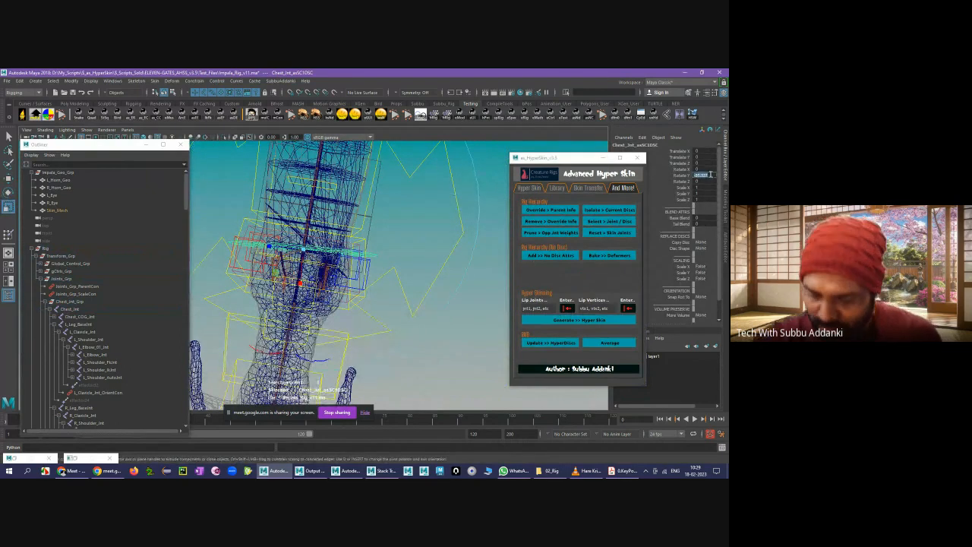
pyautogui.write('90')
pyautogui.press('Return')
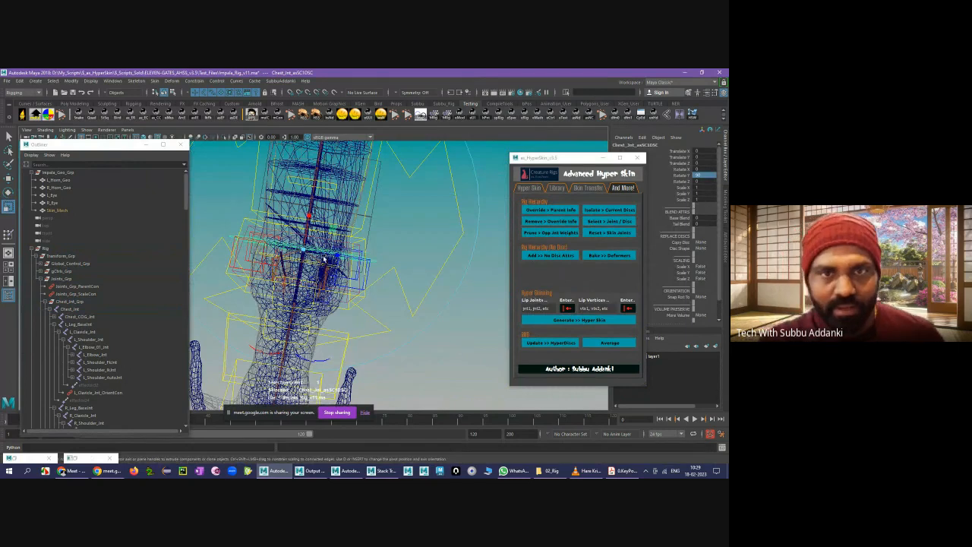
# - Scale the Chest_Jnt disc down along Z to fit the chest's width, leaving it deselected
pyautogui.moveTo(339, 255); pyautogui.dragTo(328, 254)
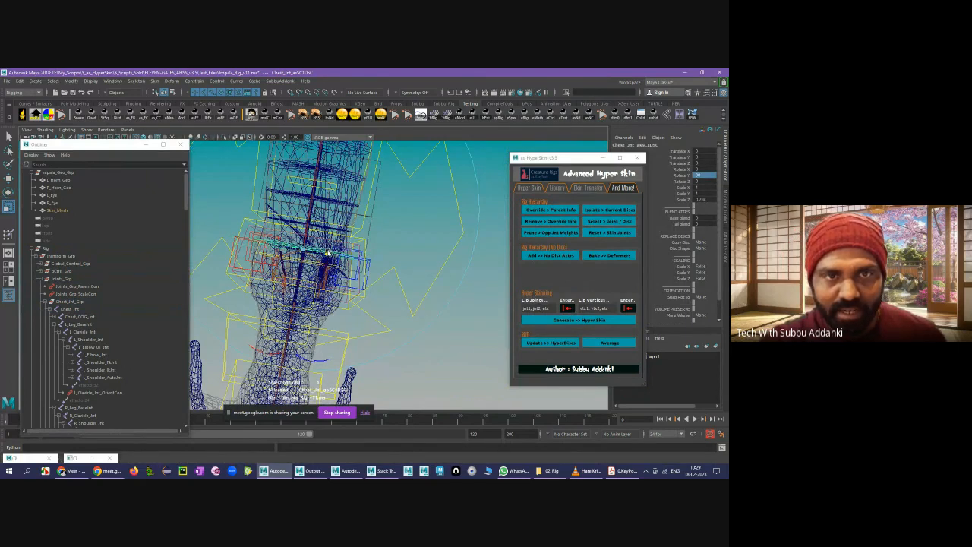
pyautogui.click(379, 234)
pyautogui.keyDown('alt'); pyautogui.moveTo(379, 235); pyautogui.dragTo(309, 180); pyautogui.keyUp('alt')
pyautogui.keyDown('alt'); pyautogui.moveTo(308, 179); pyautogui.dragTo(363, 320, button='middle'); pyautogui.keyUp('alt')
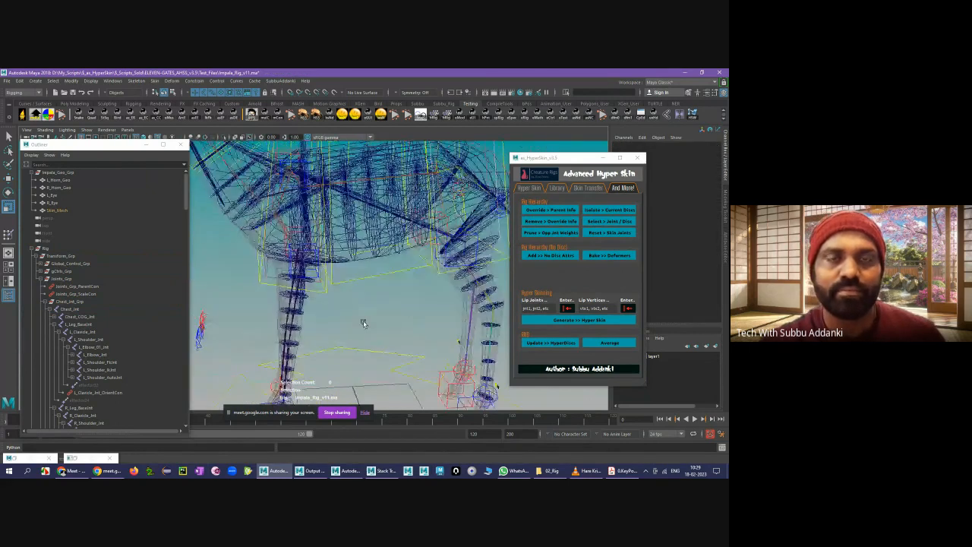
# - Pick Chest_COG_Jnt, the child of Chest_Jnt, in the hierarchy and jump to its disc with Select > Joint / Disc
pyautogui.keyDown('alt'); pyautogui.moveTo(331, 259); pyautogui.dragTo(356, 319, button='middle'); pyautogui.keyUp('alt')
pyautogui.keyDown('alt'); pyautogui.moveTo(326, 213); pyautogui.dragTo(340, 271, button='middle'); pyautogui.keyUp('alt')
pyautogui.keyDown('alt'); pyautogui.moveTo(340, 271); pyautogui.dragTo(366, 271, button='right'); pyautogui.keyUp('alt')
pyautogui.keyDown('alt'); pyautogui.moveTo(366, 271); pyautogui.dragTo(367, 246, button='middle'); pyautogui.keyUp('alt')
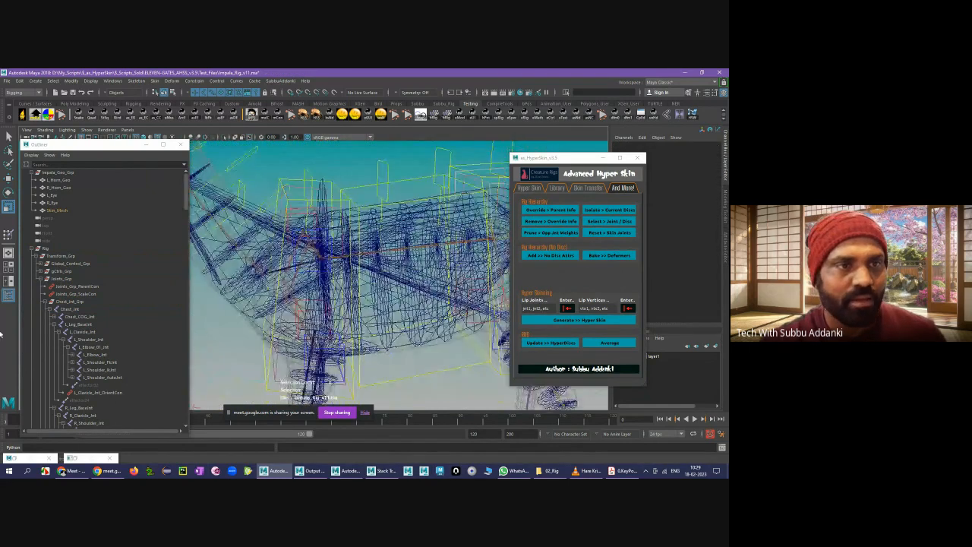
pyautogui.click(74, 310)
pyautogui.click(80, 316)
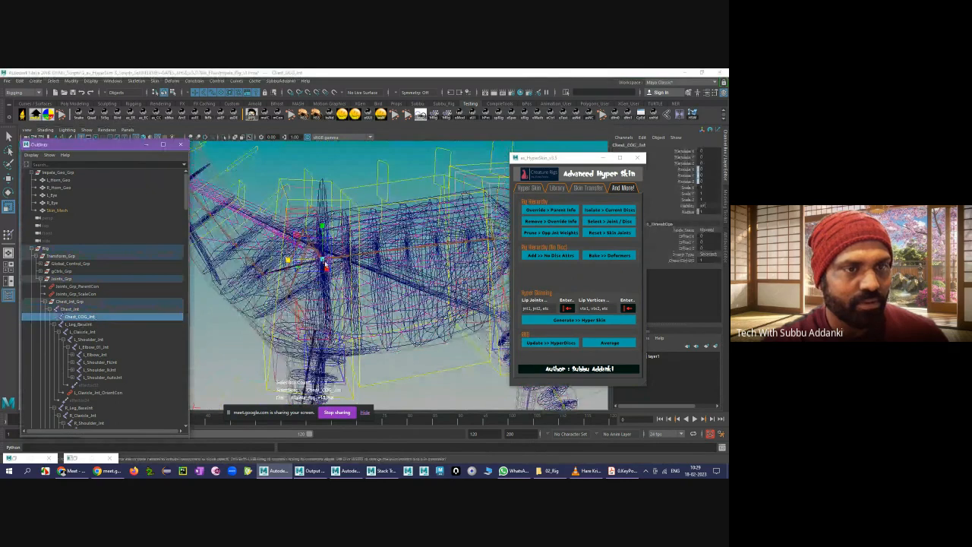
pyautogui.click(605, 222)
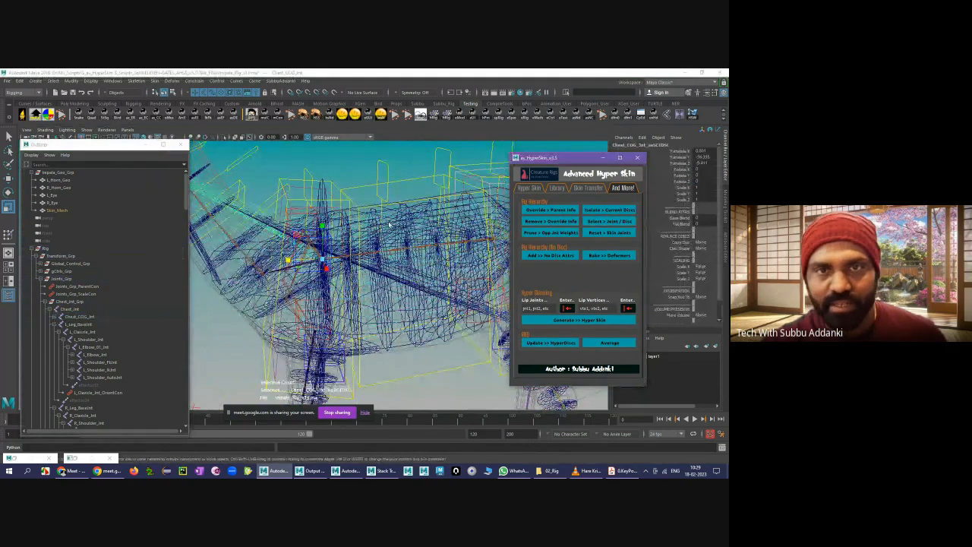
# - Replace the Chest_COG_Jnt disc using the Hyper Discs Replace operation and clear the selection
pyautogui.keyDown('alt'); pyautogui.moveTo(365, 228); pyautogui.dragTo(339, 239); pyautogui.keyUp('alt')
pyautogui.click(530, 187)
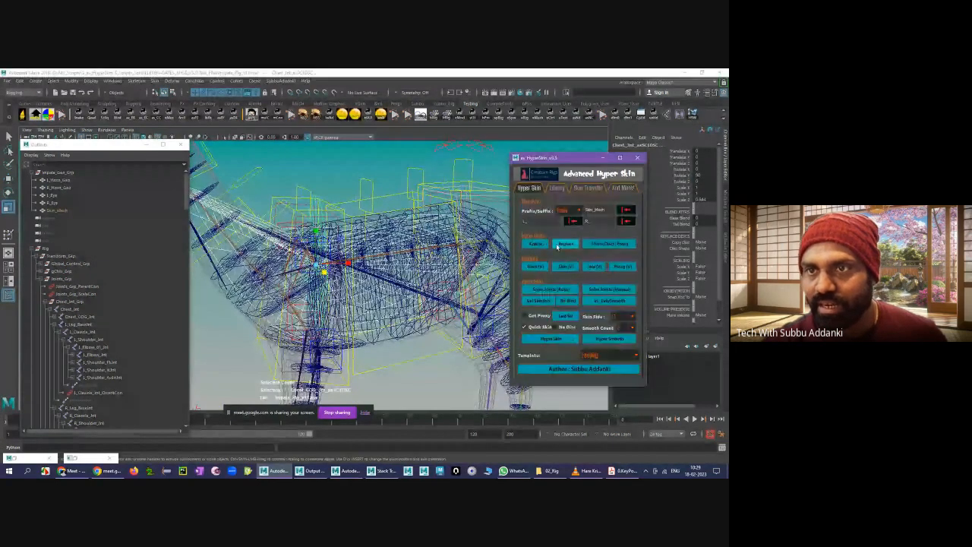
pyautogui.click(556, 247)
pyautogui.click(344, 188)
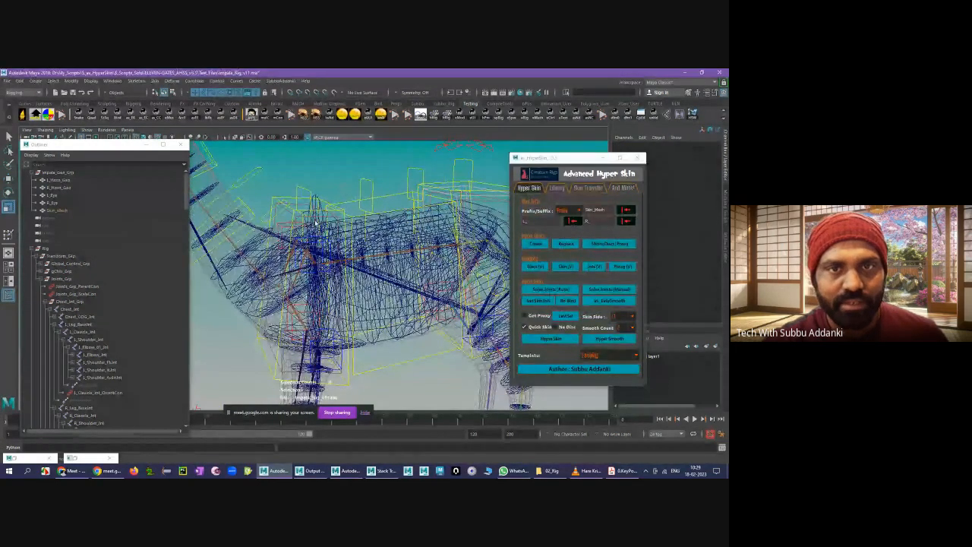
pyautogui.click(319, 219)
pyautogui.click(348, 181)
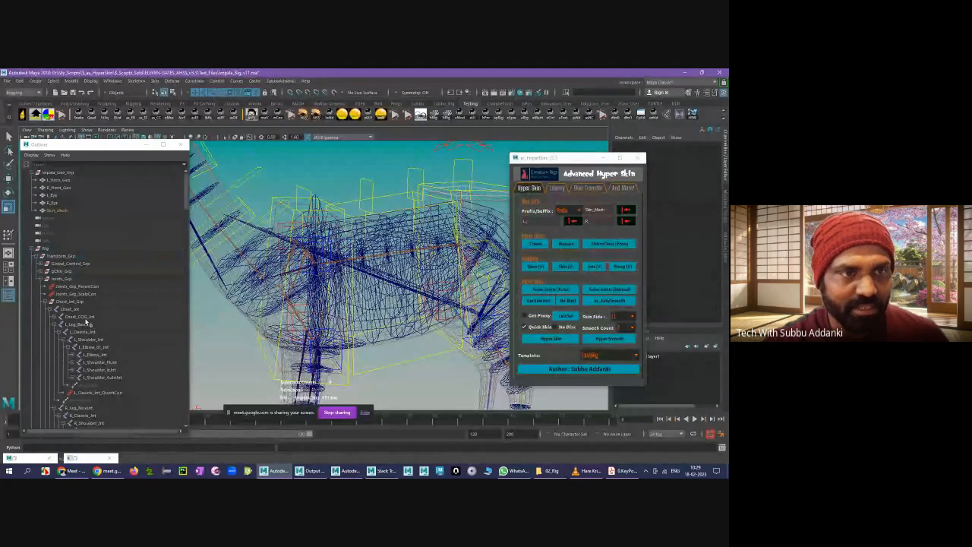
# - Select Chest_COG_Jnt in the hierarchy and switch the selection to its replaced disc with Select > Joint / Disc
pyautogui.click(85, 317)
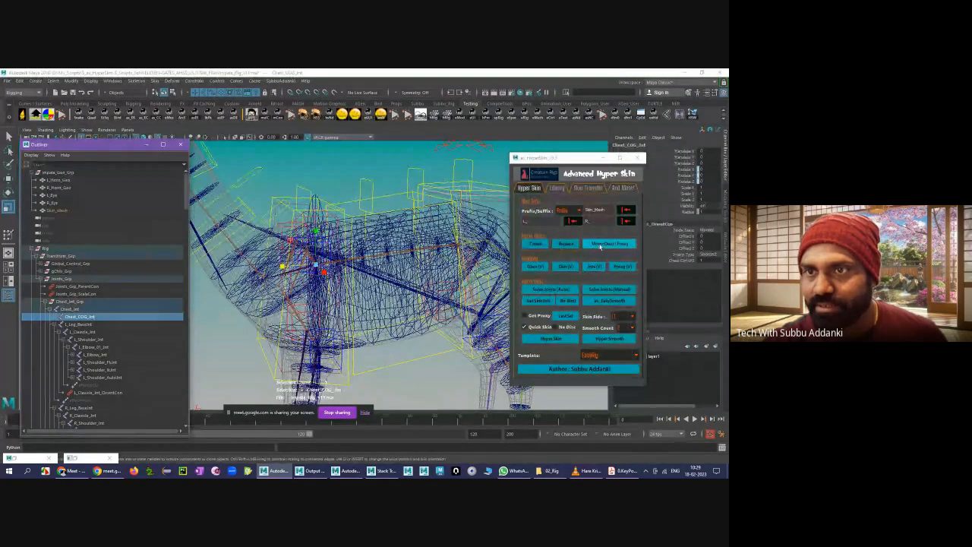
pyautogui.click(604, 245)
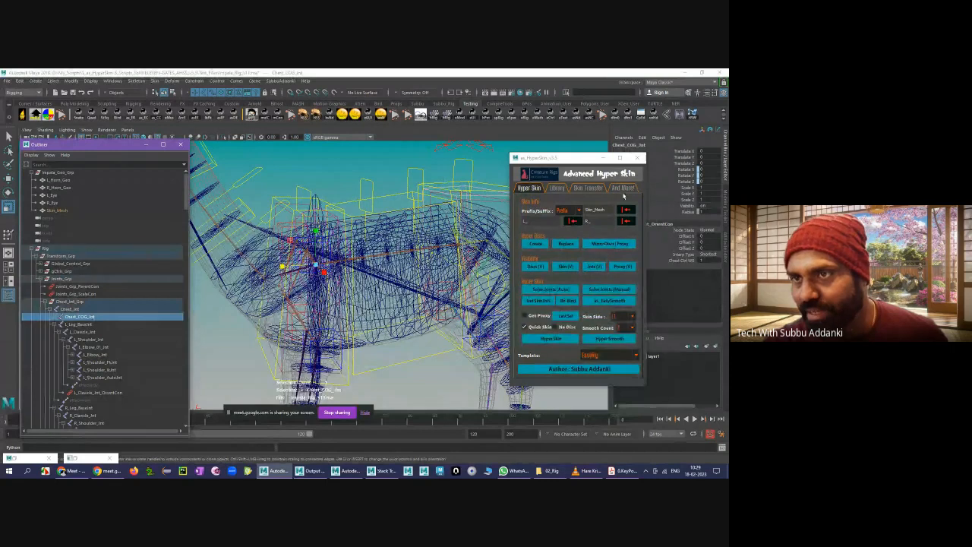
pyautogui.click(623, 188)
pyautogui.click(599, 224)
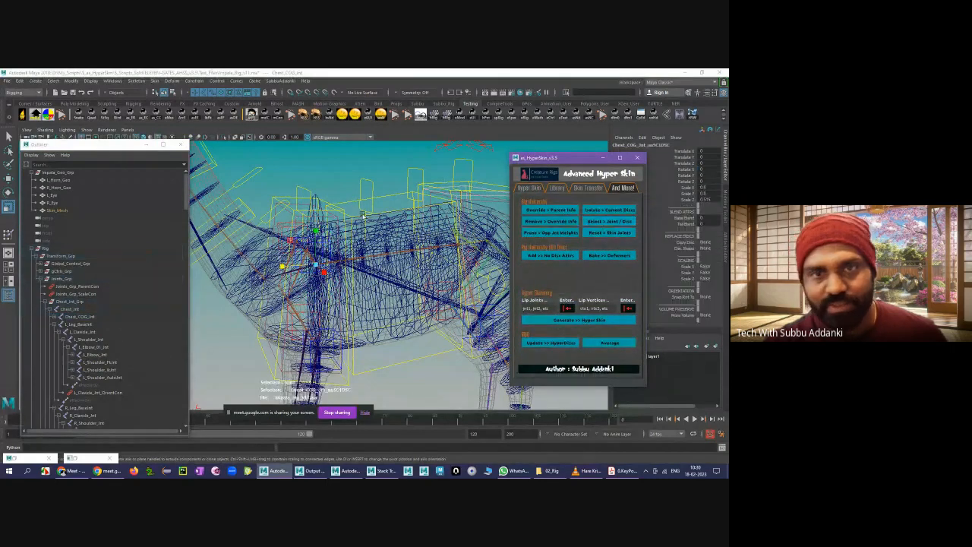
# - Turn the Chest_COG_Jnt disc upright across the body by setting its Rotate Y to 90
pyautogui.keyDown('alt'); pyautogui.moveTo(448, 251); pyautogui.dragTo(310, 219); pyautogui.keyUp('alt')
pyautogui.click(308, 218)
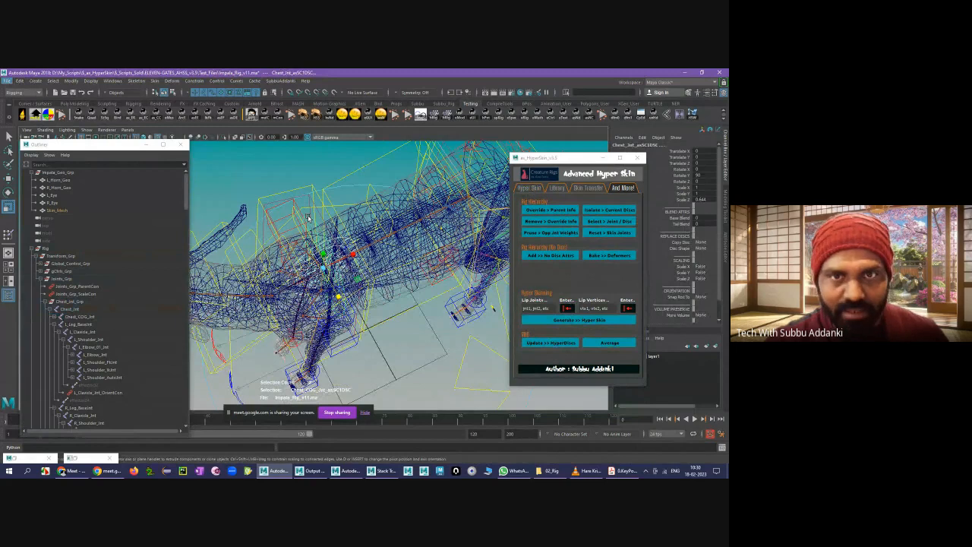
pyautogui.click(308, 219)
pyautogui.hotkey('alt', 'r')
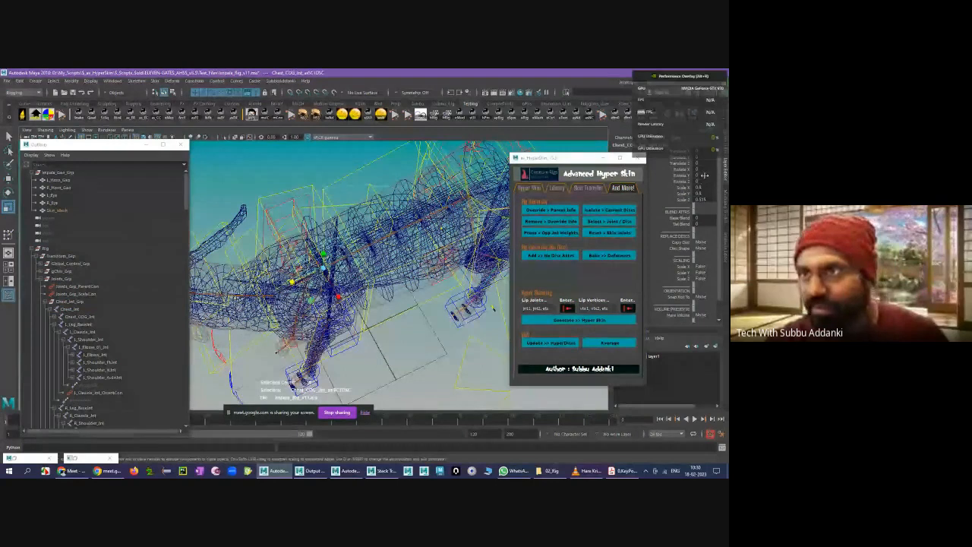
pyautogui.click(704, 175)
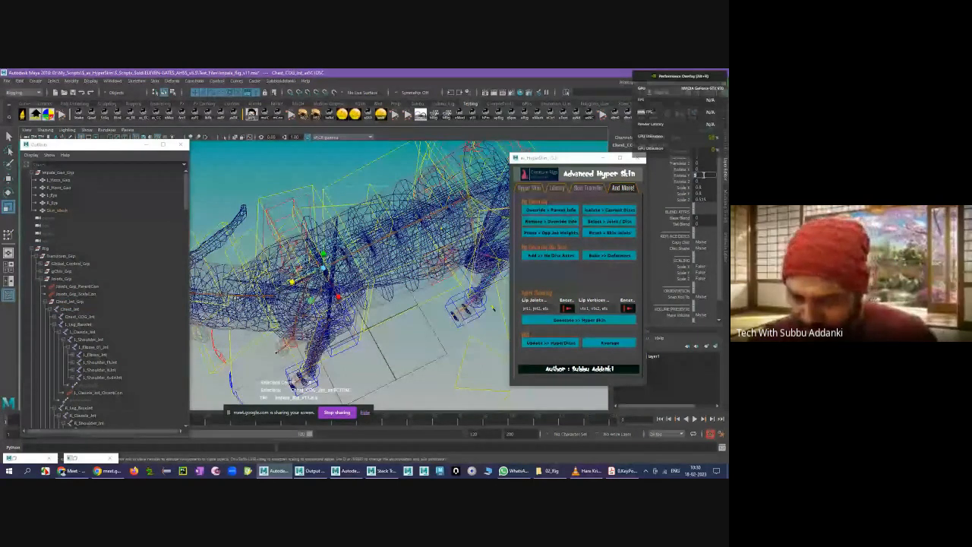
pyautogui.write('90')
pyautogui.press('Return')
# - Select the Chest_Jnt and Chest_COG_Jnt discs together and move them slightly down within the chest
pyautogui.keyDown('alt'); pyautogui.moveTo(306, 269); pyautogui.dragTo(314, 218); pyautogui.keyUp('alt')
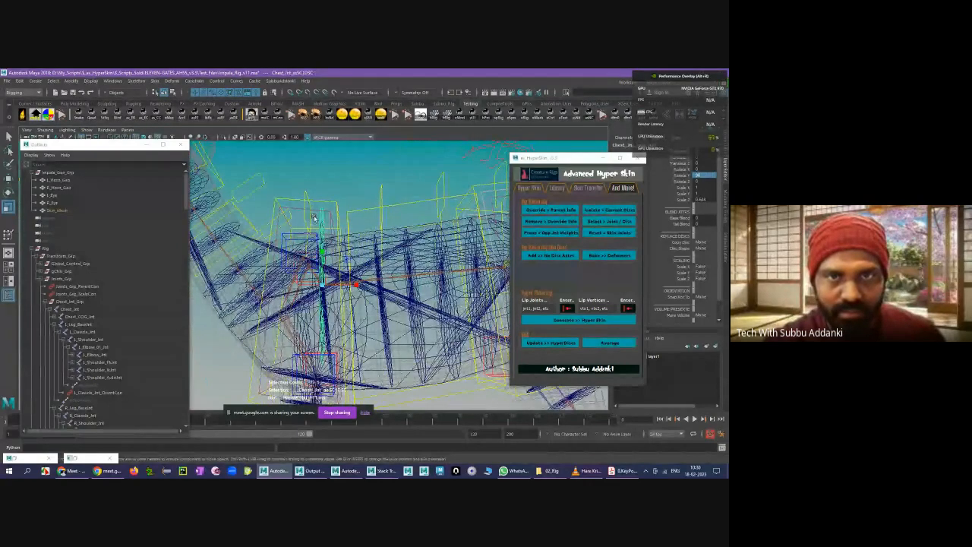
pyautogui.keyDown('shift'); pyautogui.click(322, 221); pyautogui.keyUp('shift')
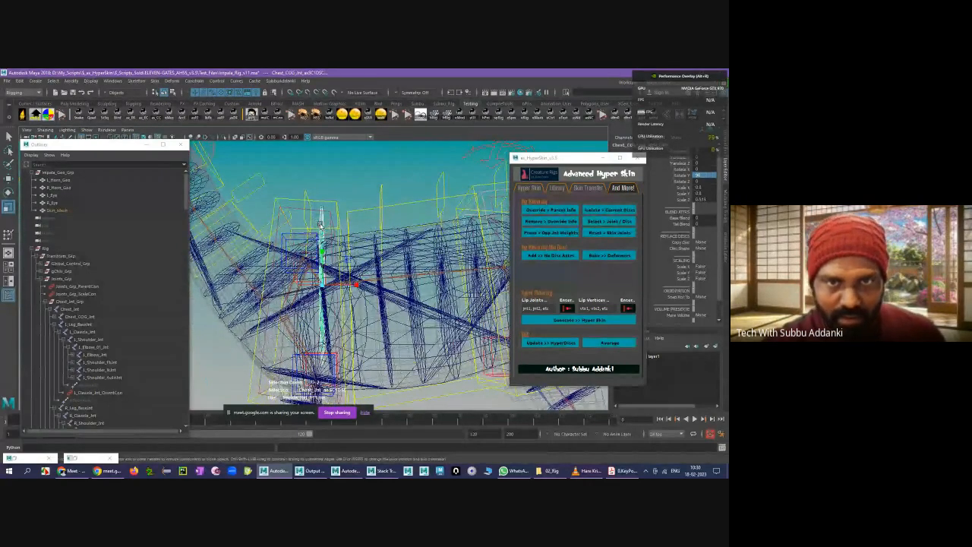
pyautogui.press('w')
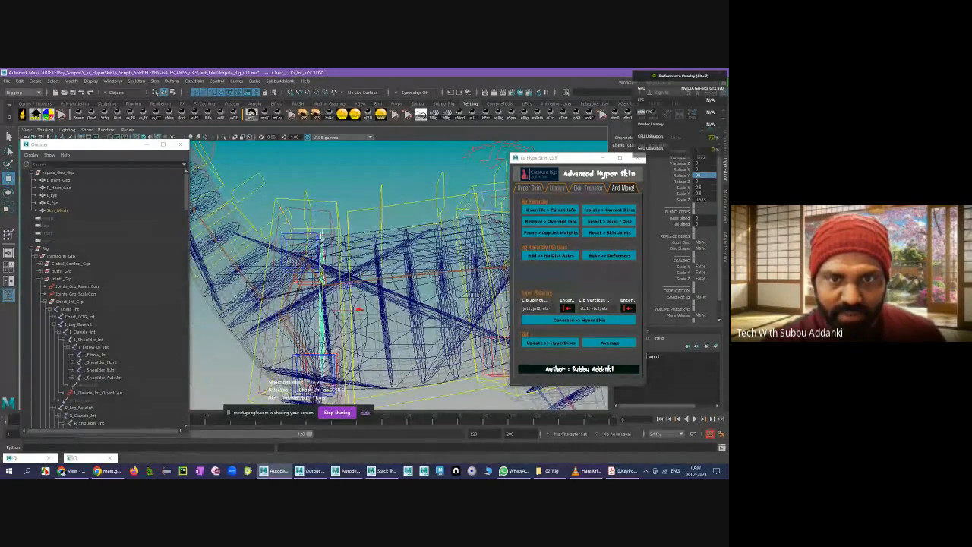
pyautogui.keyDown('alt'); pyautogui.moveTo(363, 258); pyautogui.dragTo(365, 243); pyautogui.keyUp('alt')
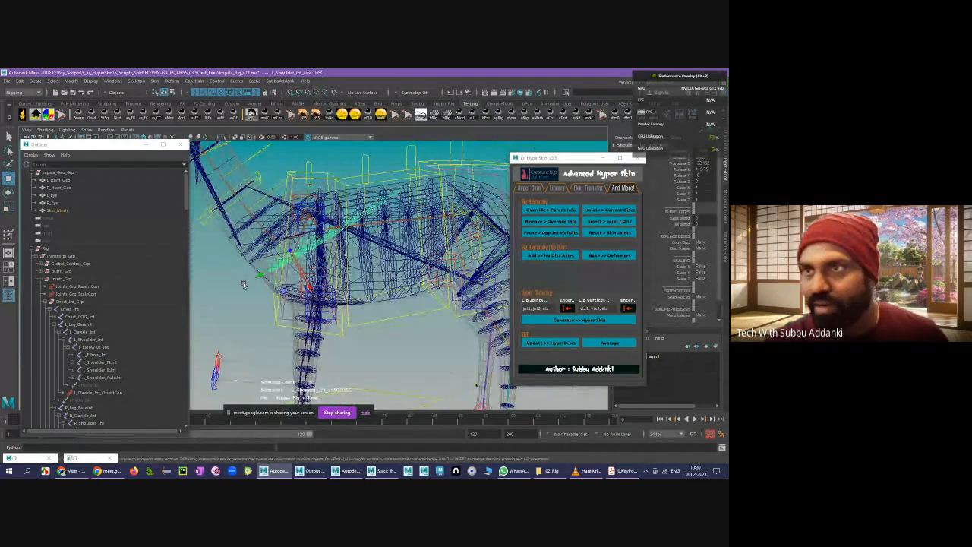
# - Examine how the L_Shoulder_Jnt, L_Elbow_Jnt and Chest_Jnt discs lie across the chest and upper front leg
pyautogui.keyDown('alt'); pyautogui.moveTo(245, 283); pyautogui.dragTo(340, 273); pyautogui.keyUp('alt')
pyautogui.scroll(4, 322, 290)
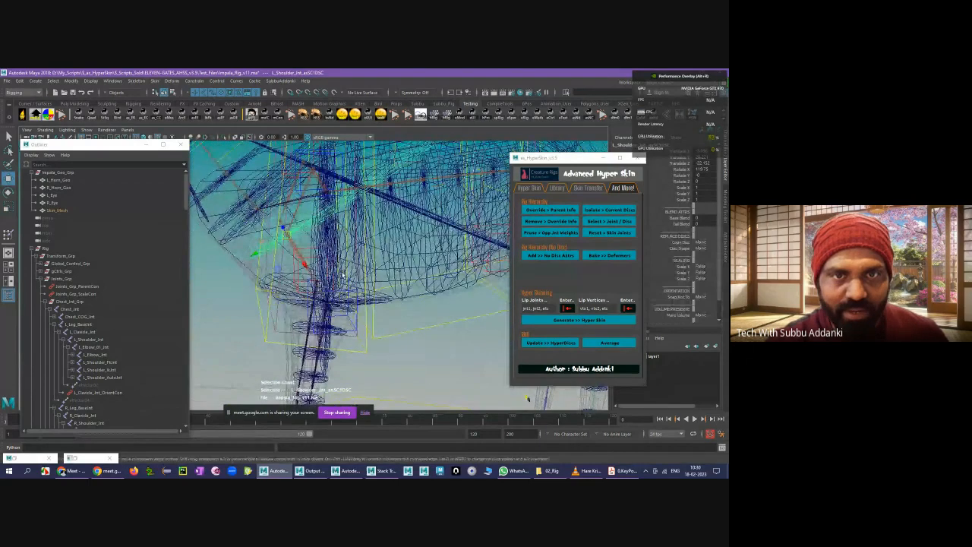
pyautogui.click(387, 296)
pyautogui.keyDown('alt'); pyautogui.moveTo(431, 345); pyautogui.dragTo(464, 362); pyautogui.keyUp('alt')
pyautogui.keyDown('alt'); pyautogui.moveTo(395, 304); pyautogui.dragTo(392, 282); pyautogui.keyUp('alt')
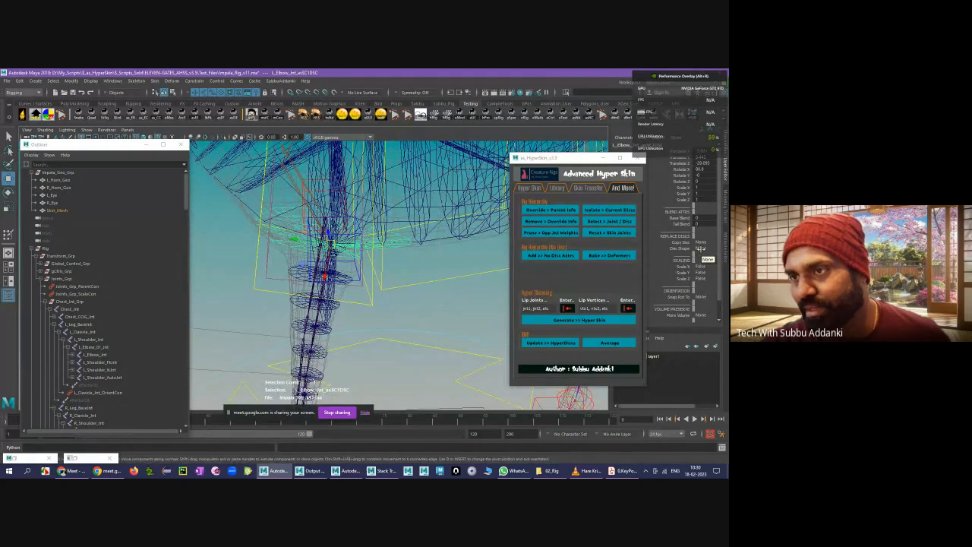
pyautogui.press('a')
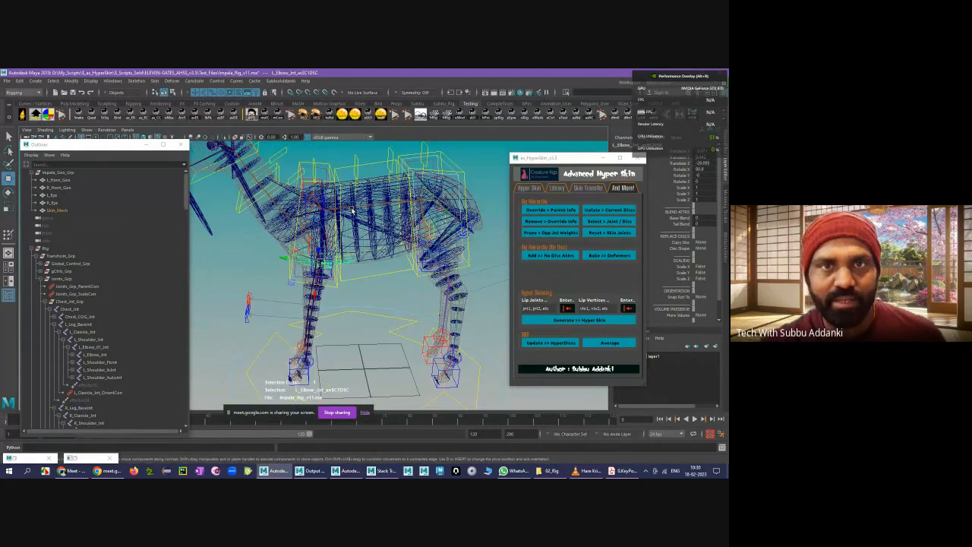
pyautogui.keyDown('alt'); pyautogui.moveTo(352, 210); pyautogui.dragTo(359, 252, button='middle'); pyautogui.keyUp('alt')
pyautogui.scroll(2, 350, 228)
pyautogui.click(338, 204)
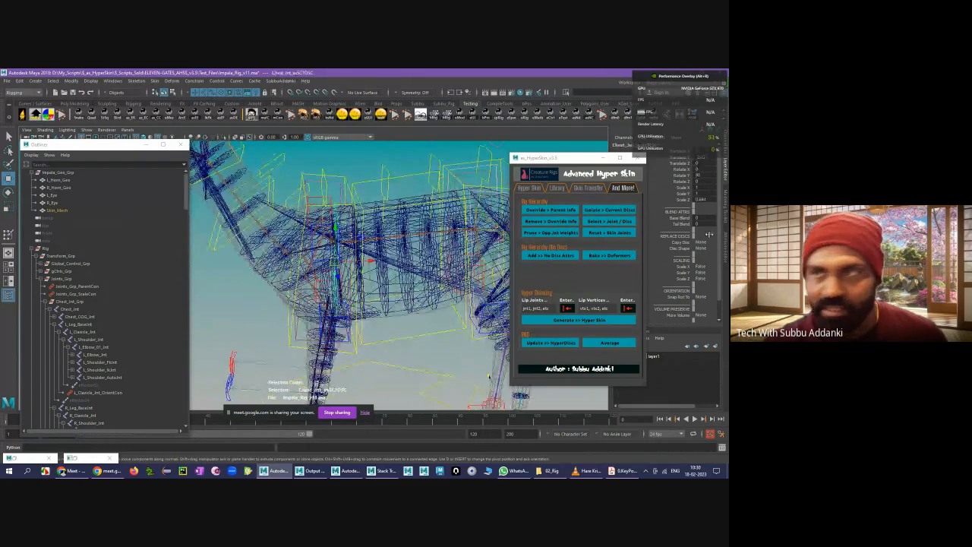
# - Select the L_Elbow_Jnt disc at the top of the front leg and set its Copy Disc attribute to Child
pyautogui.keyDown('alt'); pyautogui.moveTo(357, 319); pyautogui.dragTo(388, 285, button='middle'); pyautogui.keyUp('alt')
pyautogui.scroll(3, 372, 289)
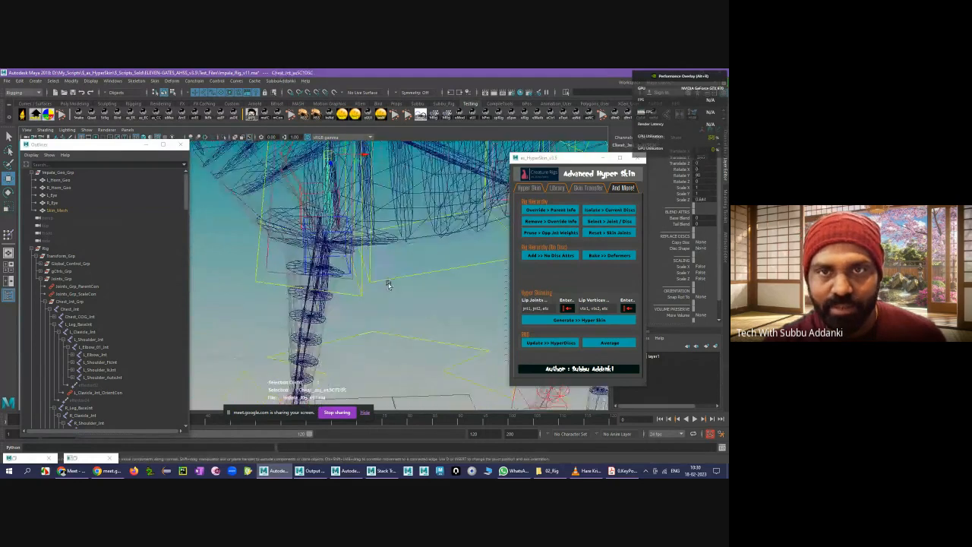
pyautogui.keyDown('alt'); pyautogui.moveTo(388, 285); pyautogui.dragTo(379, 259); pyautogui.keyUp('alt')
pyautogui.click(372, 238)
pyautogui.moveTo(436, 281)
pyautogui.keyDown('alt'); pyautogui.mouseDown()
pyautogui.moveTo(447, 285)
pyautogui.moveTo(443, 279)
pyautogui.mouseUp(); pyautogui.keyUp('alt')
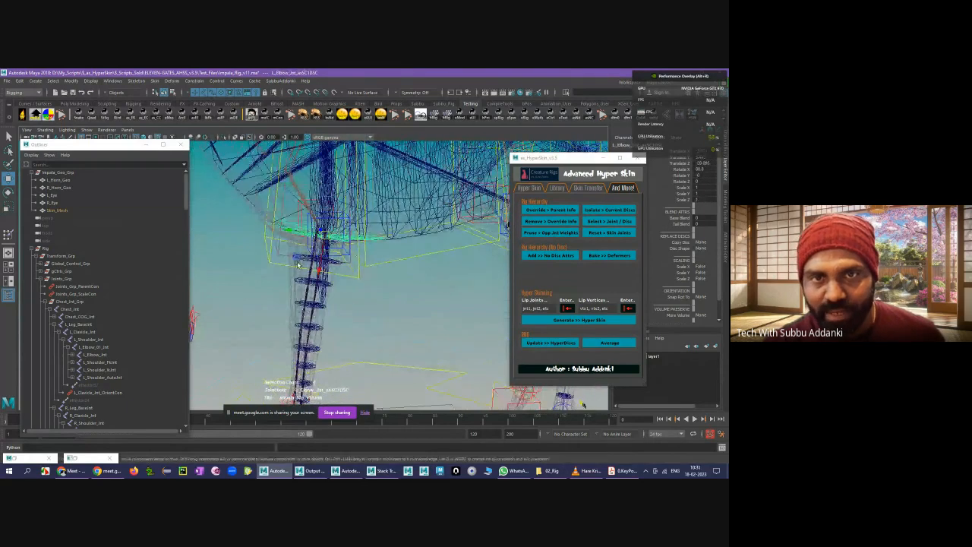
pyautogui.click(704, 242)
pyautogui.click(705, 263)
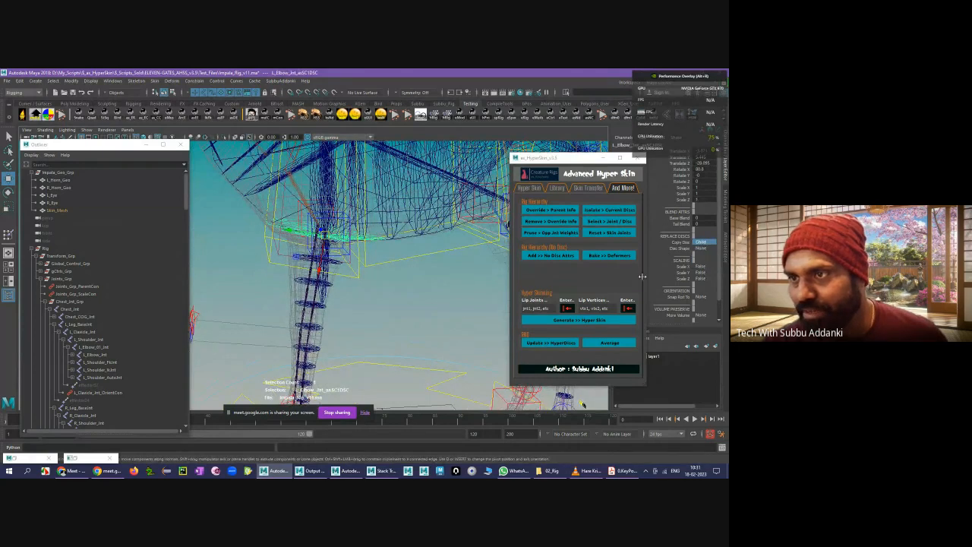
# - Set the Copy Disc attribute of the L_Shoulder_Jnt disc to Child and leave nothing selected
pyautogui.click(421, 306)
pyautogui.keyDown('alt'); pyautogui.moveTo(419, 306); pyautogui.dragTo(308, 246); pyautogui.keyUp('alt')
pyautogui.click(276, 254)
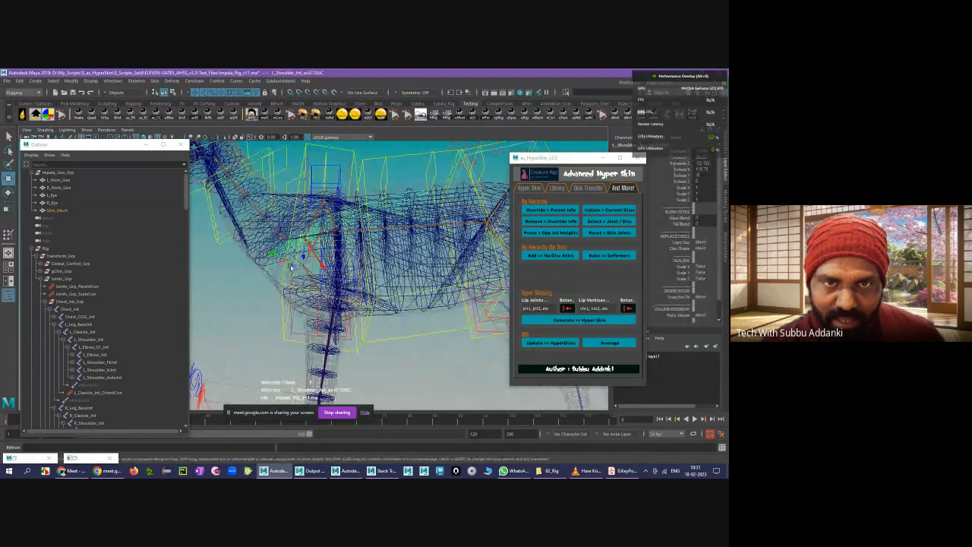
pyautogui.moveTo(304, 244)
pyautogui.keyDown('alt'); pyautogui.mouseDown()
pyautogui.moveTo(308, 254)
pyautogui.moveTo(347, 244)
pyautogui.moveTo(322, 250)
pyautogui.mouseUp(); pyautogui.keyUp('alt')
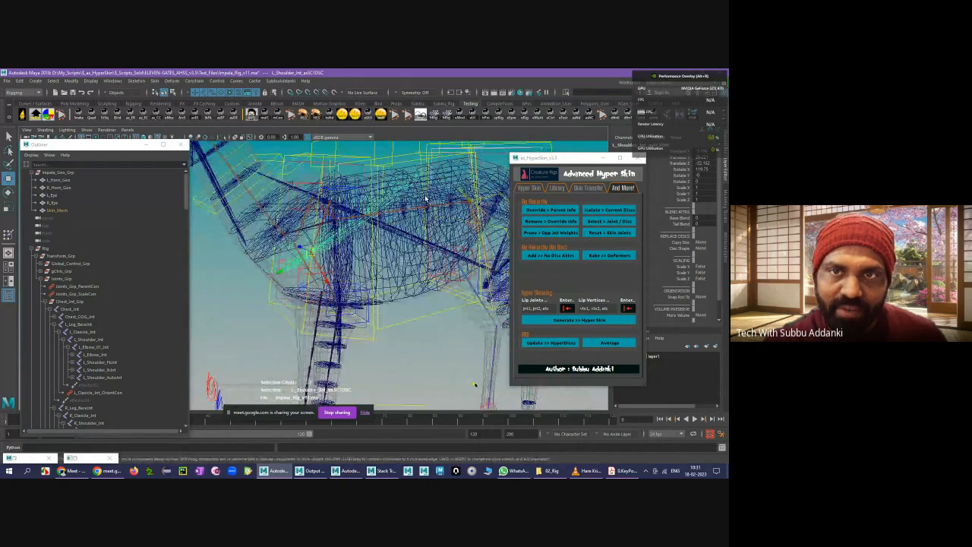
pyautogui.keyDown('alt'); pyautogui.moveTo(425, 199); pyautogui.dragTo(422, 172); pyautogui.keyUp('alt')
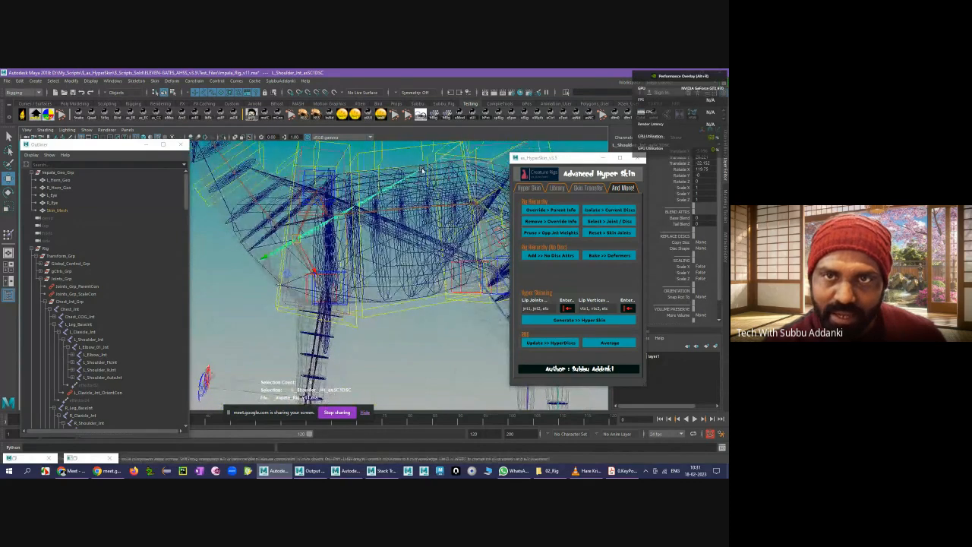
pyautogui.keyDown('alt'); pyautogui.moveTo(320, 281); pyautogui.dragTo(322, 287); pyautogui.keyUp('alt')
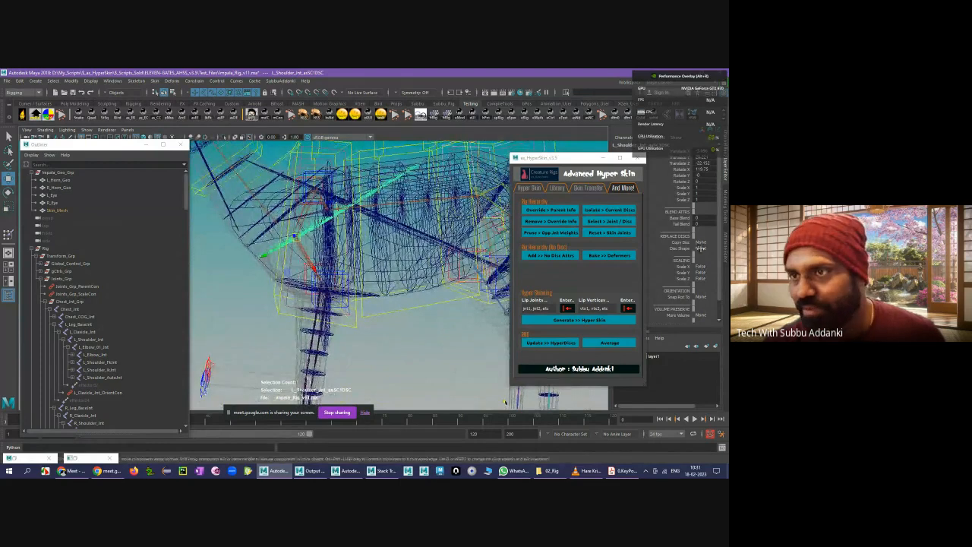
pyautogui.click(700, 241)
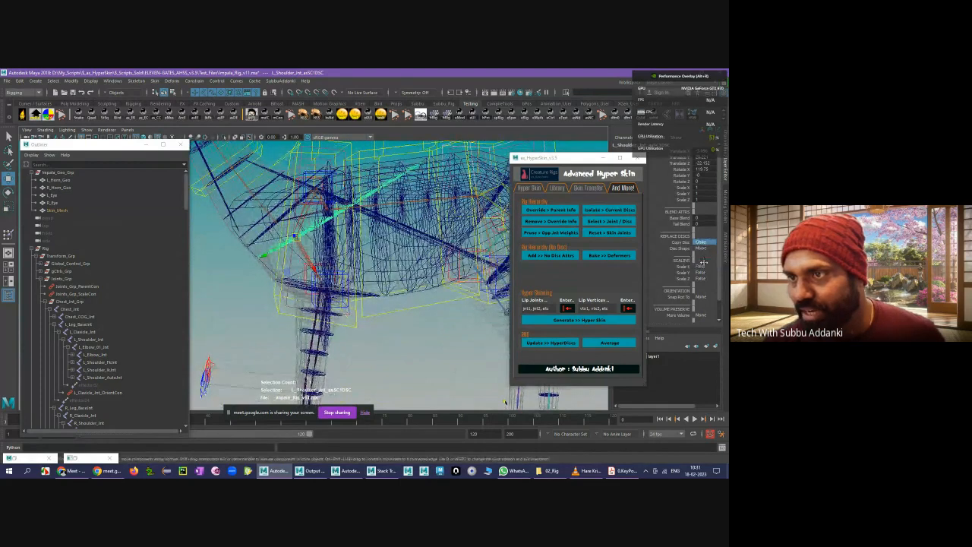
pyautogui.click(304, 286)
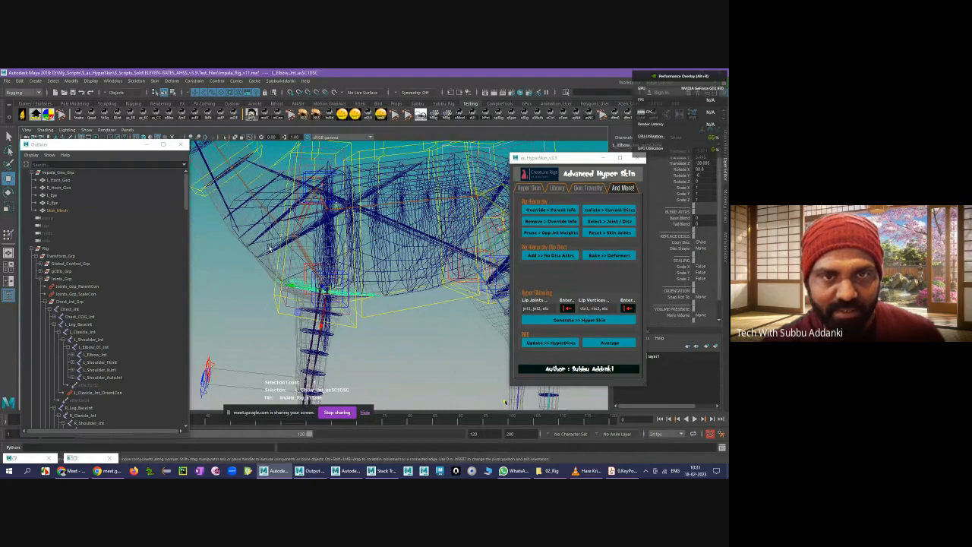
pyautogui.click(454, 359)
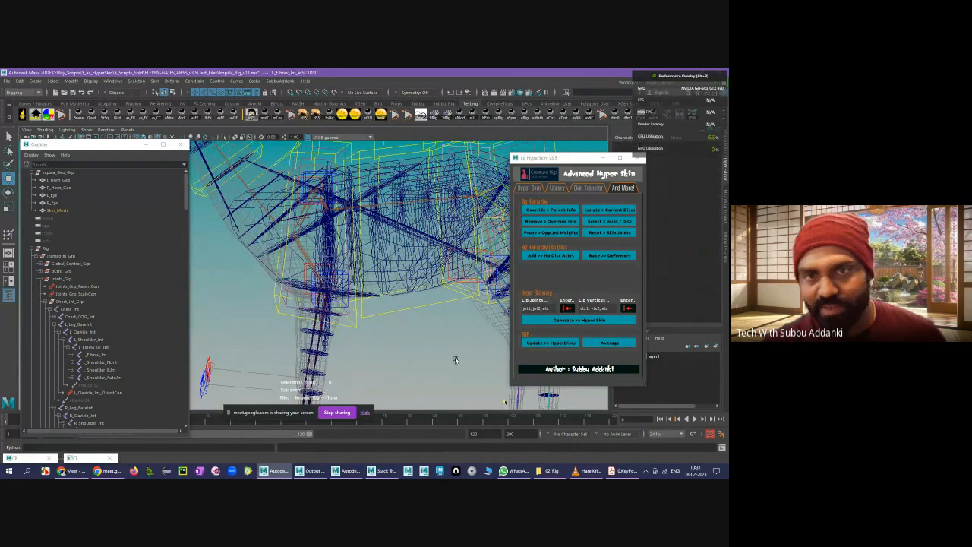
pyautogui.keyDown('alt'); pyautogui.moveTo(454, 359); pyautogui.dragTo(377, 310); pyautogui.keyUp('alt')
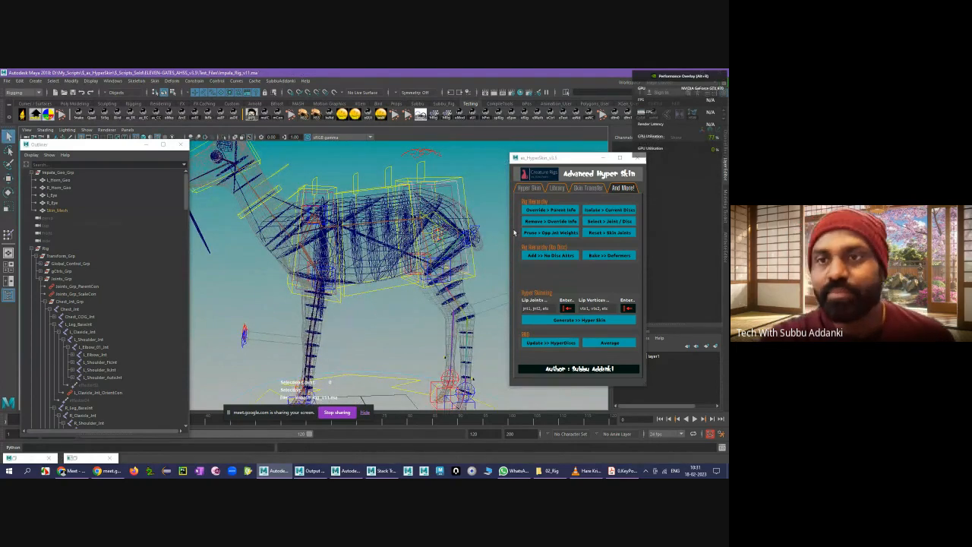
# - Move the Advanced Hyper Skin window clear of the impala's hindquarters, deselect everything and show its Library options
pyautogui.moveTo(558, 157); pyautogui.dragTo(524, 137)
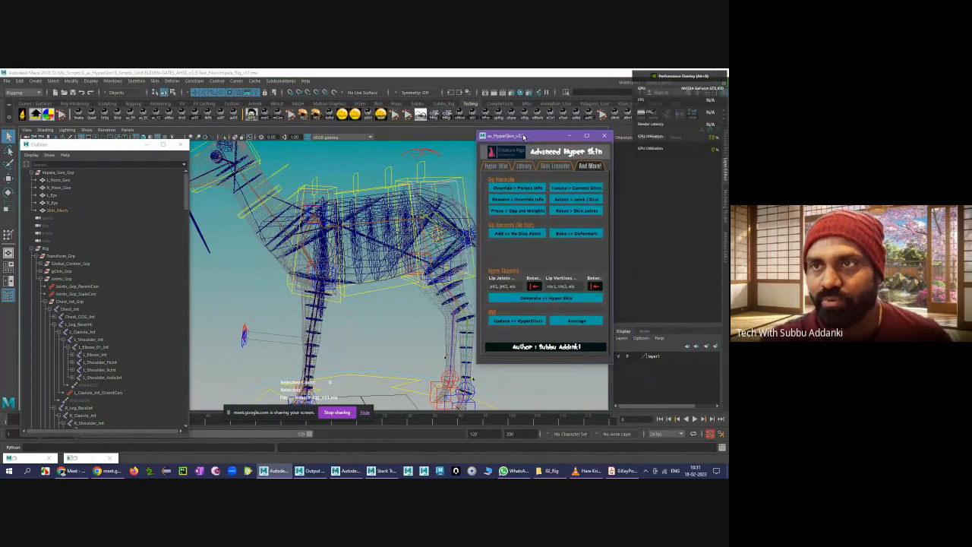
pyautogui.click(273, 193)
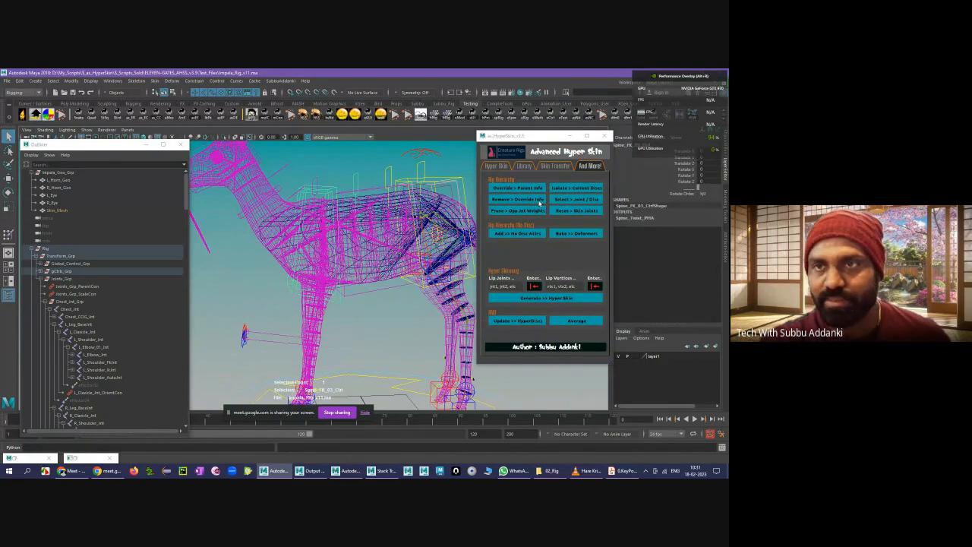
pyautogui.click(494, 166)
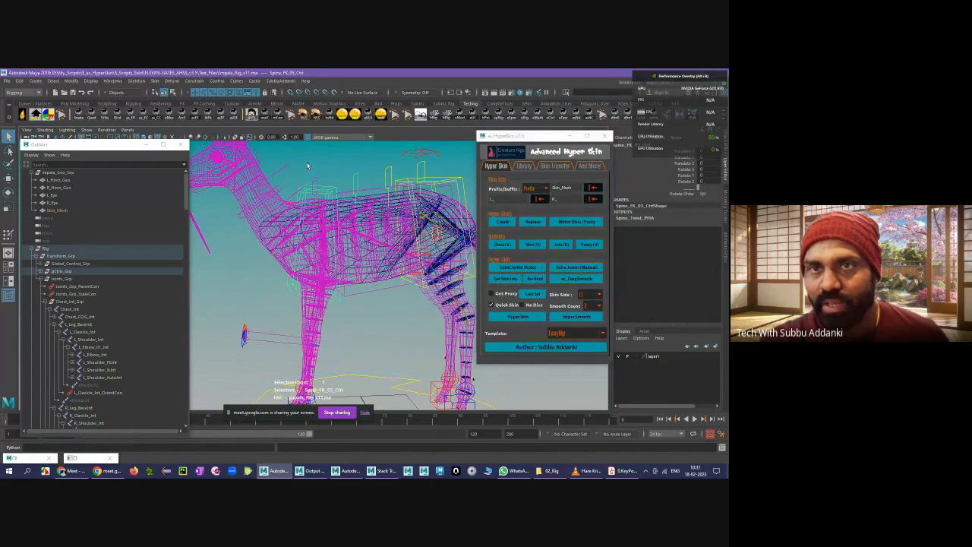
pyautogui.click(321, 190)
pyautogui.scroll(3, 322, 190)
pyautogui.click(525, 165)
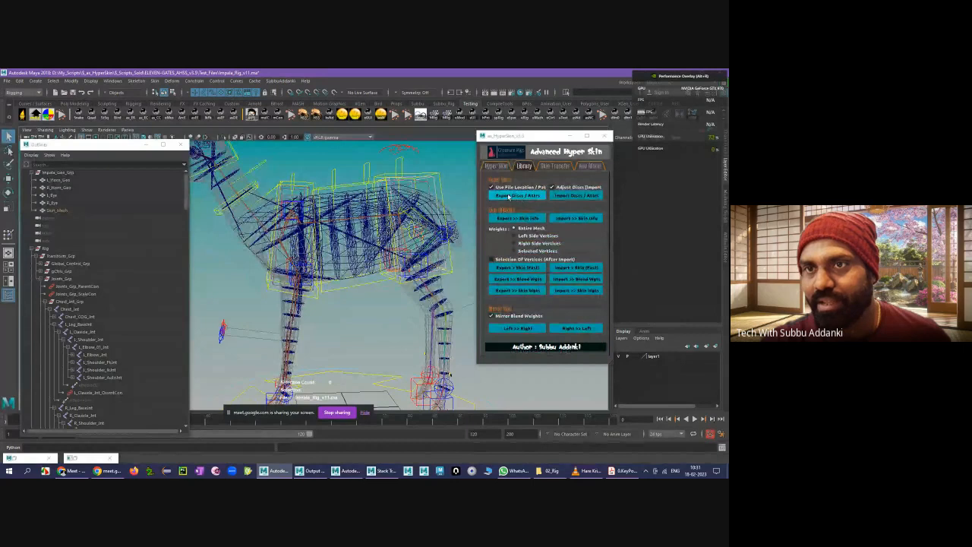
# - Export the disc attributes to AHSS_Attrs.txt, look over the setAttr lines in the opened file and close it
pyautogui.click(527, 194)
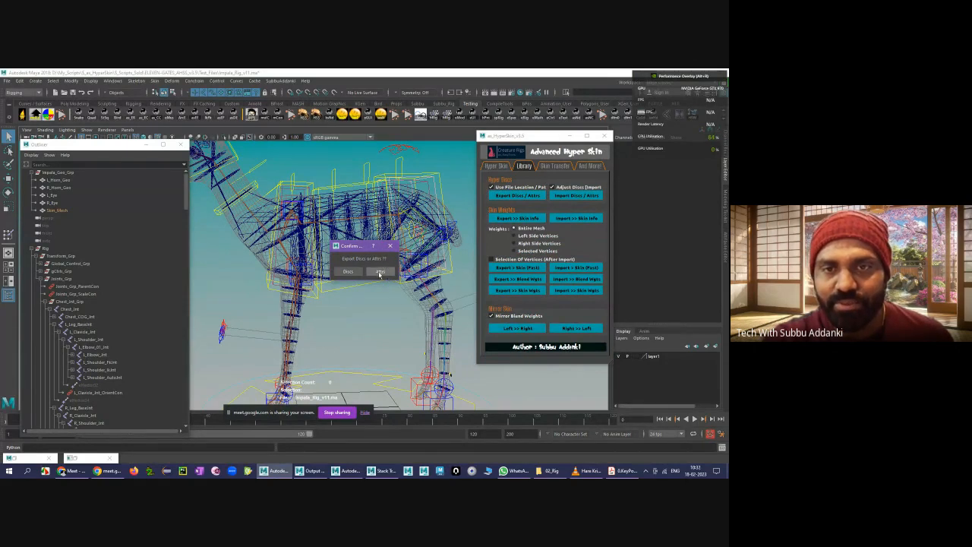
pyautogui.click(380, 271)
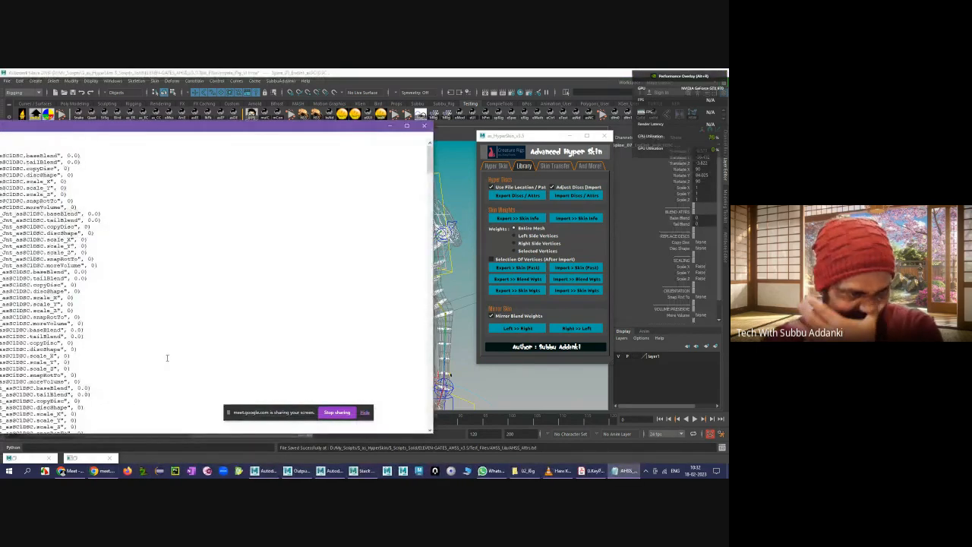
pyautogui.moveTo(95, 121); pyautogui.dragTo(191, 124)
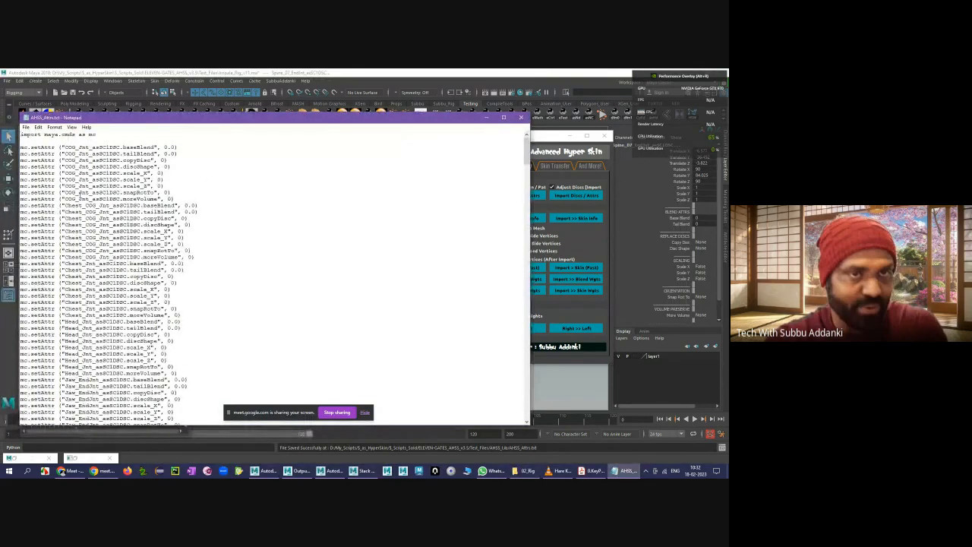
pyautogui.click(520, 118)
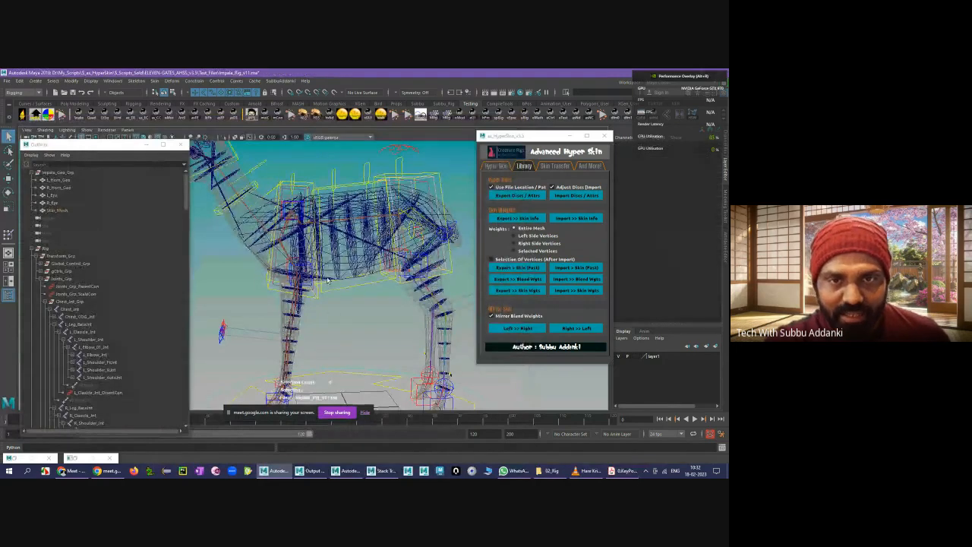
# - Import the saved disc attributes and agree to replace and update the hyper discs
pyautogui.click(327, 280)
pyautogui.click(402, 307)
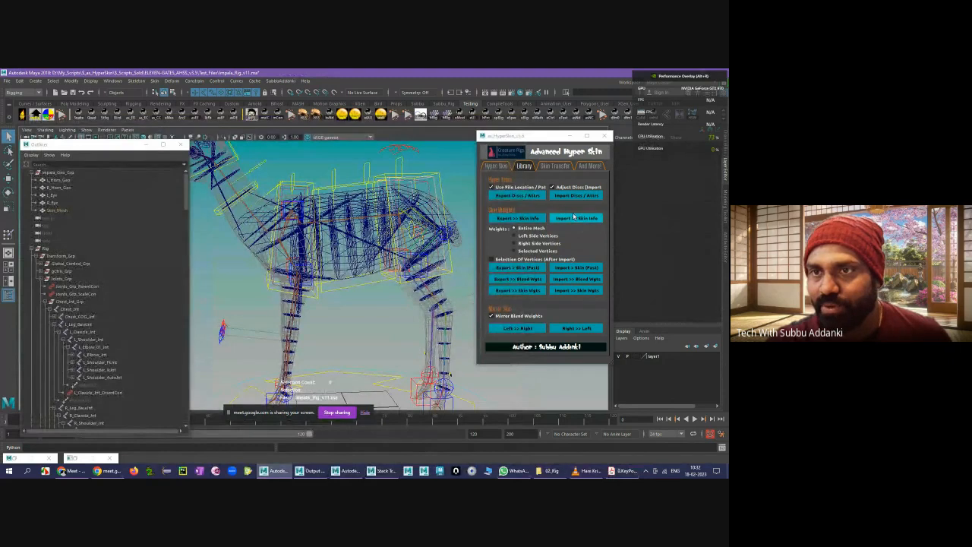
pyautogui.click(575, 196)
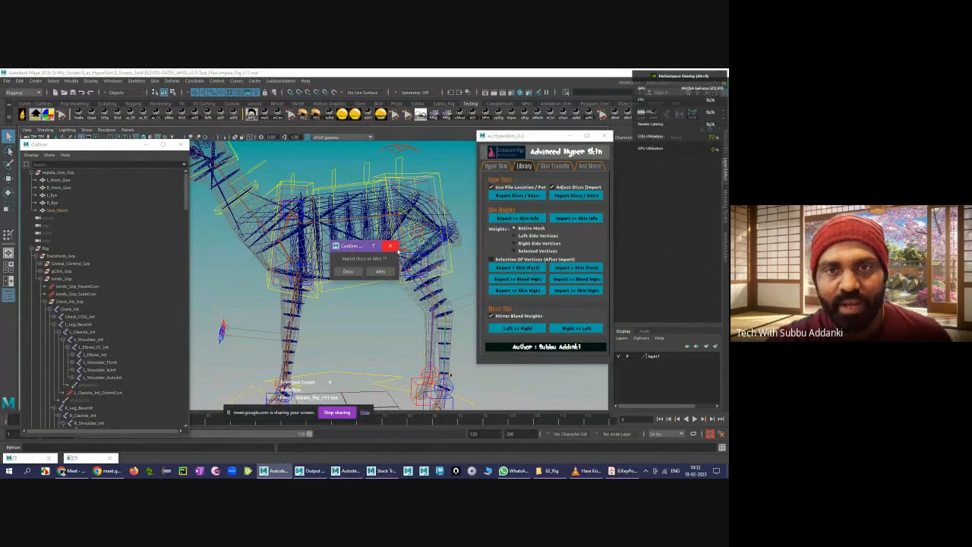
pyautogui.click(391, 247)
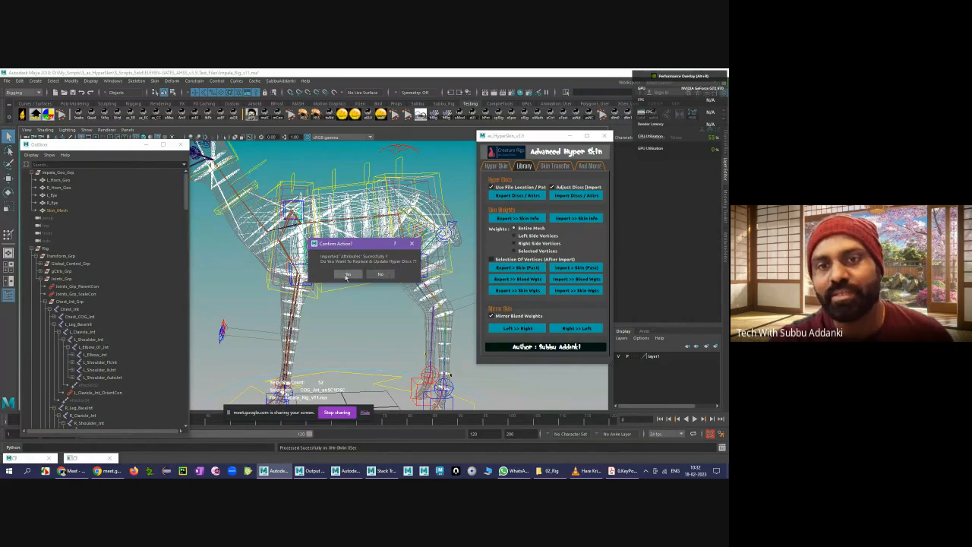
pyautogui.click(347, 275)
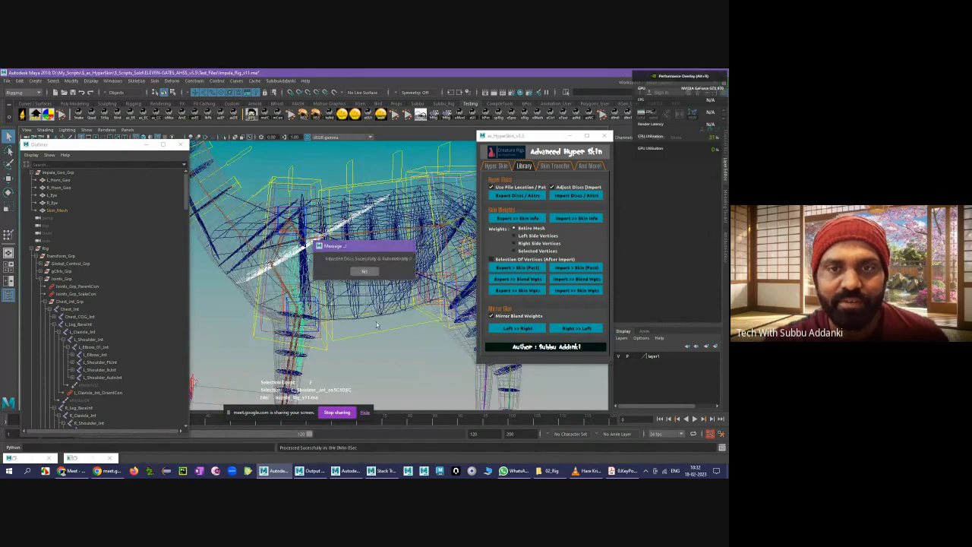
pyautogui.click(366, 271)
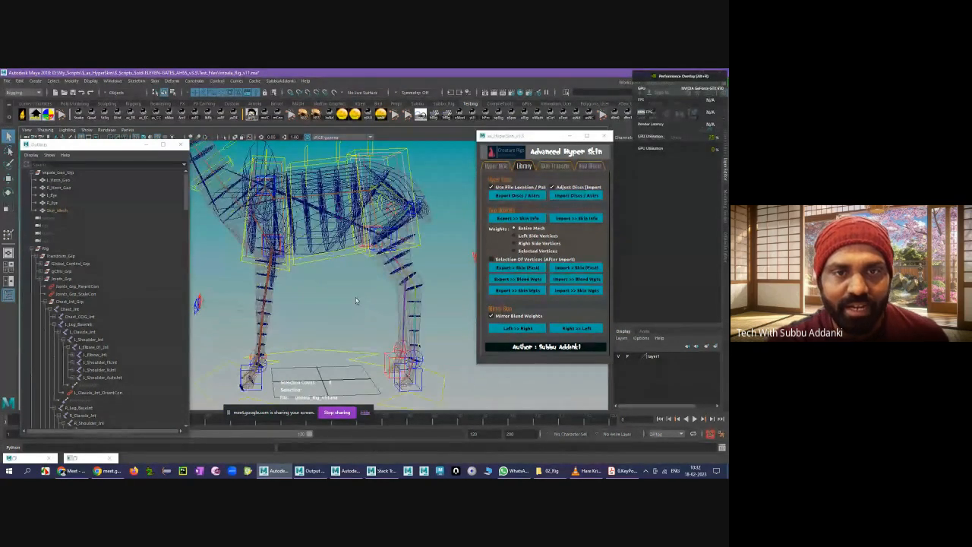
# - Examine the L_Elbow_Jnt, L_Shoulder_Jnt and L_Elbow_01_Jnt discs on the upper front leg and their Copy Disc settings
pyautogui.keyDown('alt'); pyautogui.moveTo(355, 301); pyautogui.dragTo(304, 277); pyautogui.keyUp('alt')
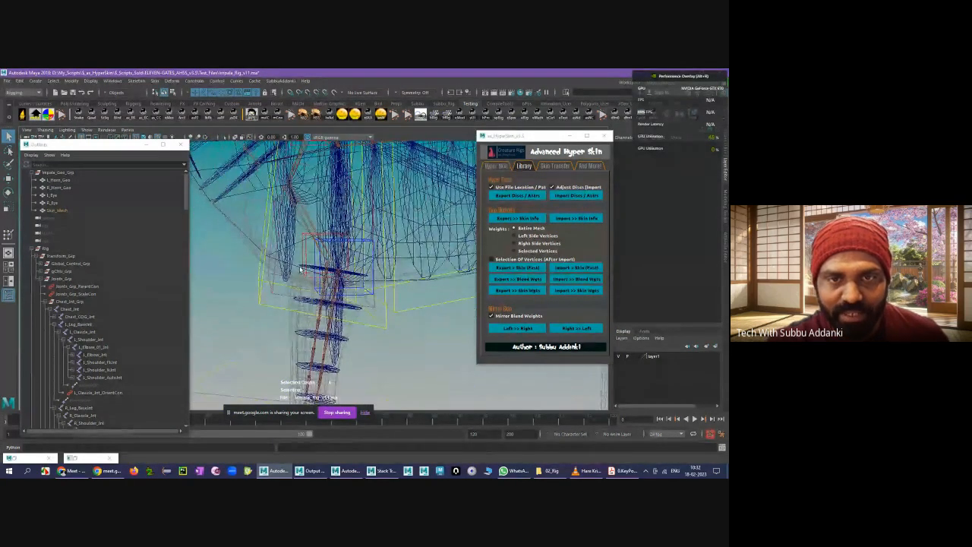
pyautogui.click(300, 270)
pyautogui.moveTo(314, 244)
pyautogui.keyDown('alt'); pyautogui.mouseDown()
pyautogui.moveTo(327, 260)
pyautogui.moveTo(312, 248)
pyautogui.mouseUp(); pyautogui.keyUp('alt')
pyautogui.keyDown('alt'); pyautogui.moveTo(306, 252); pyautogui.dragTo(320, 293); pyautogui.keyUp('alt')
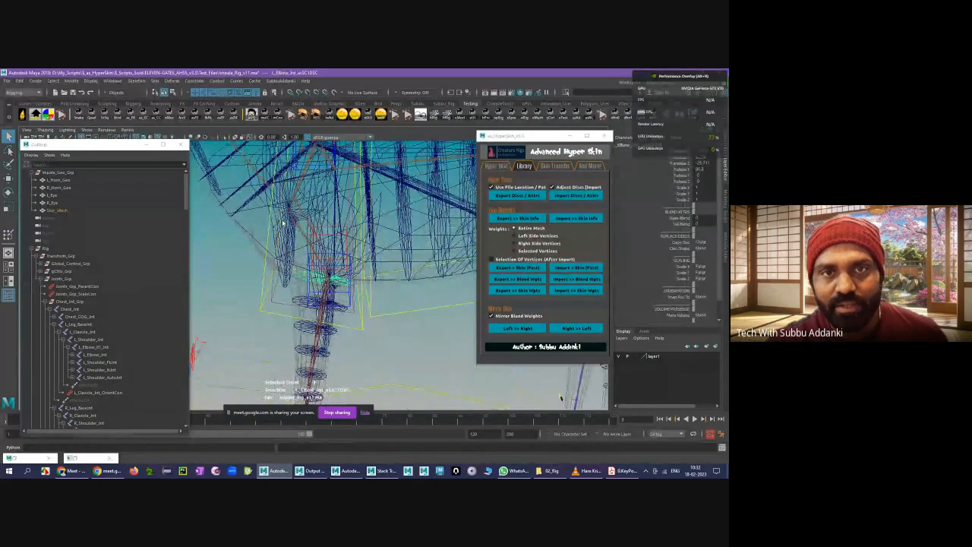
pyautogui.click(283, 227)
pyautogui.keyDown('alt'); pyautogui.moveTo(282, 227); pyautogui.dragTo(419, 318); pyautogui.keyUp('alt')
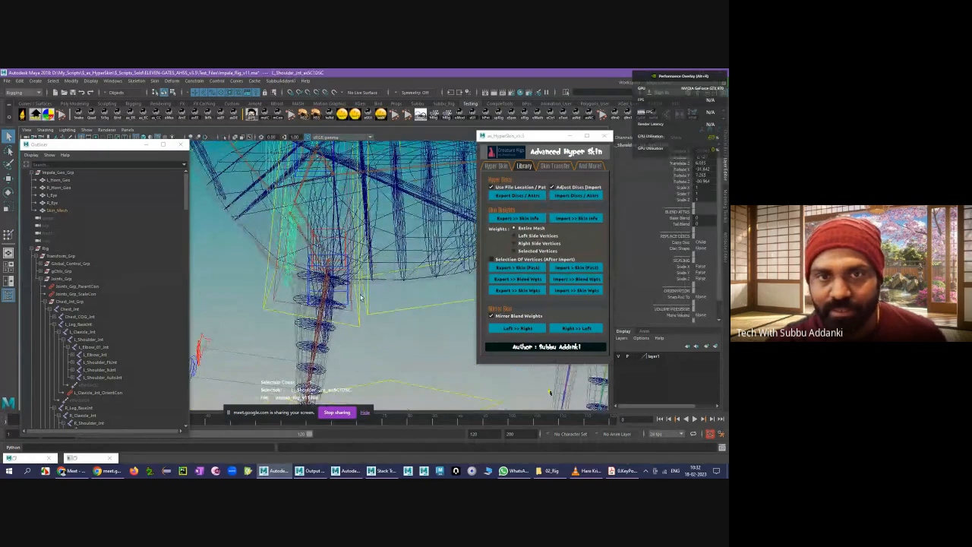
pyautogui.moveTo(319, 285)
pyautogui.keyDown('alt'); pyautogui.mouseDown()
pyautogui.moveTo(294, 284)
pyautogui.moveTo(305, 278)
pyautogui.mouseUp(); pyautogui.keyUp('alt')
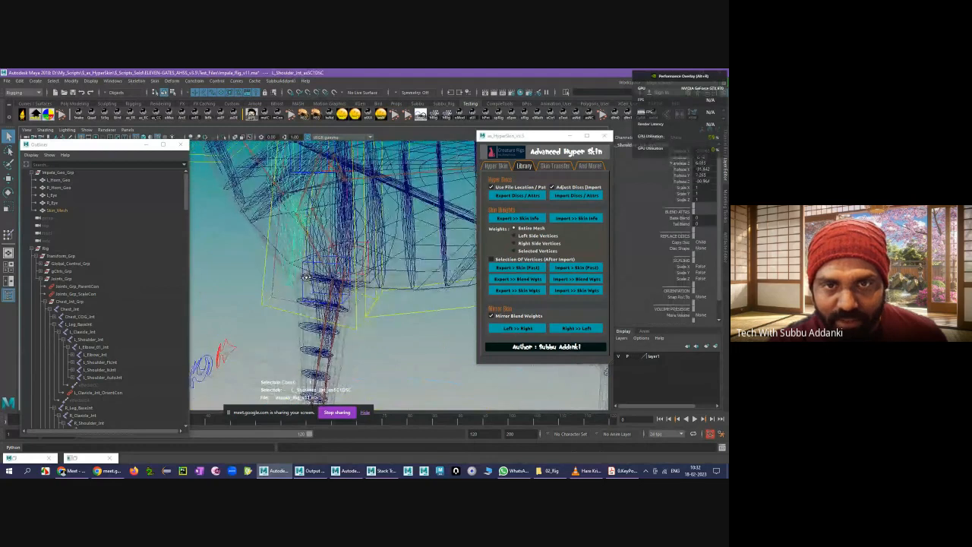
pyautogui.click(310, 254)
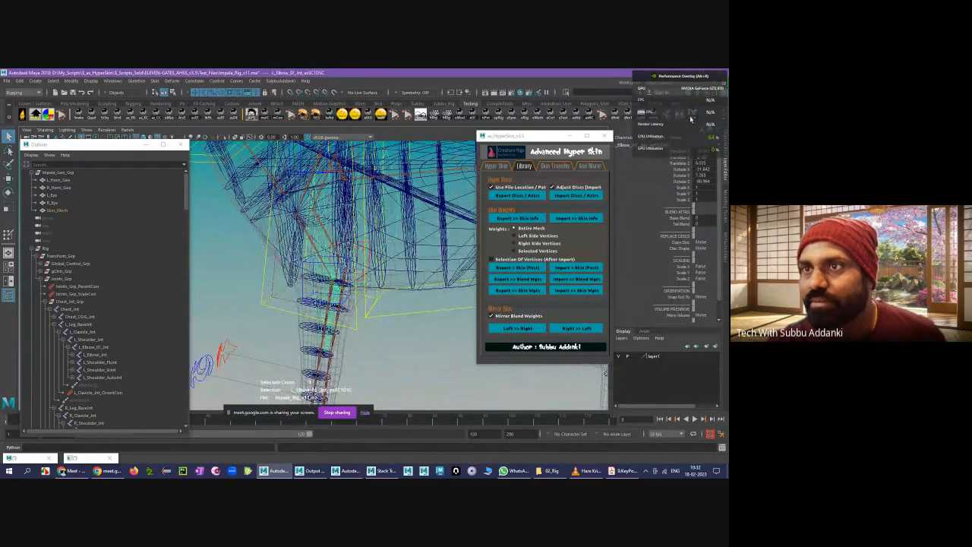
pyautogui.moveTo(520, 141); pyautogui.dragTo(484, 123)
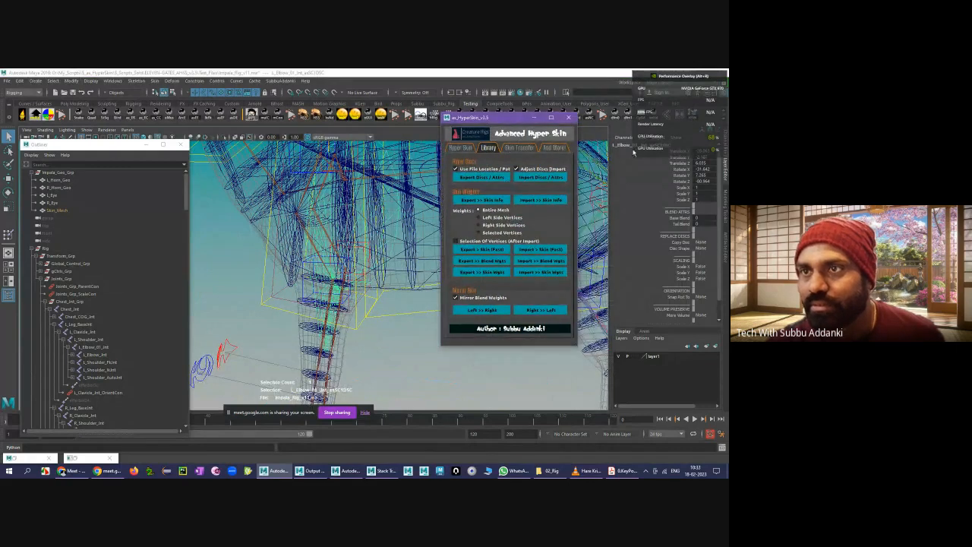
pyautogui.click(365, 320)
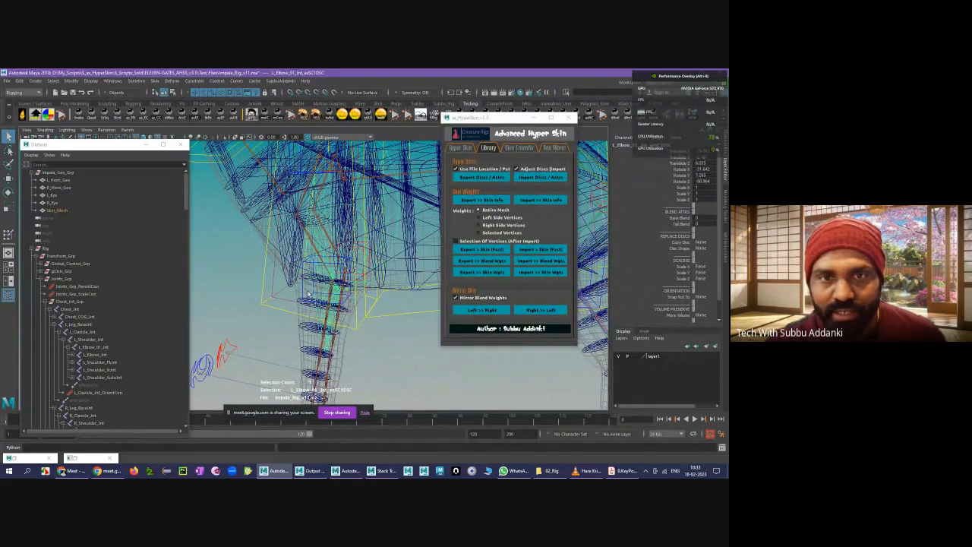
pyautogui.click(305, 278)
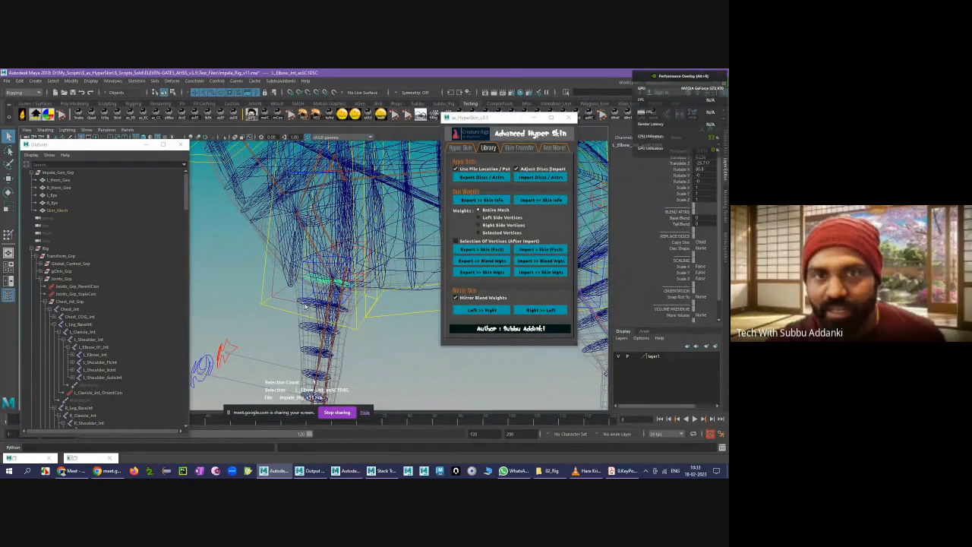
pyautogui.click(304, 306)
pyautogui.keyDown('alt'); pyautogui.moveTo(305, 306); pyautogui.dragTo(528, 401); pyautogui.keyUp('alt')
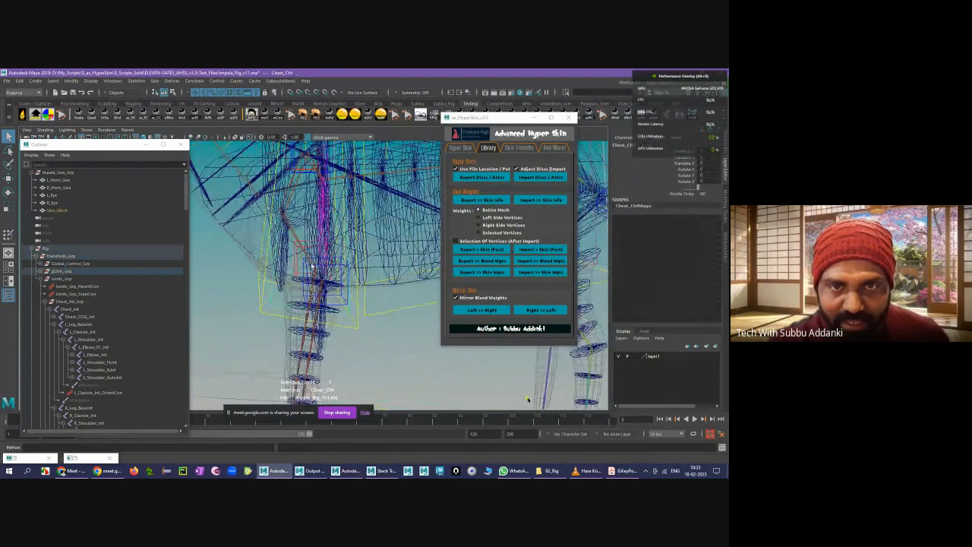
# - Set the Copy Disc attribute of the L_Elbow_01_Jnt disc to Child and recheck it along with the L_Elbow_Jnt disc
pyautogui.click(312, 240)
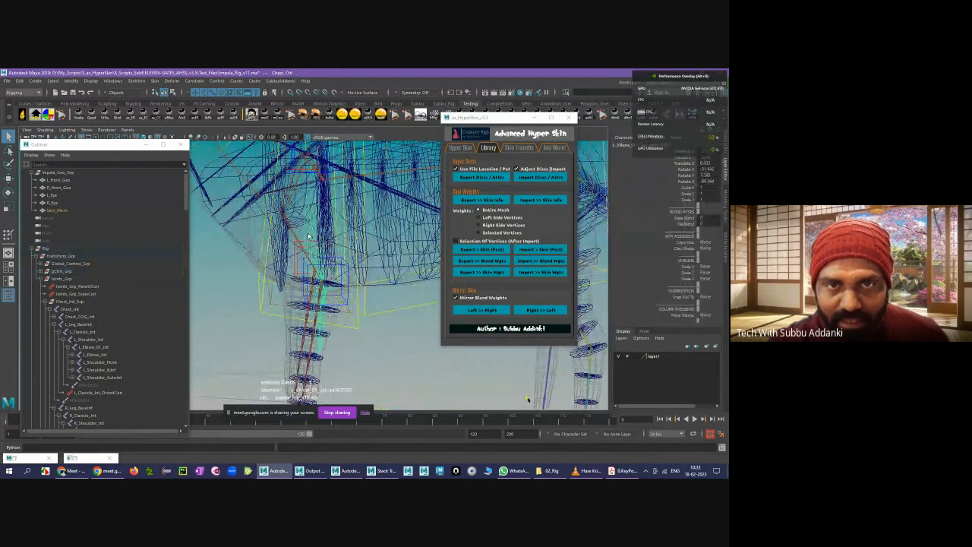
pyautogui.click(702, 241)
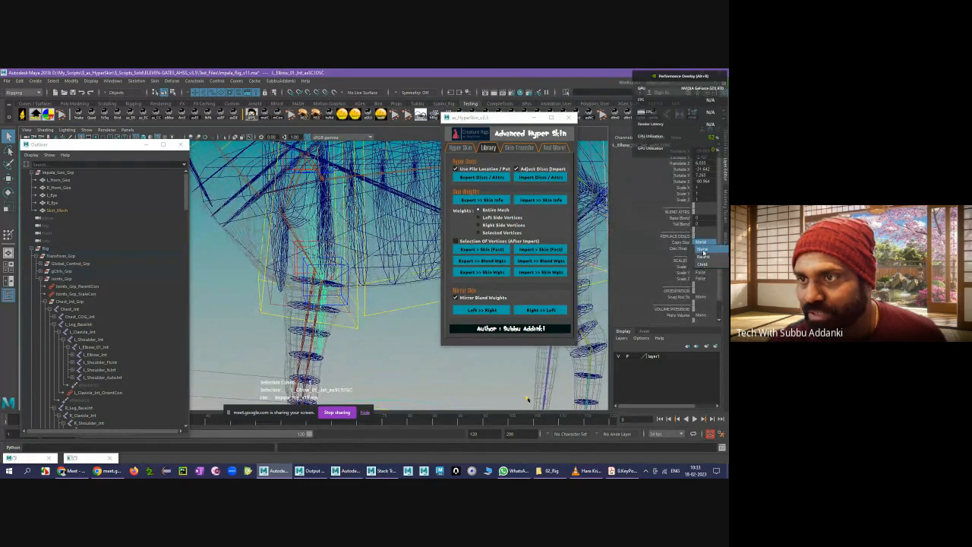
pyautogui.click(702, 263)
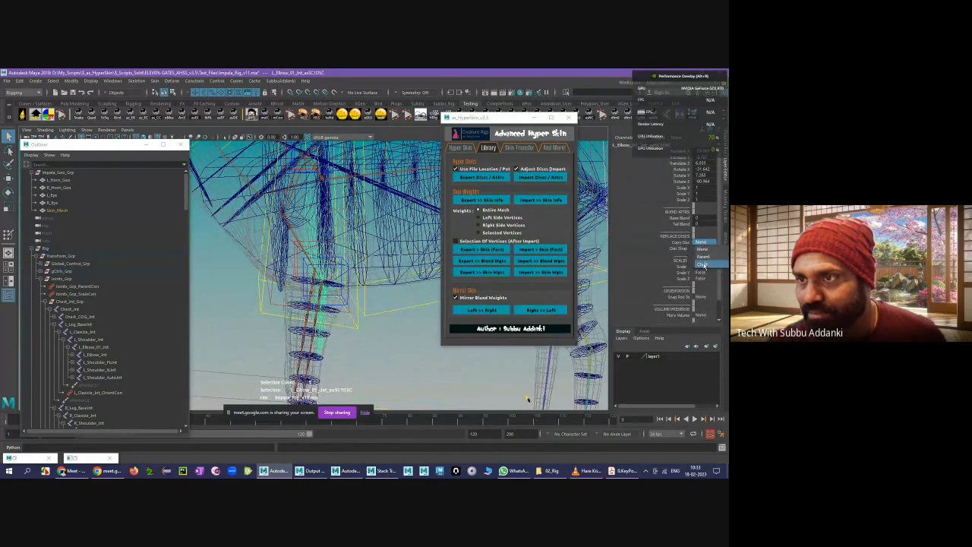
pyautogui.keyDown('alt'); pyautogui.moveTo(354, 328); pyautogui.dragTo(359, 331); pyautogui.keyUp('alt')
pyautogui.click(358, 327)
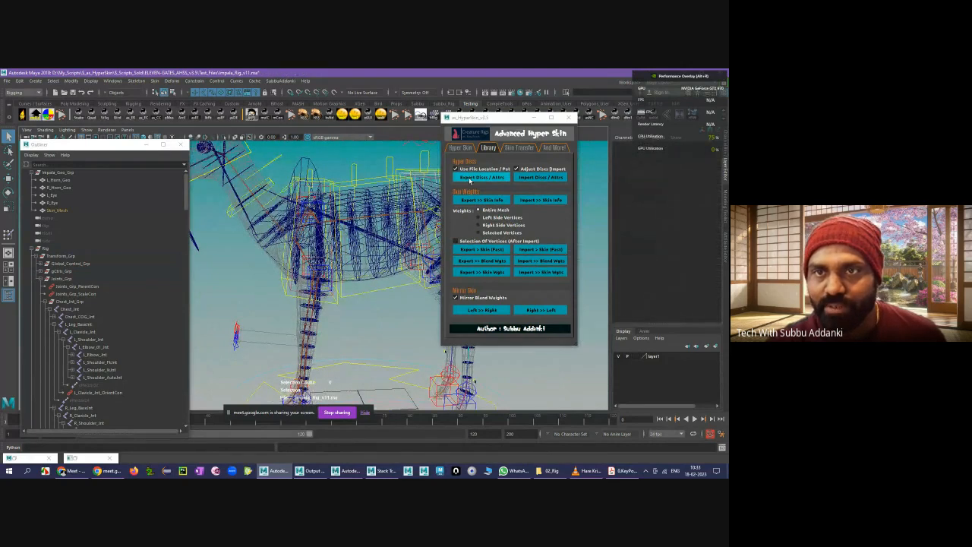
pyautogui.click(304, 280)
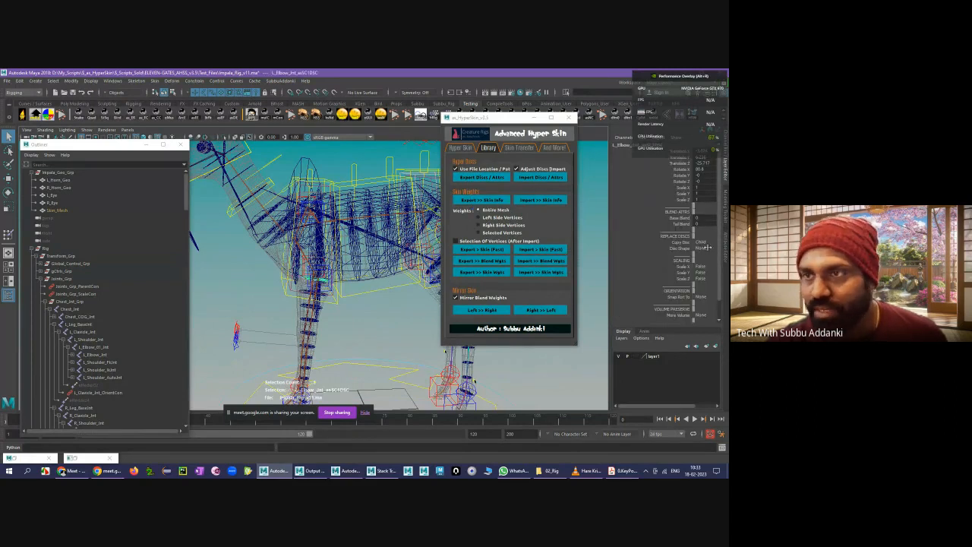
pyautogui.scroll(3, 360, 306)
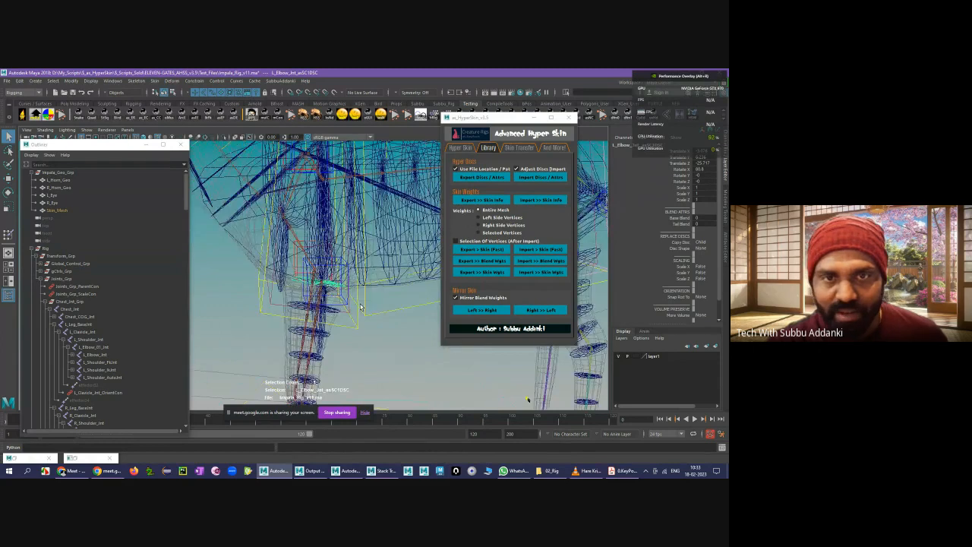
pyautogui.click(310, 271)
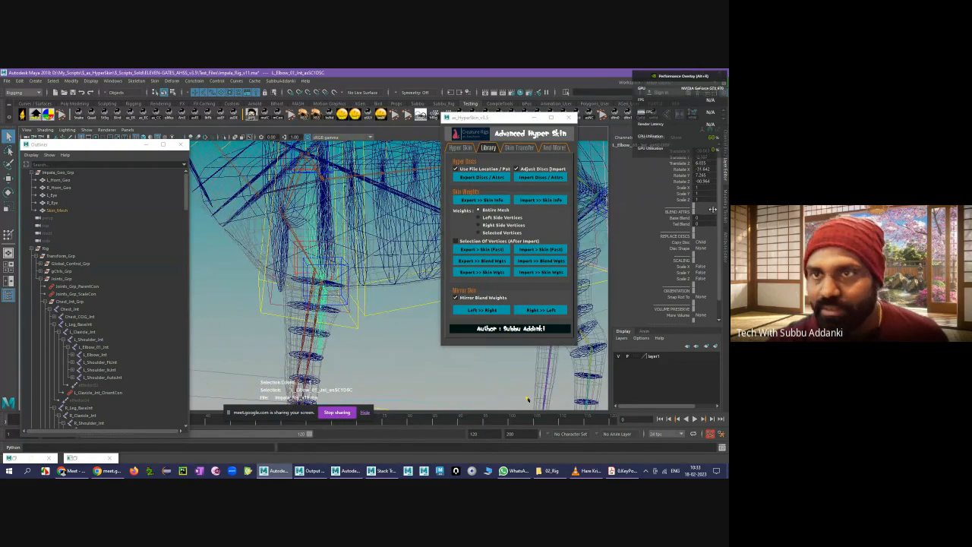
# - Export the disc attributes again, including the new L_Elbow_01_Jnt setting, and close the AHSS_Attrs.txt file
pyautogui.click(481, 177)
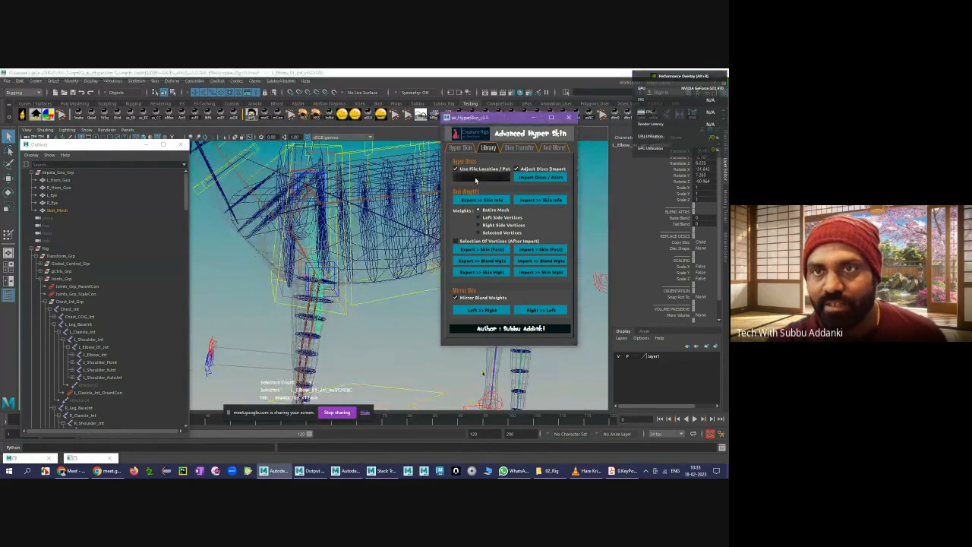
pyautogui.click(381, 271)
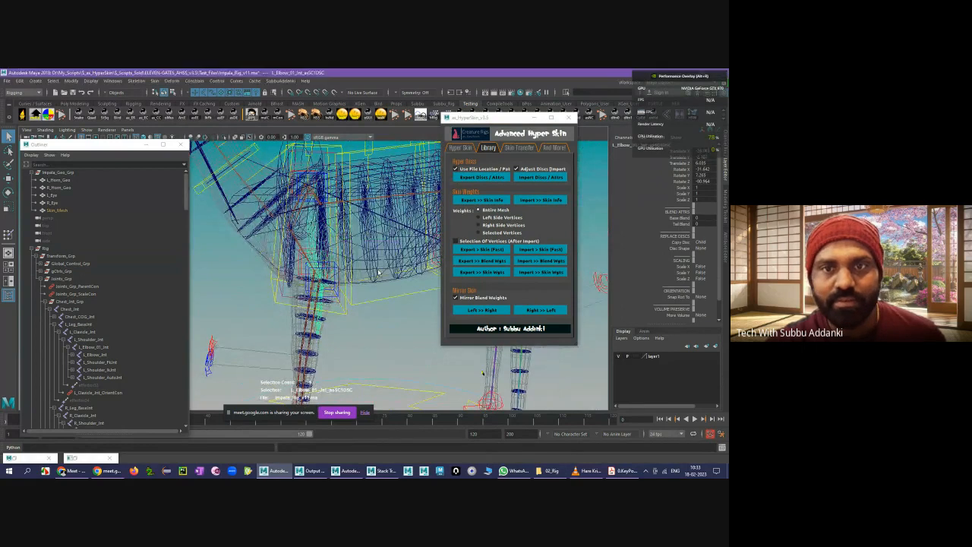
pyautogui.click(348, 275)
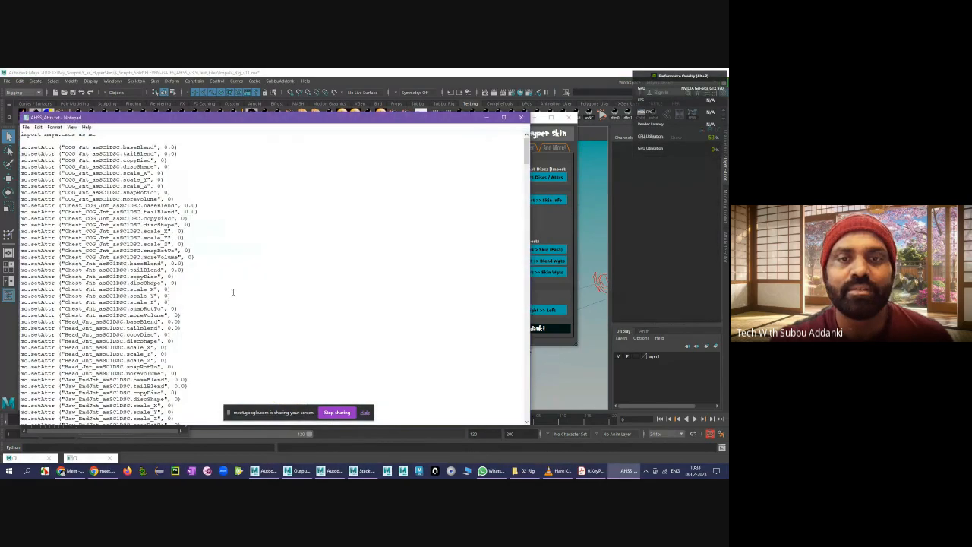
pyautogui.click(521, 116)
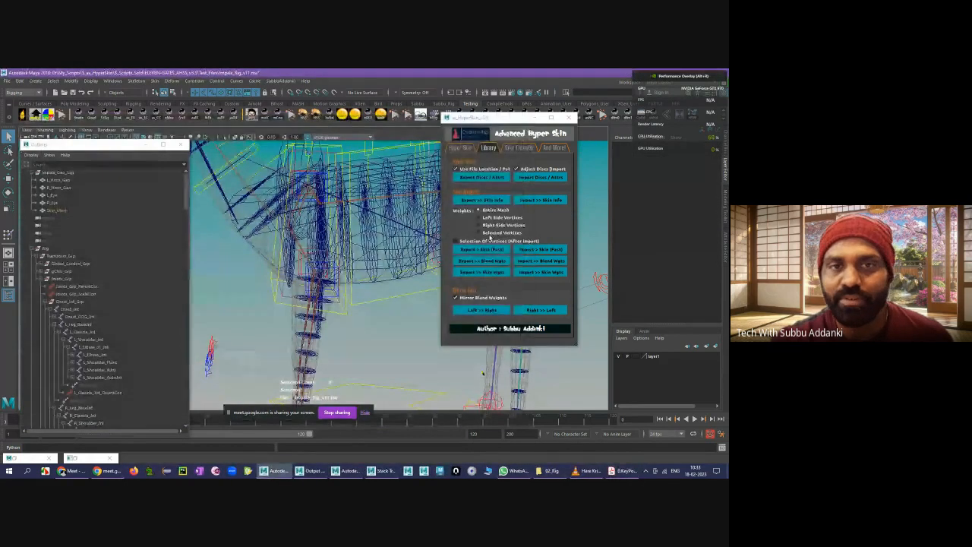
# - Import the saved disc attributes, agree to replace and update the hyper discs, and dismiss the closing message
pyautogui.click(543, 180)
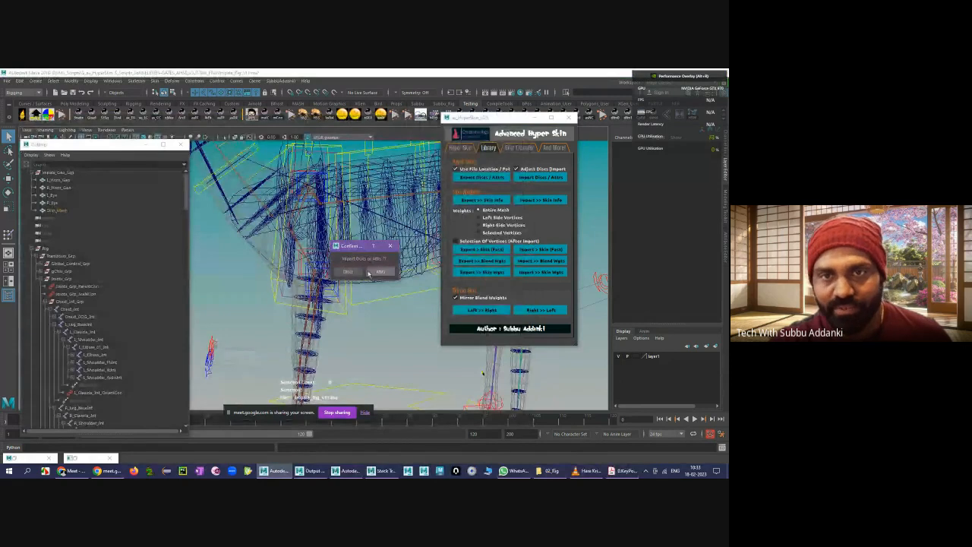
pyautogui.click(379, 272)
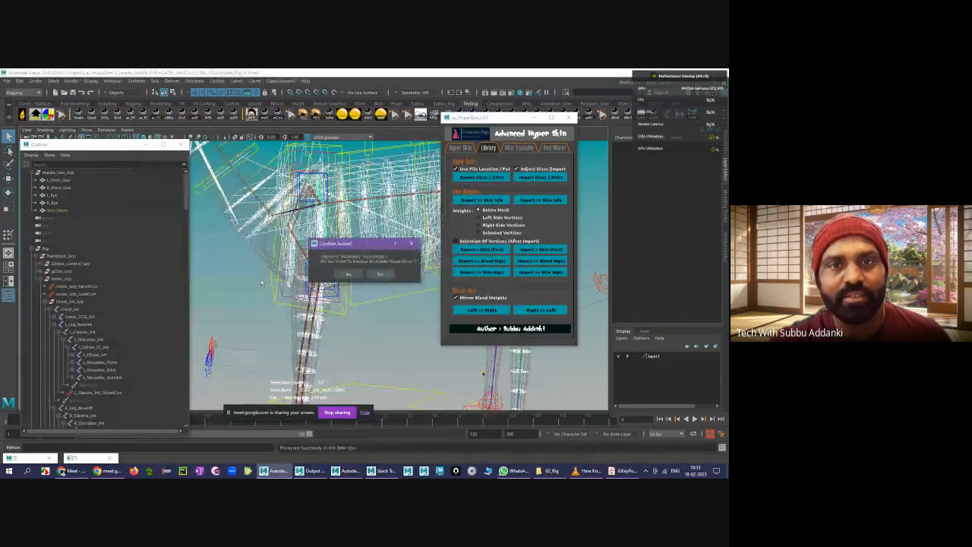
pyautogui.click(348, 274)
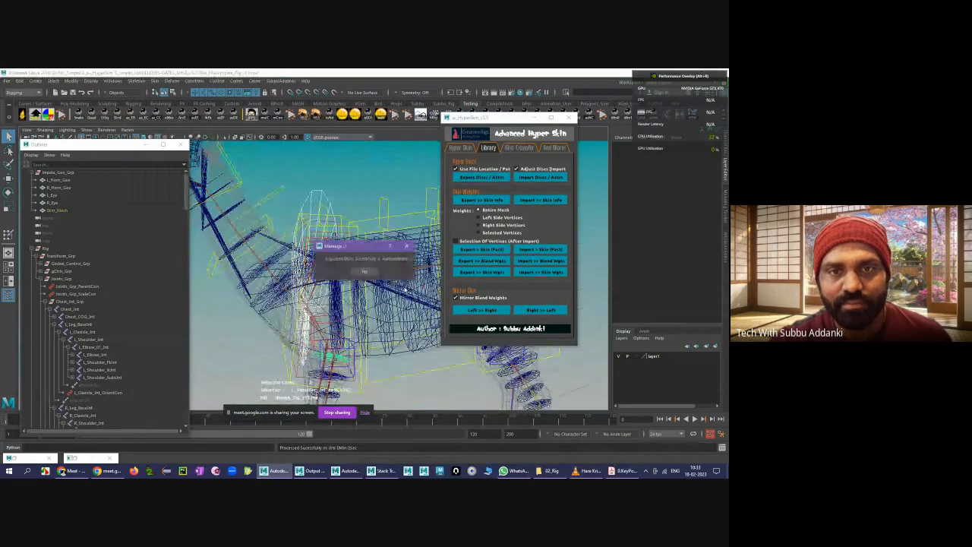
pyautogui.click(366, 275)
# - Set the Copy Disc attribute of the L_Clavicle_Jnt disc on the upper front leg to Child
pyautogui.keyDown('alt'); pyautogui.moveTo(366, 276); pyautogui.dragTo(334, 266); pyautogui.keyUp('alt')
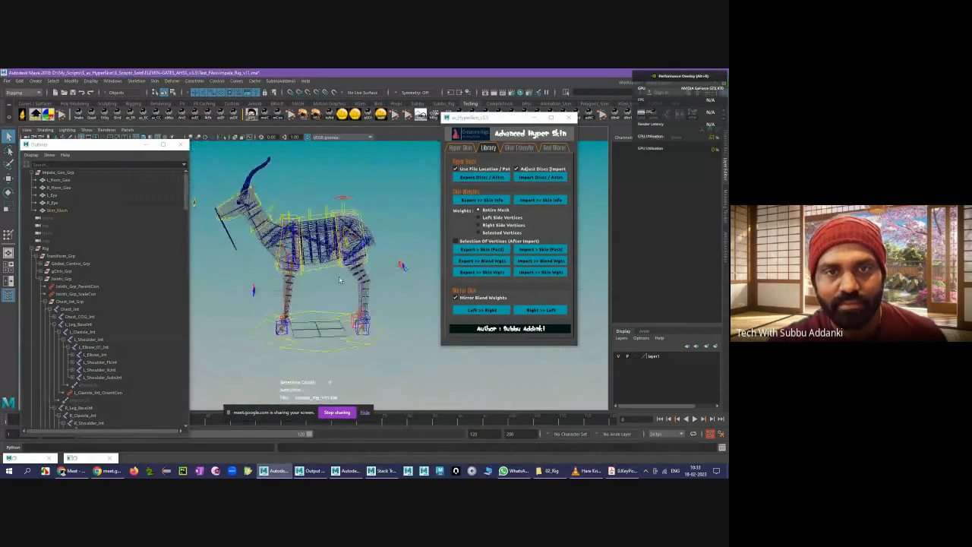
pyautogui.scroll(5, 326, 262)
pyautogui.keyDown('alt'); pyautogui.moveTo(313, 258); pyautogui.dragTo(345, 291, button='middle'); pyautogui.keyUp('alt')
pyautogui.scroll(5, 315, 294)
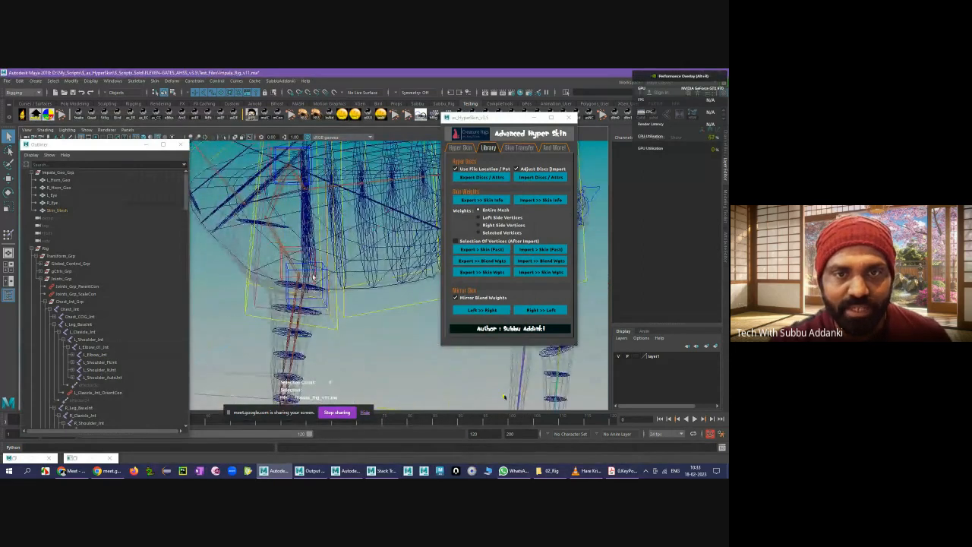
pyautogui.keyDown('alt'); pyautogui.moveTo(288, 283); pyautogui.dragTo(283, 283); pyautogui.keyUp('alt')
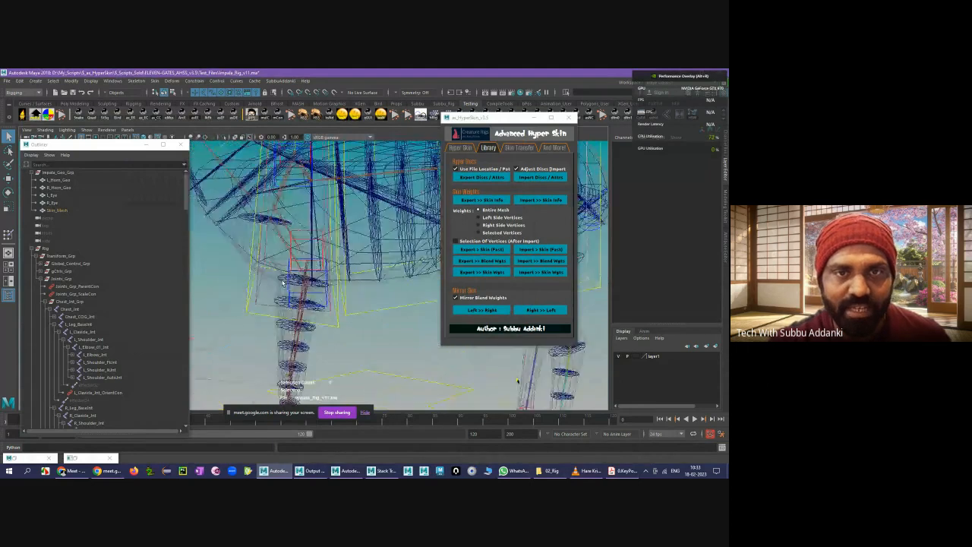
pyautogui.click(249, 220)
pyautogui.keyDown('alt'); pyautogui.moveTo(265, 241); pyautogui.dragTo(373, 254); pyautogui.keyUp('alt')
pyautogui.click(351, 219)
pyautogui.click(705, 244)
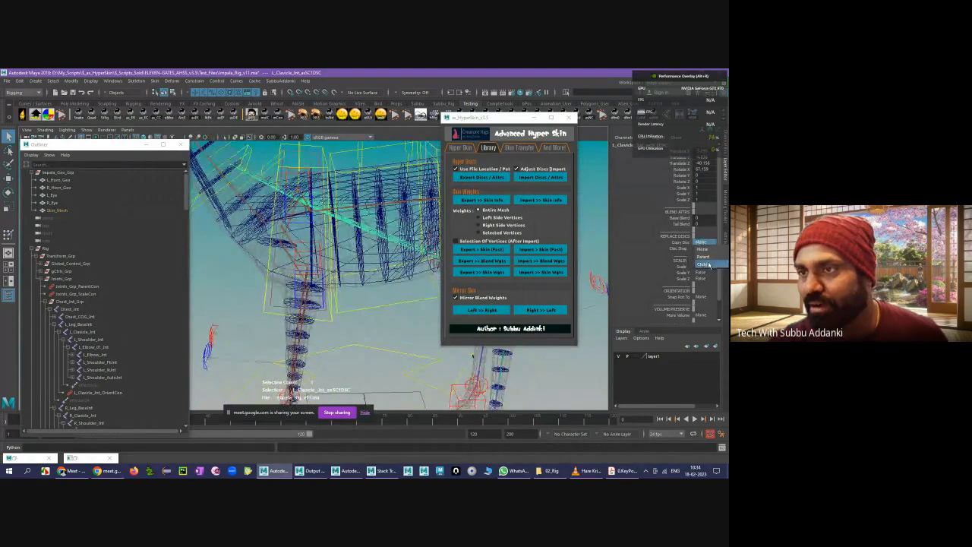
pyautogui.click(707, 262)
pyautogui.click(394, 319)
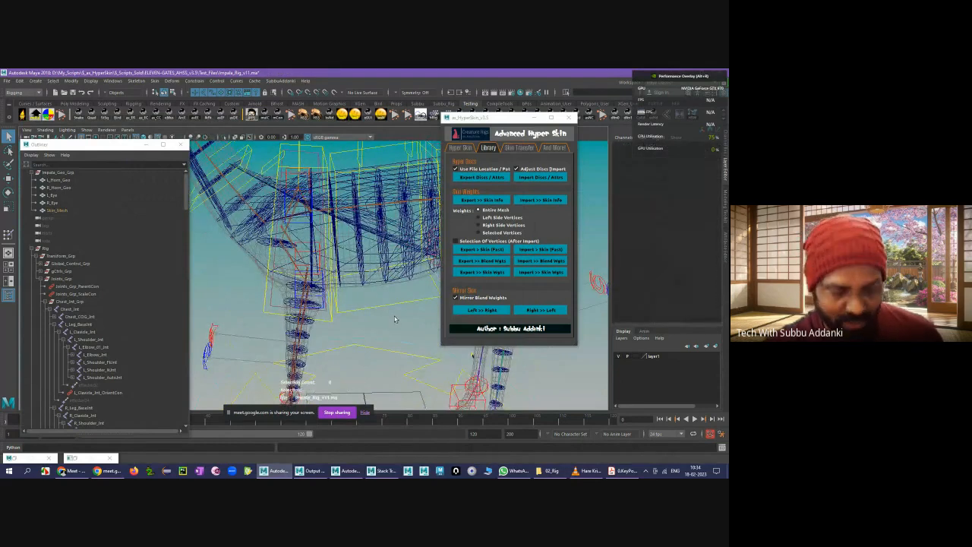
# - Recheck the L_Clavicle_Jnt disc, export the disc attributes over the existing file, and close AHSS_Attrs.txt
pyautogui.keyDown('alt'); pyautogui.moveTo(393, 315); pyautogui.dragTo(318, 225); pyautogui.keyUp('alt')
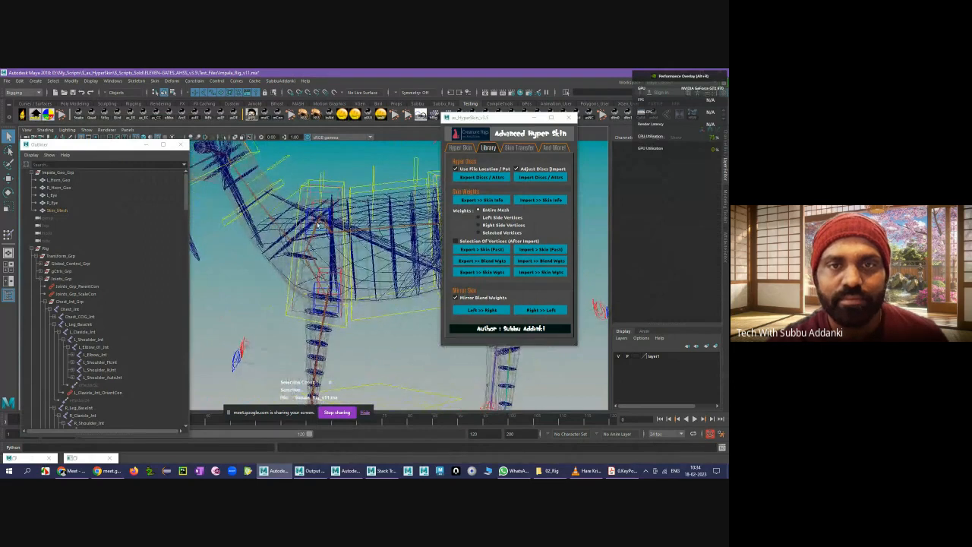
pyautogui.click(281, 199)
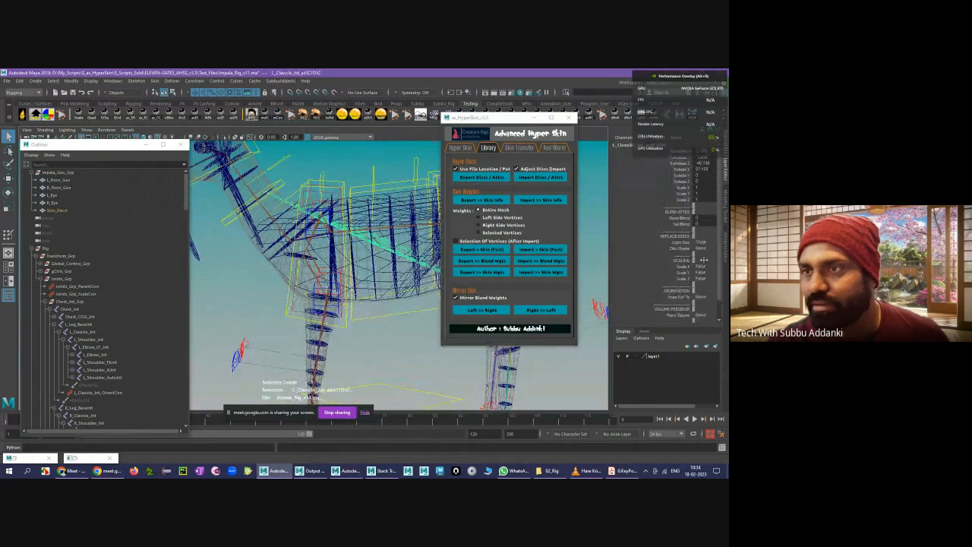
pyautogui.click(482, 176)
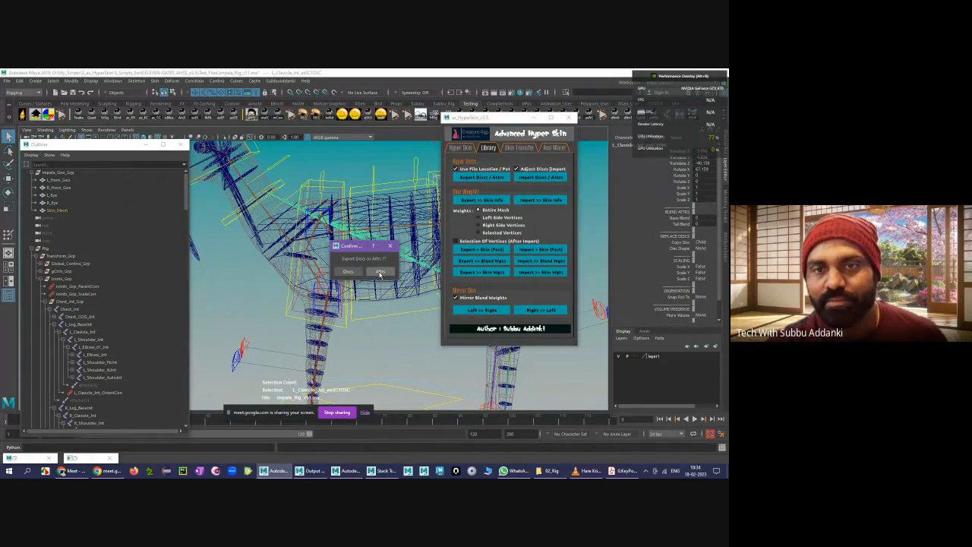
pyautogui.click(380, 271)
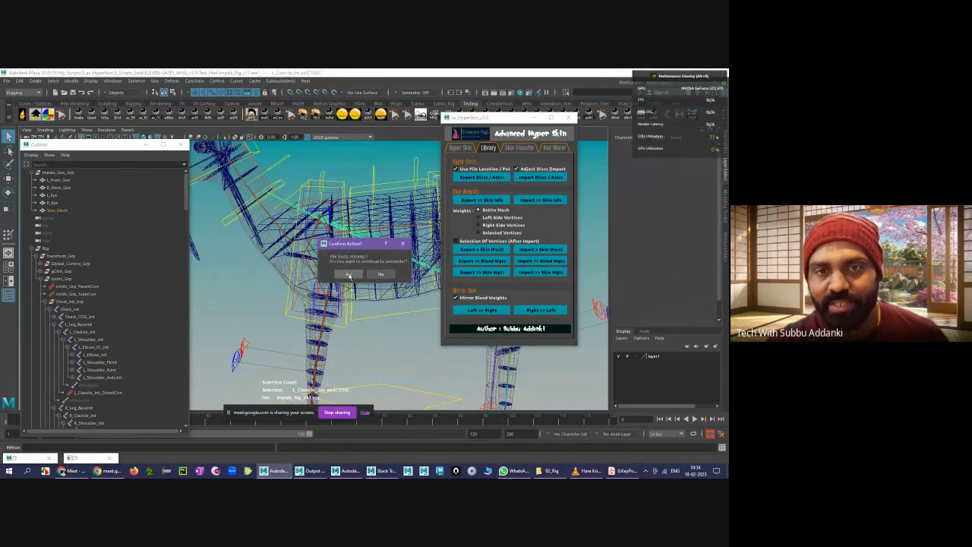
pyautogui.click(347, 274)
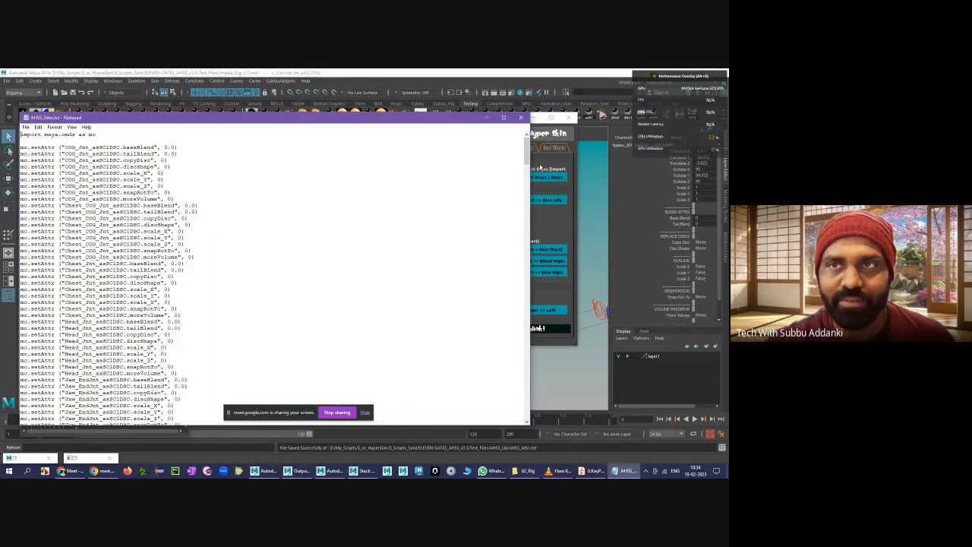
pyautogui.click(521, 117)
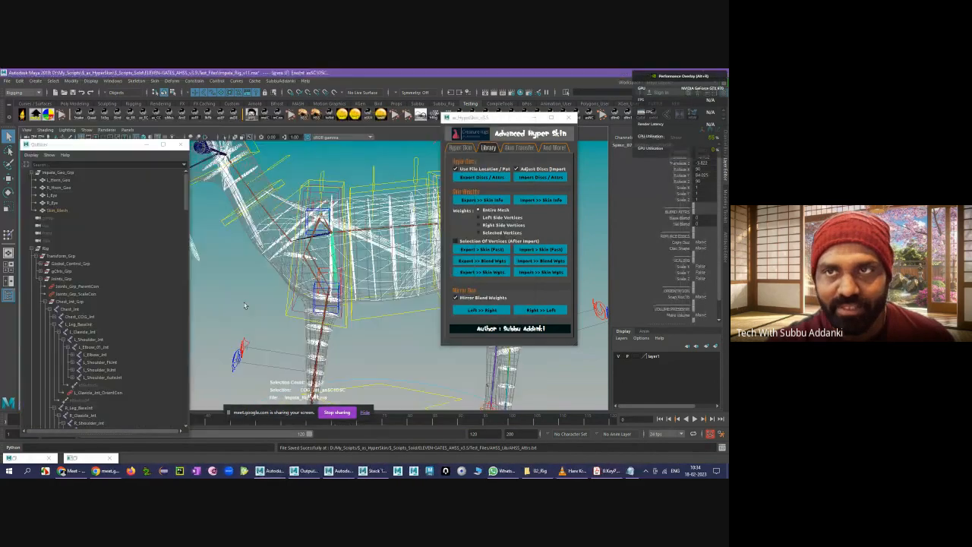
# - Import the exported attributes, including the L_Clavicle_Jnt setting, and update the hyper discs
pyautogui.click(376, 245)
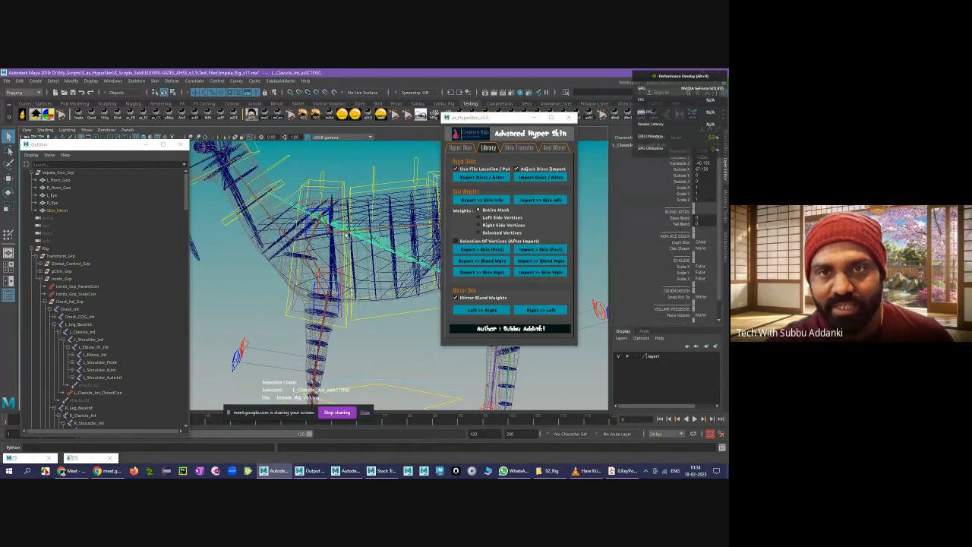
pyautogui.click(539, 178)
pyautogui.click(381, 272)
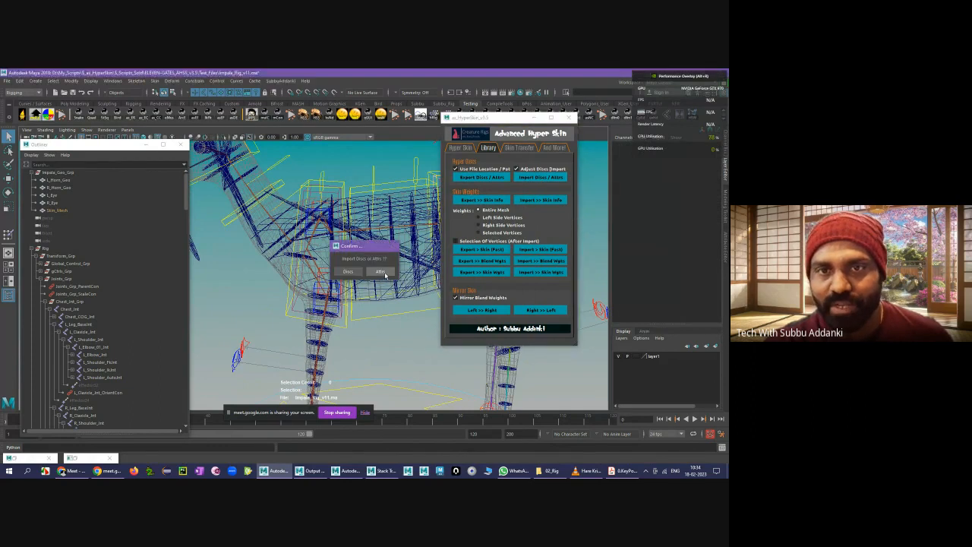
pyautogui.click(352, 274)
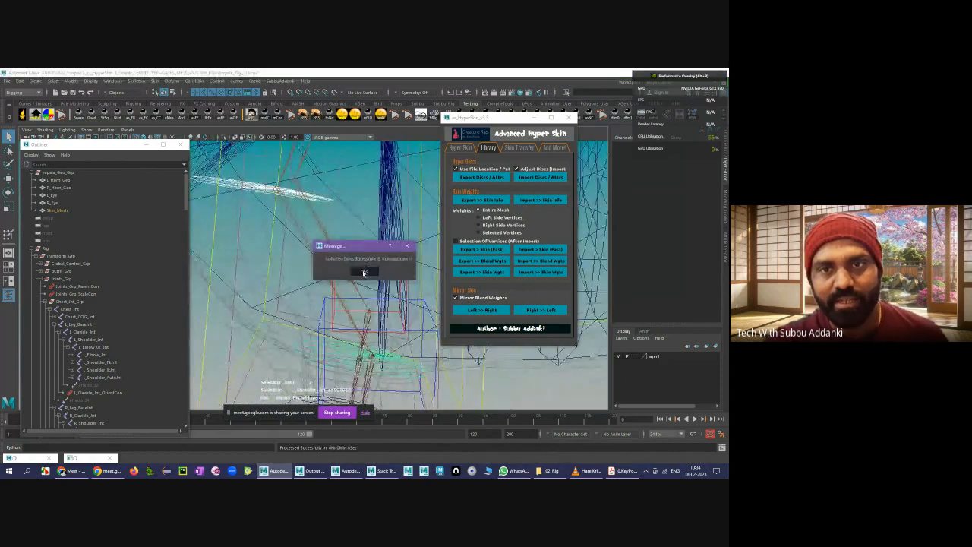
pyautogui.click(364, 272)
# - Examine the updated L_Clavicle_Jnt disc and the L_RearClavicle_Jnt disc at the impala's hip
pyautogui.scroll(12, 363, 273)
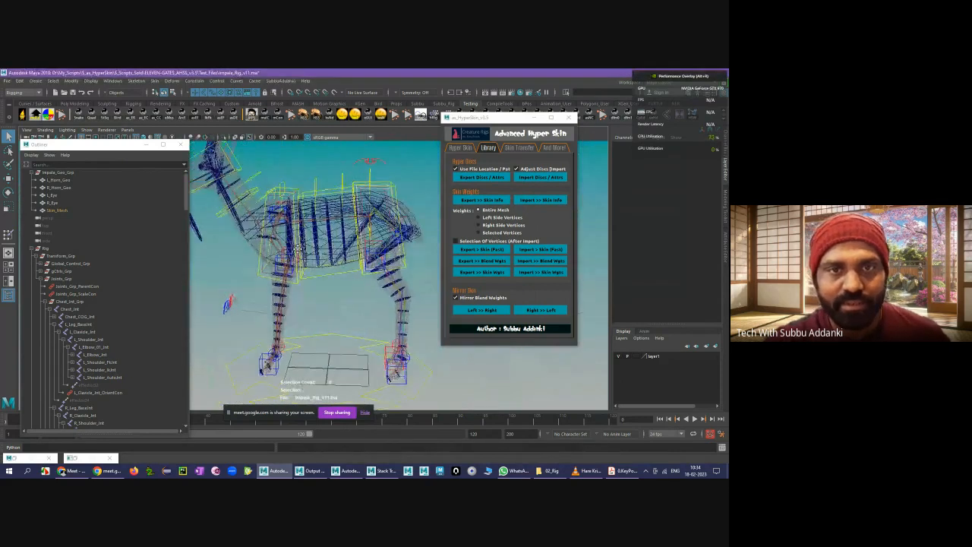
pyautogui.keyDown('alt'); pyautogui.moveTo(249, 176); pyautogui.dragTo(303, 227, button='middle'); pyautogui.keyUp('alt')
pyautogui.keyDown('alt'); pyautogui.moveTo(303, 227); pyautogui.dragTo(334, 231); pyautogui.keyUp('alt')
pyautogui.click(279, 249)
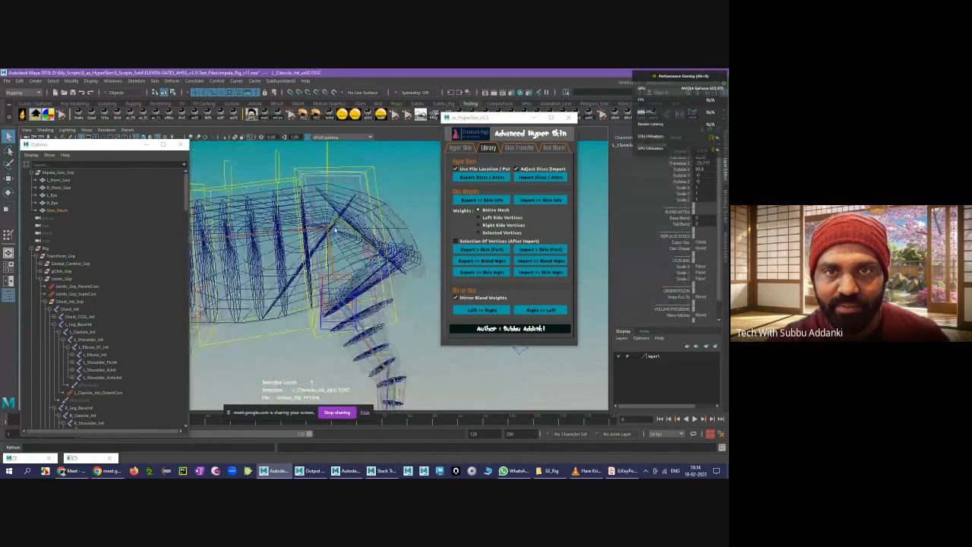
pyautogui.click(334, 247)
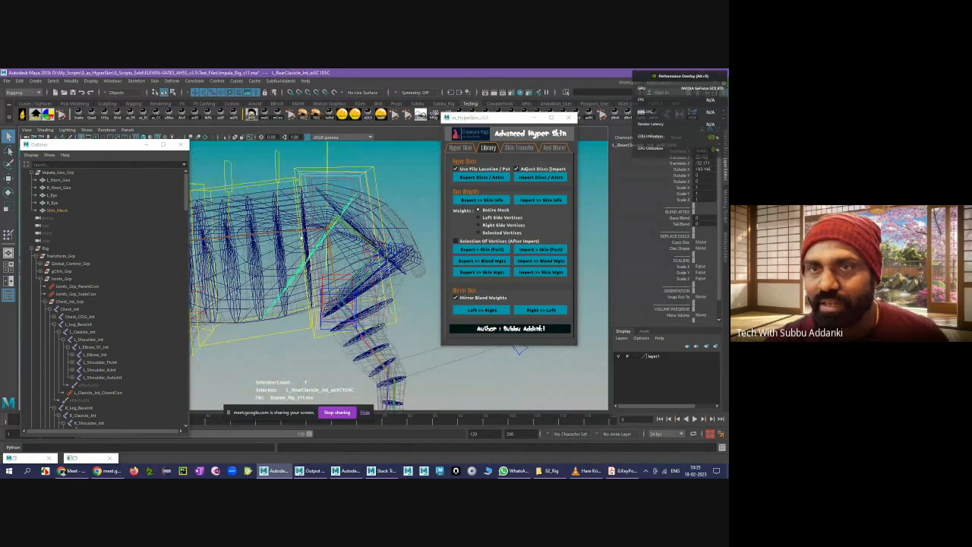
pyautogui.keyDown('alt'); pyautogui.moveTo(308, 245); pyautogui.dragTo(289, 227); pyautogui.keyUp('alt')
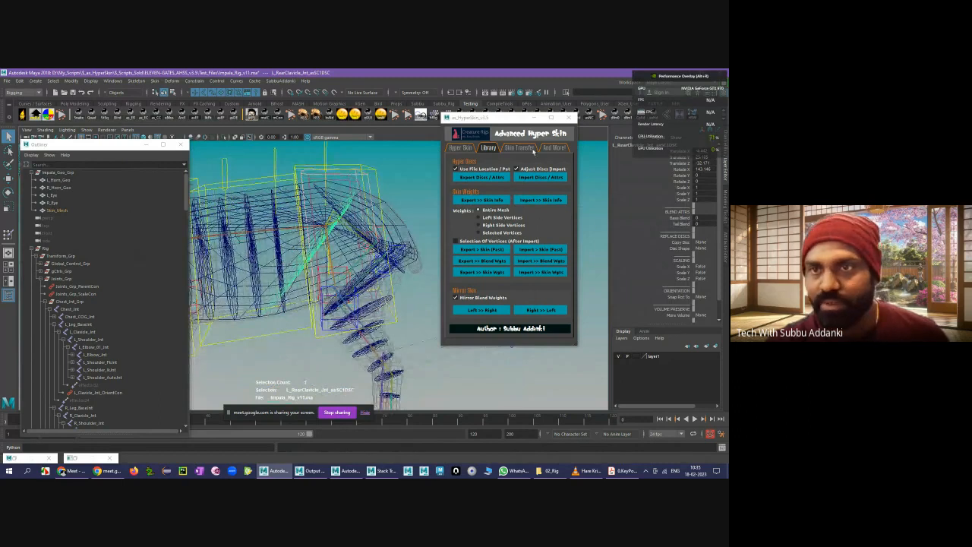
# - Switch from the L_RearClavicle_Jnt disc to its joint and inspect its child L_RearShoulder_Jnt in the hierarchy
pyautogui.click(554, 147)
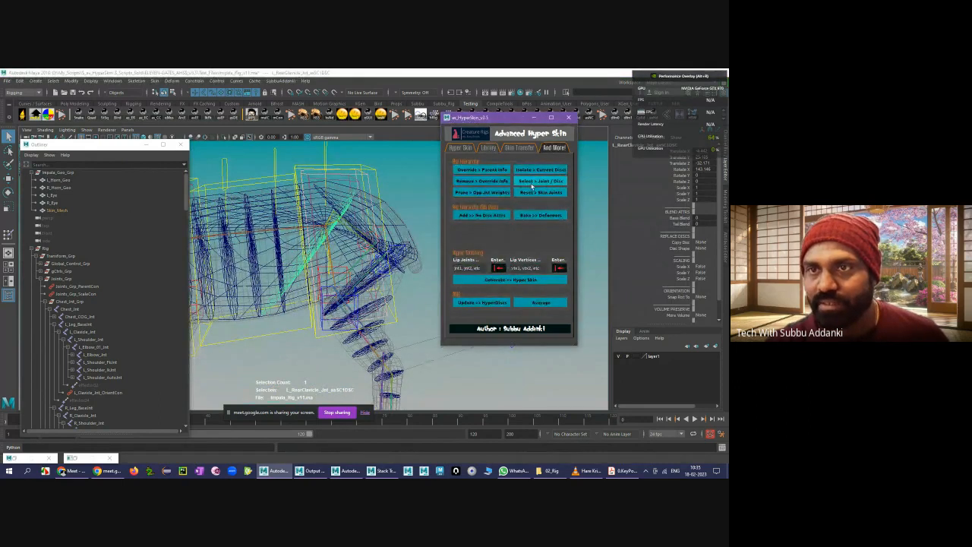
pyautogui.click(531, 182)
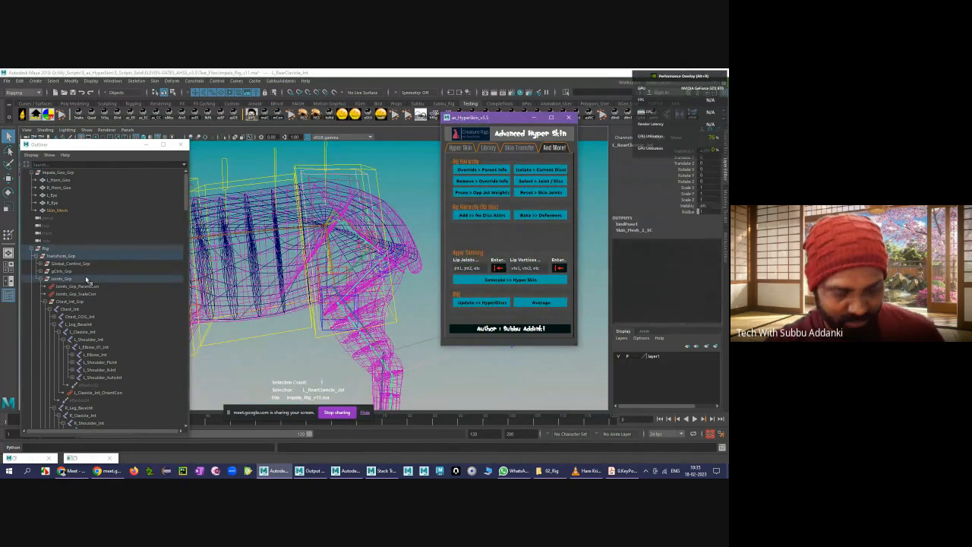
pyautogui.scroll(-10, 86, 280)
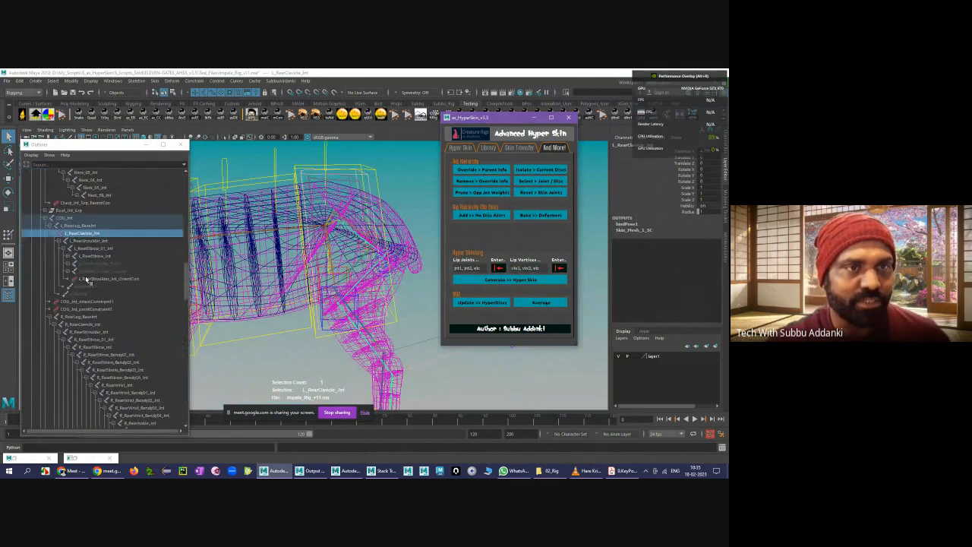
pyautogui.click(95, 241)
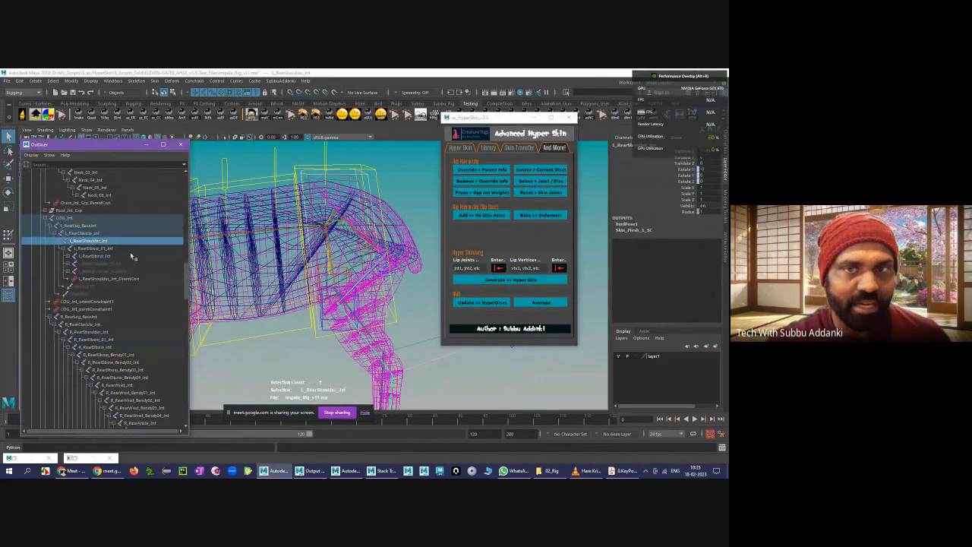
# - Select the disc belonging to the L_RearElbow_01_Jnt joint and set its Copy Disc attribute to Child
pyautogui.click(87, 248)
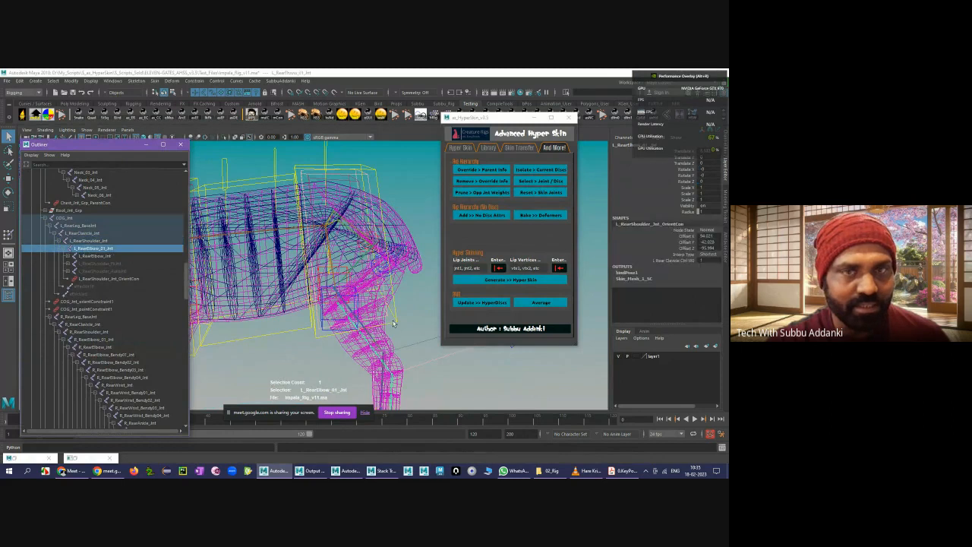
pyautogui.keyDown('alt'); pyautogui.moveTo(406, 328); pyautogui.dragTo(520, 350); pyautogui.keyUp('alt')
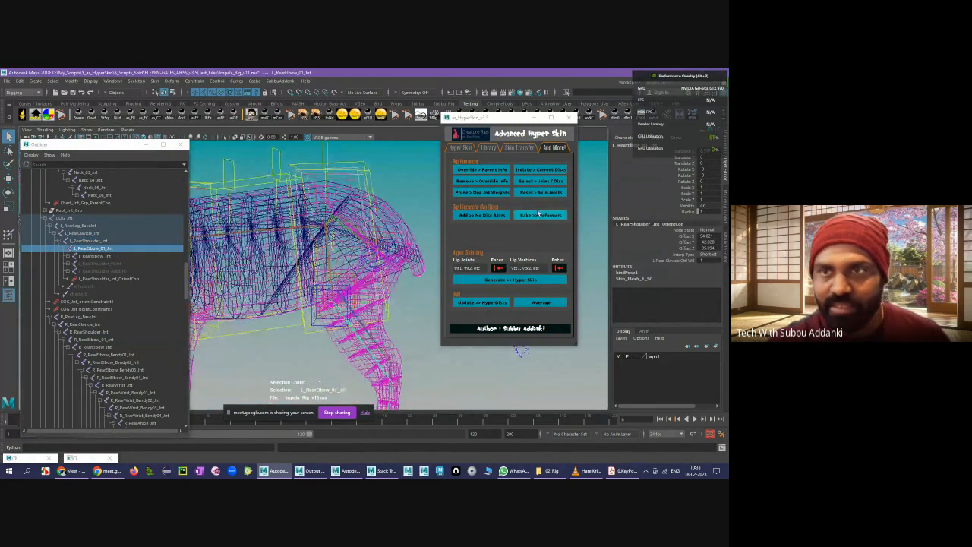
pyautogui.click(534, 183)
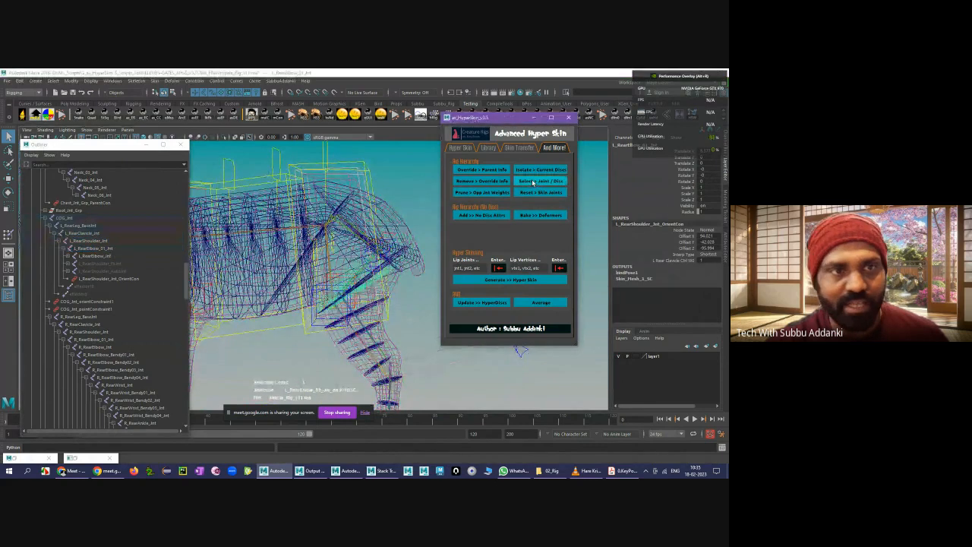
pyautogui.click(703, 242)
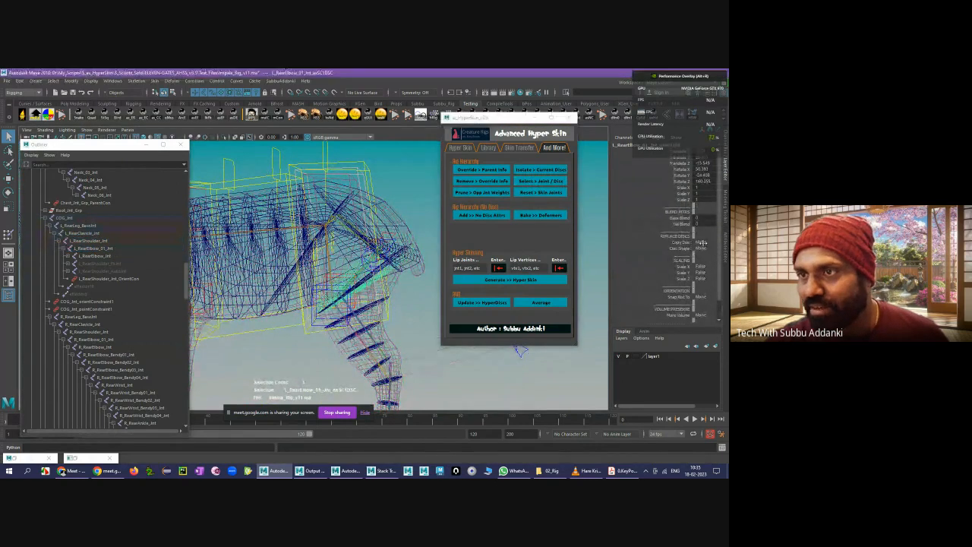
pyautogui.click(702, 265)
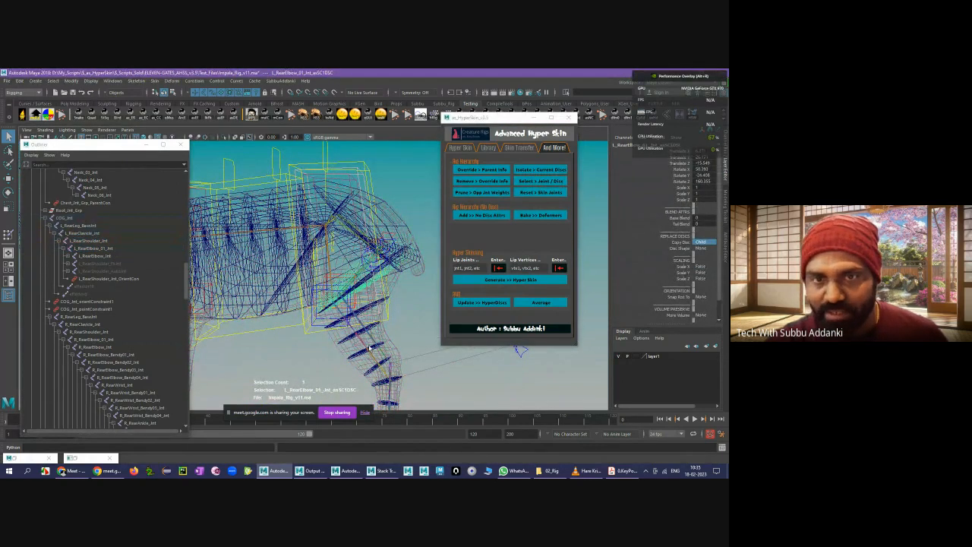
# - Examine the COG_Jnt disc near the hip and trace its joint and the child L_RearLeg_BaseJnt in the hierarchy
pyautogui.keyDown('alt'); pyautogui.moveTo(414, 304); pyautogui.dragTo(395, 240); pyautogui.keyUp('alt')
pyautogui.click(339, 234)
pyautogui.keyDown('alt'); pyautogui.moveTo(272, 242); pyautogui.dragTo(310, 236); pyautogui.keyUp('alt')
pyautogui.click(540, 181)
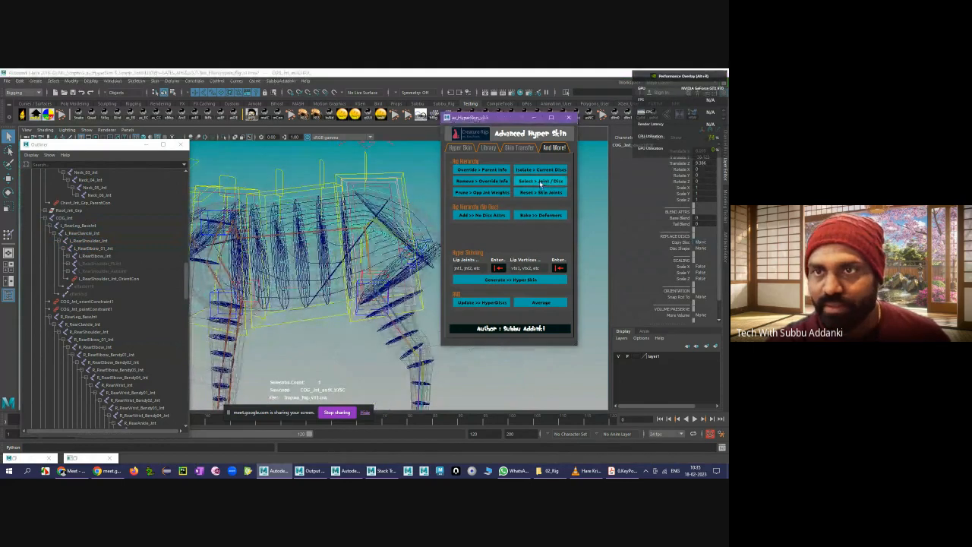
pyautogui.click(80, 226)
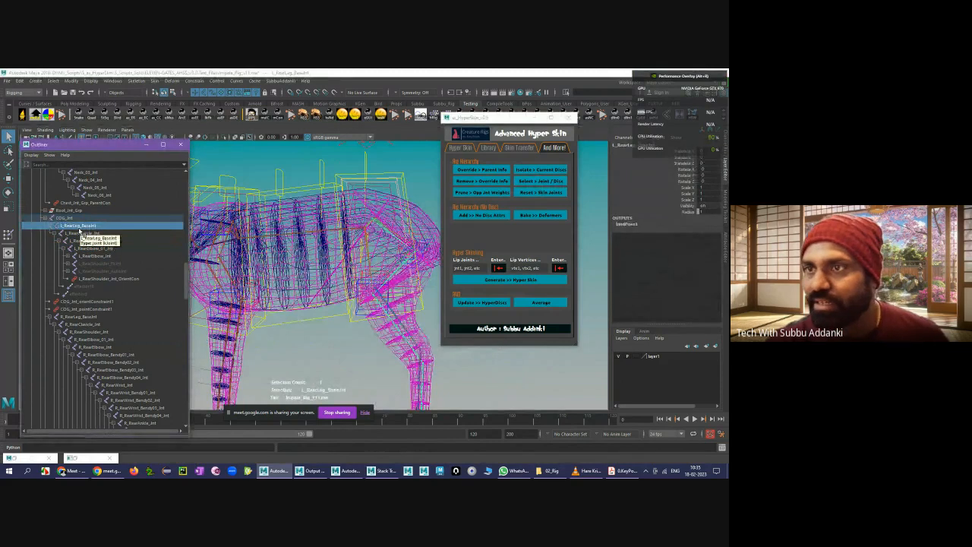
pyautogui.click(62, 218)
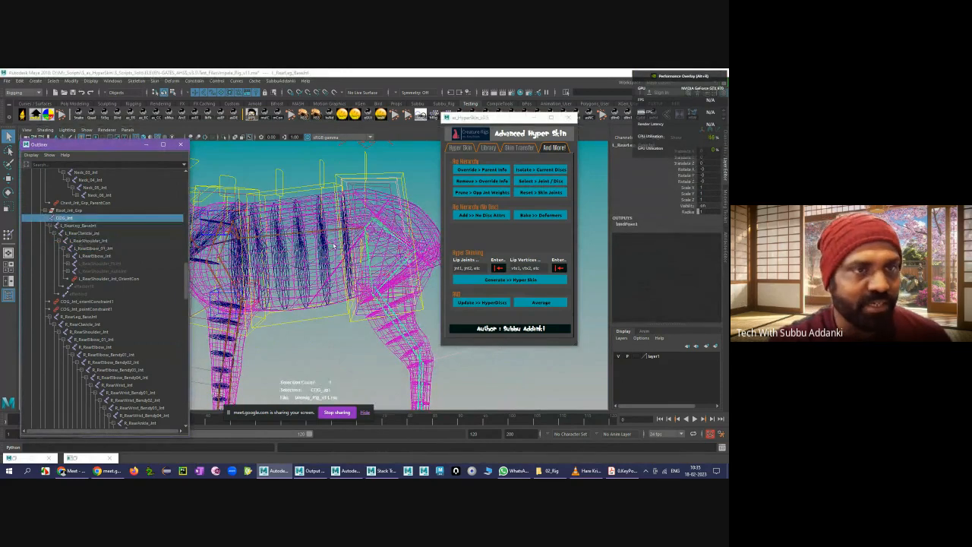
# - Replace the L_RearClavicle_Jnt disc using the Chest_Jnt disc and ready the replaced disc's group for rotating
pyautogui.click(336, 273)
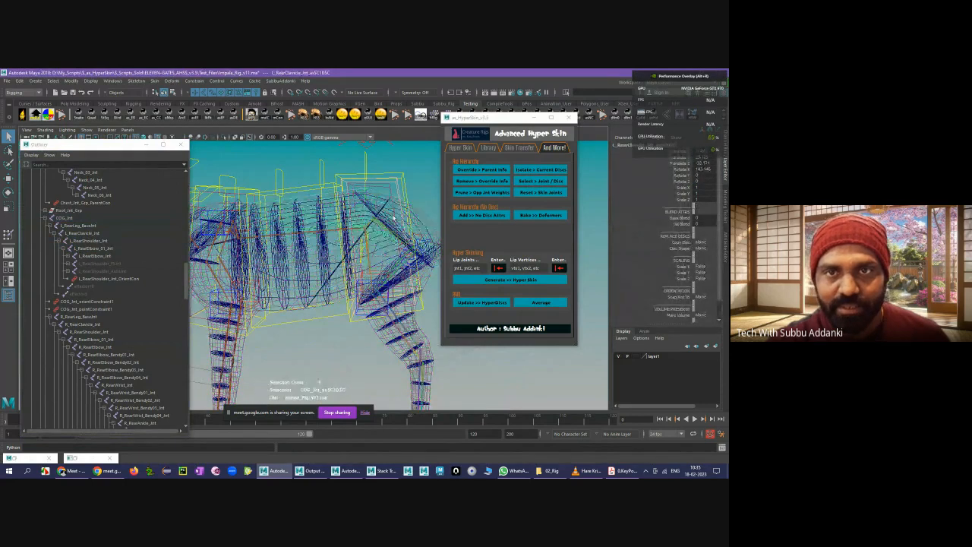
pyautogui.keyDown('alt'); pyautogui.moveTo(381, 214); pyautogui.dragTo(417, 377); pyautogui.keyUp('alt')
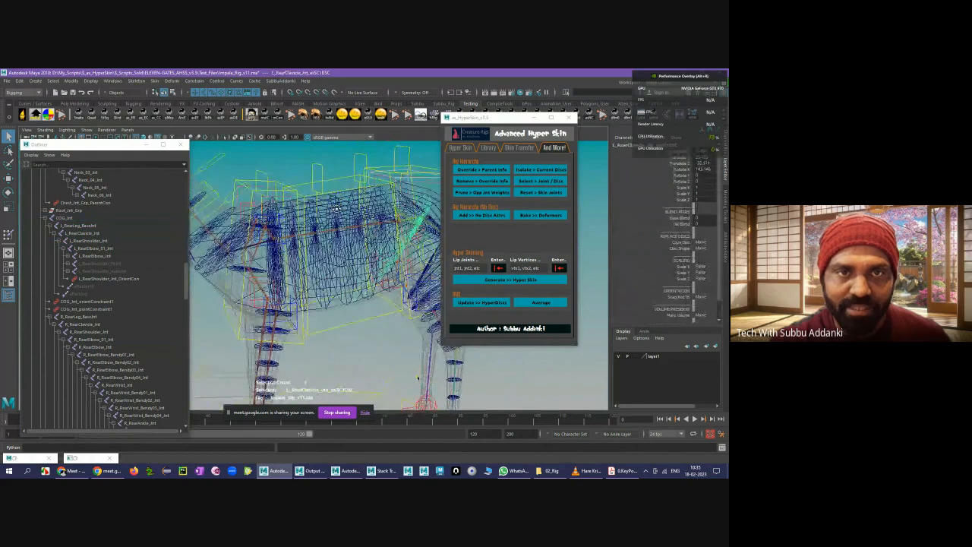
pyautogui.keyDown('shift'); pyautogui.click(274, 199); pyautogui.keyUp('shift')
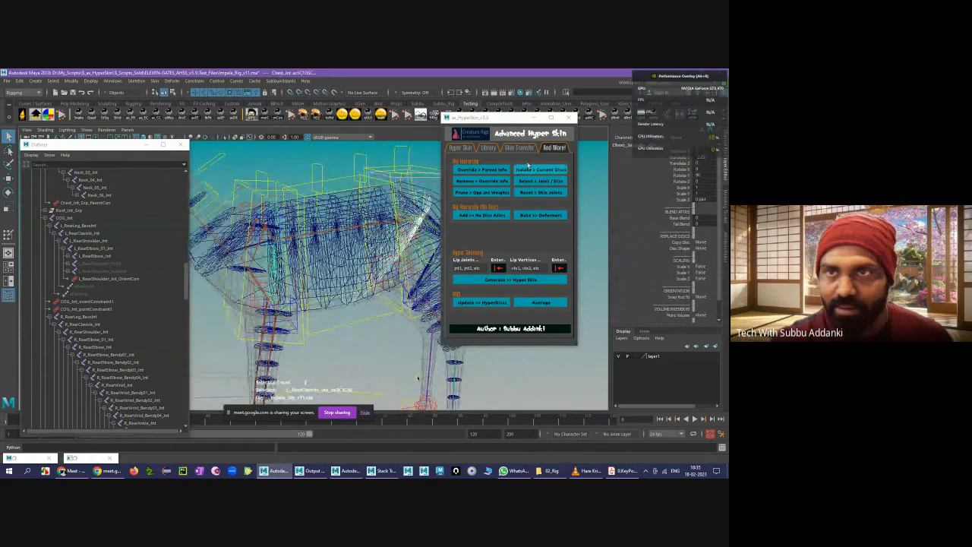
pyautogui.click(519, 248)
pyautogui.click(461, 148)
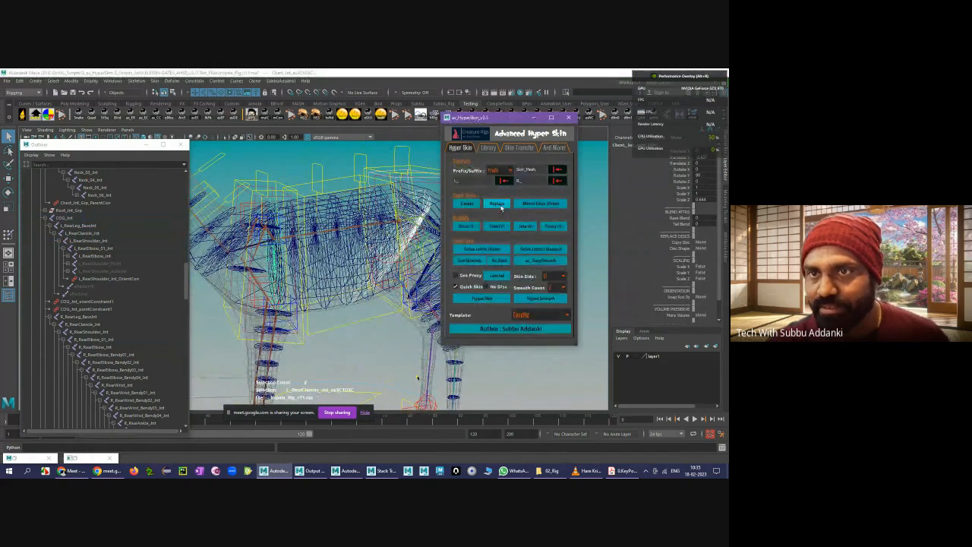
pyautogui.keyDown('alt'); pyautogui.moveTo(360, 247); pyautogui.dragTo(316, 253); pyautogui.keyUp('alt')
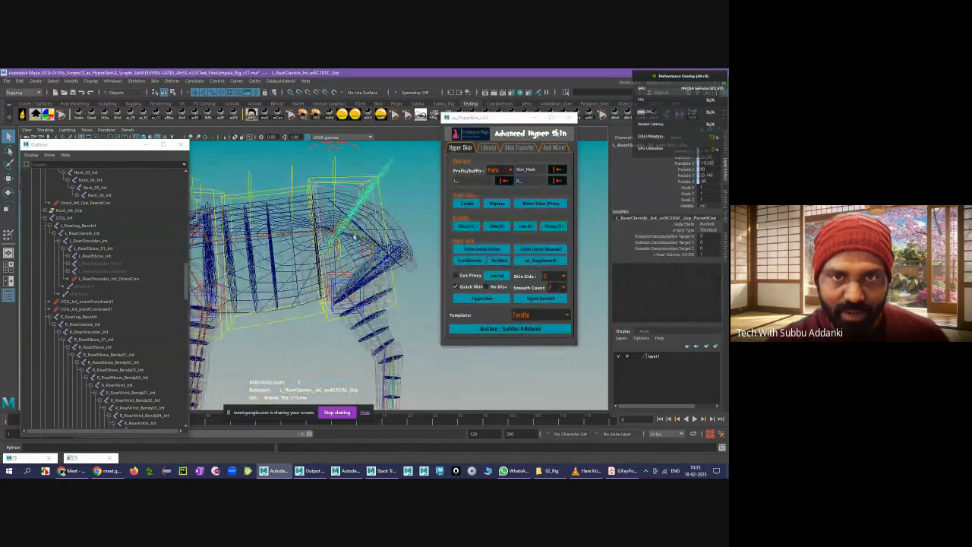
pyautogui.click(385, 168)
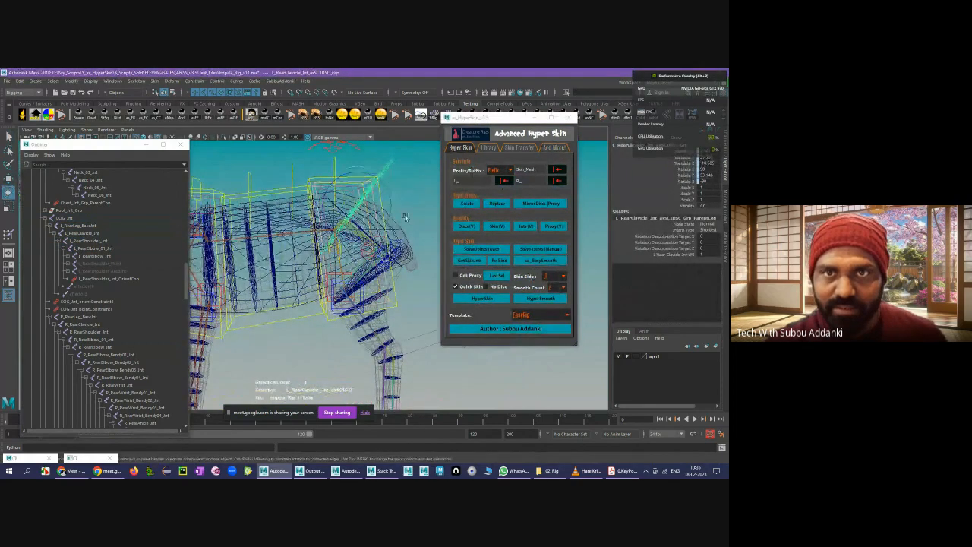
# - Examine the left rear clavicle joint's disc, and select the disc of the left rear leg base joint
pyautogui.moveTo(385, 181); pyautogui.dragTo(330, 245)
pyautogui.press('w')
pyautogui.keyDown('alt'); pyautogui.moveTo(354, 227); pyautogui.dragTo(373, 225); pyautogui.keyUp('alt')
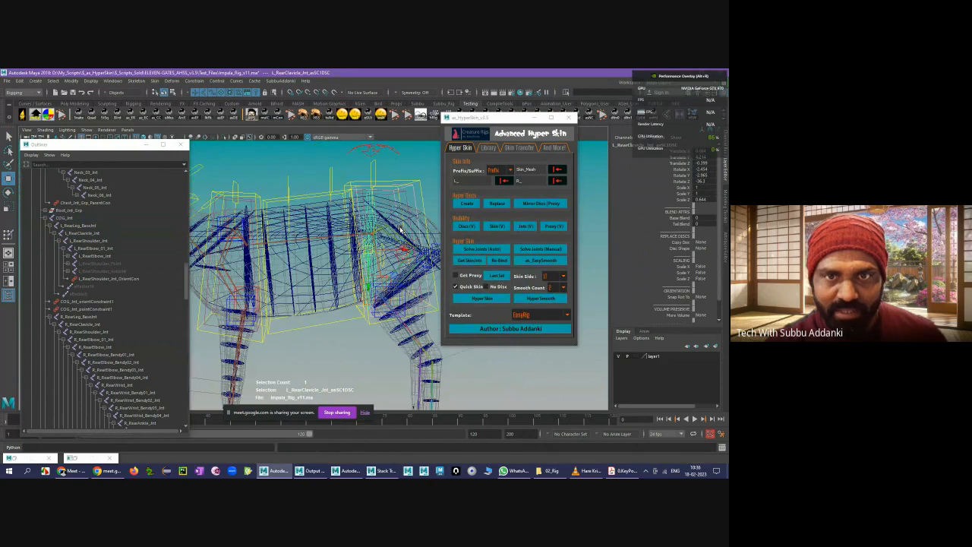
pyautogui.scroll(-2, 379, 220)
pyautogui.click(427, 188)
pyautogui.click(385, 227)
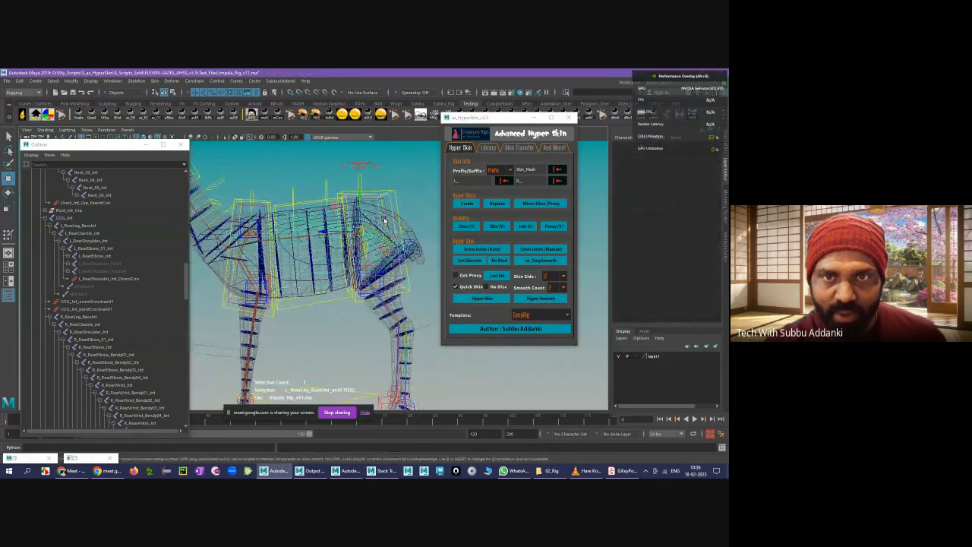
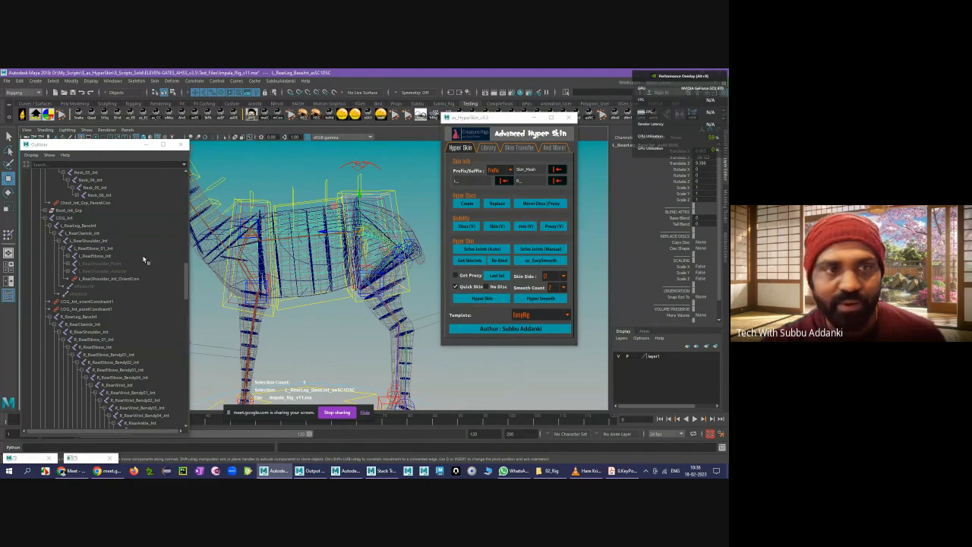
# - Show the extra rig hierarchy tools and select L_RearLeg_BaseJnt in the skeleton hierarchy
pyautogui.click(550, 149)
pyautogui.click(550, 149)
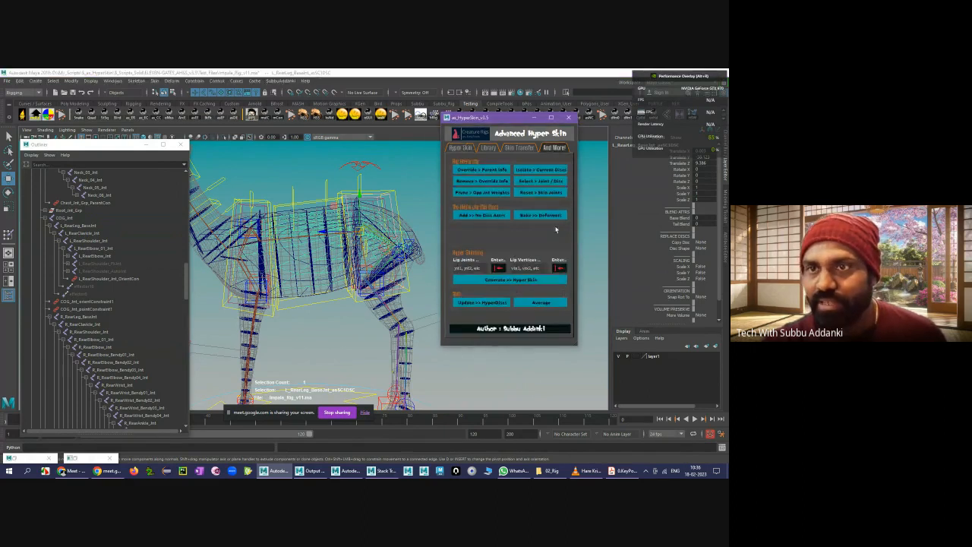
pyautogui.click(413, 222)
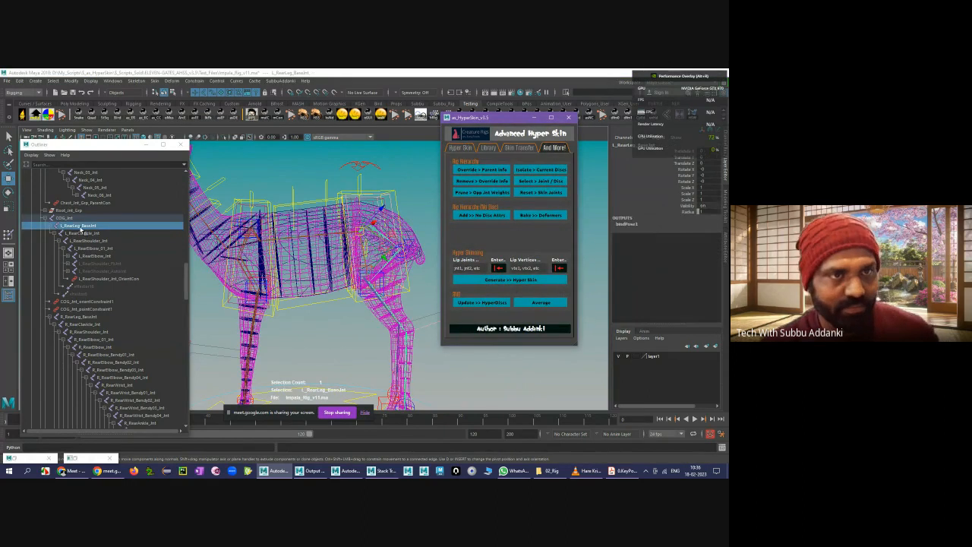
pyautogui.click(82, 227)
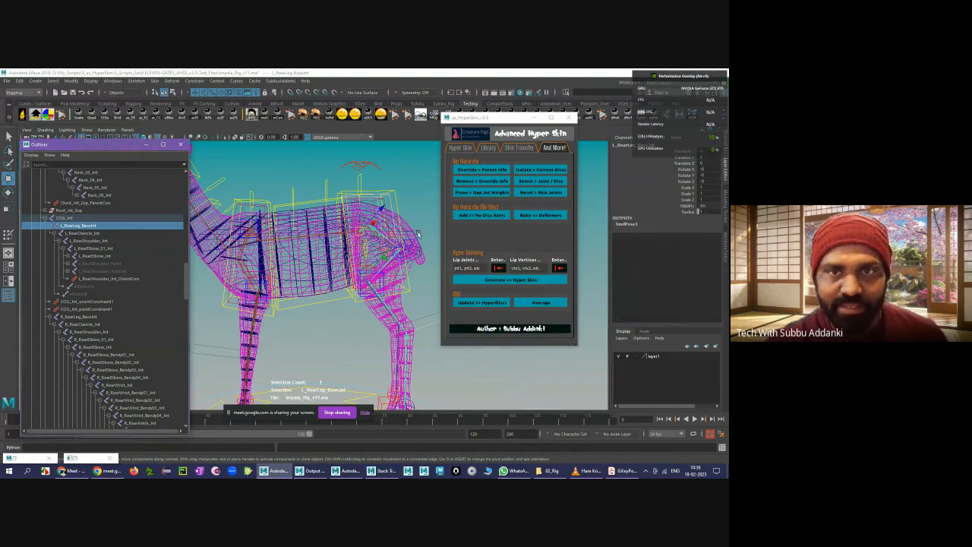
pyautogui.click(419, 202)
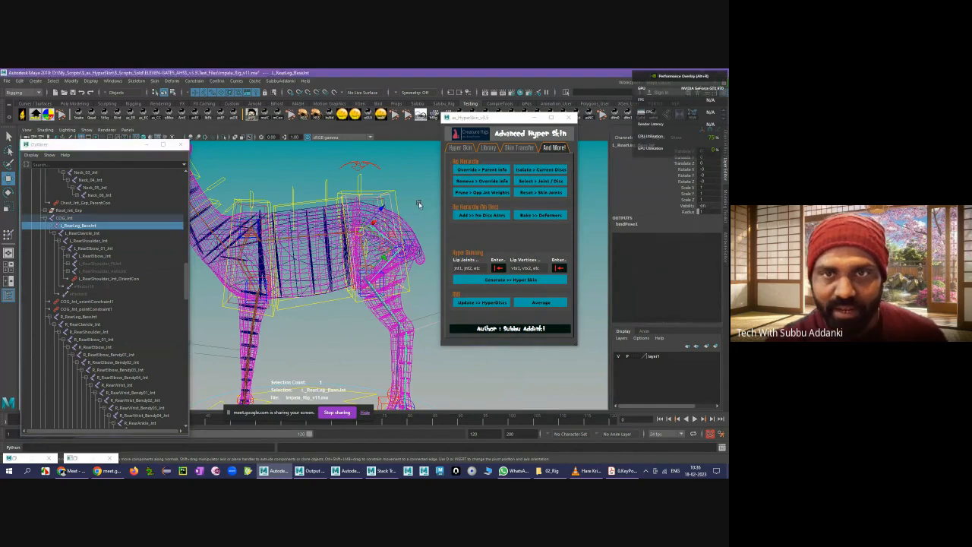
# - Replace the disc of COG_Jnt with a new one and set its Rotate Y to 90
pyautogui.click(306, 255)
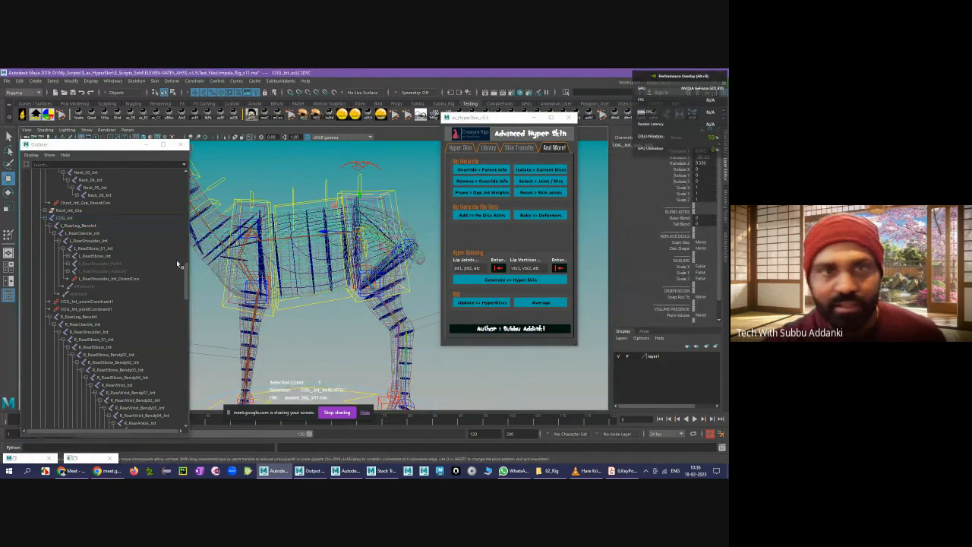
pyautogui.click(463, 148)
pyautogui.click(487, 207)
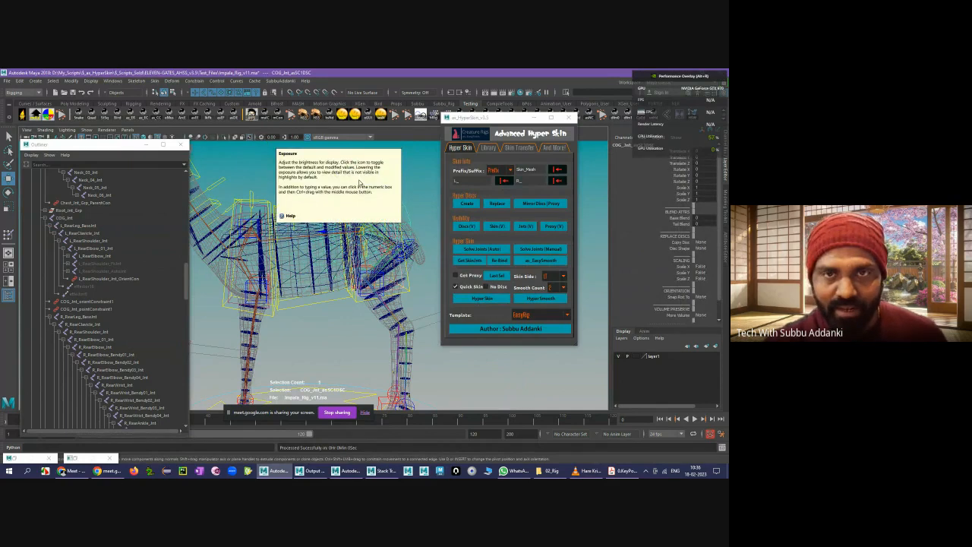
pyautogui.keyDown('alt'); pyautogui.moveTo(365, 272); pyautogui.dragTo(363, 228); pyautogui.keyUp('alt')
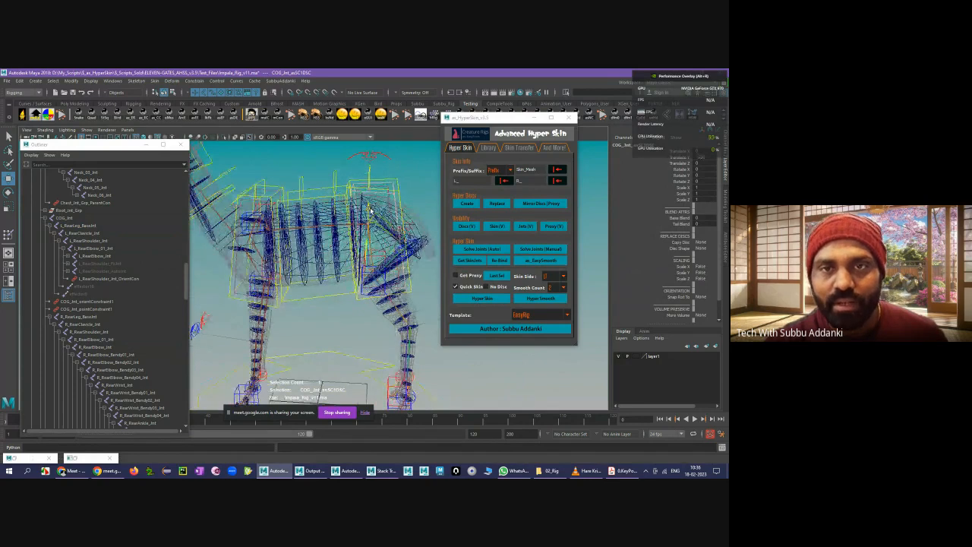
pyautogui.click(703, 176)
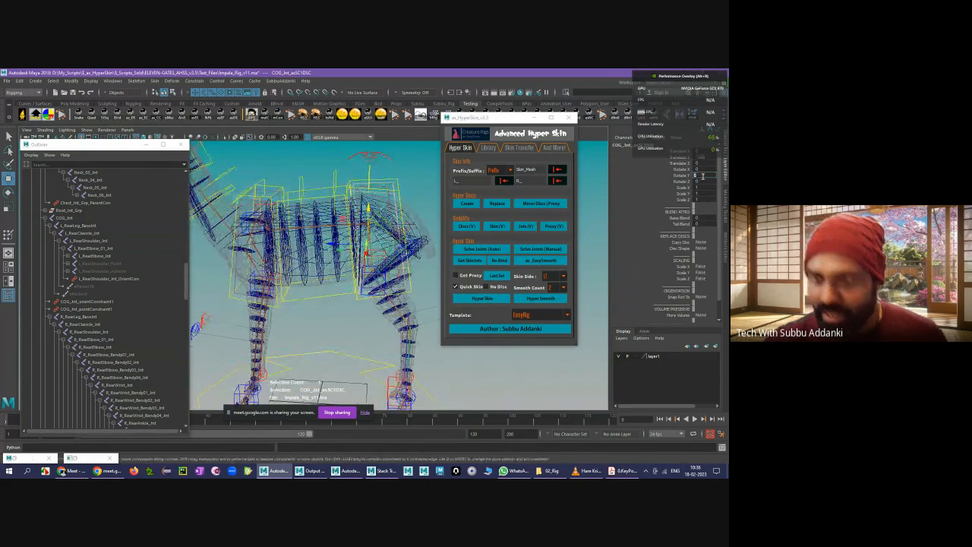
pyautogui.write('90')
pyautogui.press('Return')
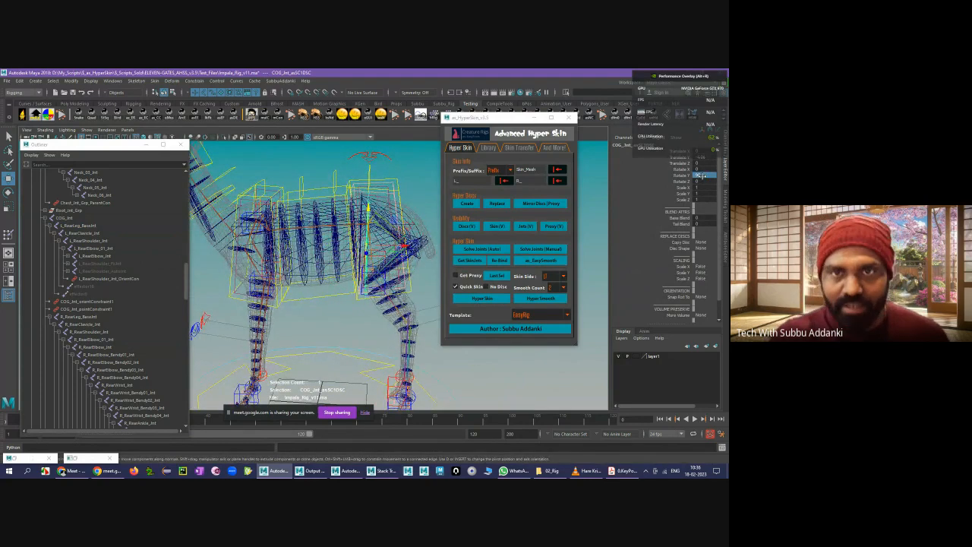
pyautogui.moveTo(384, 226)
pyautogui.keyDown('alt'); pyautogui.mouseDown()
pyautogui.moveTo(395, 250)
pyautogui.moveTo(393, 212)
pyautogui.mouseUp(); pyautogui.keyUp('alt')
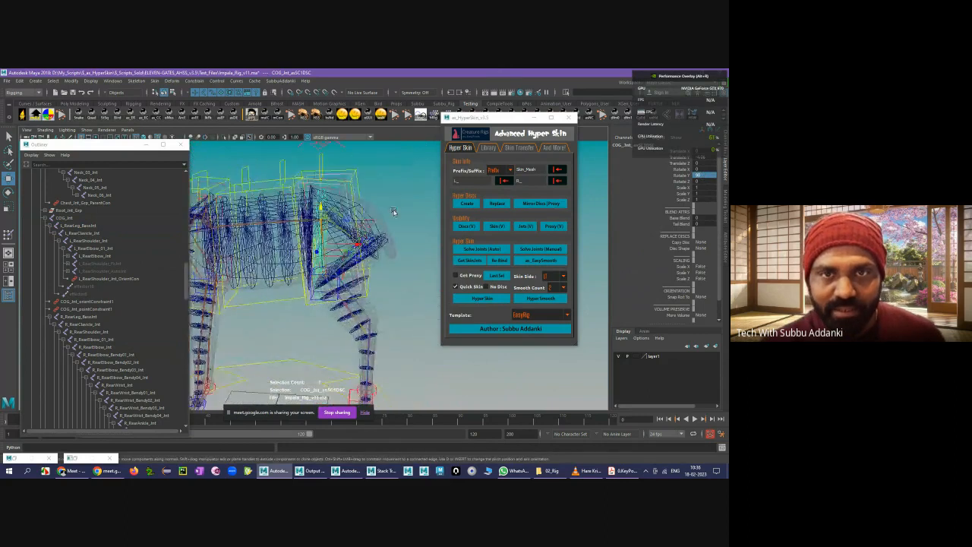
# - Replace the disc of L_RearLeg_BaseJnt with a new one and set its Rotate Y to 90
pyautogui.click(393, 199)
pyautogui.click(362, 209)
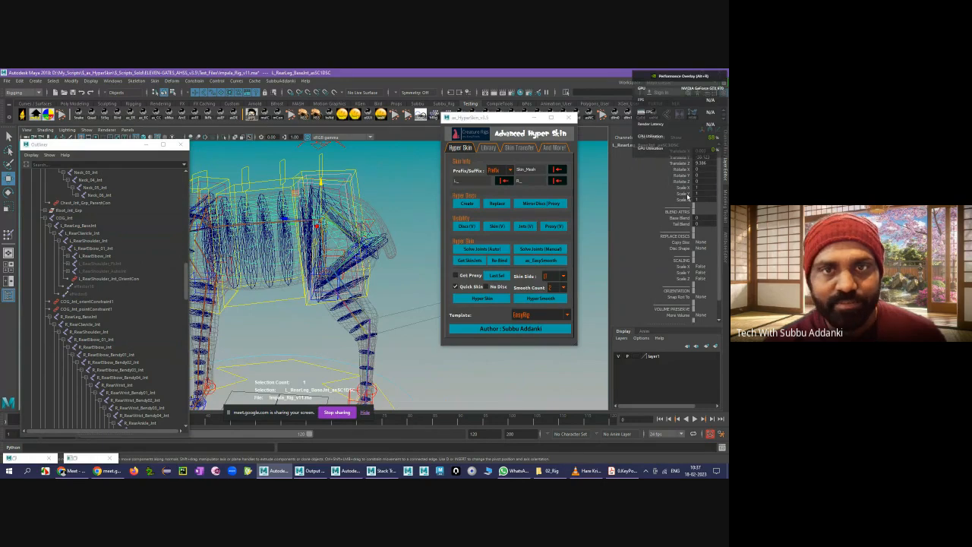
pyautogui.click(496, 204)
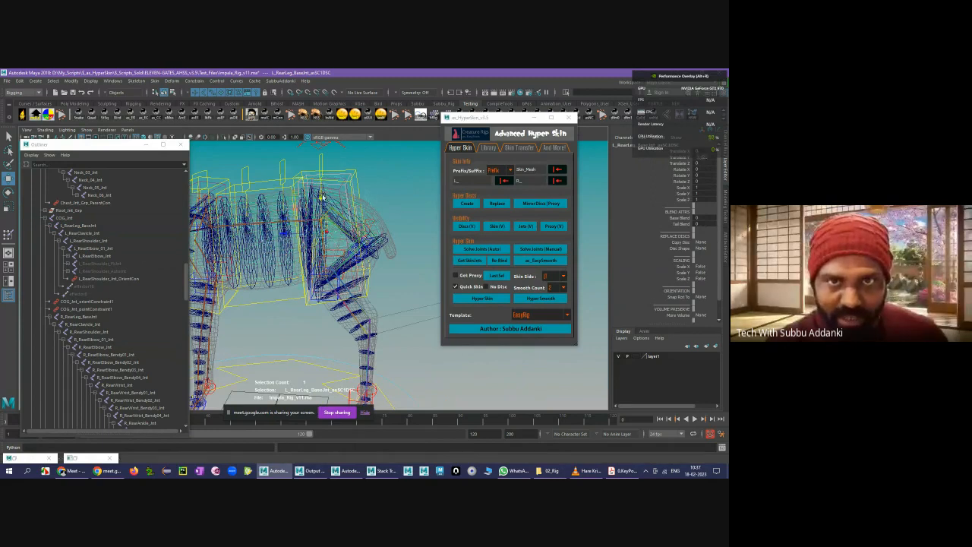
pyautogui.click(707, 175)
pyautogui.write('90')
pyautogui.press('Return')
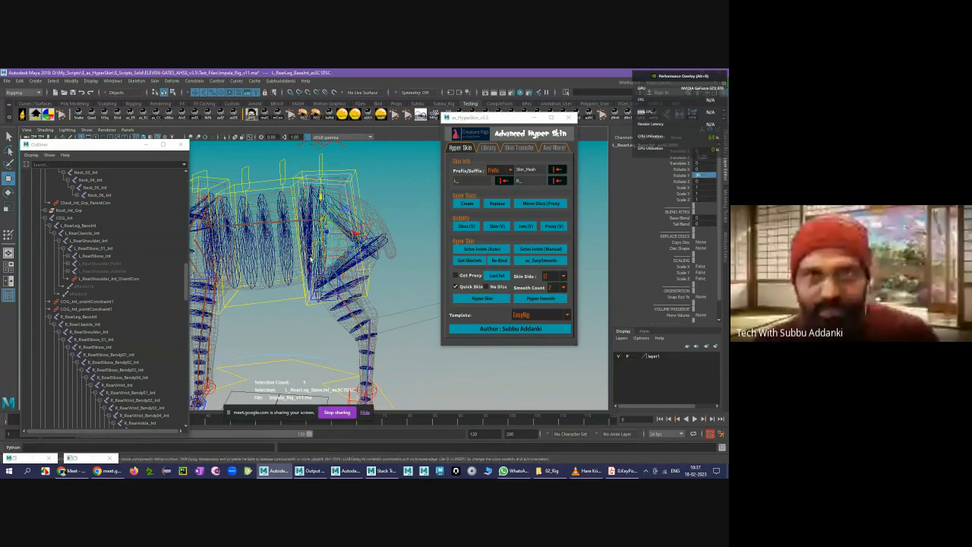
pyautogui.keyDown('alt'); pyautogui.moveTo(326, 214); pyautogui.dragTo(328, 215); pyautogui.keyUp('alt')
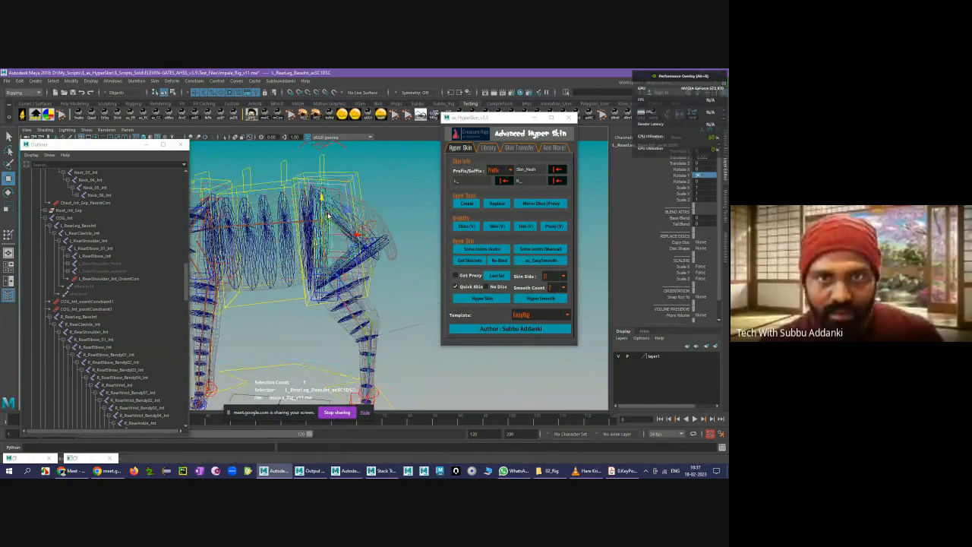
pyautogui.keyDown('alt'); pyautogui.moveTo(327, 216); pyautogui.dragTo(329, 225); pyautogui.keyUp('alt')
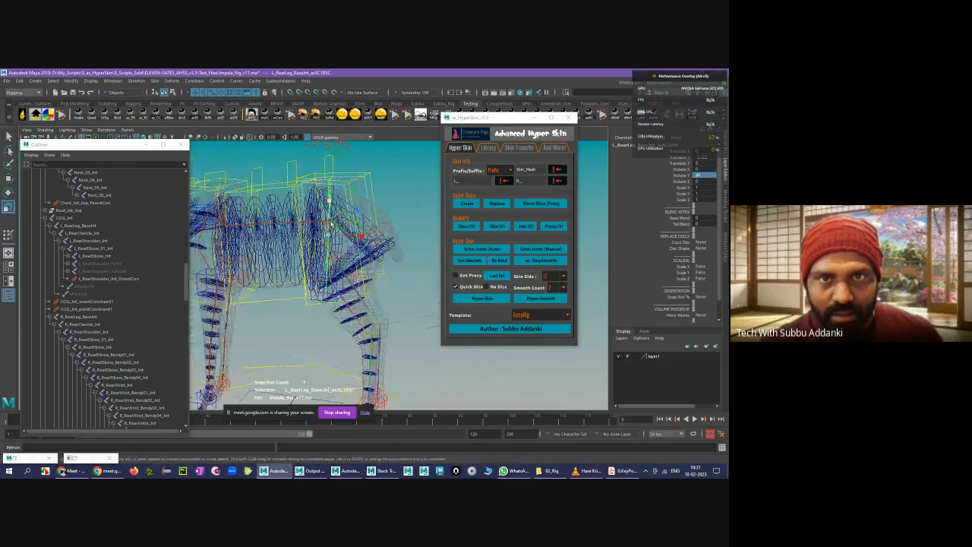
pyautogui.click(336, 196)
pyautogui.keyDown('alt'); pyautogui.moveTo(336, 196); pyautogui.dragTo(329, 191); pyautogui.keyUp('alt')
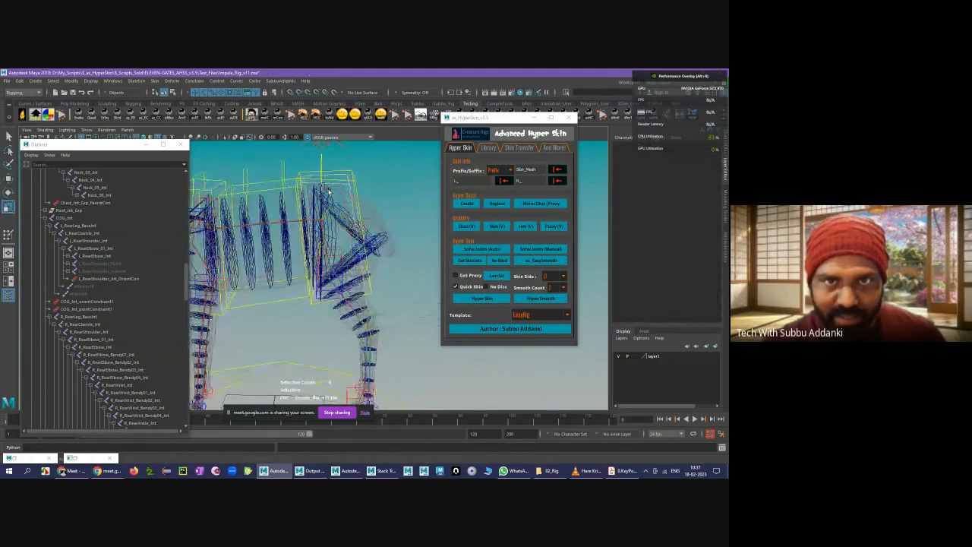
# - Change the Copy Disc option on the disc of the left rear shoulder joint
pyautogui.click(329, 191)
pyautogui.keyDown('alt'); pyautogui.moveTo(328, 191); pyautogui.dragTo(356, 221); pyautogui.keyUp('alt')
pyautogui.click(366, 211)
pyautogui.click(356, 221)
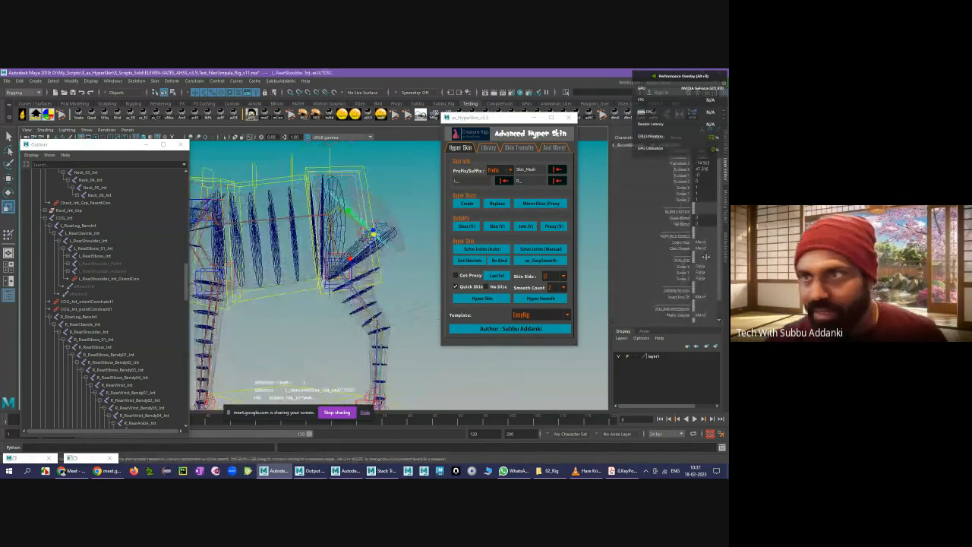
pyautogui.click(701, 248)
pyautogui.click(703, 265)
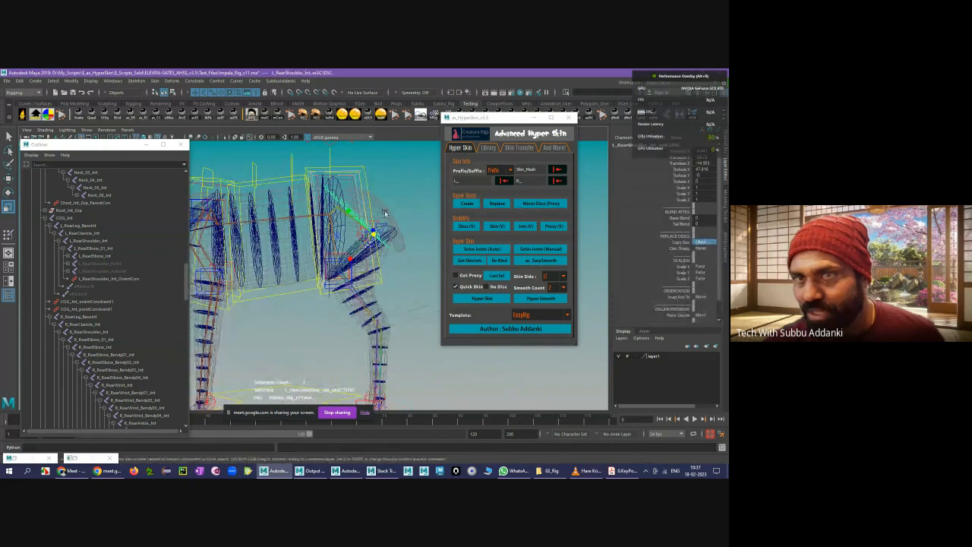
# - Change the Copy Disc option on the disc of L_RearElbow_01_Jnt
pyautogui.click(385, 214)
pyautogui.click(390, 234)
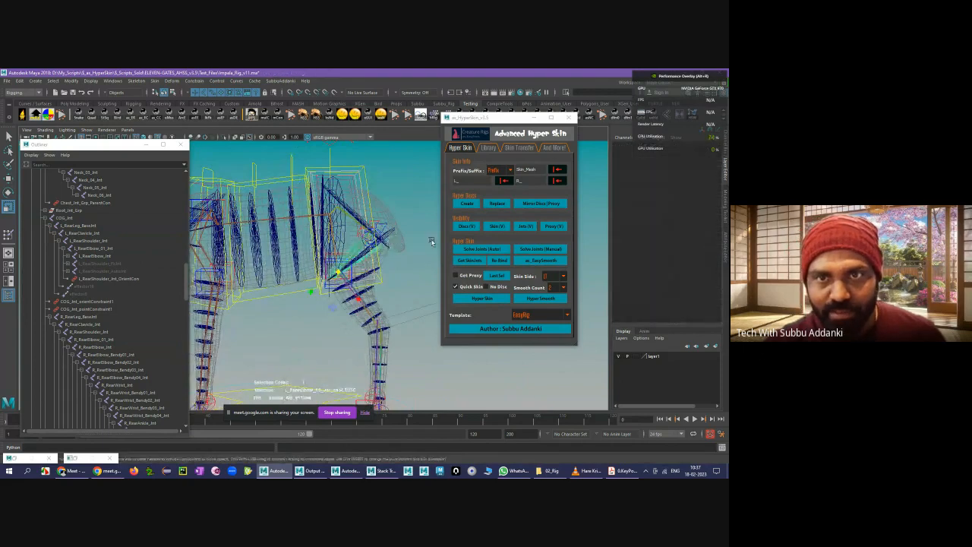
pyautogui.click(708, 242)
pyautogui.click(705, 264)
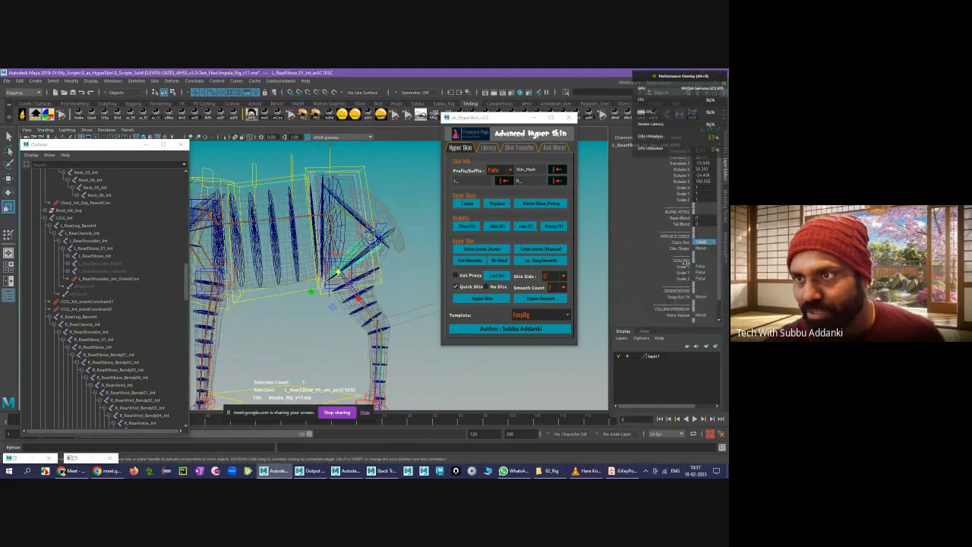
# - Examine the discs along the left rear elbow, the spine and the front of the body
pyautogui.click(407, 199)
pyautogui.click(377, 273)
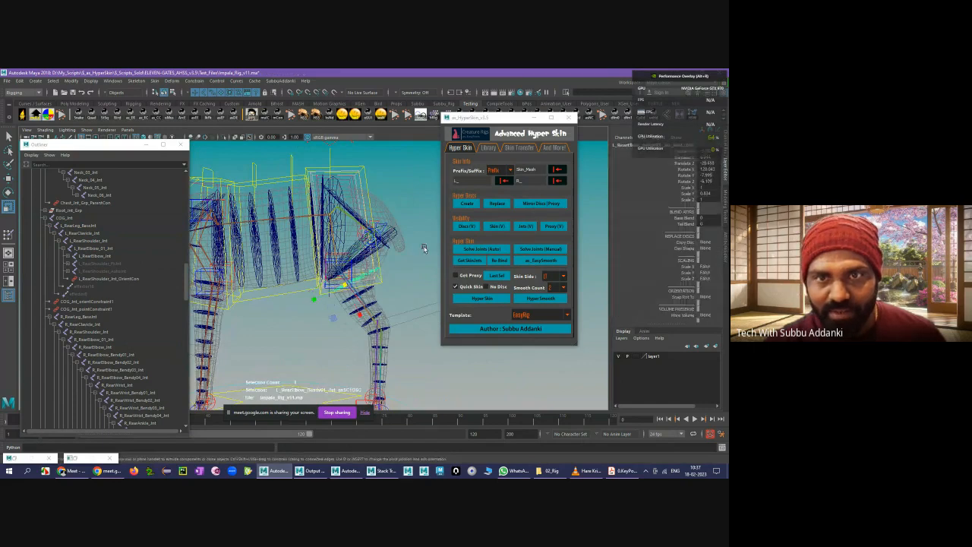
pyautogui.click(423, 246)
pyautogui.keyDown('alt'); pyautogui.moveTo(416, 292); pyautogui.dragTo(312, 187); pyautogui.keyUp('alt')
pyautogui.click(340, 231)
pyautogui.click(306, 184)
pyautogui.keyDown('alt'); pyautogui.moveTo(312, 186); pyautogui.dragTo(348, 195, button='middle'); pyautogui.keyUp('alt')
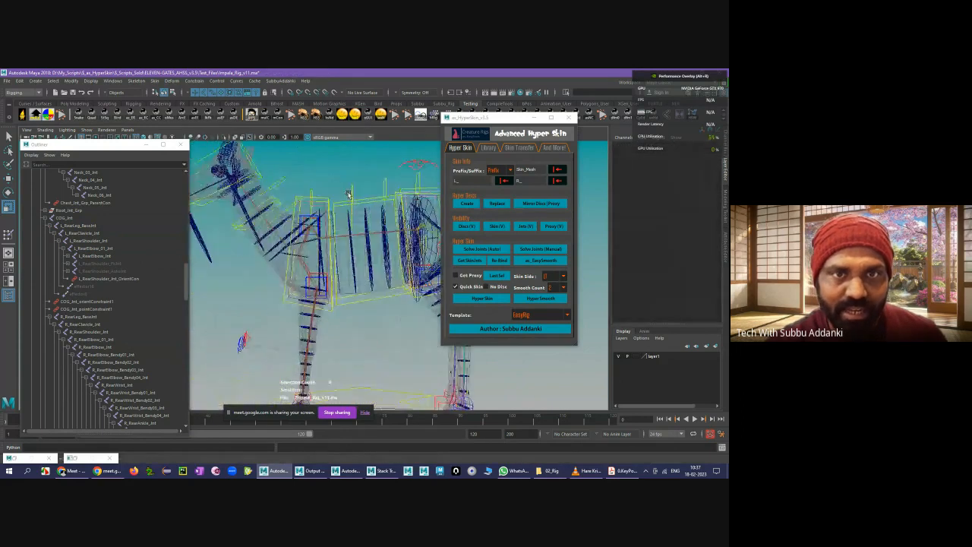
pyautogui.keyDown('alt'); pyautogui.moveTo(348, 194); pyautogui.dragTo(328, 207); pyautogui.keyUp('alt')
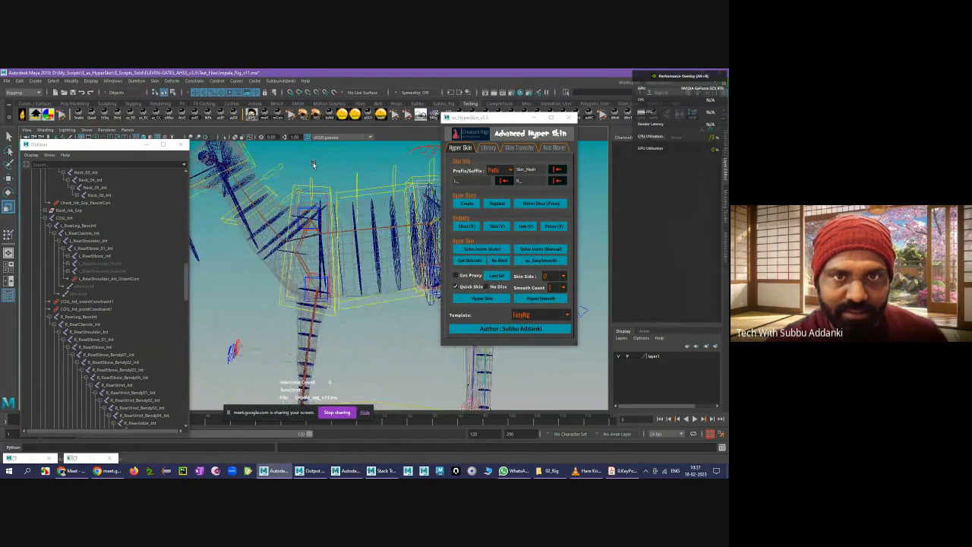
pyautogui.keyDown('alt'); pyautogui.moveTo(310, 164); pyautogui.dragTo(237, 237, button='right'); pyautogui.keyUp('alt')
# - Replace the oversized disc of the jaw joint in the impala's head with a new one
pyautogui.click(223, 239)
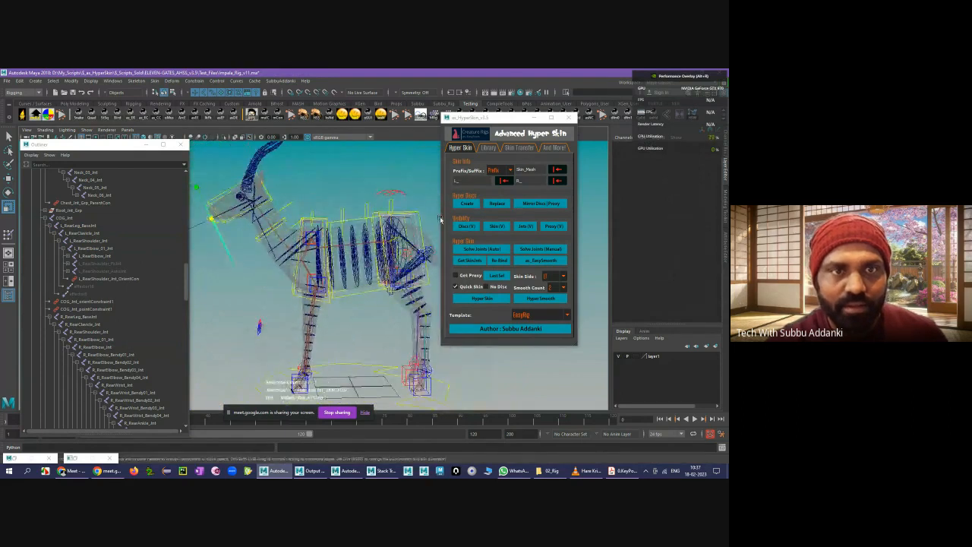
pyautogui.click(220, 242)
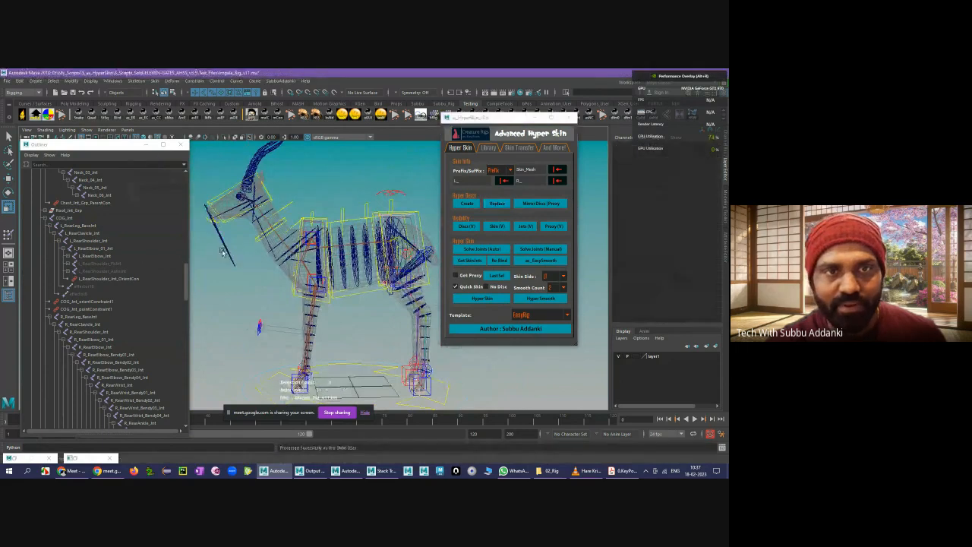
pyautogui.click(220, 238)
pyautogui.keyDown('alt'); pyautogui.moveTo(221, 238); pyautogui.dragTo(301, 199); pyautogui.keyUp('alt')
pyautogui.keyDown('alt'); pyautogui.moveTo(241, 196); pyautogui.dragTo(289, 202, button='right'); pyautogui.keyUp('alt')
pyautogui.keyDown('alt'); pyautogui.moveTo(289, 202); pyautogui.dragTo(416, 243, button='middle'); pyautogui.keyUp('alt')
pyautogui.keyDown('alt'); pyautogui.moveTo(340, 241); pyautogui.dragTo(307, 245); pyautogui.keyUp('alt')
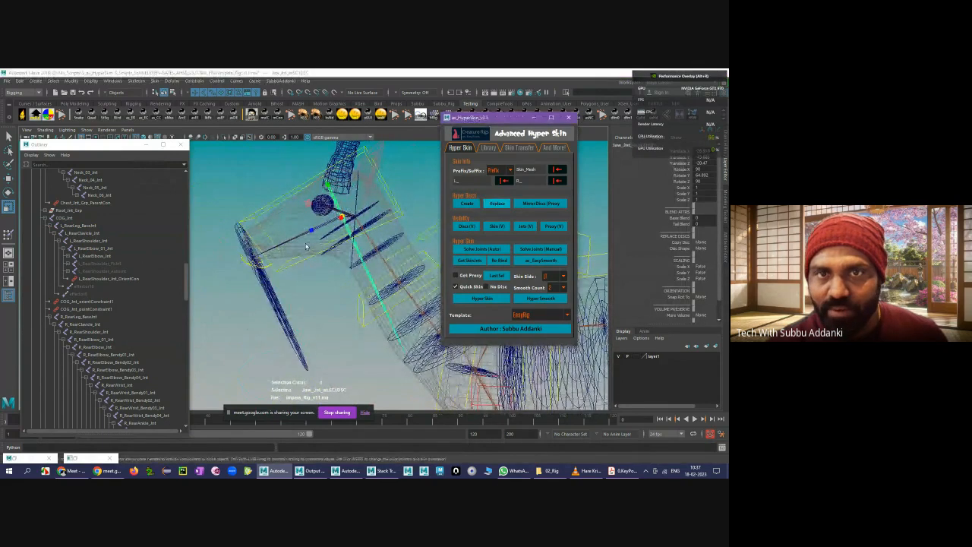
pyautogui.click(281, 279)
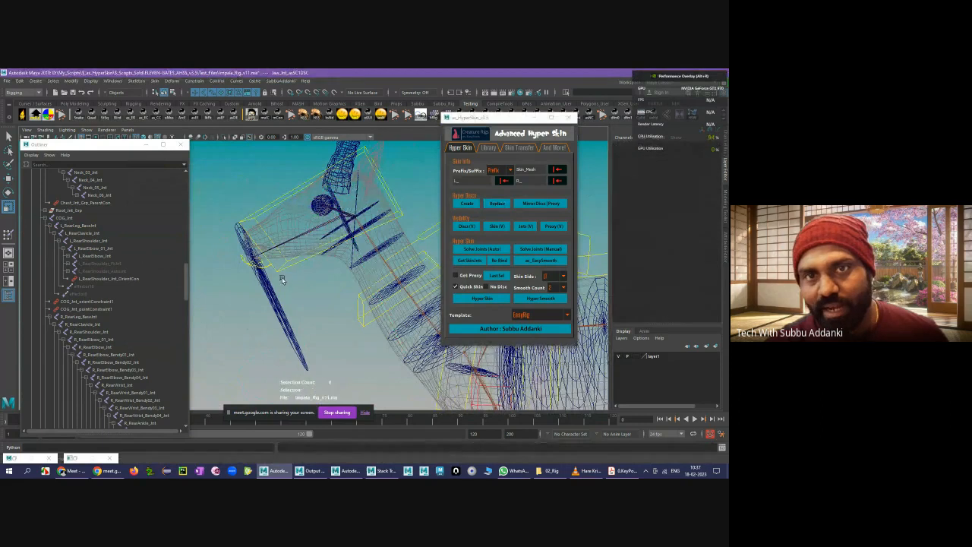
# - Replace the disc of Jaw_EndJnt with a new one and turn it side-on with Rotate Y
pyautogui.click(264, 294)
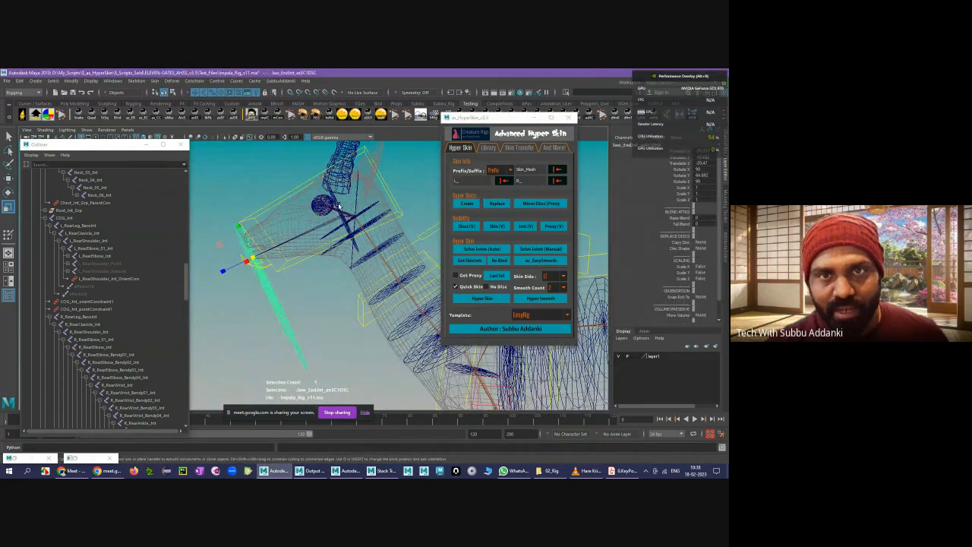
pyautogui.click(287, 279)
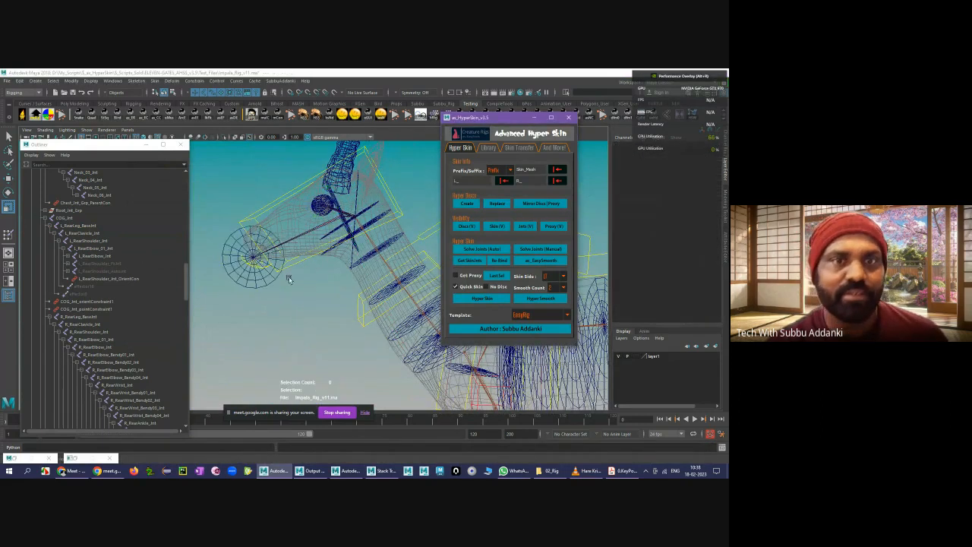
pyautogui.click(261, 290)
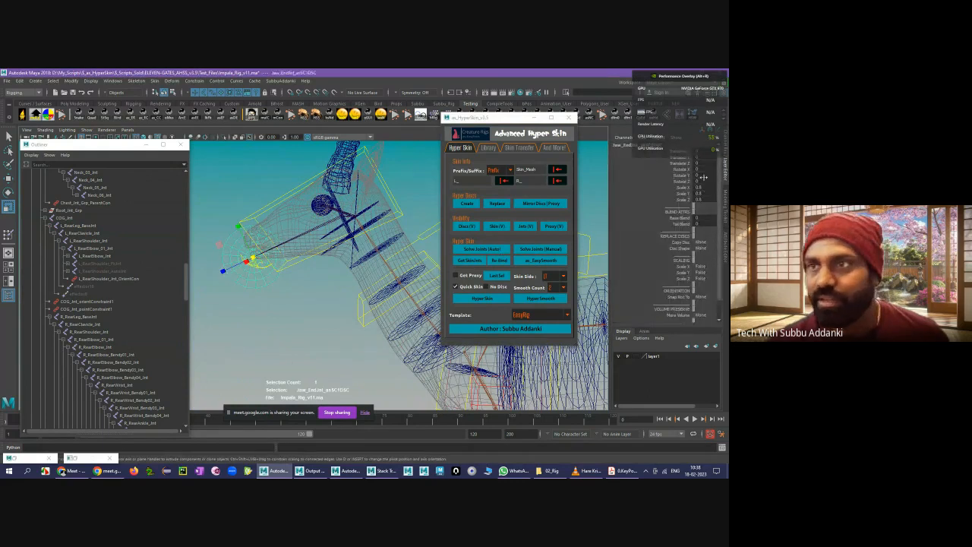
pyautogui.doubleClick(704, 176)
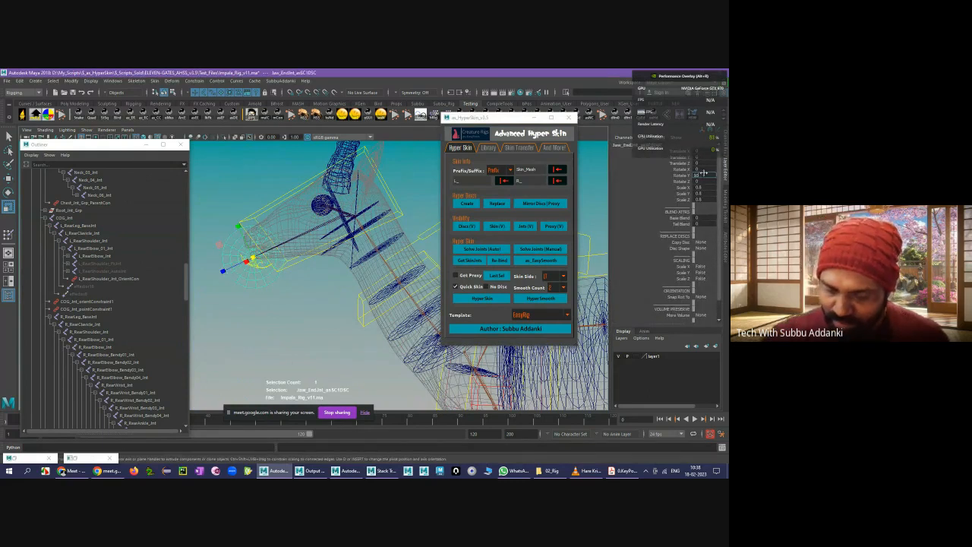
pyautogui.press('Return')
pyautogui.click(306, 265)
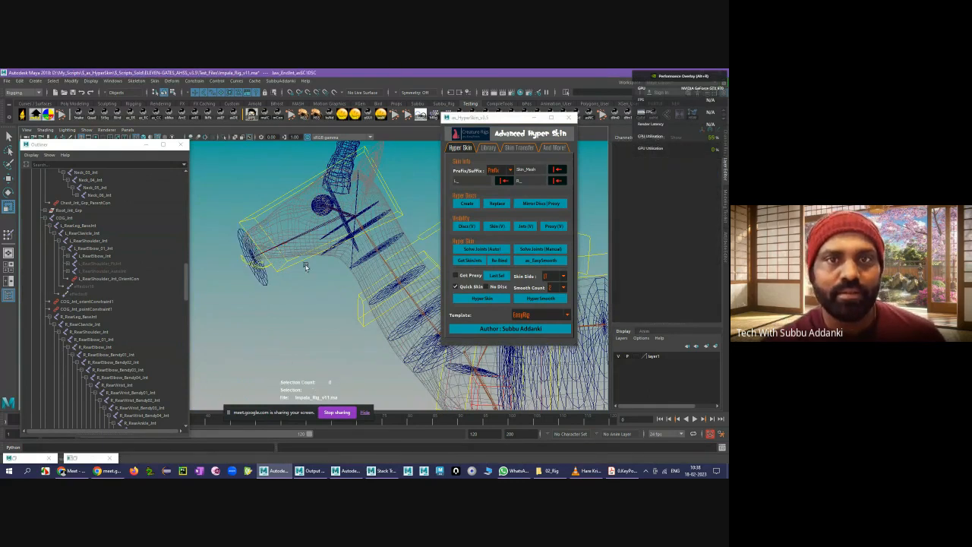
# - Examine the discs around the left hip and upper rear leg, including those of L_RearShoulder_Jnt and L_RearElbow_Jnt
pyautogui.scroll(-5, 269, 278)
pyautogui.keyDown('alt'); pyautogui.moveTo(269, 278); pyautogui.dragTo(365, 273); pyautogui.keyUp('alt')
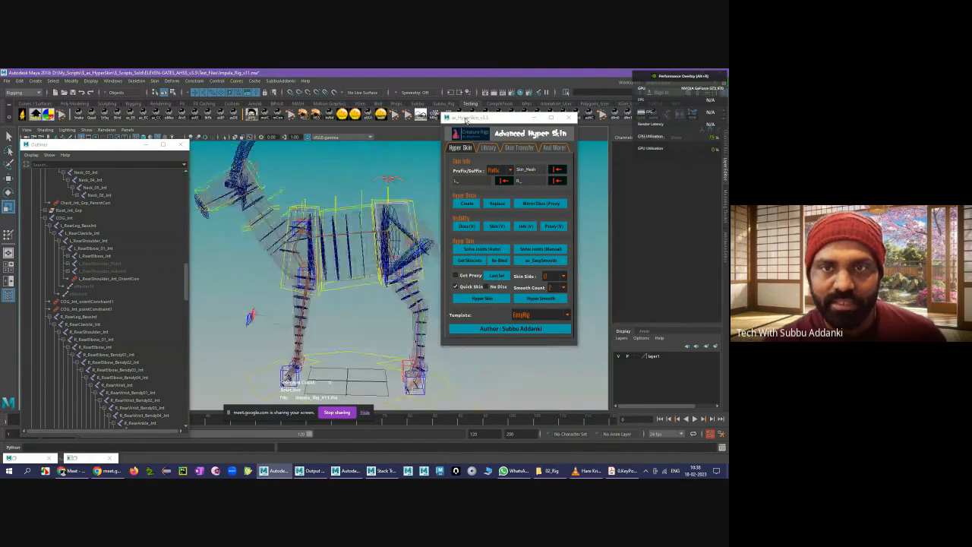
pyautogui.moveTo(495, 123); pyautogui.dragTo(522, 139)
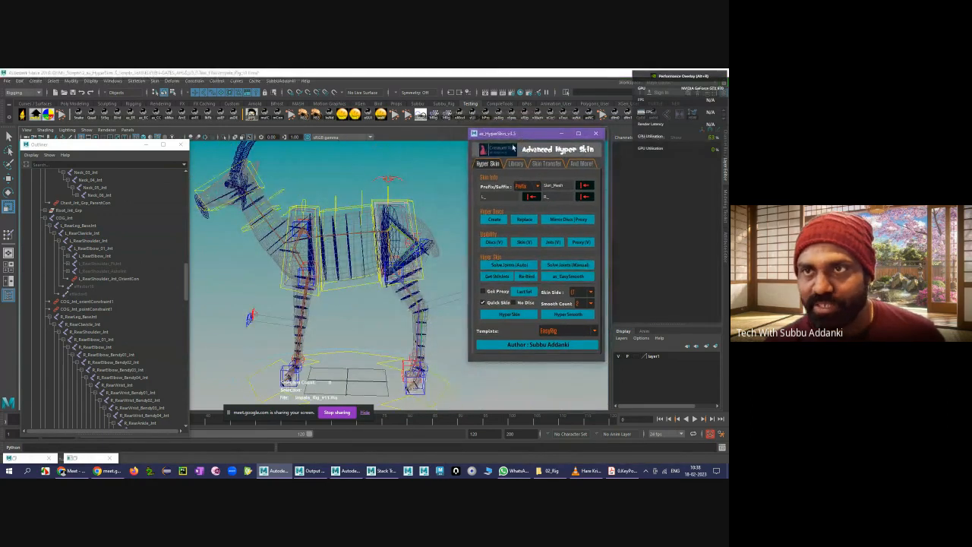
pyautogui.keyDown('alt'); pyautogui.moveTo(368, 237); pyautogui.dragTo(425, 230); pyautogui.keyUp('alt')
pyautogui.scroll(3, 299, 239)
pyautogui.scroll(-5, 281, 249)
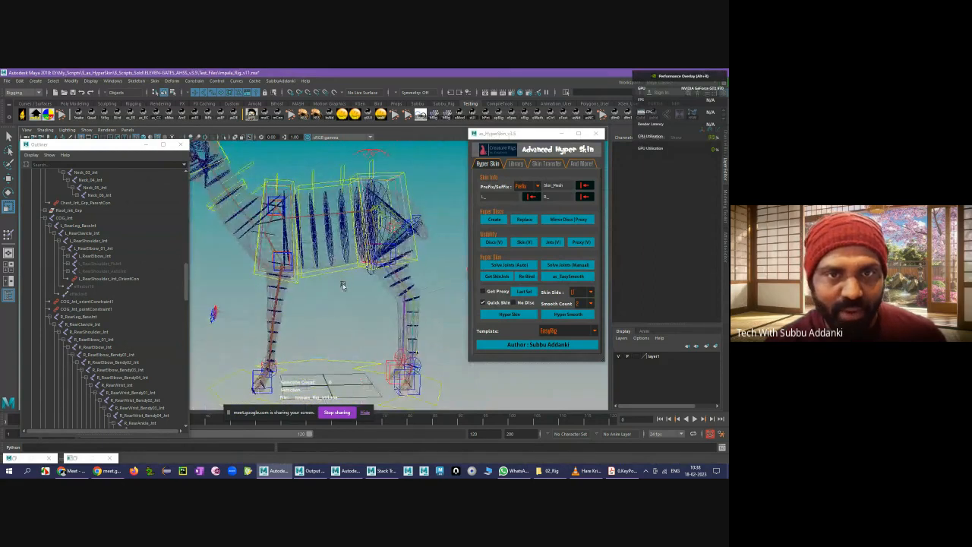
pyautogui.press('q')
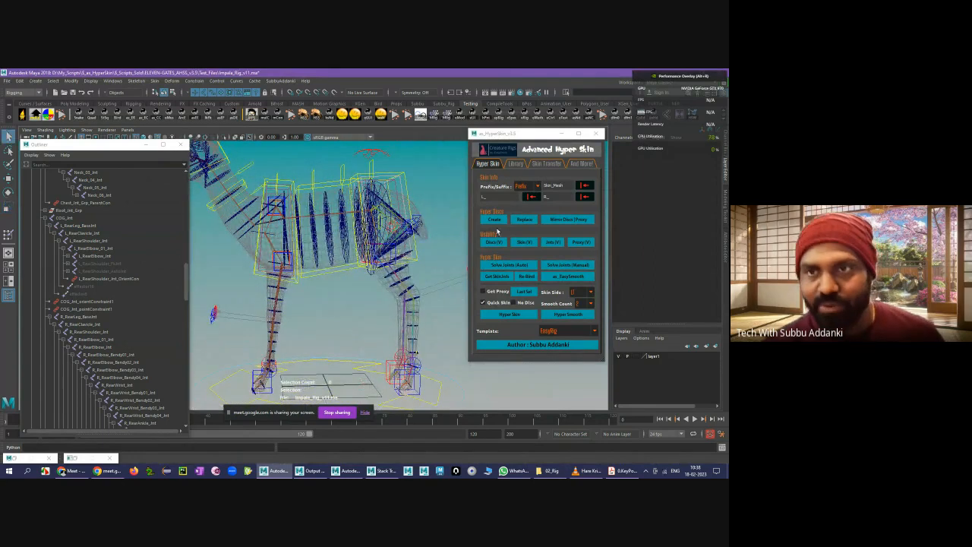
pyautogui.click(405, 242)
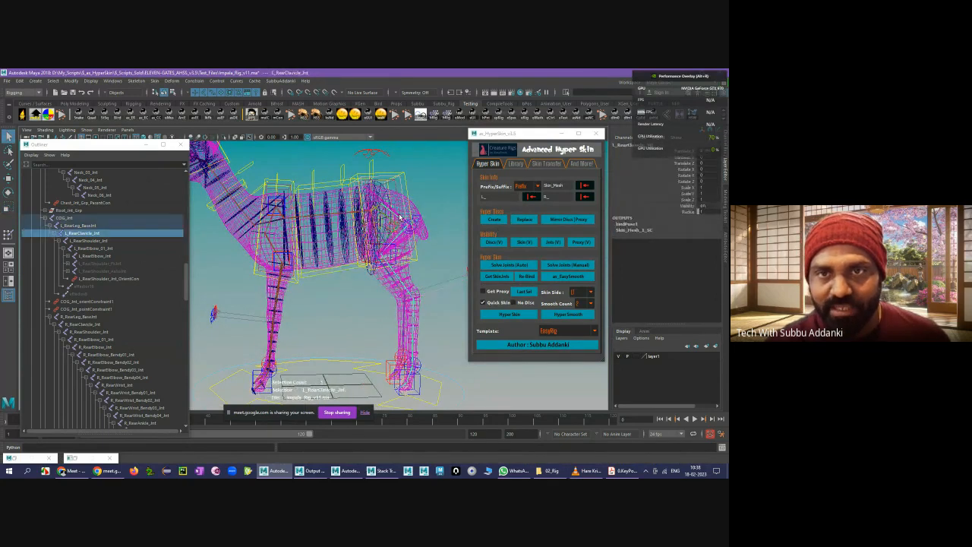
pyautogui.click(402, 220)
pyautogui.click(393, 208)
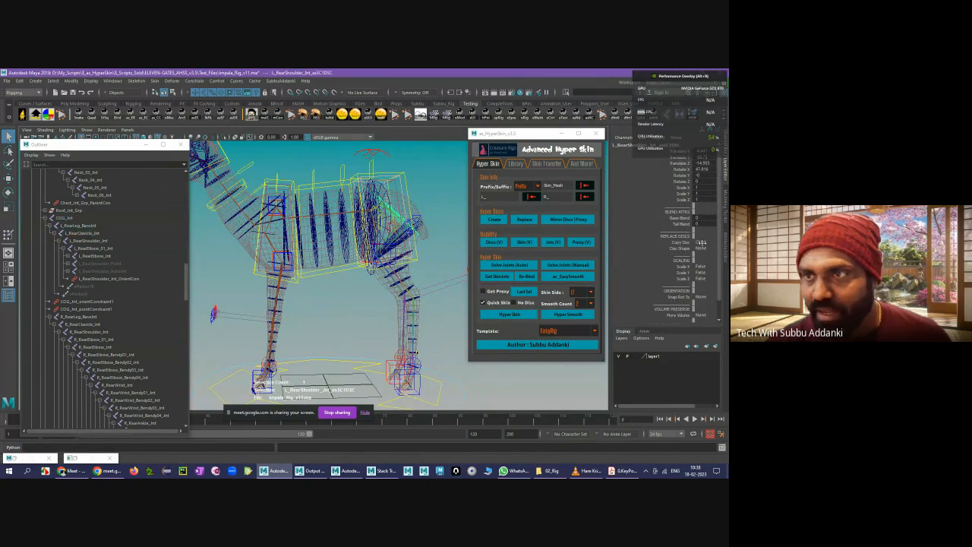
pyautogui.click(439, 196)
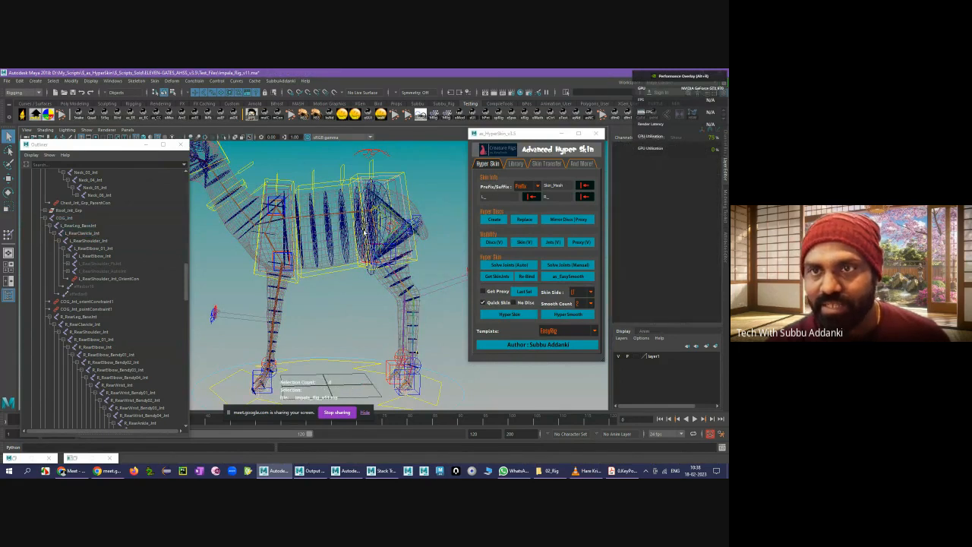
pyautogui.click(401, 244)
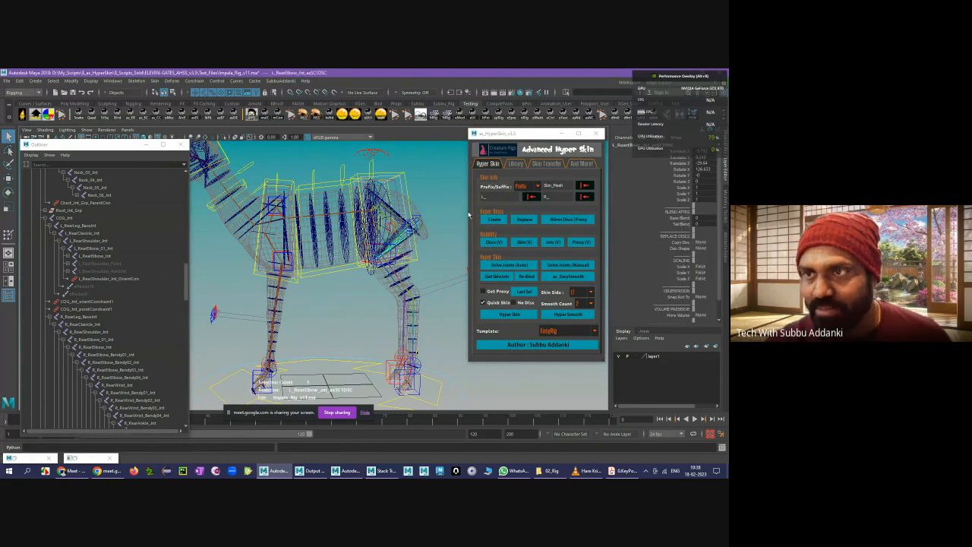
pyautogui.click(407, 243)
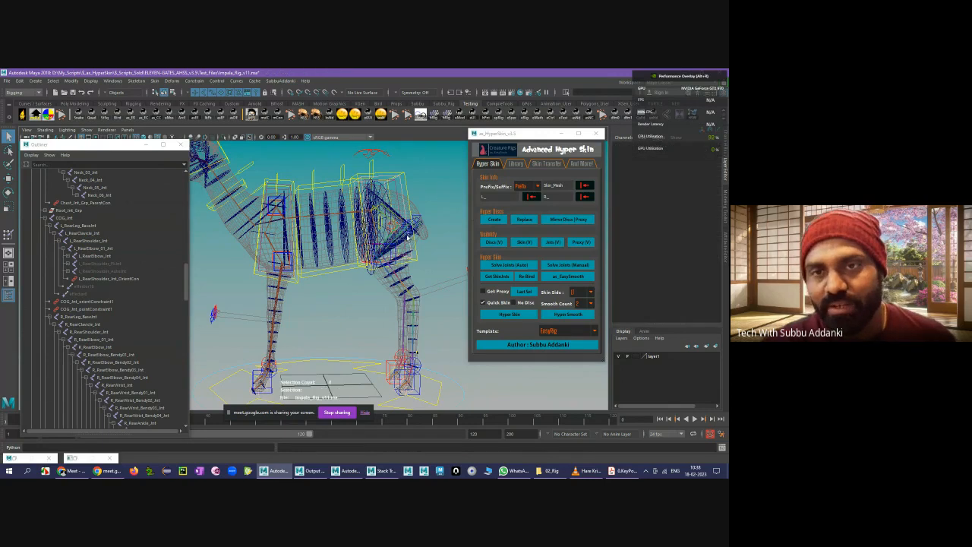
# - Check the Copy Disc settings on the discs of L_RearElbow_Jnt and L_RearElbow_01_Jnt
pyautogui.click(410, 241)
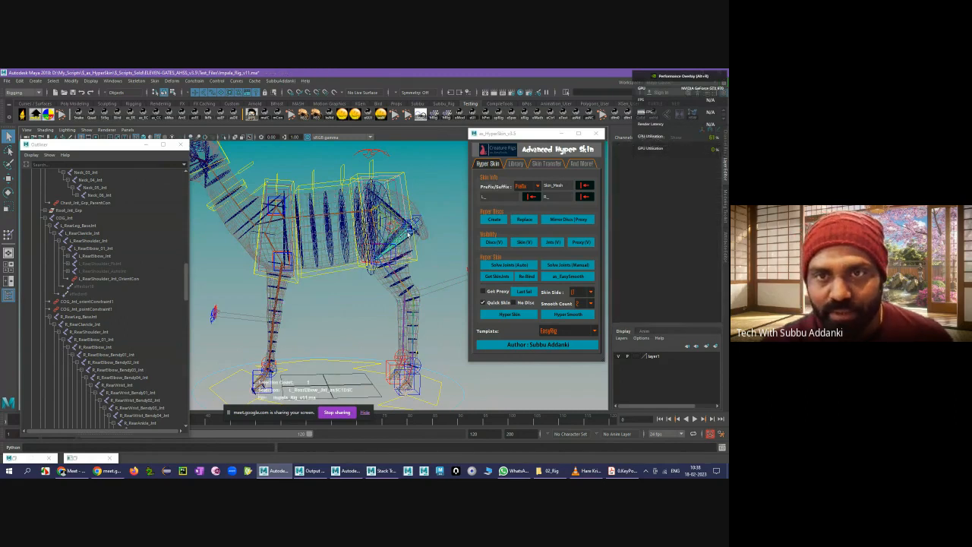
pyautogui.scroll(3, 407, 233)
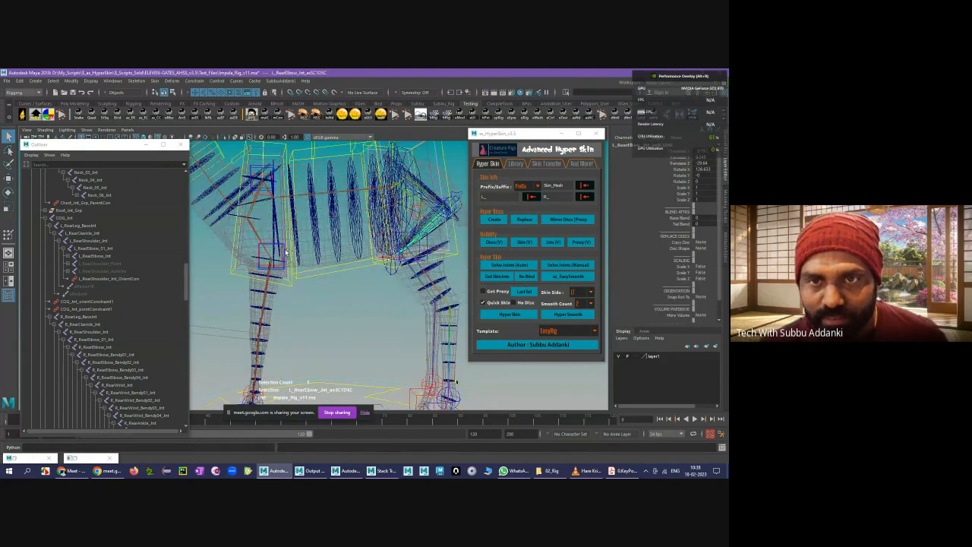
pyautogui.keyDown('alt'); pyautogui.moveTo(286, 253); pyautogui.dragTo(400, 238); pyautogui.keyUp('alt')
pyautogui.click(703, 242)
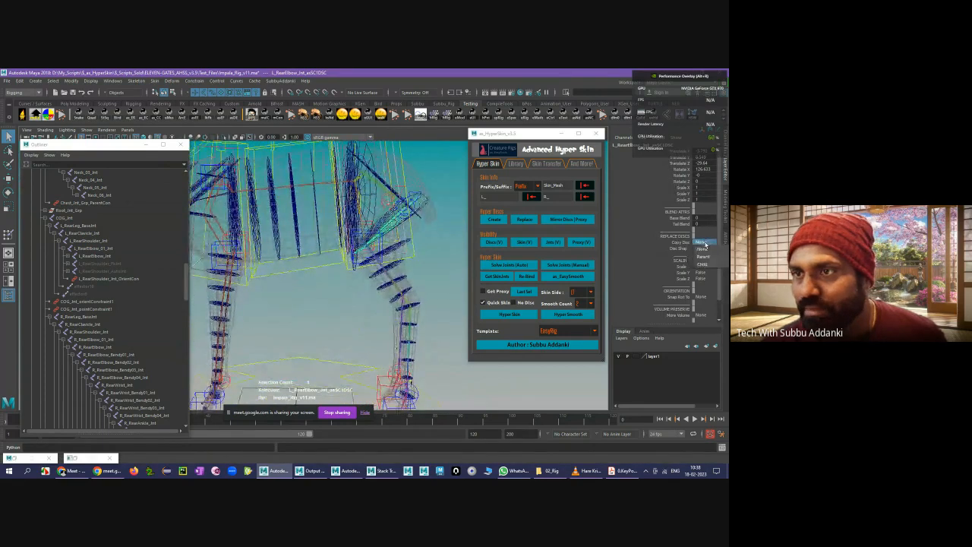
pyautogui.click(436, 253)
pyautogui.click(387, 225)
pyautogui.click(383, 223)
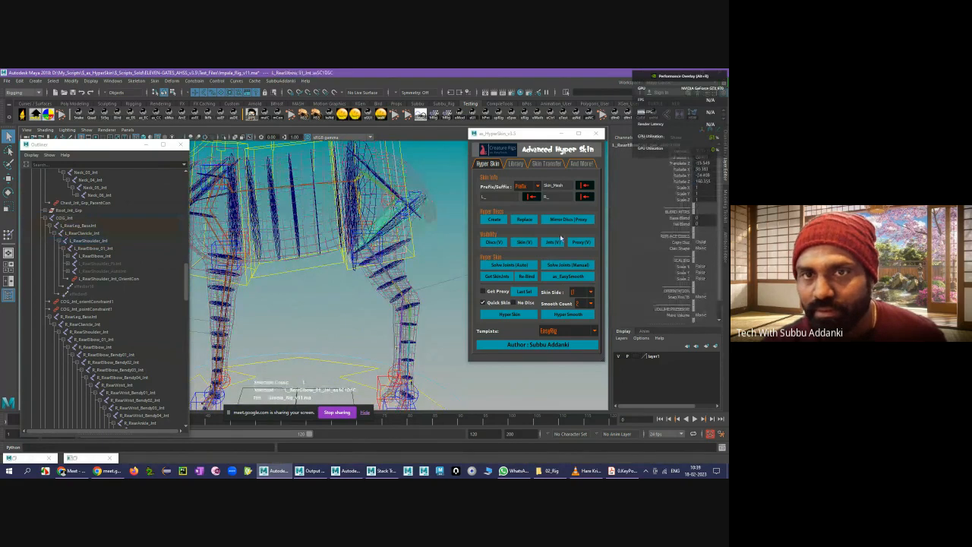
pyautogui.scroll(-3, 394, 249)
pyautogui.keyDown('alt'); pyautogui.moveTo(401, 232); pyautogui.dragTo(412, 228, button='middle'); pyautogui.keyUp('alt')
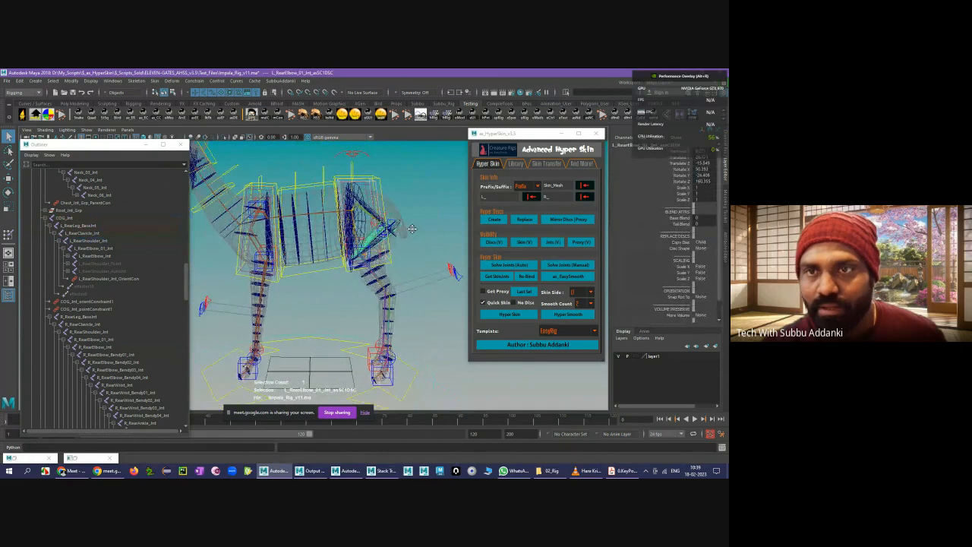
pyautogui.click(464, 187)
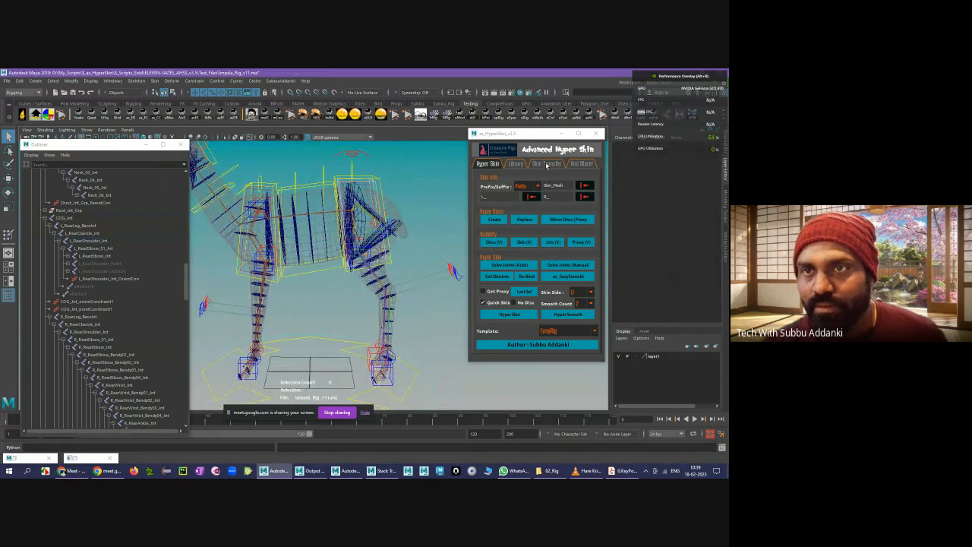
# - Export the Hyper Disc attributes to the AHSS attributes text file and close the file it opens
pyautogui.click(515, 164)
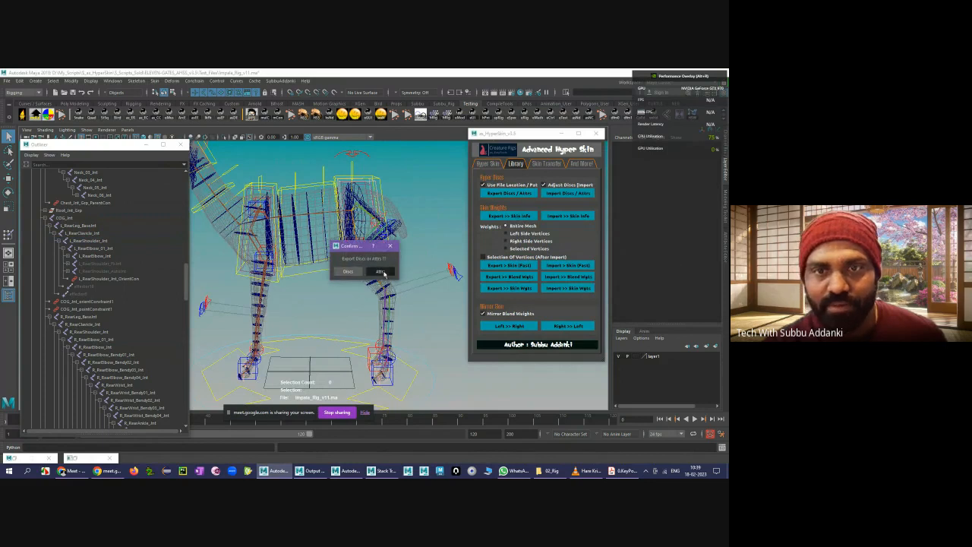
pyautogui.click(383, 273)
pyautogui.click(345, 276)
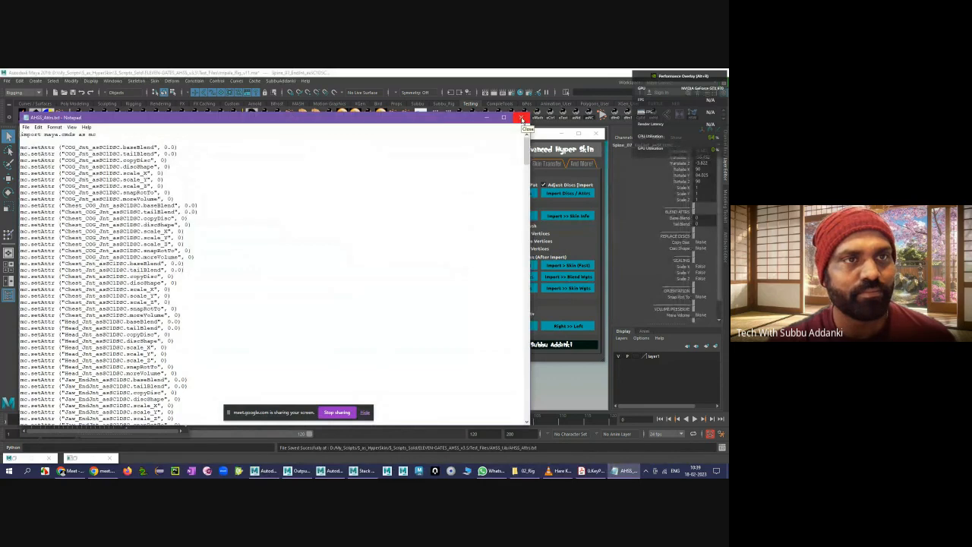
pyautogui.click(522, 119)
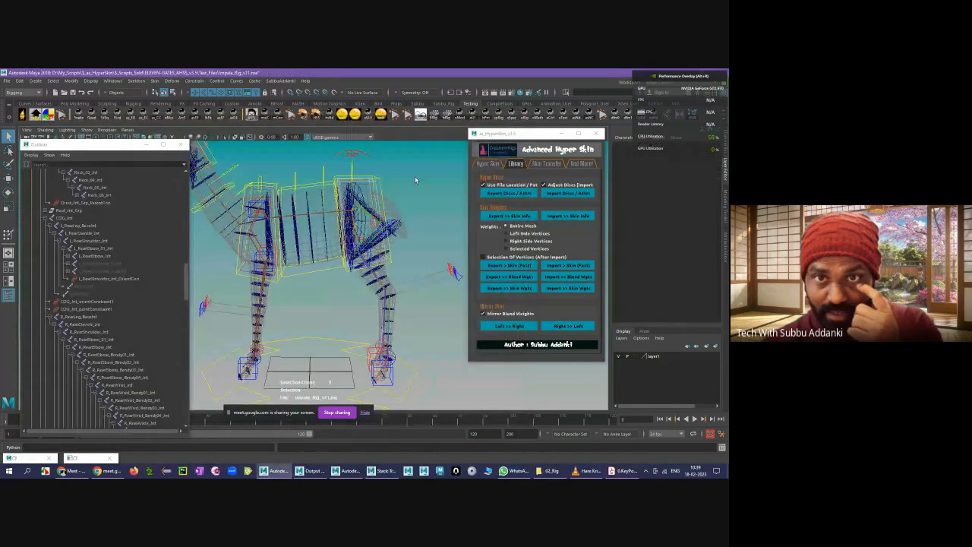
# - Import the saved Hyper Disc attributes and accept updating the discs from them
pyautogui.click(569, 194)
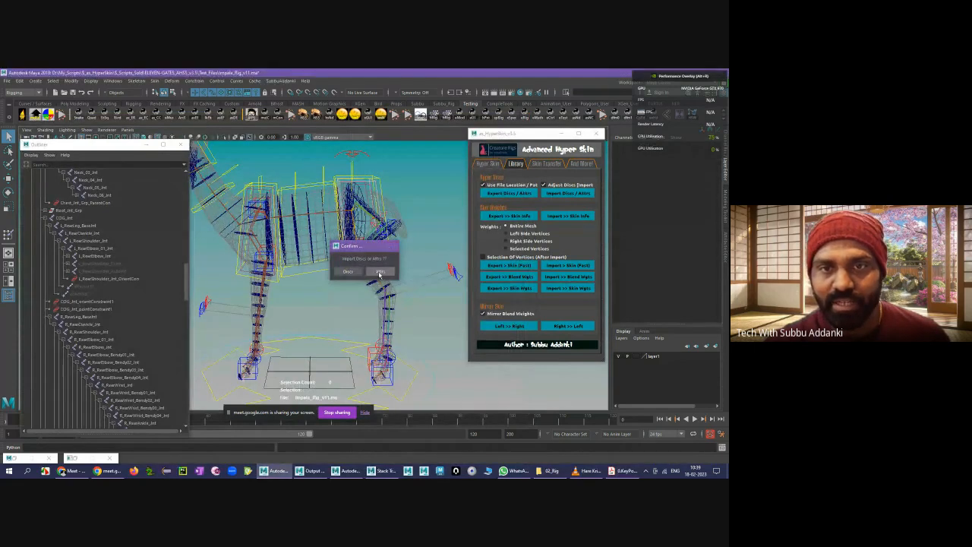
pyautogui.click(347, 271)
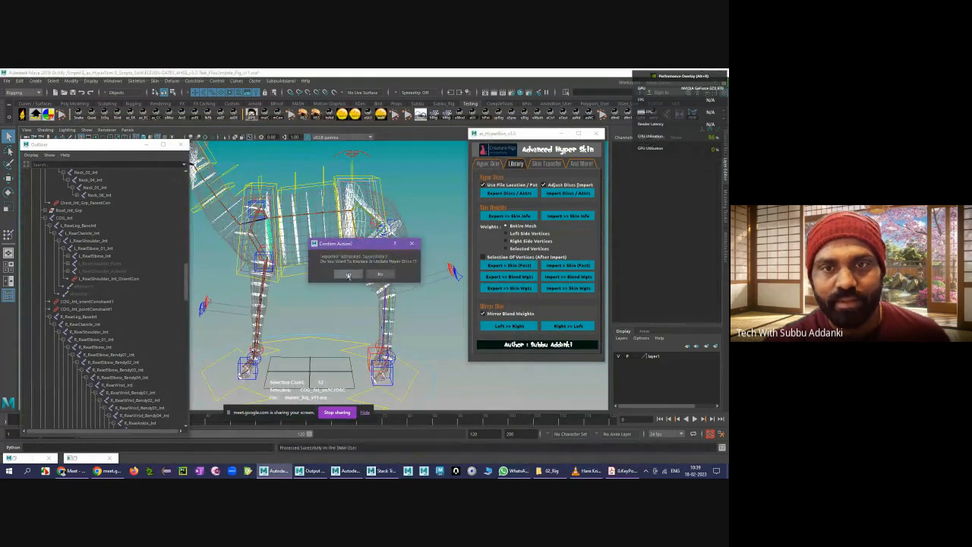
pyautogui.click(348, 275)
pyautogui.click(389, 220)
pyautogui.press('f')
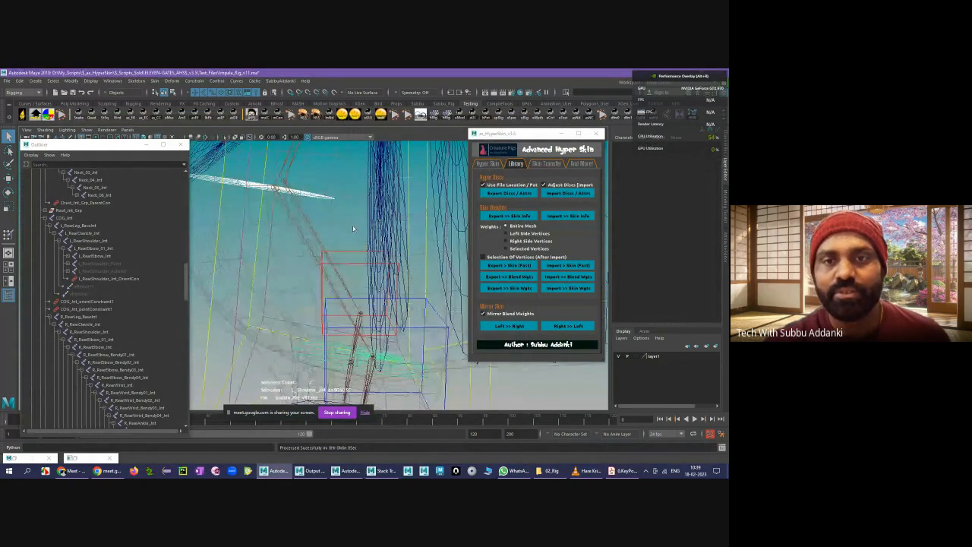
pyautogui.keyDown('alt'); pyautogui.moveTo(389, 220); pyautogui.dragTo(352, 264); pyautogui.keyUp('alt')
pyautogui.scroll(5, 331, 253)
pyautogui.scroll(-3, 360, 268)
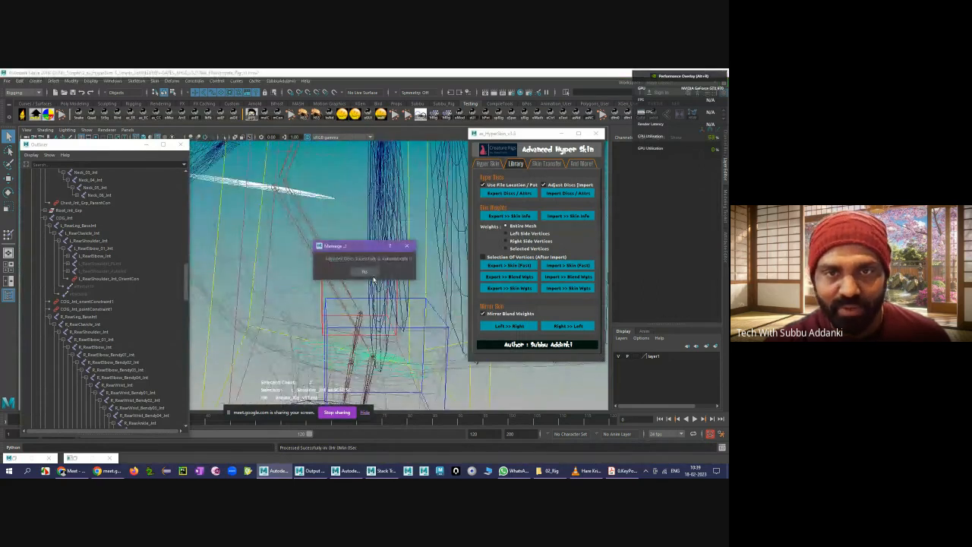
pyautogui.click(369, 274)
pyautogui.press('a')
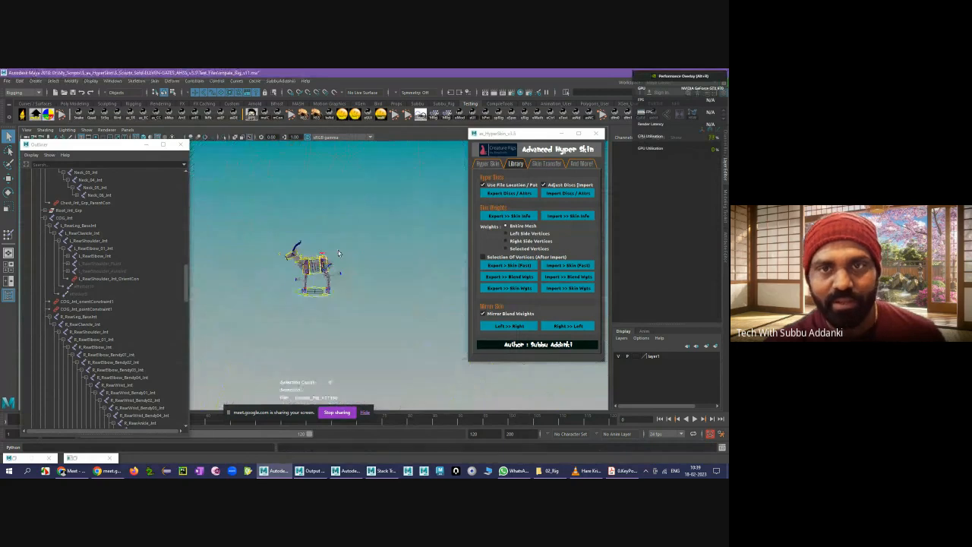
# - Rotate the disc of L_RearShoulder_Jnt so that it slopes down toward the back of the left hip
pyautogui.scroll(8, 339, 253)
pyautogui.keyDown('alt'); pyautogui.moveTo(363, 246); pyautogui.dragTo(372, 249); pyautogui.keyUp('alt')
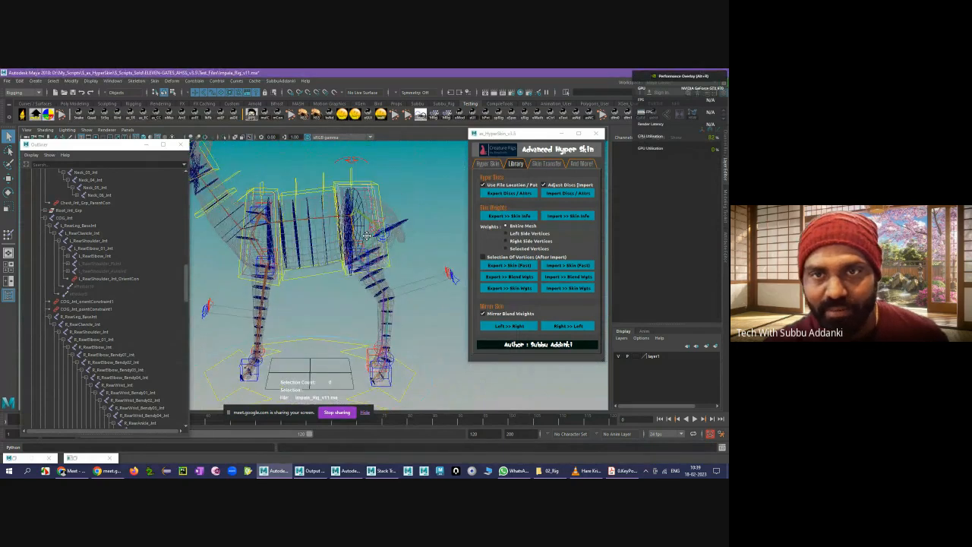
pyautogui.scroll(2, 376, 245)
pyautogui.click(416, 218)
pyautogui.scroll(5, 416, 218)
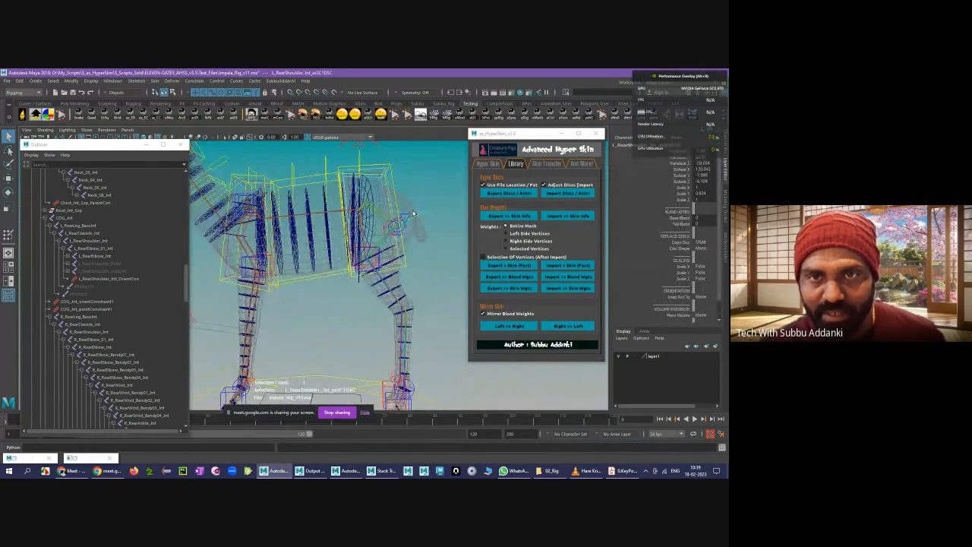
pyautogui.moveTo(365, 224)
pyautogui.keyDown('alt'); pyautogui.mouseDown()
pyautogui.moveTo(369, 237)
pyautogui.moveTo(360, 238)
pyautogui.mouseUp(); pyautogui.keyUp('alt')
pyautogui.scroll(3, 374, 229)
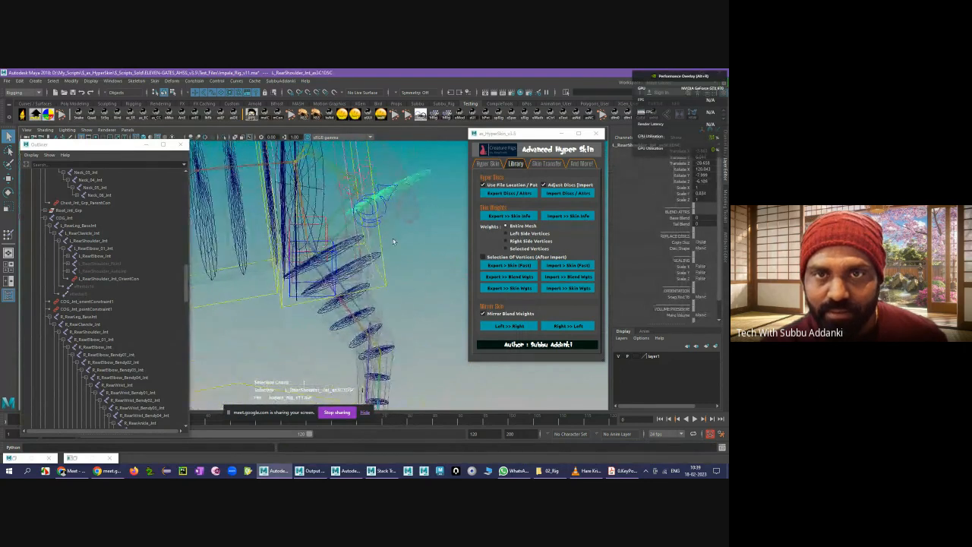
pyautogui.click(450, 239)
pyautogui.click(403, 189)
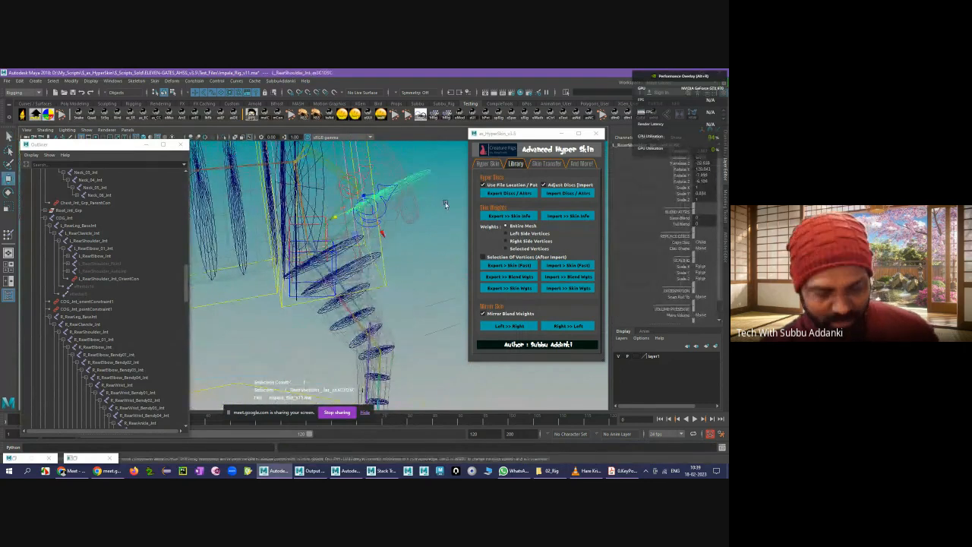
pyautogui.press('e')
pyautogui.moveTo(383, 170); pyautogui.dragTo(314, 183)
pyautogui.click(461, 278)
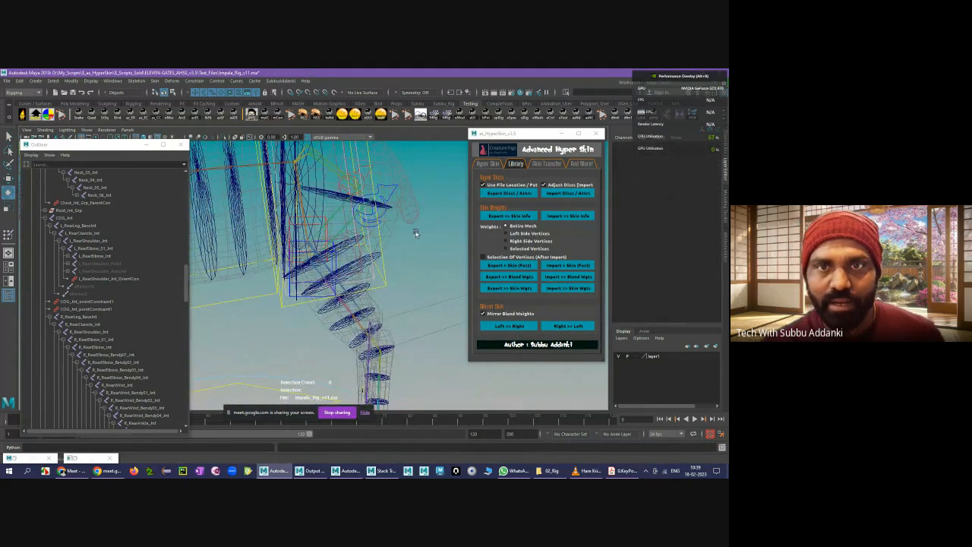
# - Inspect the placement of the rotated L_RearShoulder_Jnt disc from several angles
pyautogui.keyDown('alt'); pyautogui.moveTo(461, 277); pyautogui.dragTo(400, 226); pyautogui.keyUp('alt')
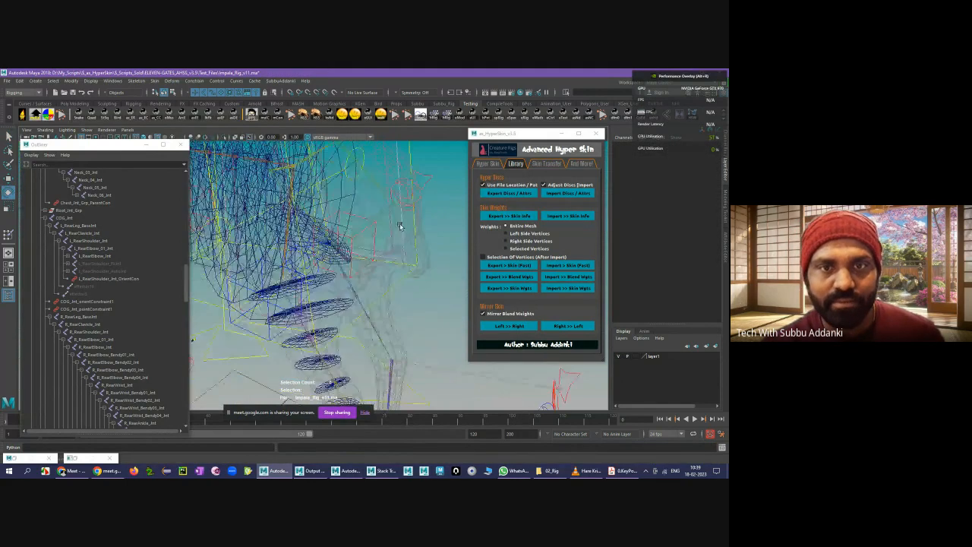
pyautogui.click(347, 249)
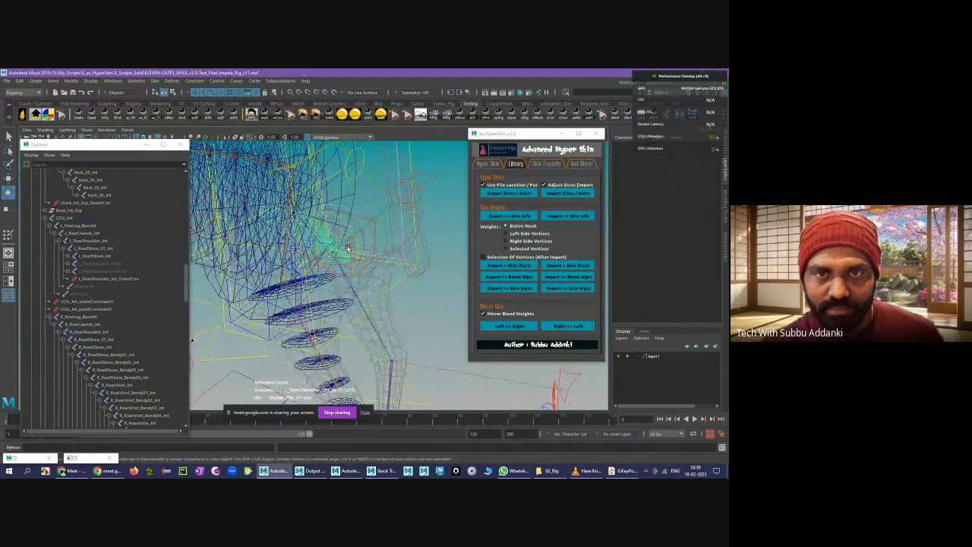
pyautogui.press('w')
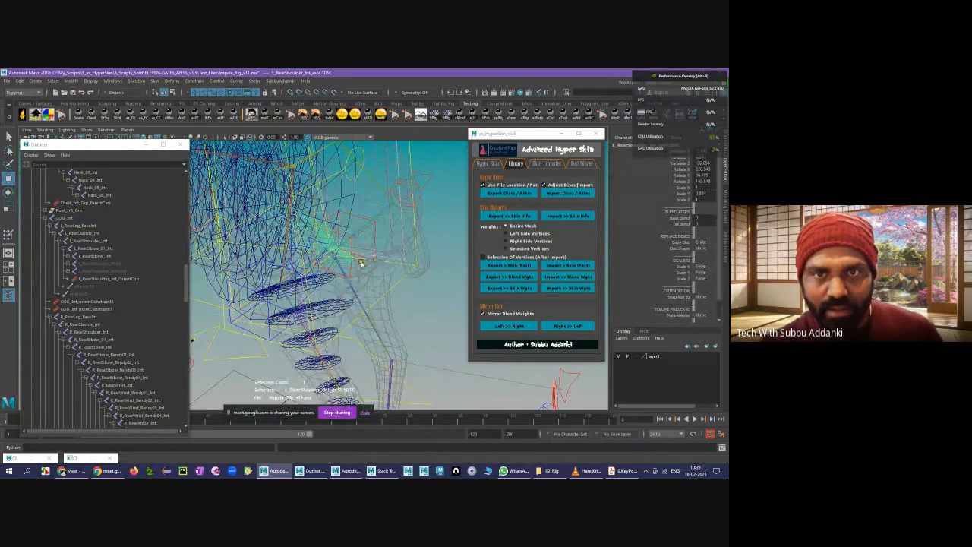
pyautogui.keyDown('alt'); pyautogui.moveTo(389, 277); pyautogui.dragTo(353, 213); pyautogui.keyUp('alt')
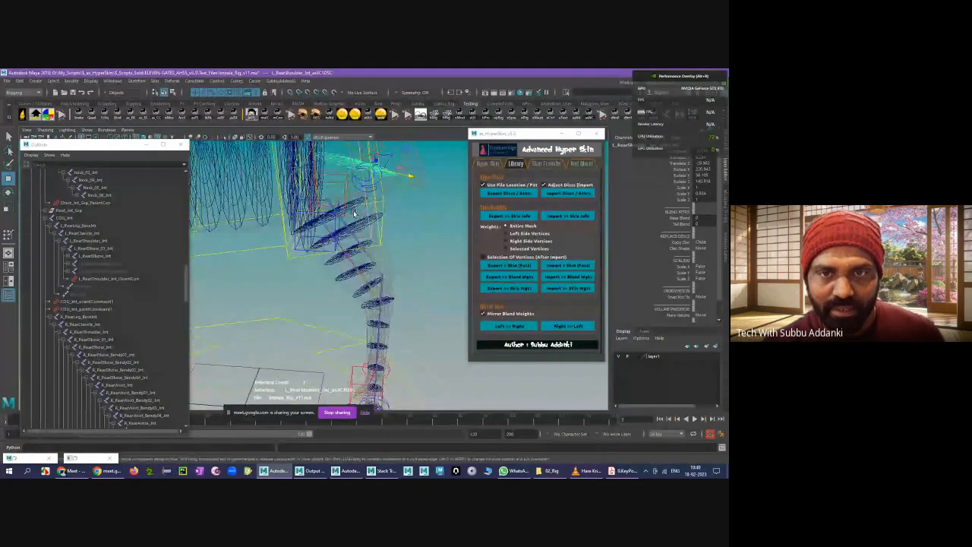
pyautogui.keyDown('alt'); pyautogui.moveTo(361, 174); pyautogui.dragTo(391, 235); pyautogui.keyUp('alt')
pyautogui.click(420, 262)
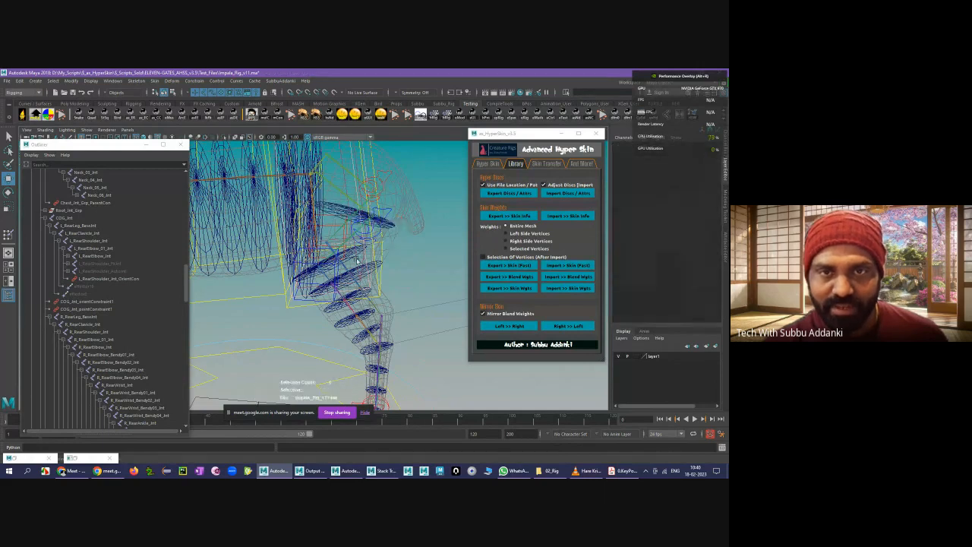
# - Scale the L_RearElbow_Jnt disc on the upper rear leg to about 1.48 along Z
pyautogui.click(378, 265)
pyautogui.click(379, 266)
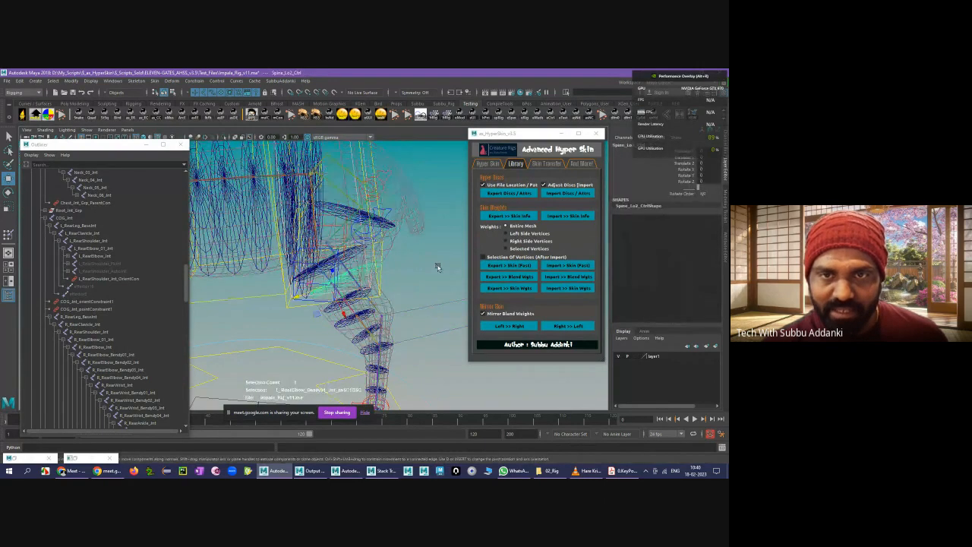
pyautogui.keyDown('alt'); pyautogui.moveTo(382, 267); pyautogui.dragTo(390, 264); pyautogui.keyUp('alt')
pyautogui.click(392, 255)
pyautogui.press('r')
pyautogui.scroll(-3, 327, 267)
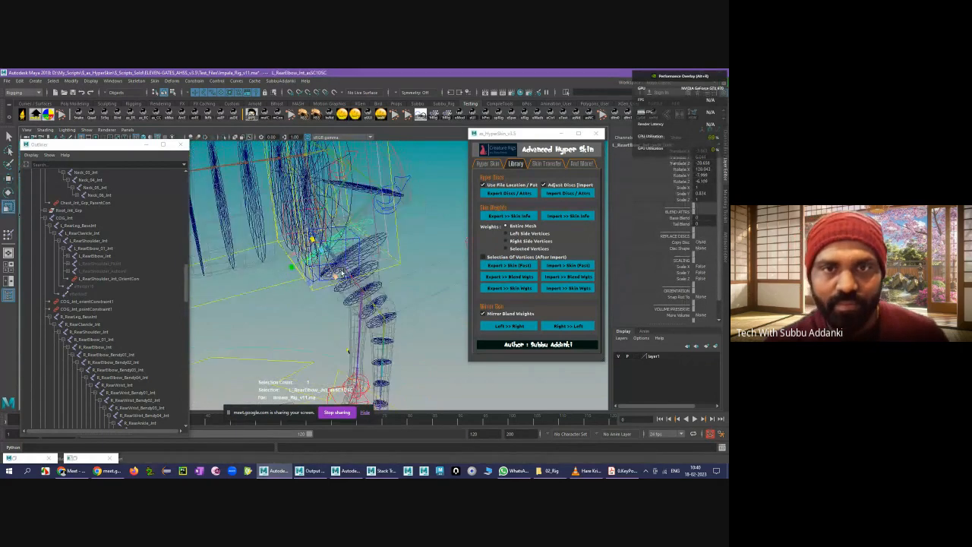
pyautogui.keyDown('alt'); pyautogui.moveTo(327, 268); pyautogui.dragTo(356, 262); pyautogui.keyUp('alt')
pyautogui.moveTo(372, 205); pyautogui.dragTo(401, 239)
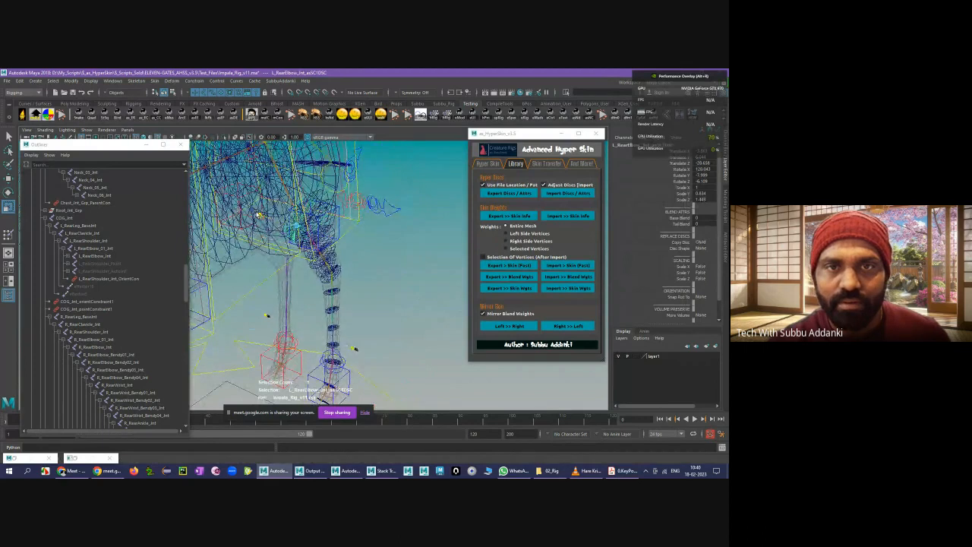
pyautogui.scroll(5, 385, 227)
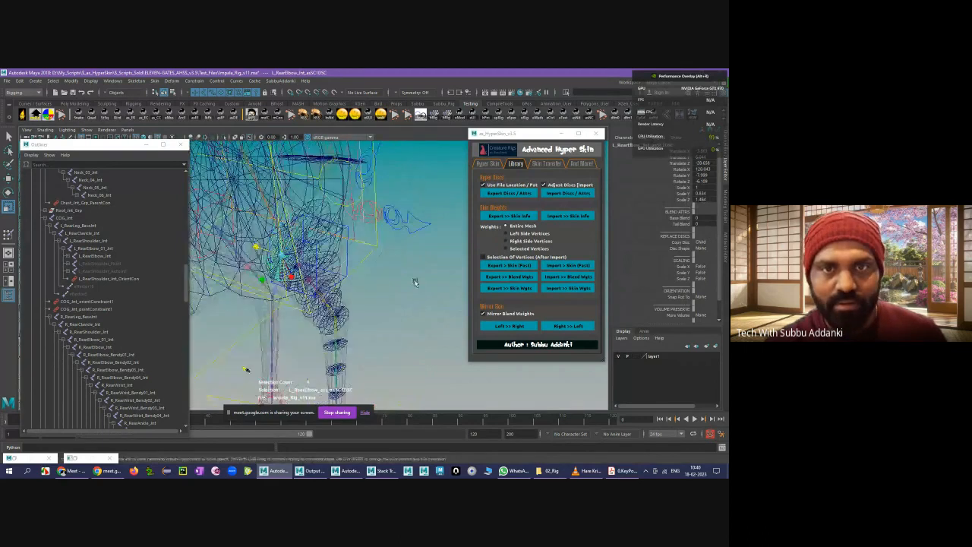
# - Widen the L_RearElbow_01_Jnt disc on the upper rear leg with the Scale tool
pyautogui.click(335, 214)
pyautogui.click(298, 258)
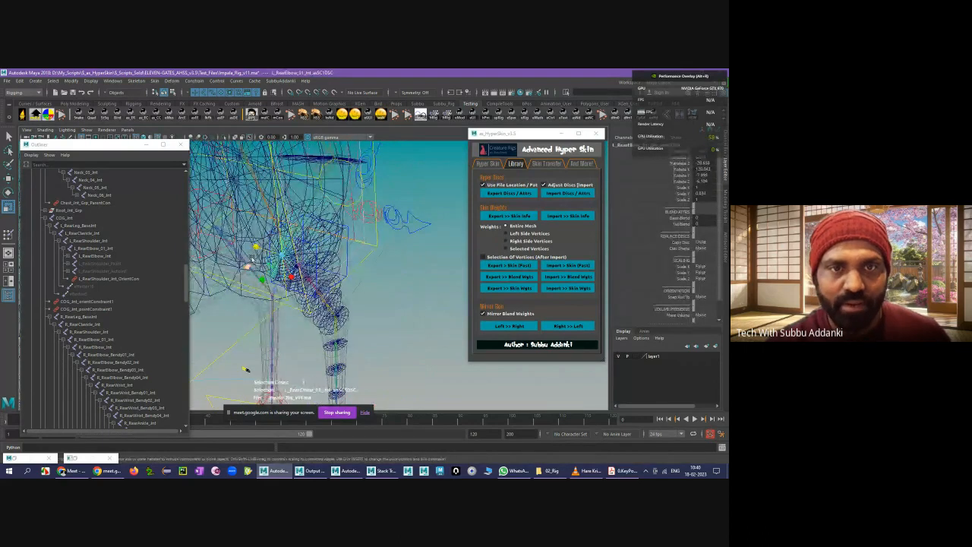
pyautogui.moveTo(256, 246); pyautogui.dragTo(242, 240)
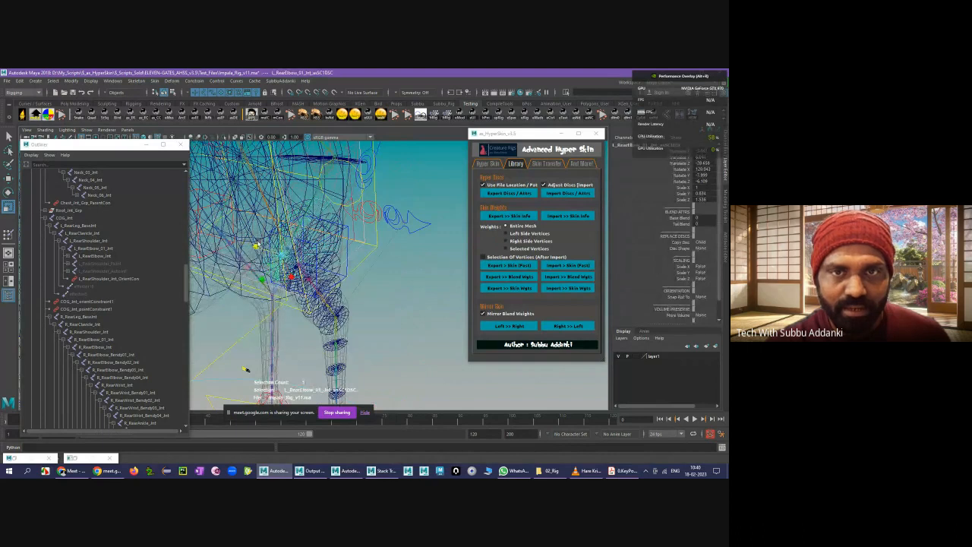
pyautogui.click(476, 295)
pyautogui.click(406, 283)
pyautogui.scroll(-3, 373, 274)
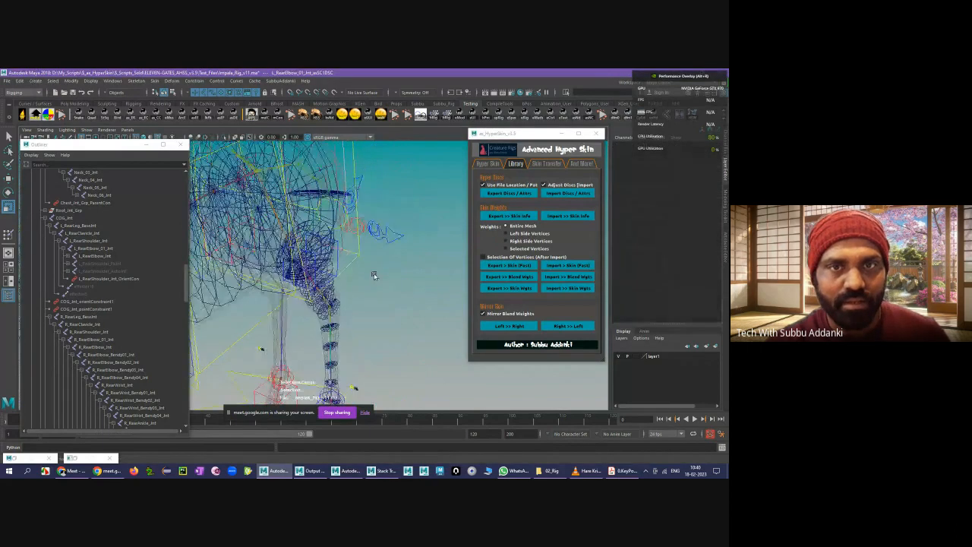
# - Inspect the rear leg, L_RearShoulder_Jnt and hip discs from the side, front and full-body views
pyautogui.moveTo(373, 274)
pyautogui.keyDown('alt'); pyautogui.mouseDown()
pyautogui.moveTo(357, 267)
pyautogui.moveTo(381, 264)
pyautogui.mouseUp(); pyautogui.keyUp('alt')
pyautogui.click(366, 268)
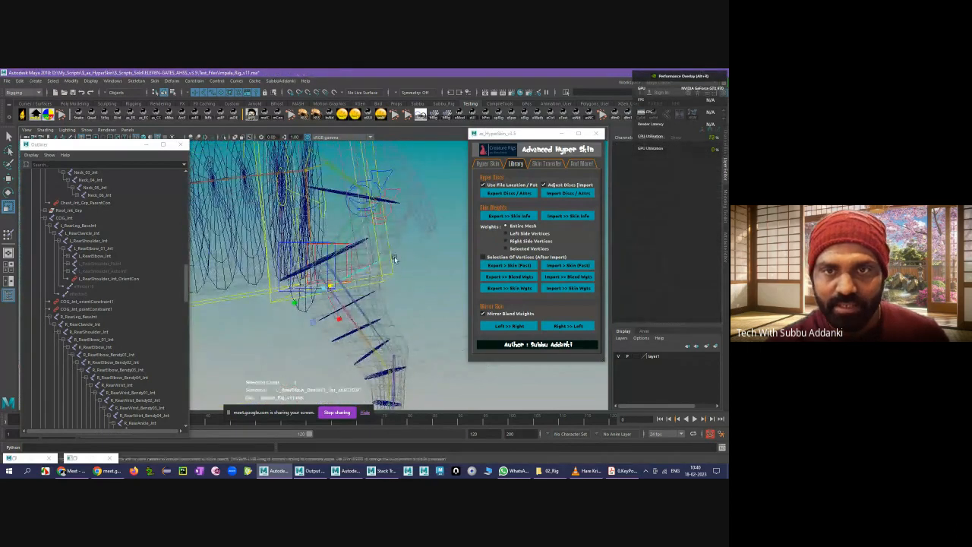
pyautogui.click(398, 208)
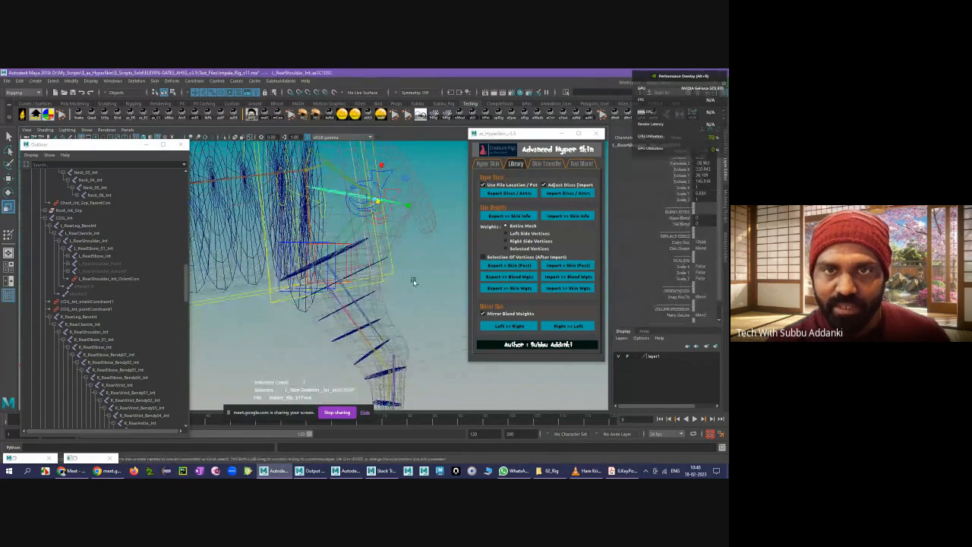
pyautogui.keyDown('alt'); pyautogui.moveTo(413, 281); pyautogui.dragTo(305, 186); pyautogui.keyUp('alt')
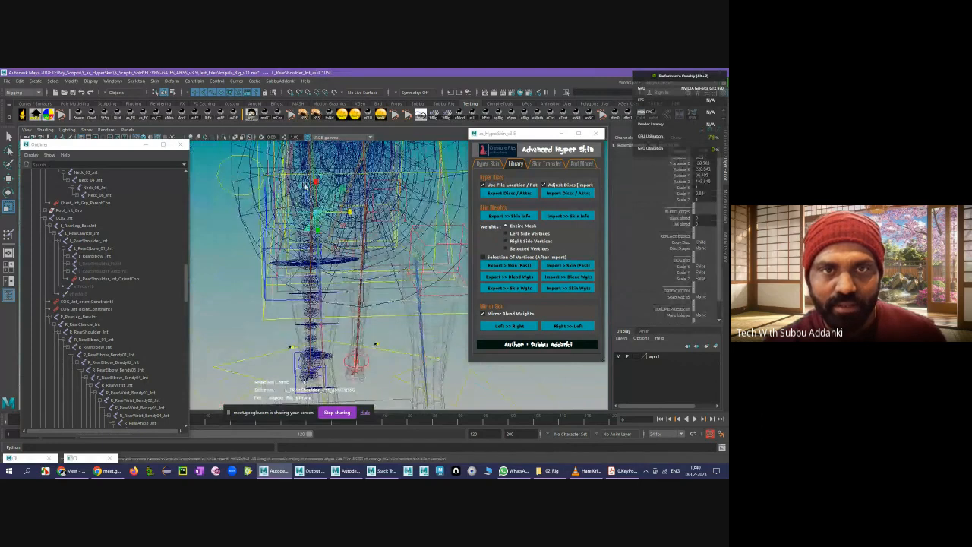
pyautogui.click(217, 220)
pyautogui.keyDown('alt'); pyautogui.moveTo(372, 340); pyautogui.dragTo(387, 317); pyautogui.keyUp('alt')
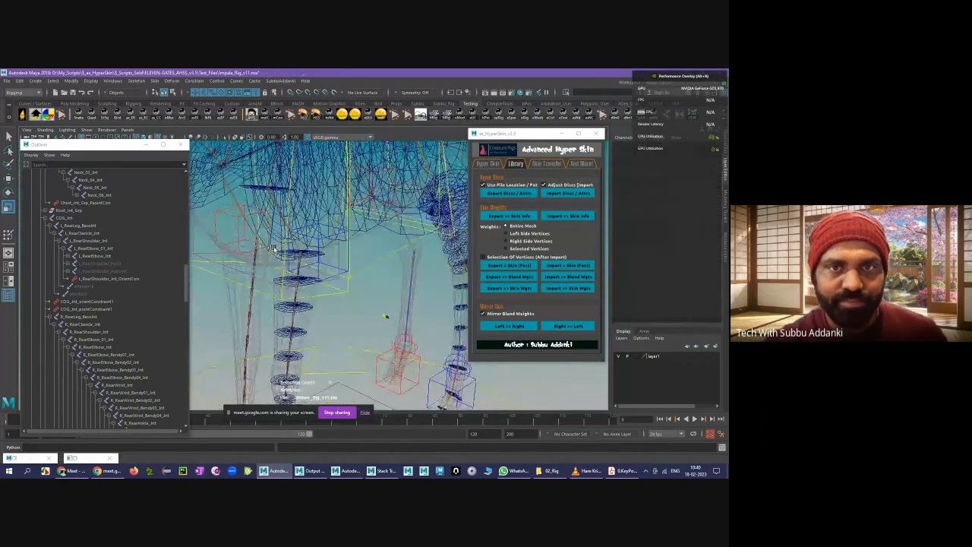
pyautogui.keyDown('alt'); pyautogui.moveTo(386, 317); pyautogui.dragTo(258, 247, button='right'); pyautogui.keyUp('alt')
pyautogui.moveTo(297, 253)
pyautogui.keyDown('alt'); pyautogui.mouseDown()
pyautogui.moveTo(251, 258)
pyautogui.moveTo(286, 263)
pyautogui.moveTo(297, 253)
pyautogui.mouseUp(); pyautogui.keyUp('alt')
pyautogui.click(357, 205)
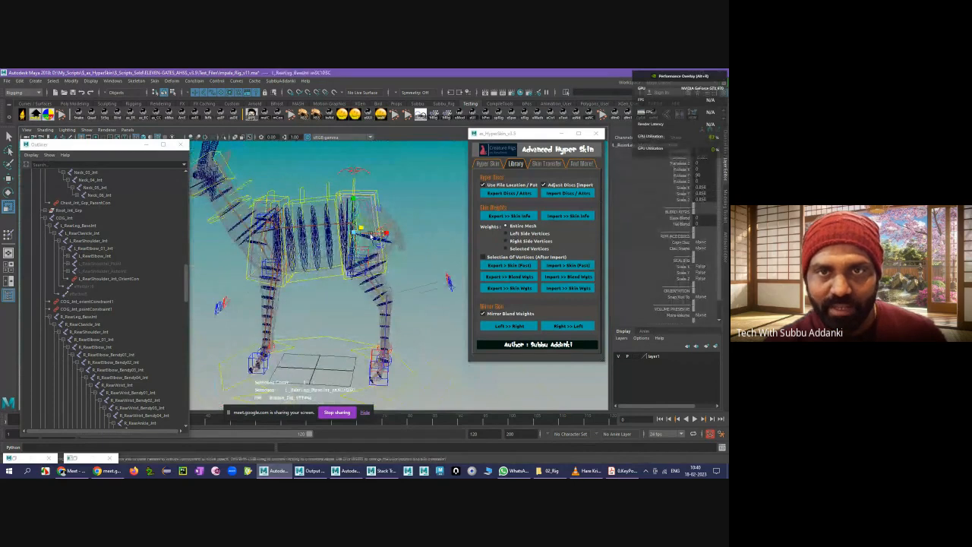
pyautogui.click(404, 173)
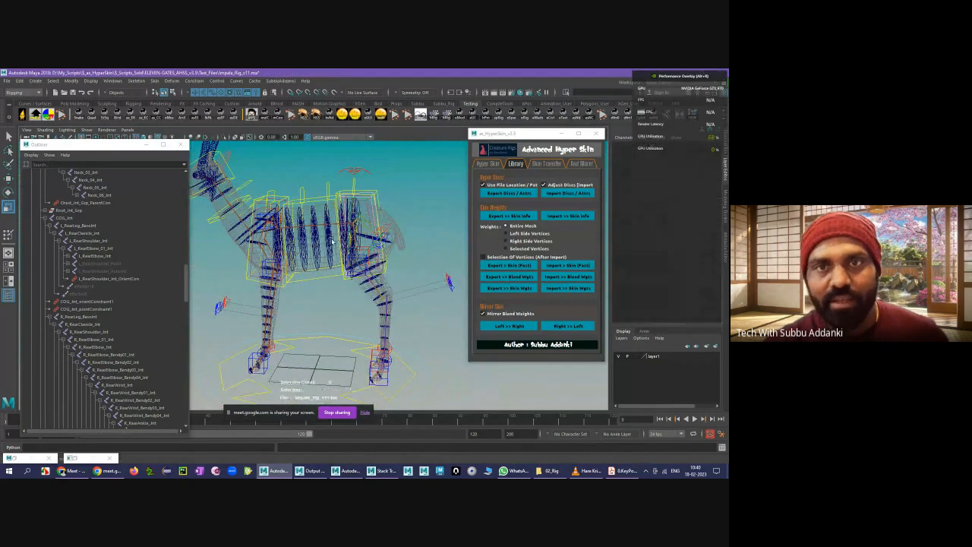
# - Select the Neck_02_Jnt and Neck_03_Jnt discs at the neck base and run the Hyper Disc Replace operation on them
pyautogui.keyDown('alt'); pyautogui.moveTo(329, 237); pyautogui.dragTo(298, 220); pyautogui.keyUp('alt')
pyautogui.keyDown('alt'); pyautogui.moveTo(297, 220); pyautogui.dragTo(341, 226, button='middle'); pyautogui.keyUp('alt')
pyautogui.keyDown('alt'); pyautogui.moveTo(342, 226); pyautogui.dragTo(431, 255, button='right'); pyautogui.keyUp('alt')
pyautogui.keyDown('alt'); pyautogui.moveTo(356, 200); pyautogui.dragTo(355, 221, button='middle'); pyautogui.keyUp('alt')
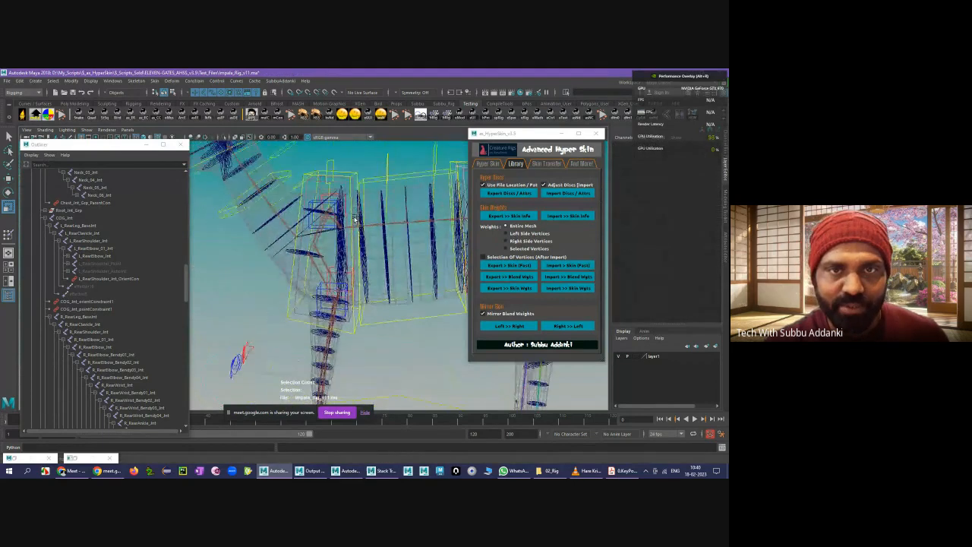
pyautogui.keyDown('alt'); pyautogui.moveTo(354, 222); pyautogui.dragTo(347, 231); pyautogui.keyUp('alt')
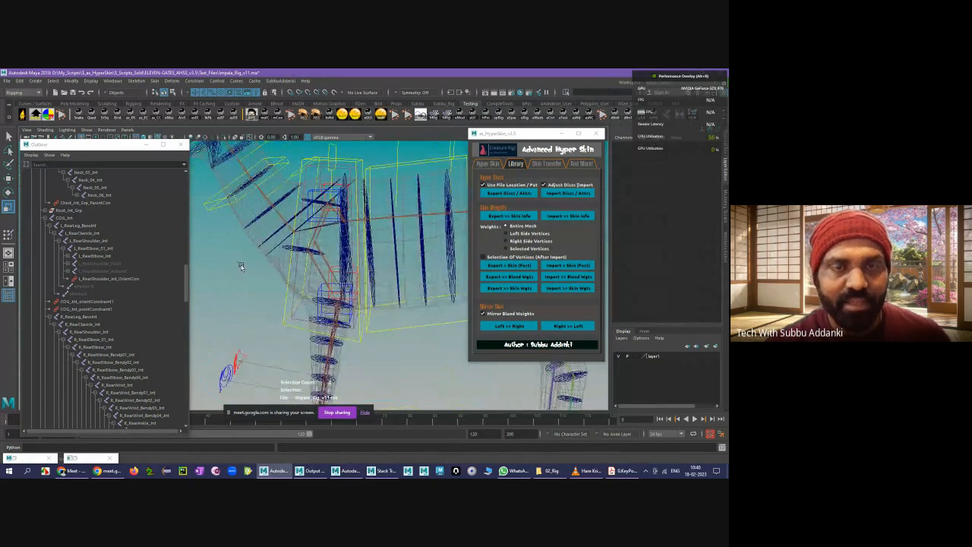
pyautogui.click(272, 235)
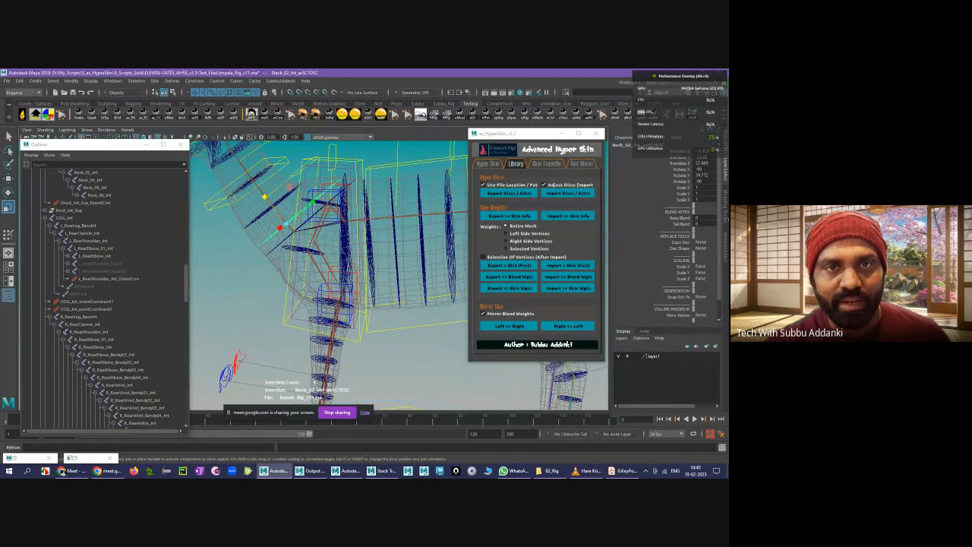
pyautogui.click(236, 282)
pyautogui.click(247, 227)
pyautogui.click(244, 273)
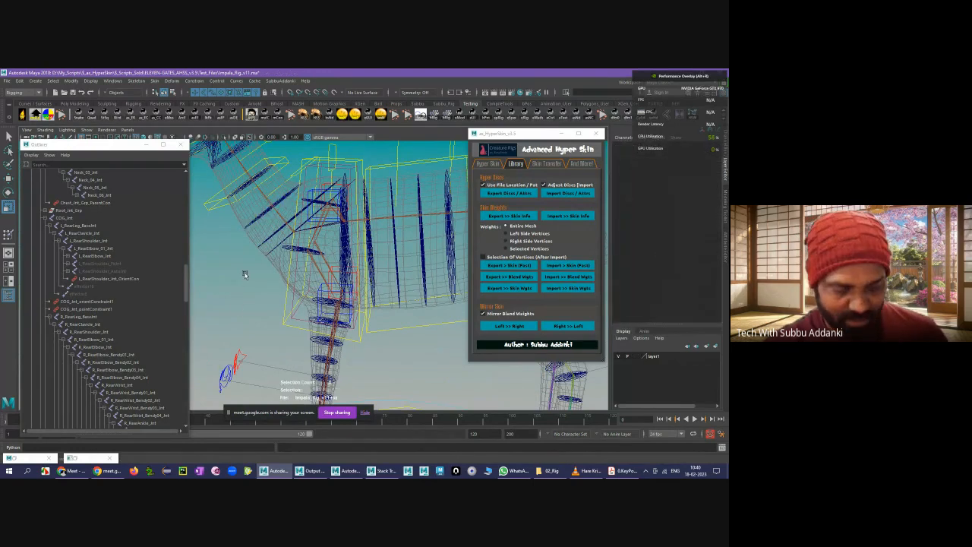
pyautogui.press('q')
pyautogui.click(260, 222)
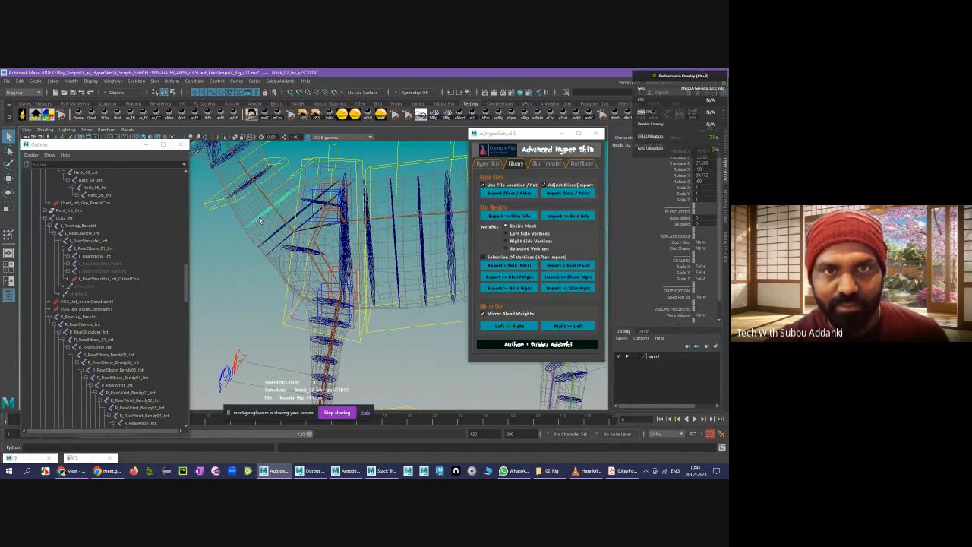
pyautogui.click(301, 226)
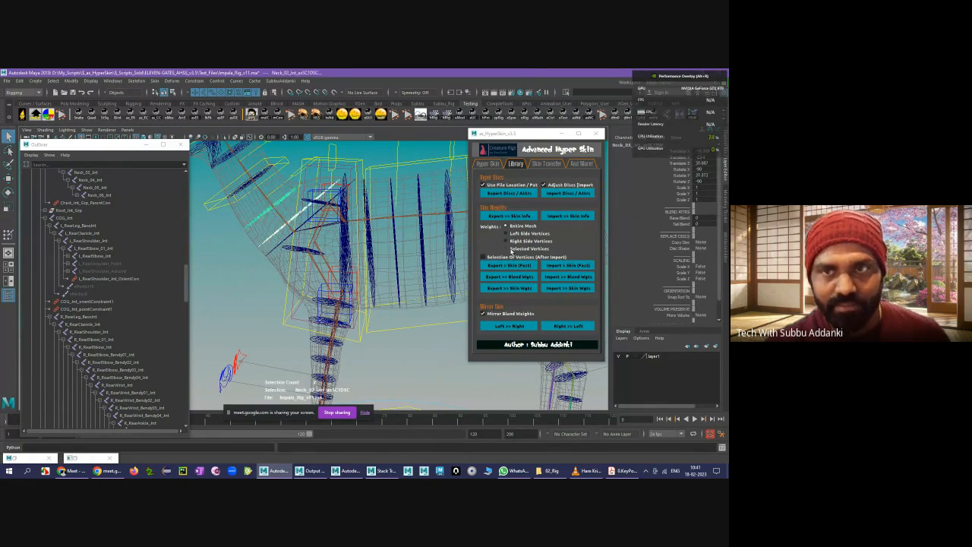
pyautogui.click(487, 163)
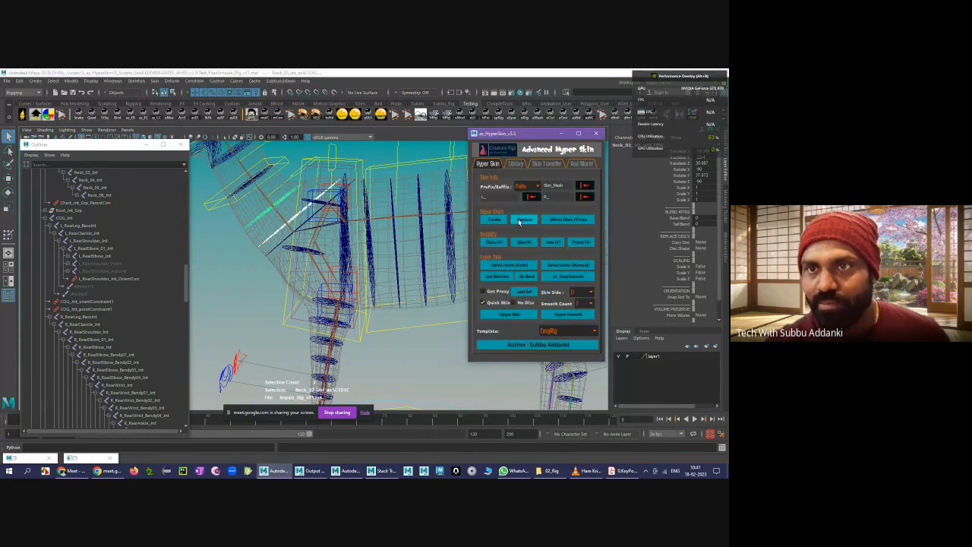
pyautogui.click(523, 220)
# - Run Replace again with the lowest neck disc and its neighbouring disc selected
pyautogui.click(272, 243)
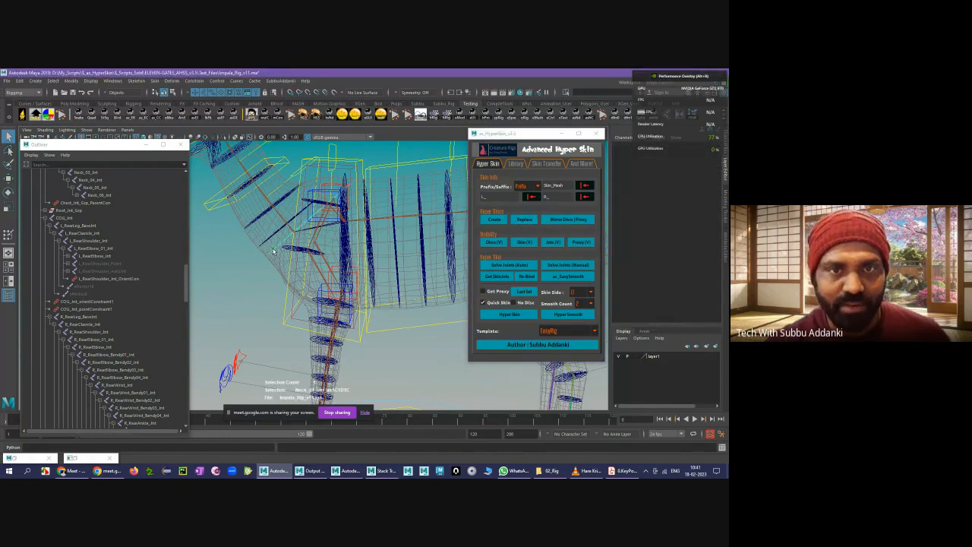
pyautogui.keyDown('shift'); pyautogui.click(271, 239); pyautogui.keyUp('shift')
pyautogui.click(518, 220)
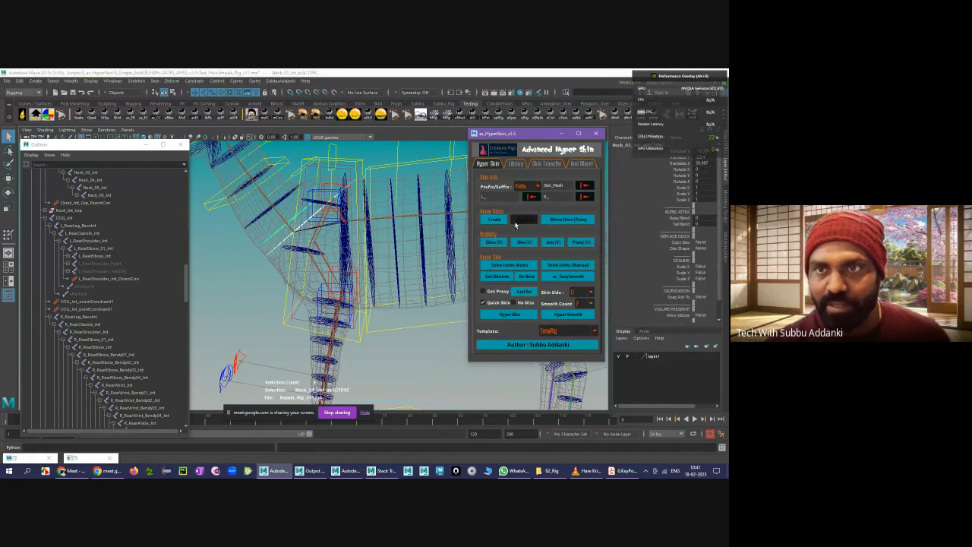
pyautogui.click(272, 269)
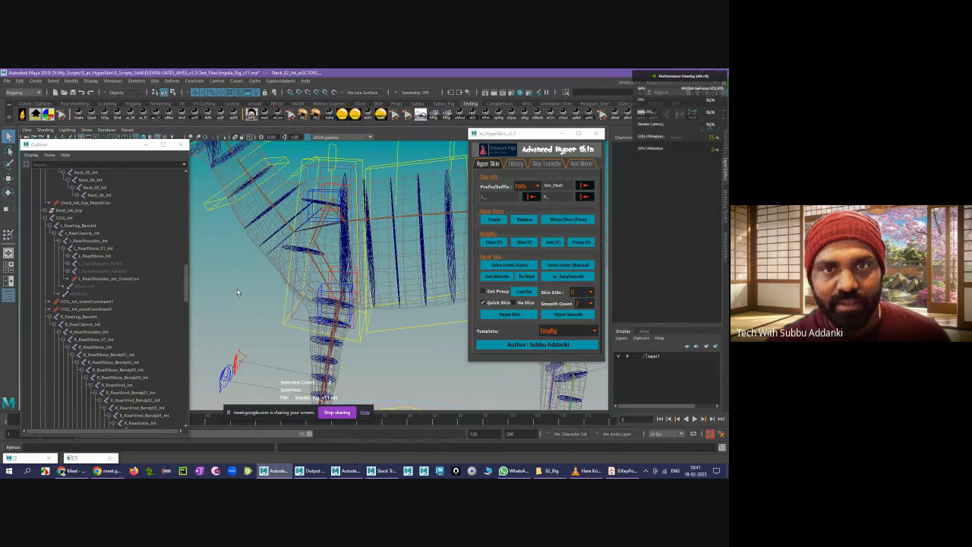
# - Set Copy Disc to Child on the lowest neck disc, just in front of the chest
pyautogui.click(279, 248)
pyautogui.click(714, 243)
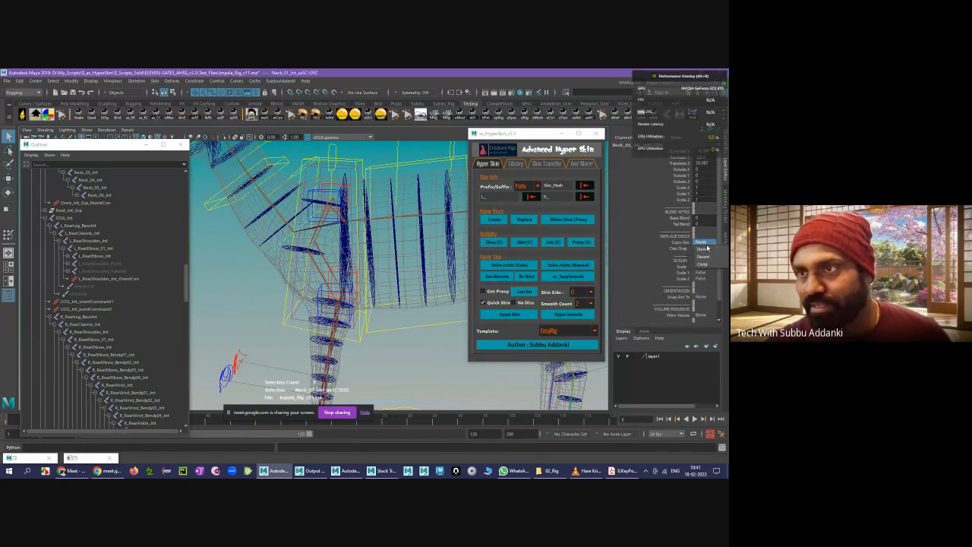
pyautogui.click(703, 253)
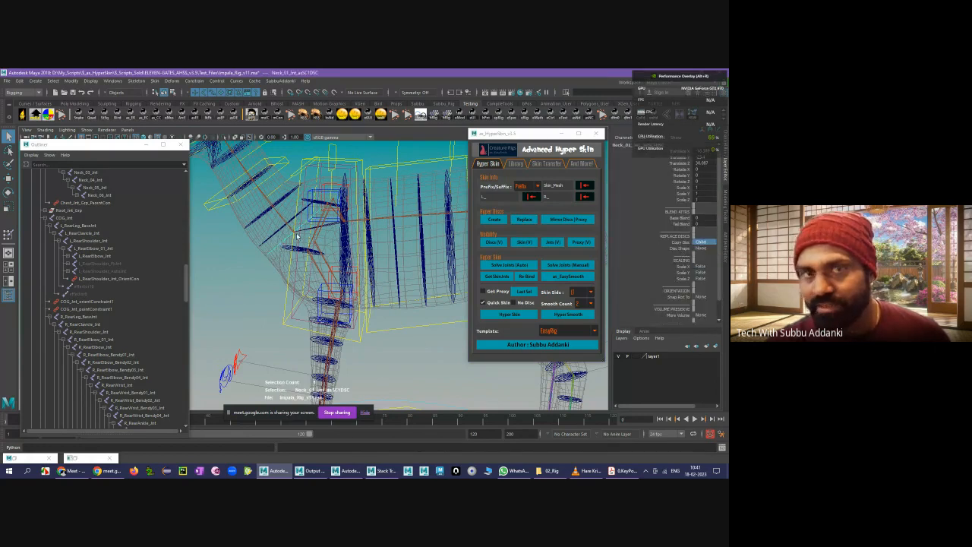
pyautogui.click(701, 243)
pyautogui.click(702, 254)
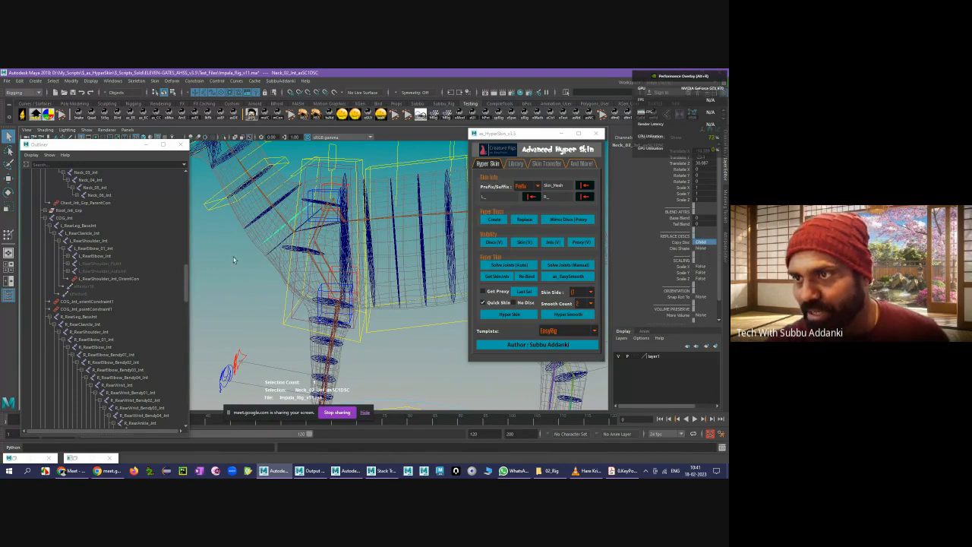
pyautogui.click(227, 254)
# - Set Copy Disc to Child on the Neck_03_Jnt disc
pyautogui.click(287, 199)
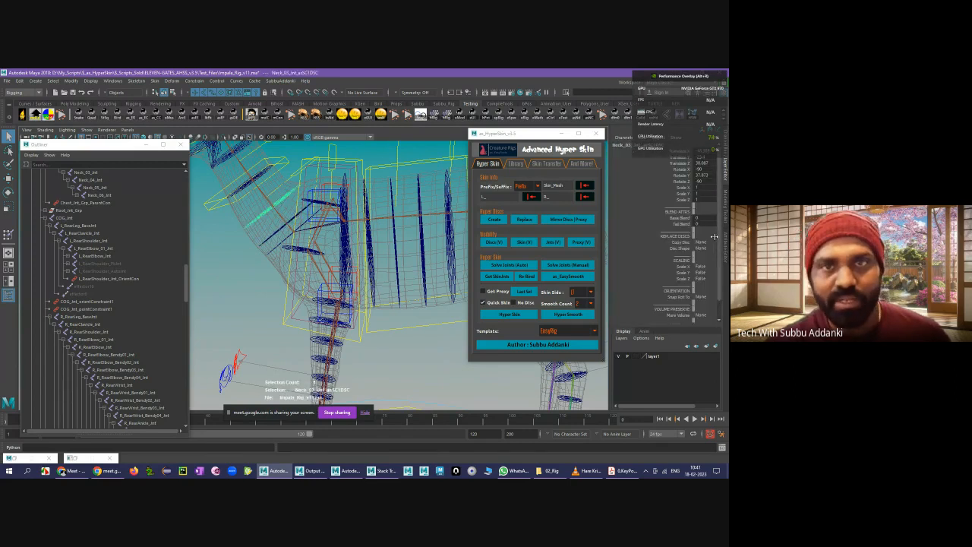
pyautogui.click(703, 243)
pyautogui.click(702, 254)
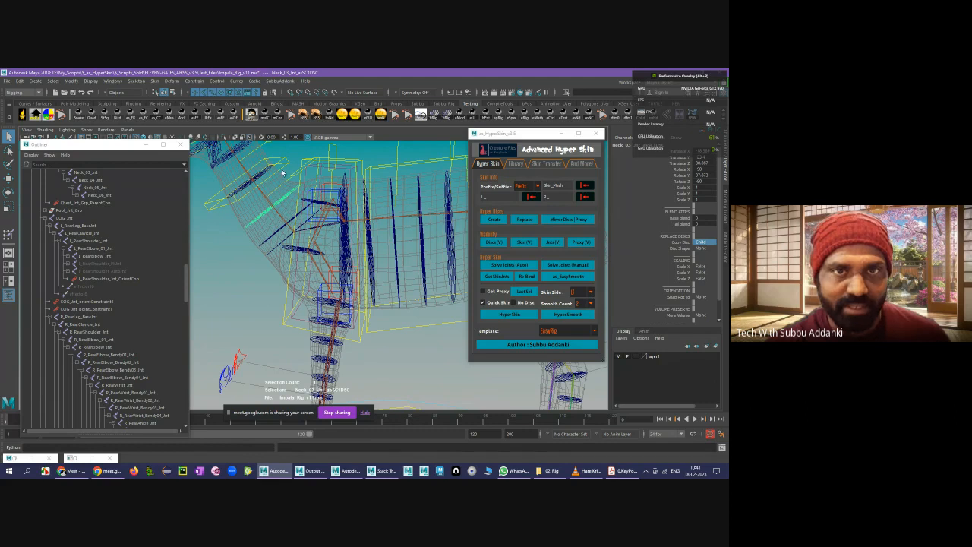
# - Tilt the Neck_03_Jnt disc slightly with the Rotate tool and deselect it
pyautogui.keyDown('alt'); pyautogui.moveTo(308, 222); pyautogui.dragTo(307, 197); pyautogui.keyUp('alt')
pyautogui.press('w')
pyautogui.press('e')
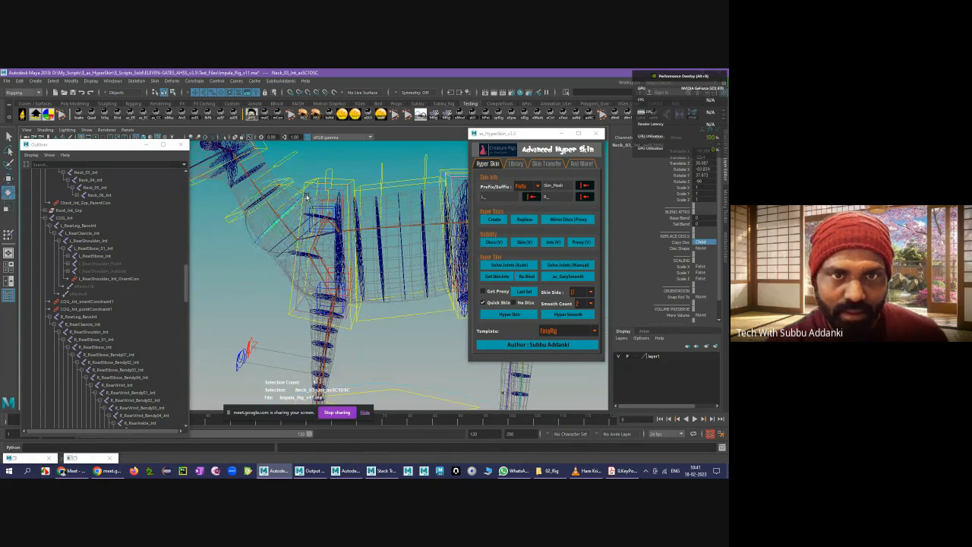
pyautogui.click(235, 284)
# - Set Base Blend and Tail Blend to 0.5 on the five spine discs between the front and rear legs
pyautogui.keyDown('alt'); pyautogui.moveTo(235, 284); pyautogui.dragTo(300, 260); pyautogui.keyUp('alt')
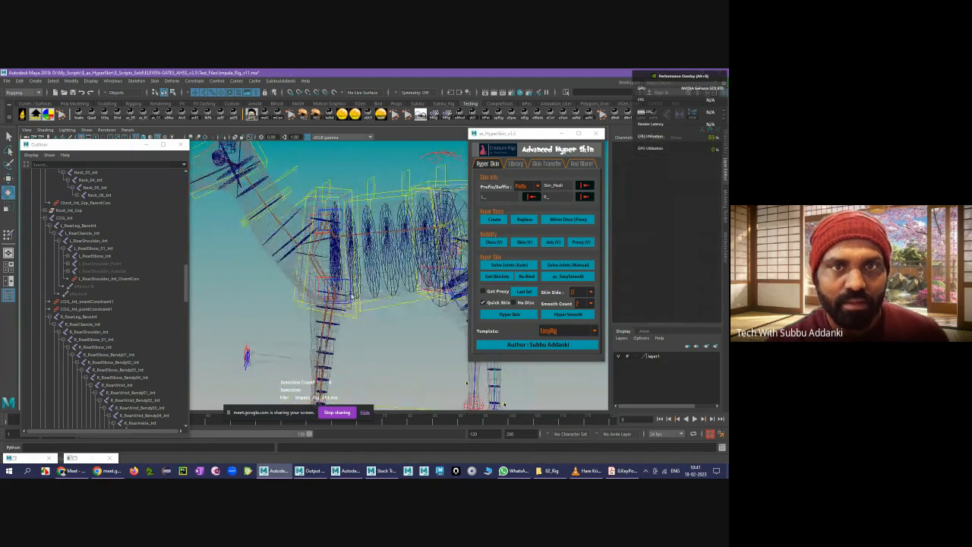
pyautogui.keyDown('alt'); pyautogui.moveTo(351, 295); pyautogui.dragTo(340, 275); pyautogui.keyUp('alt')
pyautogui.press('q')
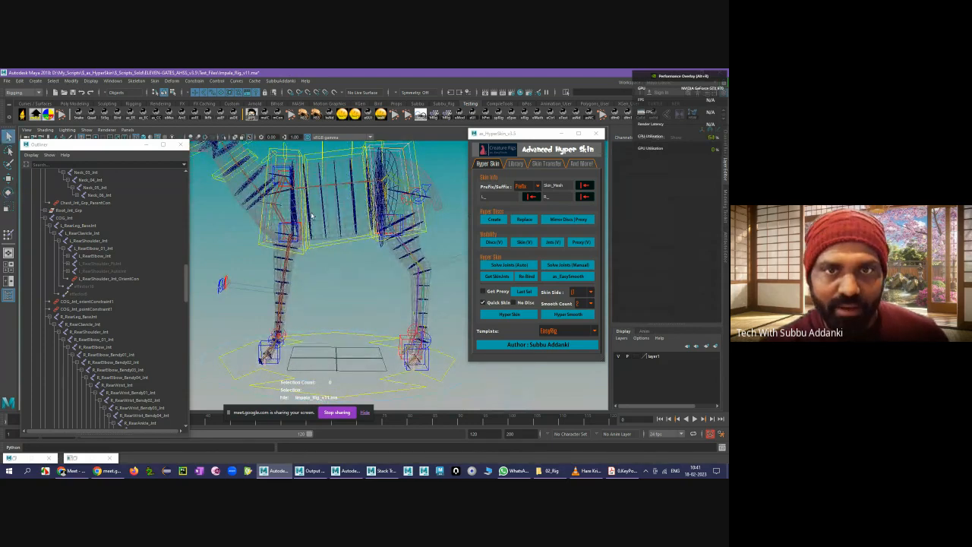
pyautogui.click(328, 214)
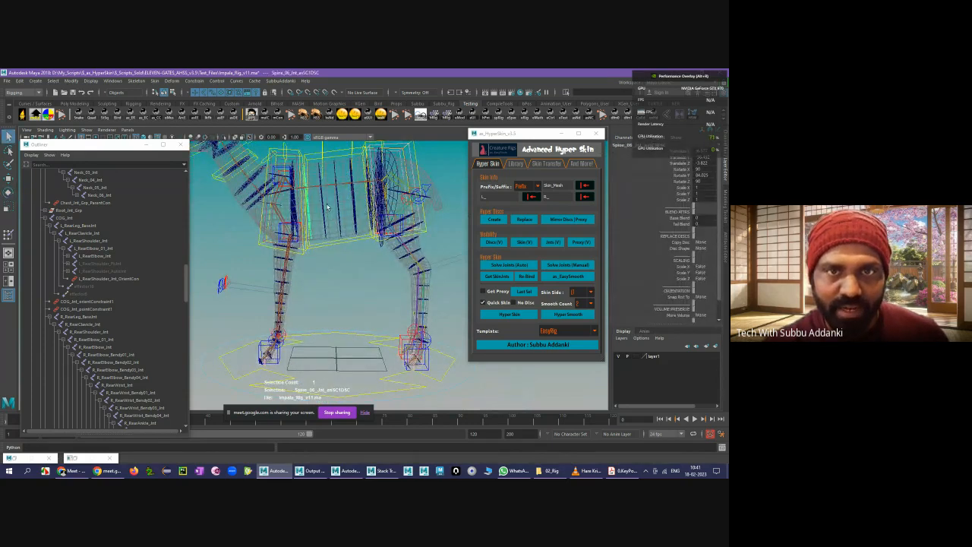
pyautogui.keyDown('shift'); pyautogui.click(325, 205); pyautogui.keyUp('shift')
pyautogui.keyDown('shift'); pyautogui.click(338, 205); pyautogui.keyUp('shift')
pyautogui.keyDown('shift'); pyautogui.click(357, 211); pyautogui.keyUp('shift')
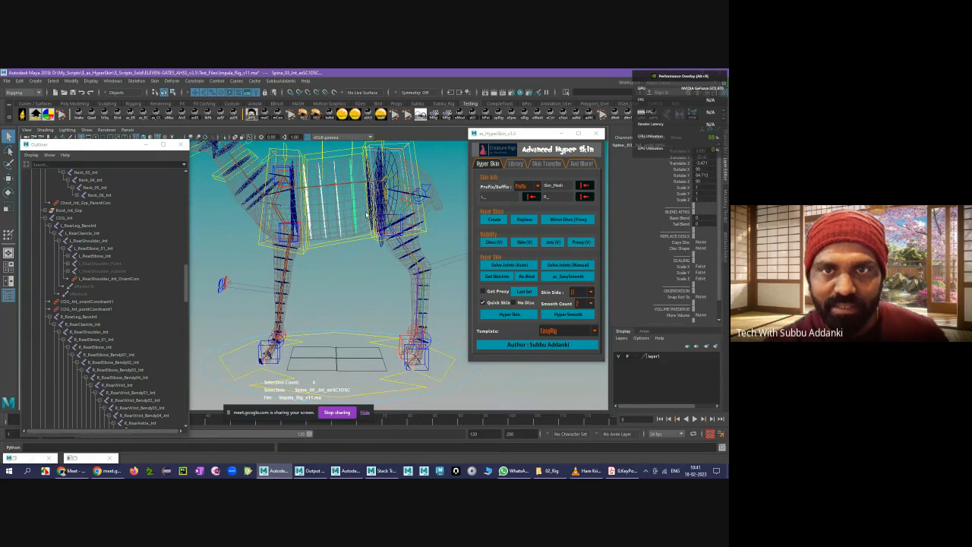
pyautogui.moveTo(367, 215)
pyautogui.keyDown('alt'); pyautogui.mouseDown()
pyautogui.moveTo(377, 215)
pyautogui.moveTo(354, 212)
pyautogui.mouseUp(); pyautogui.keyUp('alt')
pyautogui.keyDown('shift'); pyautogui.click(366, 214); pyautogui.keyUp('shift')
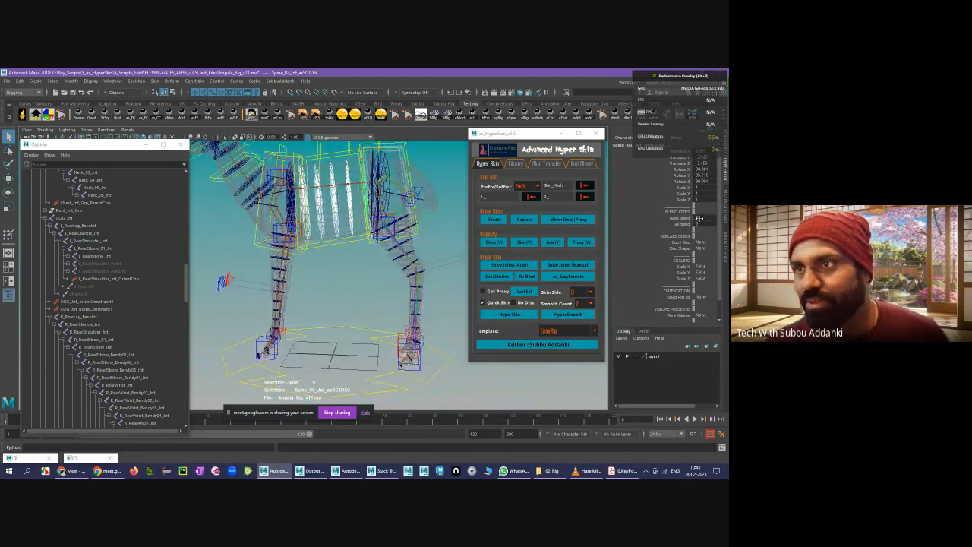
pyautogui.moveTo(698, 218); pyautogui.dragTo(701, 224)
pyautogui.write('0.5')
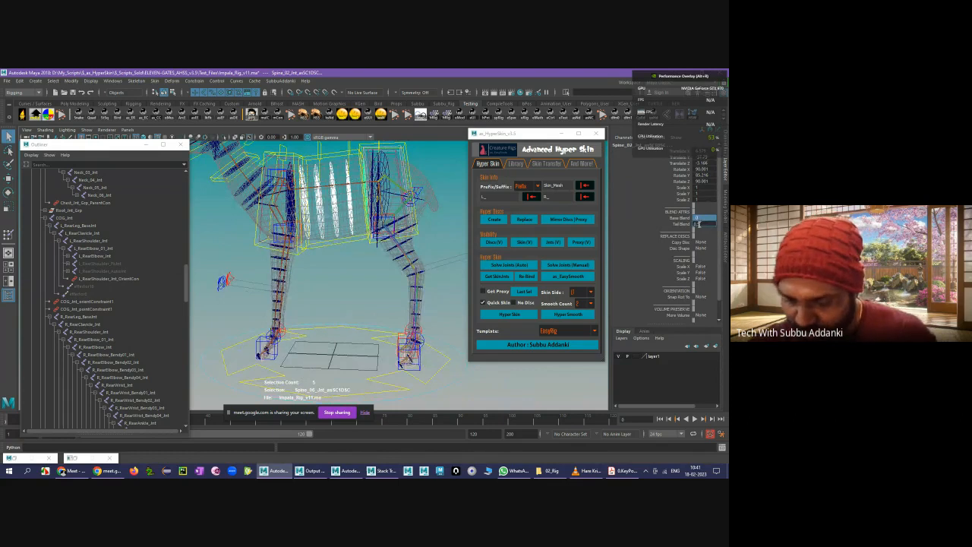
pyautogui.press('Return')
pyautogui.click(332, 281)
# - Set Base Blend to 0.1 and Tail Blend to 0.5 on the front leg's L_Wrist_Jnt disc
pyautogui.keyDown('alt'); pyautogui.moveTo(332, 280); pyautogui.dragTo(325, 235); pyautogui.keyUp('alt')
pyautogui.click(325, 233)
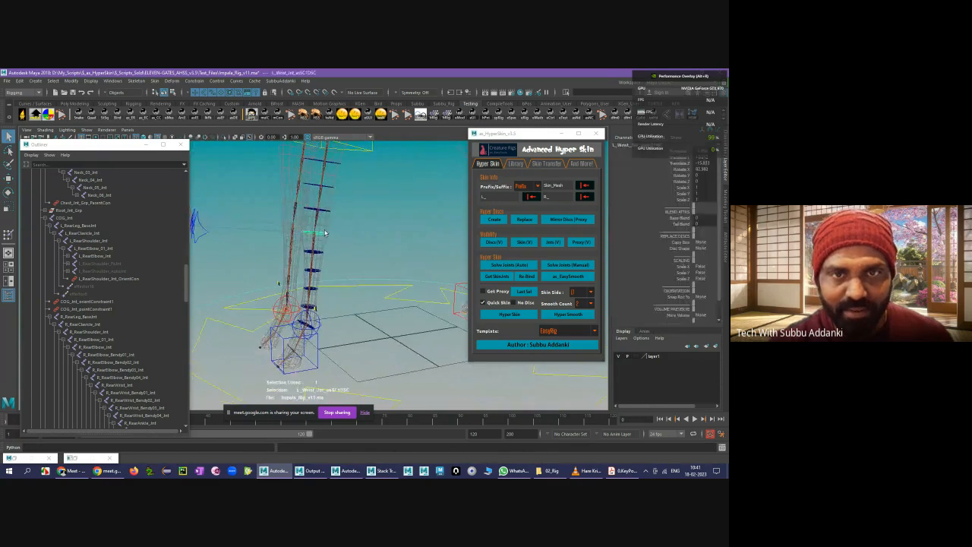
pyautogui.click(705, 219)
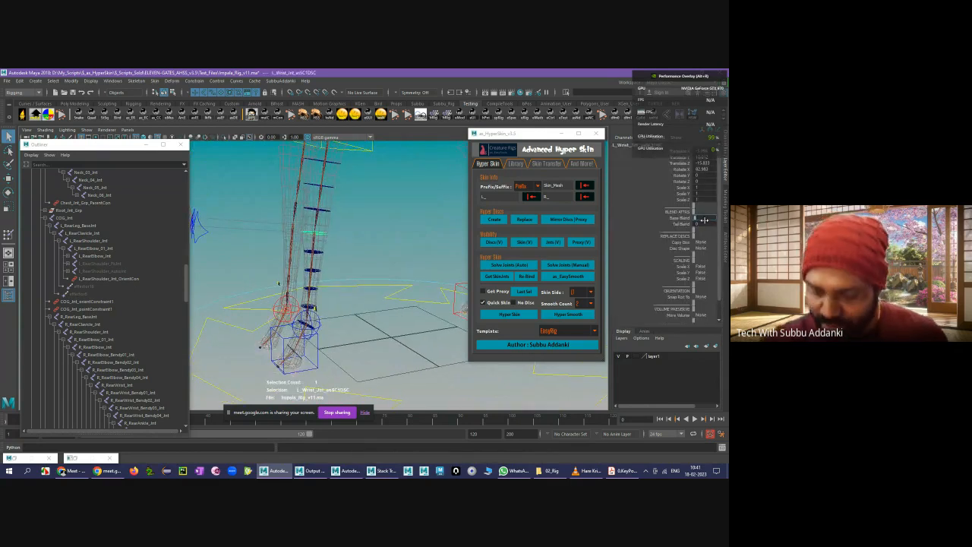
pyautogui.write('0.1')
pyautogui.press('Return')
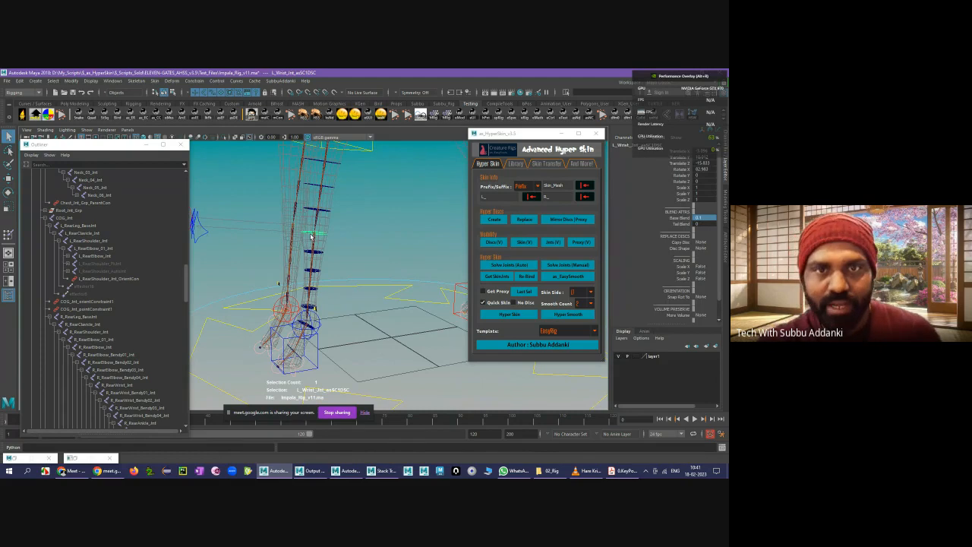
pyautogui.click(702, 225)
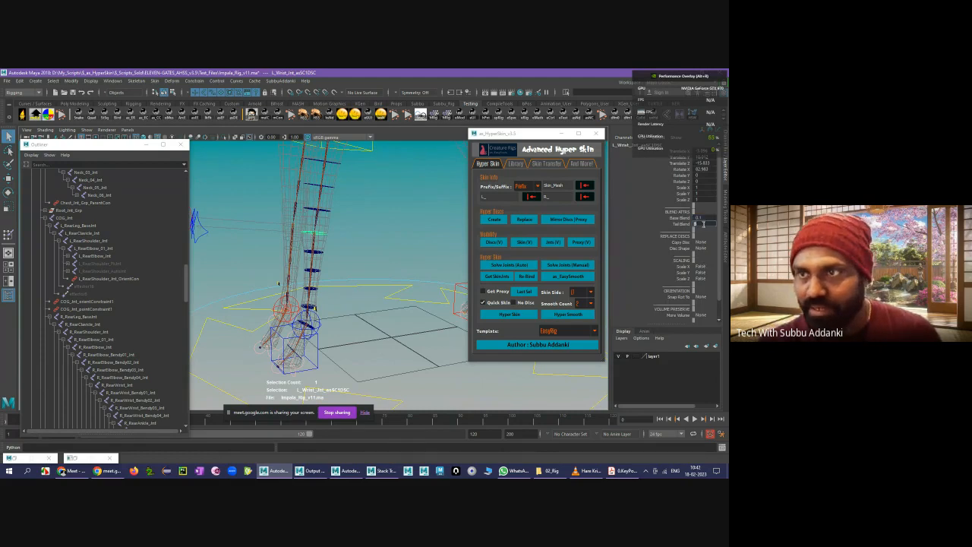
pyautogui.write('0.5')
pyautogui.press('Return')
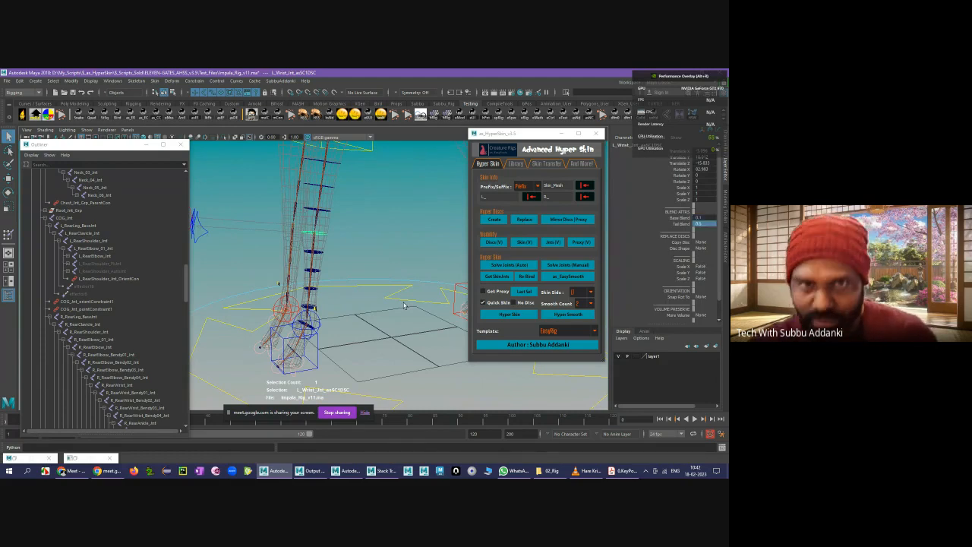
pyautogui.click(378, 255)
# - Set Base Blend and Tail Blend to 0.5 on the four L_Wrist_Bendy discs below the left wrist
pyautogui.click(315, 270)
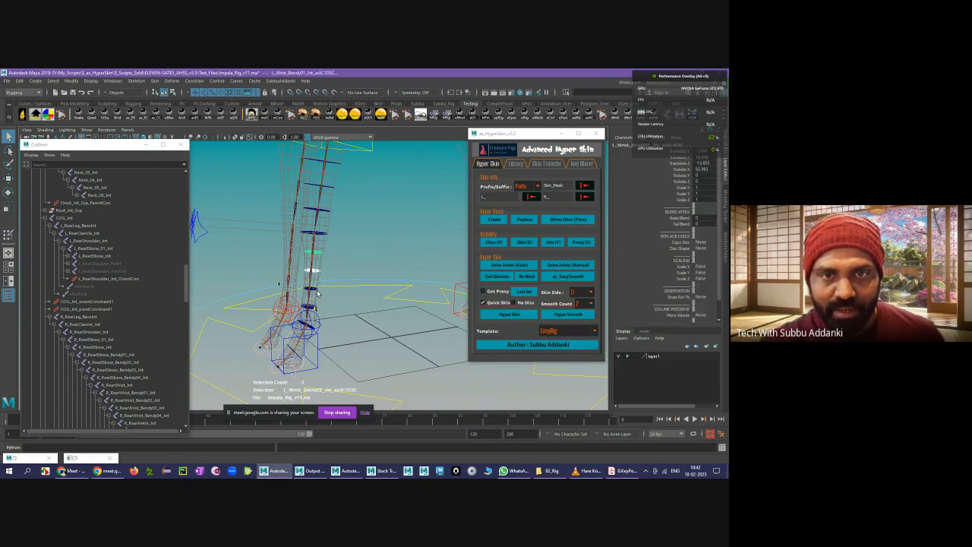
pyautogui.click(313, 307)
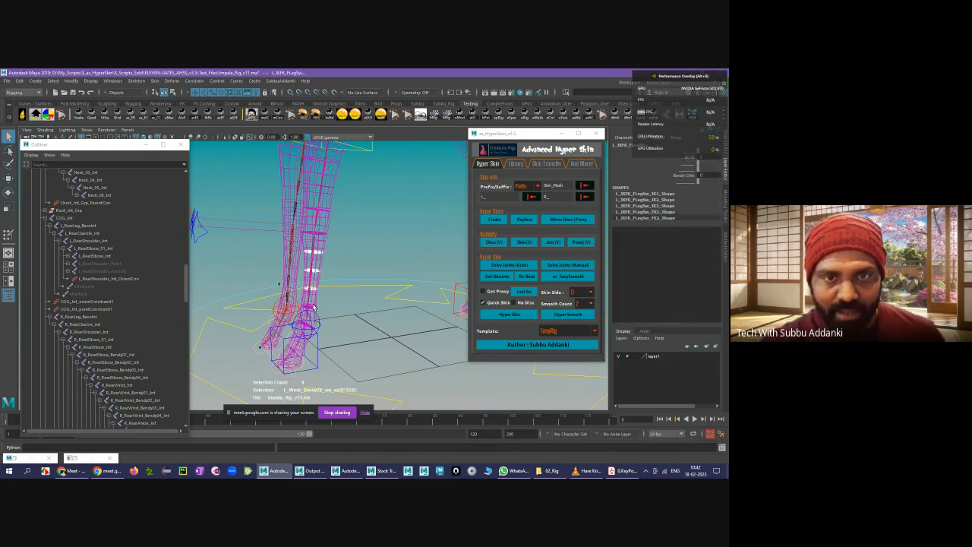
pyautogui.click(315, 305)
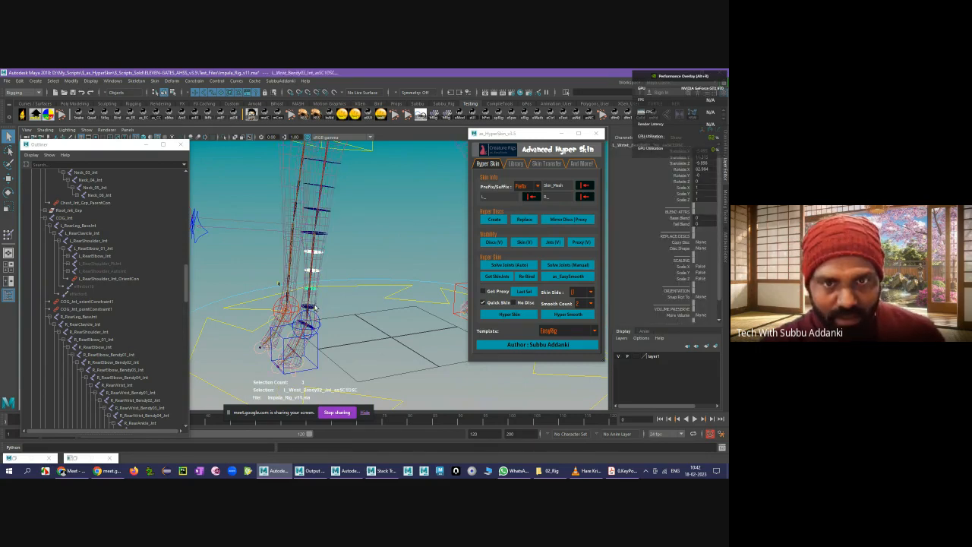
pyautogui.click(347, 291)
pyautogui.hotkey('ctrl', 'z')
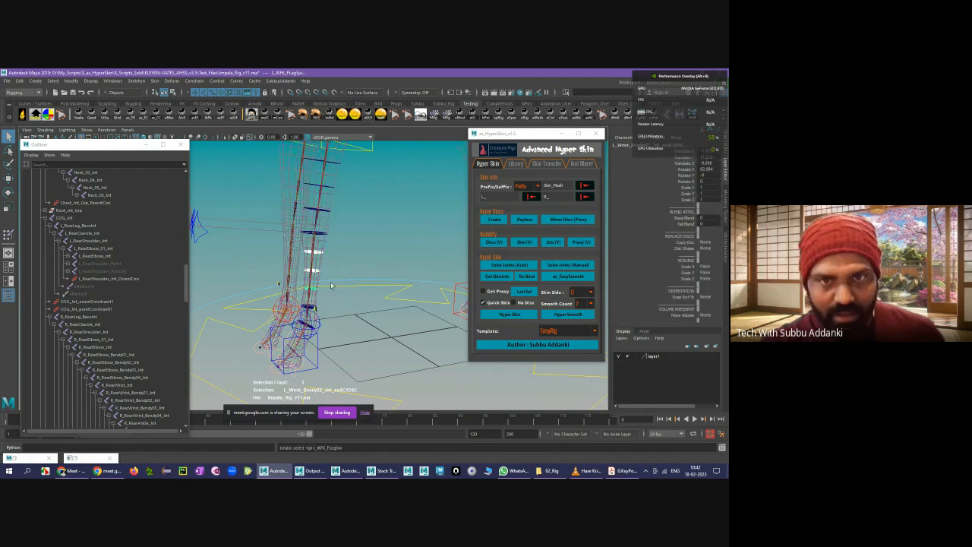
pyautogui.keyDown('alt'); pyautogui.moveTo(349, 289); pyautogui.dragTo(404, 321, button='right'); pyautogui.keyUp('alt')
pyautogui.moveTo(310, 322); pyautogui.dragTo(424, 298)
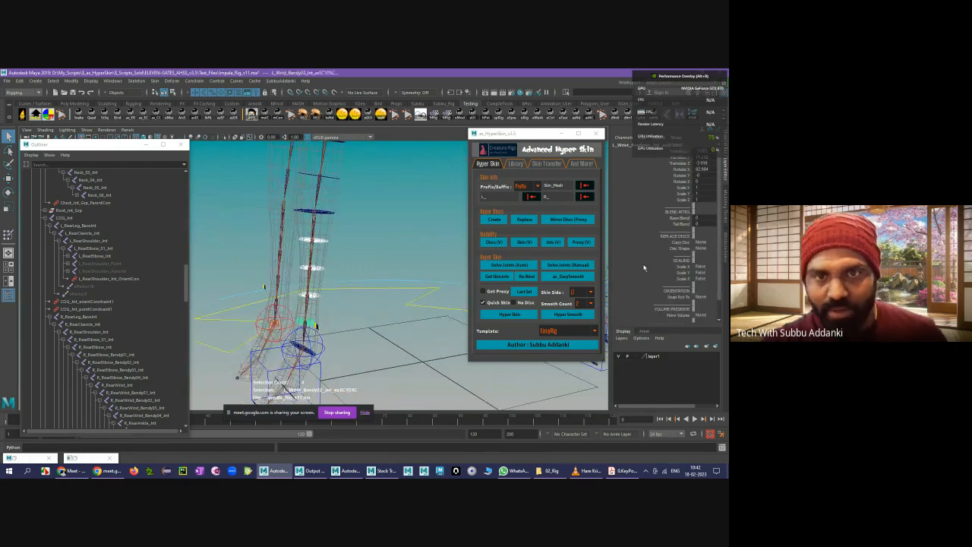
pyautogui.click(704, 217)
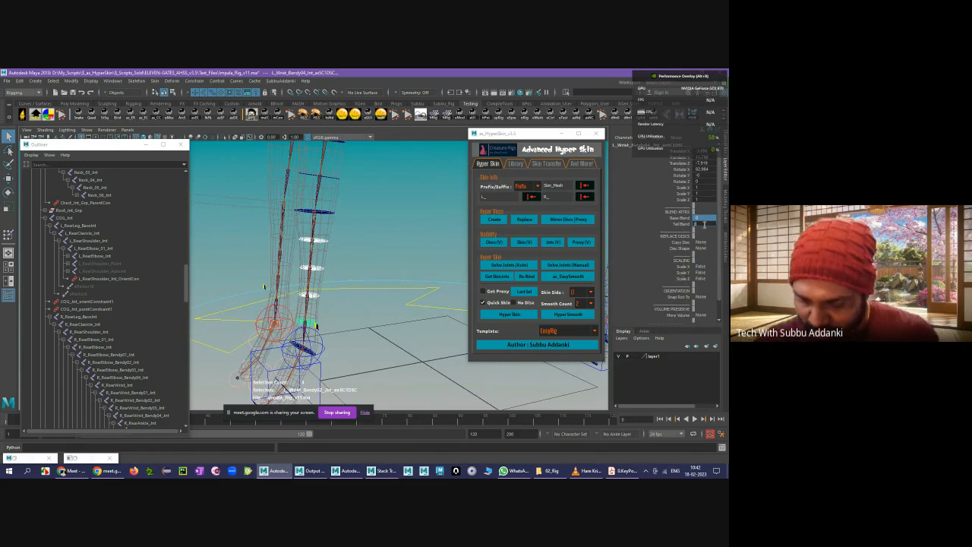
pyautogui.press('Return')
pyautogui.click(328, 363)
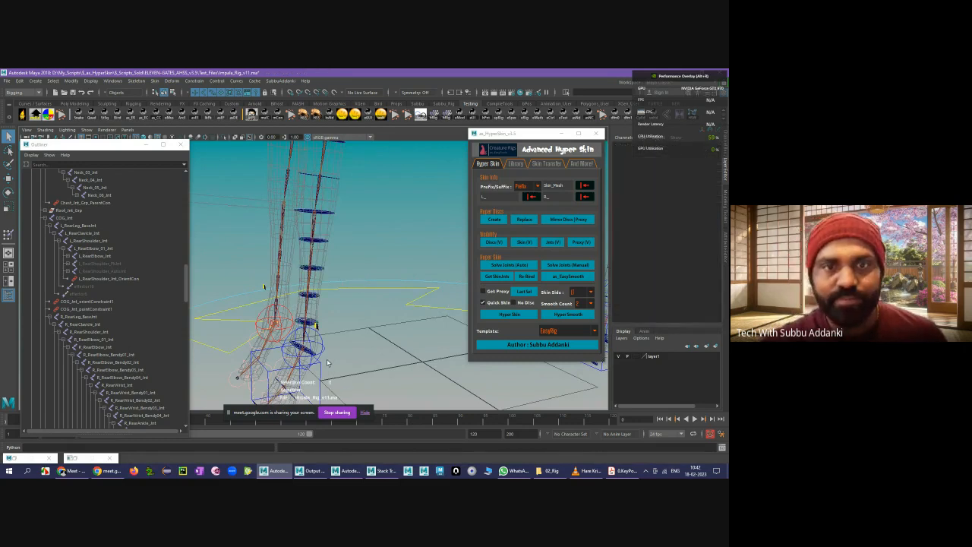
# - Set Base Blend to 0.1 on the L_FAnkle_Jnt disc and deselect it
pyautogui.click(317, 355)
pyautogui.moveTo(317, 355)
pyautogui.keyDown('alt'); pyautogui.mouseDown()
pyautogui.moveTo(372, 340)
pyautogui.moveTo(360, 378)
pyautogui.moveTo(329, 356)
pyautogui.moveTo(323, 327)
pyautogui.moveTo(329, 345)
pyautogui.mouseUp(); pyautogui.keyUp('alt')
pyautogui.click(360, 378)
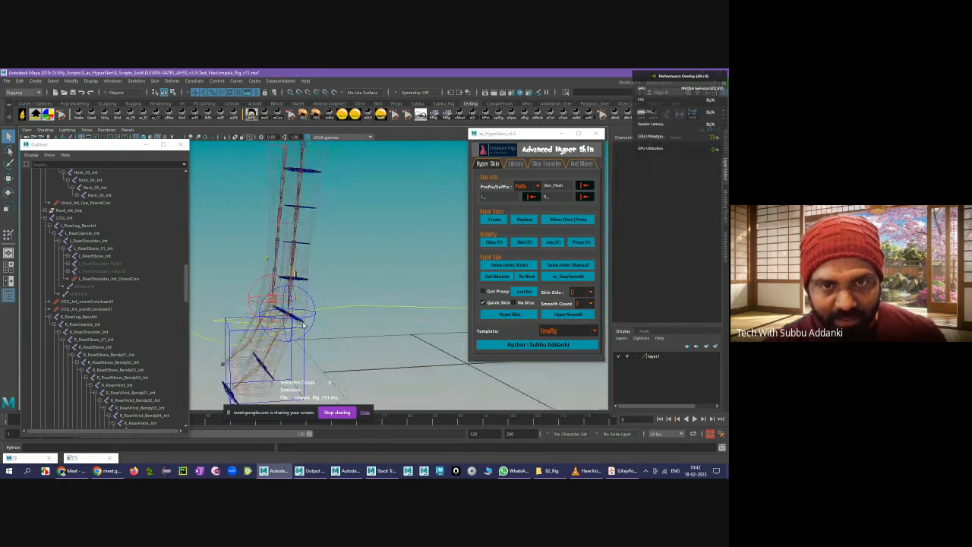
pyautogui.click(304, 325)
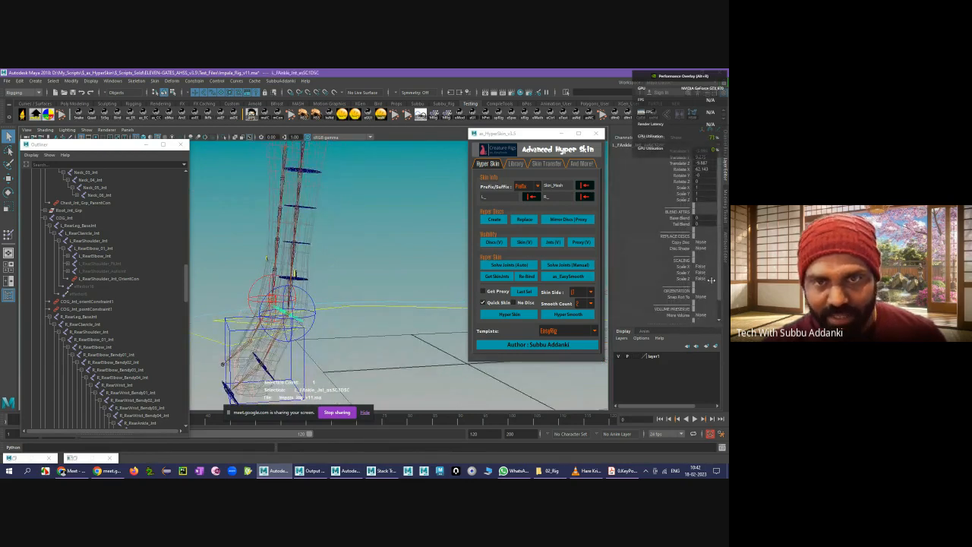
pyautogui.doubleClick(703, 217)
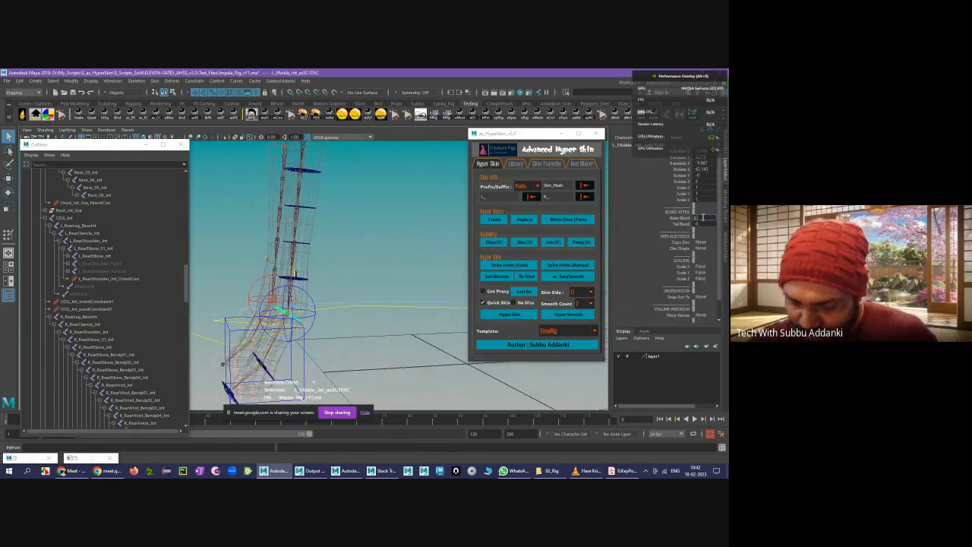
pyautogui.write('0.1')
pyautogui.press('Return')
pyautogui.click(350, 346)
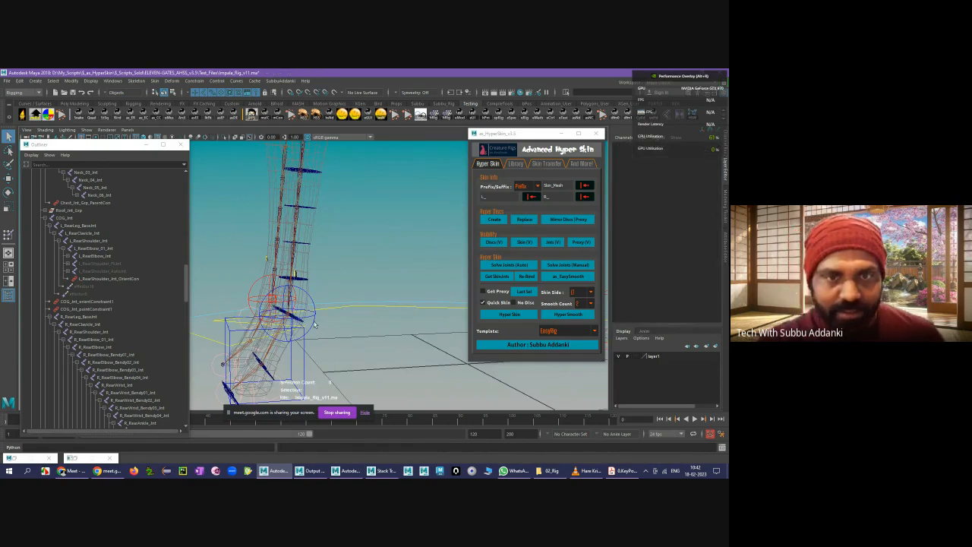
# - Reselect the L_FAnkle_Jnt disc and edit its Tail Blend value
pyautogui.click(260, 367)
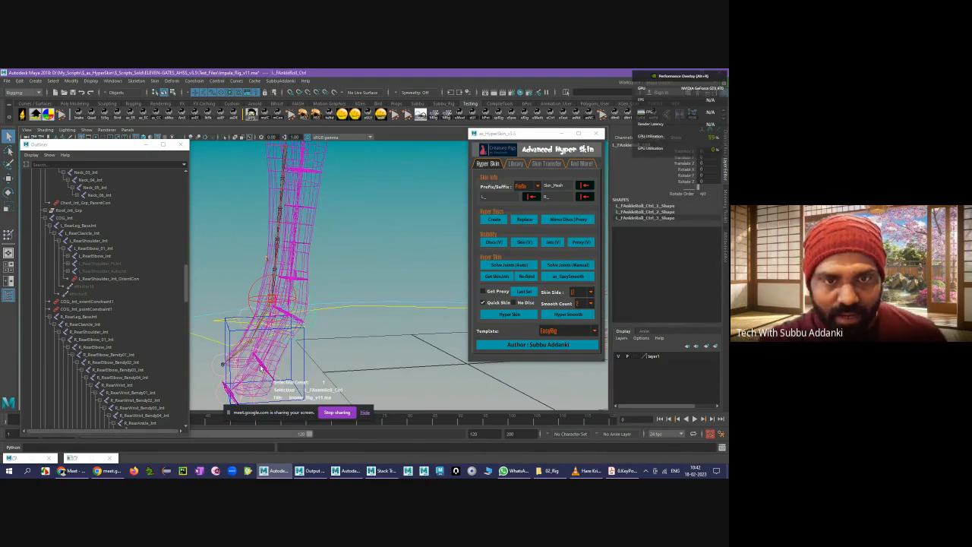
pyautogui.click(423, 360)
pyautogui.click(264, 362)
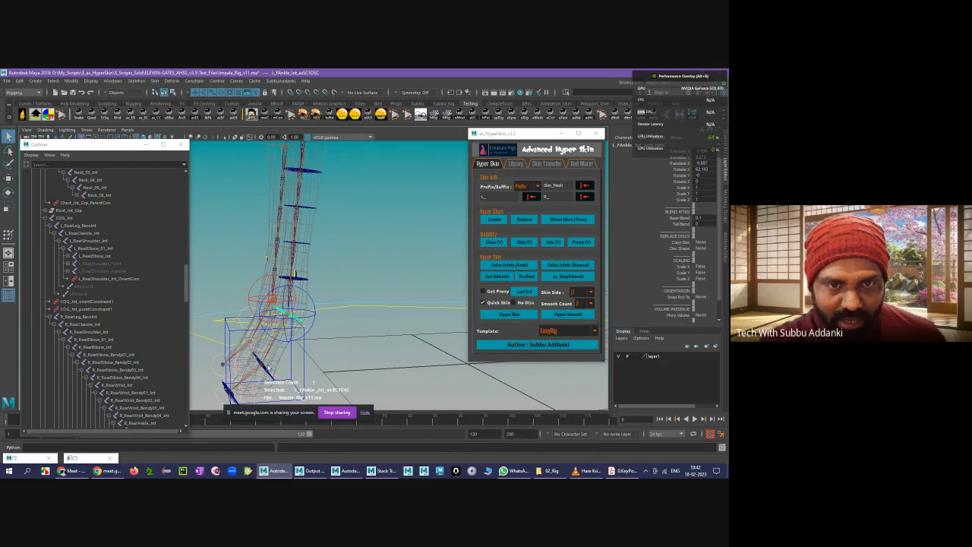
pyautogui.doubleClick(698, 224)
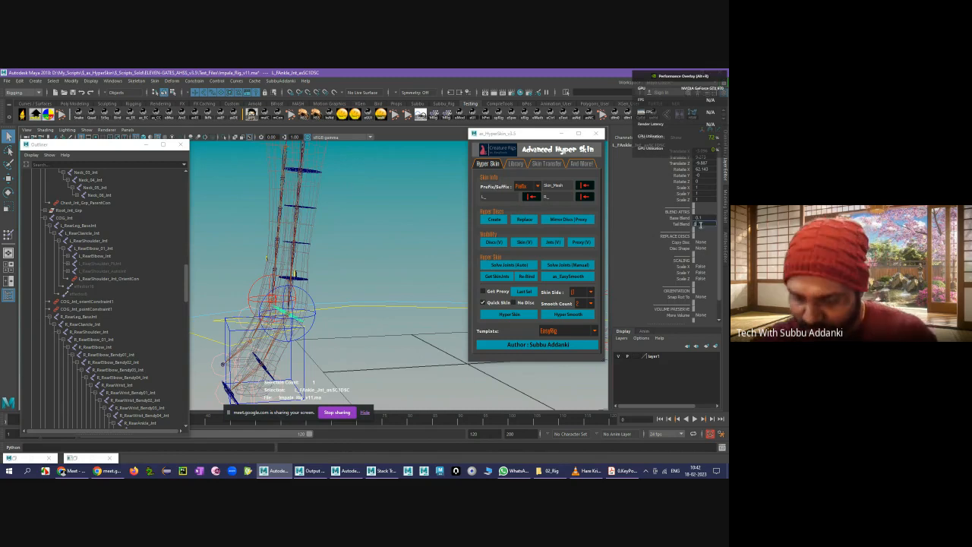
pyautogui.click(331, 328)
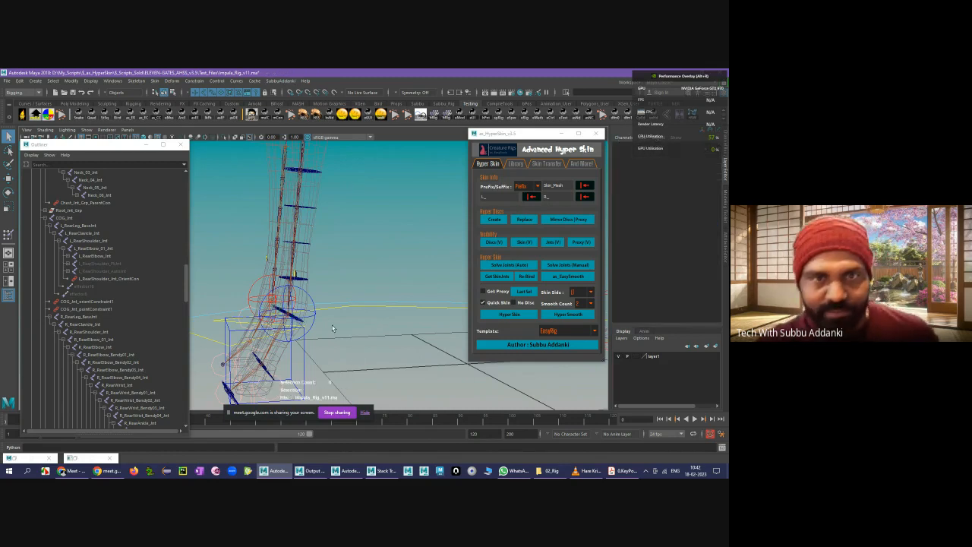
# - Set Tail Blend to 0.1 on the L_Wrist_Bendy04_Jnt disc just above the ankle
pyautogui.click(296, 276)
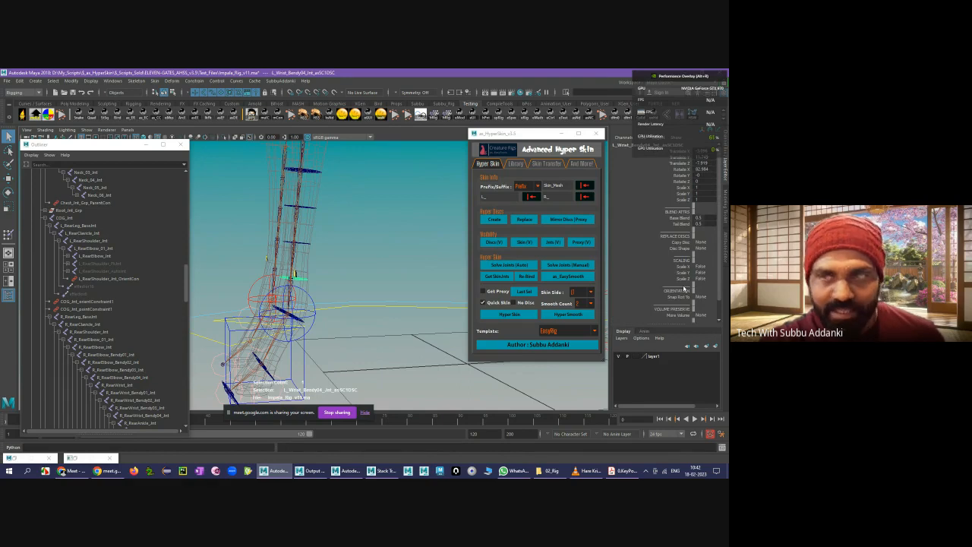
pyautogui.doubleClick(706, 224)
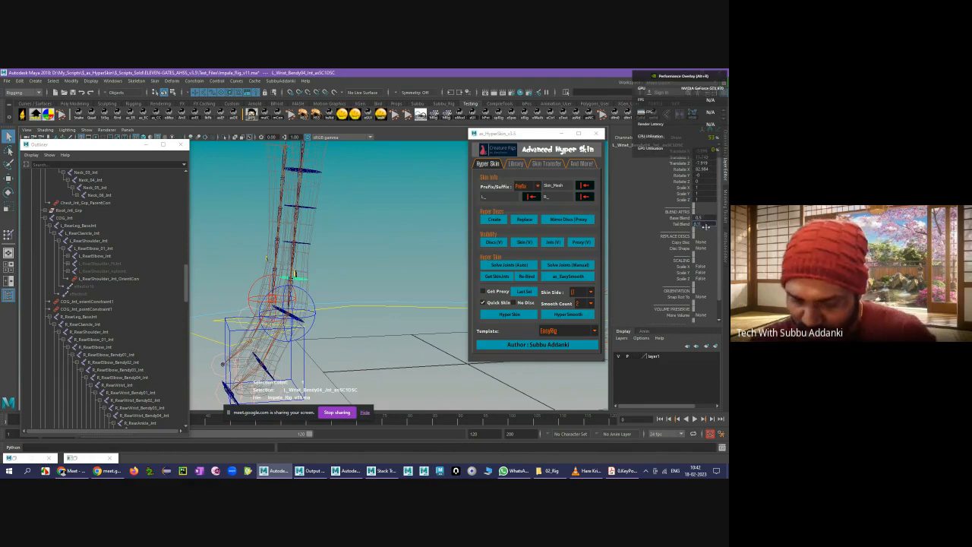
pyautogui.click(360, 277)
# - Rotate the L_FBall_Jnt disc in the front foot to a flatter angle with the Rotate tool
pyautogui.keyDown('alt'); pyautogui.moveTo(359, 278); pyautogui.dragTo(322, 230); pyautogui.keyUp('alt')
pyautogui.keyDown('alt'); pyautogui.moveTo(384, 312); pyautogui.dragTo(255, 270); pyautogui.keyUp('alt')
pyautogui.click(280, 294)
pyautogui.press('e')
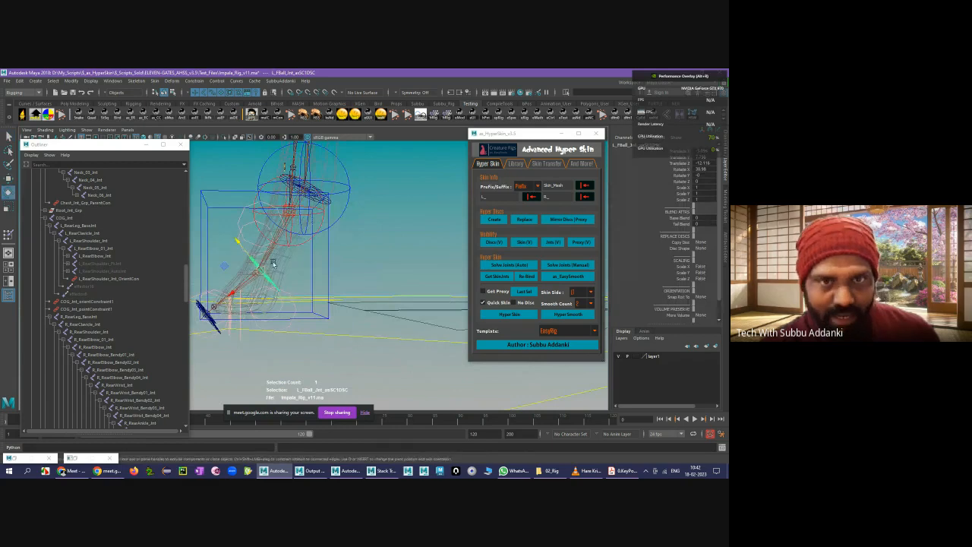
pyautogui.moveTo(296, 252); pyautogui.dragTo(289, 234)
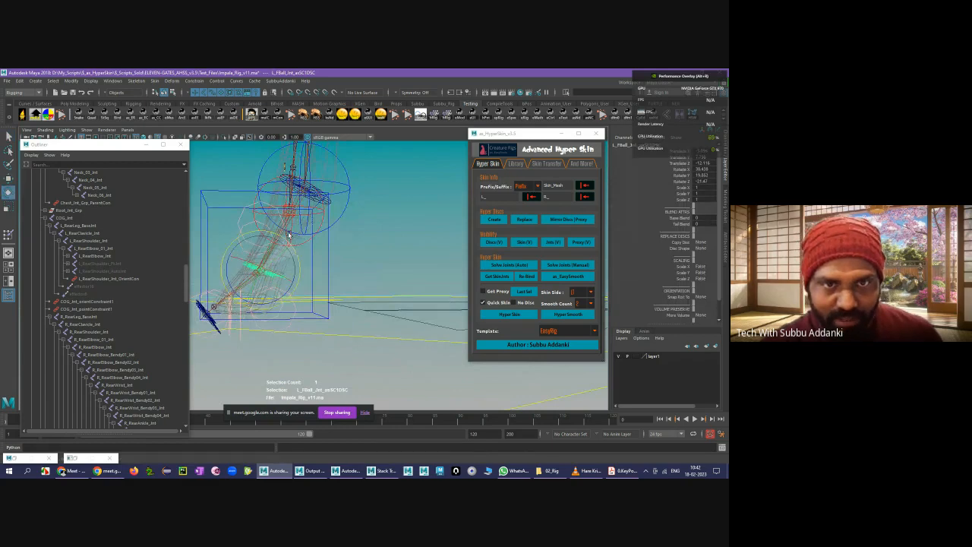
pyautogui.click(398, 269)
# - Scale up the left elbow disc at the top of the front leg uniformly to about 1.65
pyautogui.keyDown('alt'); pyautogui.moveTo(397, 269); pyautogui.dragTo(354, 293); pyautogui.keyUp('alt')
pyautogui.keyDown('alt'); pyautogui.moveTo(354, 293); pyautogui.dragTo(317, 221, button='right'); pyautogui.keyUp('alt')
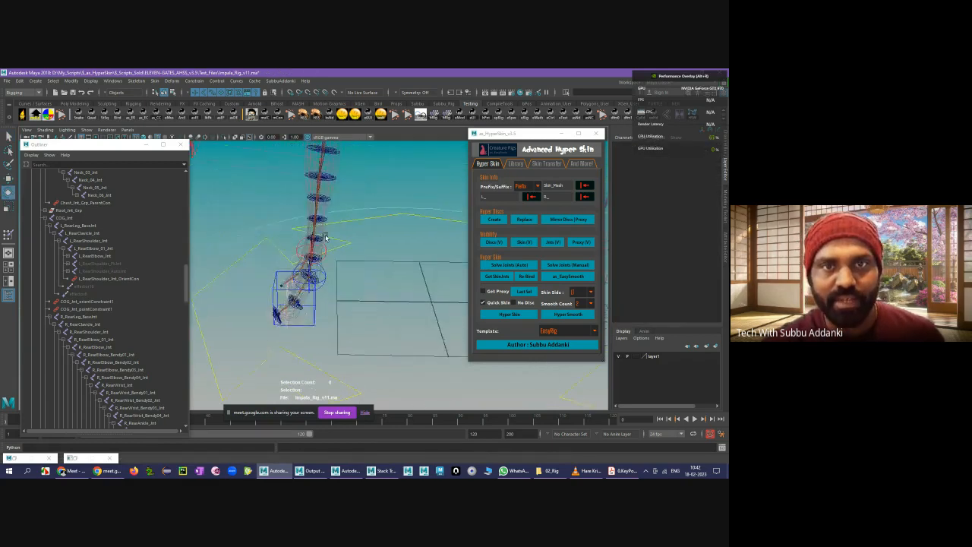
pyautogui.keyDown('alt'); pyautogui.moveTo(317, 222); pyautogui.dragTo(308, 293, button='middle'); pyautogui.keyUp('alt')
pyautogui.keyDown('alt'); pyautogui.moveTo(348, 233); pyautogui.dragTo(358, 268); pyautogui.keyUp('alt')
pyautogui.click(325, 268)
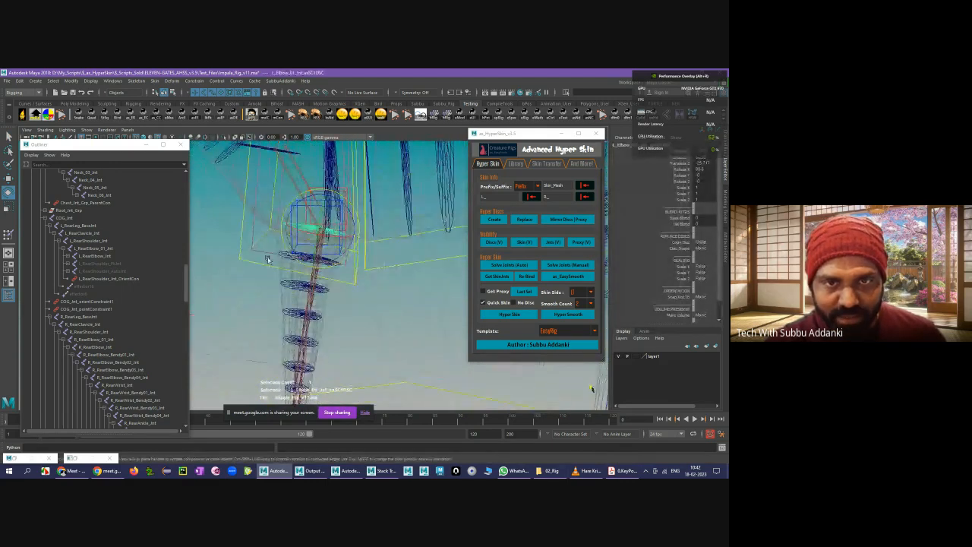
pyautogui.press('r')
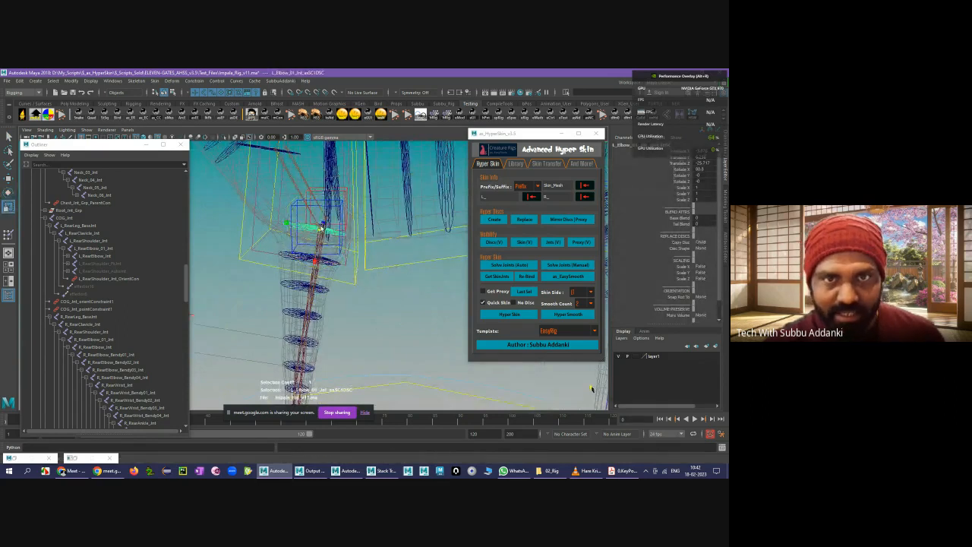
pyautogui.moveTo(320, 228); pyautogui.dragTo(334, 230)
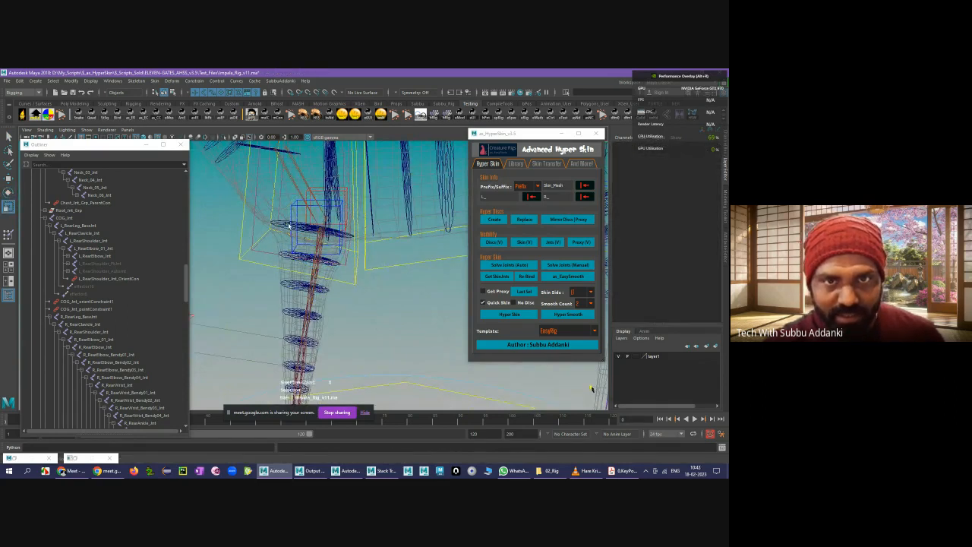
pyautogui.keyDown('alt'); pyautogui.moveTo(357, 262); pyautogui.dragTo(273, 230); pyautogui.keyUp('alt')
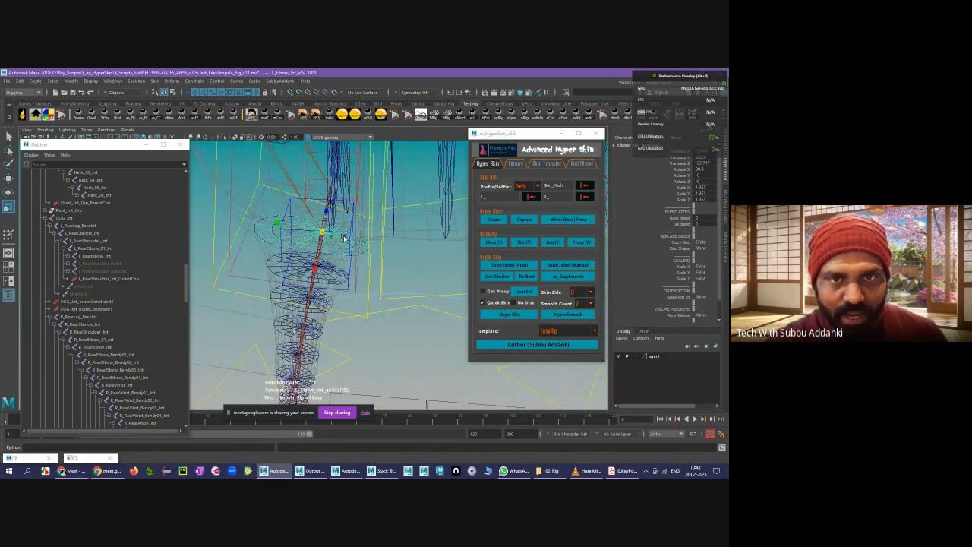
# - Scale the left elbow disc at the top of the front leg down uniformly and rotate it to a level angle
pyautogui.moveTo(322, 232); pyautogui.dragTo(274, 256)
pyautogui.click(397, 264)
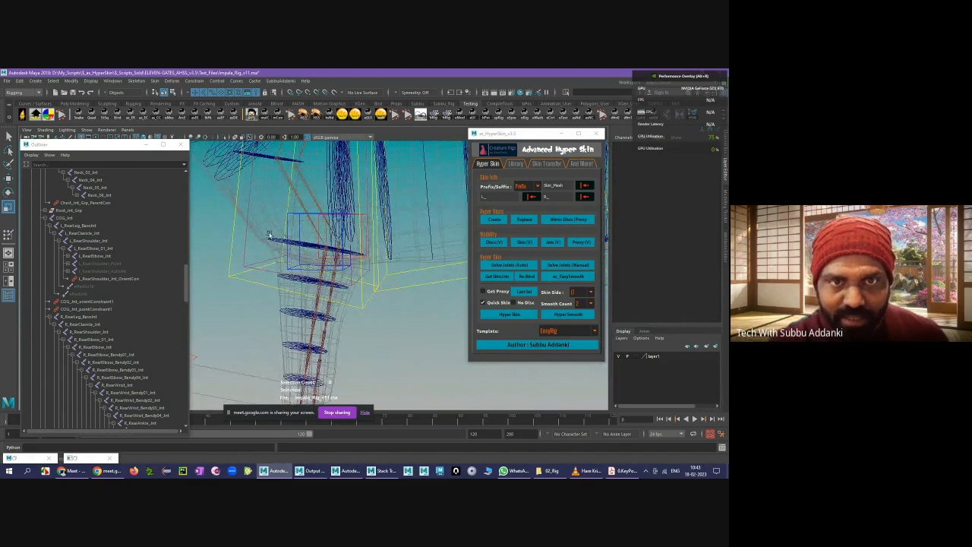
pyautogui.click(275, 244)
pyautogui.press('w')
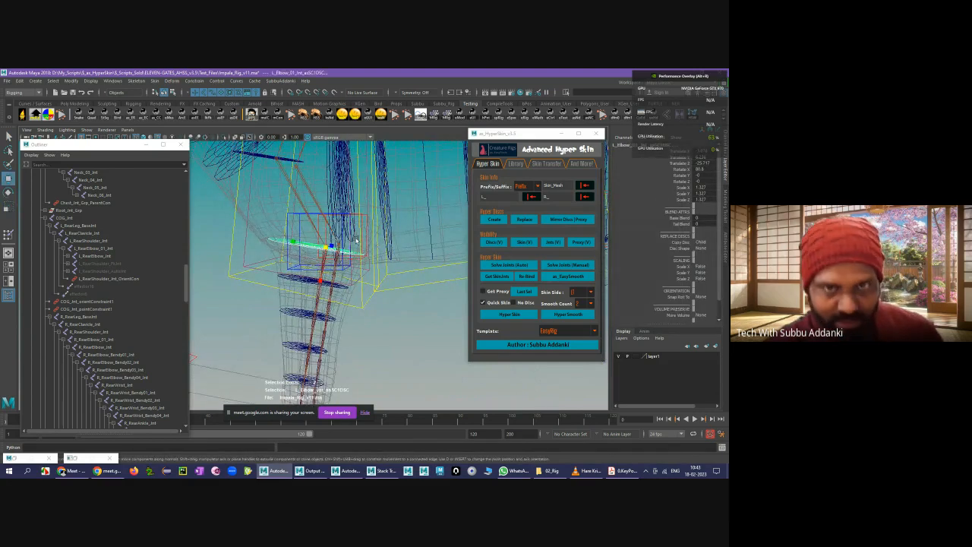
pyautogui.press('e')
pyautogui.moveTo(354, 229); pyautogui.dragTo(354, 217)
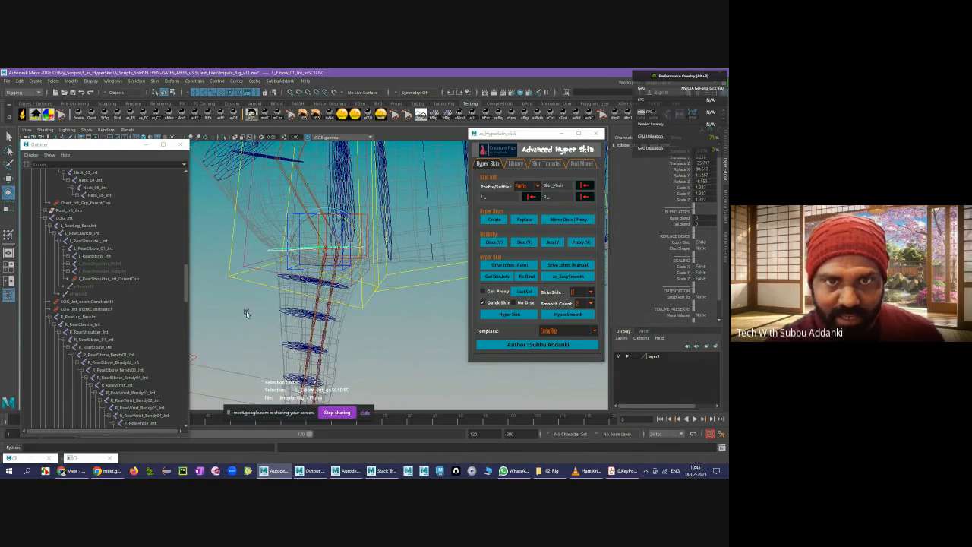
pyautogui.click(240, 328)
pyautogui.keyDown('alt'); pyautogui.moveTo(272, 258); pyautogui.dragTo(277, 254); pyautogui.keyUp('alt')
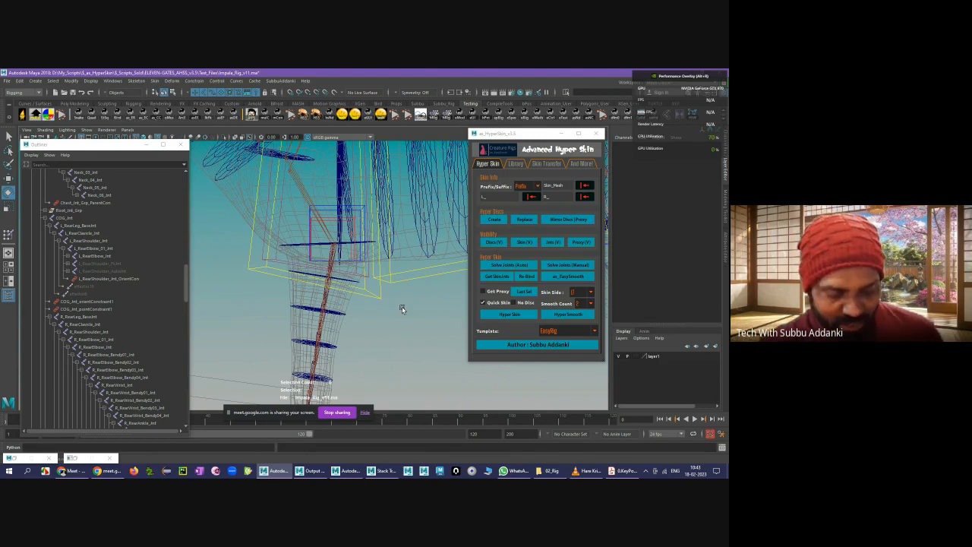
# - Rotate the L_RearBall_Jnt disc in the rear foot to a flatter angle with the Rotate tool
pyautogui.press('q')
pyautogui.keyDown('alt'); pyautogui.moveTo(408, 319); pyautogui.dragTo(372, 315); pyautogui.keyUp('alt')
pyautogui.keyDown('alt'); pyautogui.moveTo(373, 314); pyautogui.dragTo(363, 286, button='right'); pyautogui.keyUp('alt')
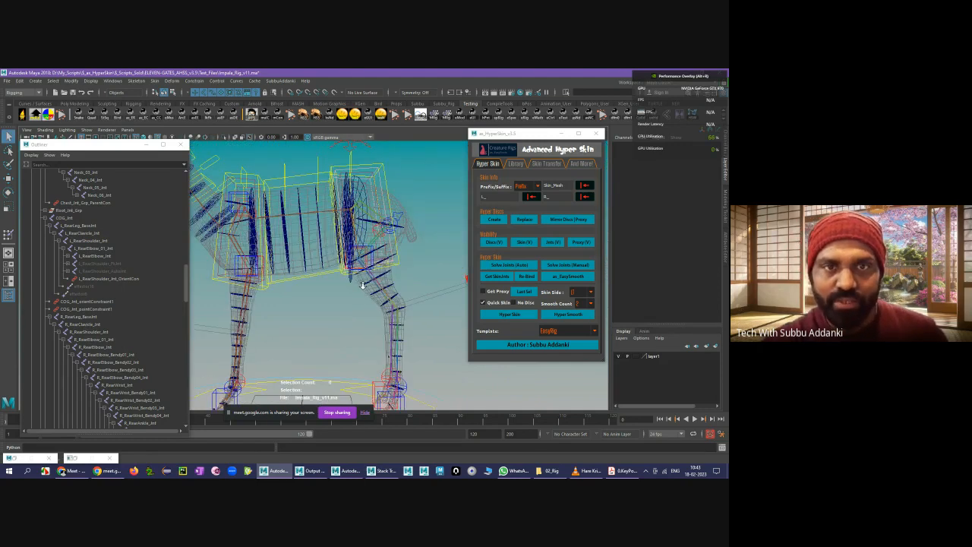
pyautogui.keyDown('alt'); pyautogui.moveTo(363, 286); pyautogui.dragTo(274, 304); pyautogui.keyUp('alt')
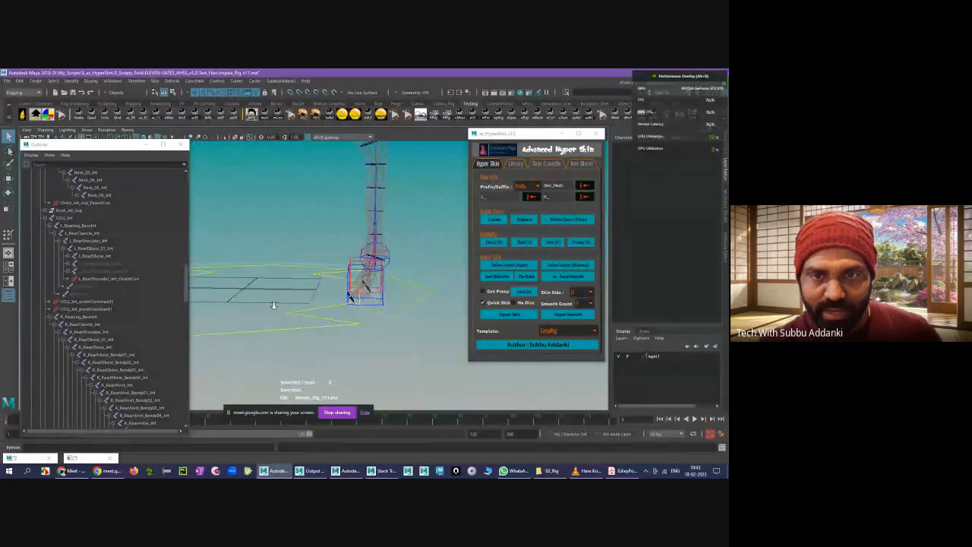
pyautogui.keyDown('alt'); pyautogui.moveTo(274, 304); pyautogui.dragTo(399, 377, button='right'); pyautogui.keyUp('alt')
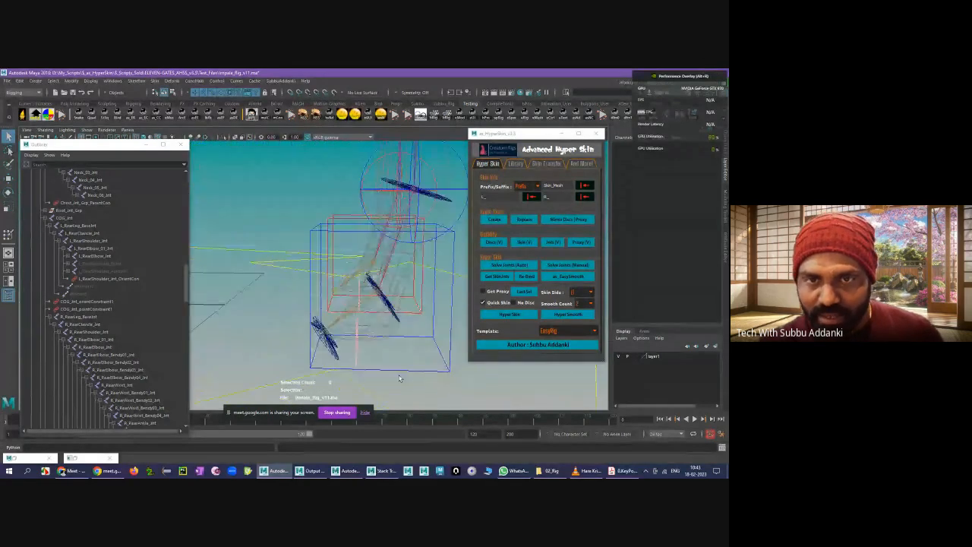
pyautogui.click(389, 308)
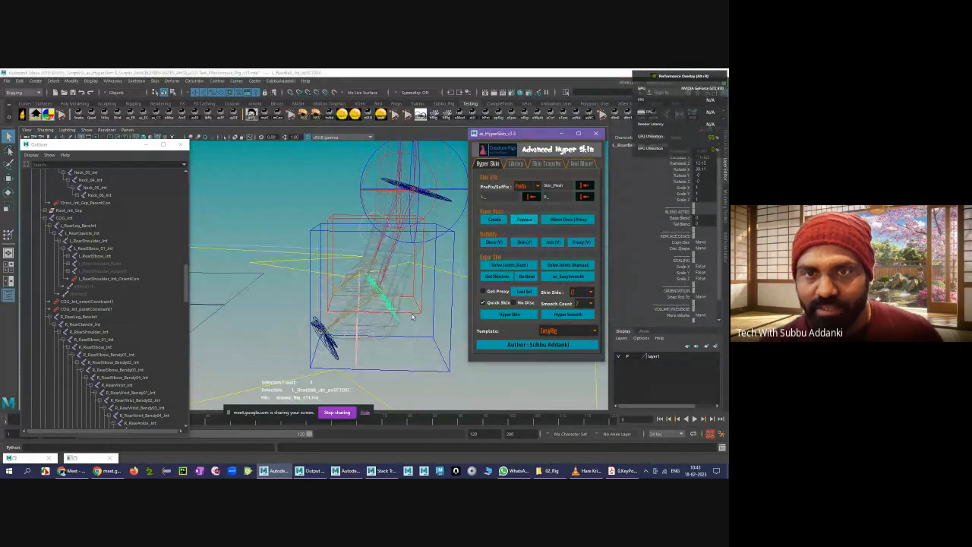
pyautogui.press('w')
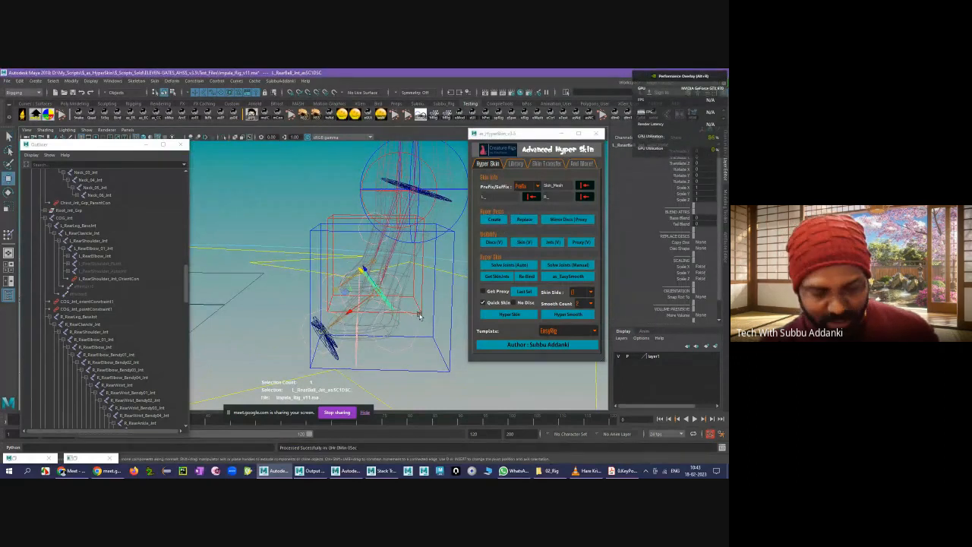
pyautogui.press('e')
pyautogui.moveTo(411, 270); pyautogui.dragTo(400, 250)
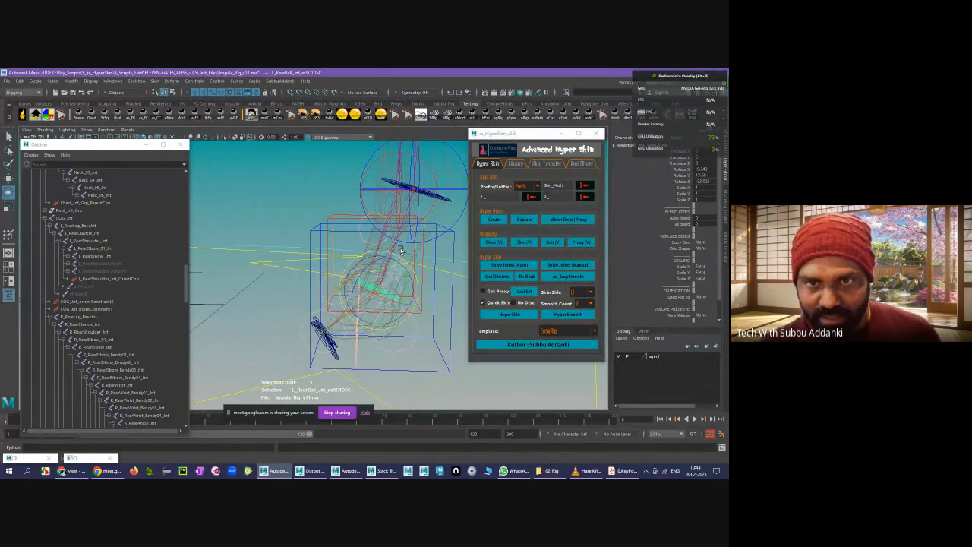
pyautogui.click(418, 368)
pyautogui.keyDown('alt'); pyautogui.moveTo(419, 360); pyautogui.dragTo(367, 340, button='right'); pyautogui.keyUp('alt')
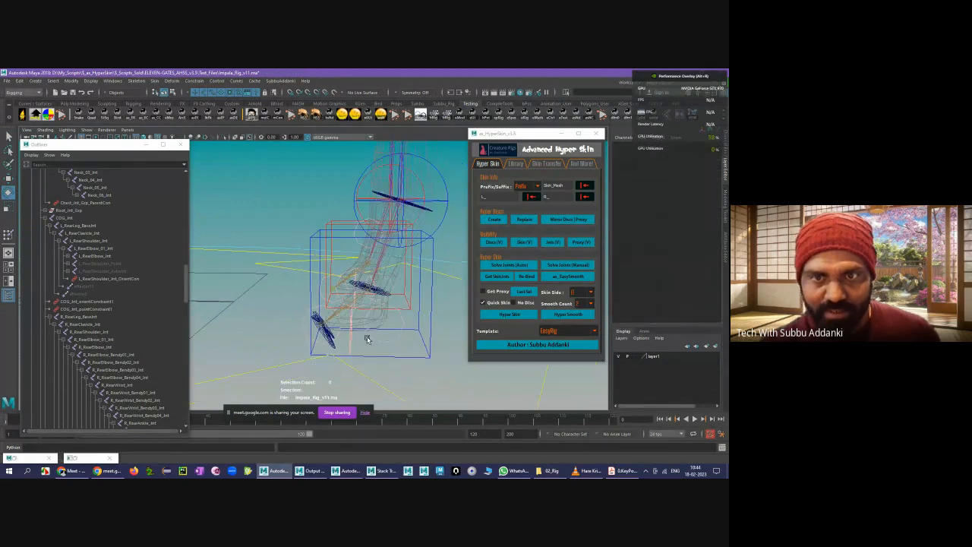
# - Rotate the L_RearAnkle_Jnt disc just above the rear foot slightly so it lies flatter
pyautogui.keyDown('alt'); pyautogui.moveTo(367, 339); pyautogui.dragTo(370, 300); pyautogui.keyUp('alt')
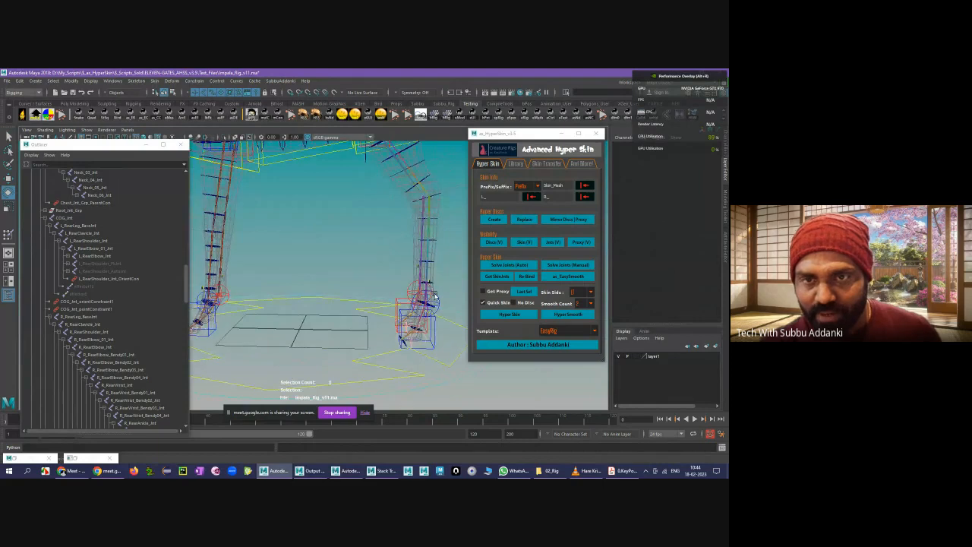
pyautogui.keyDown('alt'); pyautogui.moveTo(435, 310); pyautogui.dragTo(331, 328); pyautogui.keyUp('alt')
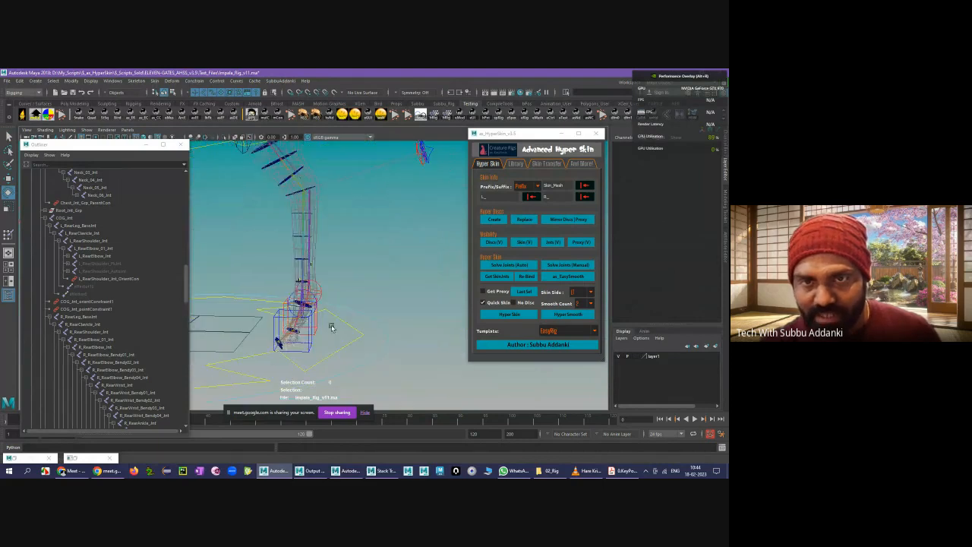
pyautogui.scroll(5, 331, 327)
pyautogui.keyDown('alt'); pyautogui.moveTo(331, 327); pyautogui.dragTo(344, 291, button='middle'); pyautogui.keyUp('alt')
pyautogui.click(287, 292)
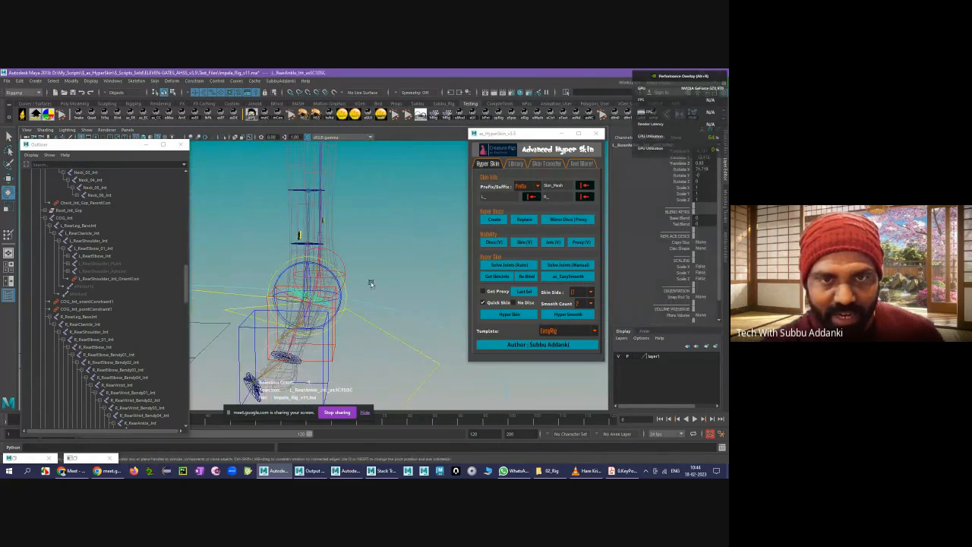
pyautogui.moveTo(336, 279); pyautogui.dragTo(334, 274)
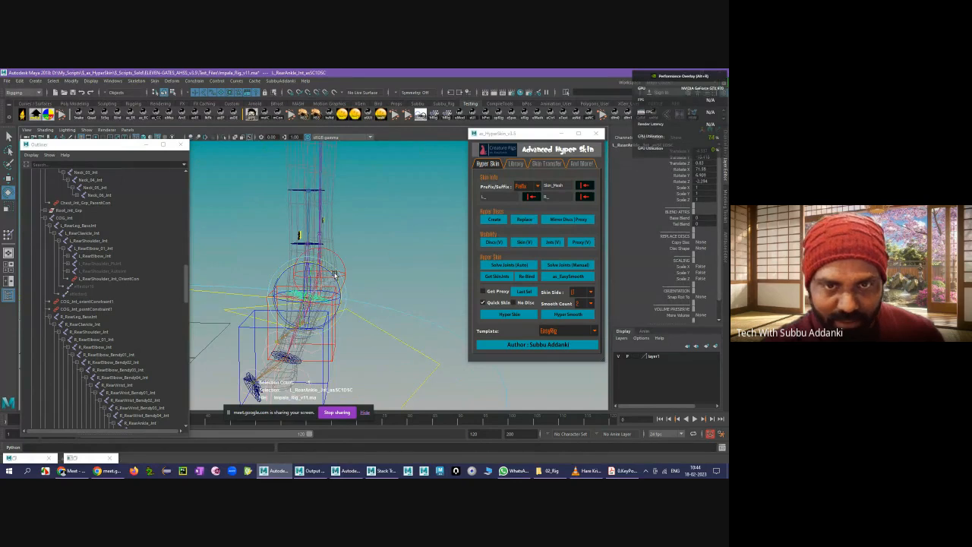
pyautogui.click(287, 249)
# - Examine the Replace Discs attributes of the Neck_02_Jnt and Neck_03_Jnt discs at the base of the neck
pyautogui.scroll(-3, 287, 249)
pyautogui.keyDown('alt'); pyautogui.moveTo(287, 249); pyautogui.dragTo(406, 338, button='middle'); pyautogui.keyUp('alt')
pyautogui.scroll(-5, 406, 337)
pyautogui.keyDown('alt'); pyautogui.moveTo(288, 281); pyautogui.dragTo(329, 303); pyautogui.keyUp('alt')
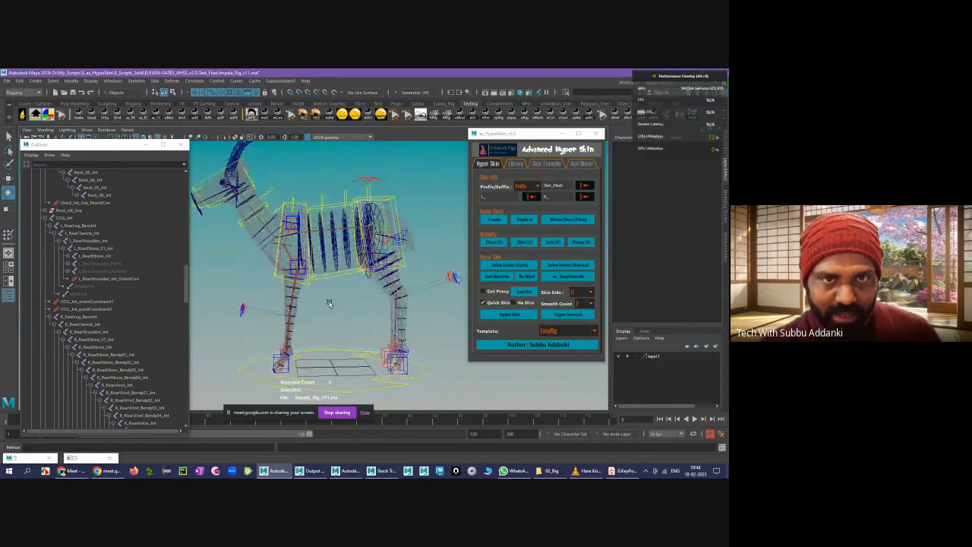
pyautogui.click(267, 220)
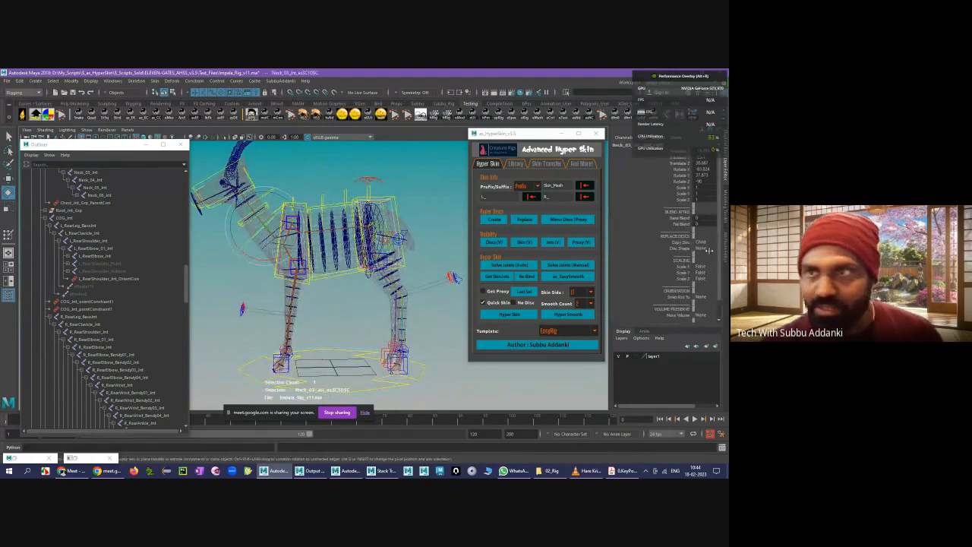
pyautogui.click(347, 176)
pyautogui.press('q')
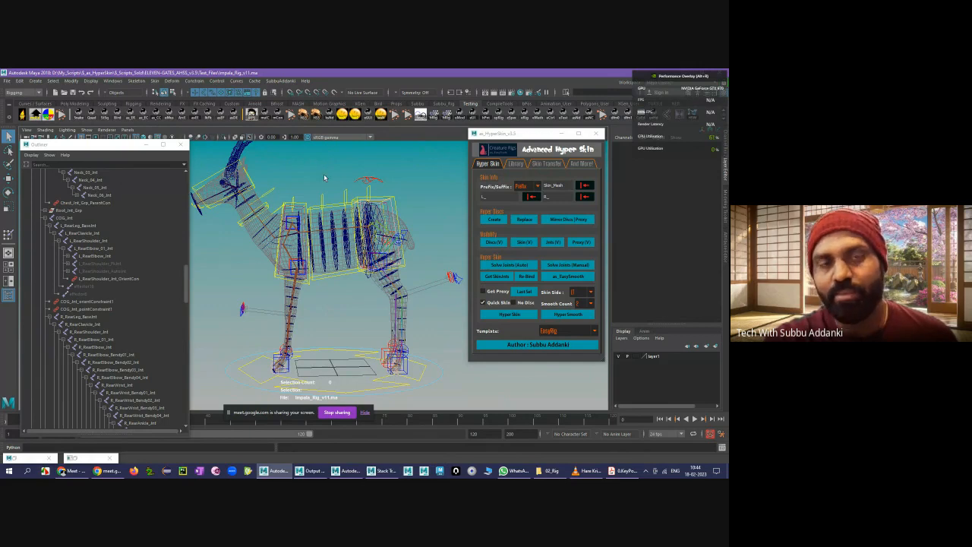
pyautogui.click(264, 244)
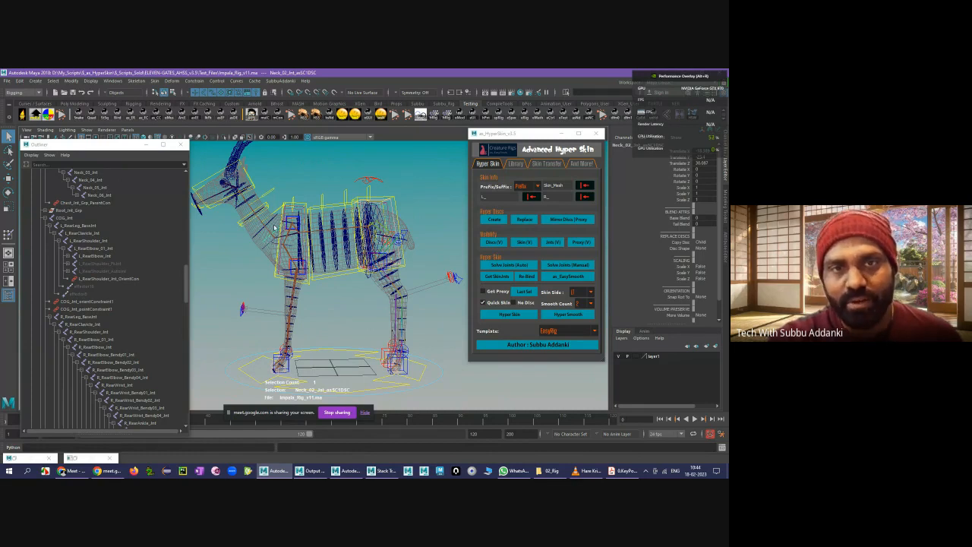
pyautogui.click(259, 214)
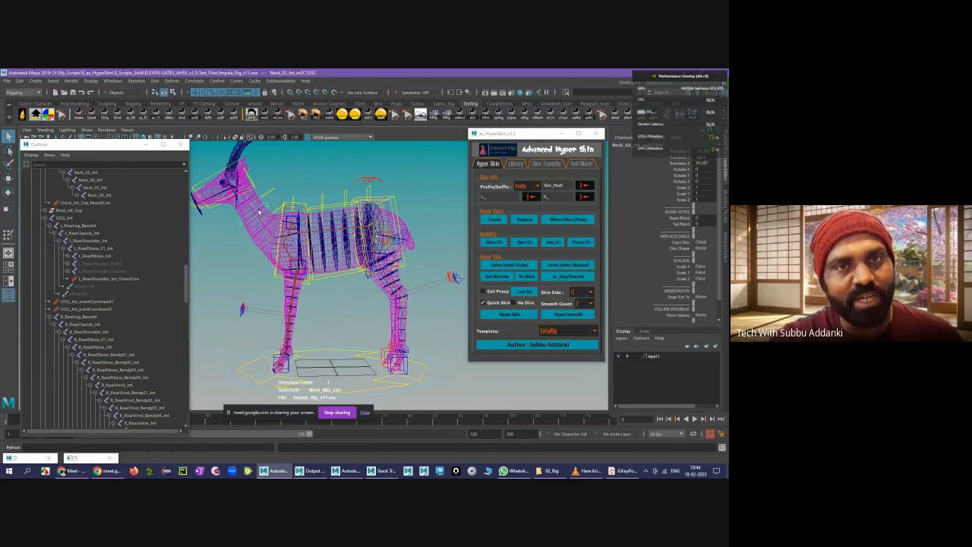
pyautogui.click(294, 184)
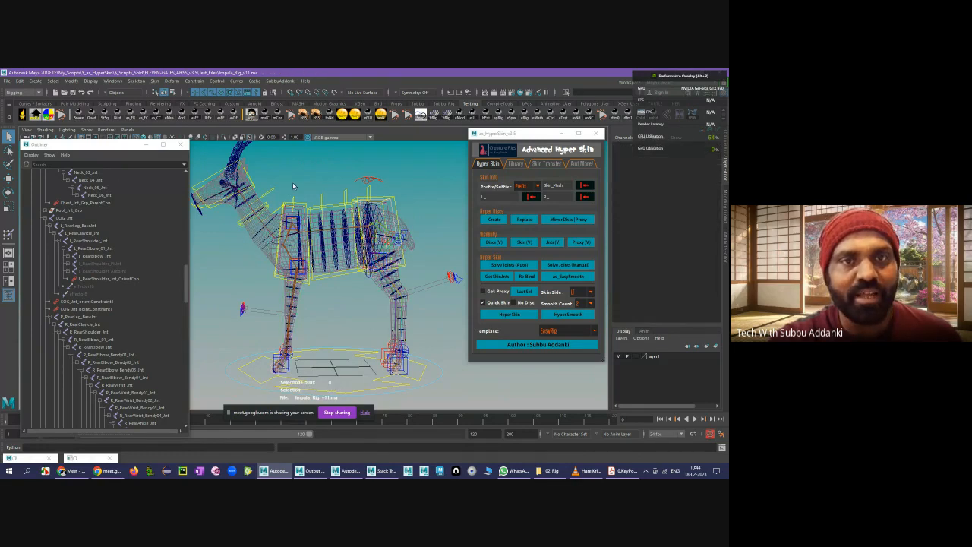
pyautogui.click(272, 219)
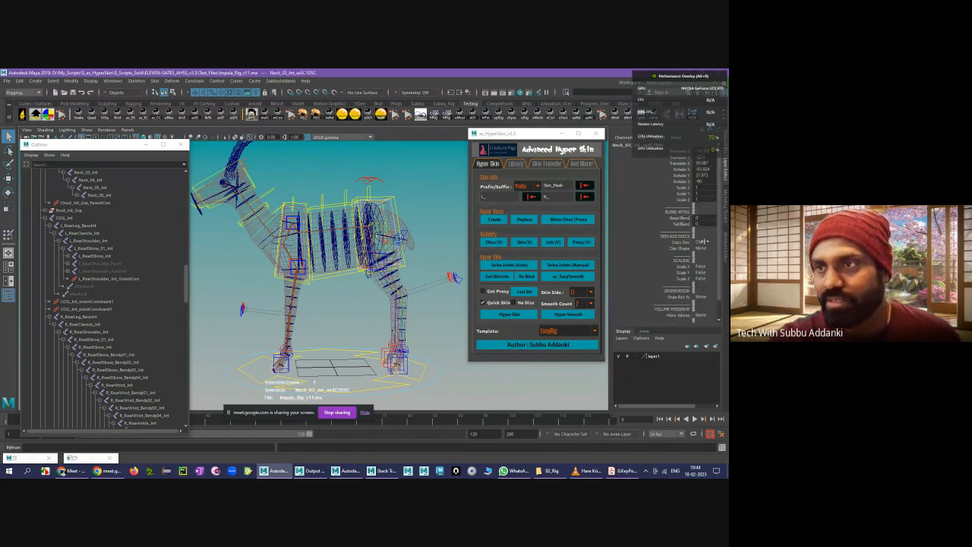
pyautogui.click(285, 209)
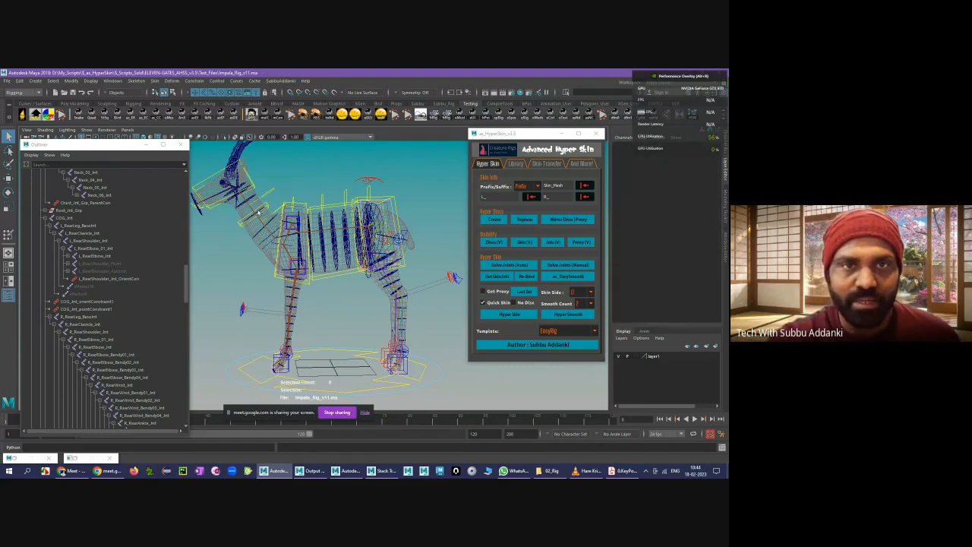
pyautogui.click(258, 215)
pyautogui.click(328, 186)
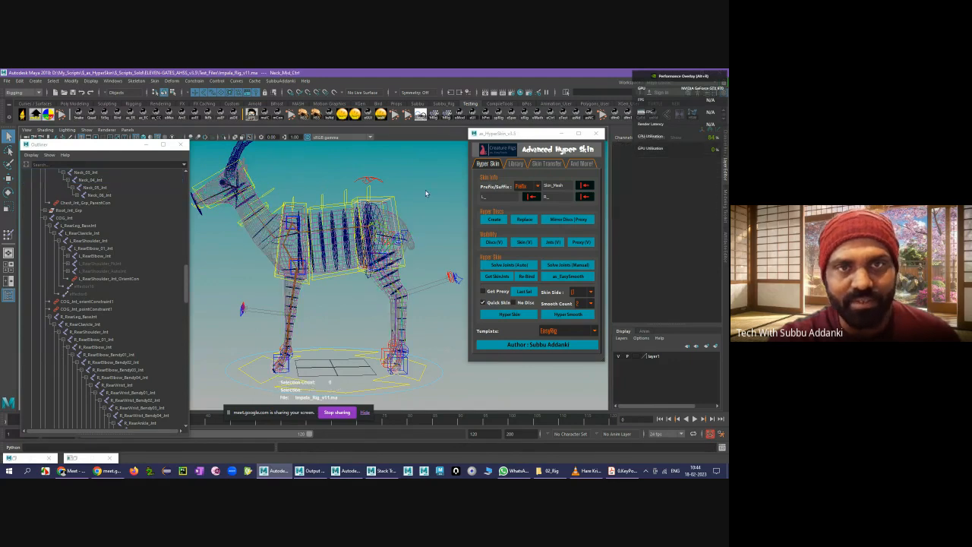
# - Export the Hyper Skin discs and their attributes from the library tools, overwriting the existing file
pyautogui.click(516, 165)
pyautogui.click(509, 193)
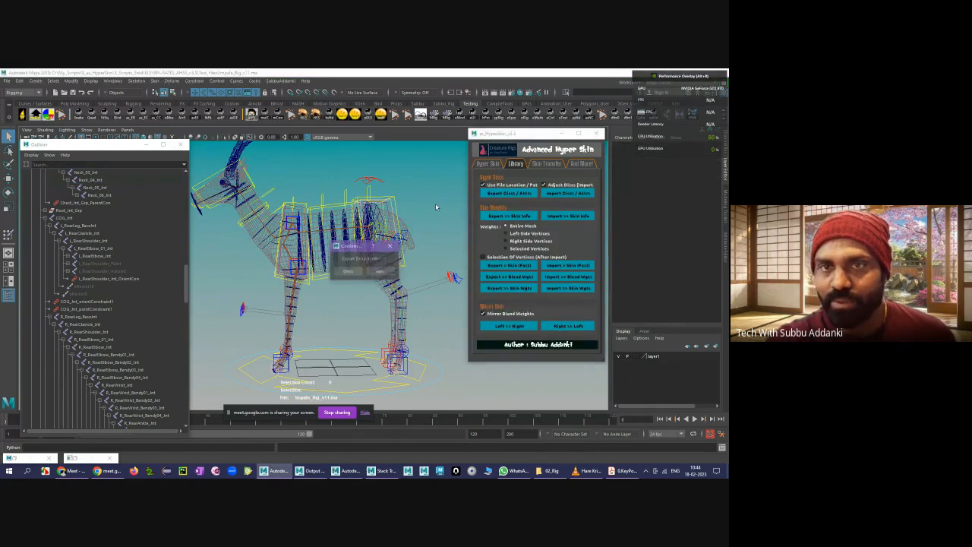
pyautogui.click(379, 272)
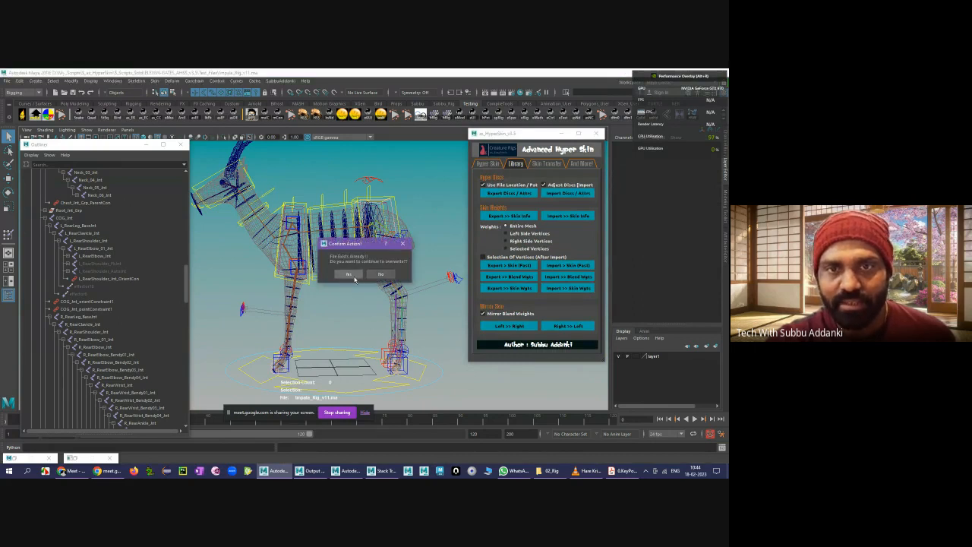
pyautogui.click(354, 278)
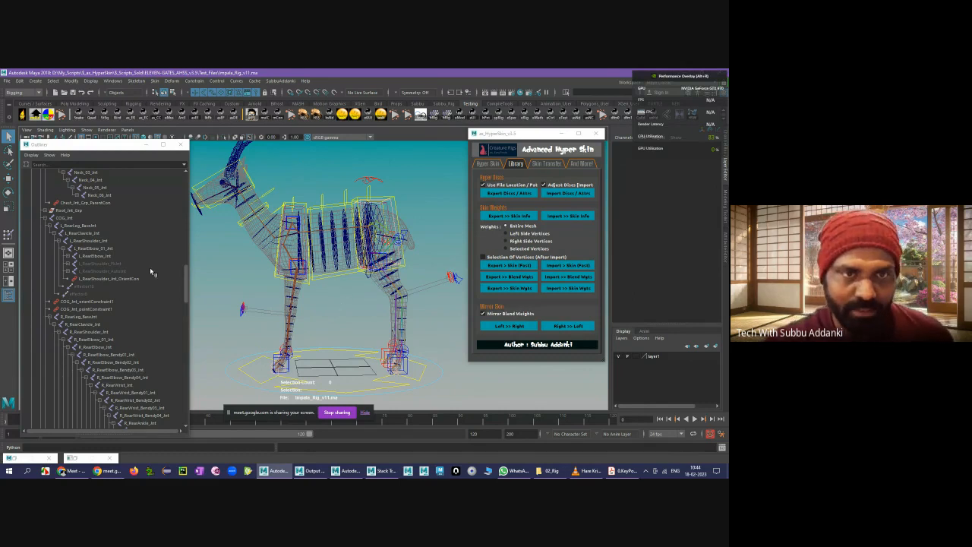
# - Collapse the Rig, Impala_Geo_Grp and as_HyperSkin_Grp hierarchies in the Outliner
pyautogui.moveTo(186, 278); pyautogui.dragTo(186, 185)
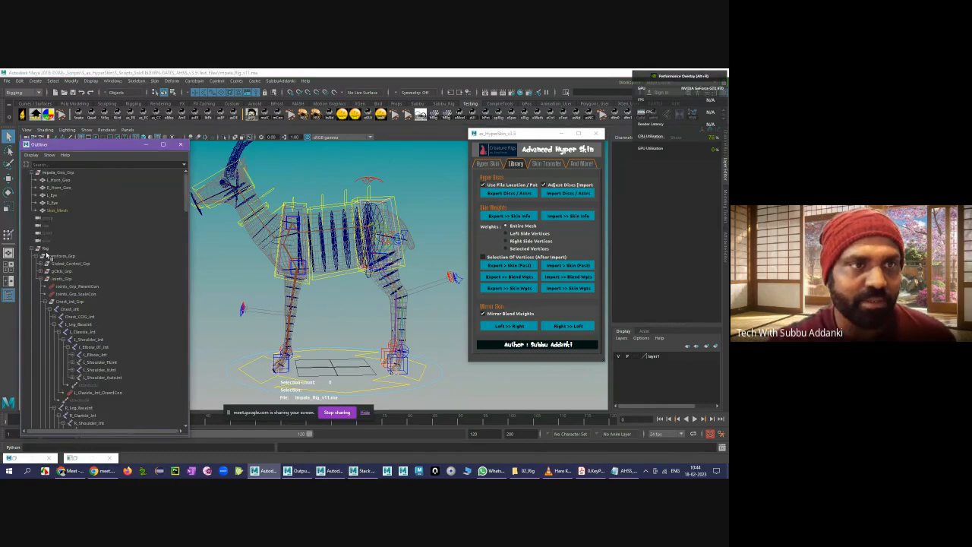
pyautogui.click(33, 248)
pyautogui.click(32, 172)
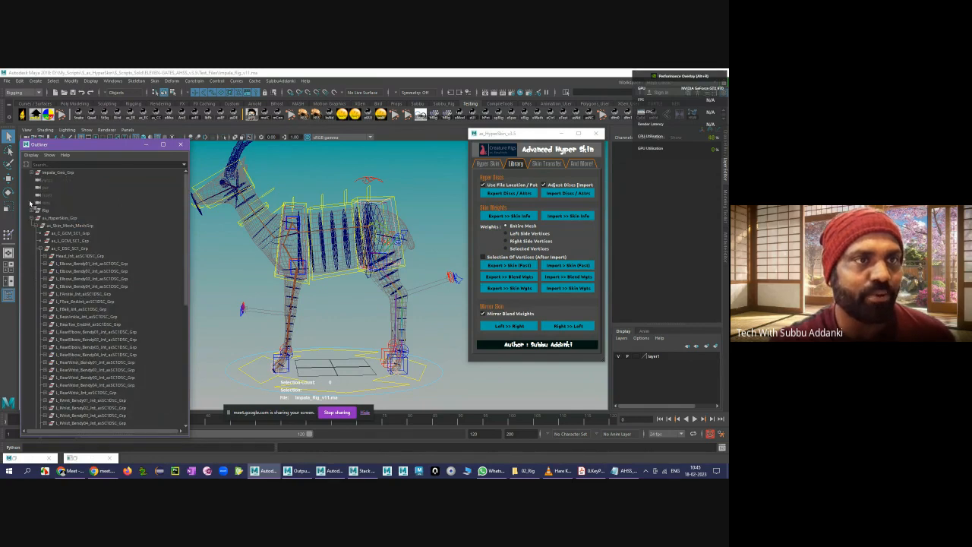
pyautogui.click(31, 218)
pyautogui.click(238, 267)
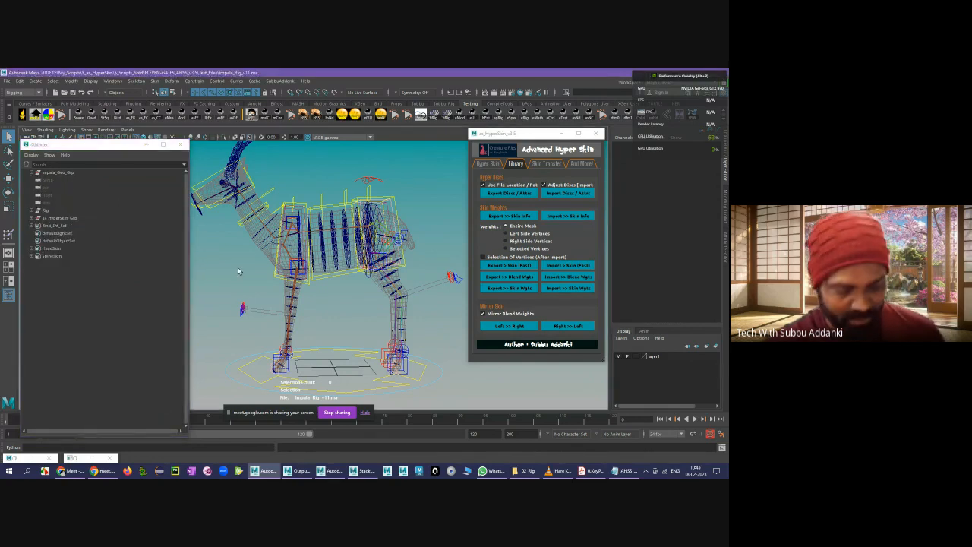
# - Save the scene as the new version Impala_Rig_v12.ma
pyautogui.hotkey('ctrl', 's')
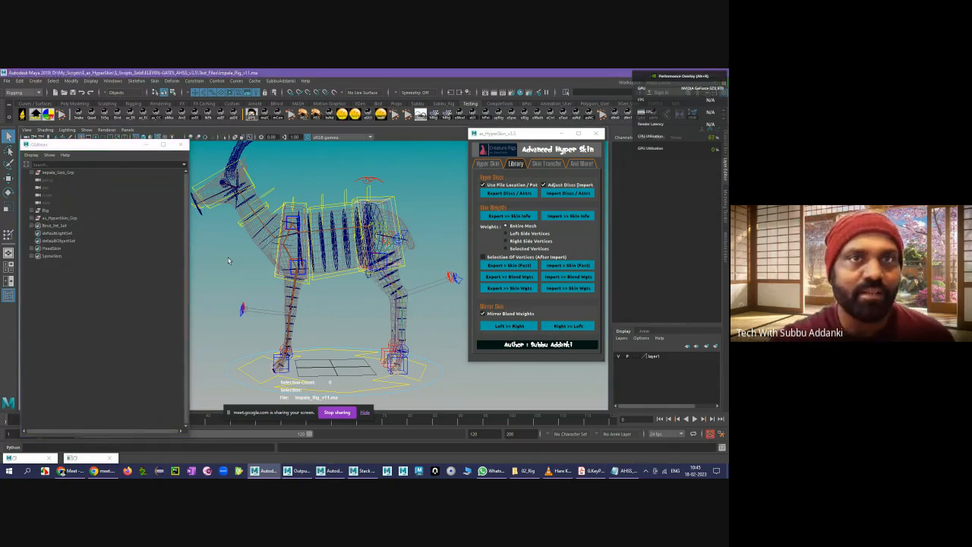
pyautogui.scroll(-4, 228, 260)
pyautogui.scroll(3, 228, 260)
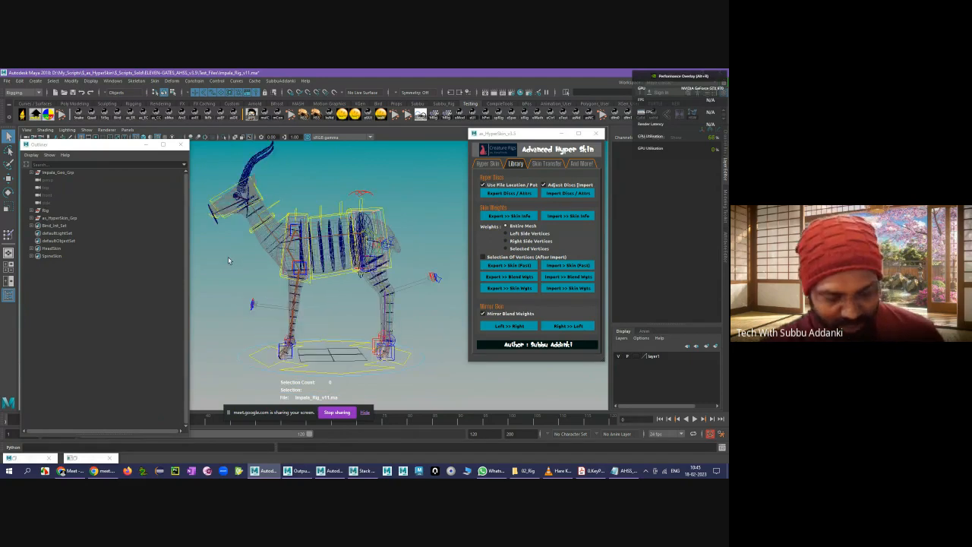
pyautogui.scroll(2, 228, 257)
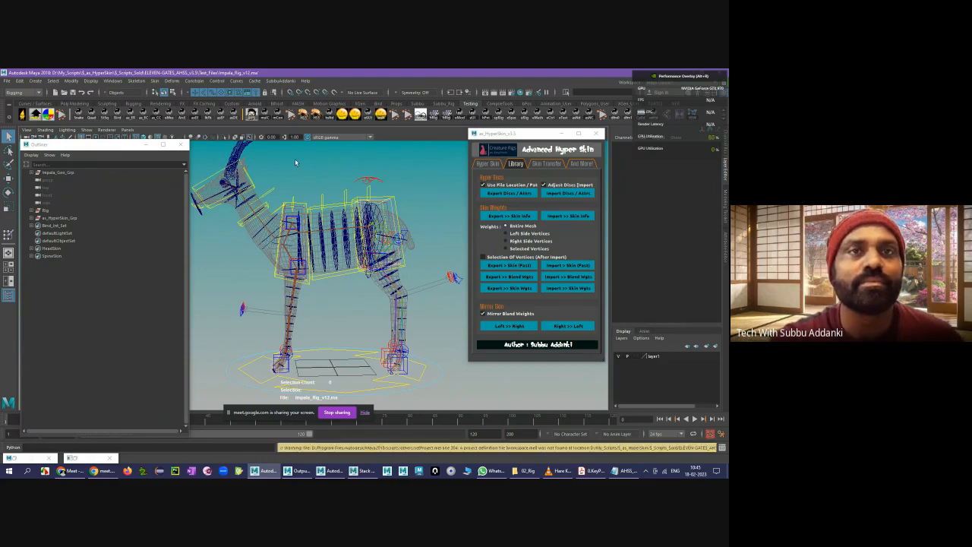
# - Select as_HyperSkin_Grp to highlight all of its discs on the impala, and clear the selection
pyautogui.click(60, 218)
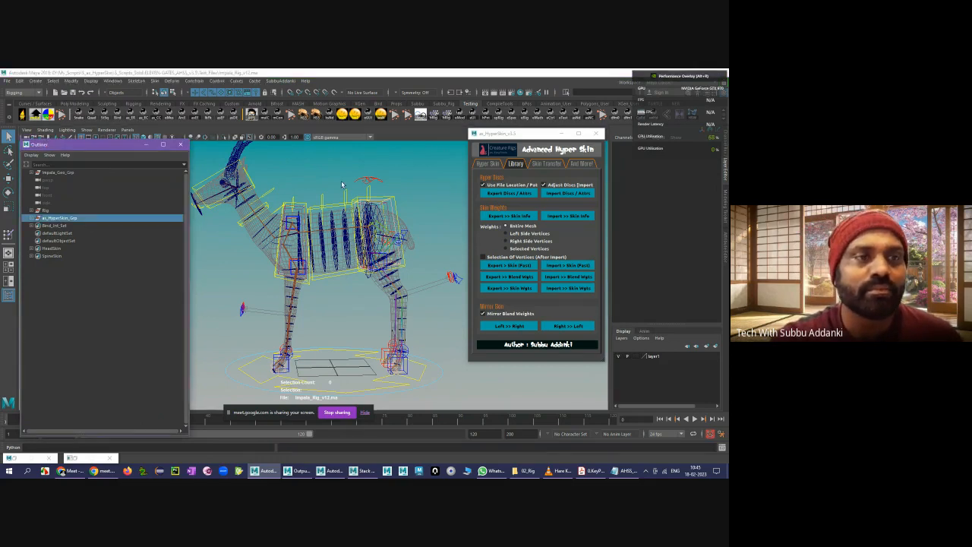
pyautogui.click(315, 172)
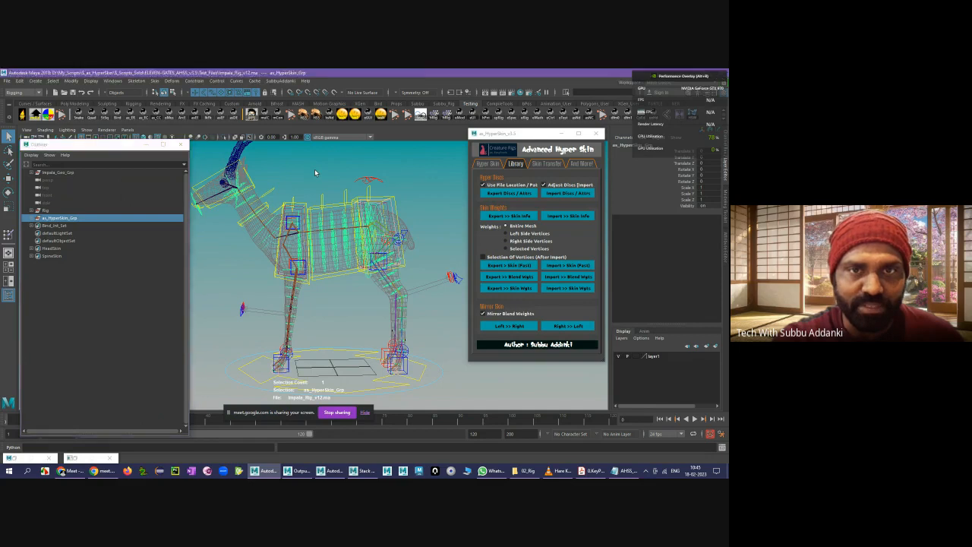
# - Highlight the discs of as_HyperSkin_Grp, show the Hyper Skin tools, and clear the selection
pyautogui.click(62, 218)
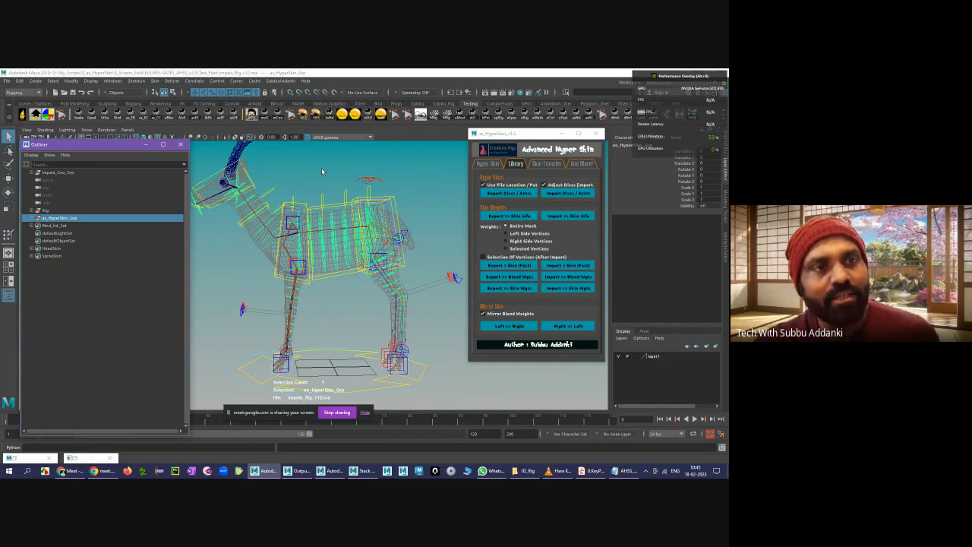
pyautogui.click(487, 164)
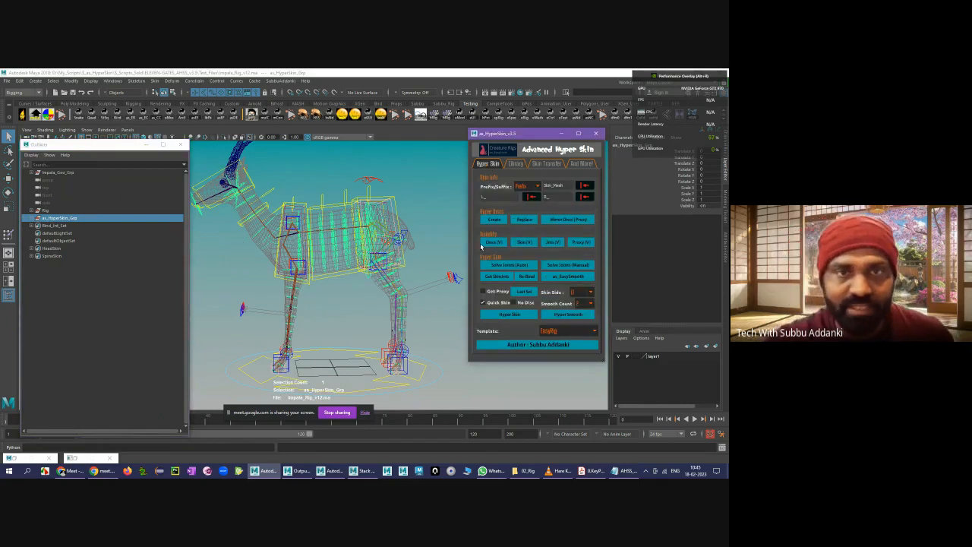
pyautogui.click(304, 155)
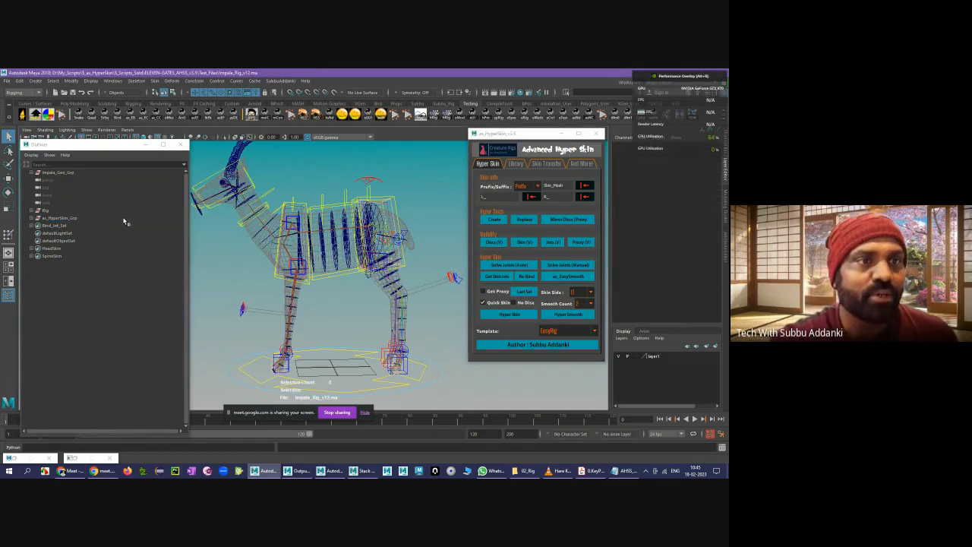
# - Open the recent scene Impala_Rig_v11.ma and view its discs
pyautogui.click(6, 81)
pyautogui.moveTo(30, 302)
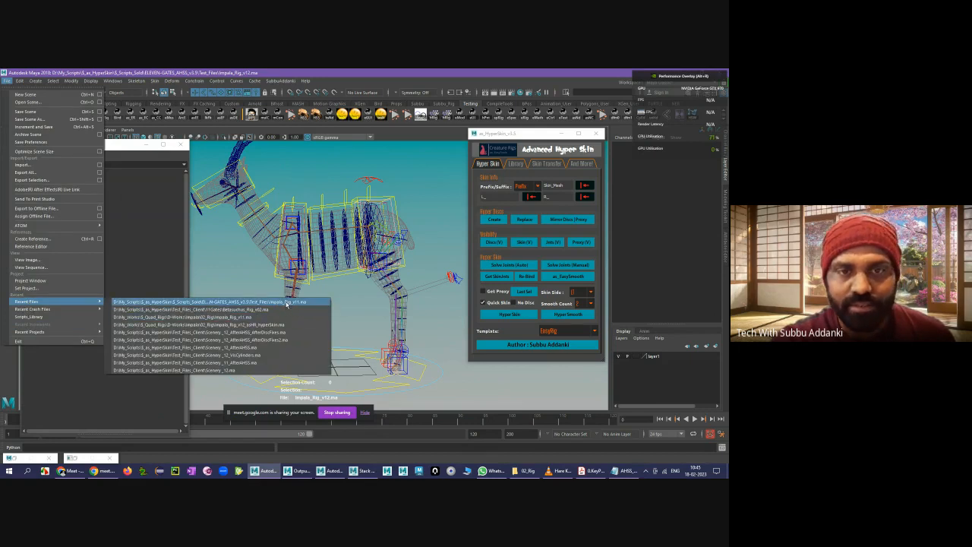
pyautogui.click(286, 302)
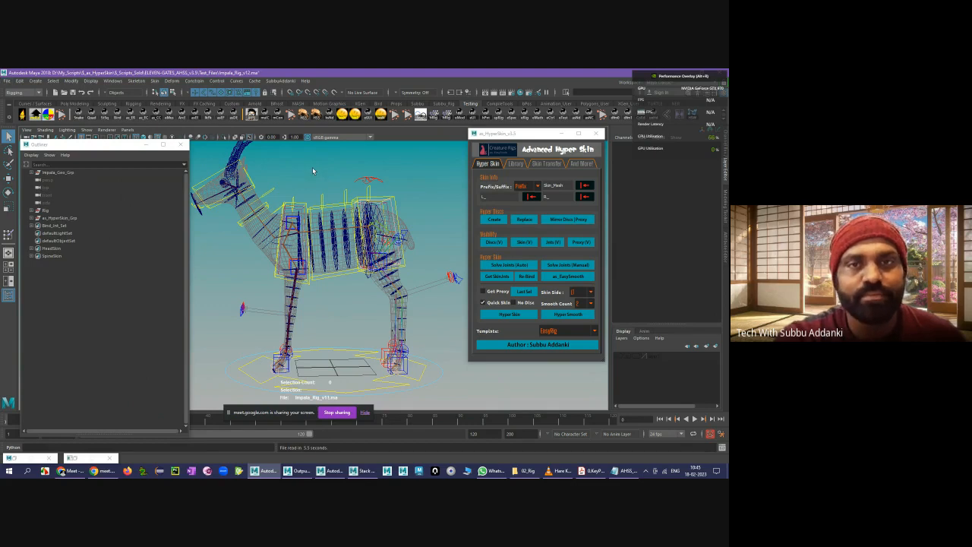
pyautogui.scroll(5, 312, 167)
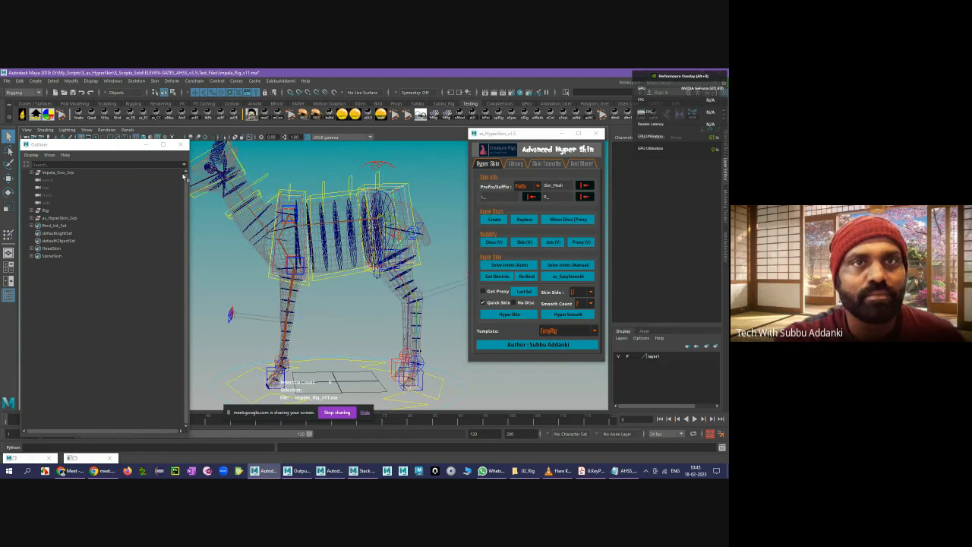
# - Point the working directory to the Test_Files scene folder and open Impala_Rig_v12.ma from it
pyautogui.click(65, 92)
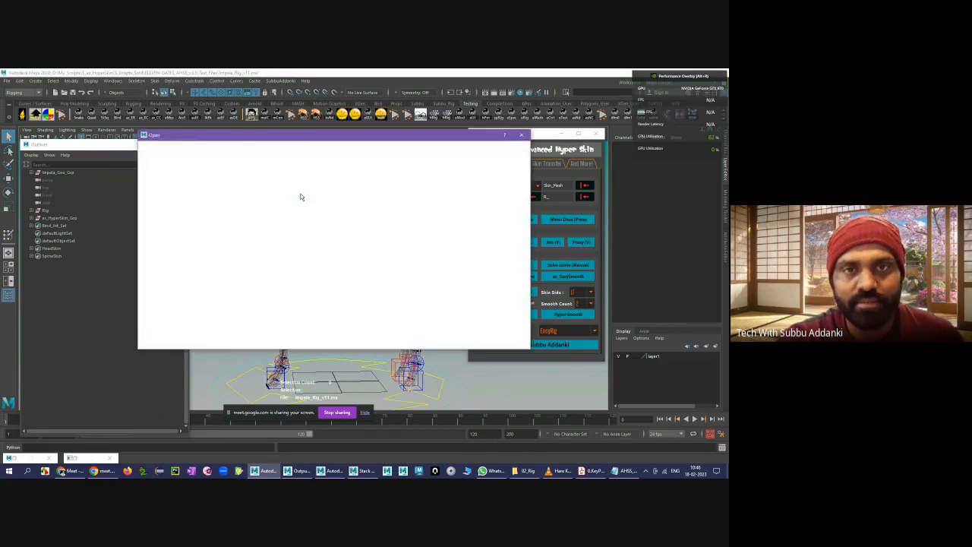
pyautogui.click(521, 135)
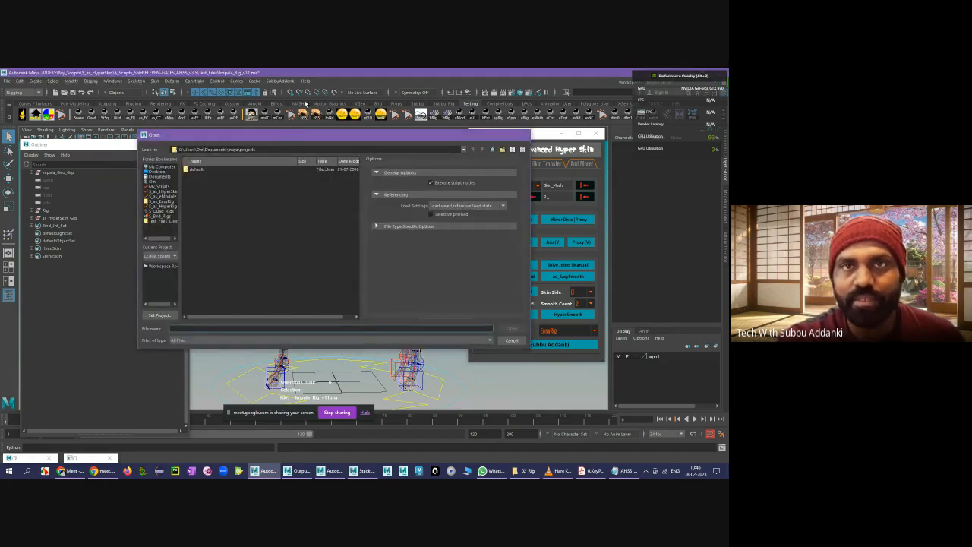
pyautogui.click(283, 80)
pyautogui.click(288, 196)
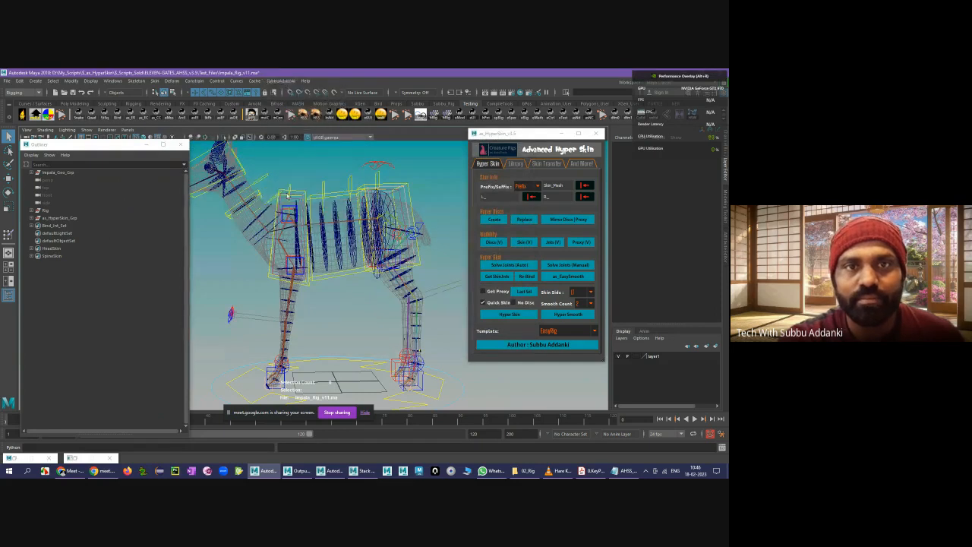
pyautogui.click(66, 94)
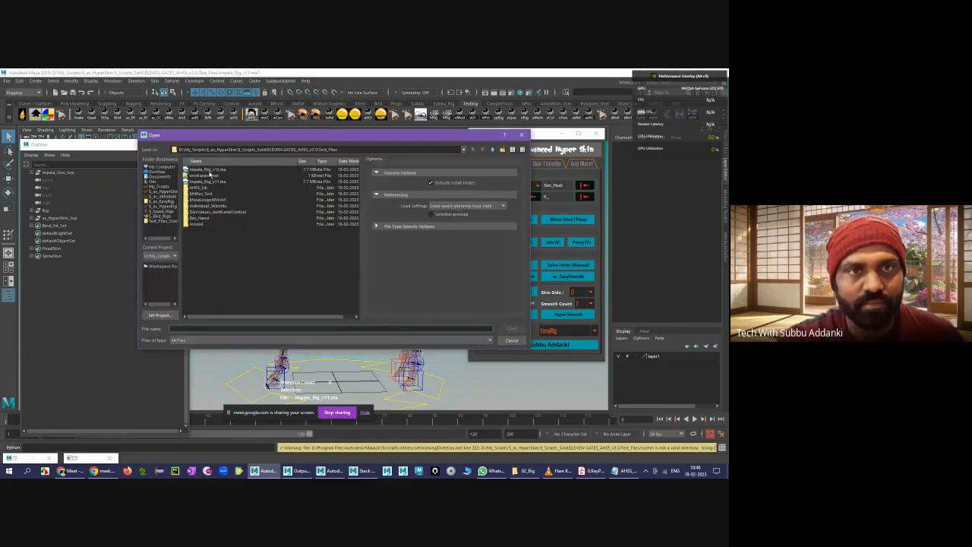
pyautogui.click(207, 170)
pyautogui.click(510, 329)
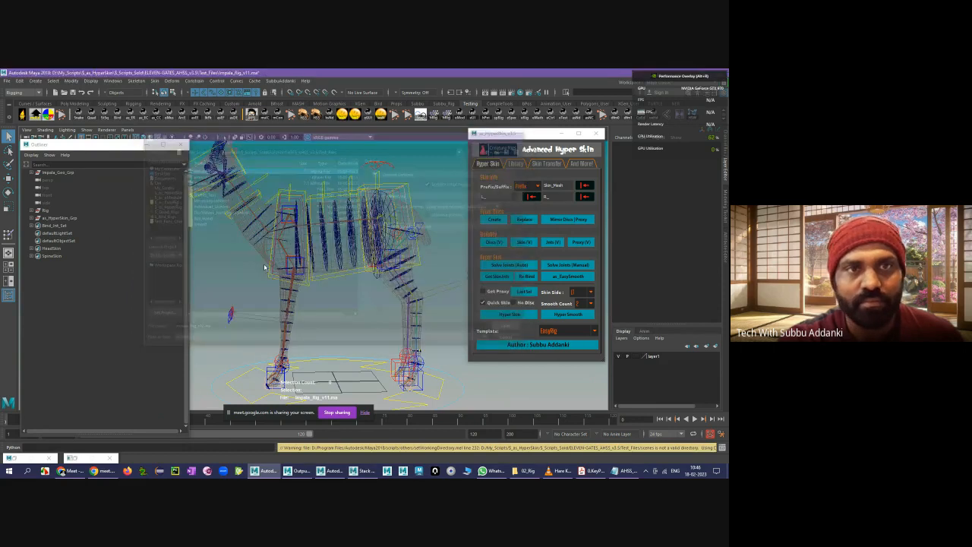
pyautogui.click(364, 274)
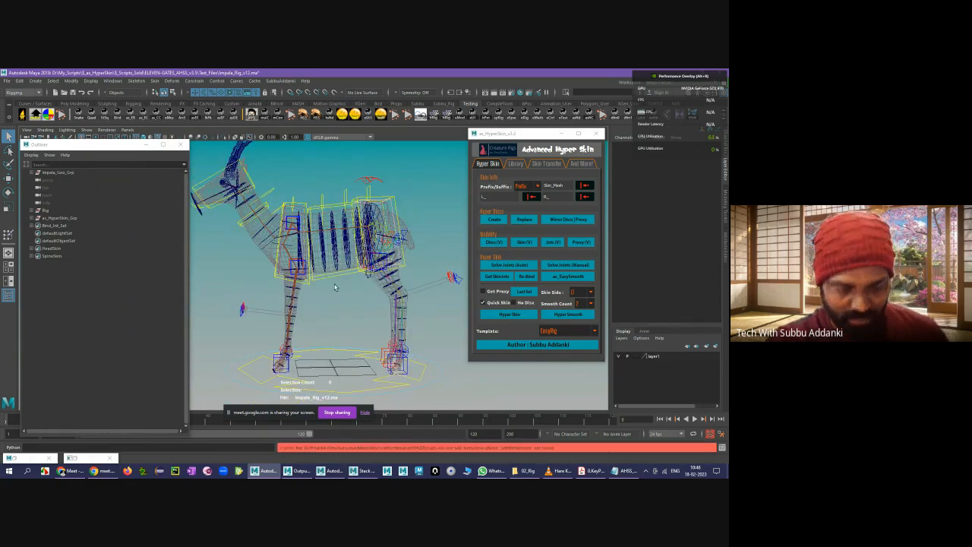
# - Delete as_HyperSkin_Grp from Impala_Rig_v12.ma and save the scene
pyautogui.keyDown('alt'); pyautogui.moveTo(330, 294); pyautogui.dragTo(340, 298); pyautogui.keyUp('alt')
pyautogui.click(68, 219)
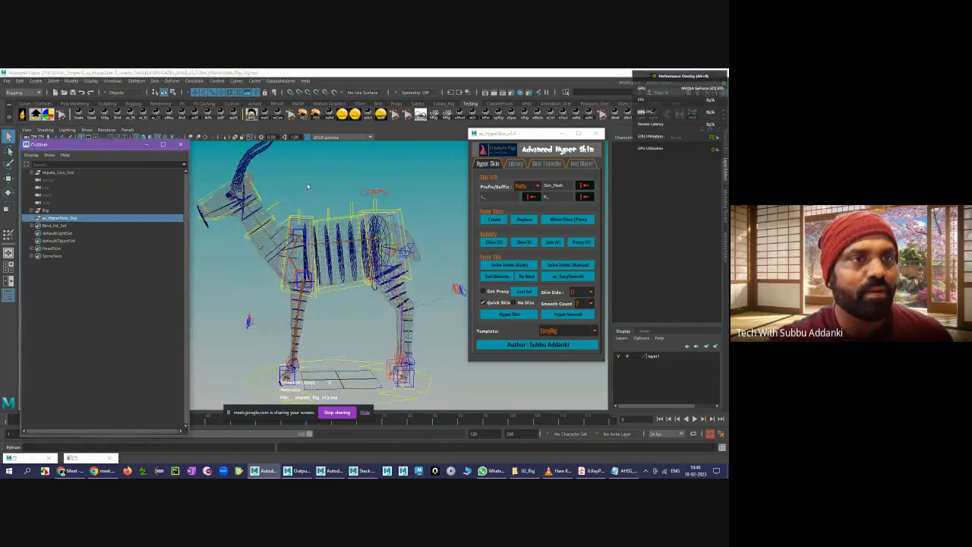
pyautogui.press('Delete')
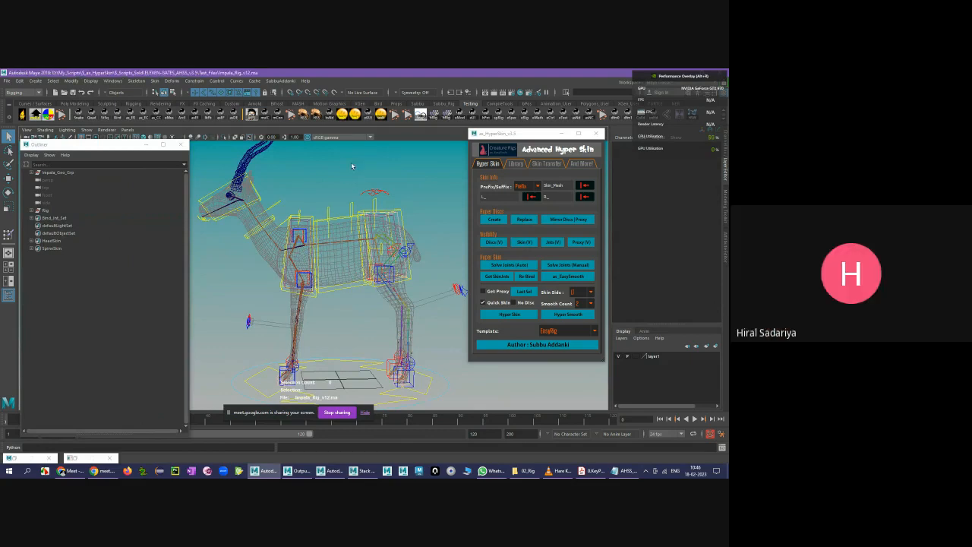
# - Open the scene's Test_Files folder and send Impala_Rig_v12.ma to the client's WhatsApp chat without a caption
pyautogui.click(279, 82)
pyautogui.click(293, 201)
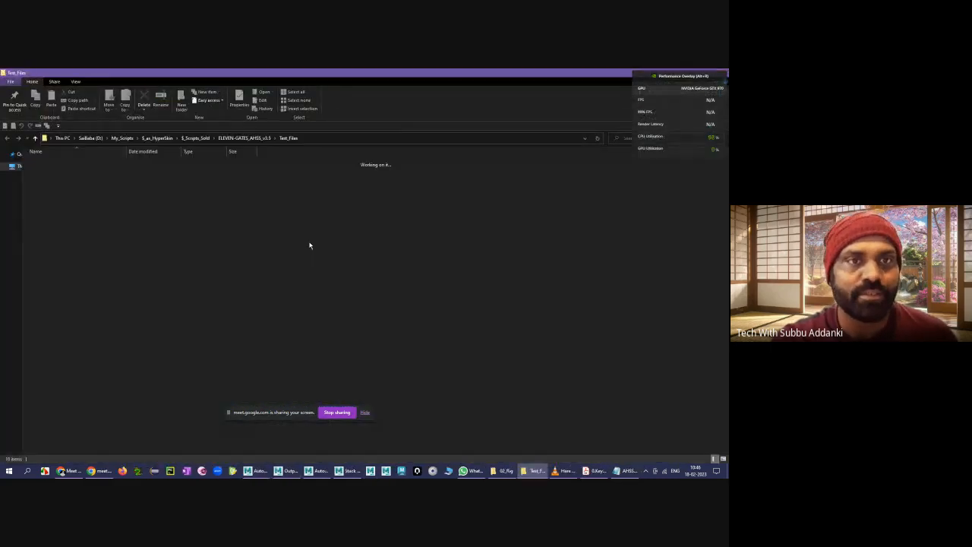
pyautogui.click(470, 471)
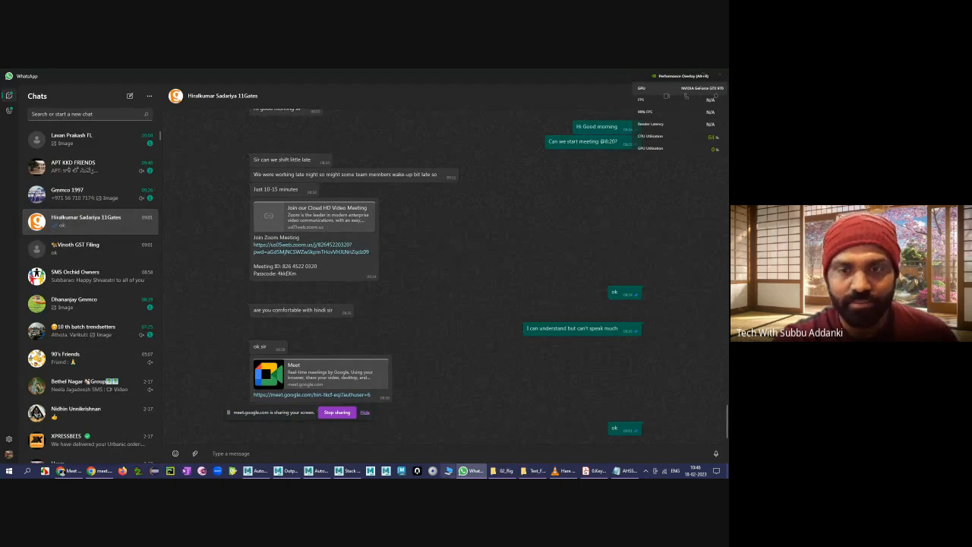
pyautogui.click(502, 471)
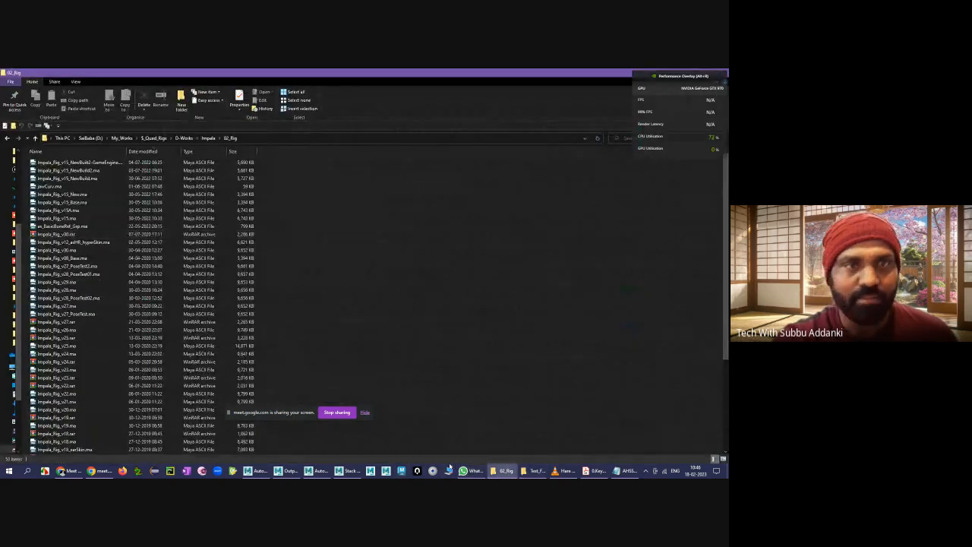
pyautogui.click(535, 471)
pyautogui.moveTo(57, 226); pyautogui.dragTo(433, 408)
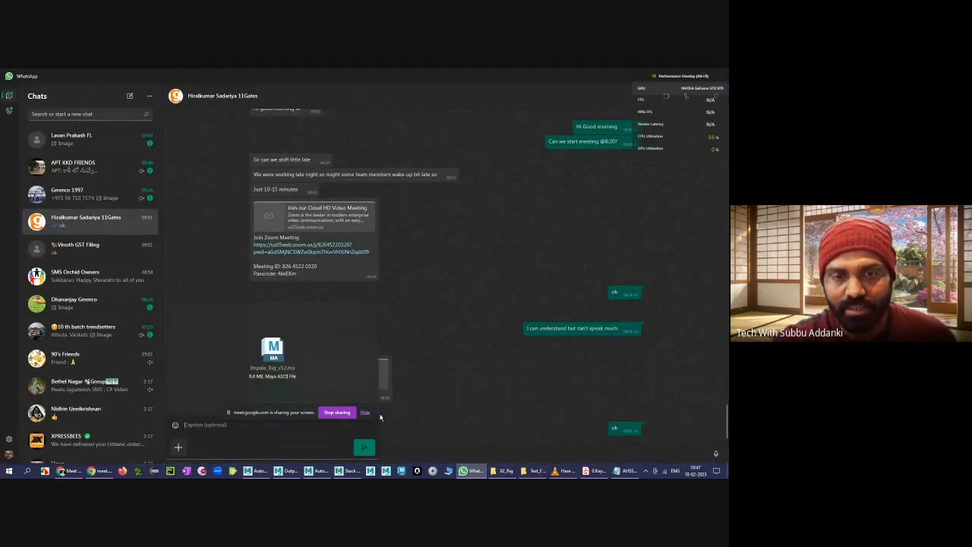
pyautogui.click(364, 446)
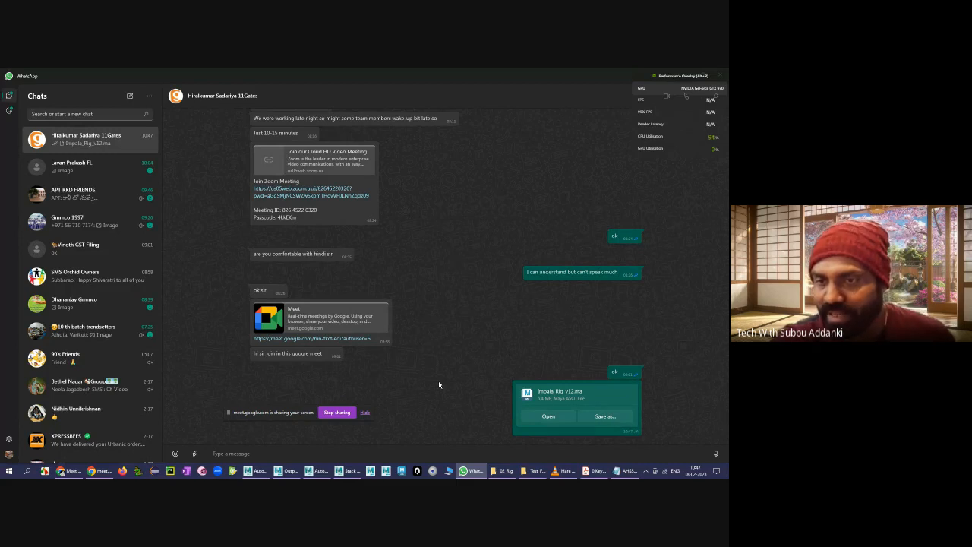
# - Switch back to Maya and look at the Library and Hyper Skin tools
pyautogui.click(256, 470)
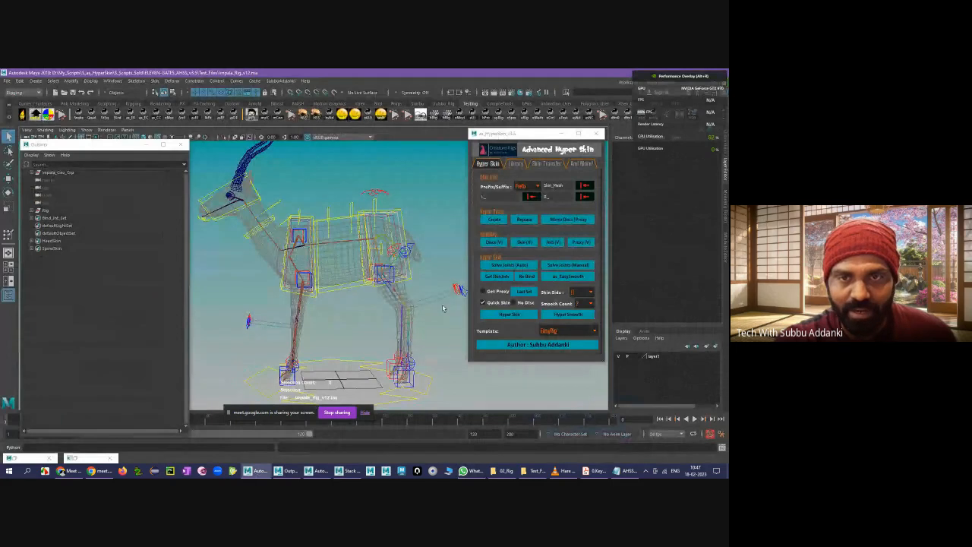
pyautogui.click(518, 164)
pyautogui.click(495, 166)
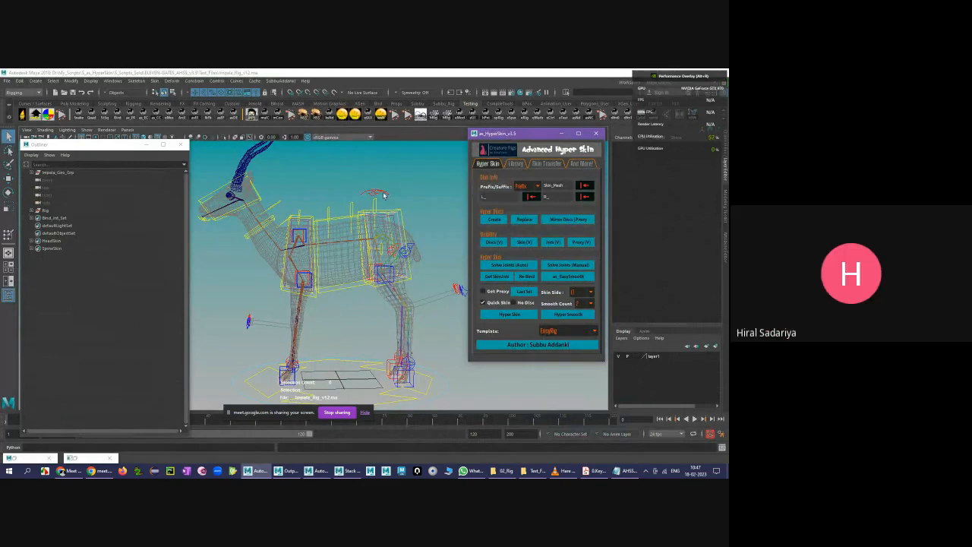
# - Switch to File Explorer and open Skin_Mesh_SkipInfo.txt from the AHSS_Lib folder inside Test_Files
pyautogui.click(533, 471)
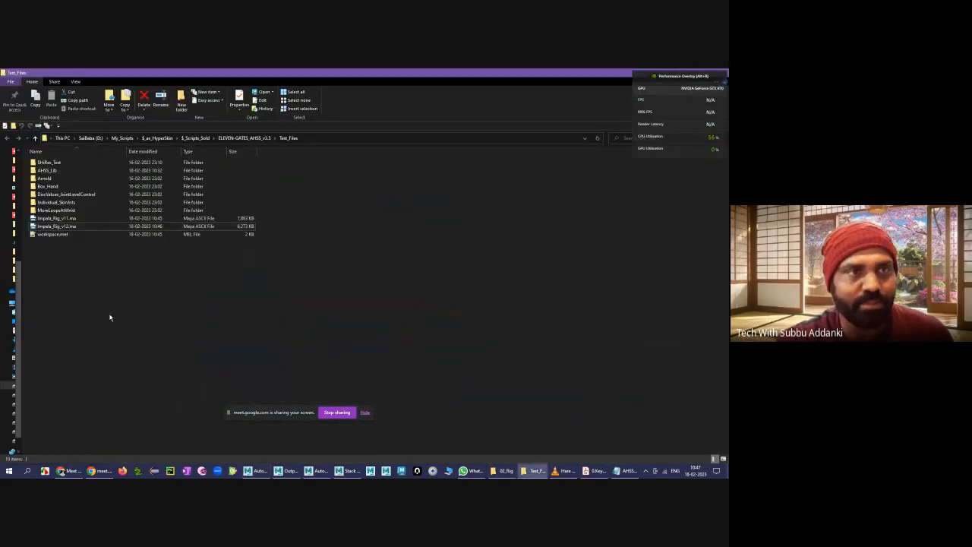
pyautogui.click(47, 171)
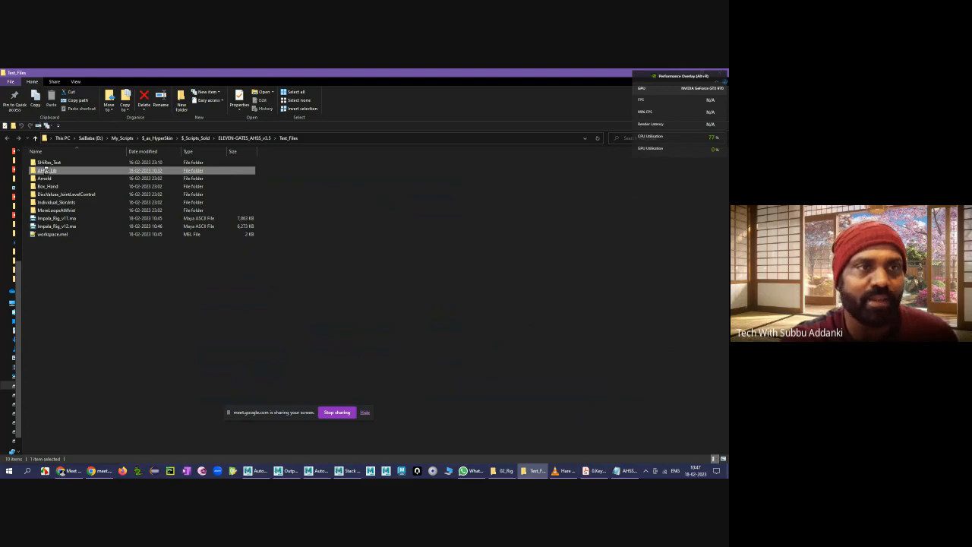
pyautogui.click(336, 201)
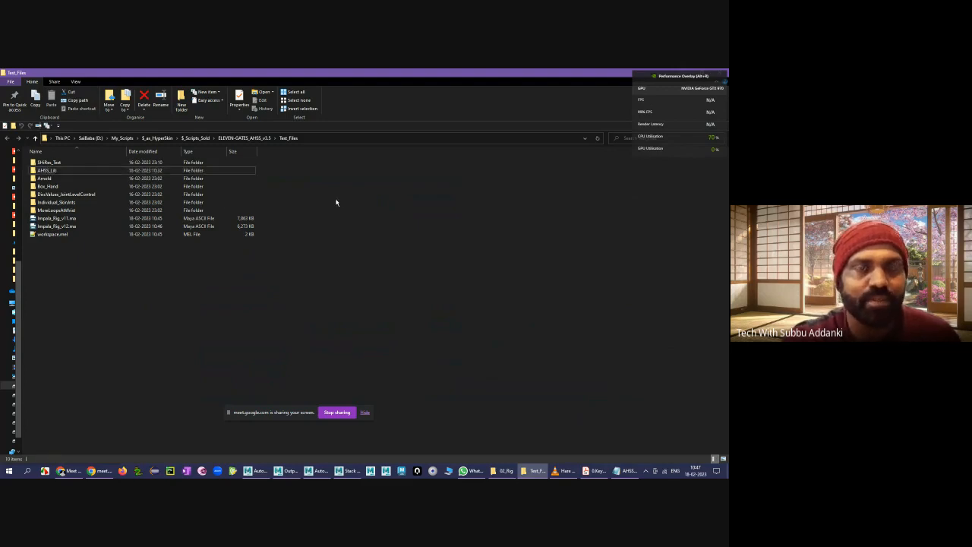
pyautogui.click(46, 170)
pyautogui.press('Return')
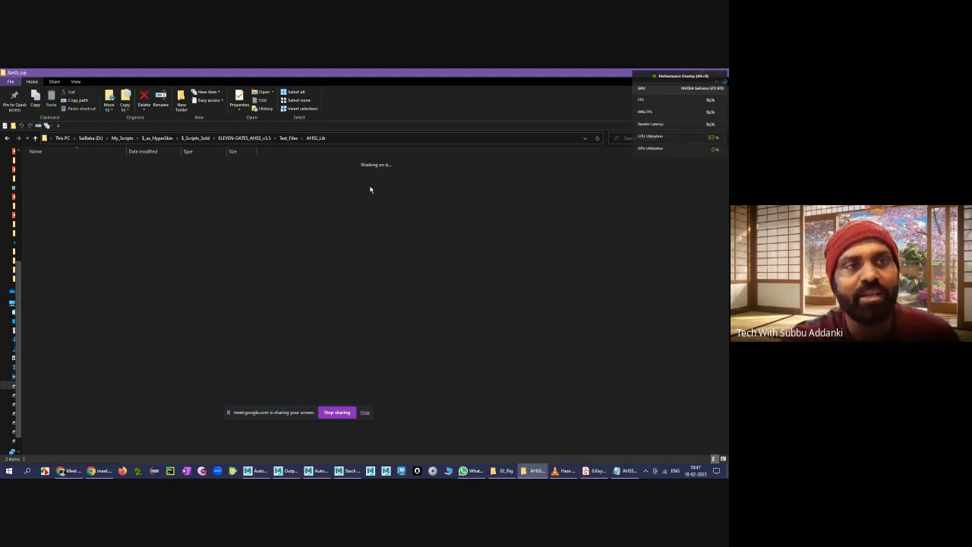
pyautogui.click(68, 174)
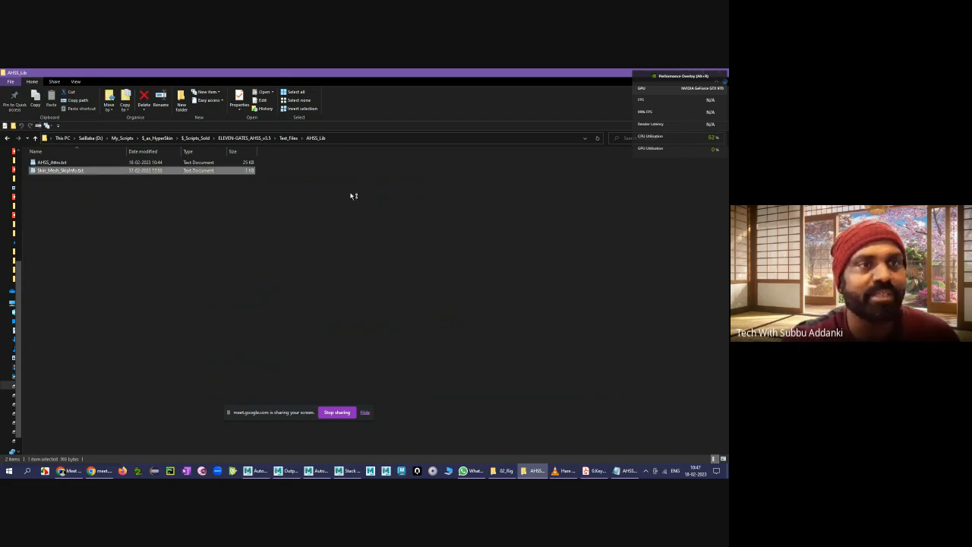
pyautogui.press('Return')
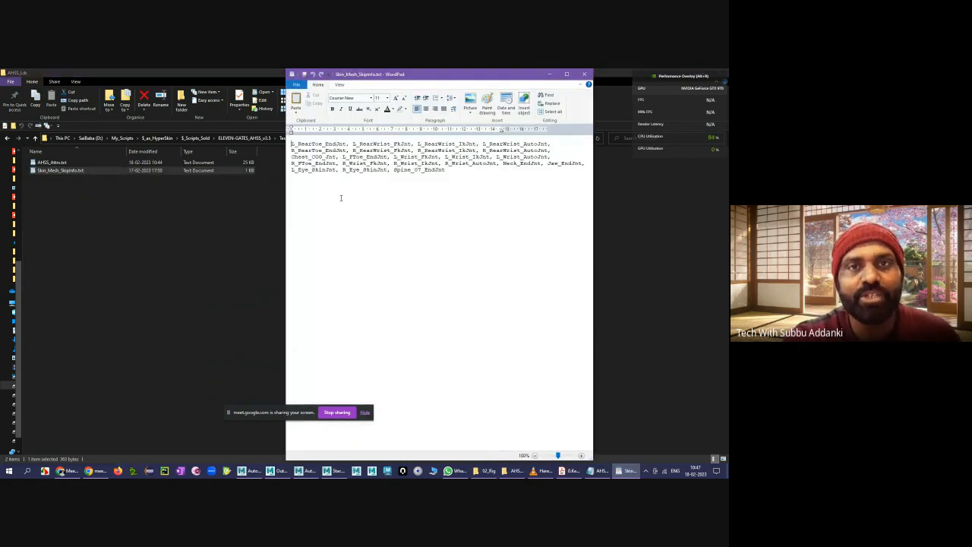
# - Examine the joint names in Skin_Mesh_SkipInfo.txt, highlighting the full list and the _EndJnt suffix of L_RearToe_EndJnt
pyautogui.moveTo(456, 169); pyautogui.dragTo(285, 143)
pyautogui.click(463, 180)
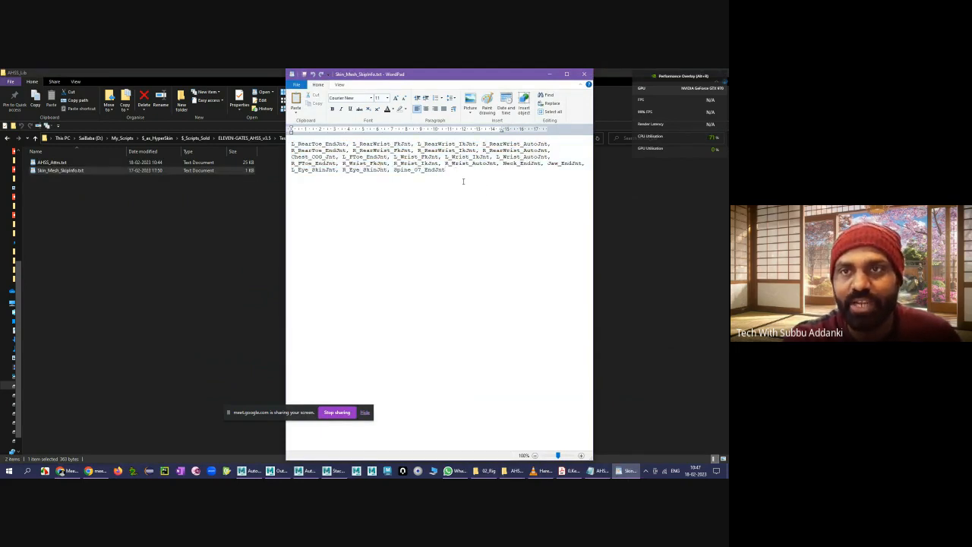
pyautogui.moveTo(448, 170); pyautogui.dragTo(293, 144)
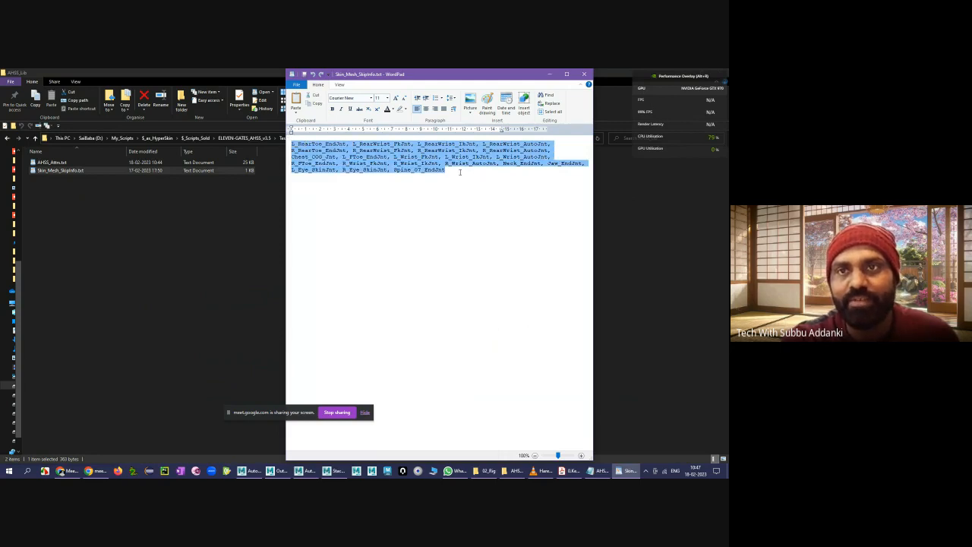
pyautogui.moveTo(460, 172); pyautogui.dragTo(290, 144)
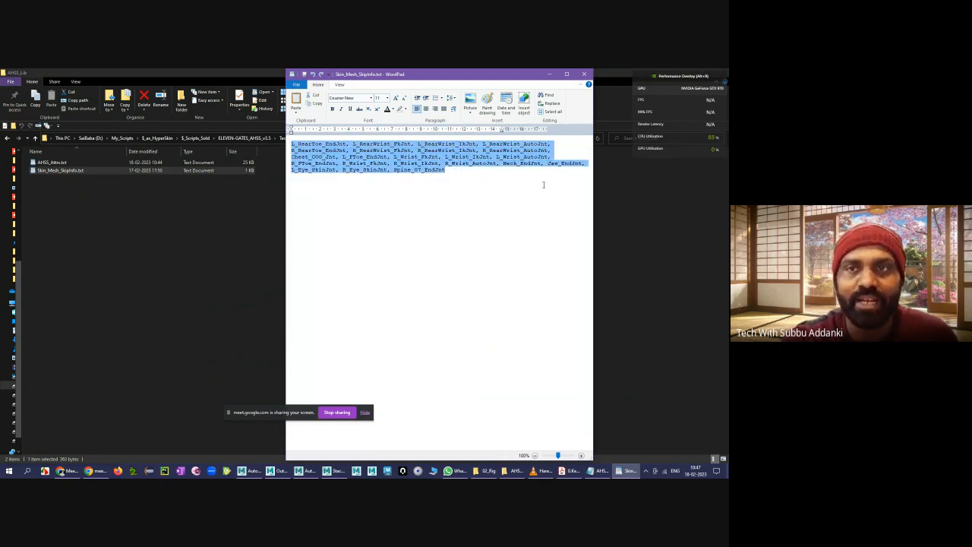
pyautogui.click(469, 176)
pyautogui.moveTo(467, 175); pyautogui.dragTo(293, 137)
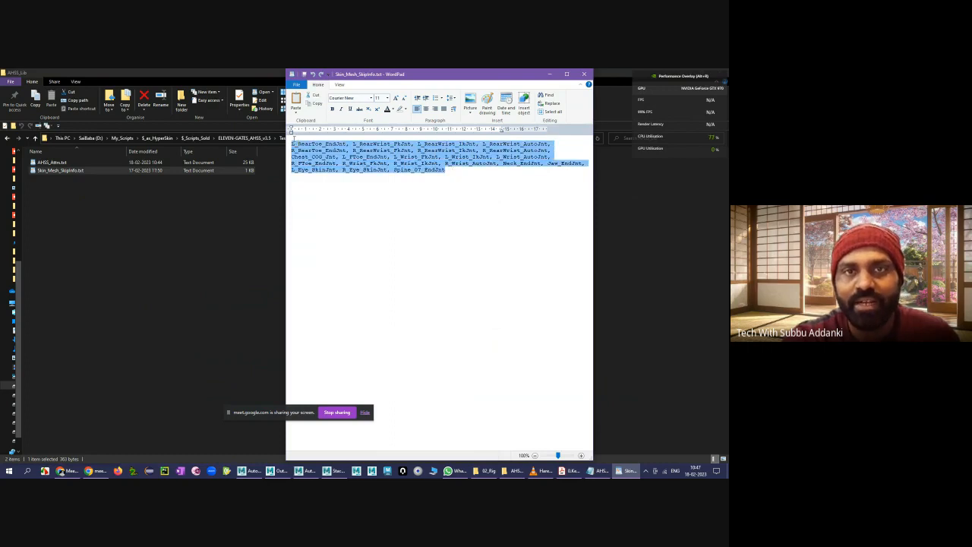
pyautogui.click(460, 158)
pyautogui.moveTo(453, 171); pyautogui.dragTo(292, 142)
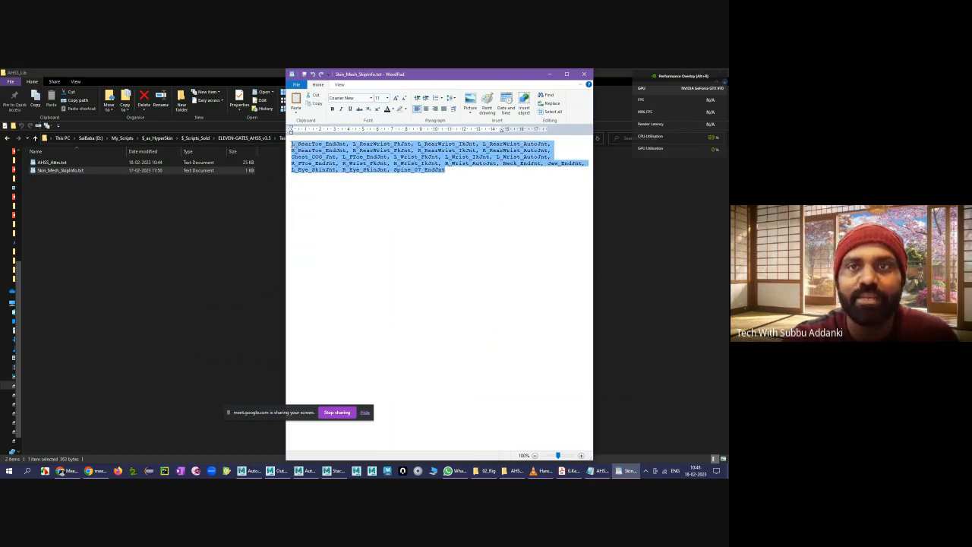
pyautogui.click(449, 173)
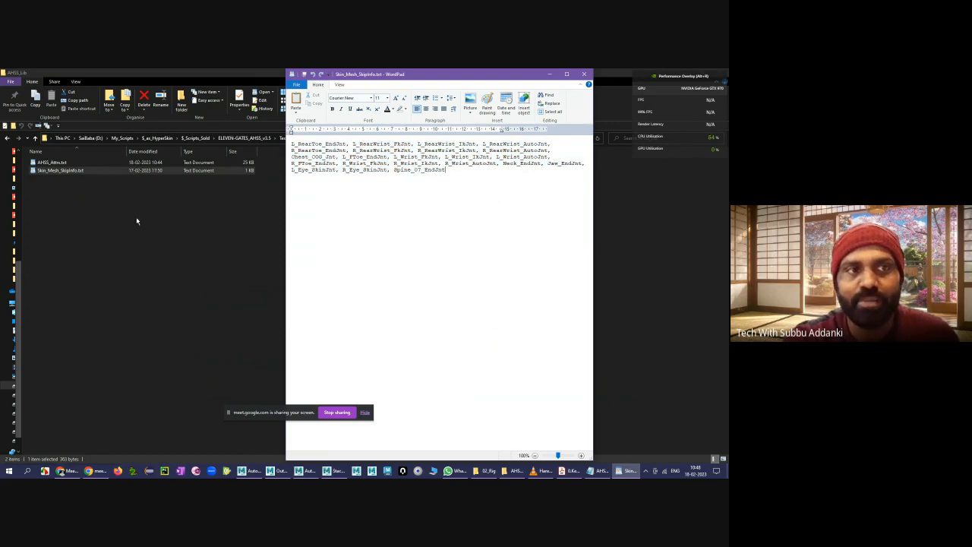
pyautogui.moveTo(449, 179); pyautogui.dragTo(293, 141)
pyautogui.click(458, 173)
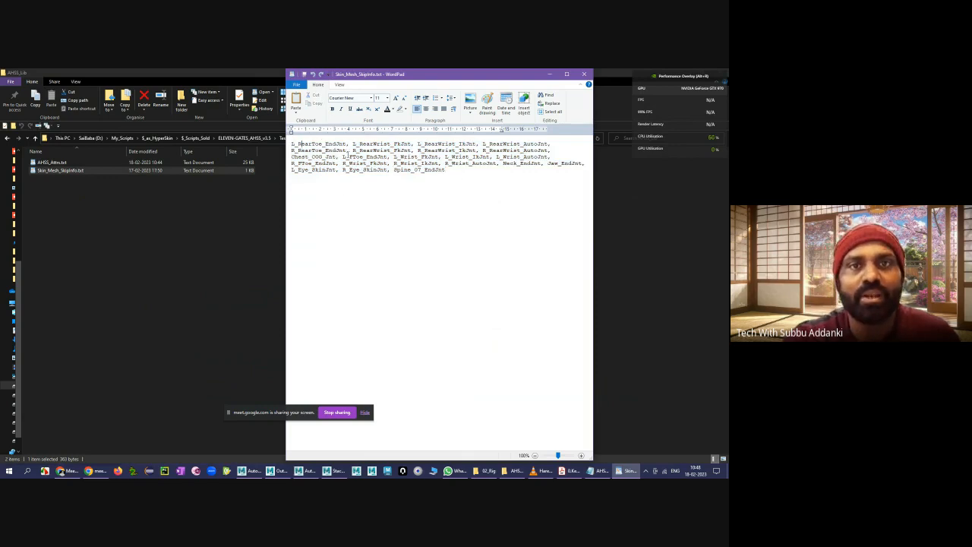
pyautogui.moveTo(323, 144); pyautogui.dragTo(346, 143)
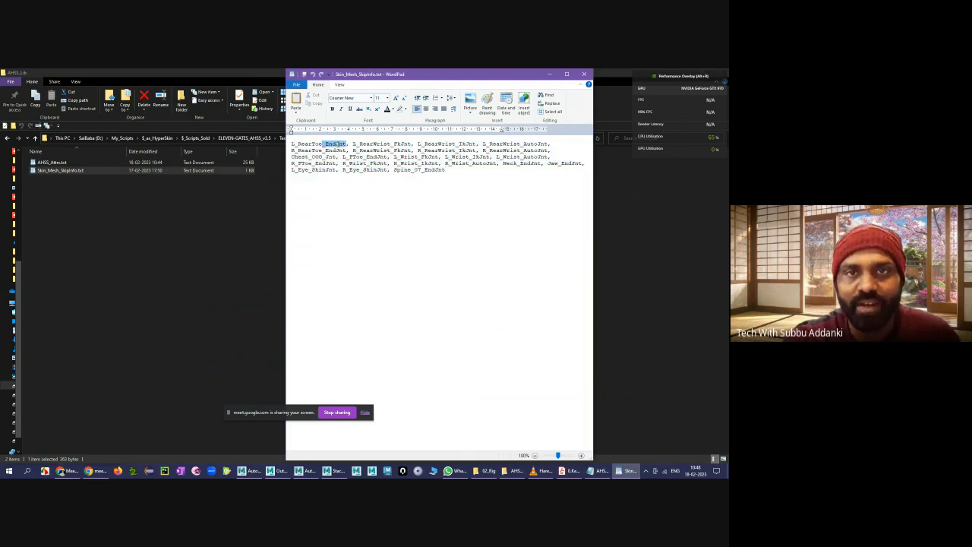
# - Return to the Test_Files folder in File Explorer and compress the AHSS_Lib folder into AHSS_Lib.rar
pyautogui.click(328, 157)
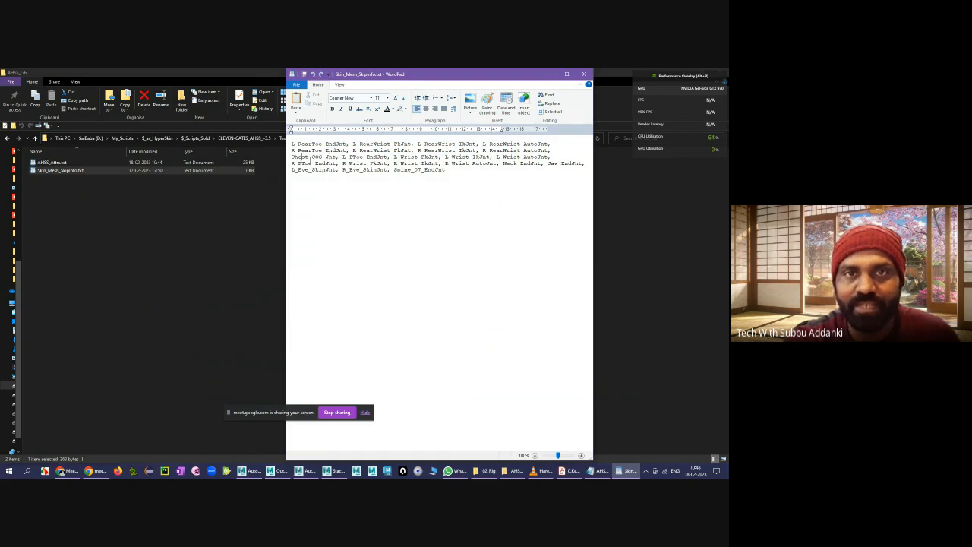
pyautogui.click(237, 211)
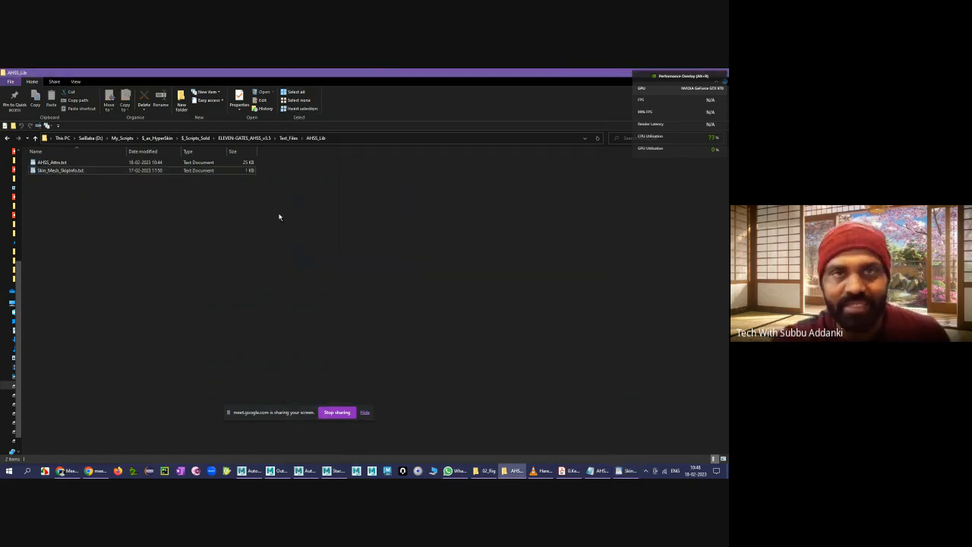
pyautogui.hotkey('alt', 'Up')
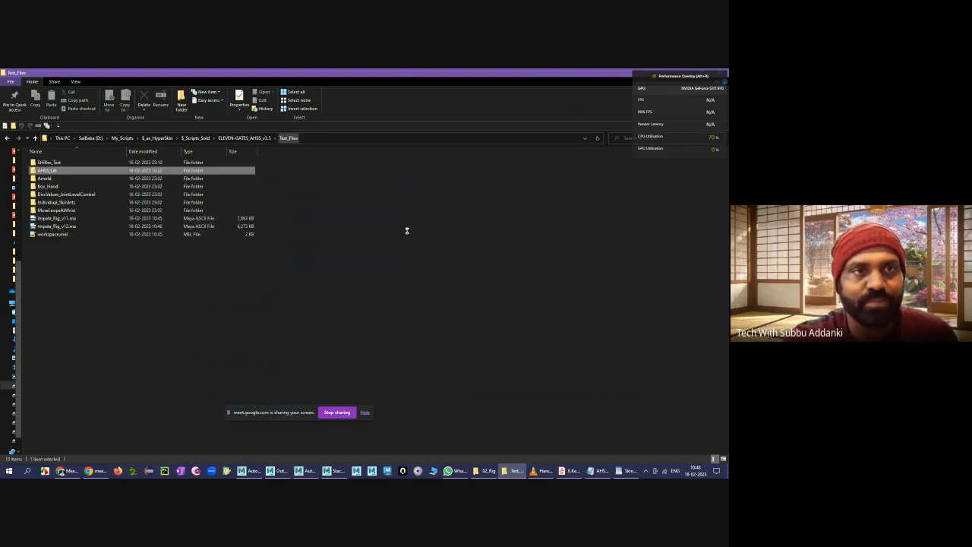
pyautogui.click(47, 171)
pyautogui.rightClick(47, 172)
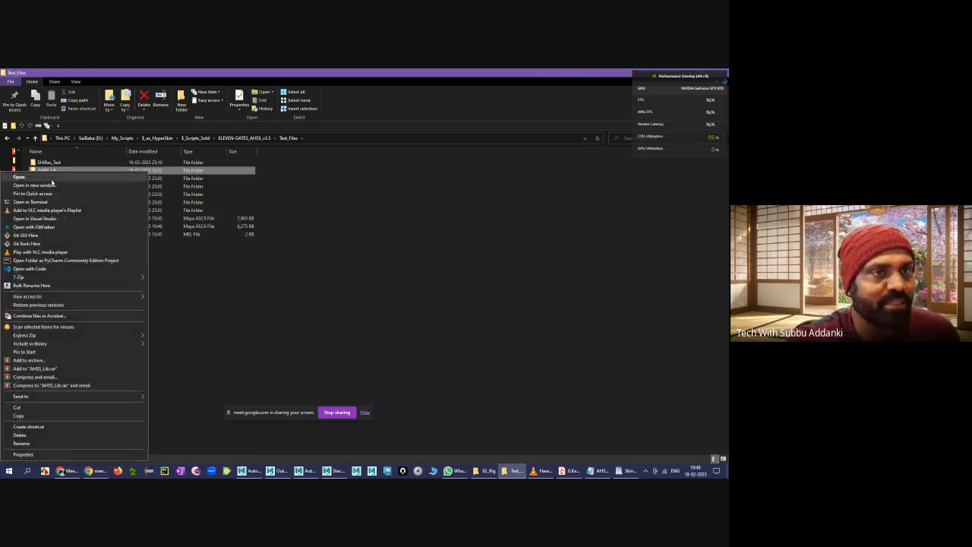
pyautogui.click(45, 370)
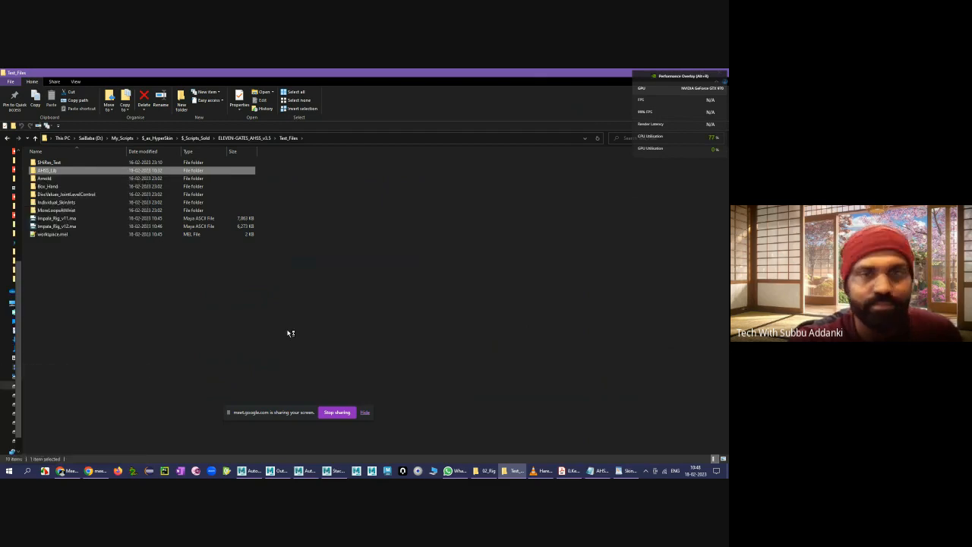
# - Try to attach AHSS_Lib.rar from Test_Files to the client's WhatsApp chat
pyautogui.click(220, 336)
pyautogui.click(46, 218)
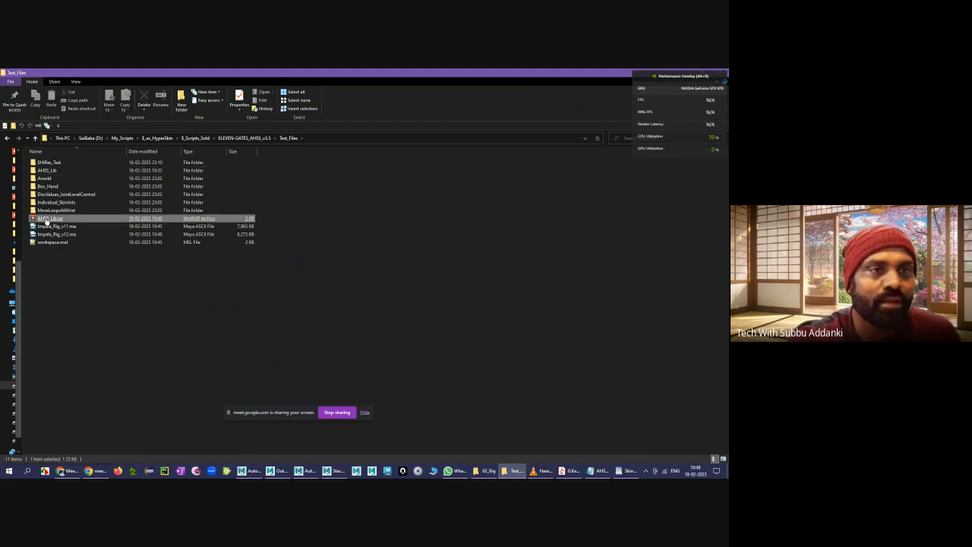
pyautogui.moveTo(46, 219); pyautogui.dragTo(447, 391)
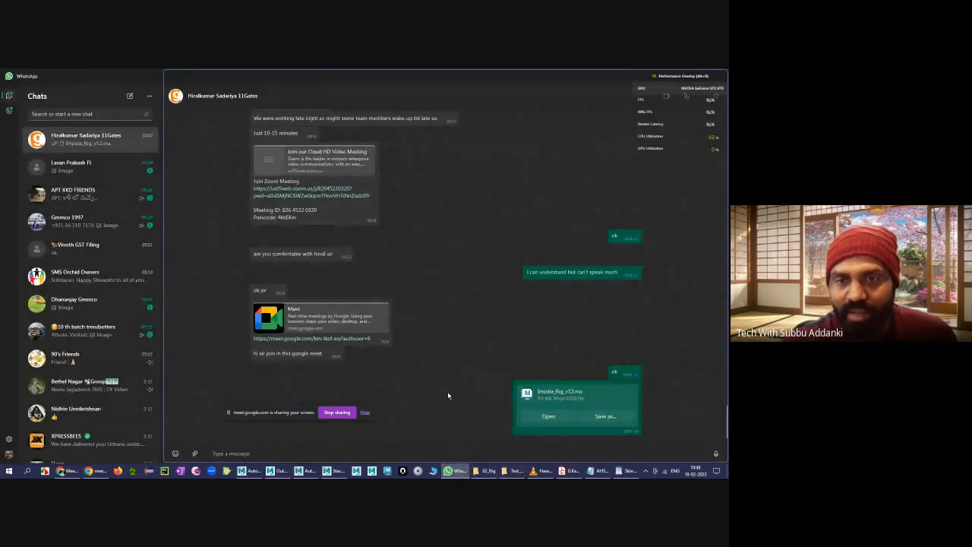
pyautogui.click(369, 453)
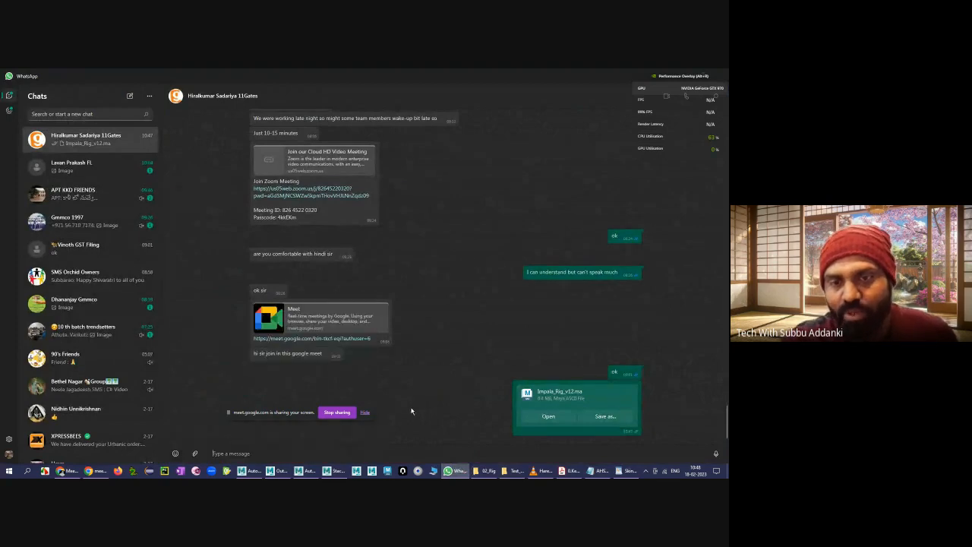
# - Switch back to the Test_Files folder and inspect the contents of the AHSS_Lib.rar archive
pyautogui.click(481, 471)
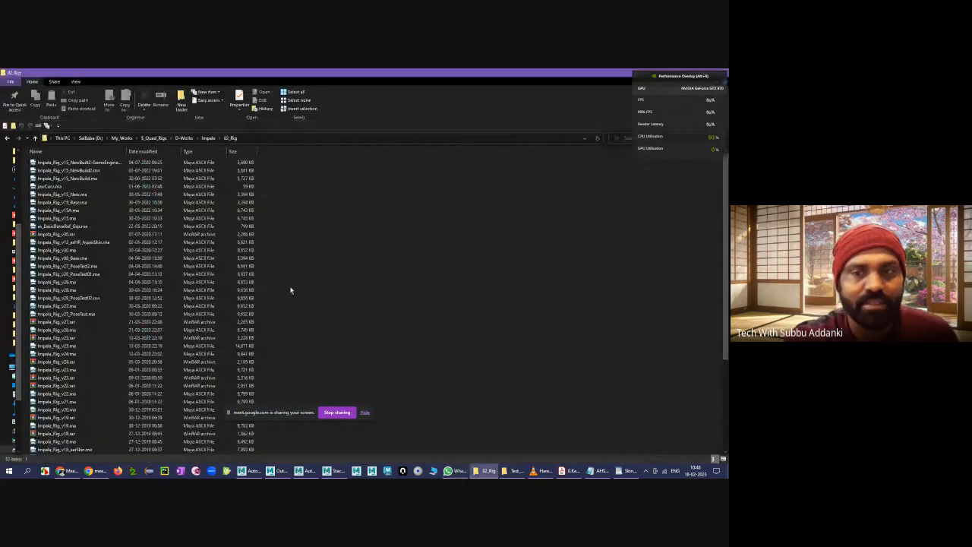
pyautogui.click(514, 471)
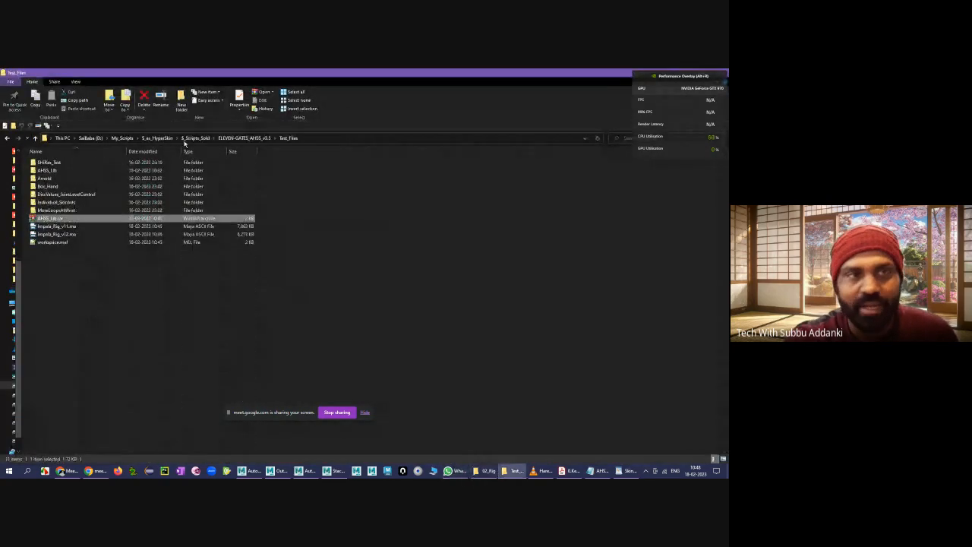
pyautogui.click(64, 235)
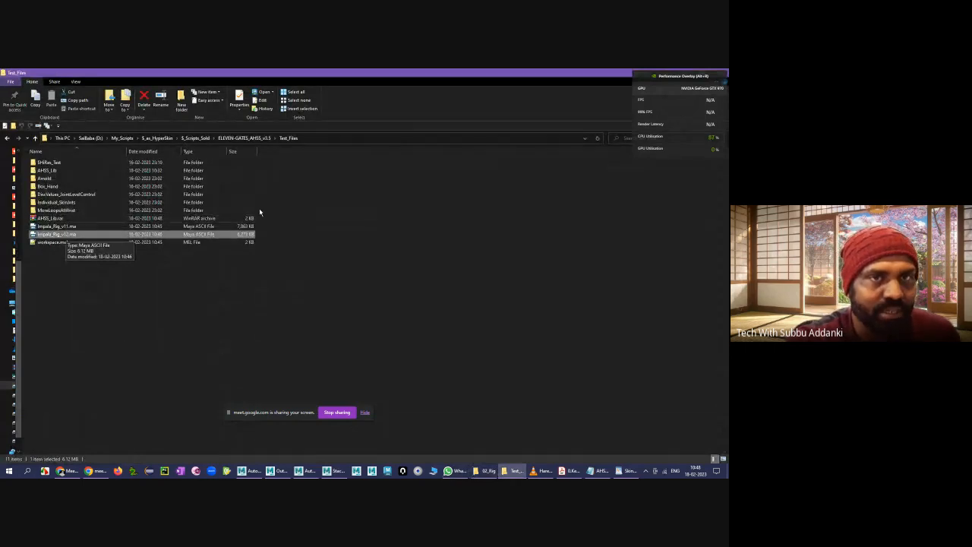
pyautogui.click(301, 141)
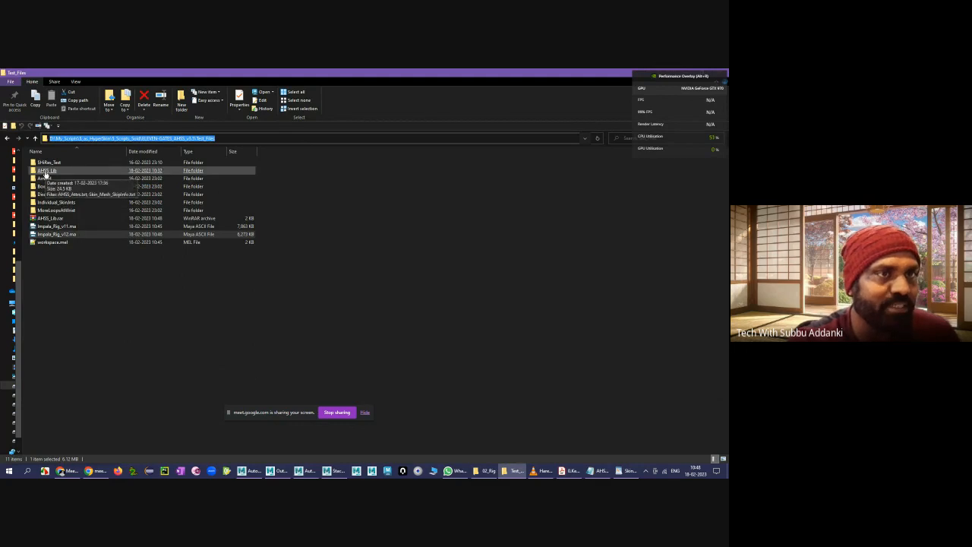
pyautogui.click(50, 218)
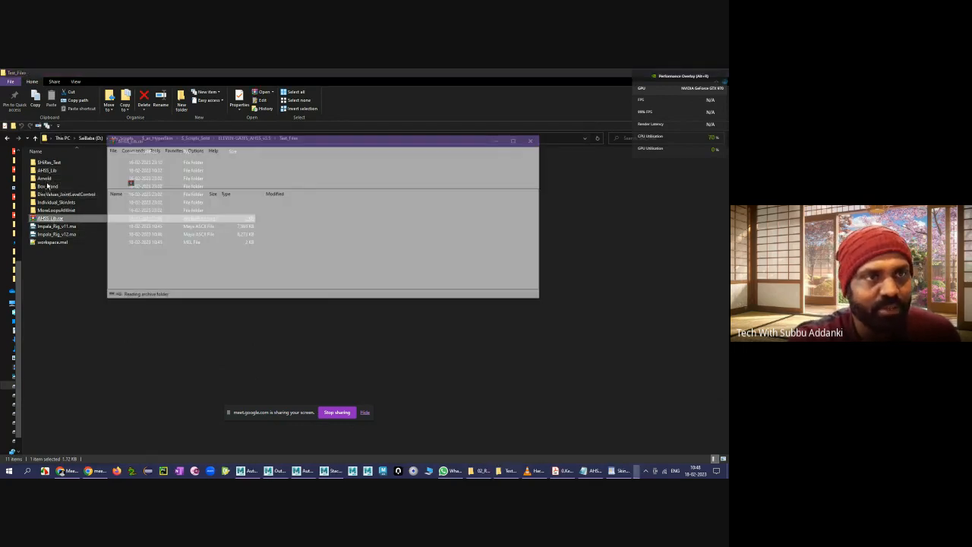
pyautogui.click(123, 211)
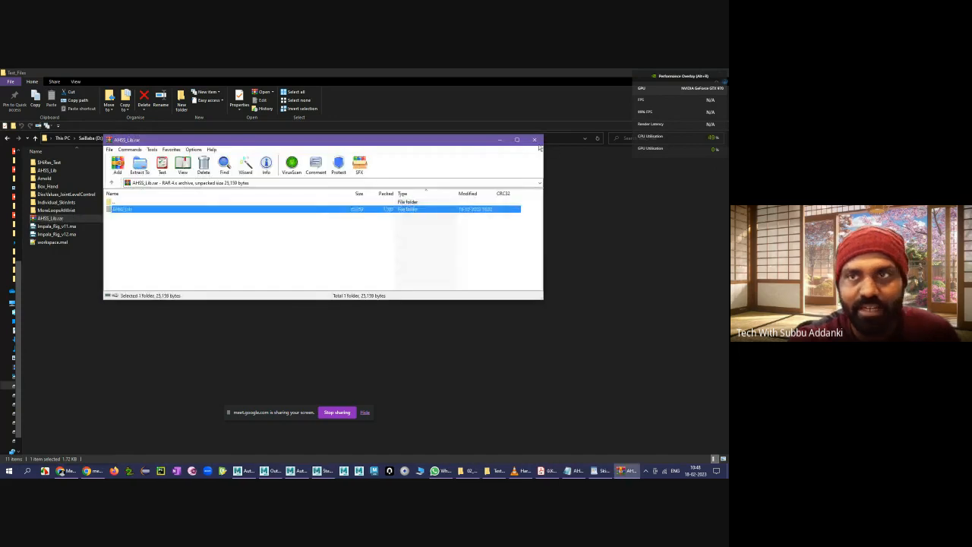
pyautogui.hotkey('alt', 'F4')
pyautogui.rightClick(49, 219)
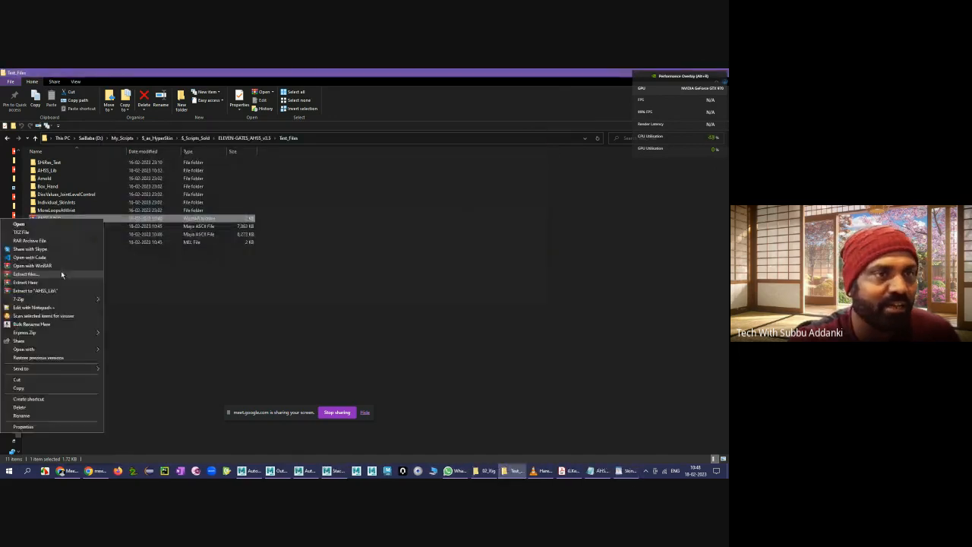
pyautogui.click(192, 279)
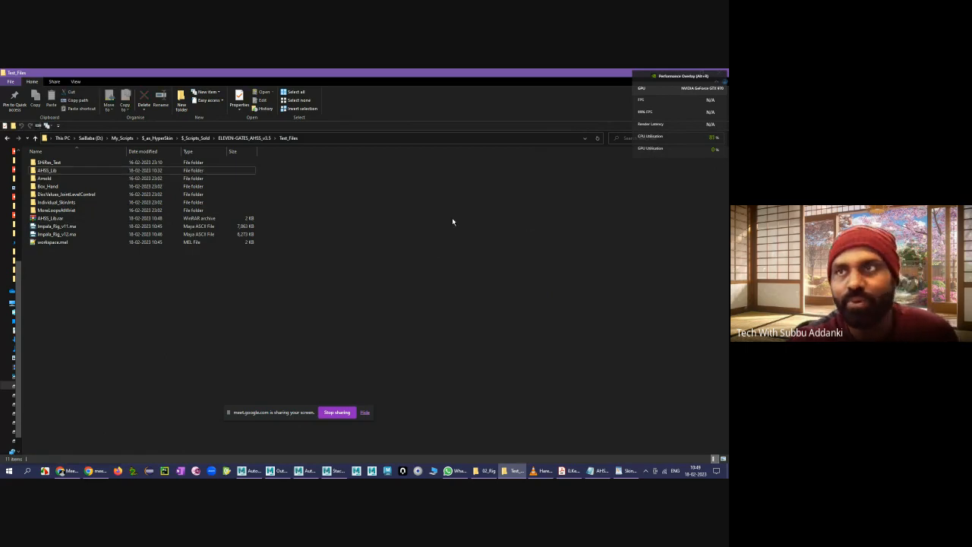
# - Close Maya's Output Window and switch to the Maya session with Impala_Rig_v12.ma
pyautogui.click(277, 471)
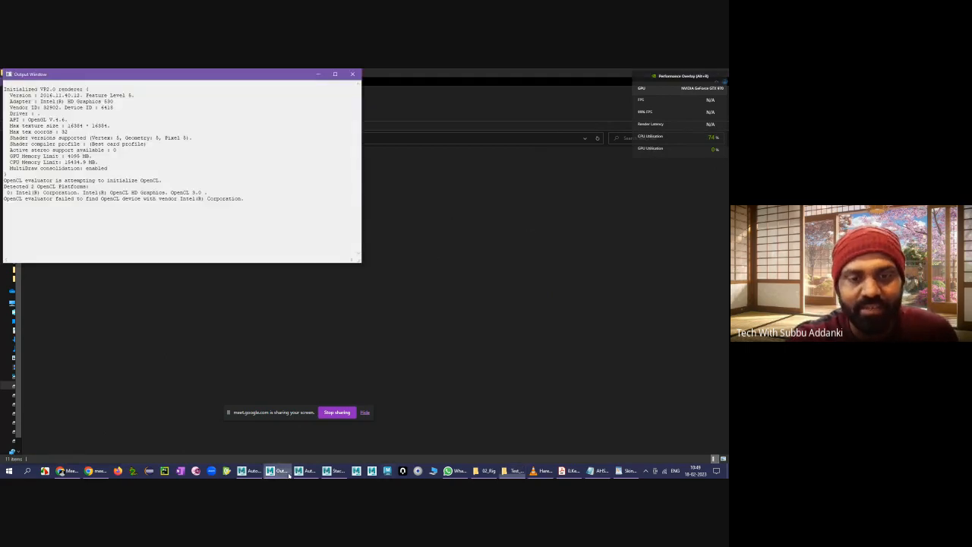
pyautogui.click(352, 74)
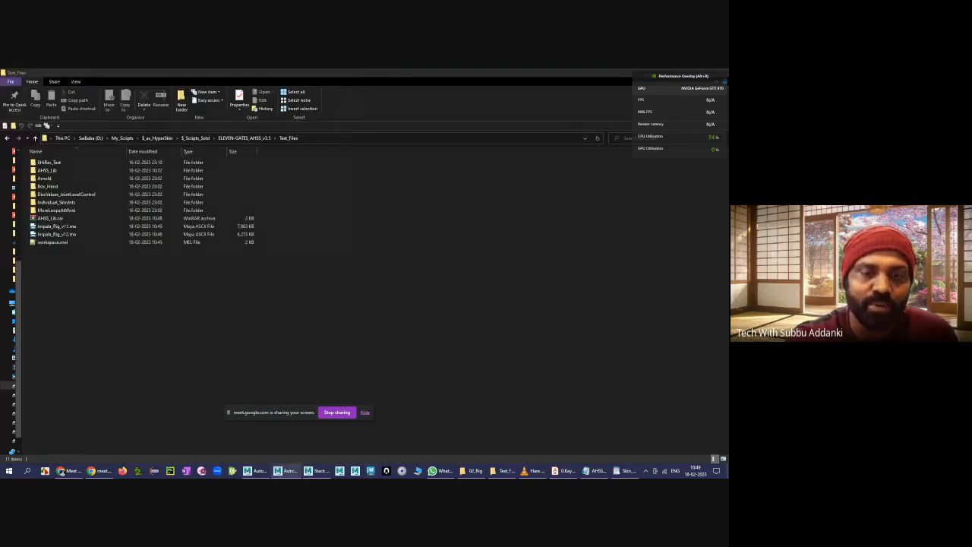
pyautogui.click(262, 471)
pyautogui.click(364, 171)
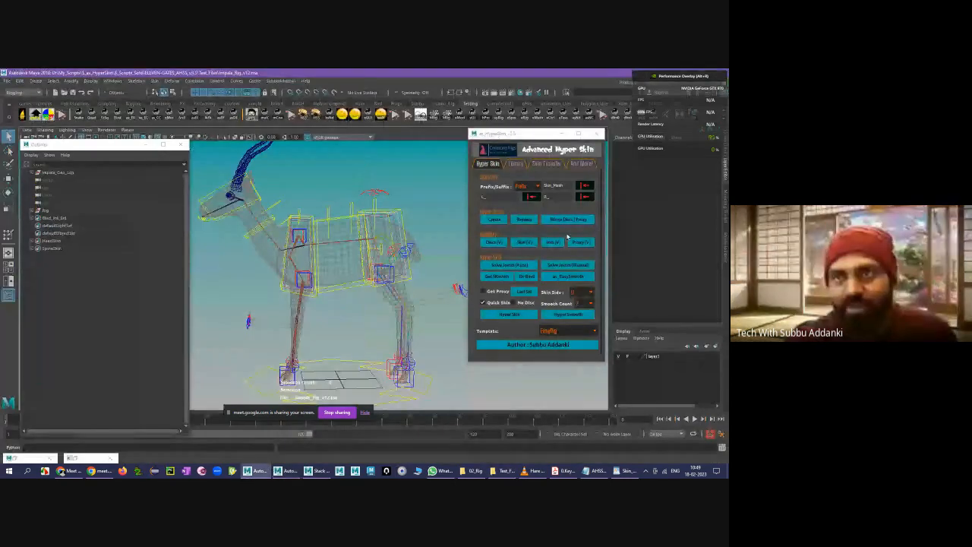
# - Compare the Library tools with the Hyper Skin and Skin Transfer tools, focusing on the disc import and export options
pyautogui.click(516, 164)
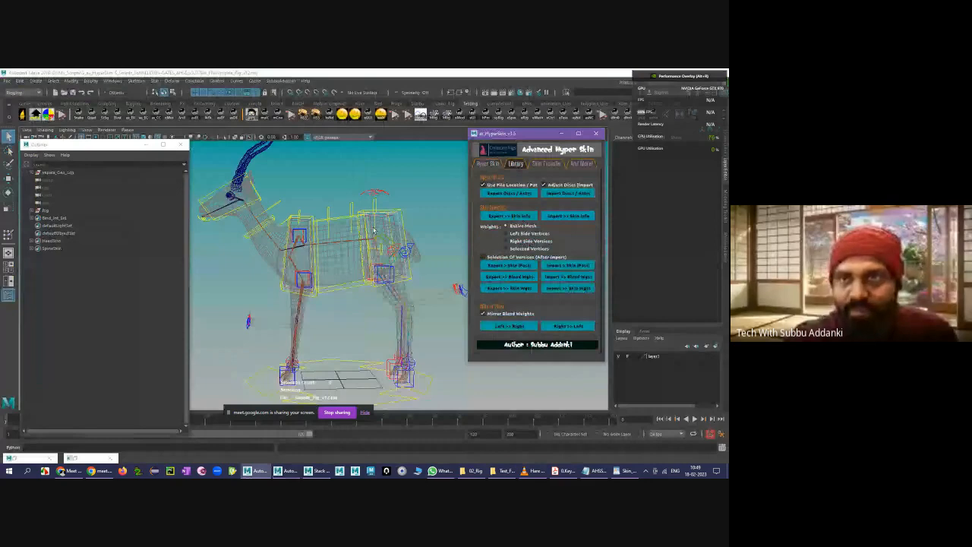
pyautogui.click(488, 163)
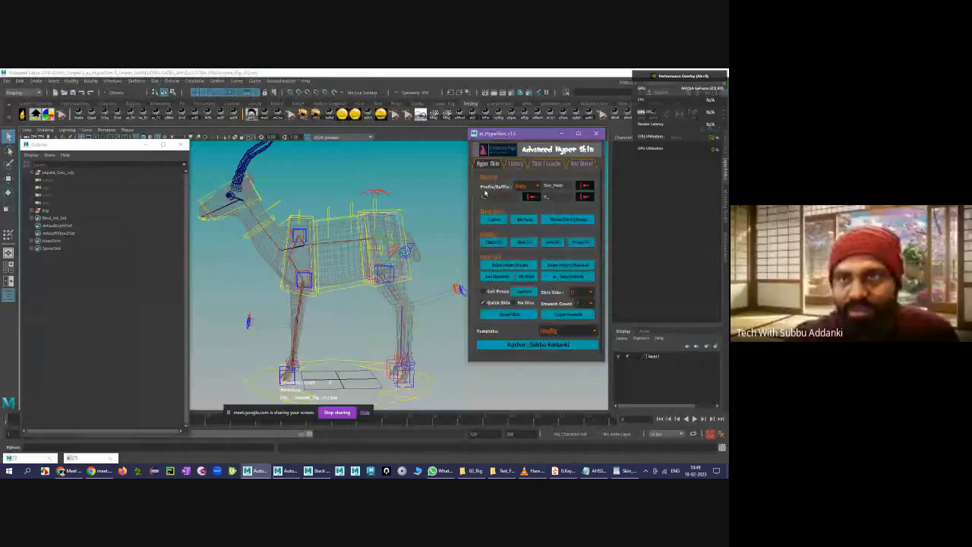
pyautogui.click(517, 165)
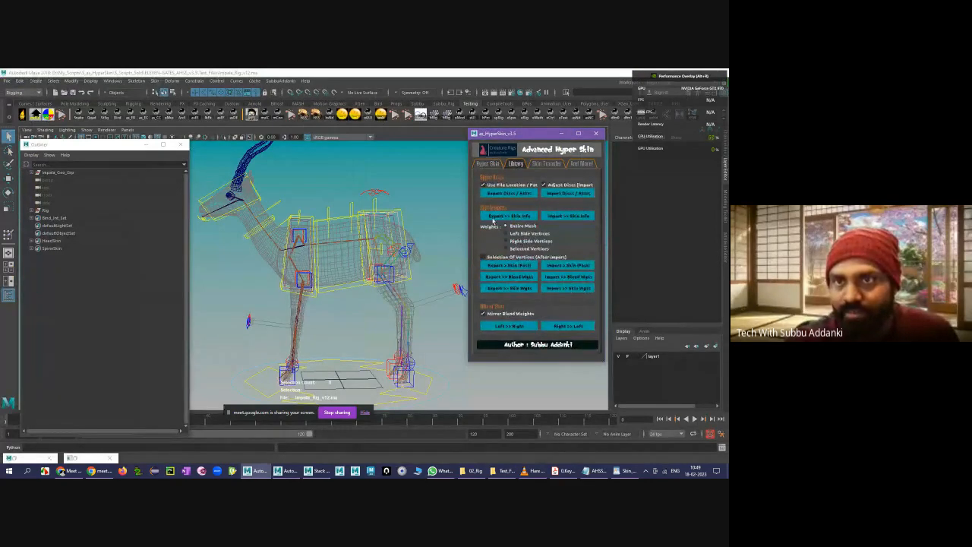
pyautogui.click(488, 163)
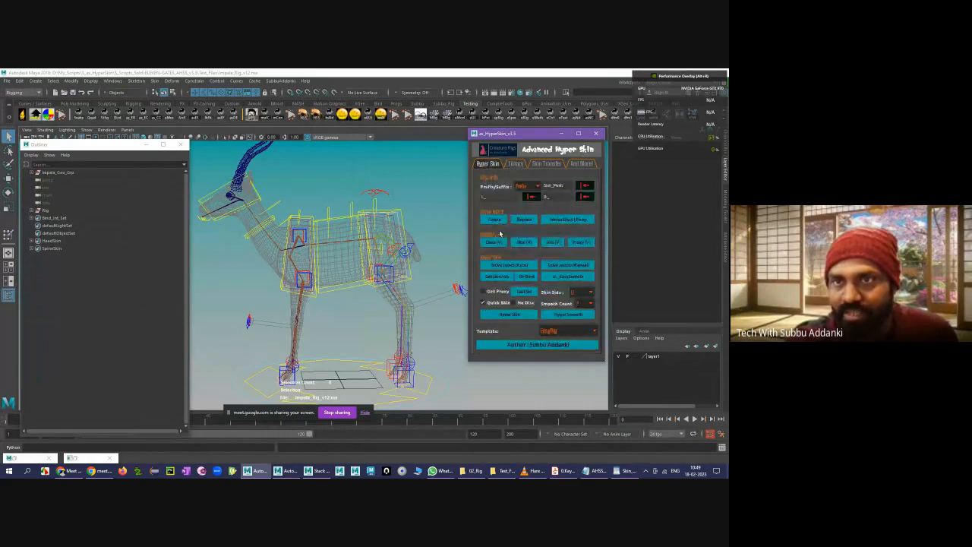
pyautogui.click(516, 164)
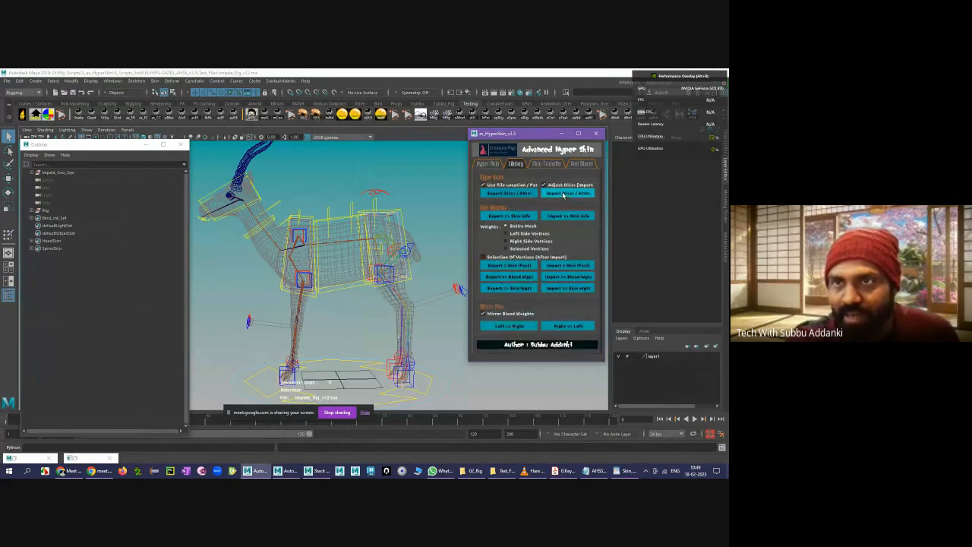
pyautogui.click(489, 164)
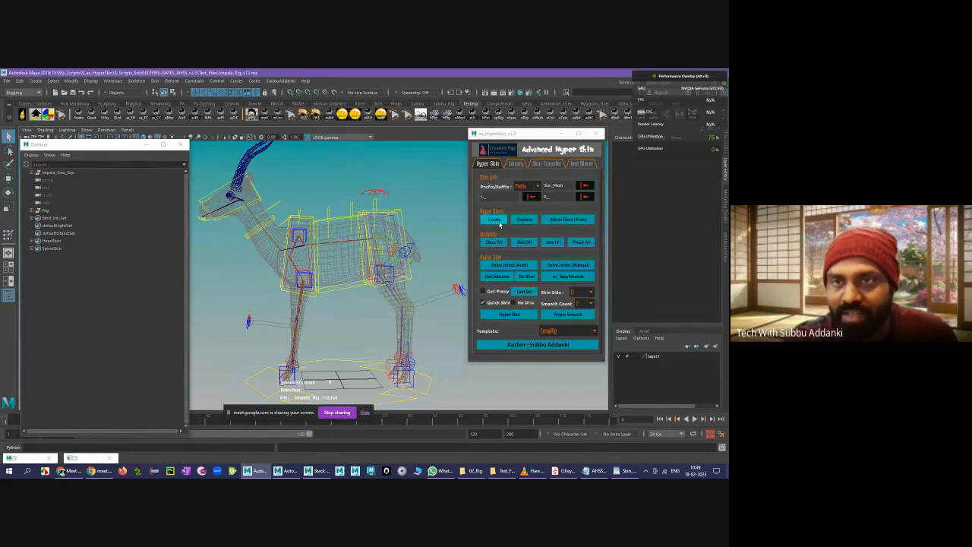
pyautogui.click(541, 164)
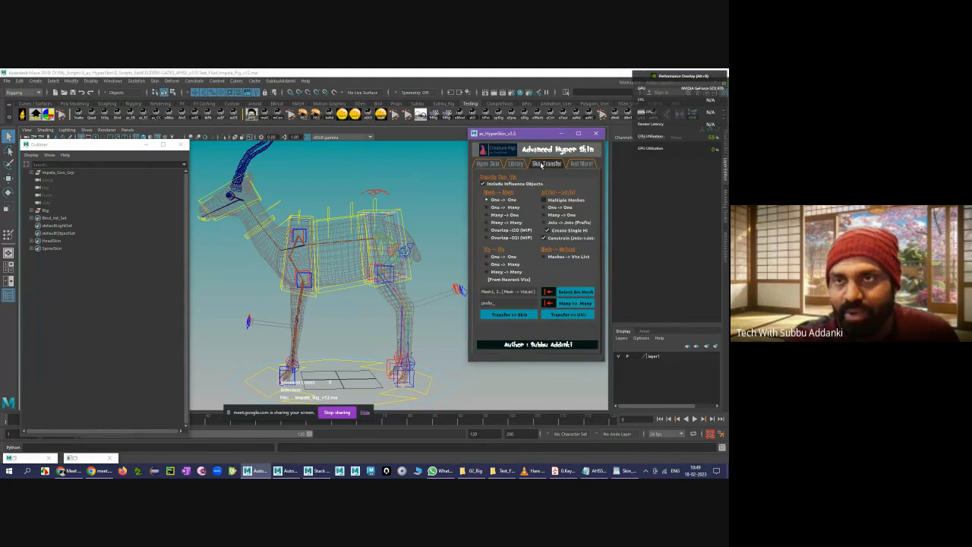
pyautogui.click(514, 164)
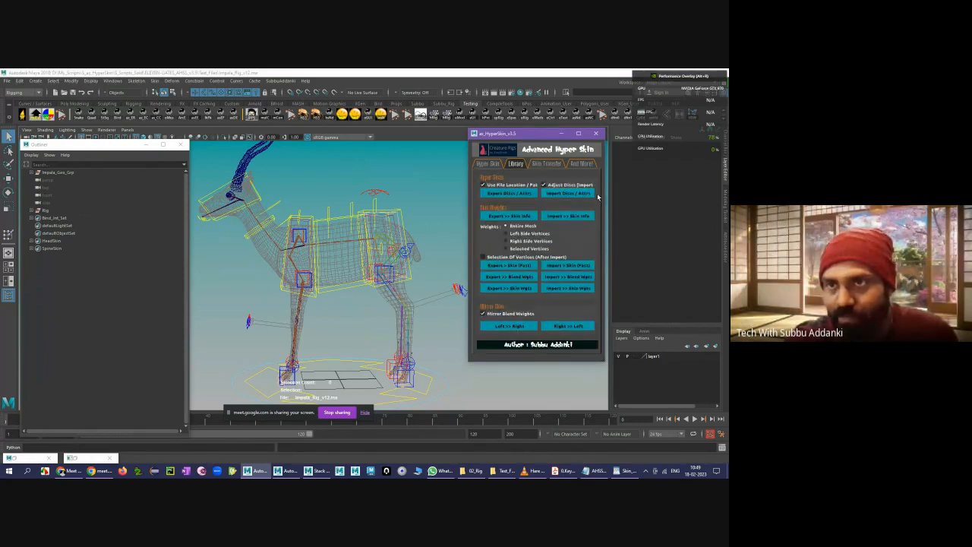
pyautogui.click(488, 165)
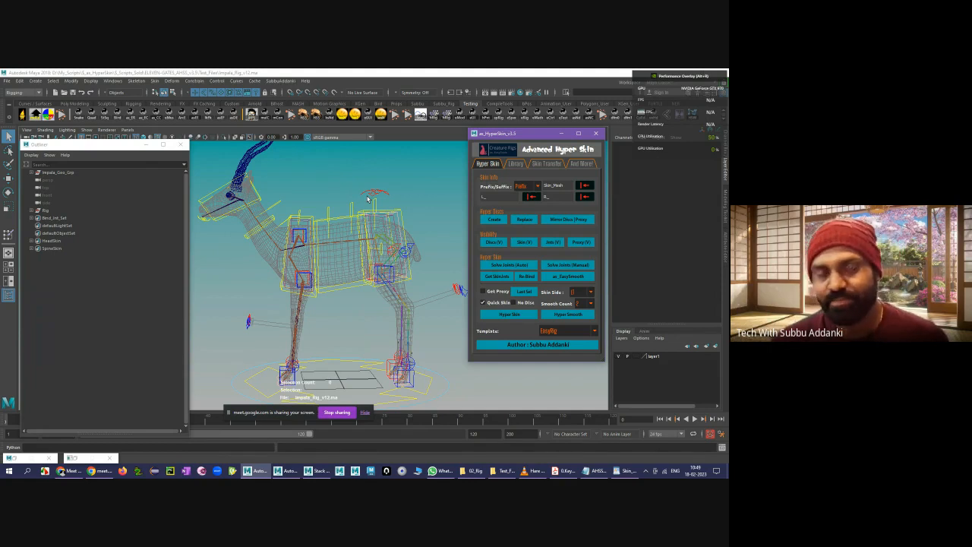
# - Select the impala's Spine_Mid_Ctrl and view Hyper Skin's And More! tools, moving the tool window slightly lower
pyautogui.click(431, 197)
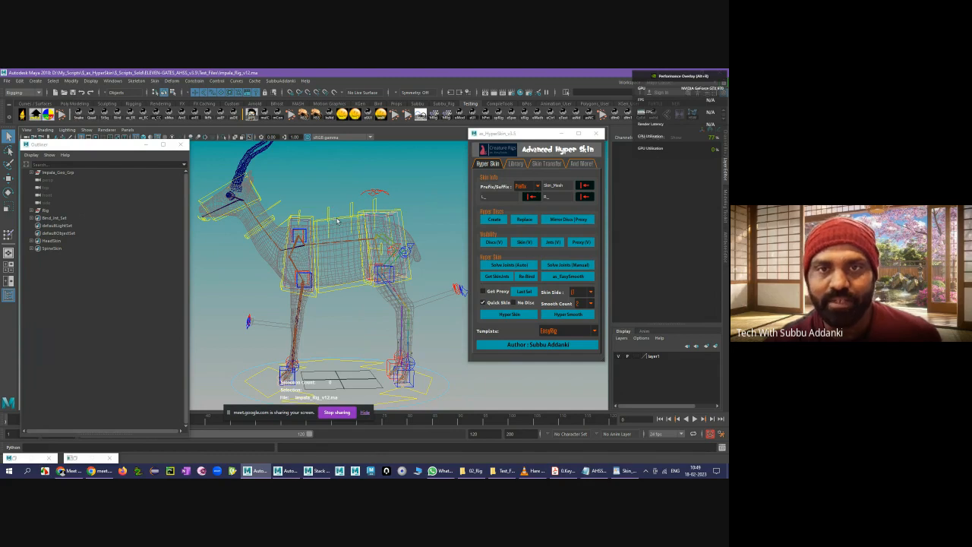
pyautogui.click(382, 221)
pyautogui.click(576, 164)
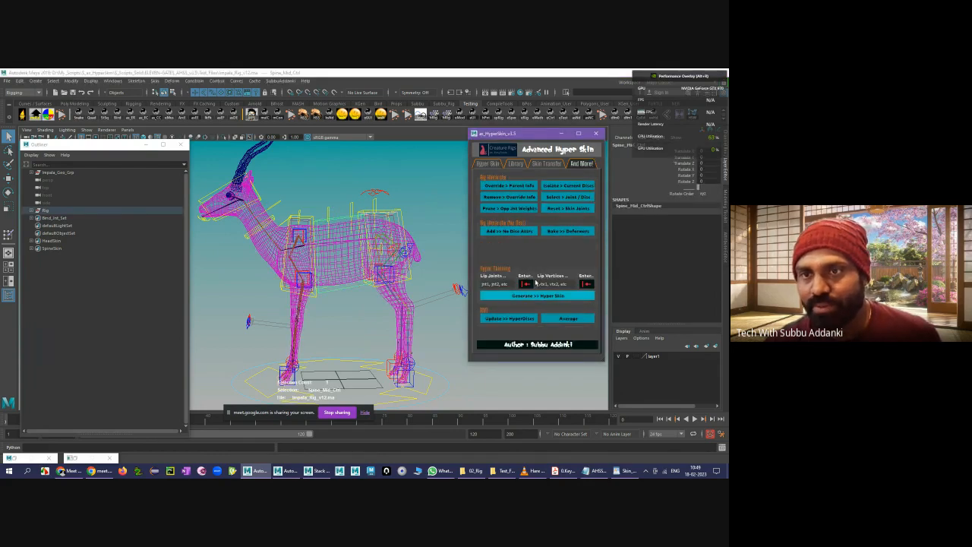
pyautogui.moveTo(538, 137); pyautogui.dragTo(532, 173)
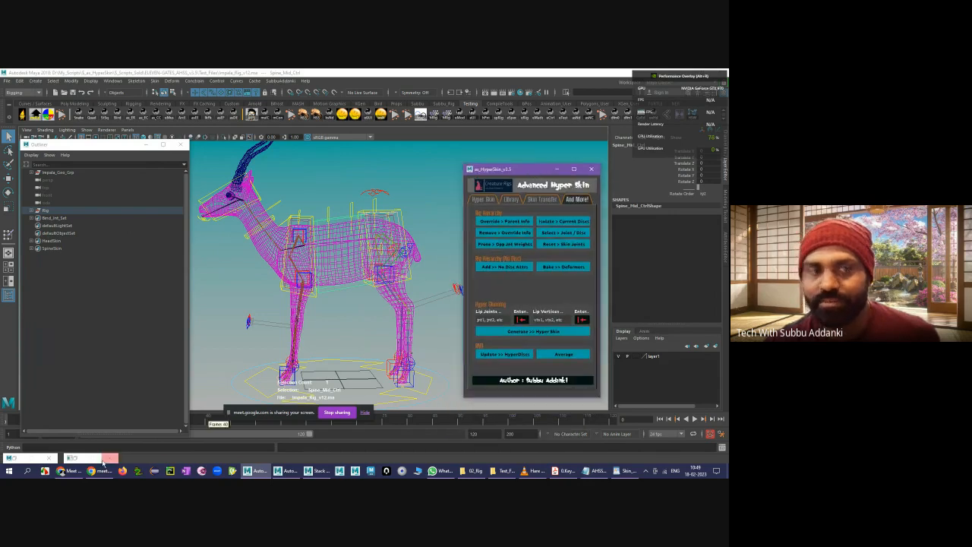
# - Restore the as_EasyQuad window and look through its Legs, Tail and Finalize options
pyautogui.click(81, 458)
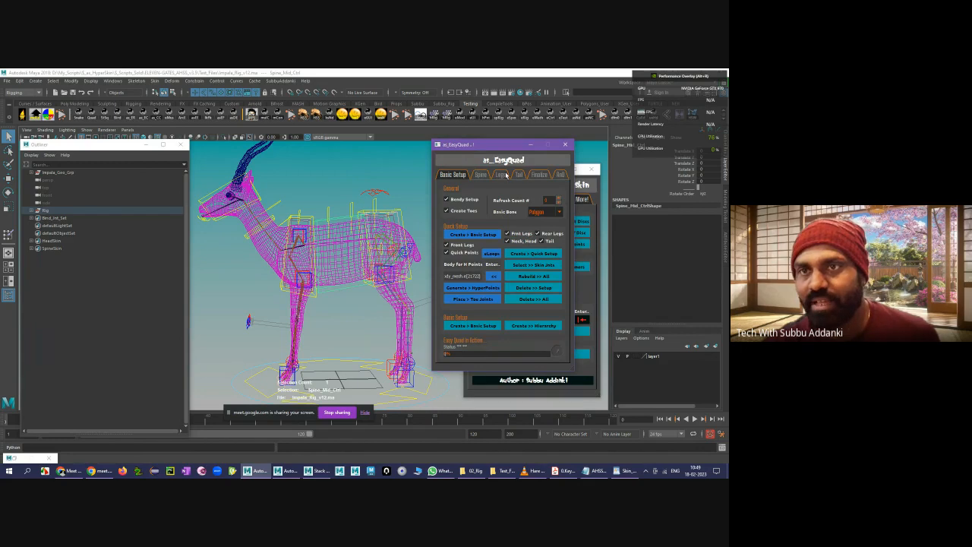
pyautogui.click(504, 175)
pyautogui.click(517, 176)
pyautogui.click(536, 176)
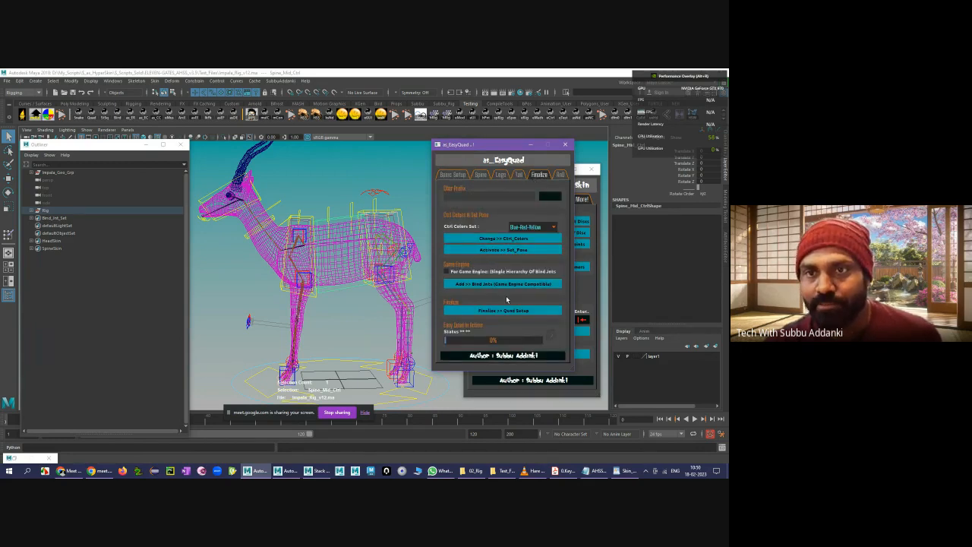
pyautogui.click(554, 174)
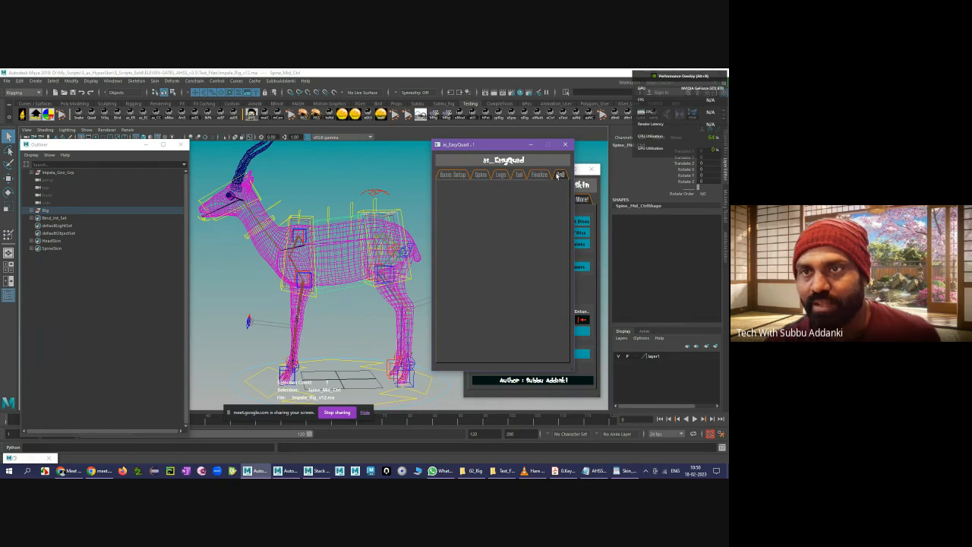
pyautogui.click(517, 175)
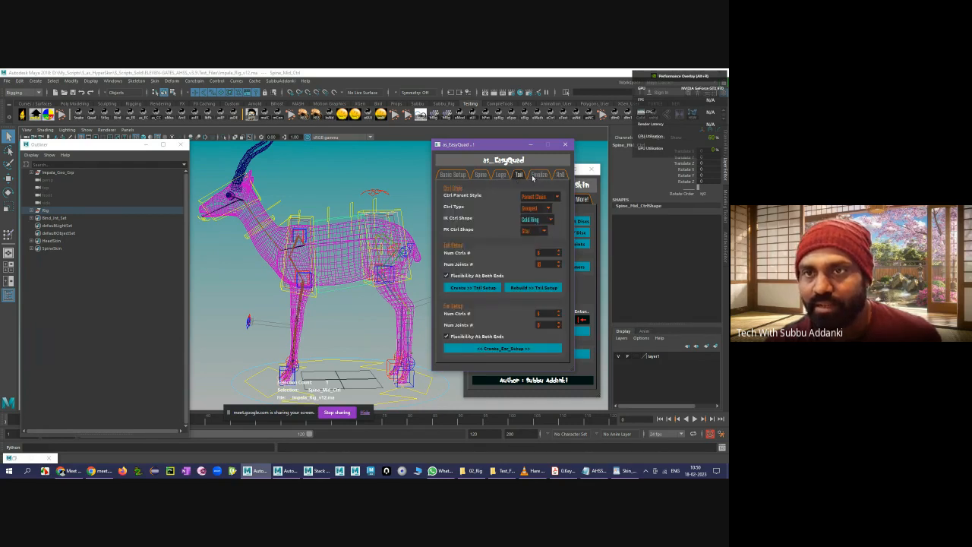
# - Clear the control selection and look through EasyQuad's Finalize and Basic Setup options, moving the tool window slightly aside
pyautogui.click(534, 176)
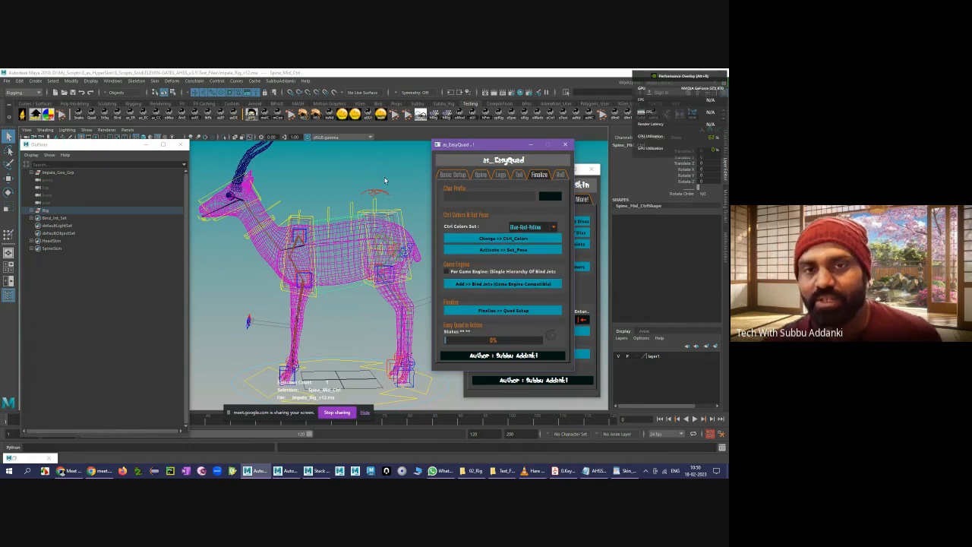
pyautogui.click(245, 173)
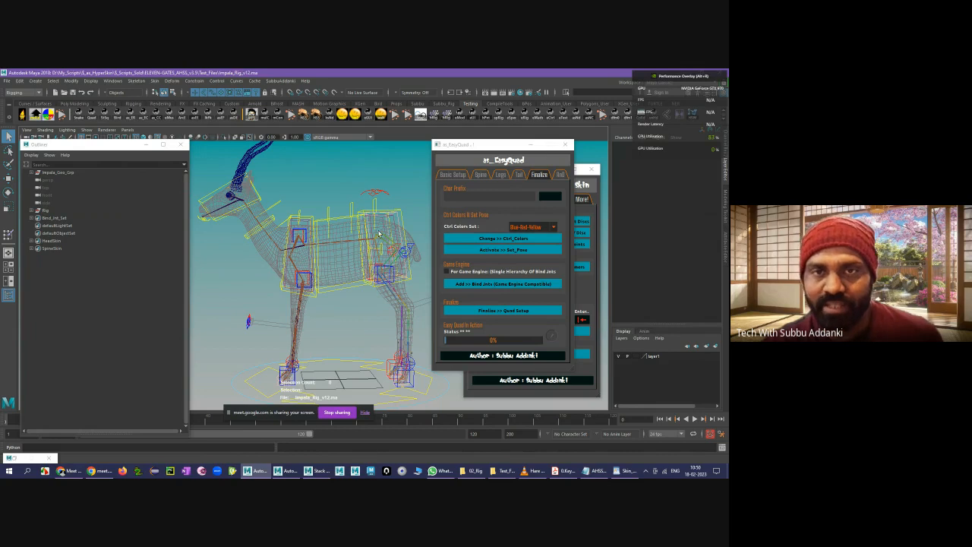
pyautogui.moveTo(497, 148); pyautogui.dragTo(534, 142)
pyautogui.click(364, 190)
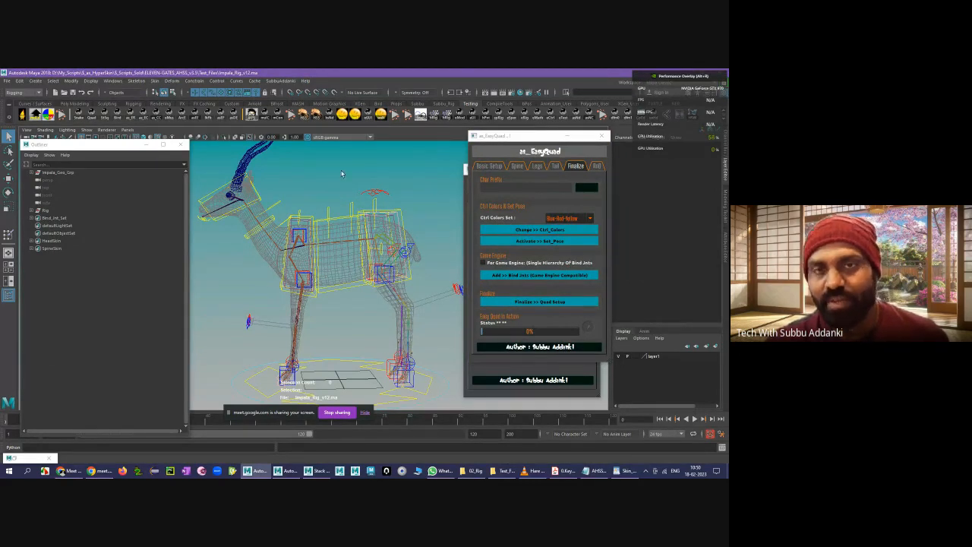
pyautogui.click(487, 166)
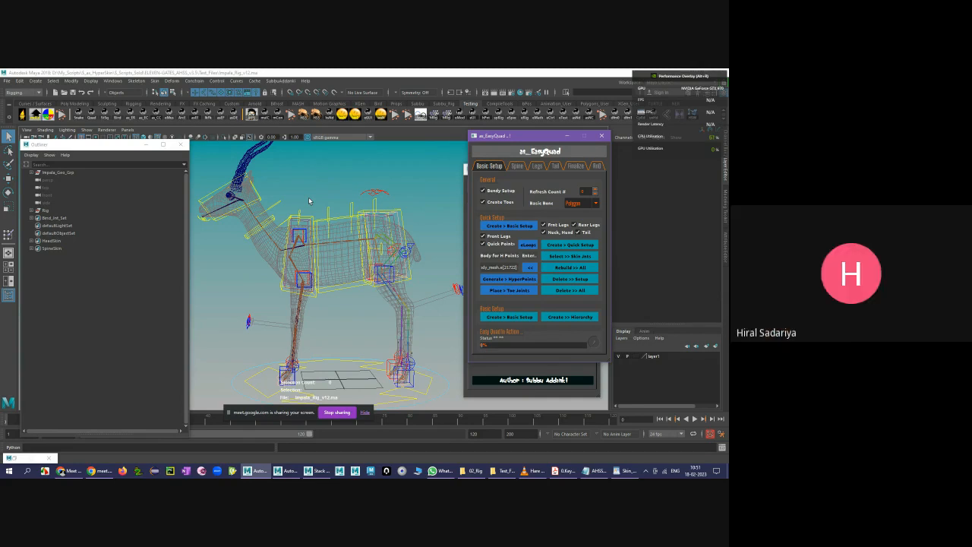
pyautogui.click(308, 199)
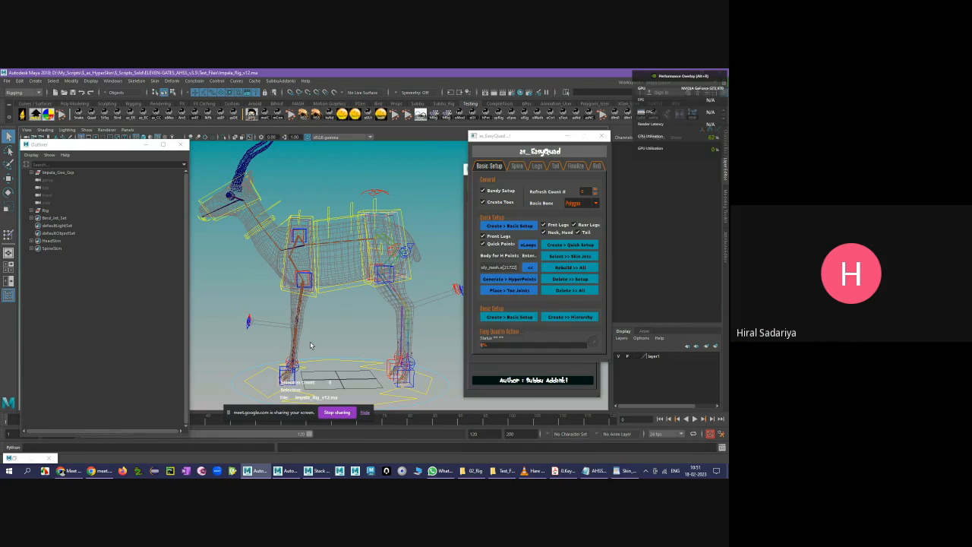
pyautogui.click(471, 471)
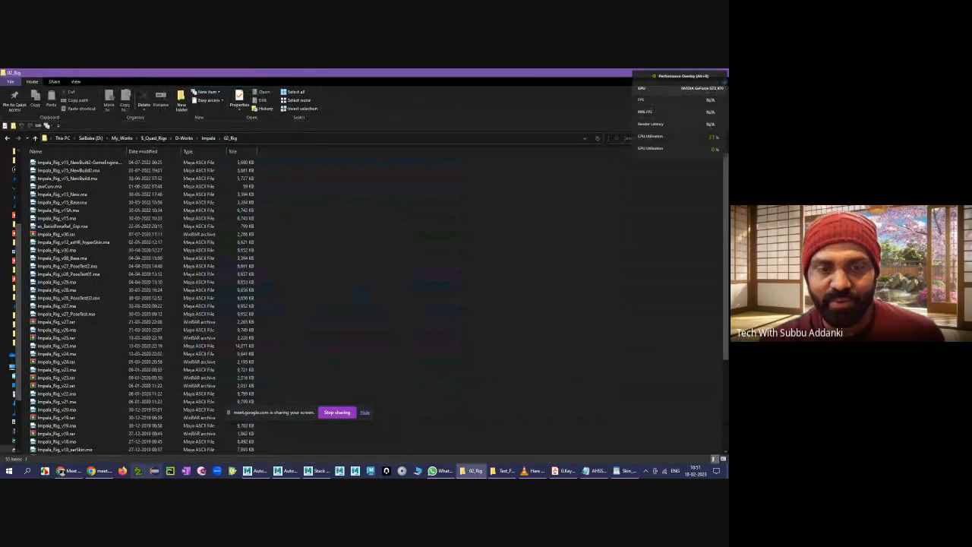
pyautogui.click(68, 471)
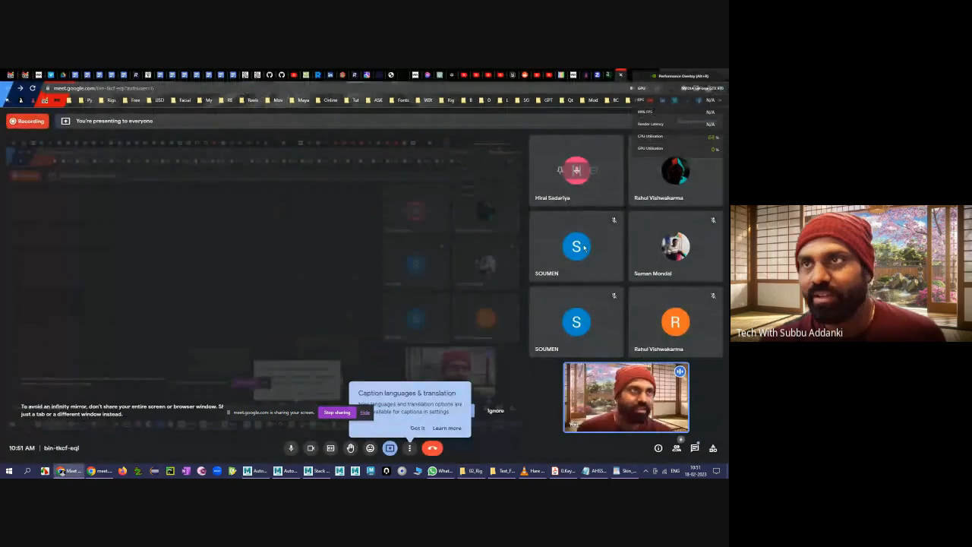
pyautogui.click(497, 471)
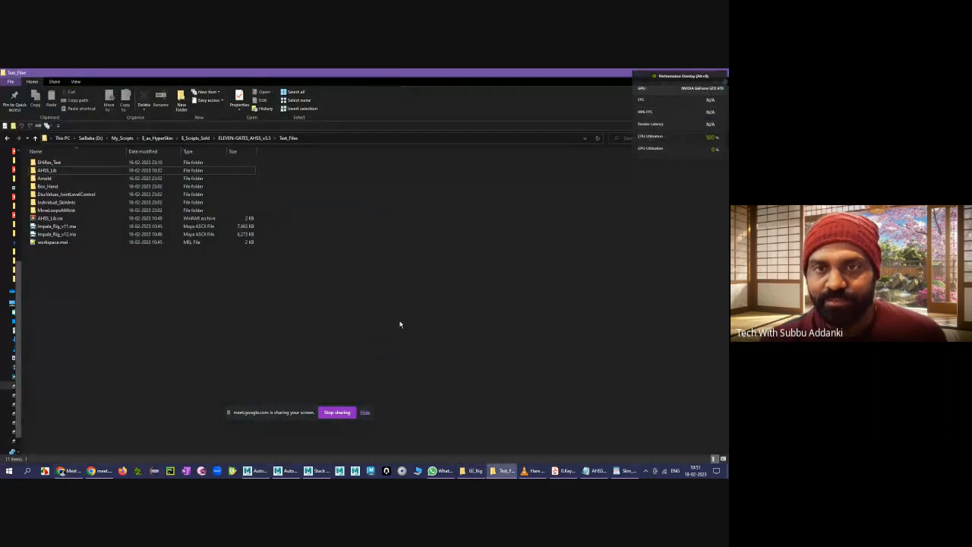
pyautogui.click(257, 472)
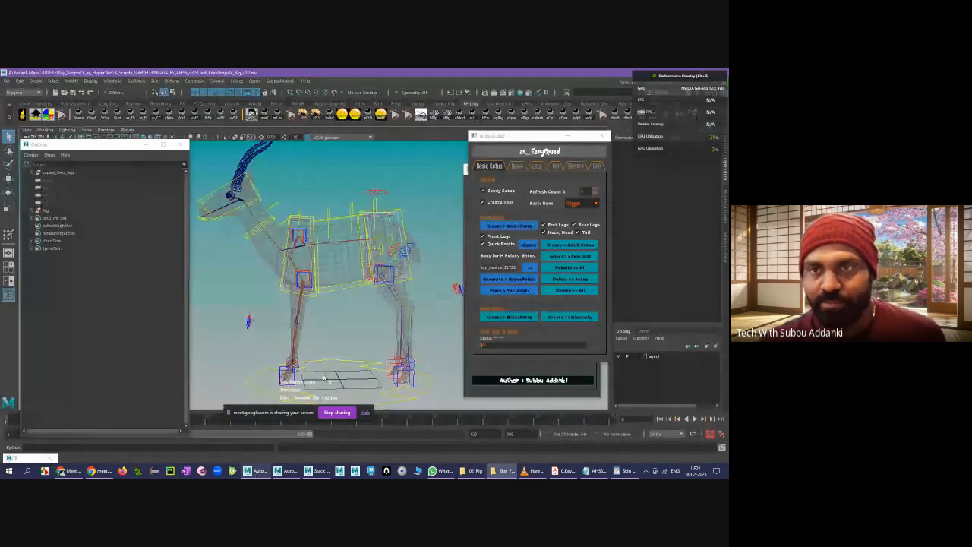
# - Look through EasyQuad's Spine and Legs setup options
pyautogui.click(517, 165)
pyautogui.click(537, 165)
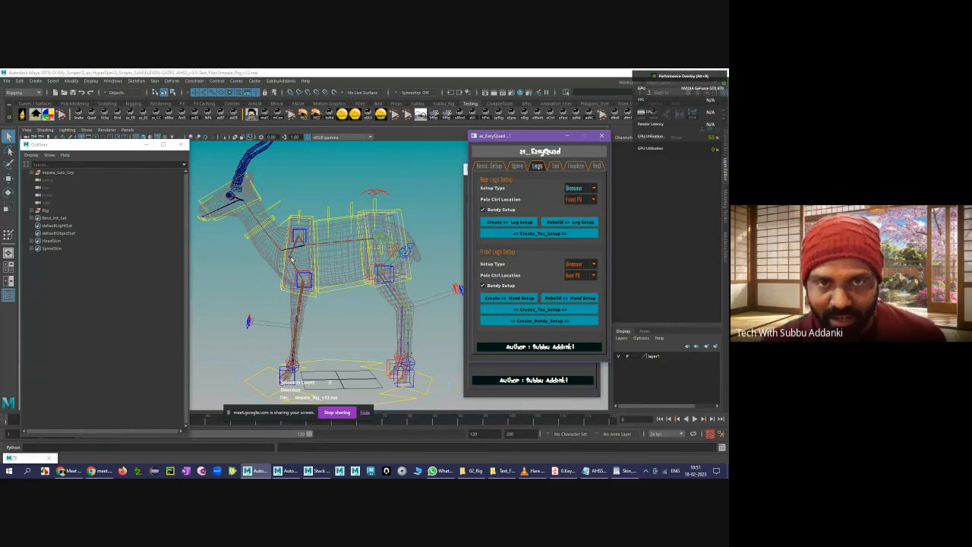
pyautogui.click(521, 168)
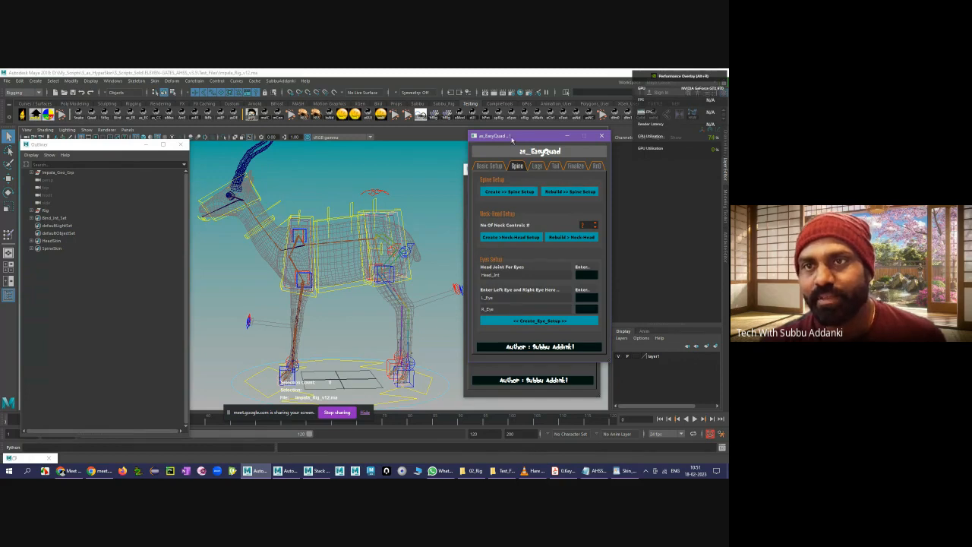
# - Move the EasyQuad window away from the Hyper Skin window and bring up the main Hyper Skin tools
pyautogui.moveTo(511, 137); pyautogui.dragTo(147, 318)
pyautogui.click(511, 199)
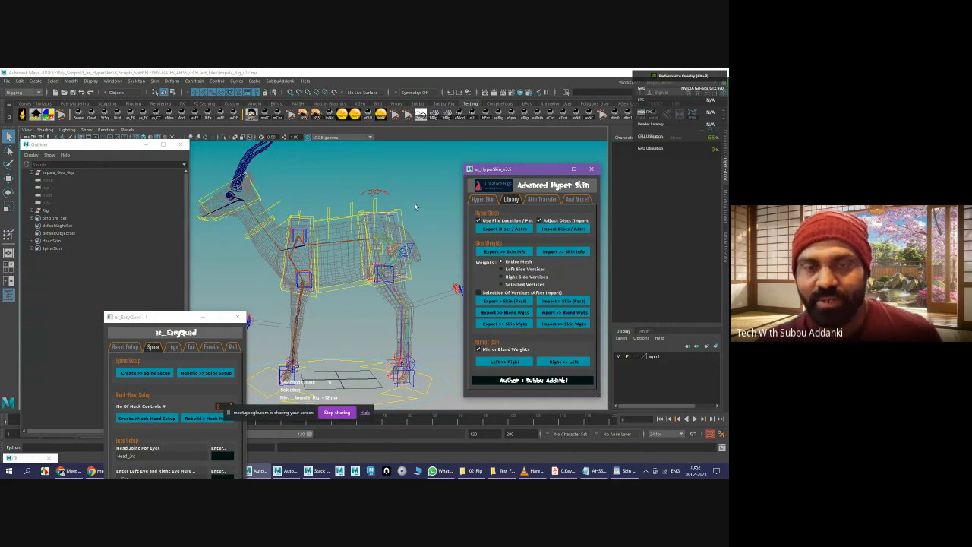
pyautogui.click(415, 202)
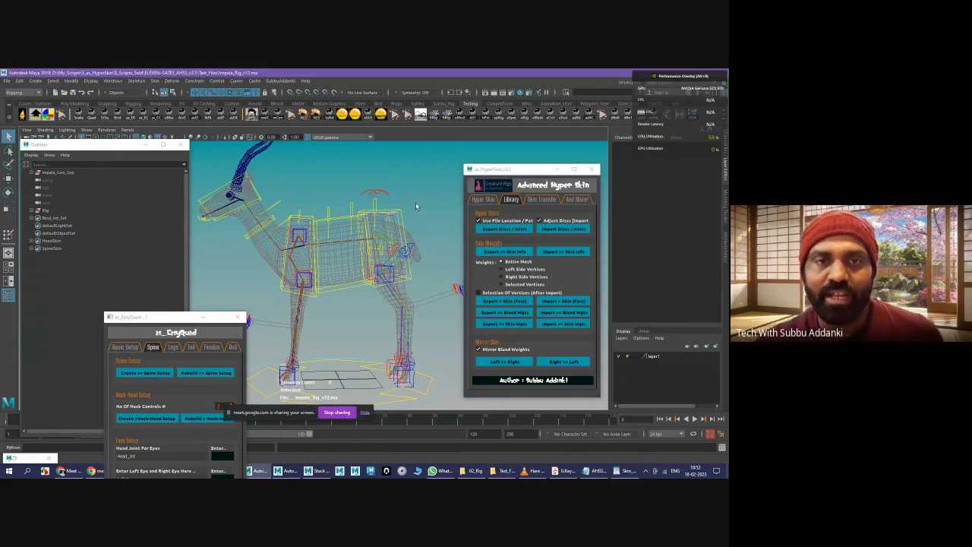
pyautogui.click(483, 200)
# - Switch Skin_Mesh to vertex mode and select the vertices of the impala's rear half, including the hind legs and tail
pyautogui.click(527, 300)
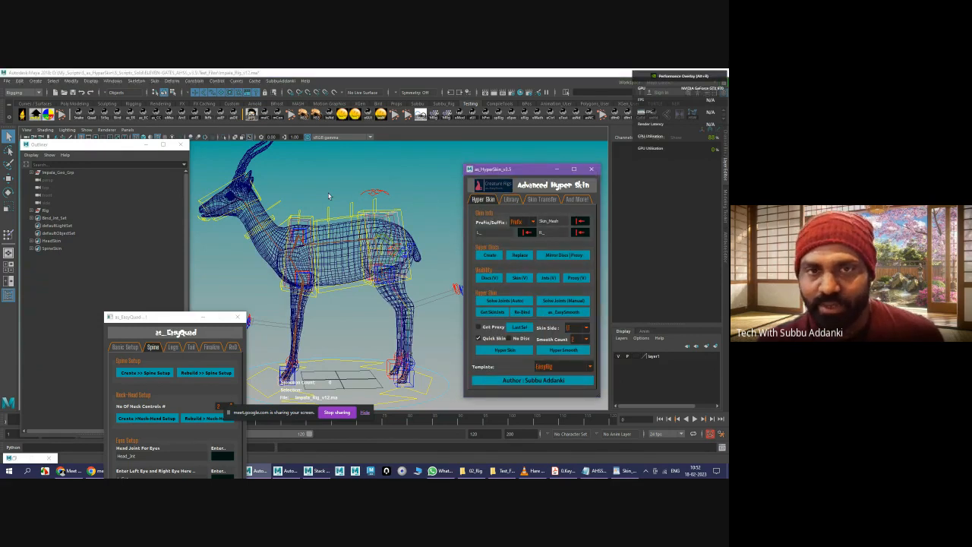
pyautogui.click(339, 254)
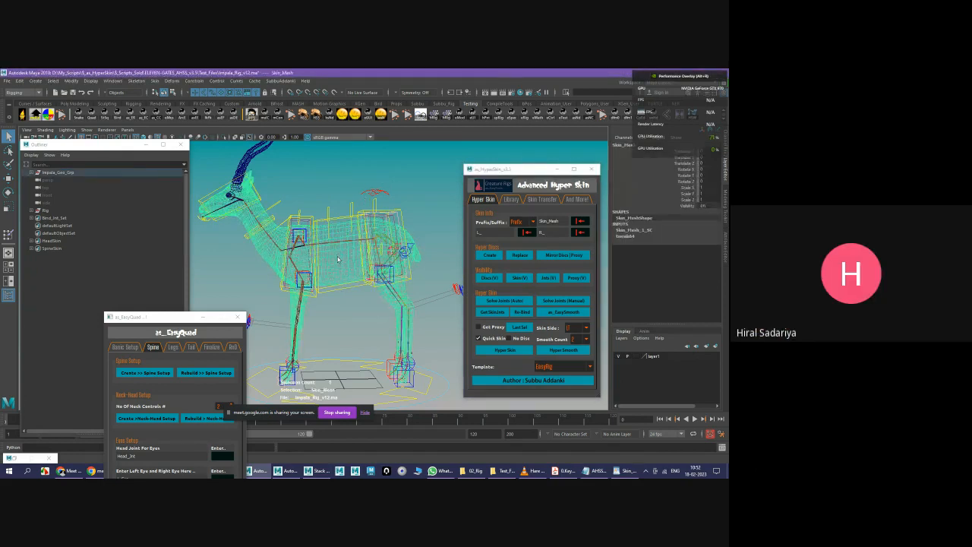
pyautogui.moveTo(338, 260)
pyautogui.mouseDown(button='right')
pyautogui.moveTo(315, 259)
pyautogui.moveTo(339, 260)
pyautogui.mouseUp(button='right')
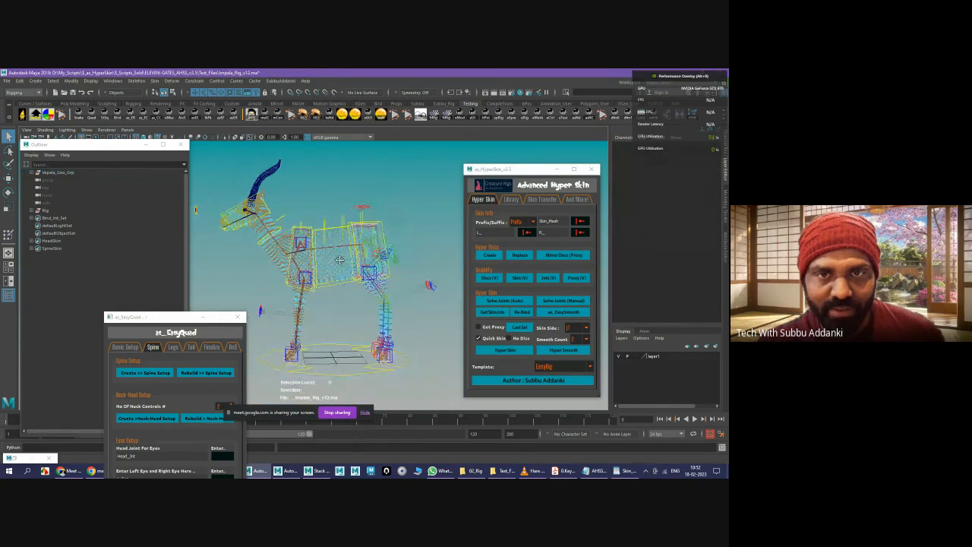
pyautogui.keyDown('alt'); pyautogui.moveTo(340, 260); pyautogui.dragTo(338, 256, button='middle'); pyautogui.keyUp('alt')
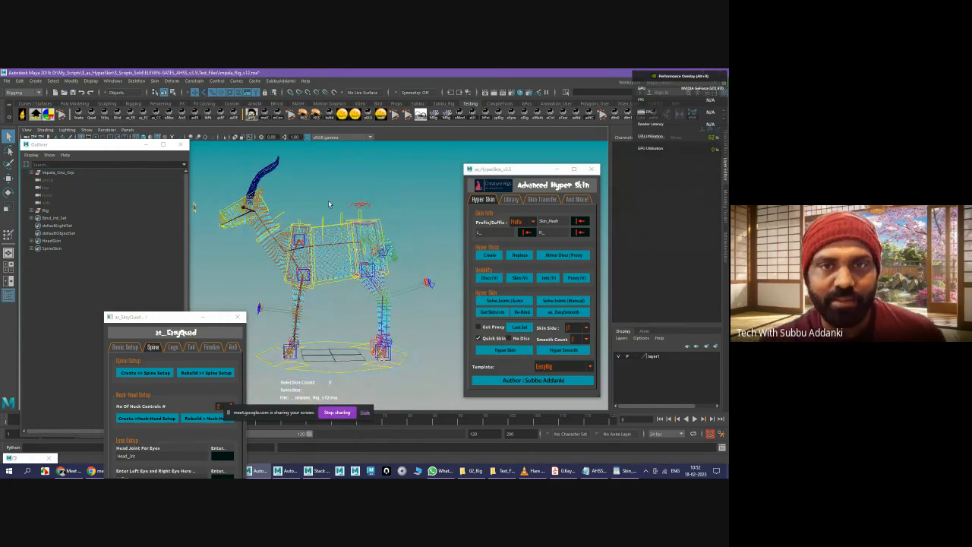
pyautogui.moveTo(327, 201); pyautogui.dragTo(423, 380)
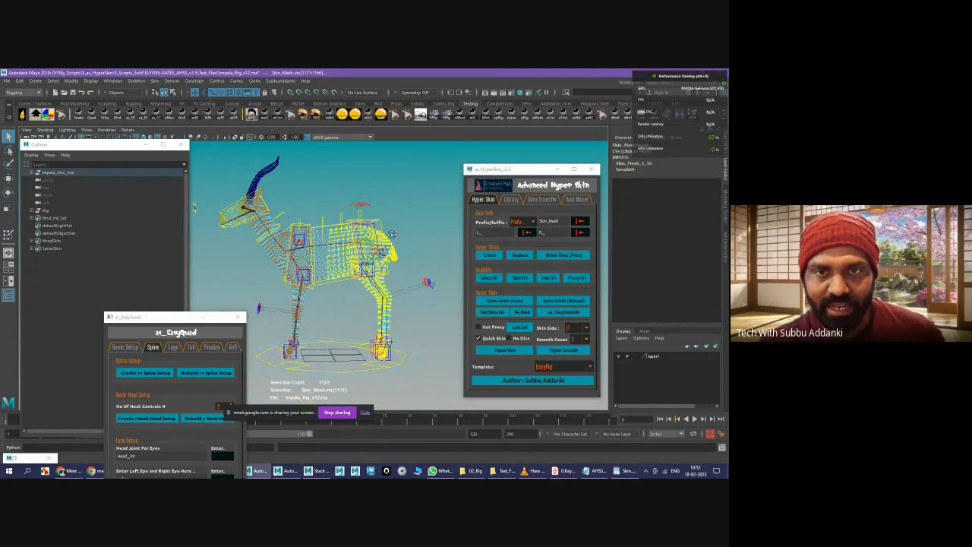
pyautogui.keyDown('alt'); pyautogui.moveTo(391, 235); pyautogui.dragTo(388, 218); pyautogui.keyUp('alt')
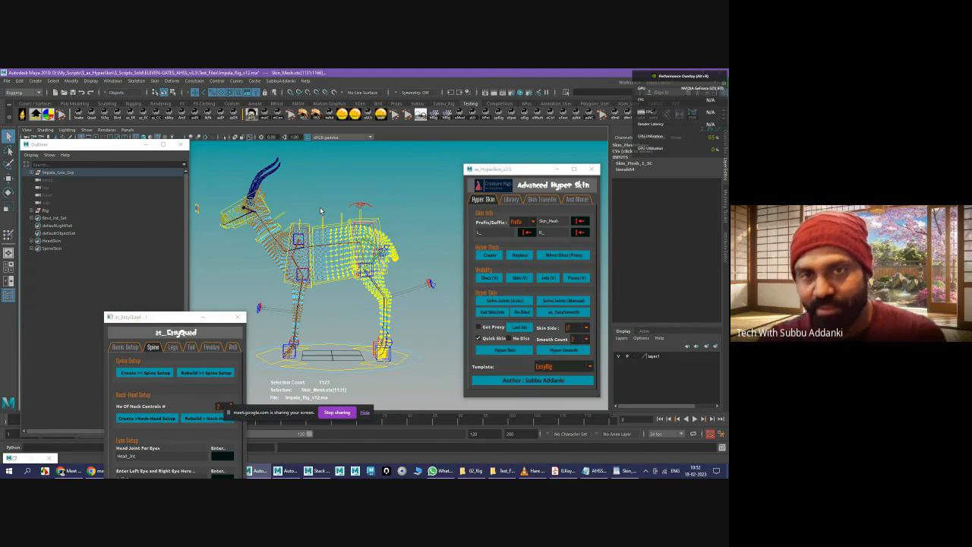
# - Reduce the rear vertex selection to one side of the body with Hyper Skin's Select >> Side Vertices option
pyautogui.keyDown('alt'); pyautogui.moveTo(320, 209); pyautogui.dragTo(370, 266); pyautogui.keyUp('alt')
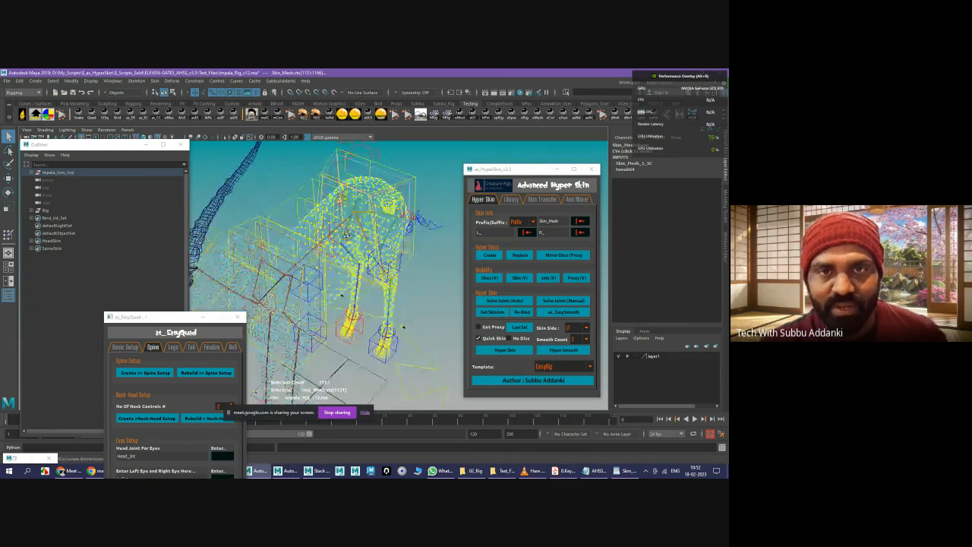
pyautogui.keyDown('alt'); pyautogui.moveTo(346, 235); pyautogui.dragTo(362, 220); pyautogui.keyUp('alt')
pyautogui.keyDown('alt'); pyautogui.moveTo(359, 236); pyautogui.dragTo(356, 196); pyautogui.keyUp('alt')
pyautogui.keyDown('alt'); pyautogui.moveTo(374, 251); pyautogui.dragTo(326, 231); pyautogui.keyUp('alt')
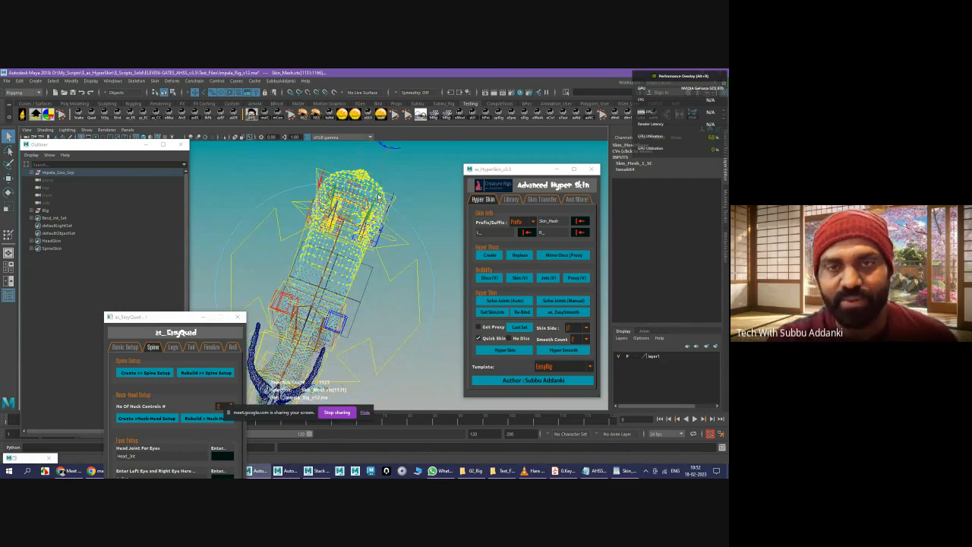
pyautogui.click(517, 330)
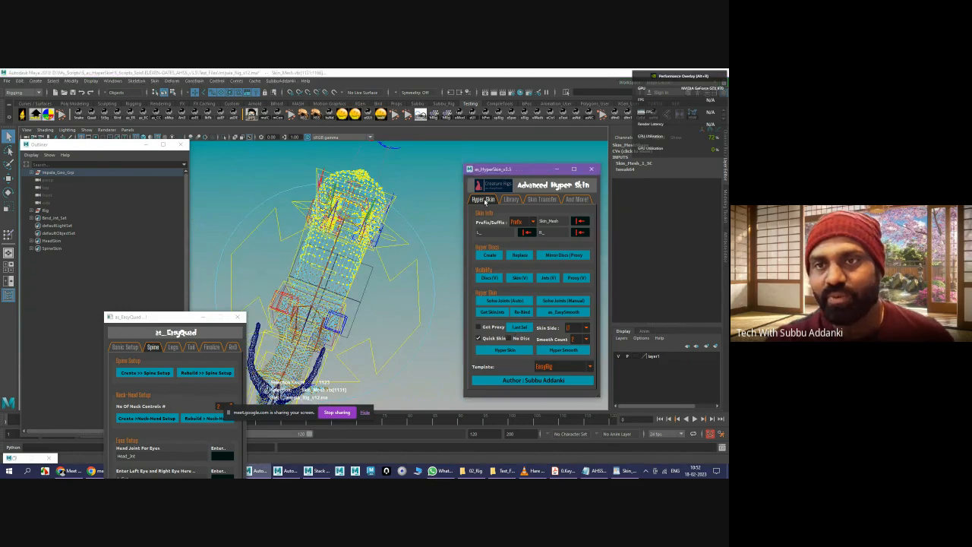
pyautogui.rightClick(522, 331)
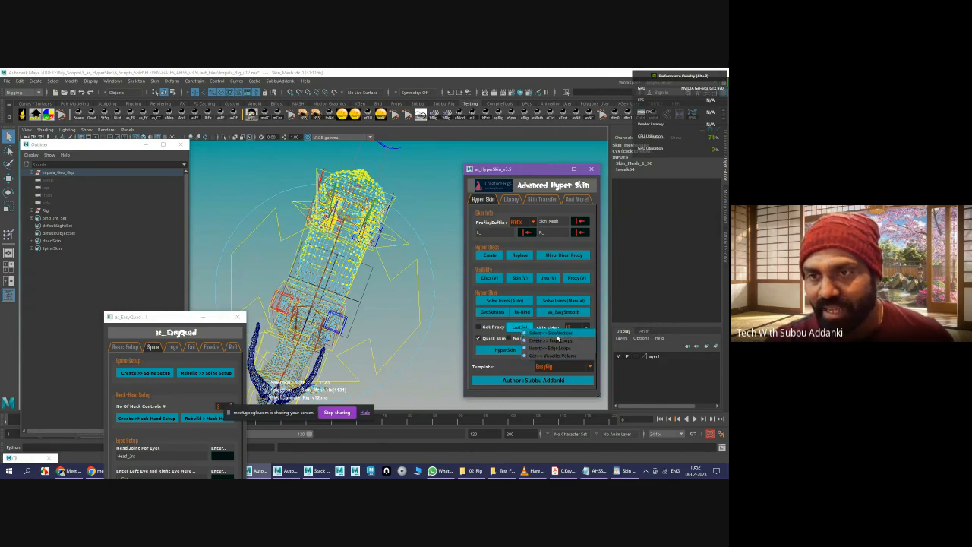
pyautogui.click(557, 337)
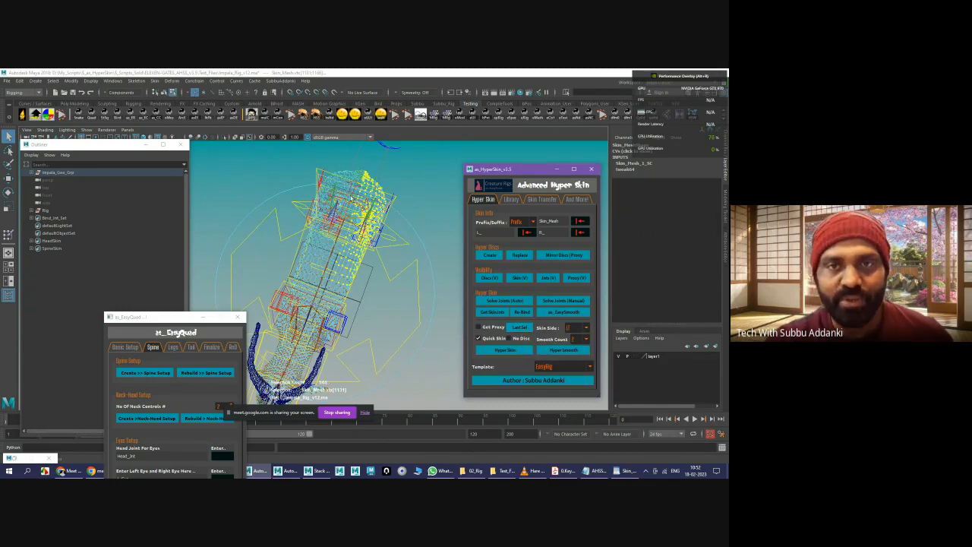
# - Save the selected rear vertices as a quick select set named Rear_Vtx
pyautogui.keyDown('alt'); pyautogui.moveTo(369, 215); pyautogui.dragTo(292, 221); pyautogui.keyUp('alt')
pyautogui.keyDown('alt'); pyautogui.moveTo(293, 222); pyautogui.dragTo(106, 247, button='right'); pyautogui.keyUp('alt')
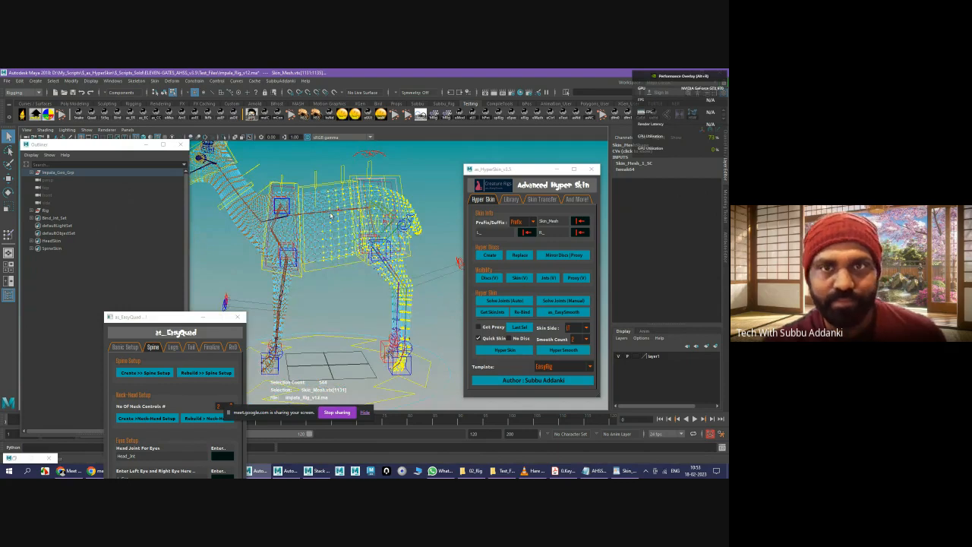
pyautogui.keyDown('alt'); pyautogui.moveTo(332, 215); pyautogui.dragTo(330, 220); pyautogui.keyUp('alt')
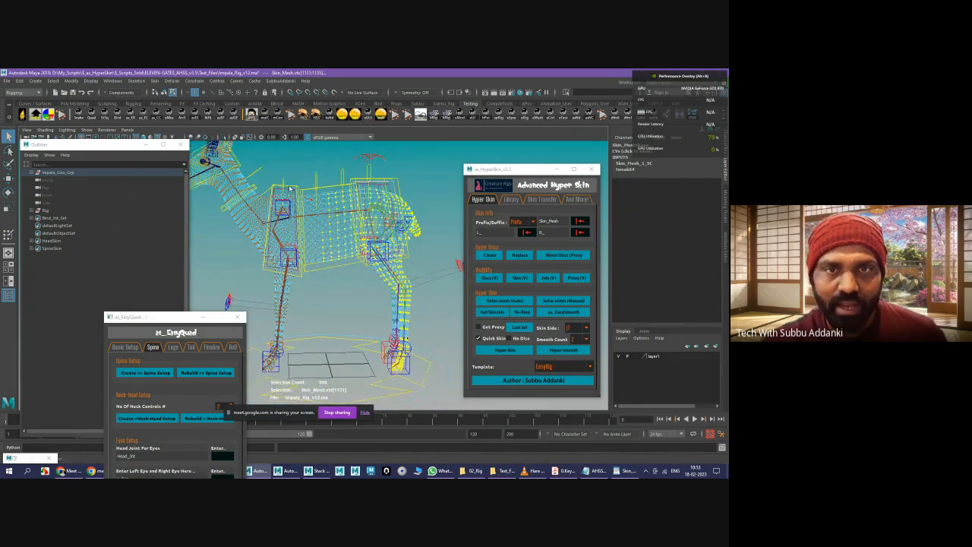
pyautogui.click(44, 80)
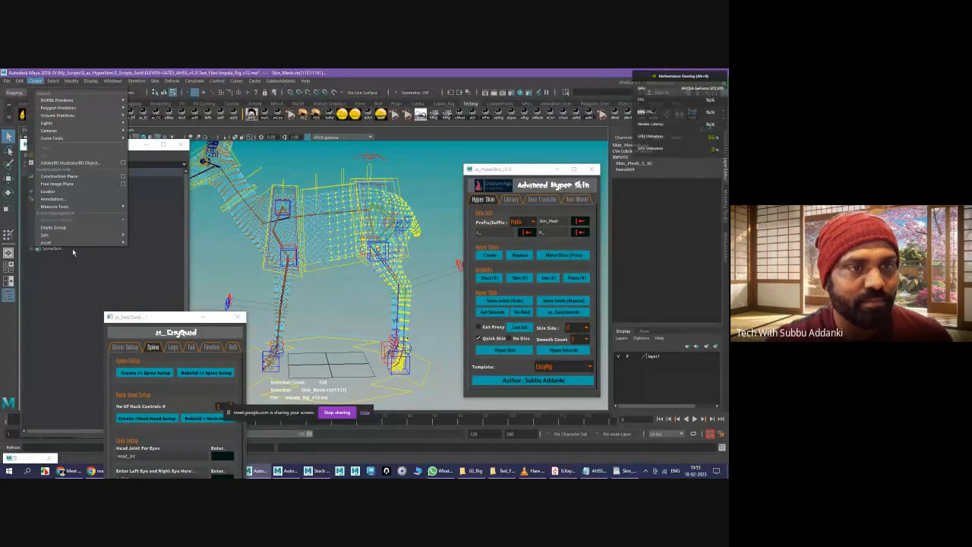
pyautogui.moveTo(63, 235)
pyautogui.click(155, 257)
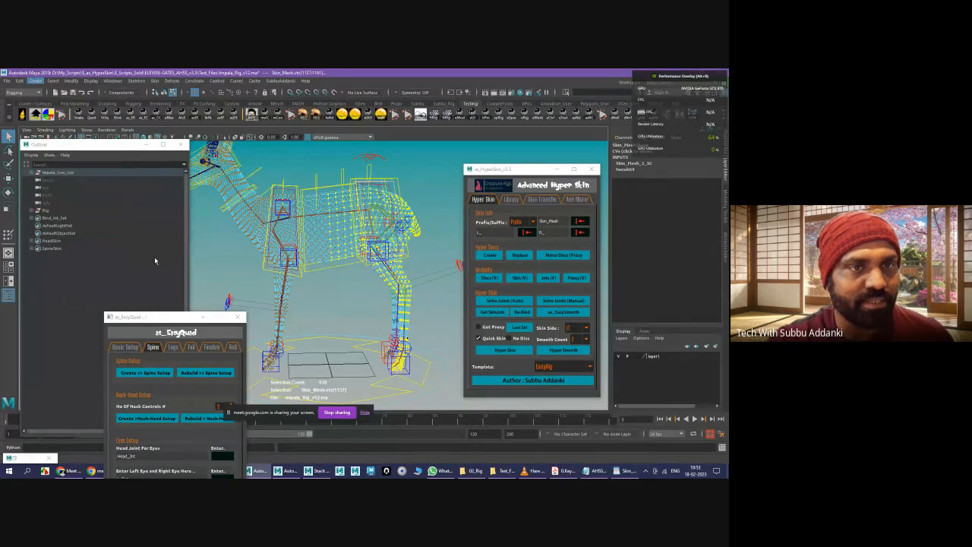
pyautogui.write('Rear_Vtx')
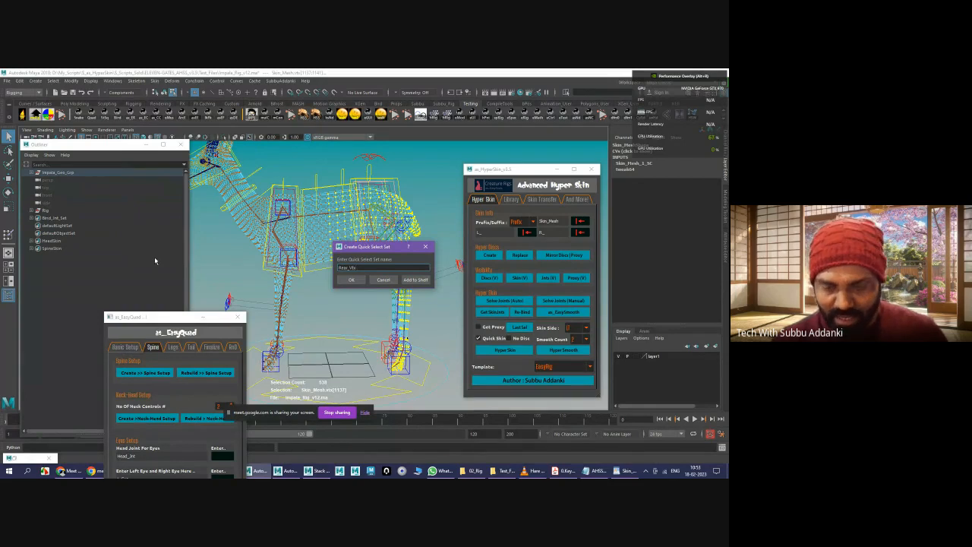
pyautogui.press('Return')
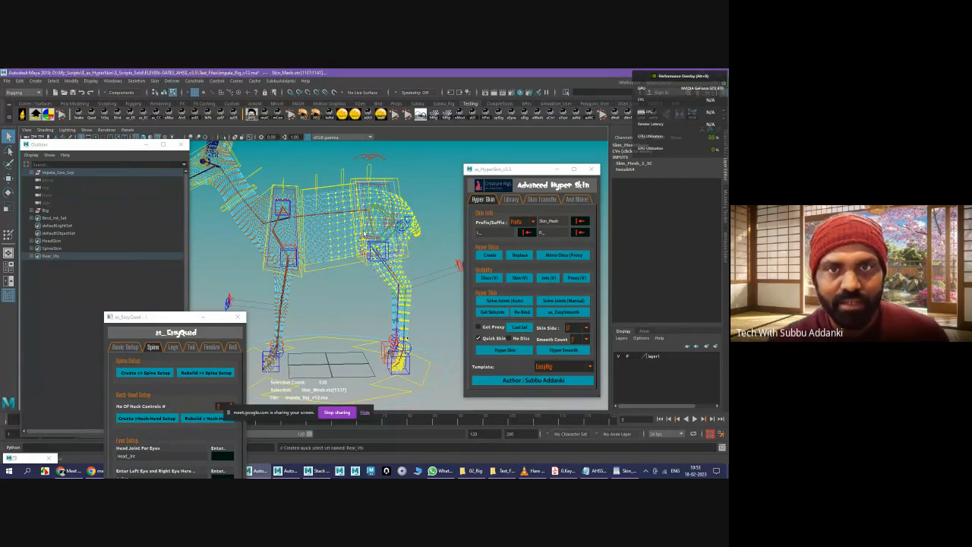
# - Switch to the side view and select Skin_Mesh's front-half vertices, from the neck and front legs to mid-body
pyautogui.scroll(-4, 365, 234)
pyautogui.scroll(3, 378, 258)
pyautogui.keyDown('alt'); pyautogui.moveTo(385, 271); pyautogui.dragTo(436, 258, button='middle'); pyautogui.keyUp('alt')
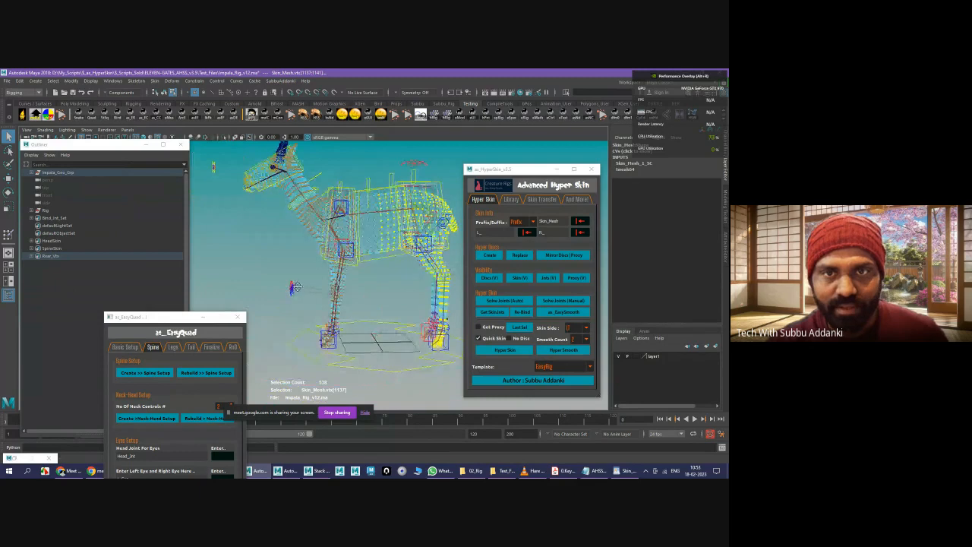
pyautogui.keyDown('alt'); pyautogui.moveTo(335, 293); pyautogui.dragTo(300, 290, button='middle'); pyautogui.keyUp('alt')
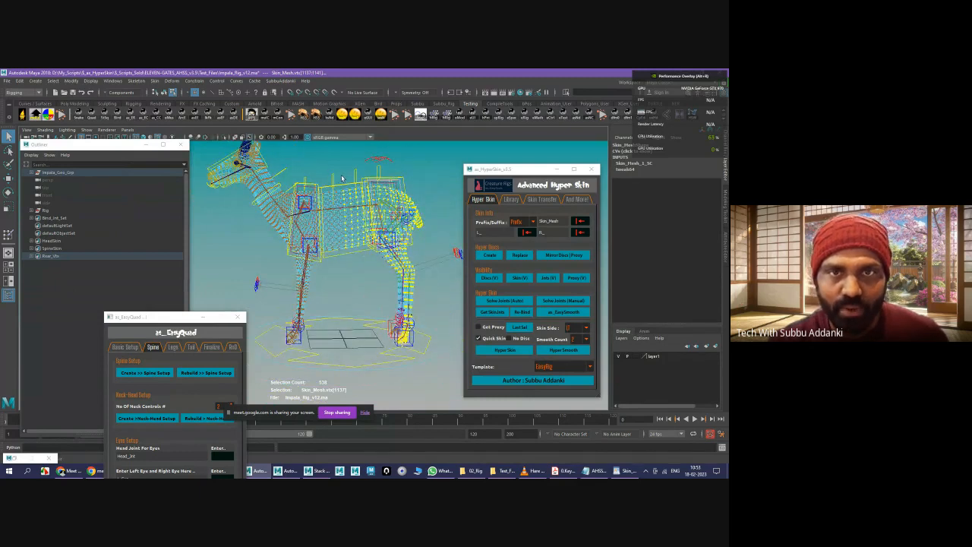
pyautogui.press('space')
pyautogui.moveTo(343, 176); pyautogui.dragTo(372, 187)
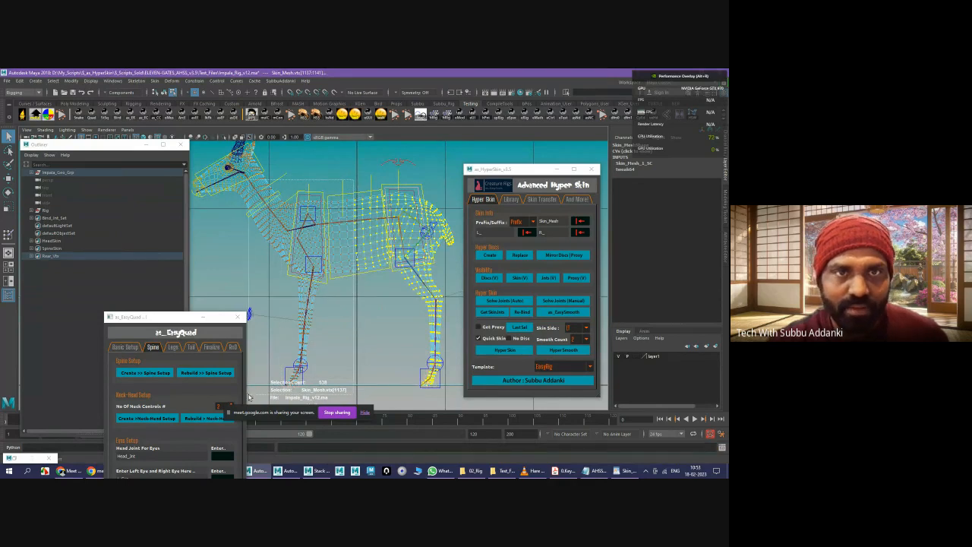
pyautogui.moveTo(248, 397); pyautogui.dragTo(354, 180)
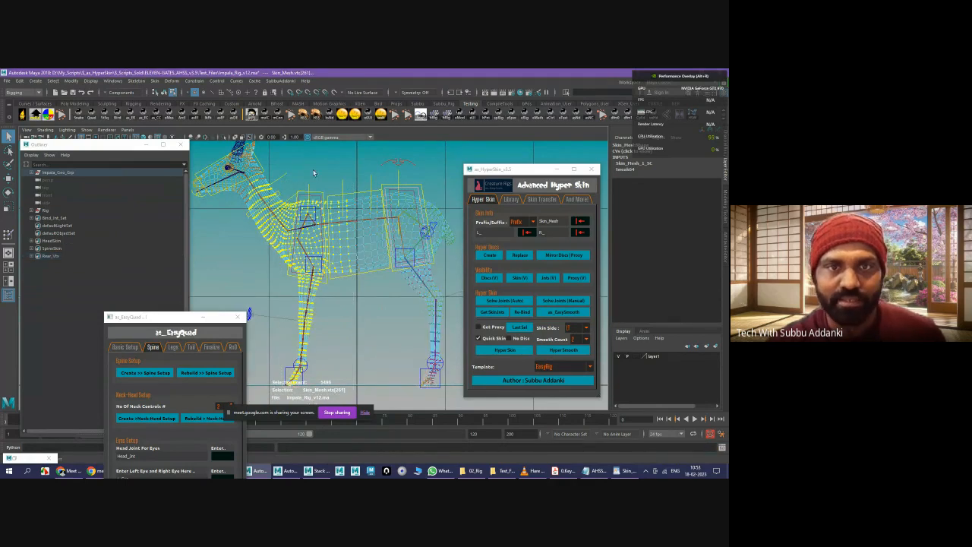
# - Refine the front vertex selection around the neck and mid-body with the Lasso tool and return to the perspective view
pyautogui.moveTo(345, 230)
pyautogui.keyDown('alt'); pyautogui.mouseDown()
pyautogui.moveTo(367, 236)
pyautogui.moveTo(341, 221)
pyautogui.mouseUp(); pyautogui.keyUp('alt')
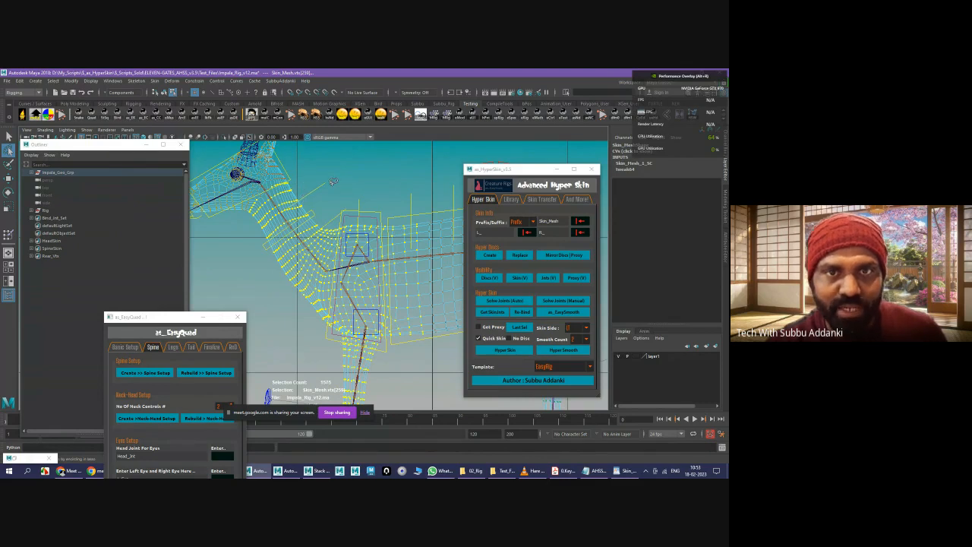
pyautogui.press('q')
pyautogui.press('space')
pyautogui.moveTo(337, 187); pyautogui.dragTo(336, 179)
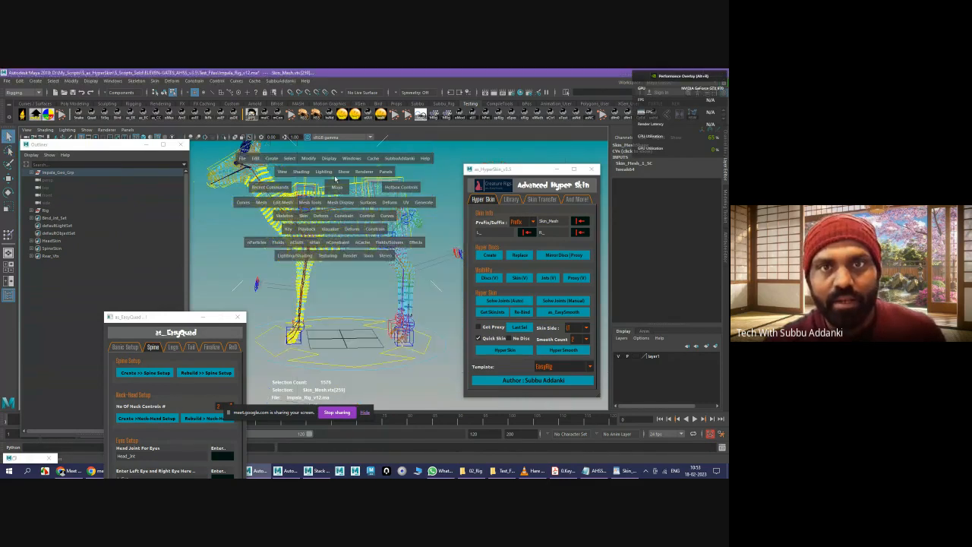
# - Reduce the front vertex selection to one side of the body with Hyper Skin's Select >> Side Vertices option
pyautogui.scroll(-5, 372, 255)
pyautogui.moveTo(373, 257)
pyautogui.keyDown('alt'); pyautogui.mouseDown()
pyautogui.moveTo(408, 296)
pyautogui.moveTo(358, 252)
pyautogui.mouseUp(); pyautogui.keyUp('alt')
pyautogui.scroll(5, 376, 276)
pyautogui.scroll(3, 359, 253)
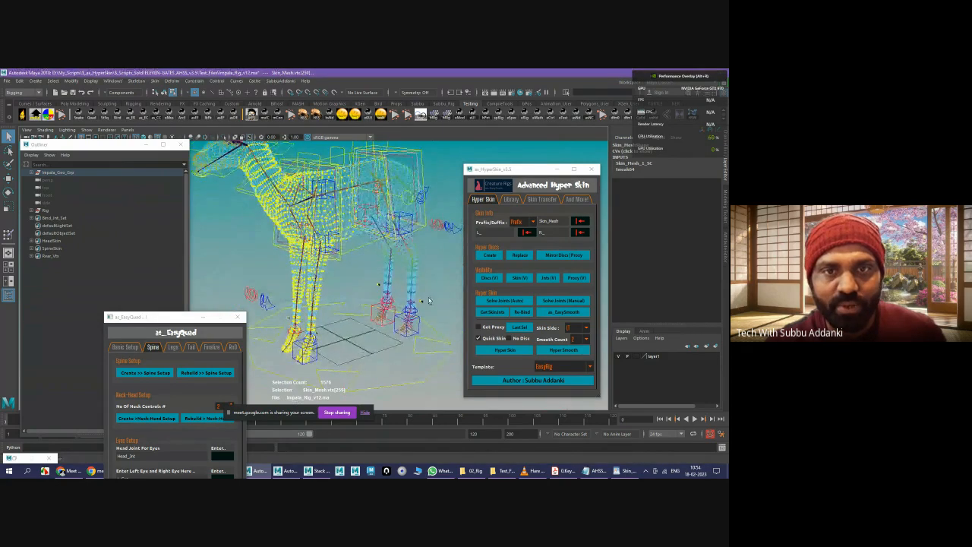
pyautogui.click(522, 328)
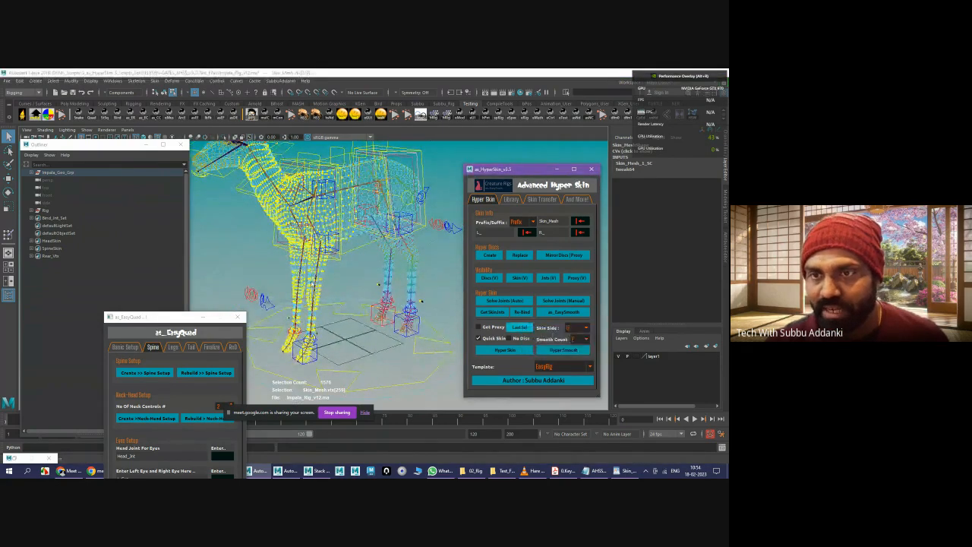
pyautogui.hotkey('ctrl', 'z')
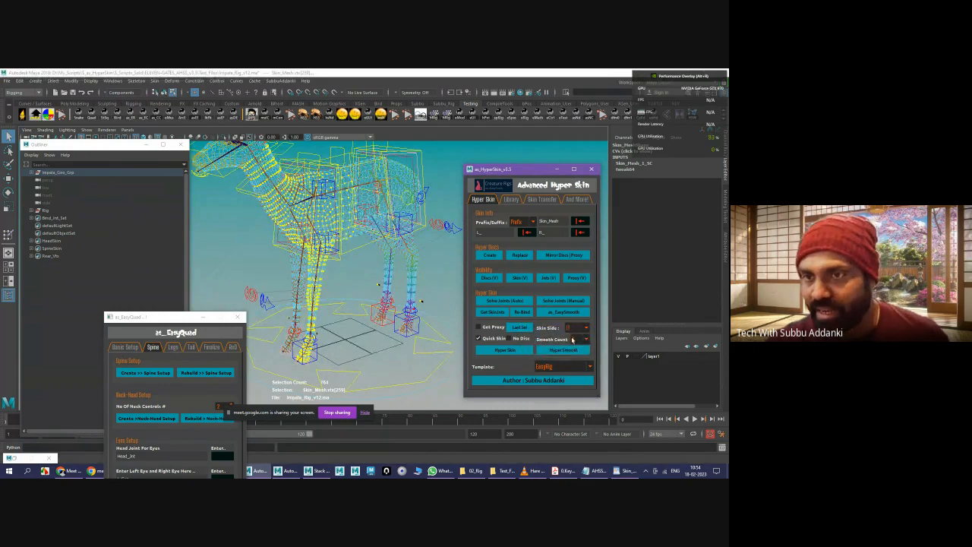
pyautogui.keyDown('alt'); pyautogui.moveTo(258, 299); pyautogui.dragTo(349, 285); pyautogui.keyUp('alt')
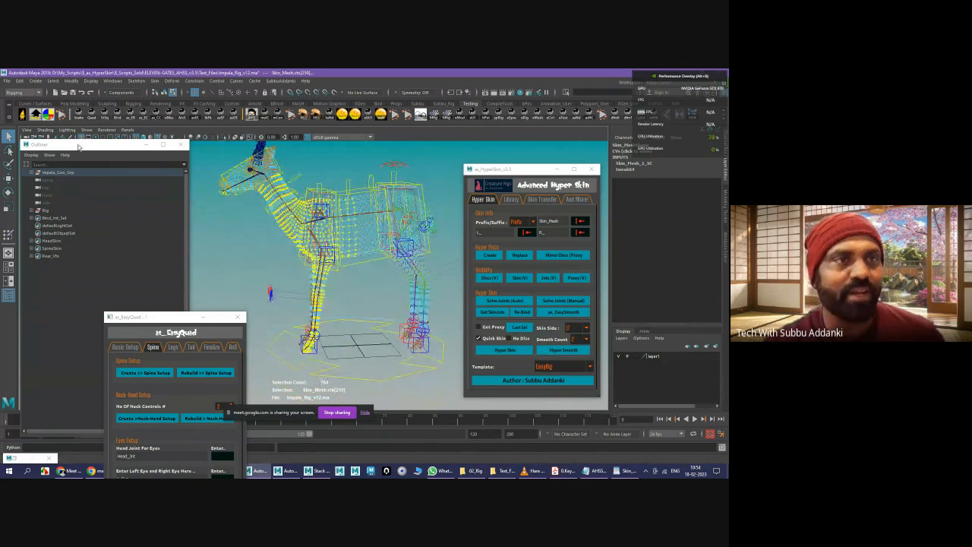
pyautogui.moveTo(78, 146); pyautogui.dragTo(78, 143)
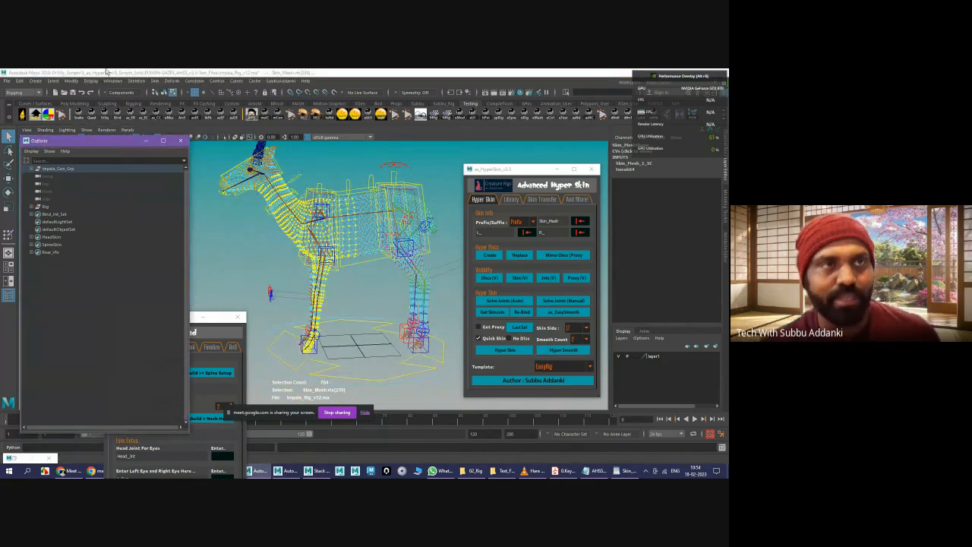
pyautogui.click(35, 80)
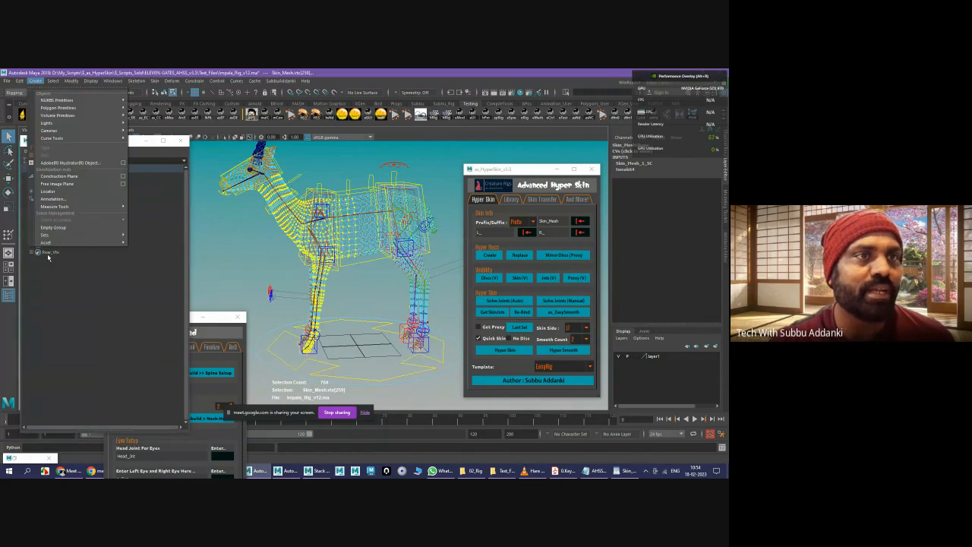
pyautogui.moveTo(84, 235)
pyautogui.click(156, 259)
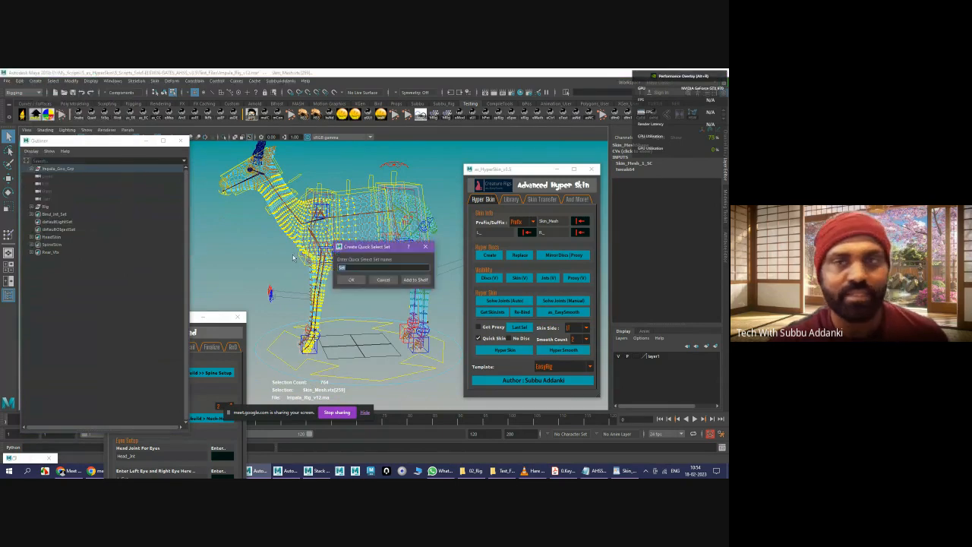
pyautogui.click(426, 248)
# - Add more mid-body vertices to the front selection and limit it to one side of the body again
pyautogui.keyDown('alt'); pyautogui.moveTo(369, 243); pyautogui.dragTo(361, 213); pyautogui.keyUp('alt')
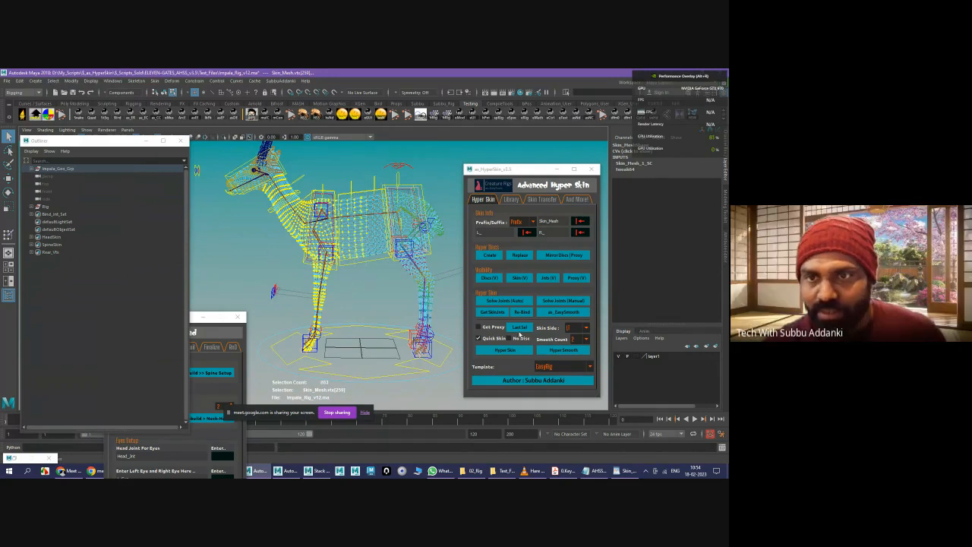
pyautogui.click(519, 327)
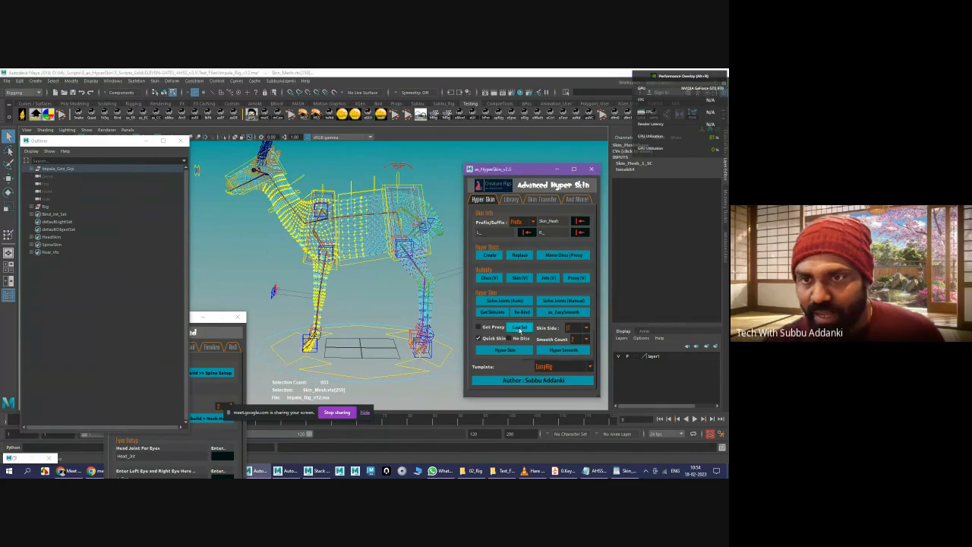
pyautogui.click(367, 269)
pyautogui.moveTo(367, 269)
pyautogui.keyDown('alt'); pyautogui.mouseDown()
pyautogui.moveTo(379, 243)
pyautogui.moveTo(372, 260)
pyautogui.mouseUp(); pyautogui.keyUp('alt')
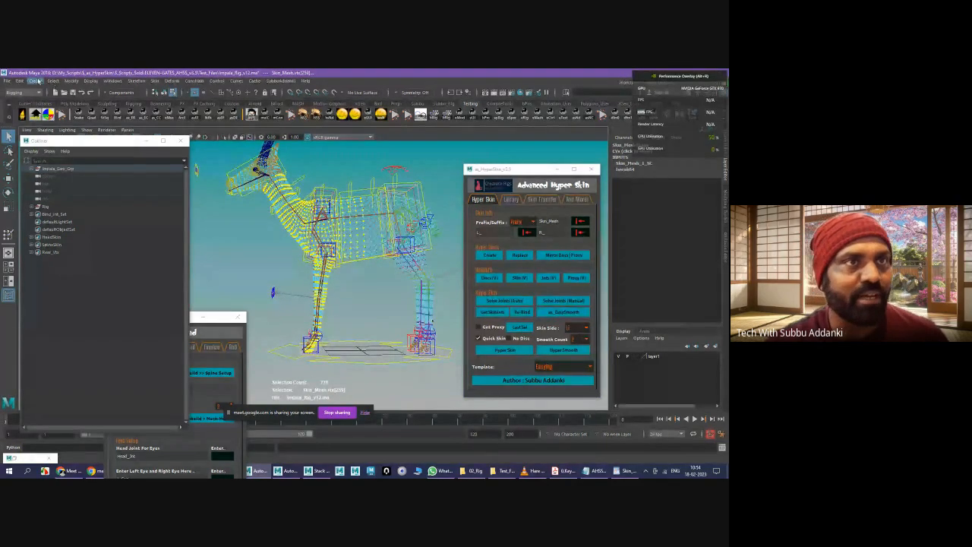
# - Save the selected front vertices as a quick select set named Front_Vtx
pyautogui.click(35, 80)
pyautogui.moveTo(44, 234)
pyautogui.click(156, 254)
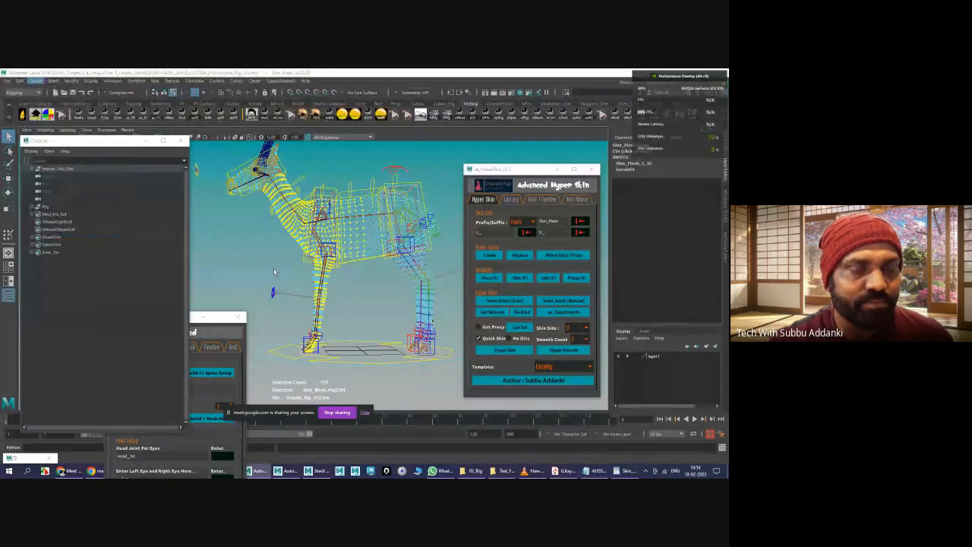
pyautogui.press('BackSpace')
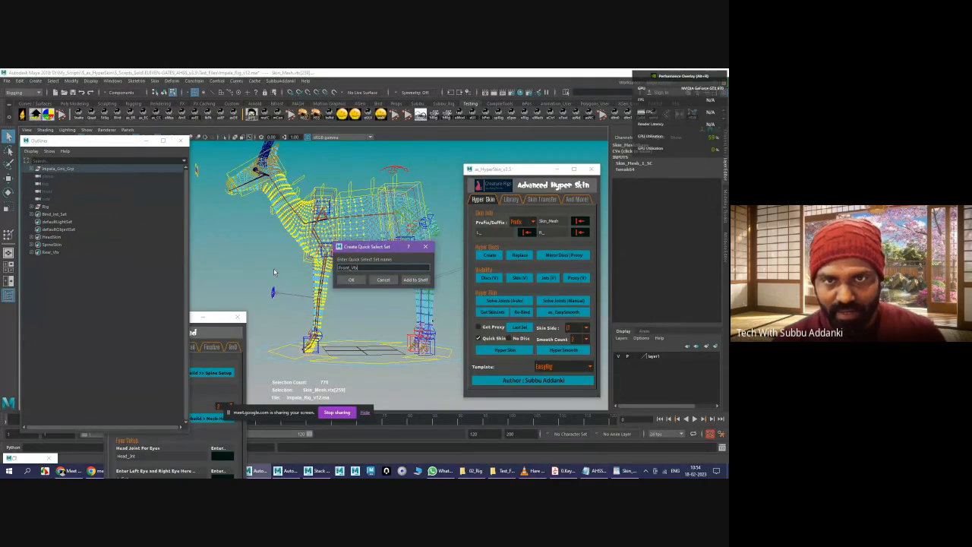
pyautogui.press('Return')
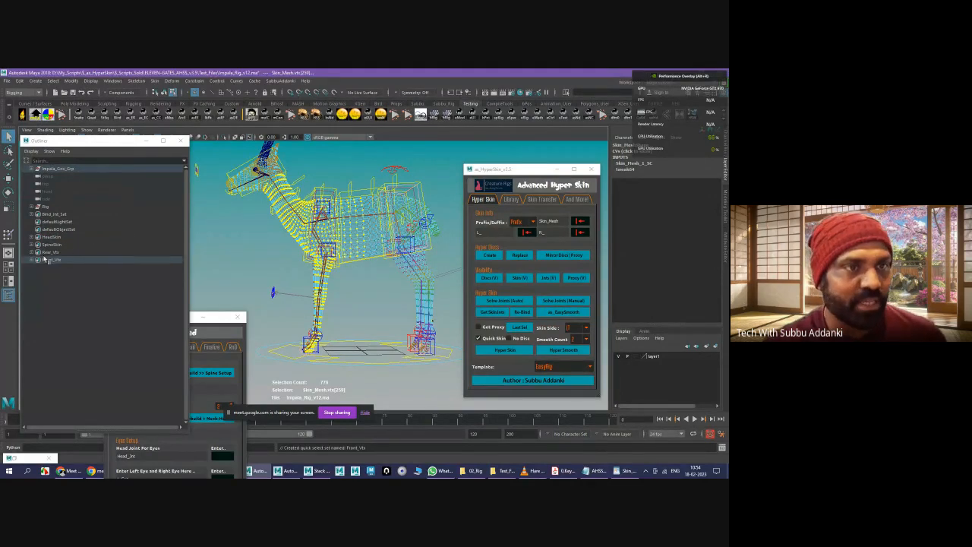
# - Check the saved vertex sets by selecting Front_Vtx and the members of Rear_Vtx, and clear the selection
pyautogui.click(47, 260)
pyautogui.click(66, 280)
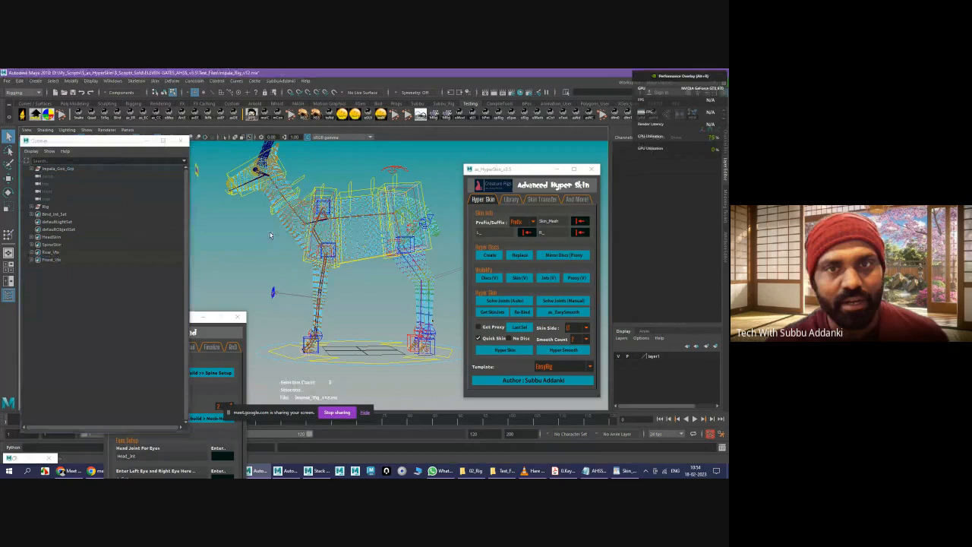
pyautogui.click(50, 259)
pyautogui.click(56, 252)
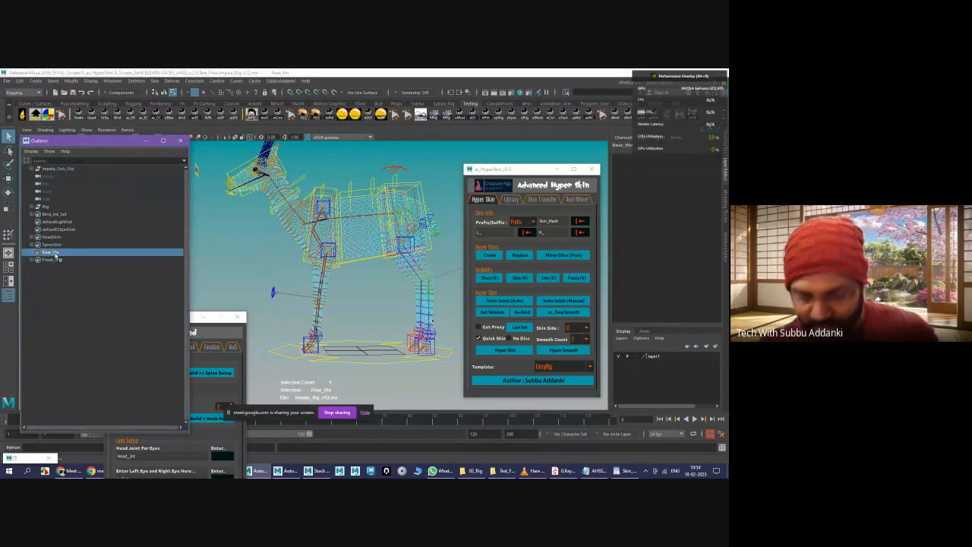
pyautogui.doubleClick(55, 253)
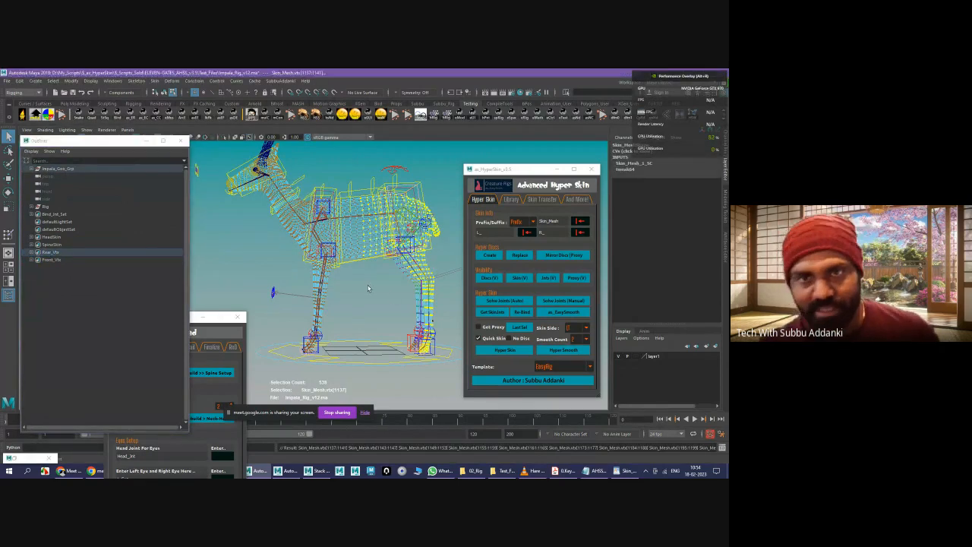
pyautogui.click(368, 288)
# - Return Skin_Mesh to object mode, deselect it and save the scene
pyautogui.keyDown('alt'); pyautogui.moveTo(374, 238); pyautogui.dragTo(333, 222); pyautogui.keyUp('alt')
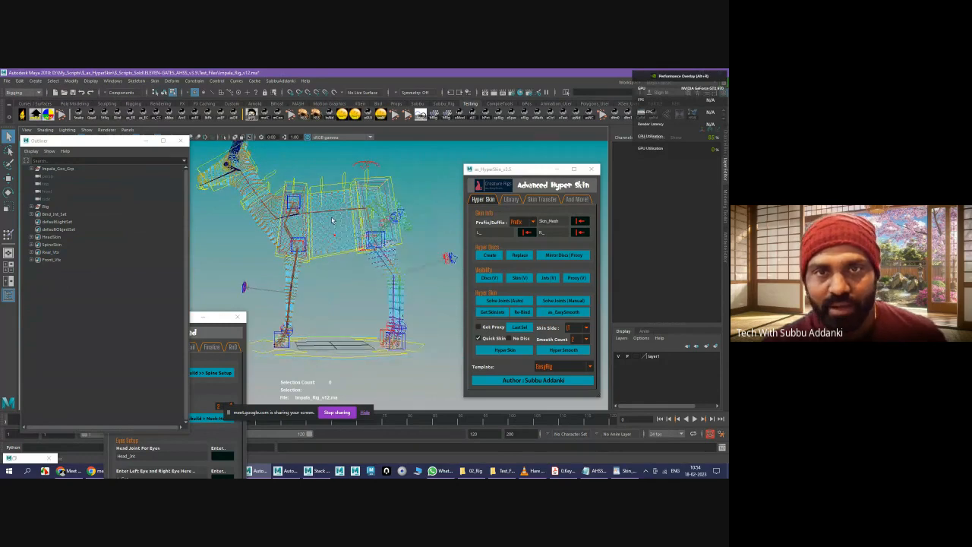
pyautogui.moveTo(332, 222); pyautogui.dragTo(357, 199, button='right')
pyautogui.keyDown('alt'); pyautogui.moveTo(390, 238); pyautogui.dragTo(403, 232); pyautogui.keyUp('alt')
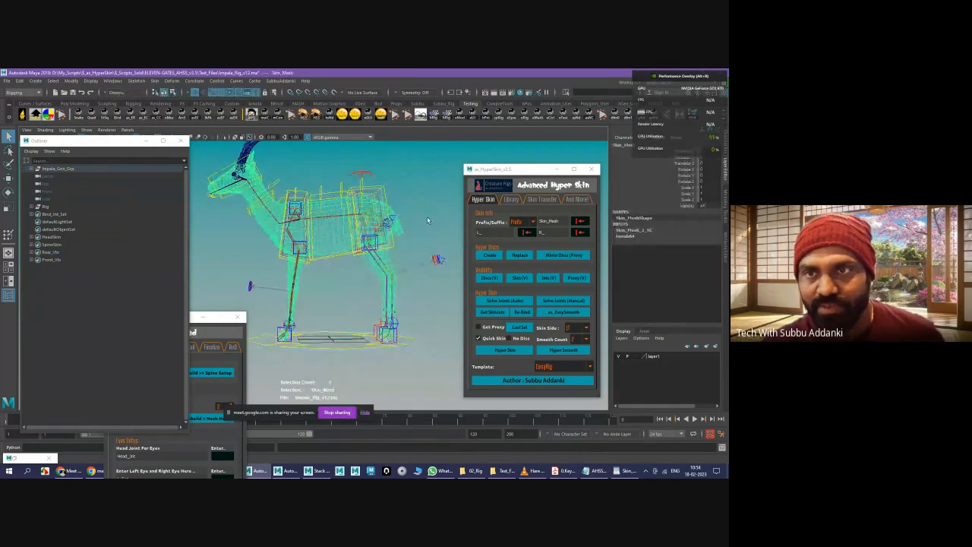
pyautogui.click(427, 220)
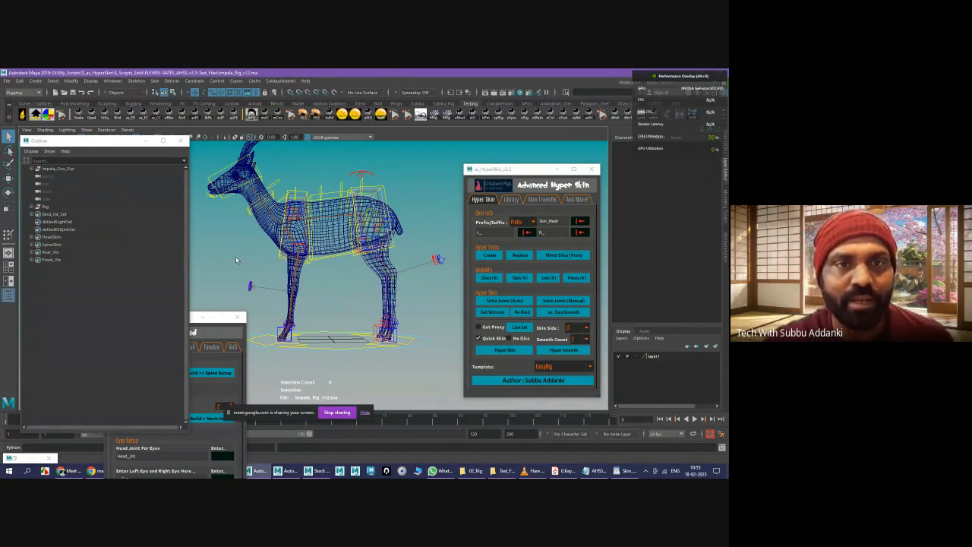
# - Send Impala_Rig_v12.ma from the Test_Files folder to the client's WhatsApp chat and return to Maya
pyautogui.click(473, 470)
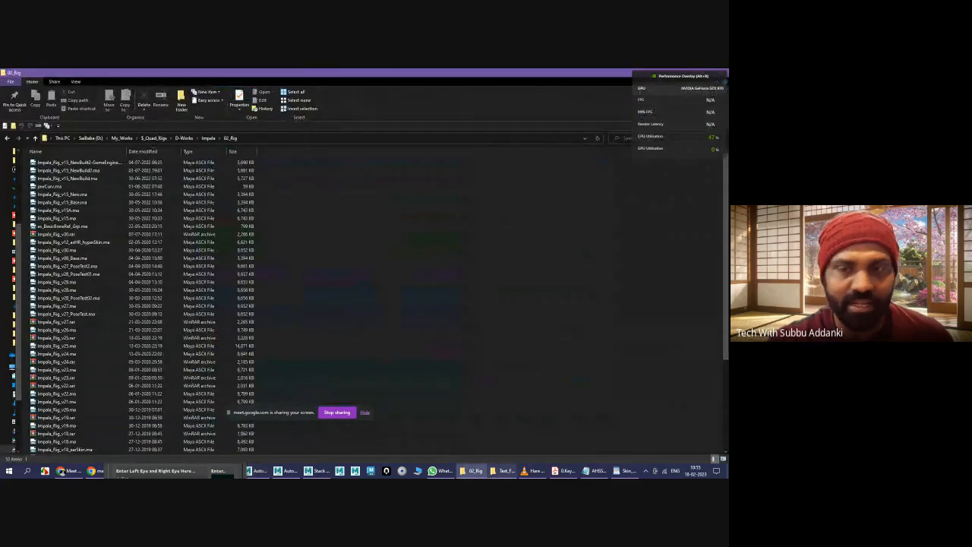
pyautogui.click(501, 471)
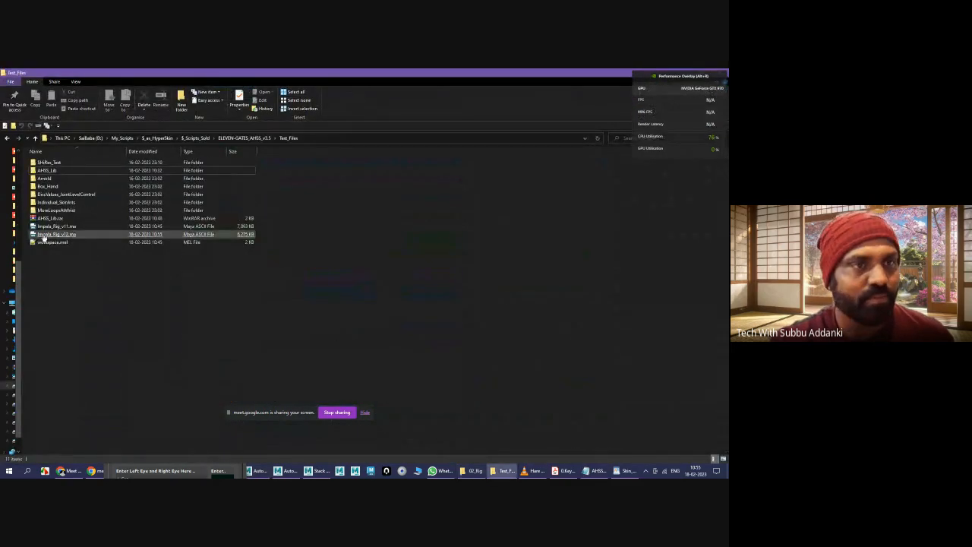
pyautogui.moveTo(43, 237); pyautogui.dragTo(405, 377)
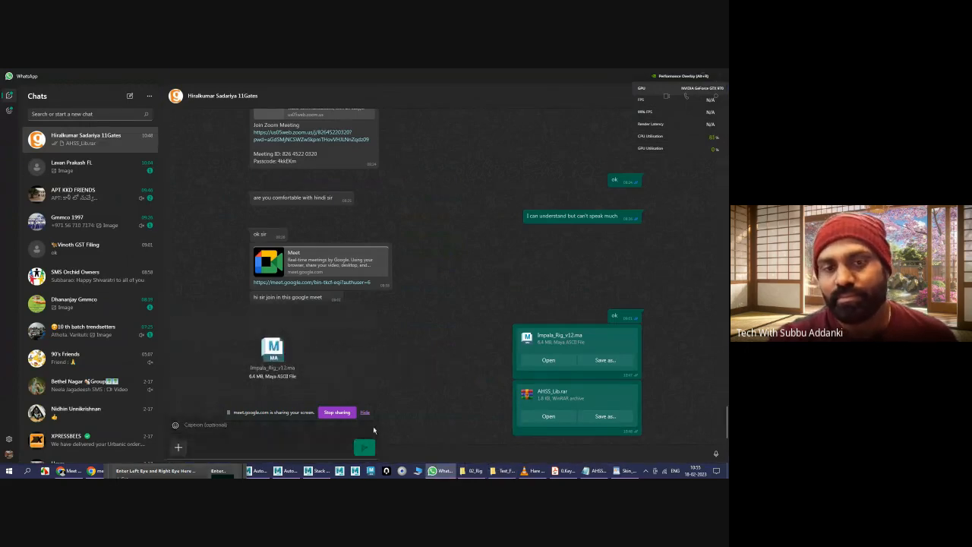
pyautogui.click(365, 449)
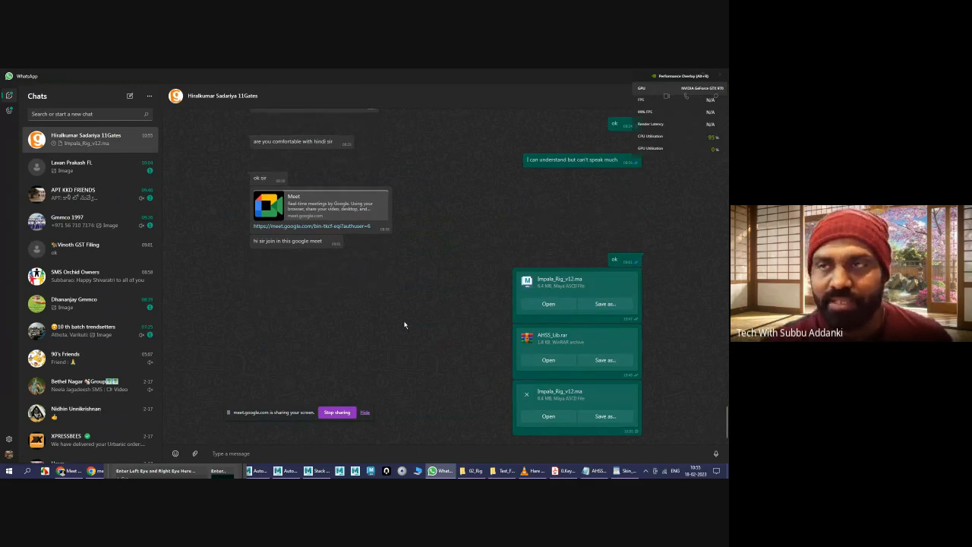
pyautogui.click(68, 471)
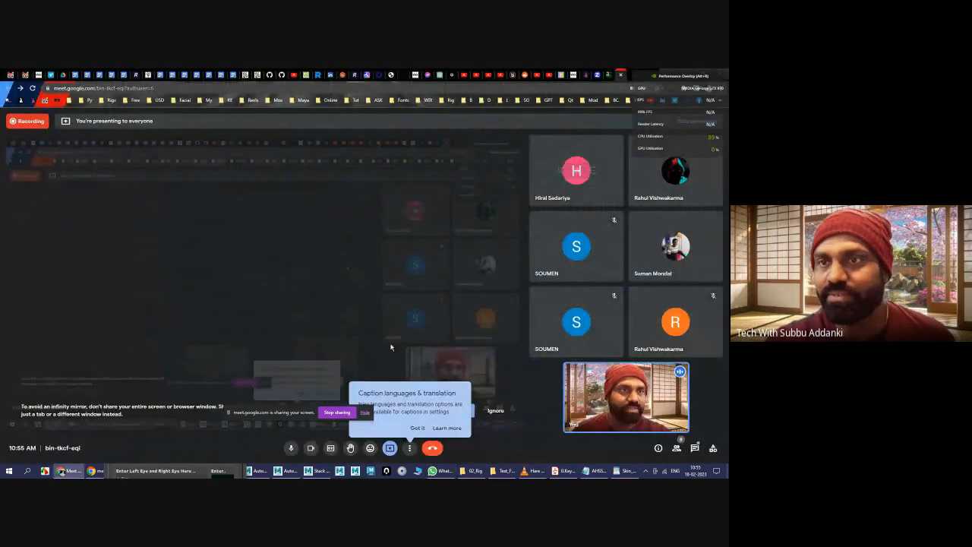
pyautogui.click(270, 471)
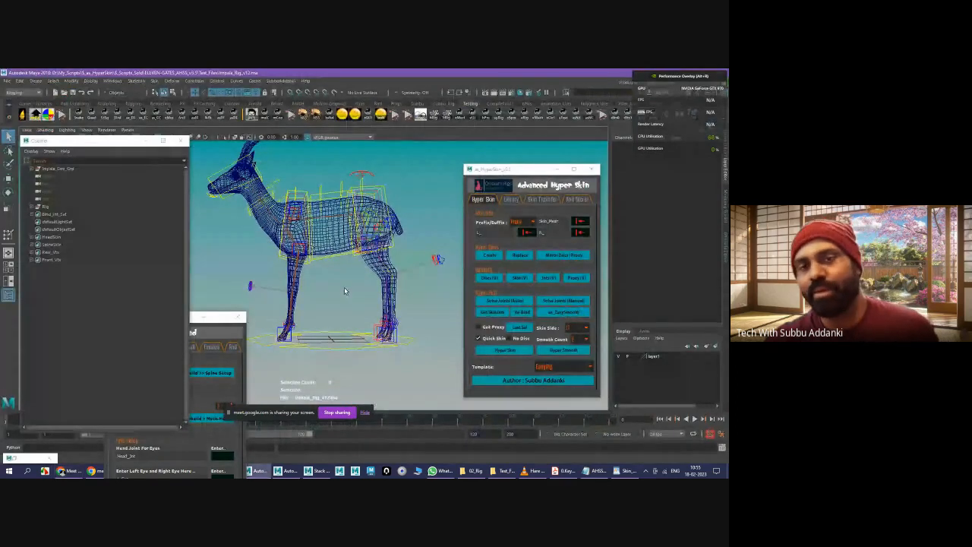
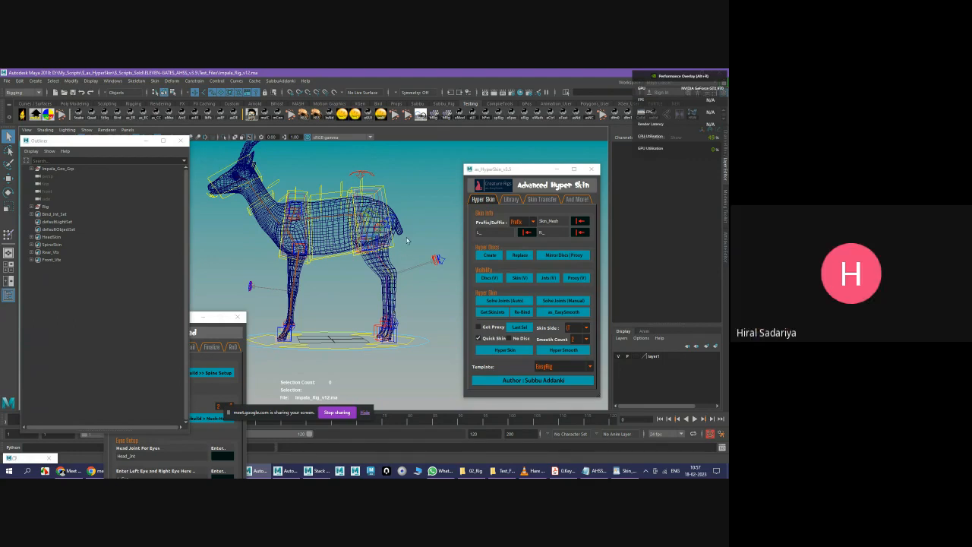
# - Examine Hyper Skin's Prefix/Suffix option and the L_ side-prefix field
pyautogui.click(521, 222)
pyautogui.click(524, 231)
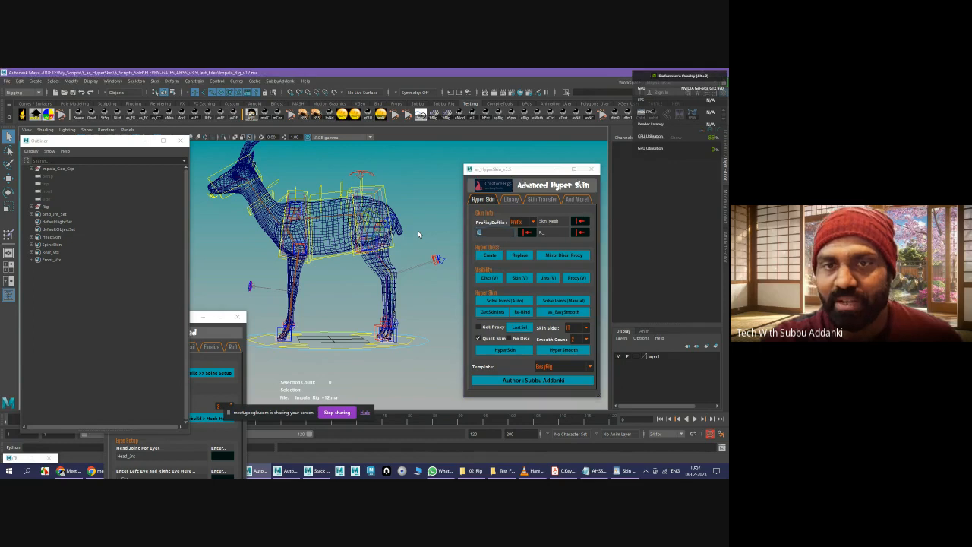
pyautogui.click(495, 232)
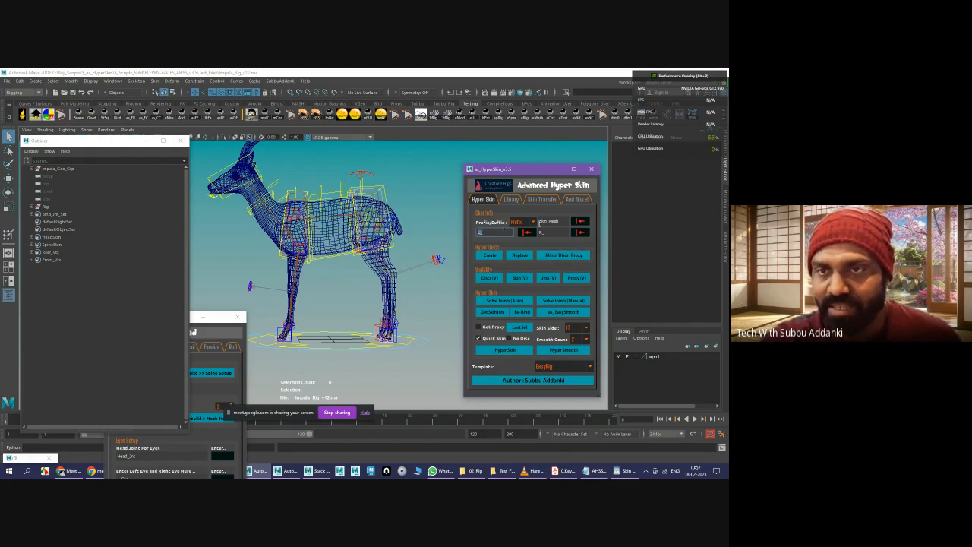
pyautogui.click(404, 246)
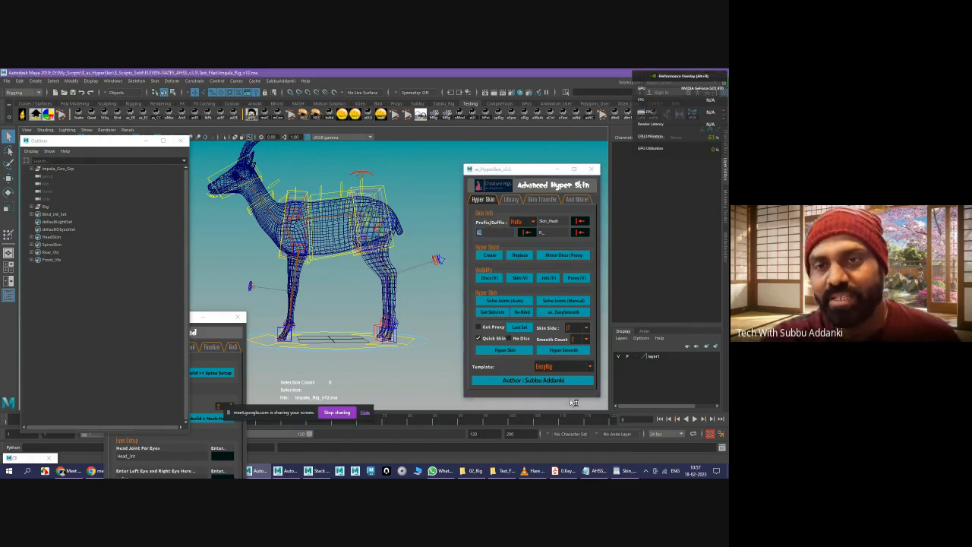
# - Switch Hyper Skin's template to AdvSkeleton to compare its side naming, and set the template back to EasyRig
pyautogui.click(558, 367)
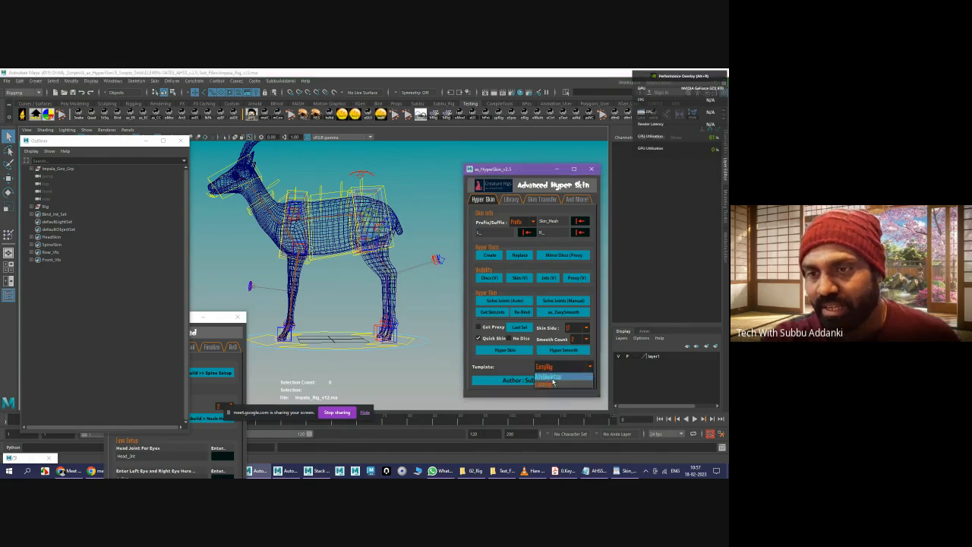
pyautogui.click(553, 380)
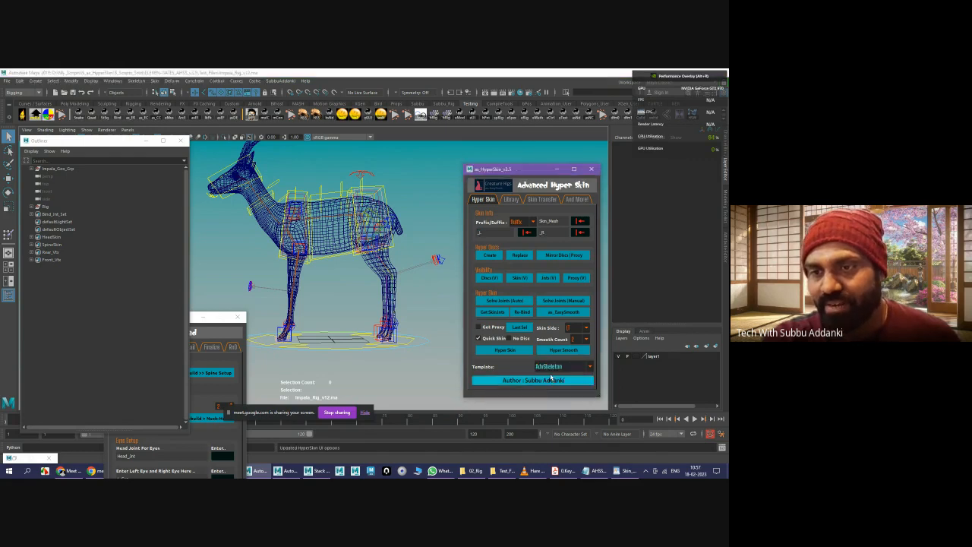
pyautogui.click(554, 368)
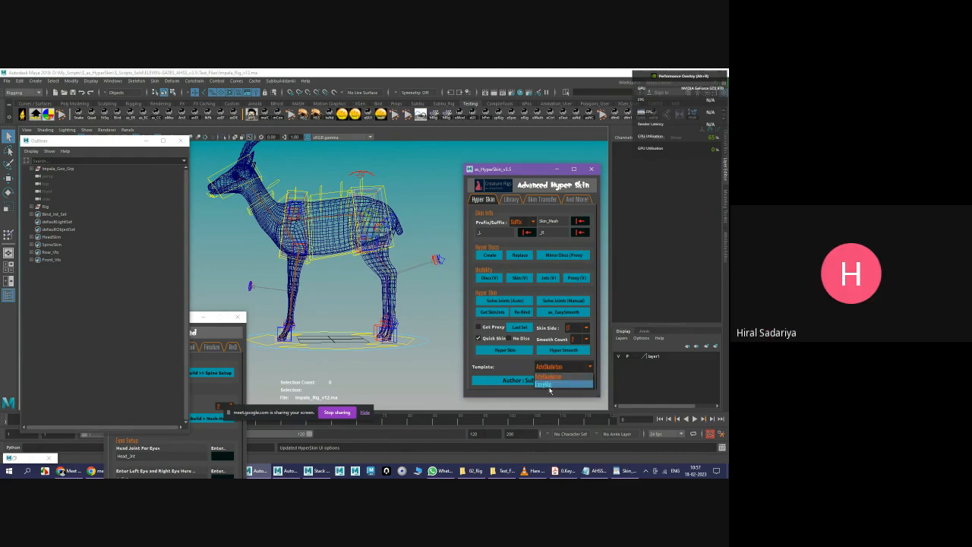
pyautogui.click(549, 385)
pyautogui.click(325, 182)
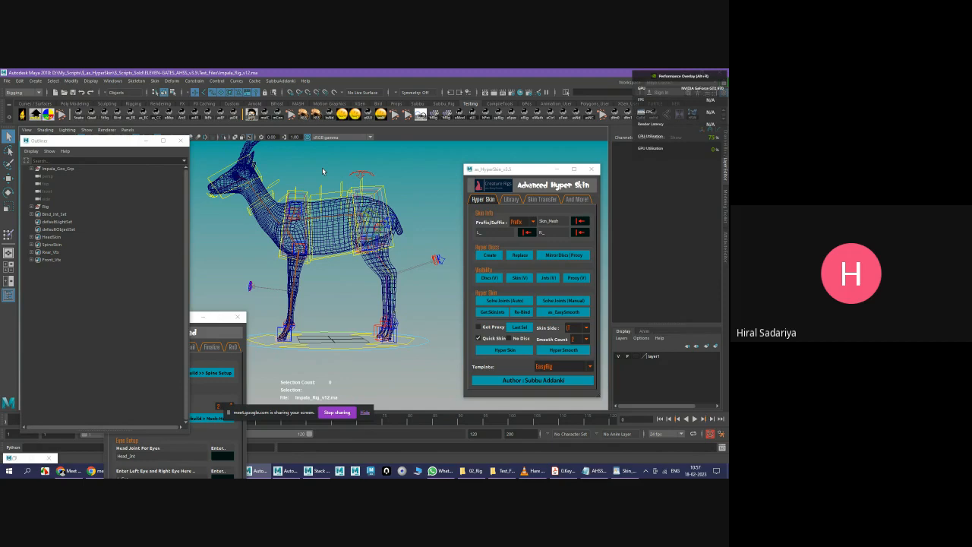
# - Switch to the Google Meet window in the browser and leave the call
pyautogui.click(66, 472)
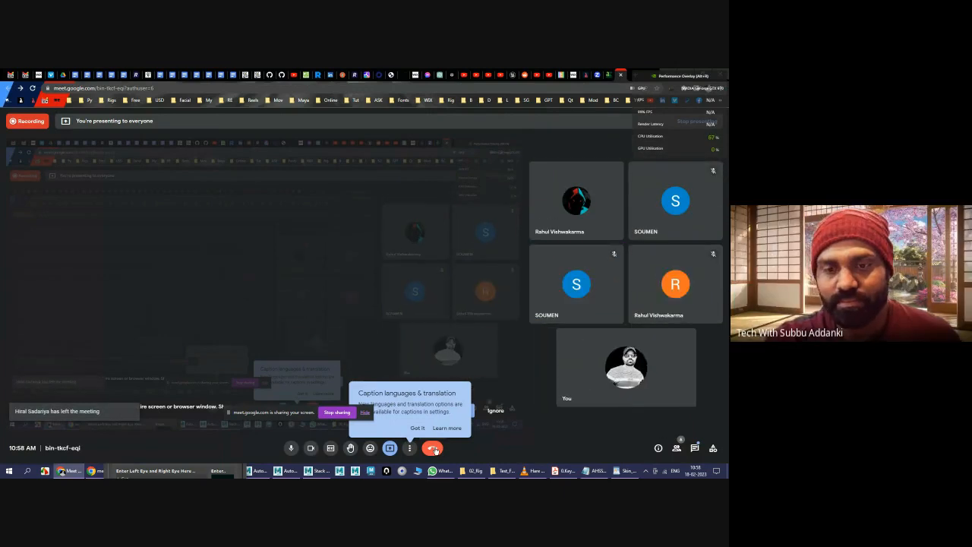
pyautogui.click(435, 451)
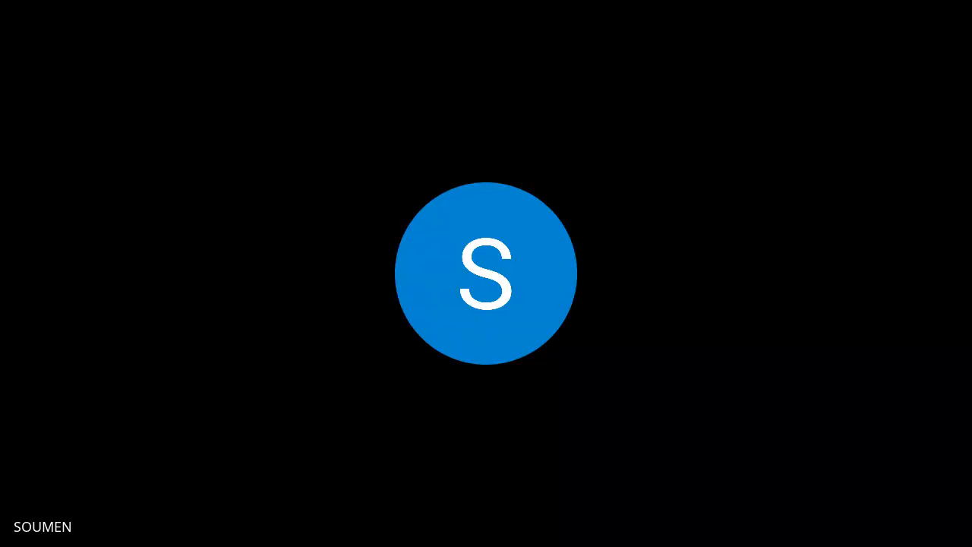